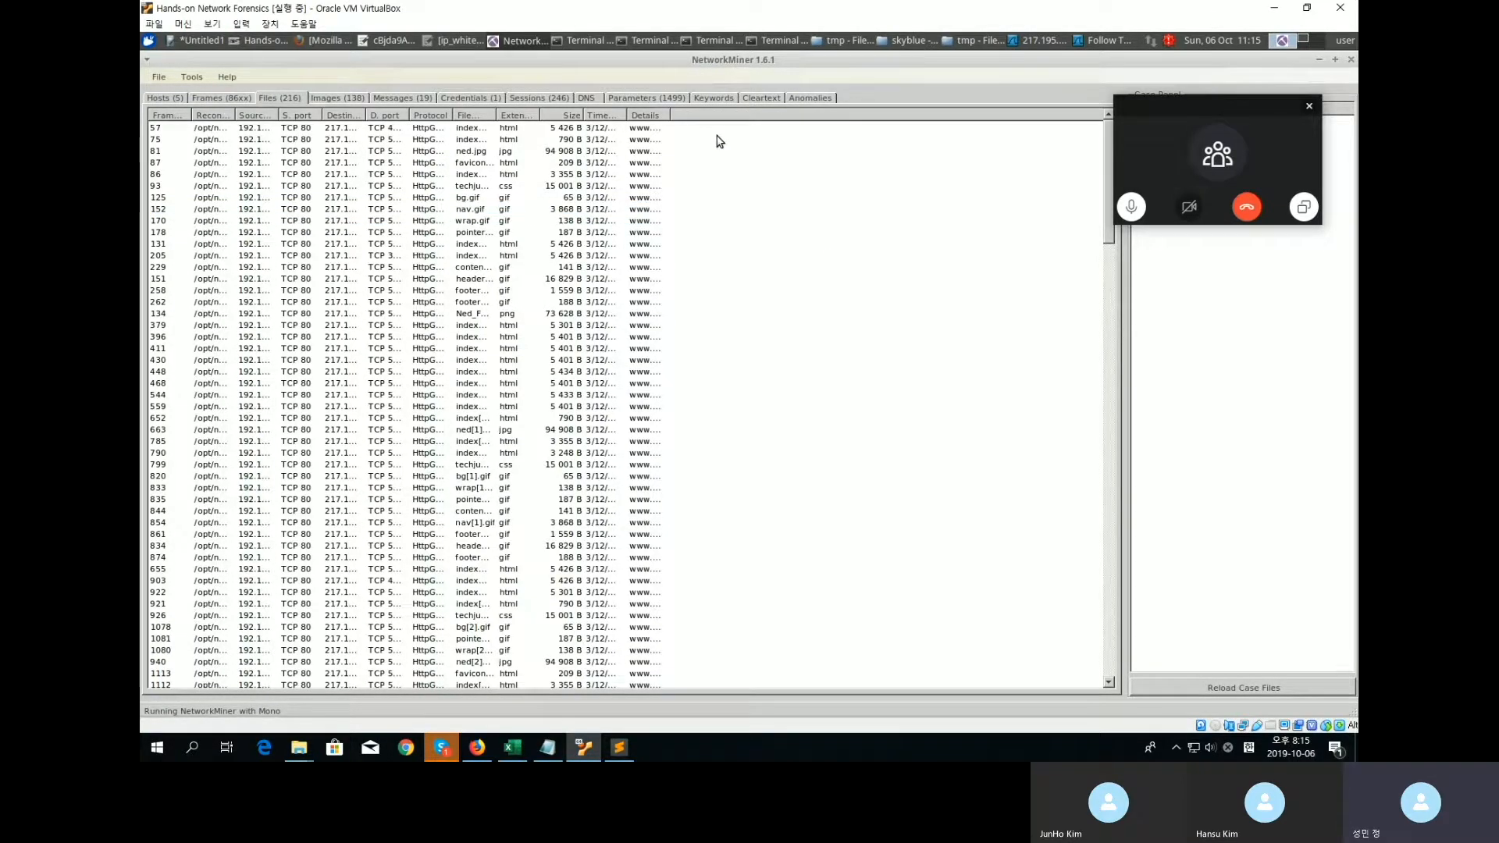
# Minimize NetworkMiner, the skyblue file manager window and the tmp file manager window behind it.
pyautogui.click(1318, 59)
pyautogui.moveTo(1231, 258); pyautogui.dragTo(1103, 261)
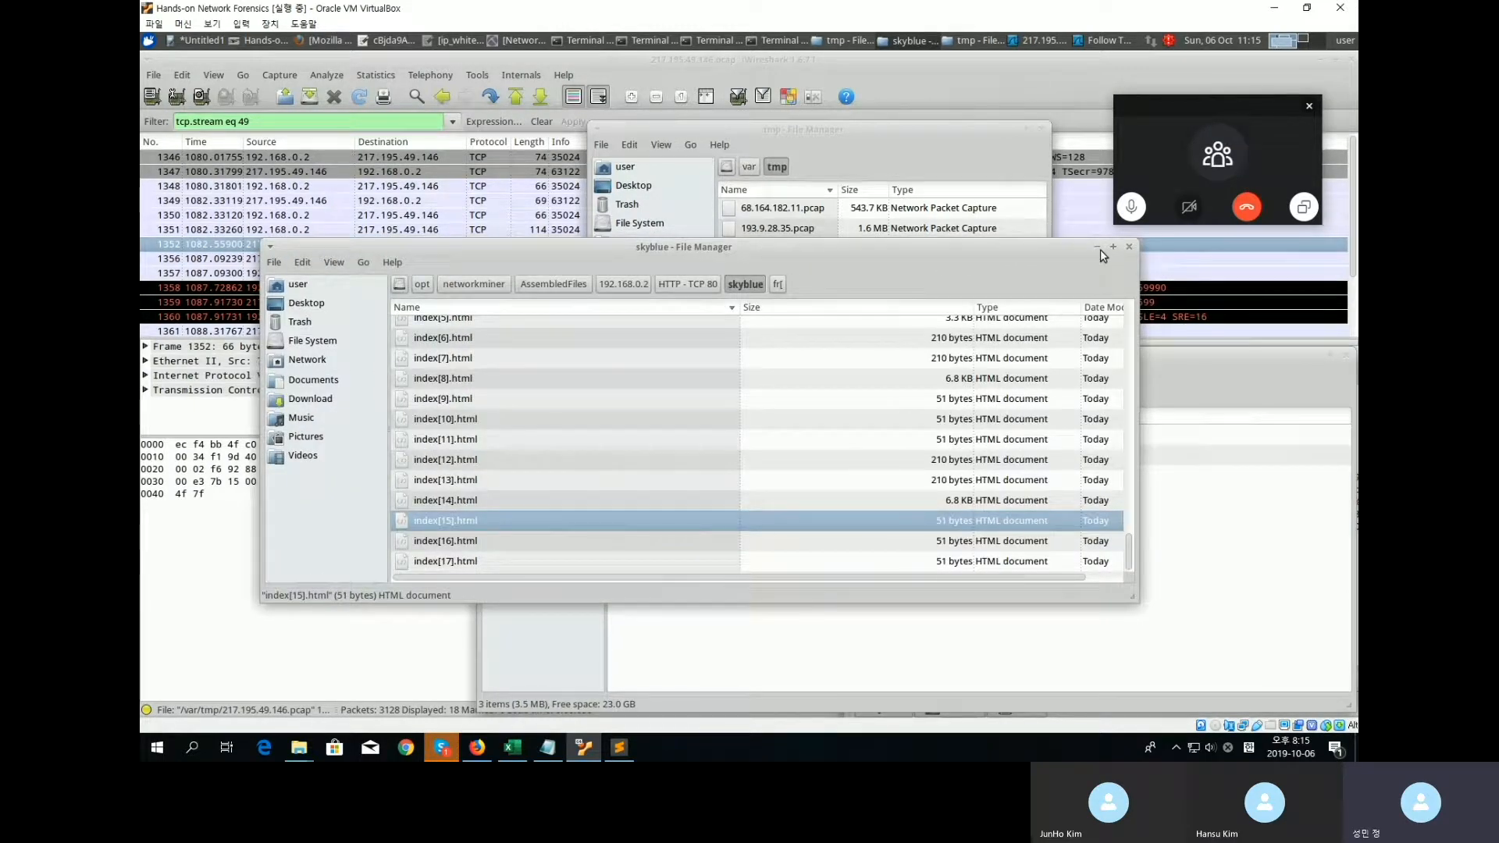
pyautogui.click(1098, 248)
pyautogui.click(1010, 129)
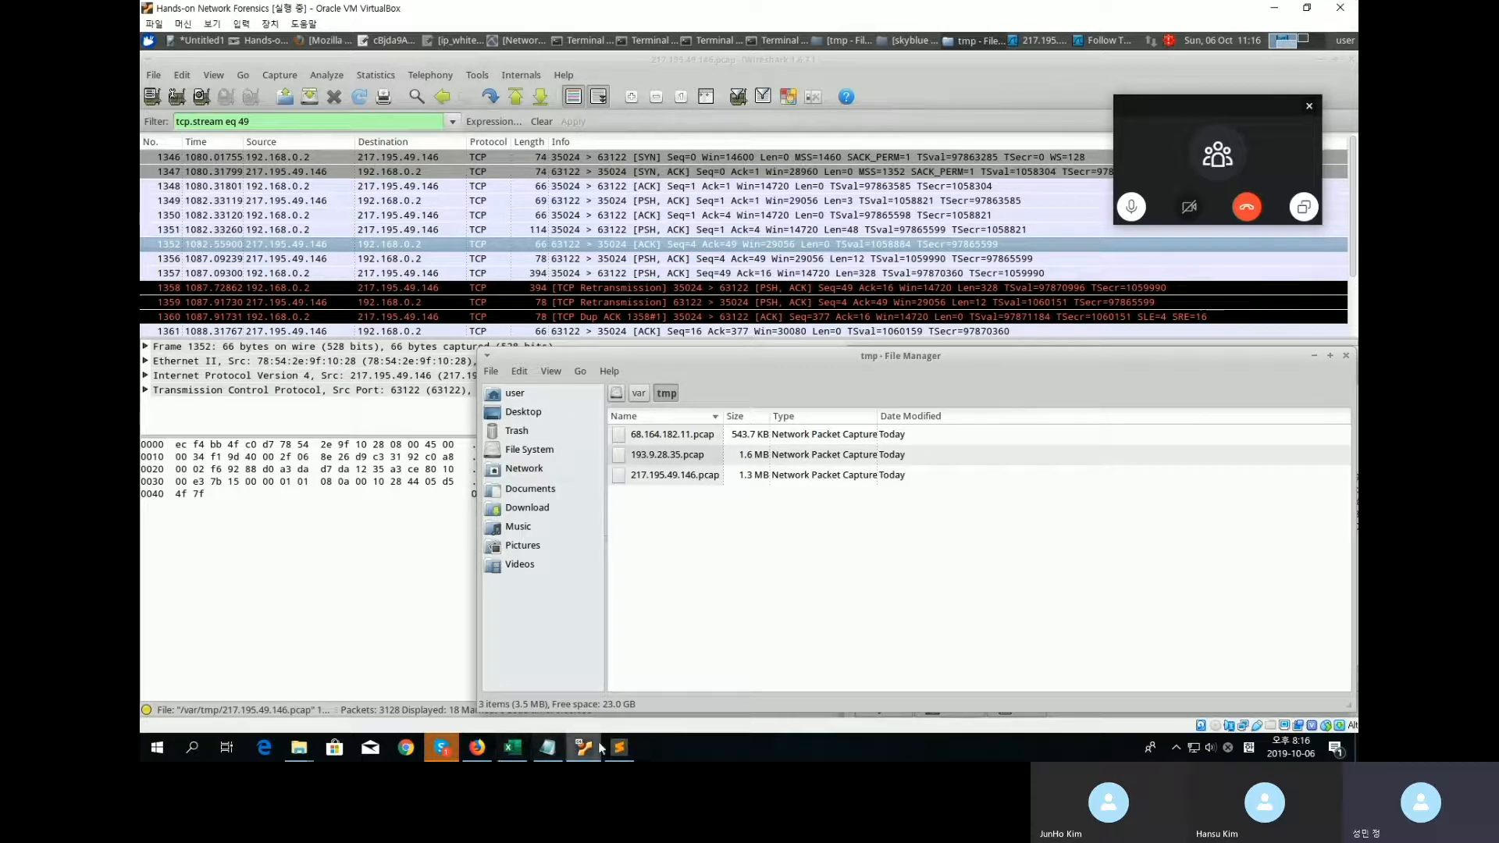
# Leave the virtual machine's full-screen view and switch to the 10.06 notes in Sublime Text.
pyautogui.moveTo(615, 748)
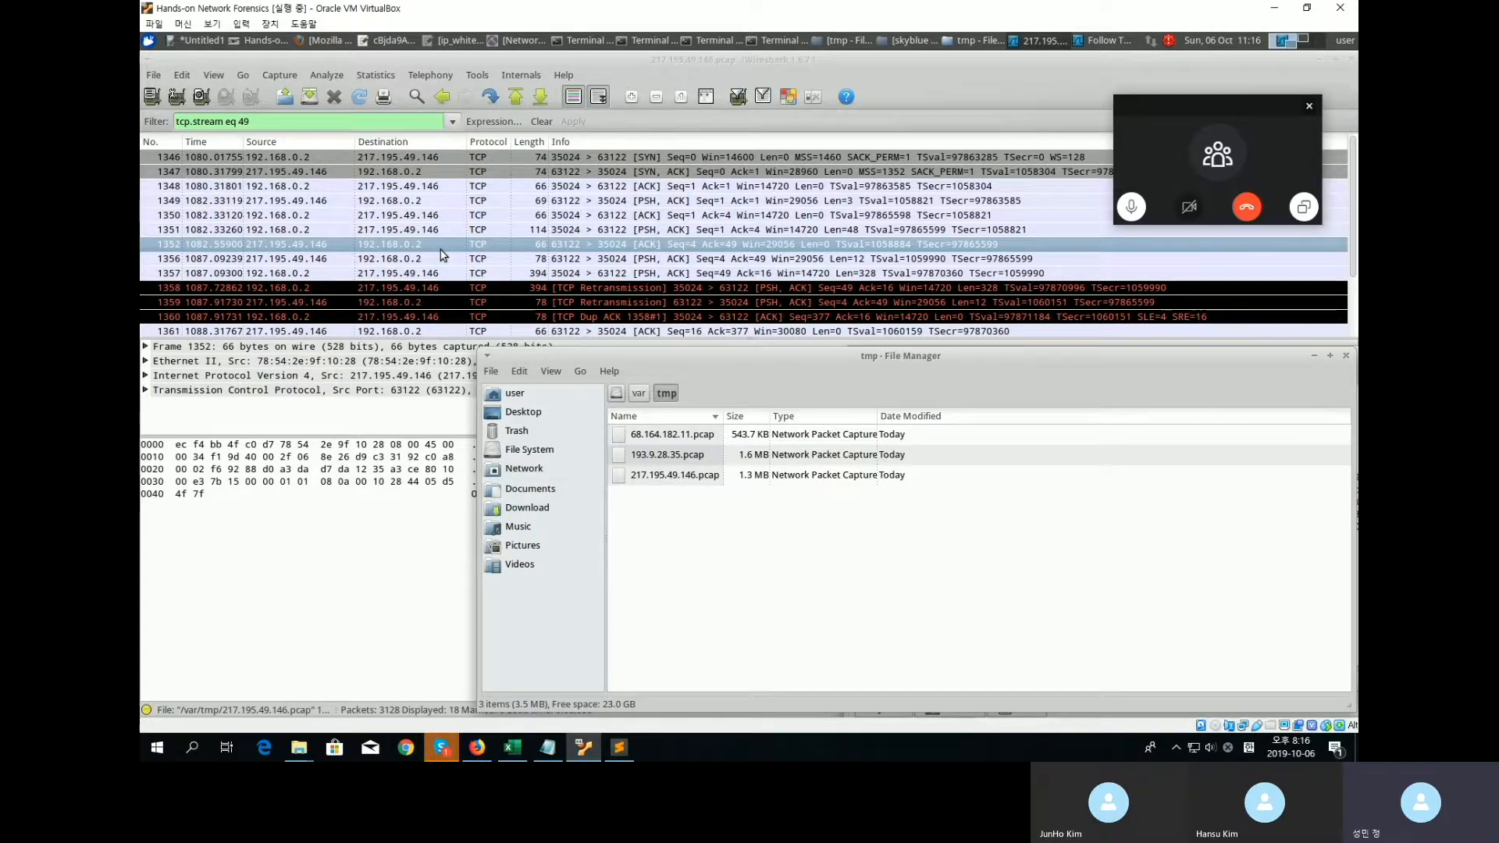
pyautogui.hotkey('ctrl', 'f')
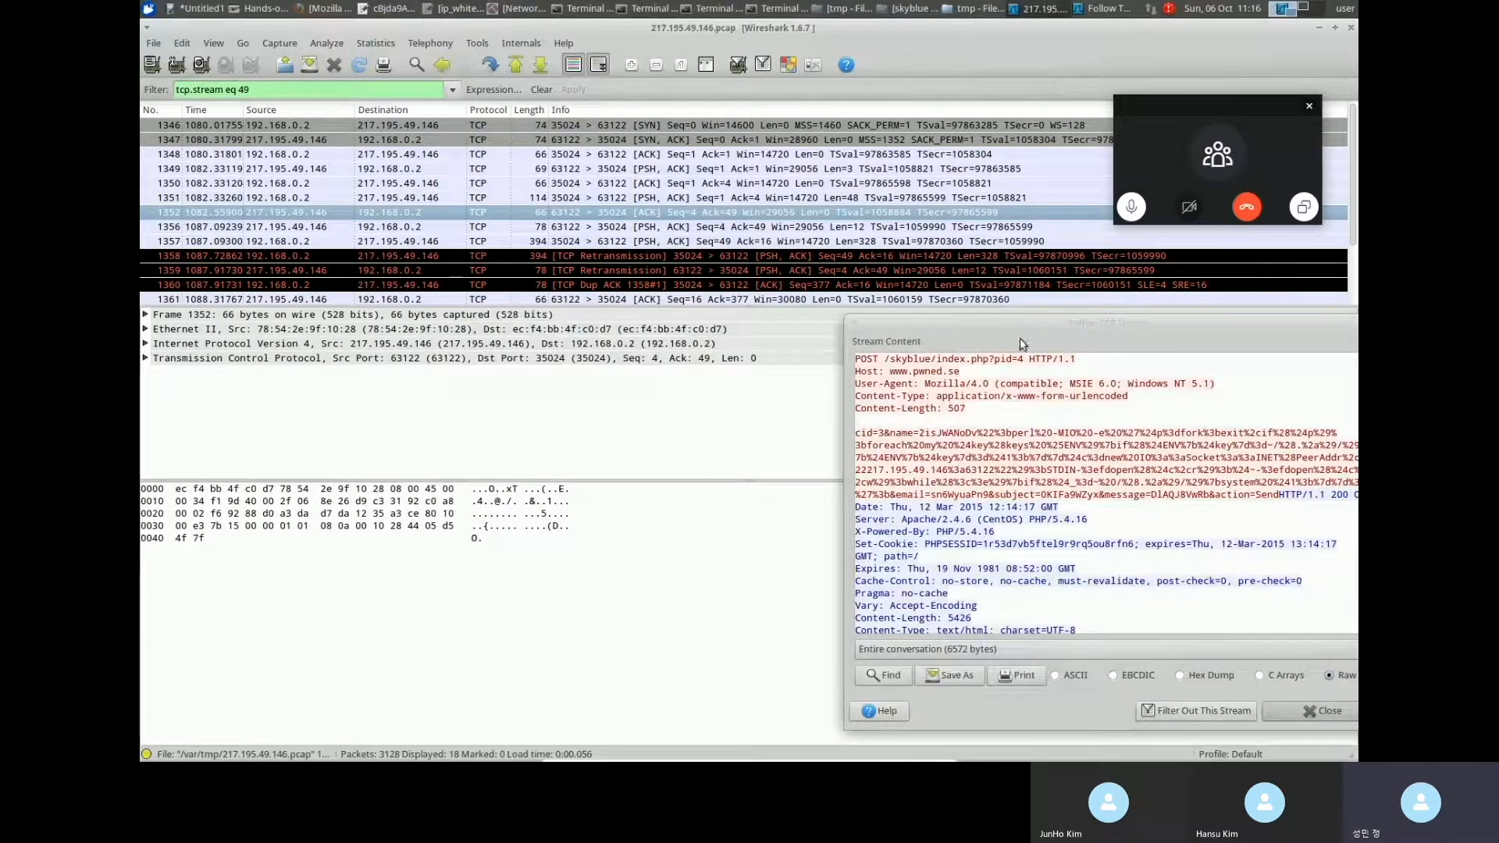
pyautogui.hotkey('alt', 'Tab')
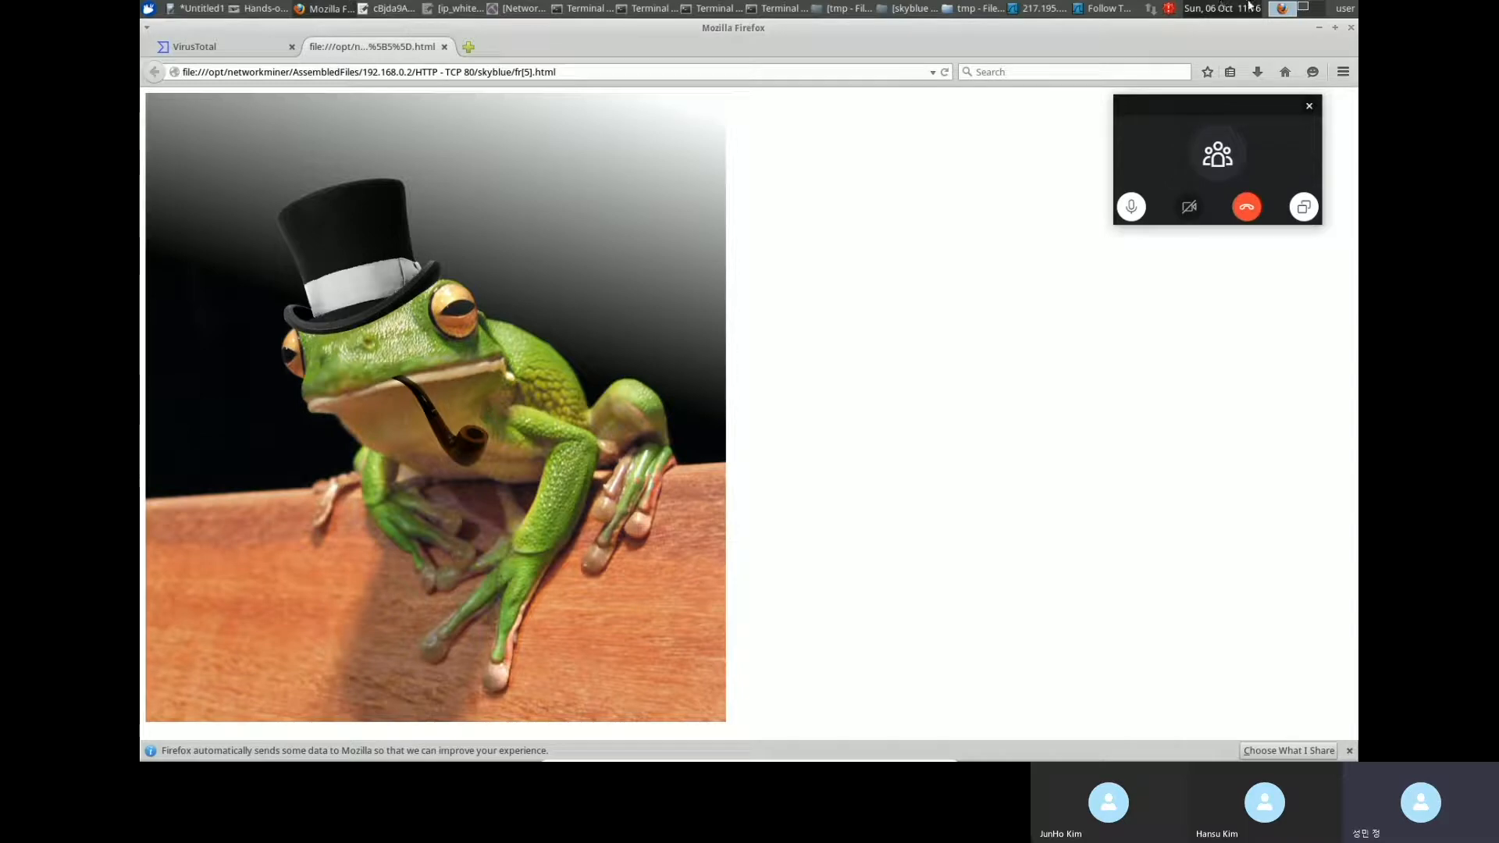
pyautogui.press('Control_R+f')
pyautogui.click(631, 748)
pyautogui.click(631, 748)
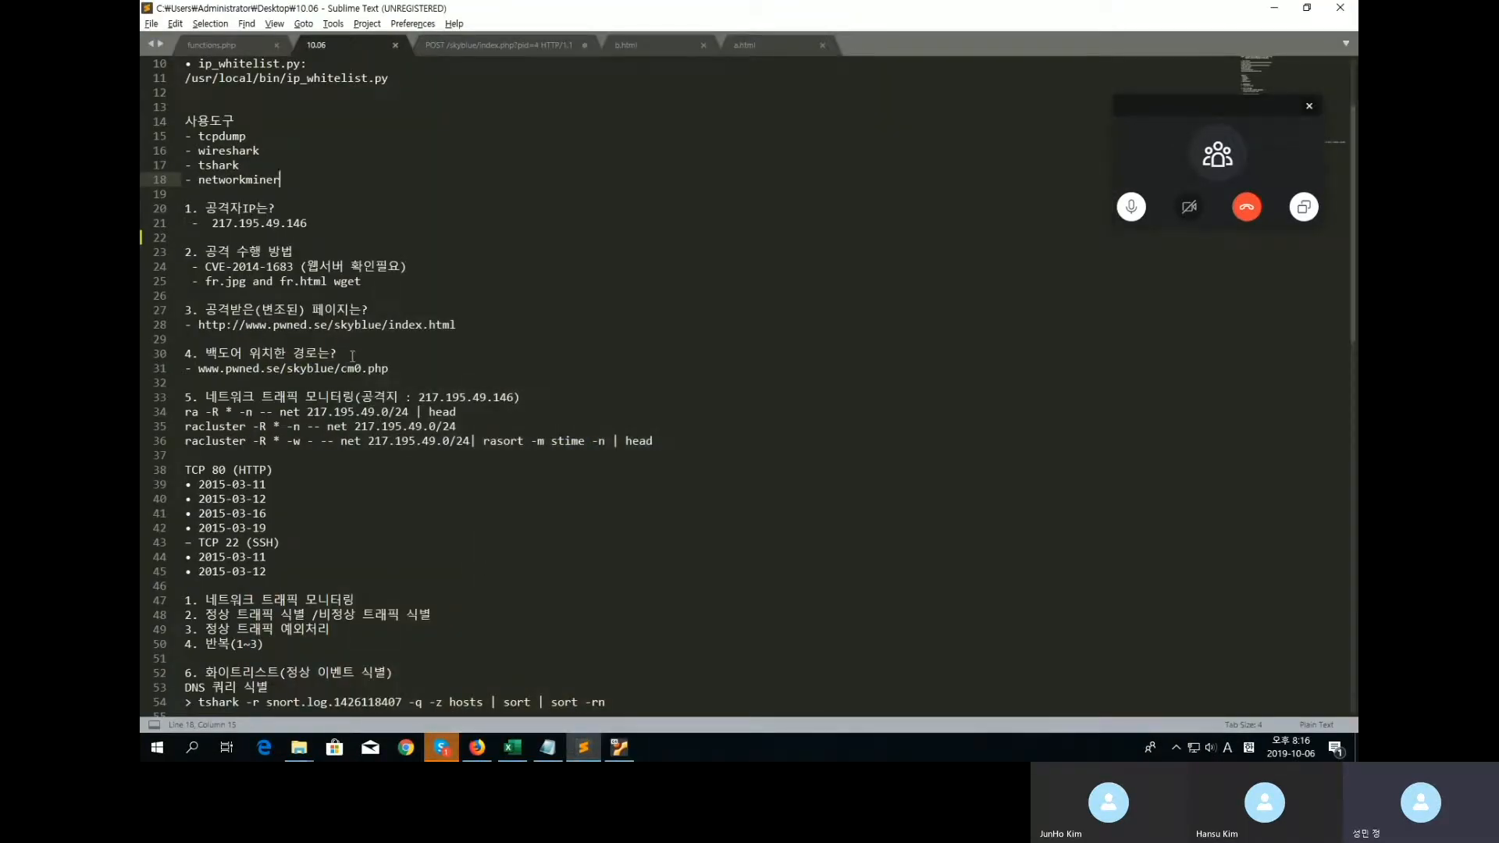
# Review the CVE-2014-1683 entry under the attack method question in the notes.
pyautogui.moveTo(432, 266); pyautogui.dragTo(204, 266)
pyautogui.click(205, 270)
pyautogui.moveTo(206, 268); pyautogui.dragTo(407, 266)
pyautogui.click(205, 267)
pyautogui.click(207, 271)
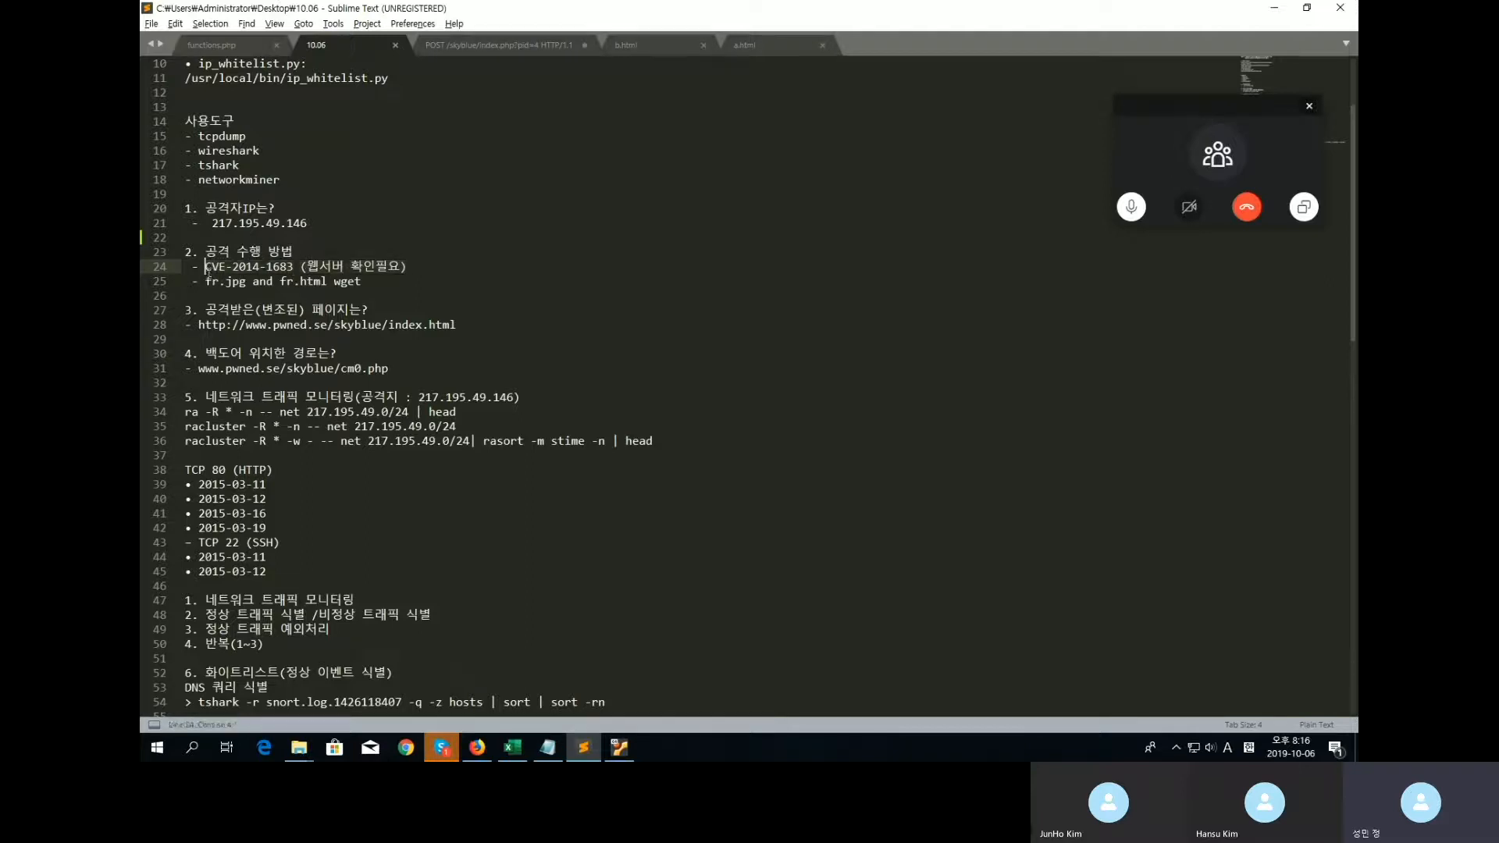
pyautogui.tripleClick(423, 267)
pyautogui.click(442, 266)
pyautogui.click(226, 270)
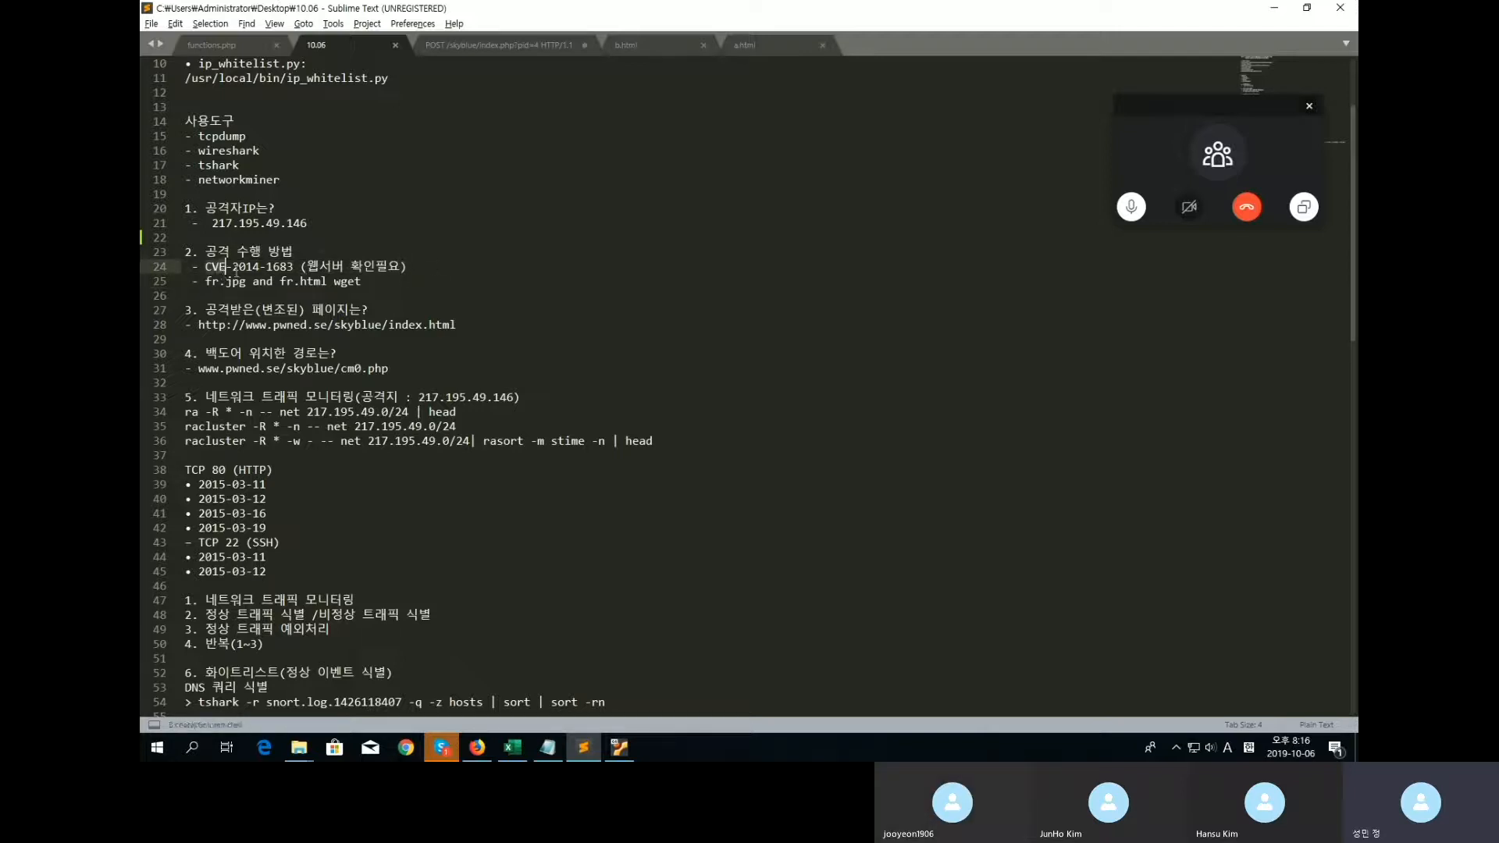
pyautogui.click(295, 267)
pyautogui.moveTo(295, 267); pyautogui.dragTo(206, 269)
pyautogui.click(209, 273)
pyautogui.click(267, 268)
pyautogui.click(301, 256)
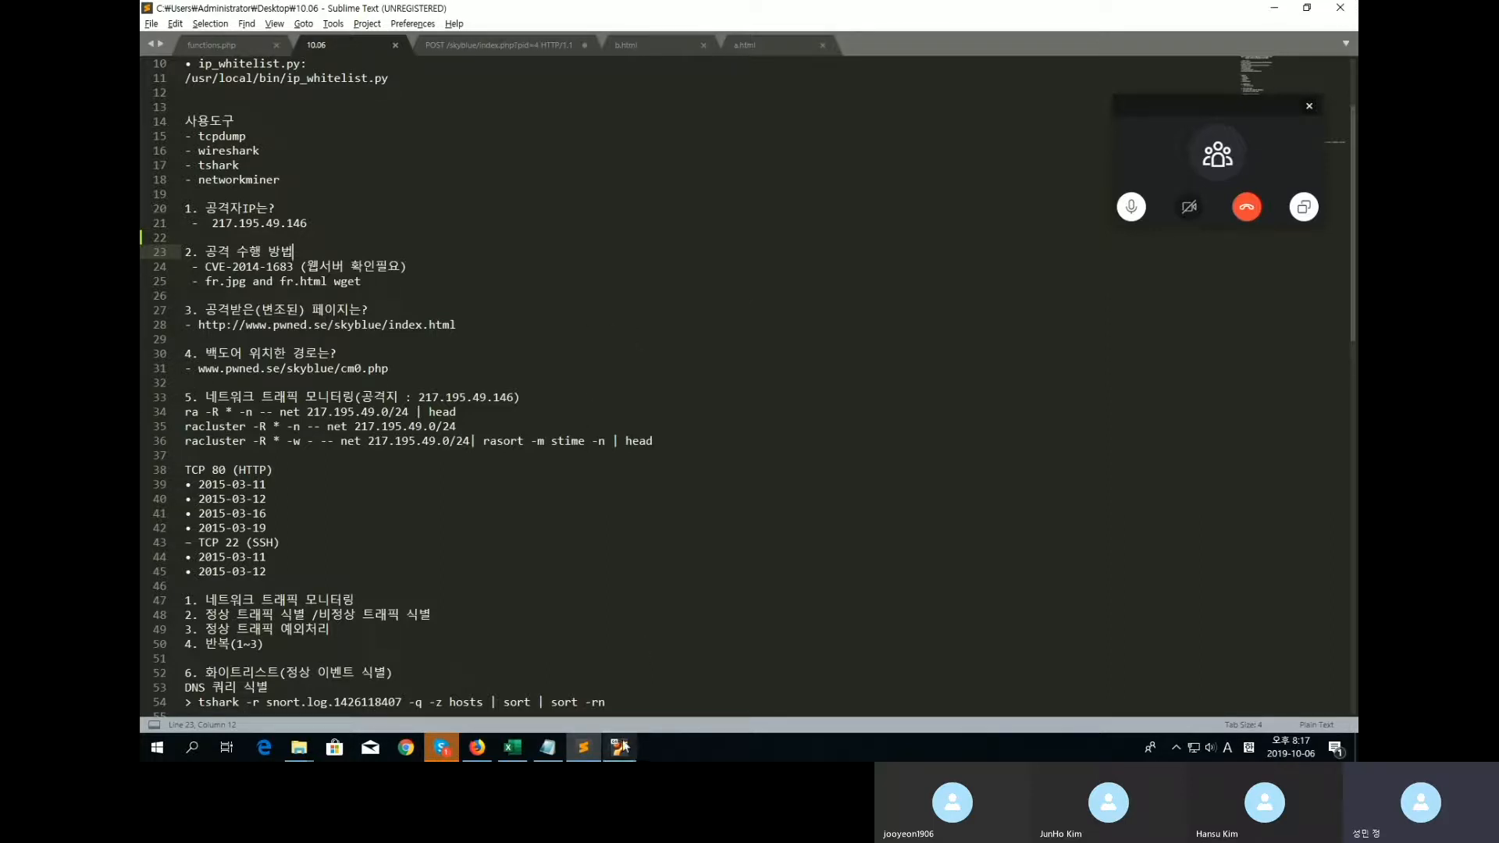
# Switch to the 217.195.49.146.pcap capture in the virtual machine's Wireshark and remove its display filter.
pyautogui.moveTo(623, 746)
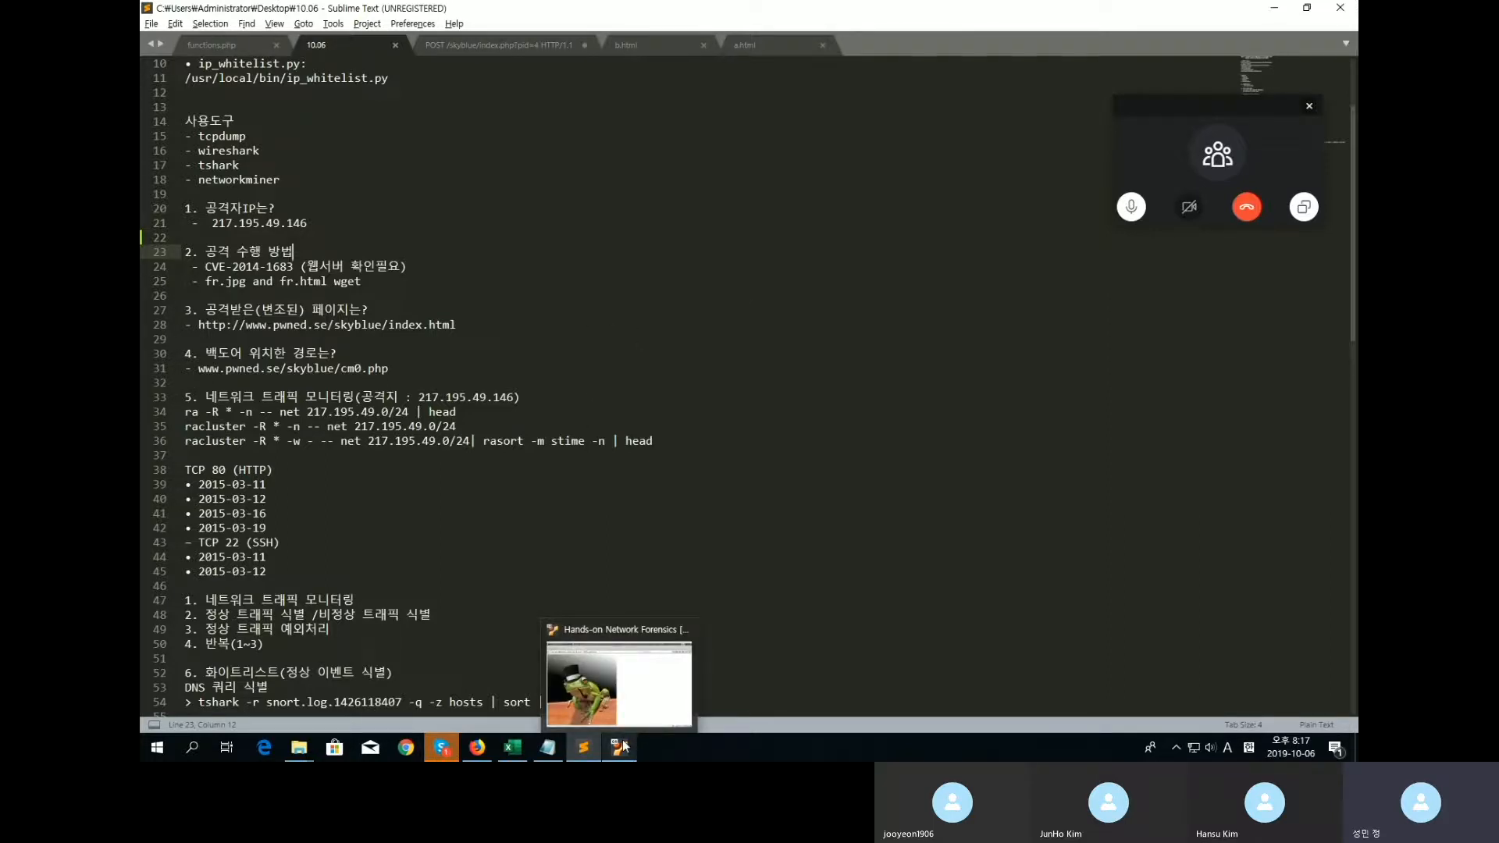
pyautogui.click(621, 747)
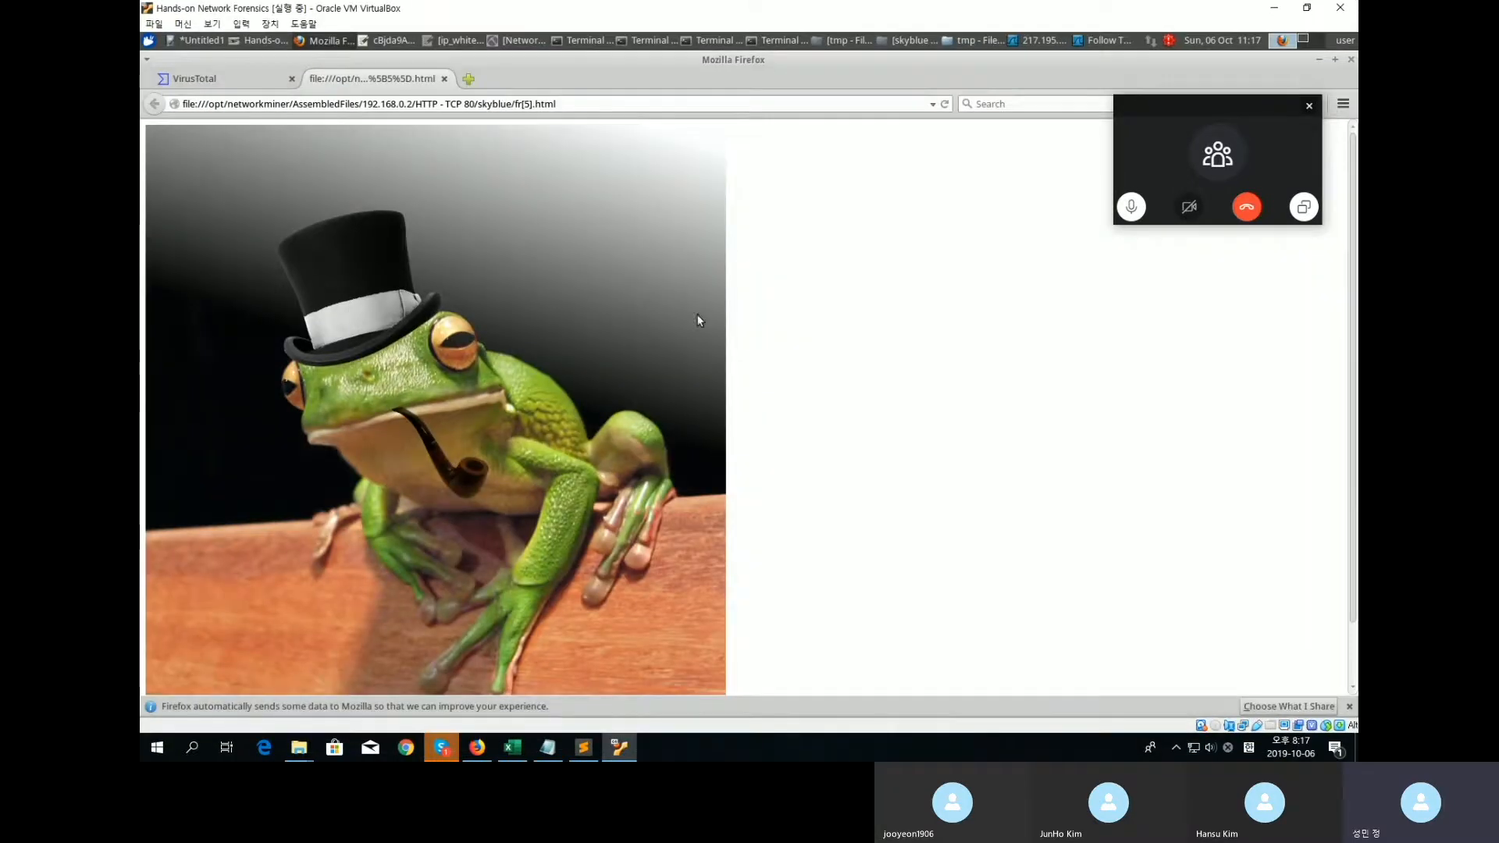
pyautogui.click(1048, 42)
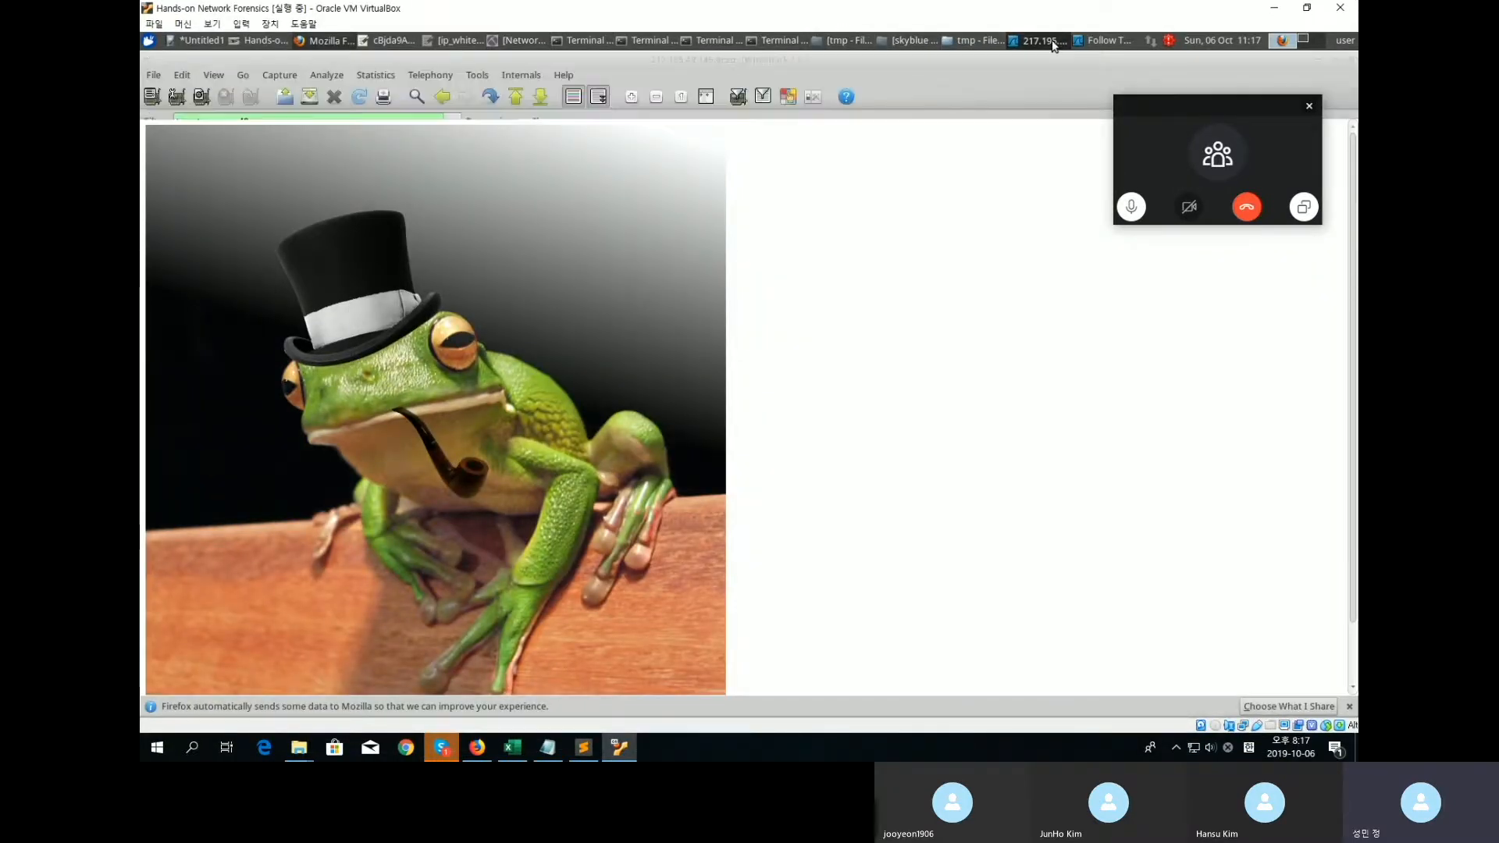
pyautogui.click(1015, 268)
pyautogui.doubleClick(282, 119)
pyautogui.press('BackSpace')
pyautogui.press('BackSpace')
pyautogui.press('BackSpace')
pyautogui.press('BackSpace')
pyautogui.press('BackSpace')
pyautogui.press('BackSpace')
pyautogui.press('BackSpace')
pyautogui.press('BackSpace')
pyautogui.press('BackSpace')
pyautogui.press('BackSpace')
pyautogui.press('BackSpace')
pyautogui.press('BackSpace')
pyautogui.press('BackSpace')
pyautogui.press('BackSpace')
pyautogui.press('BackSpace')
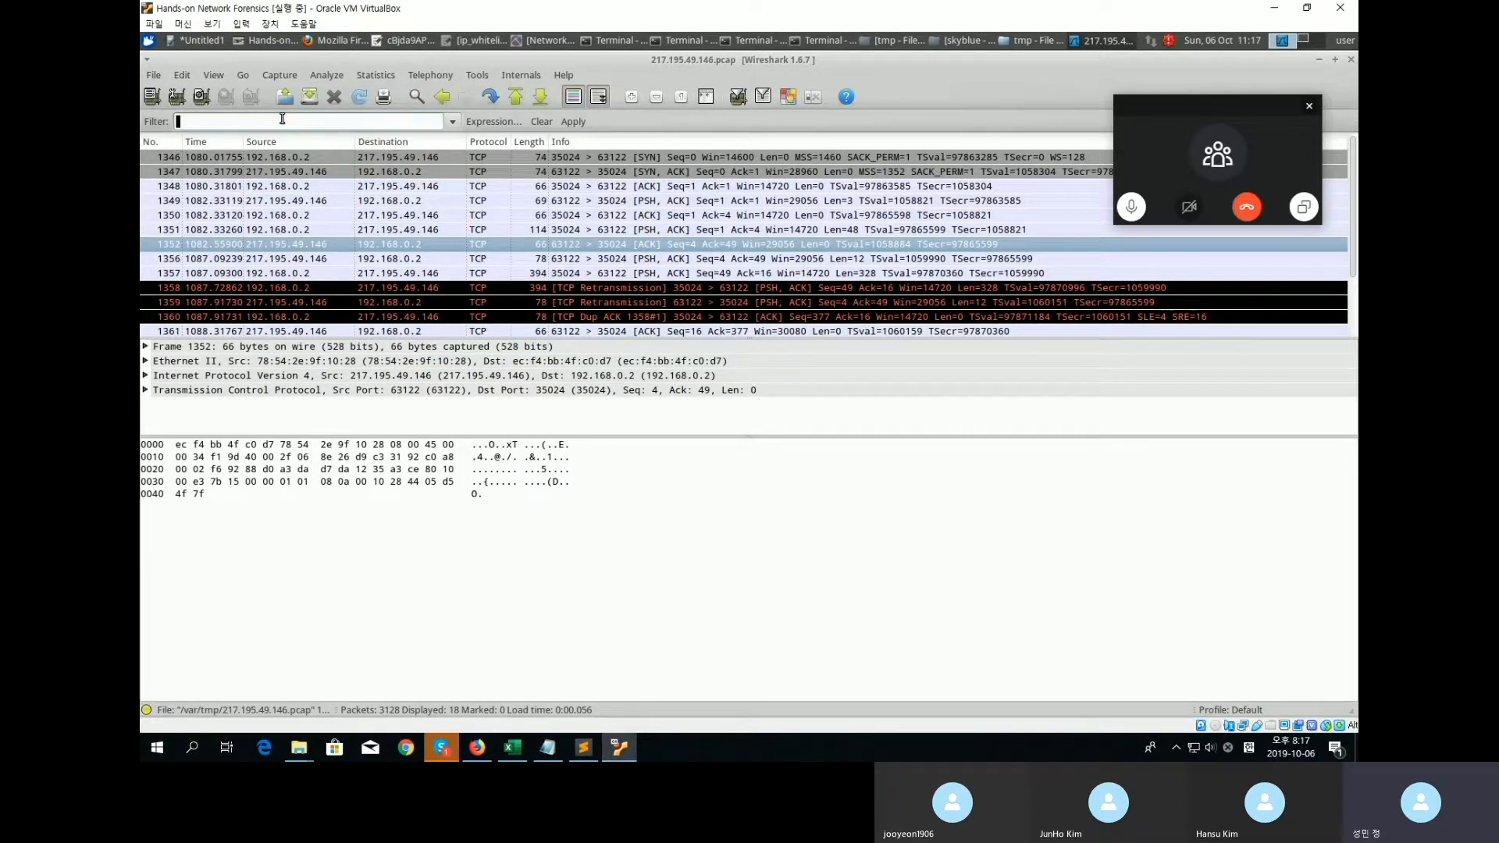
pyautogui.press('Return')
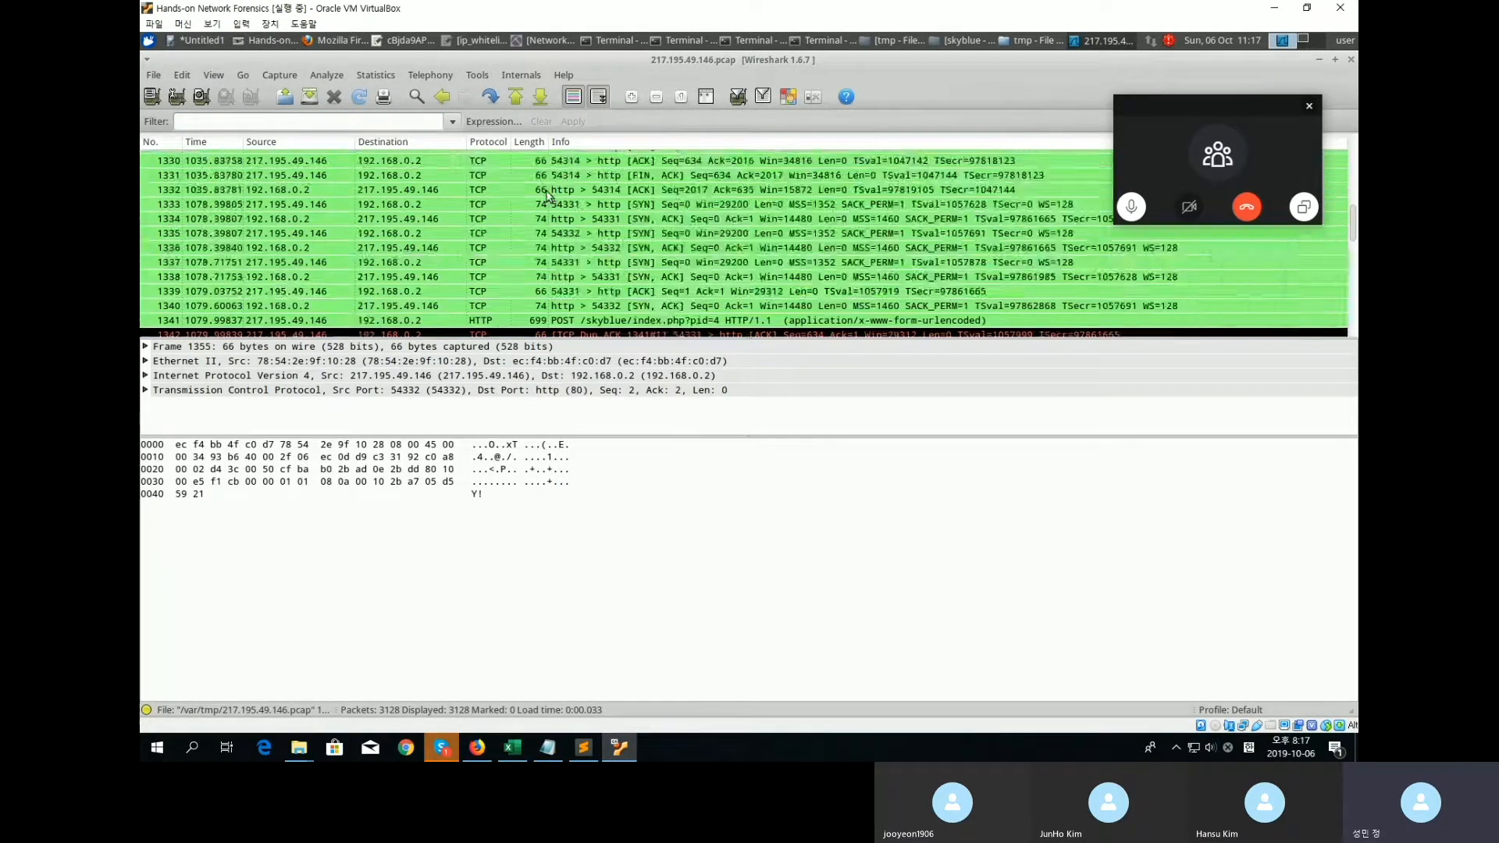
# Examine the unfiltered packet list for traffic between 217.195.49.146 and 192.168.0.2.
pyautogui.scroll(15, 574, 195)
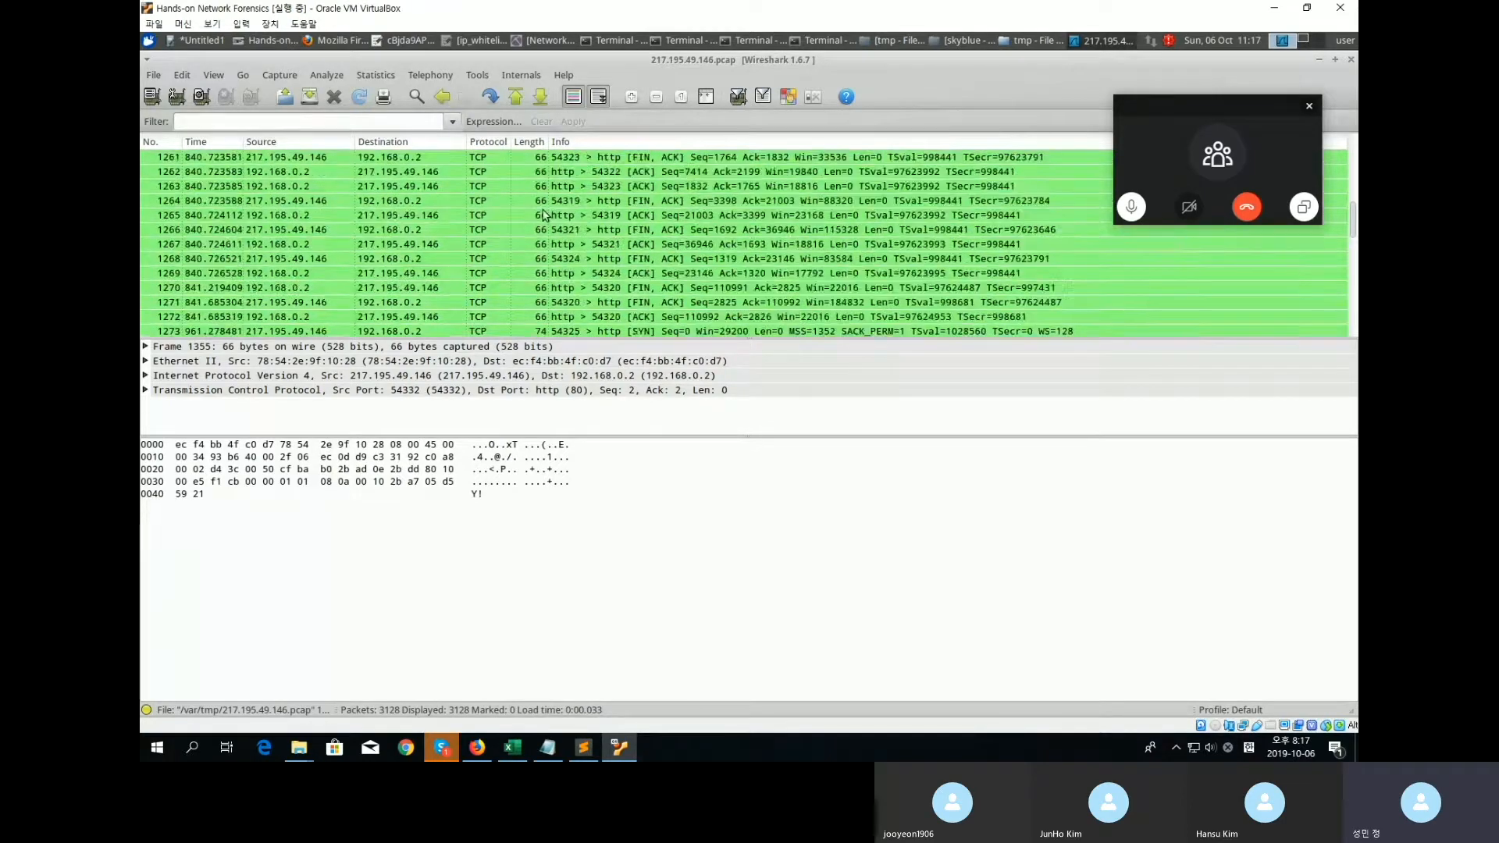
pyautogui.scroll(20, 635, 208)
pyautogui.click(658, 209)
pyautogui.scroll(-20, 763, 237)
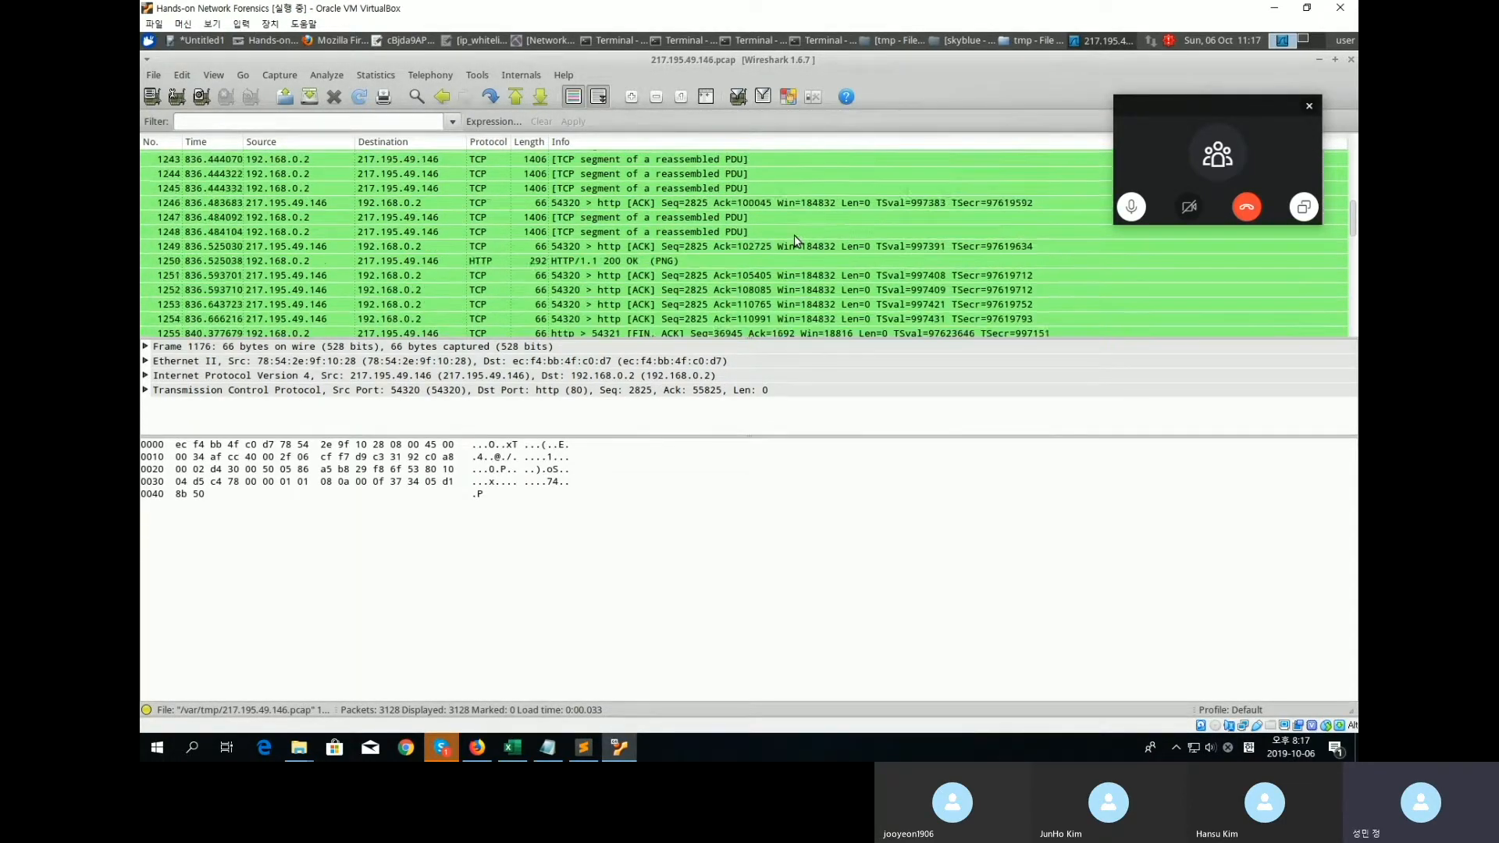
pyautogui.scroll(-3, 794, 236)
pyautogui.click(807, 244)
pyautogui.scroll(-5, 807, 243)
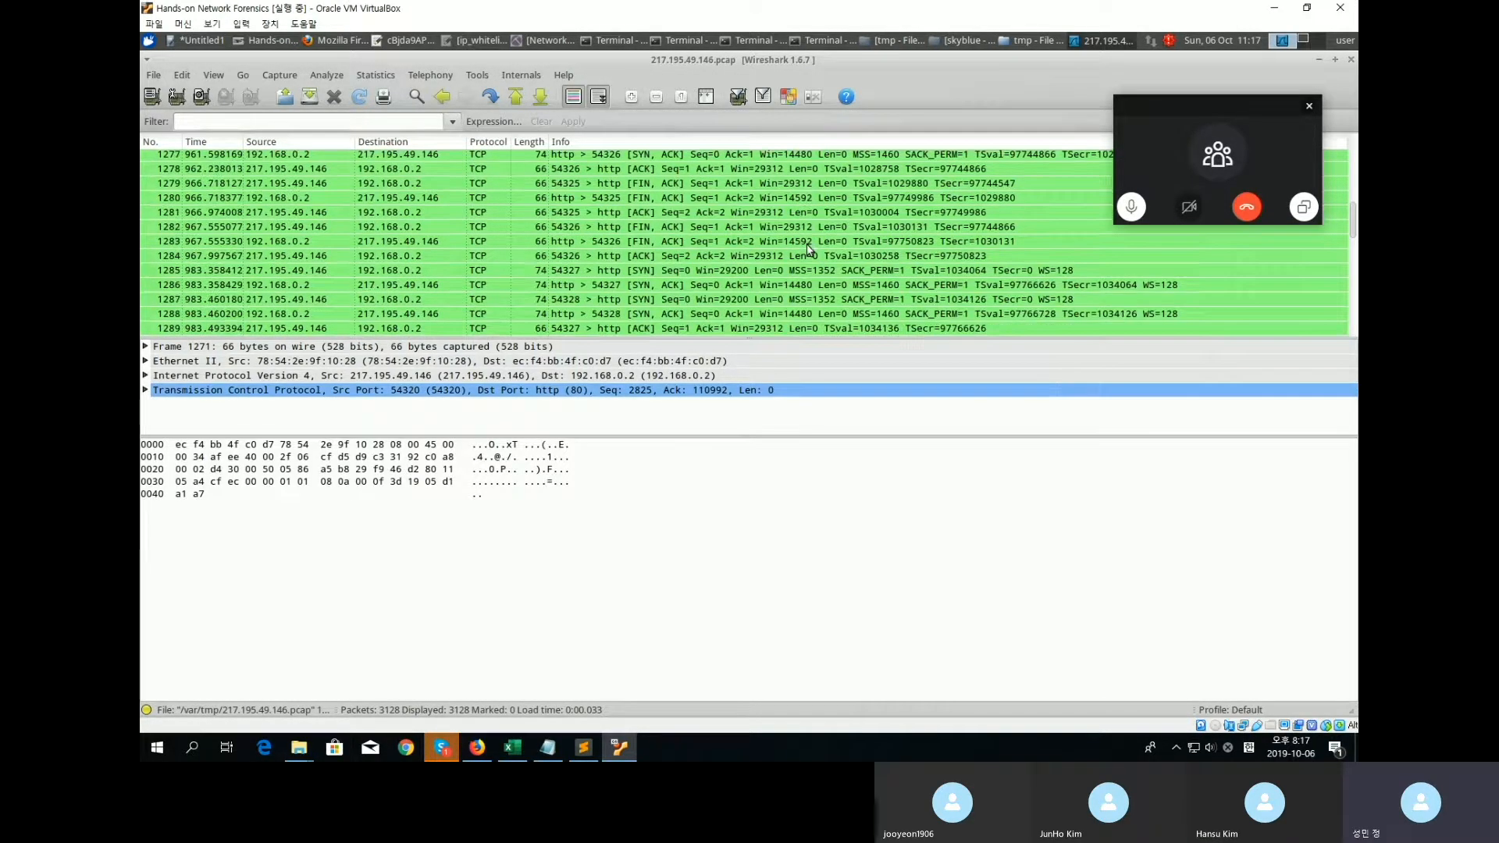
pyautogui.click(808, 248)
pyautogui.click(812, 256)
pyautogui.scroll(-4, 812, 258)
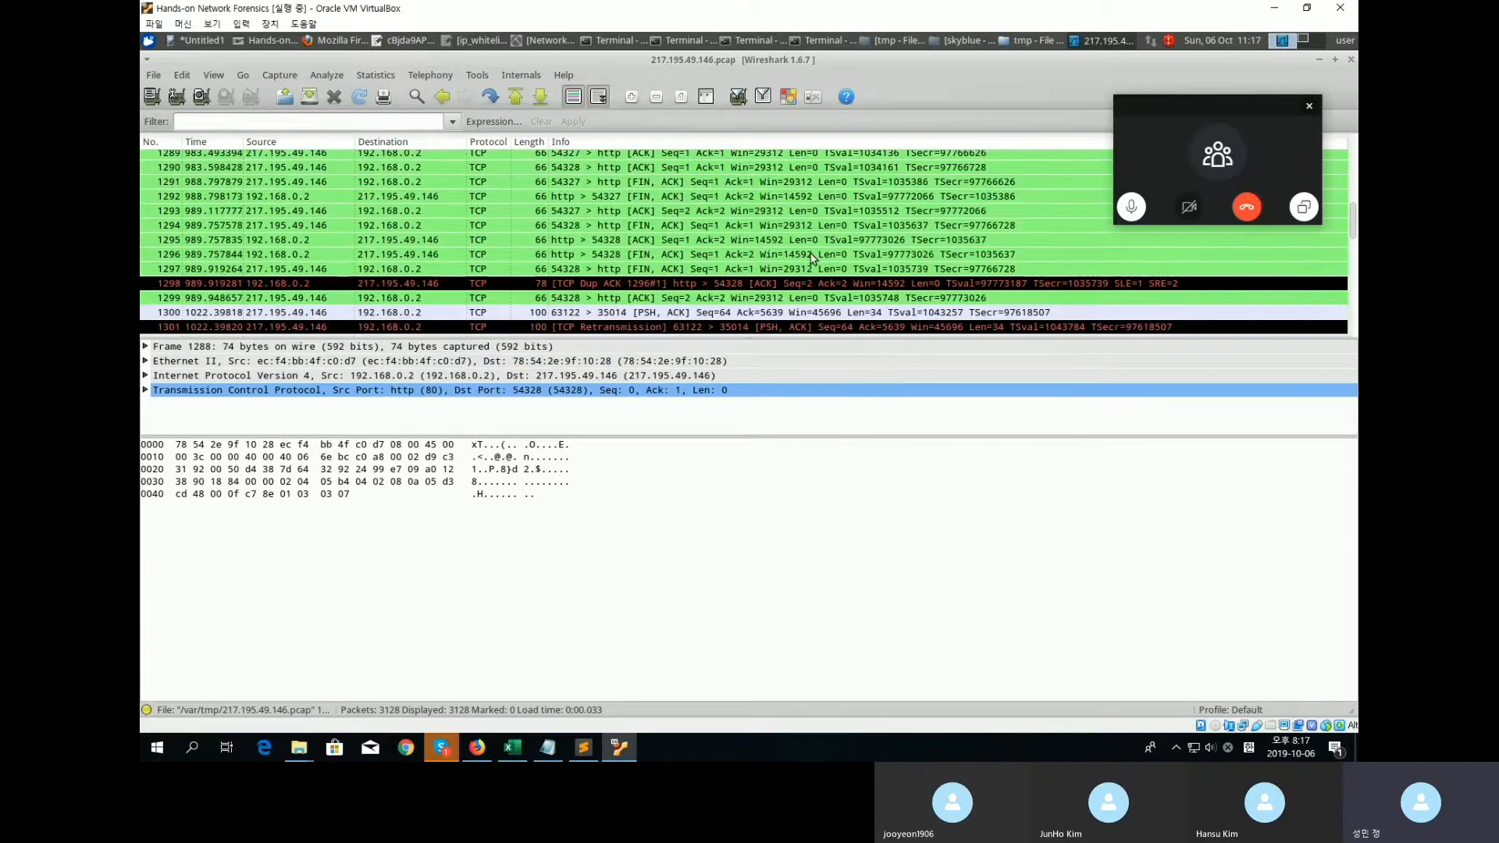
pyautogui.scroll(-11, 812, 257)
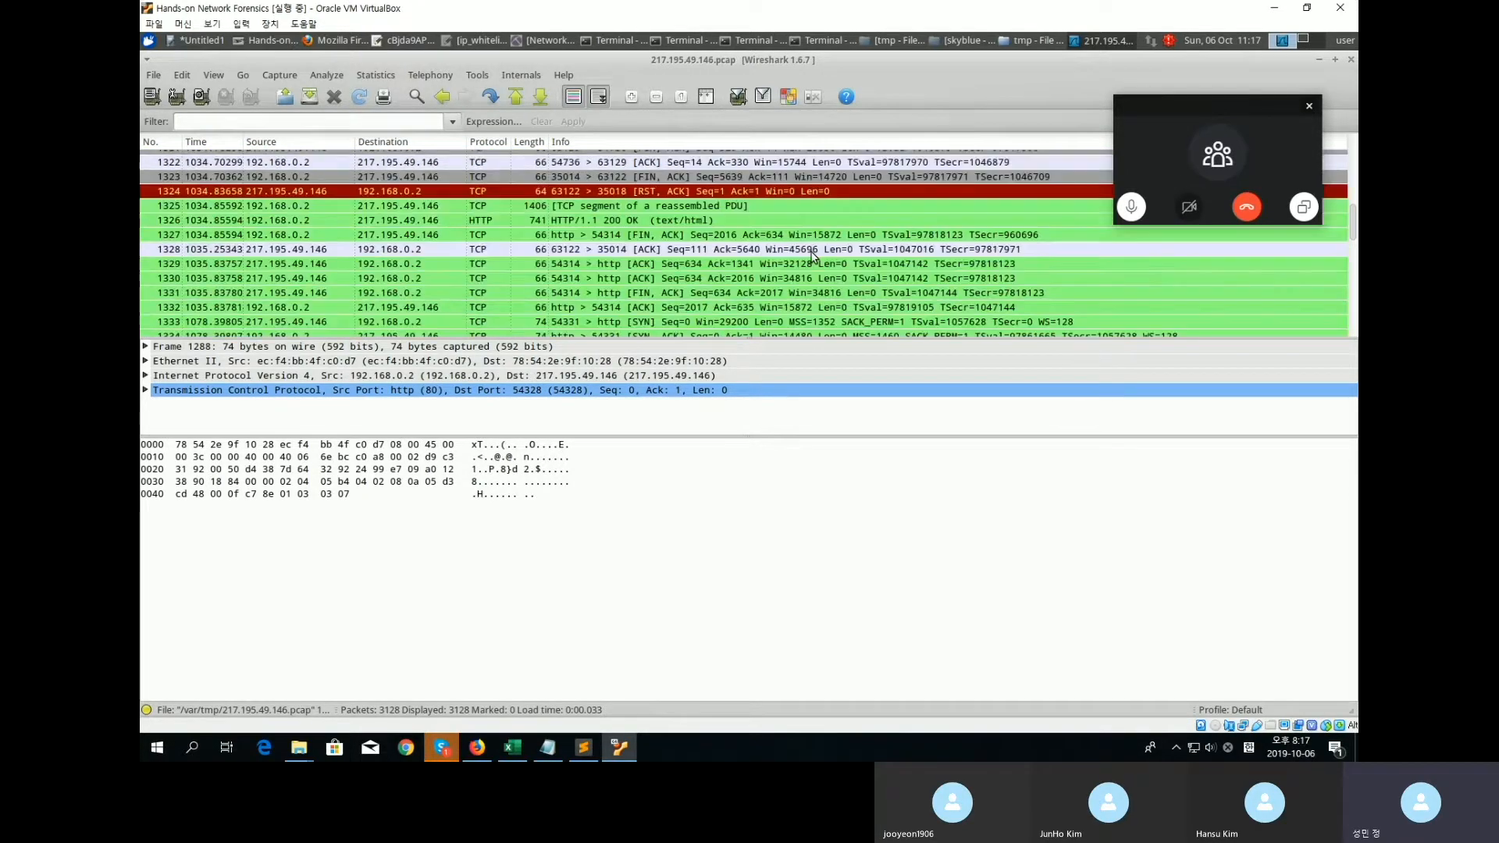
pyautogui.scroll(-9, 812, 258)
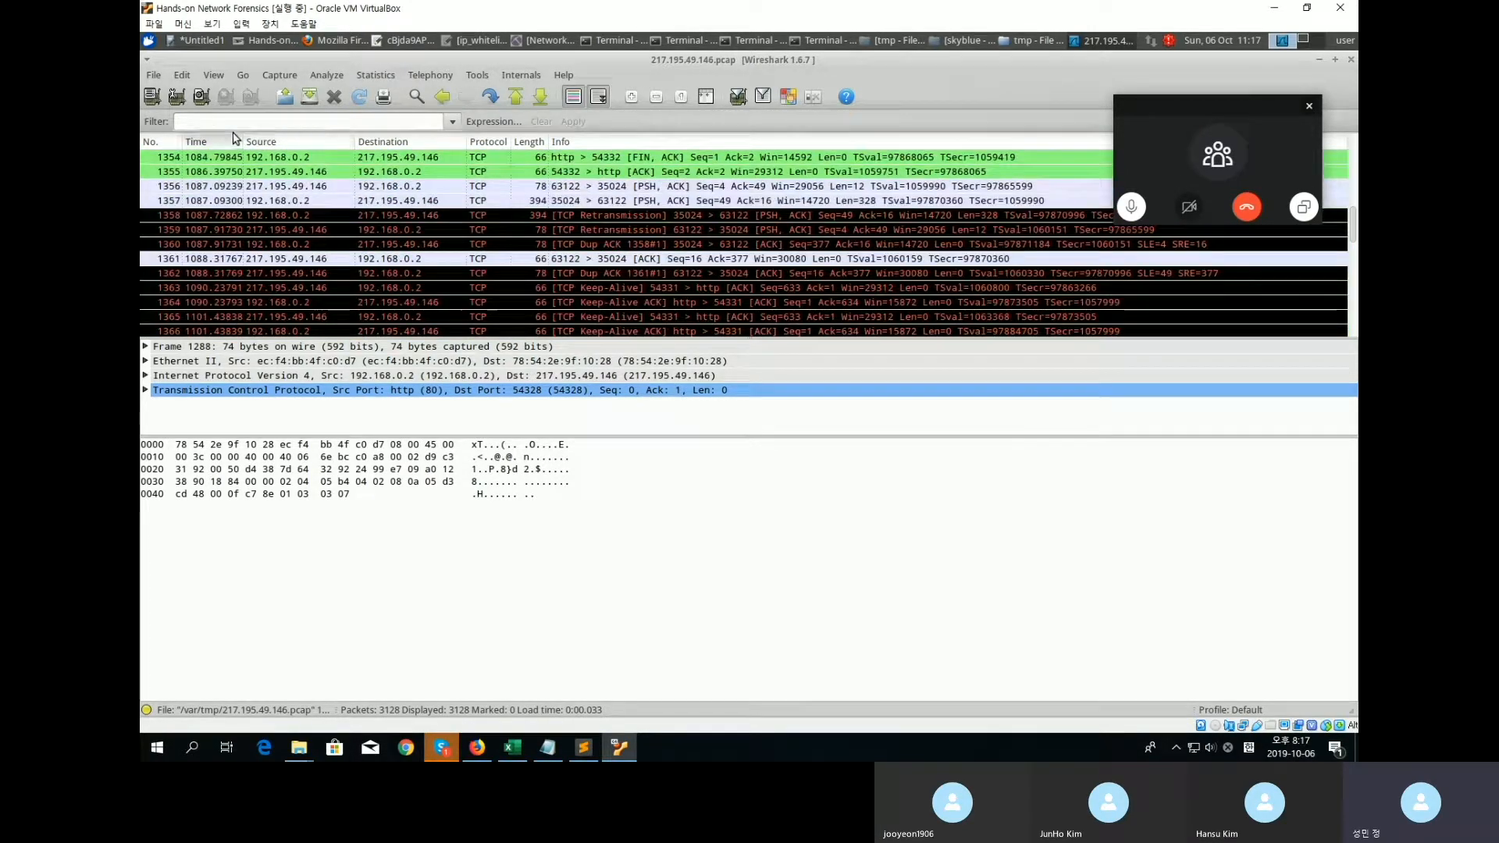
# Filter the capture with http.request.full_uri contains php.
pyautogui.click(234, 121)
pyautogui.write('http.requ')
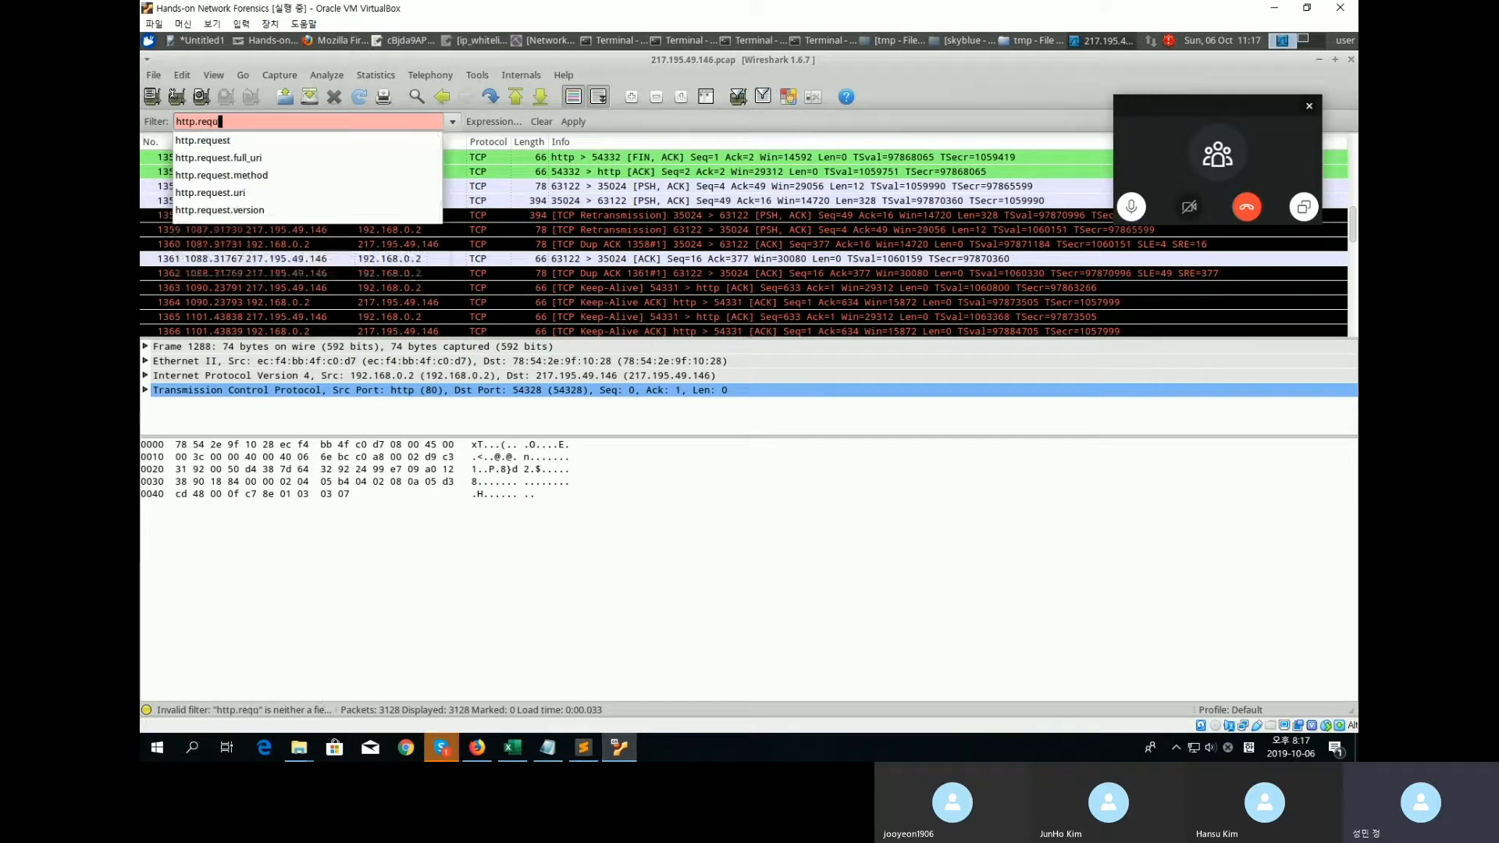
pyautogui.write('est .fu')
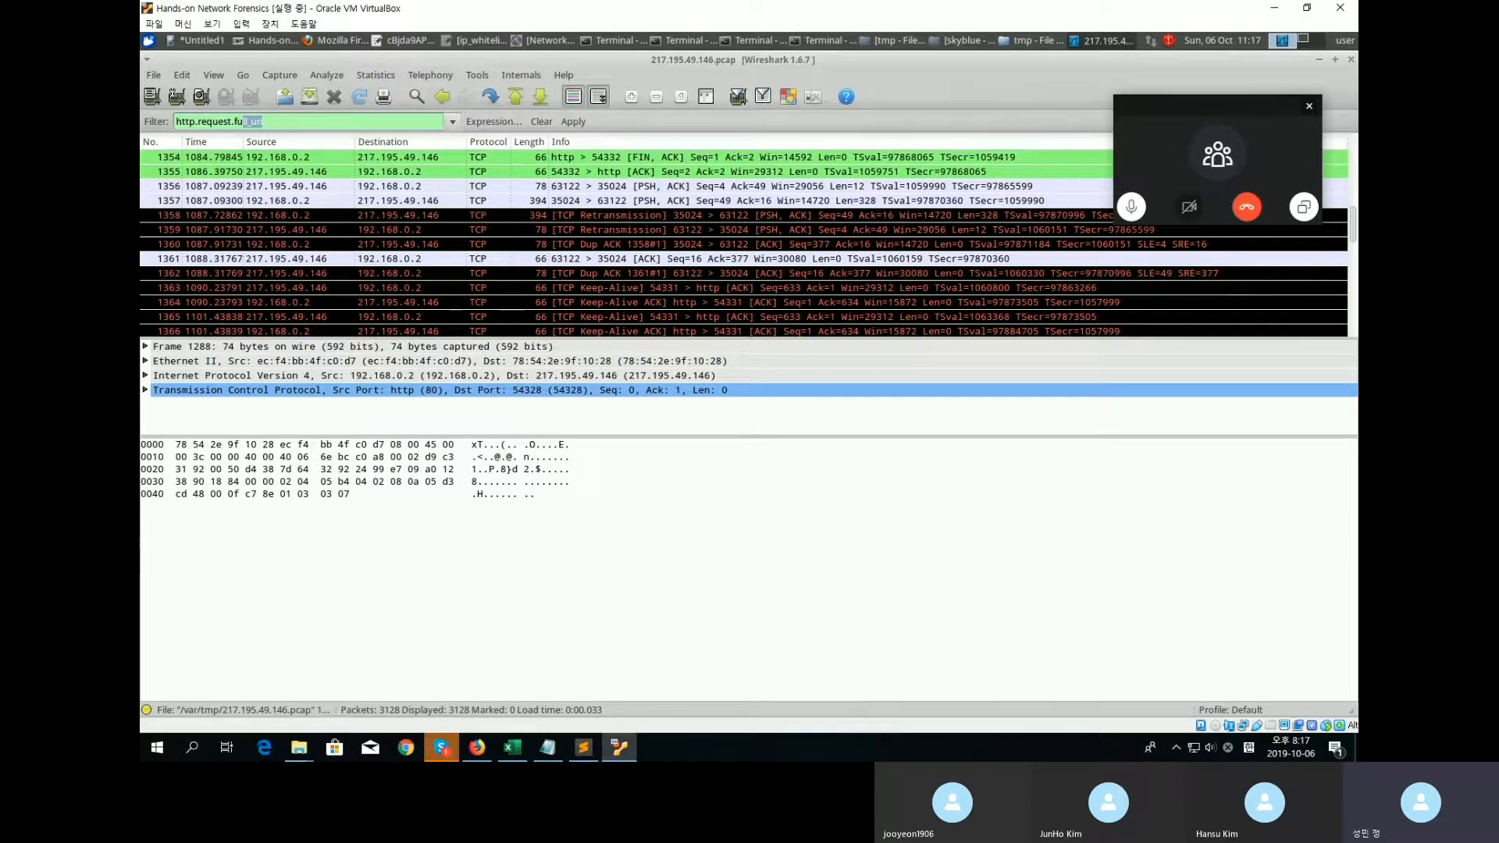
pyautogui.write('ll_uri cont')
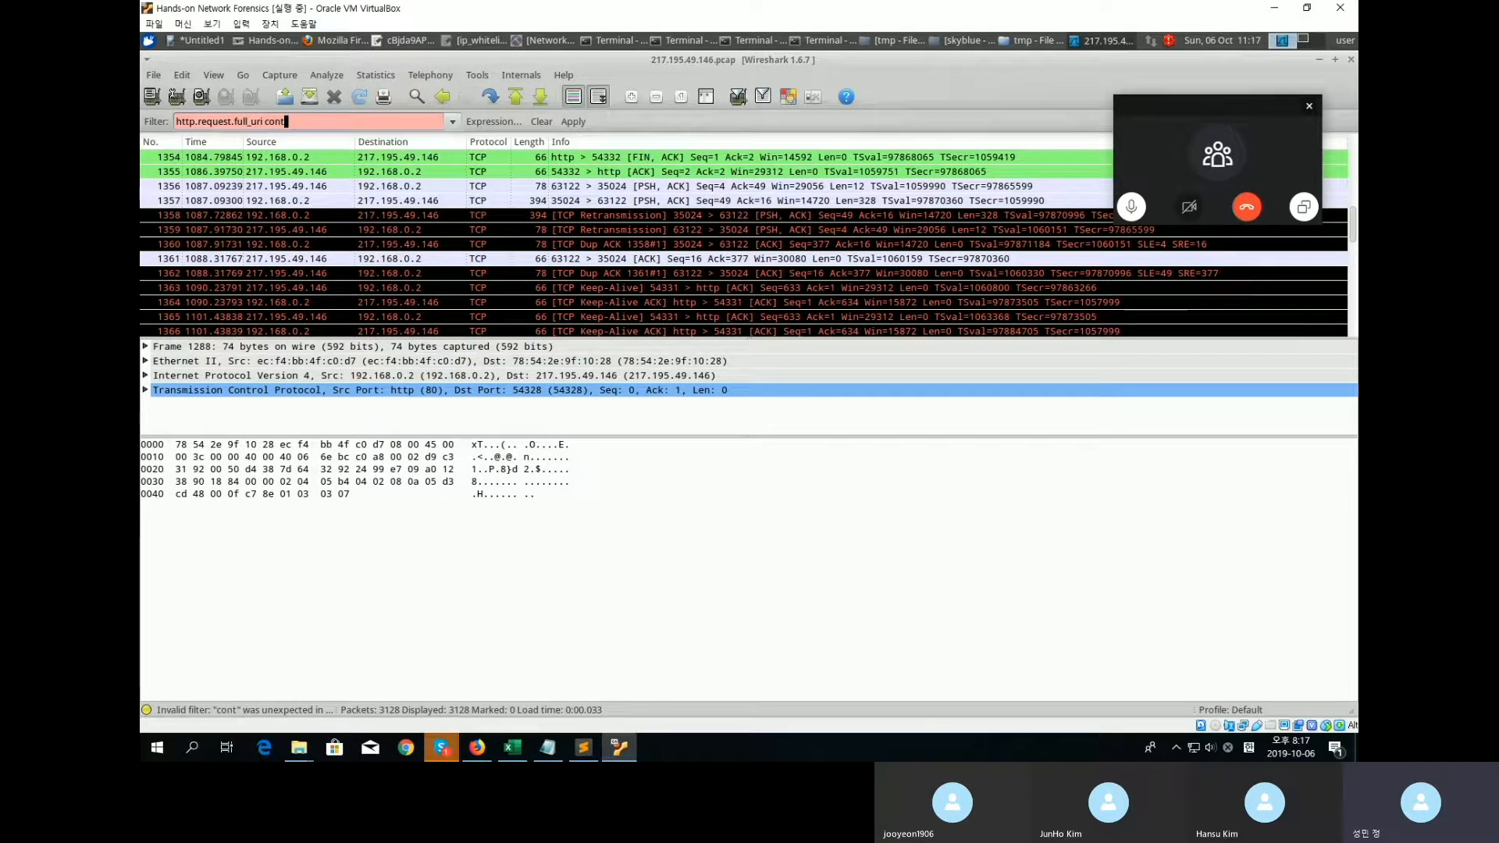
pyautogui.write('ains php')
pyautogui.press('Return')
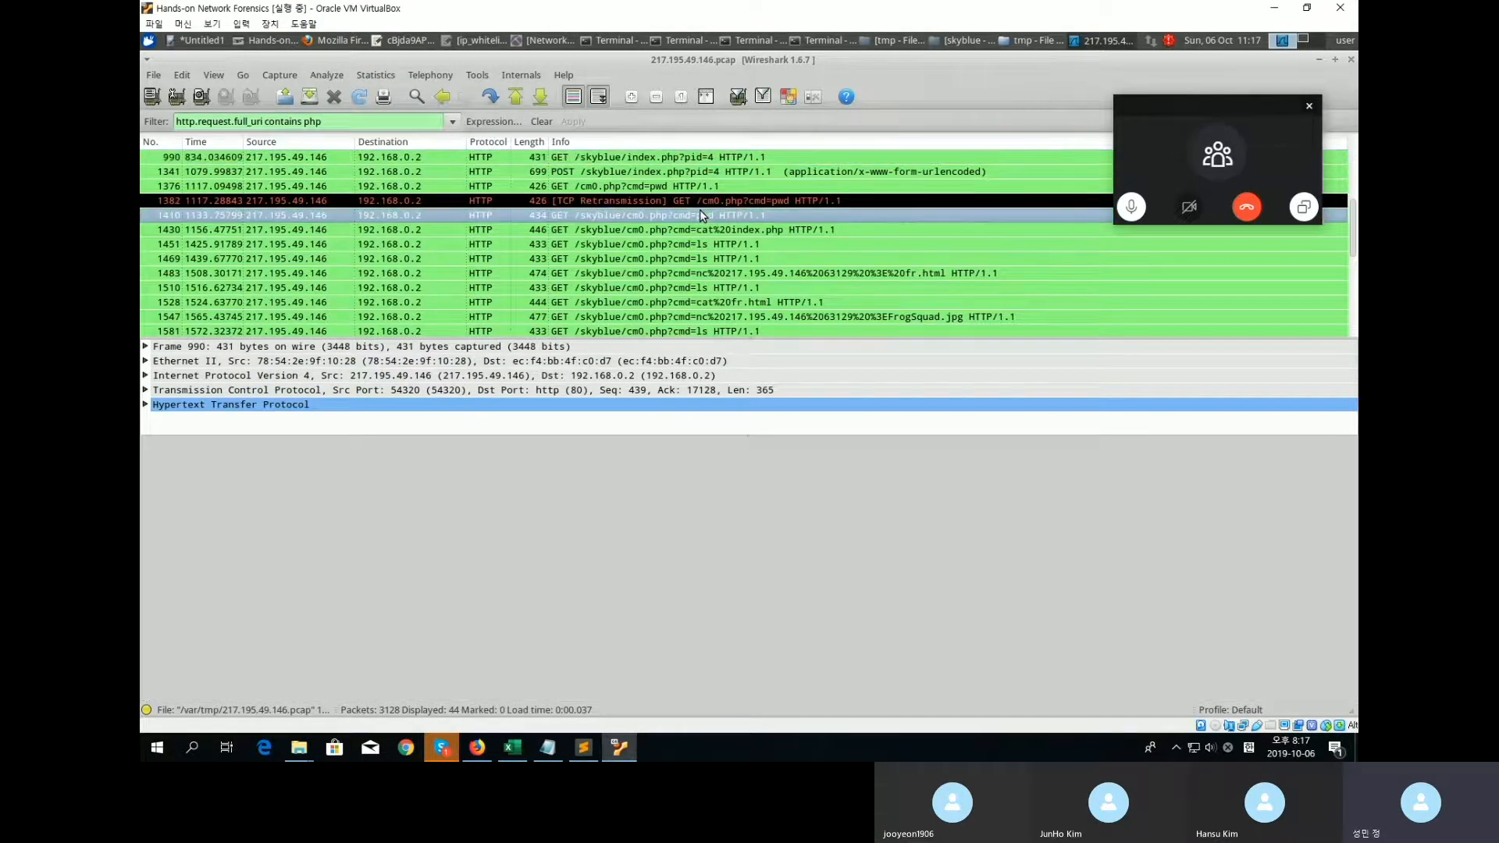
# Inspect the /skyblue/index.php?pid=4 requests and the neighbouring cm0.php command requests.
pyautogui.click(710, 244)
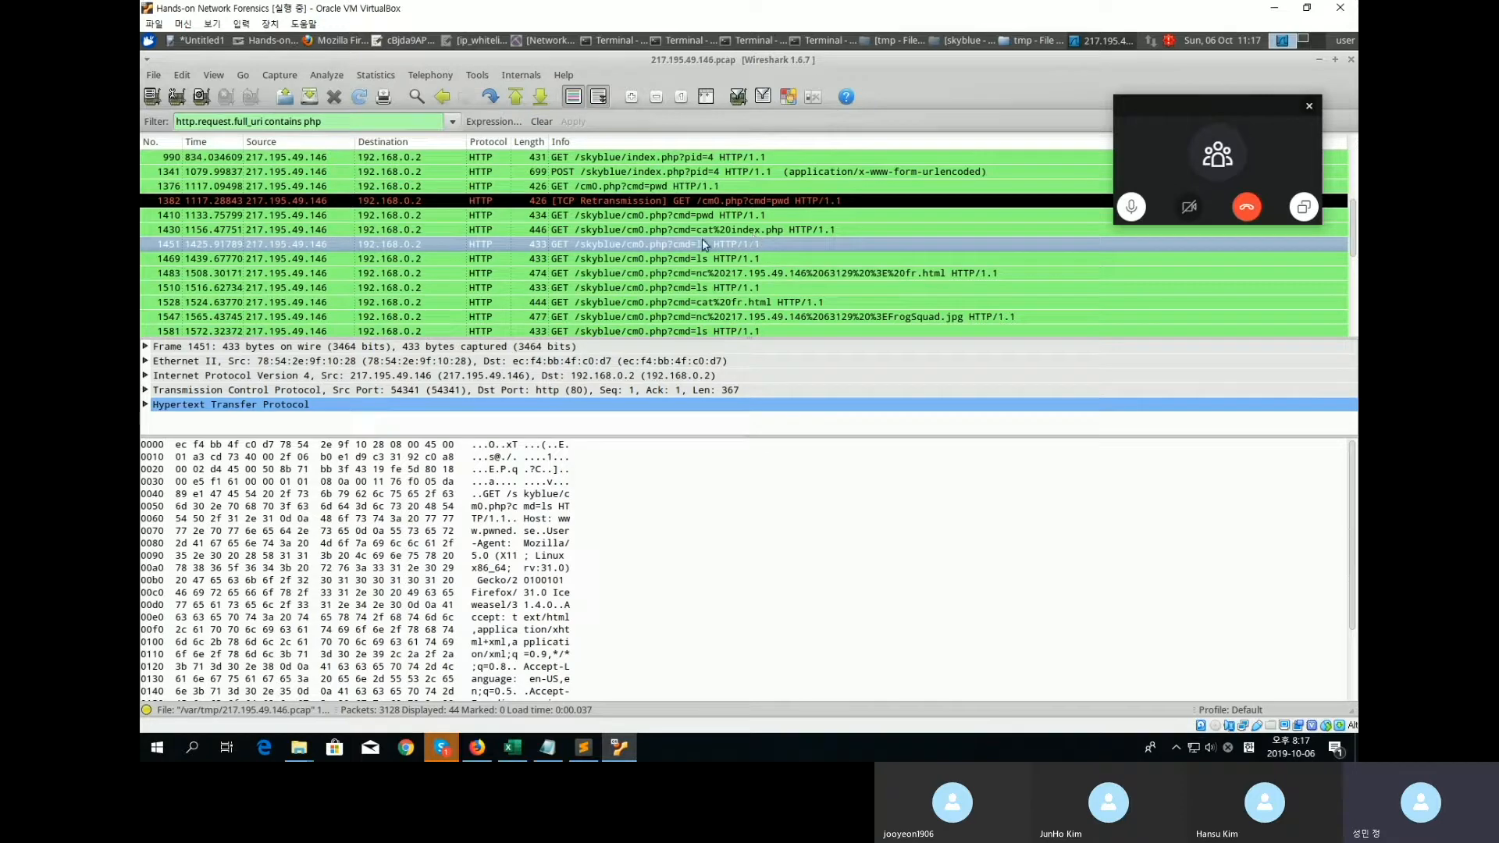
pyautogui.click(676, 171)
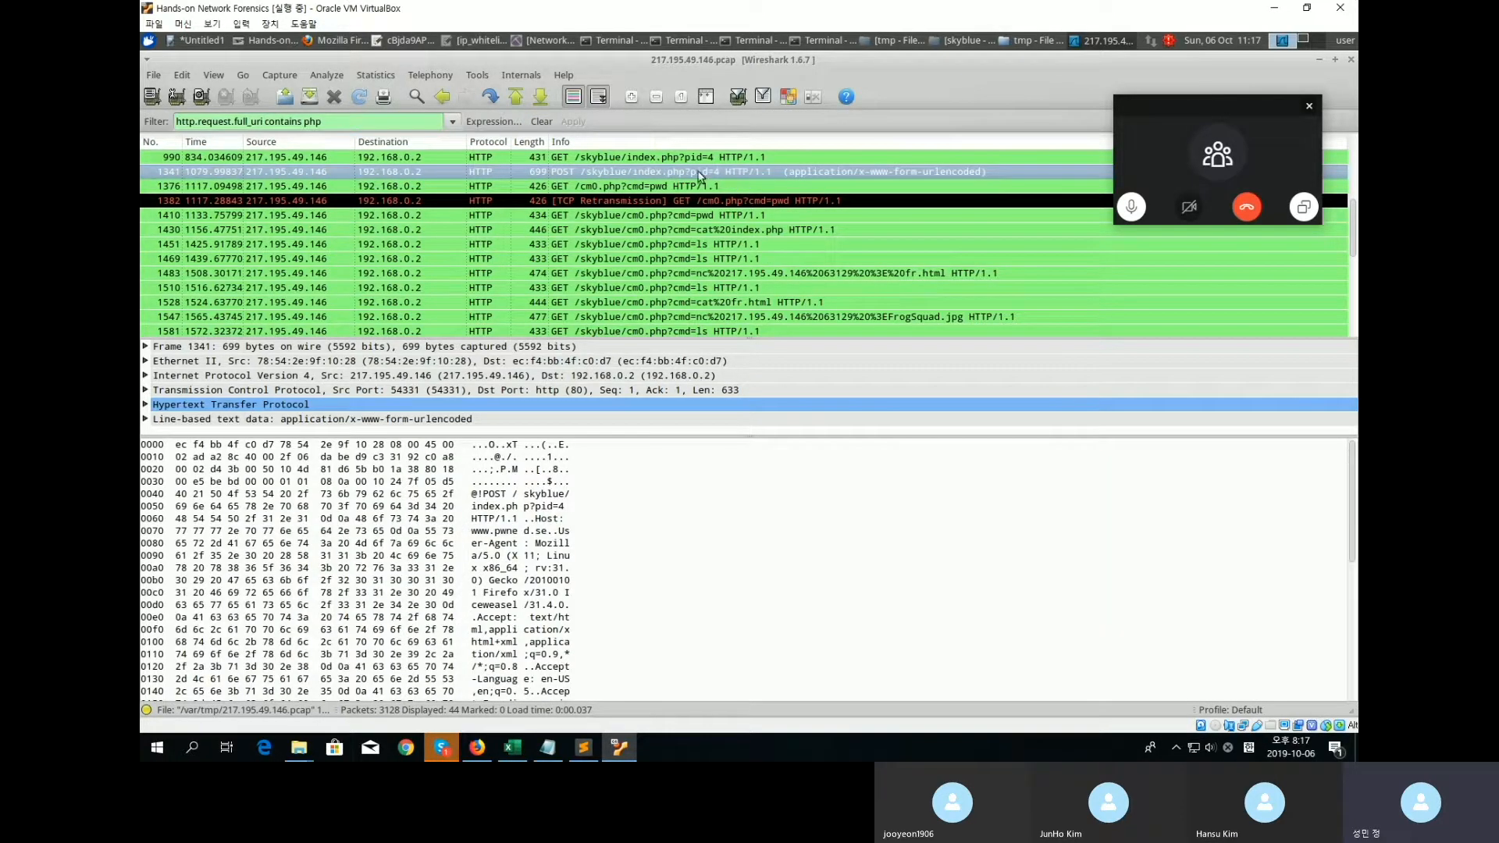
pyautogui.click(702, 163)
pyautogui.click(683, 208)
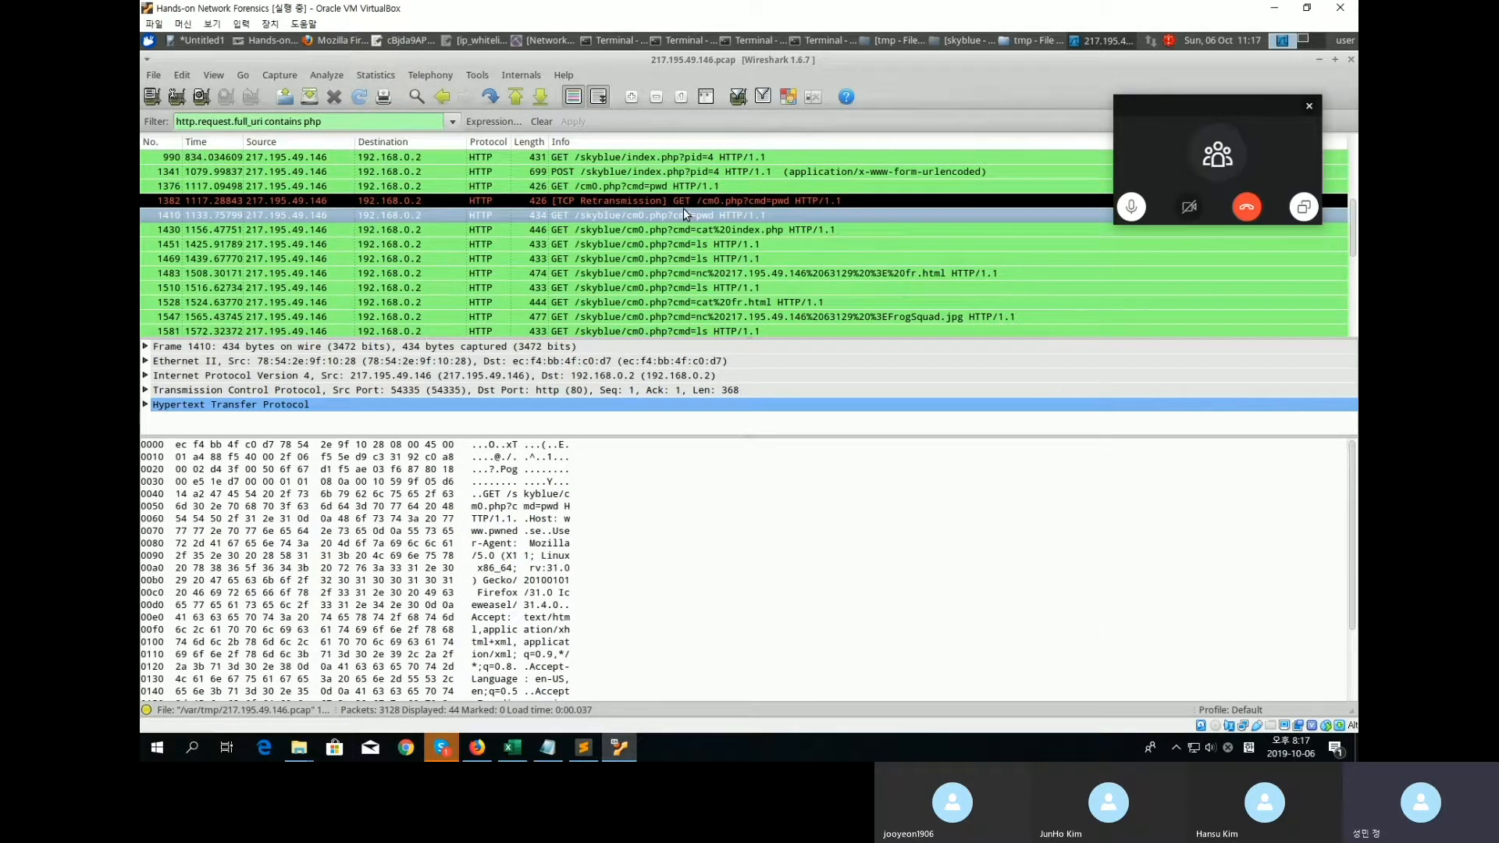
pyautogui.click(697, 167)
pyautogui.press('Up')
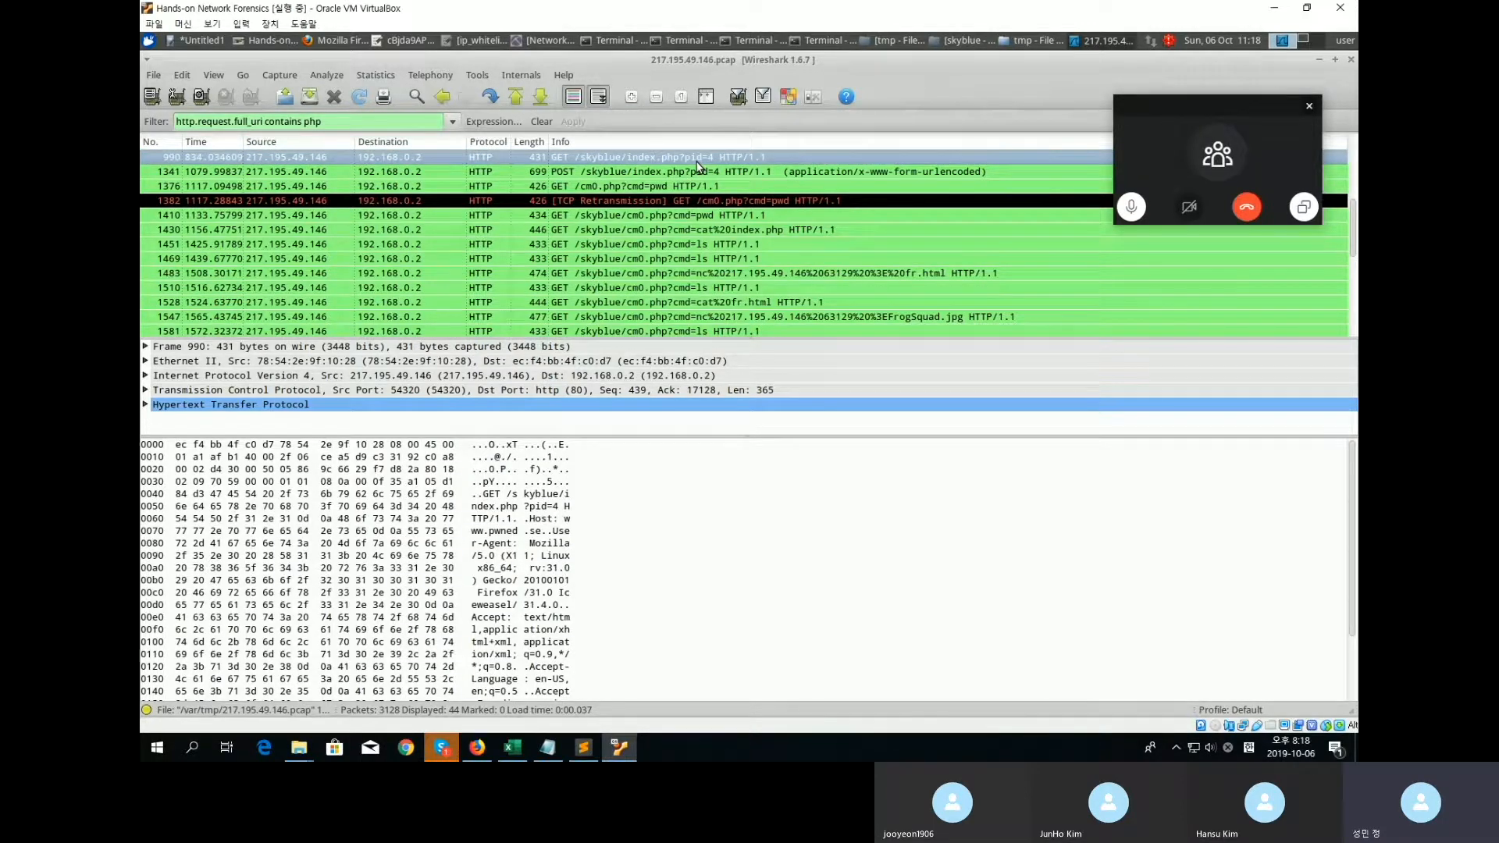
pyautogui.click(701, 172)
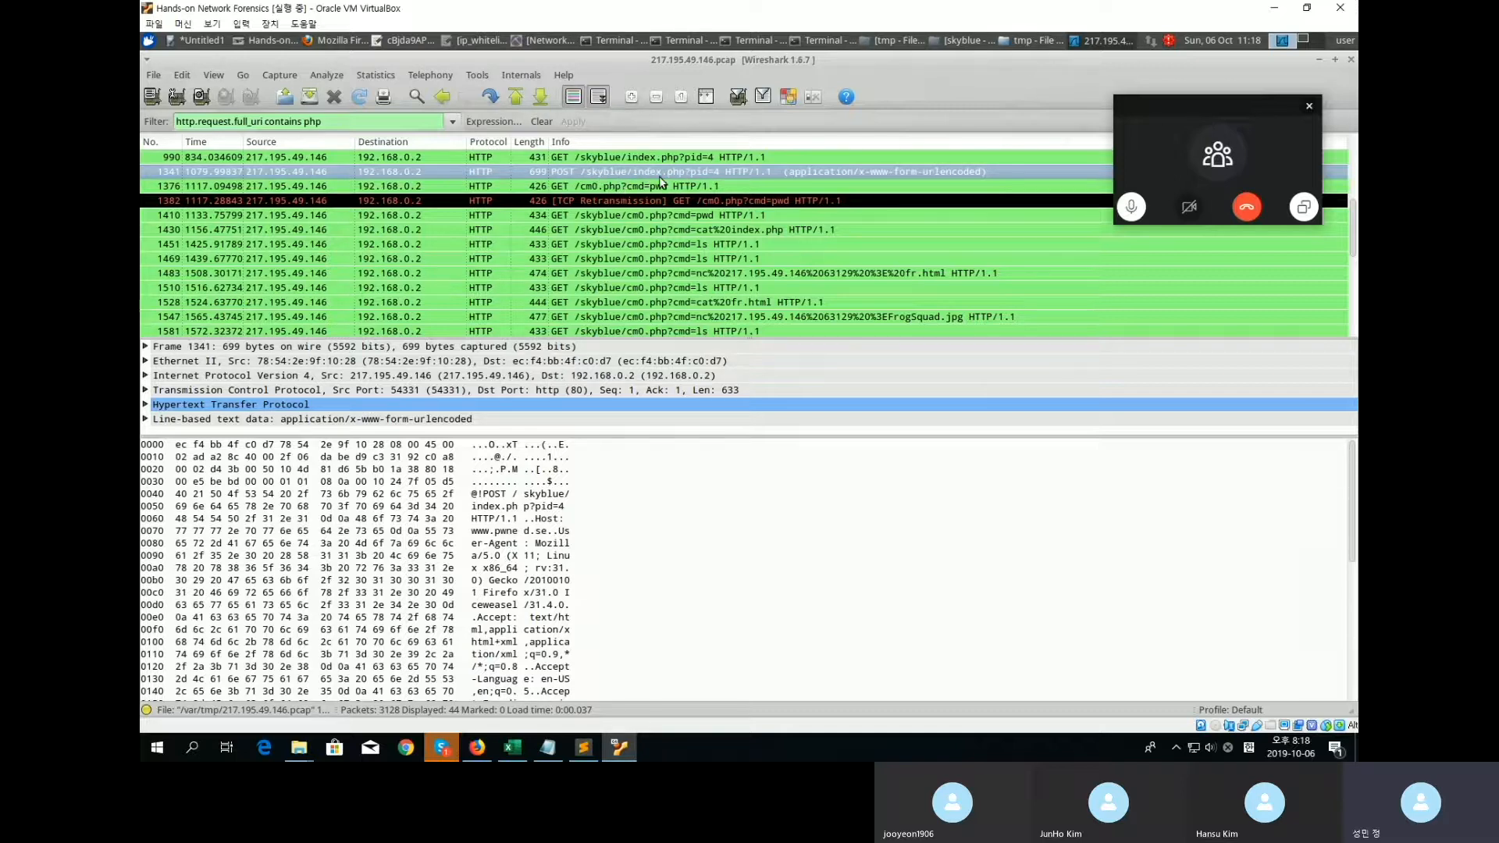
# Look through the remaining cm0.php command requests and return to the earliest index.php POST requests.
pyautogui.scroll(-2, 625, 234)
pyautogui.click(624, 242)
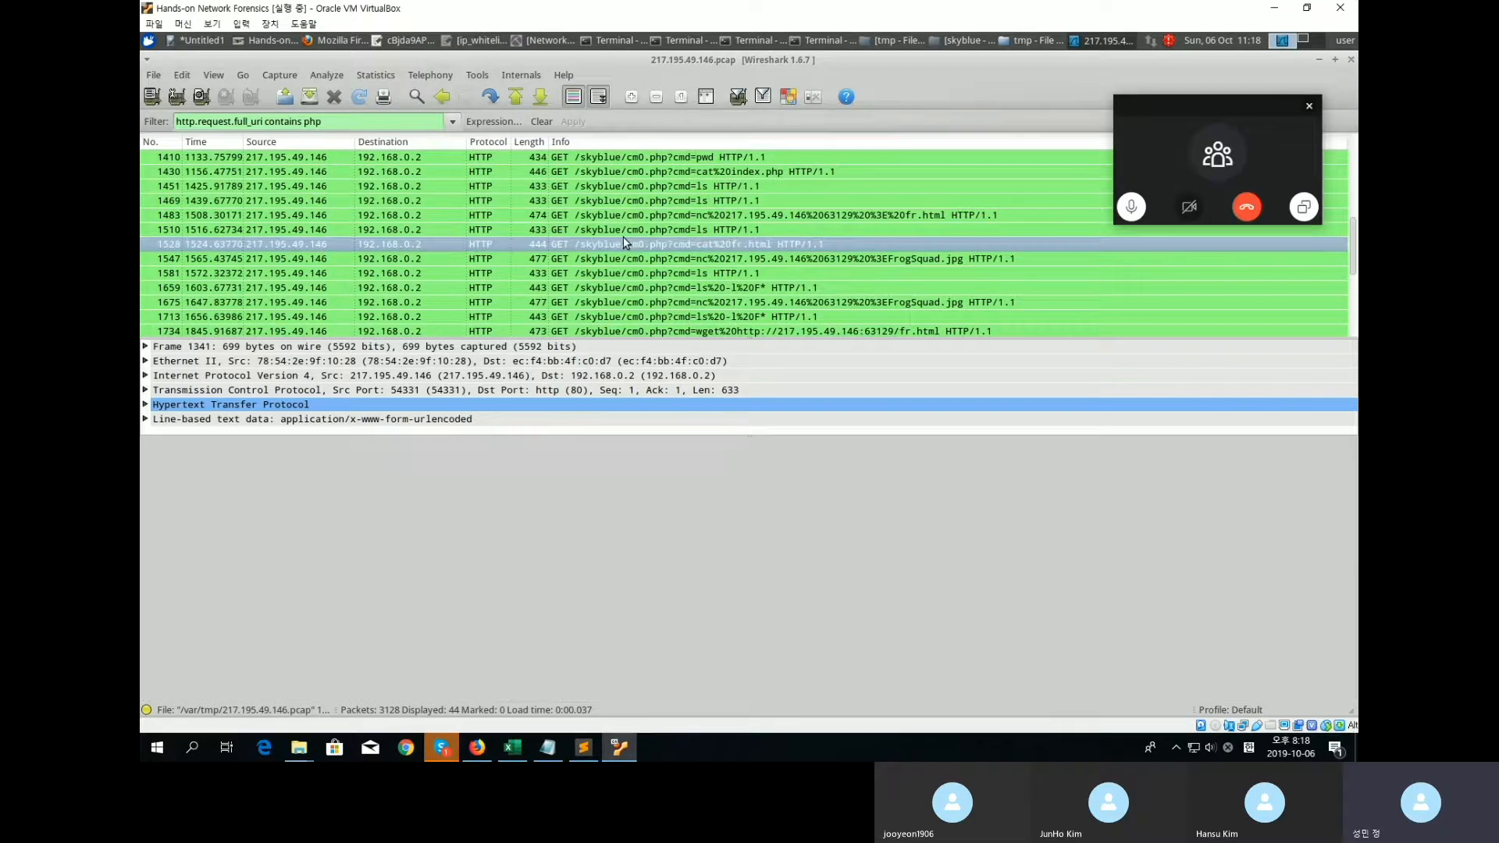
pyautogui.scroll(-3, 623, 240)
pyautogui.scroll(-2, 622, 241)
pyautogui.click(622, 242)
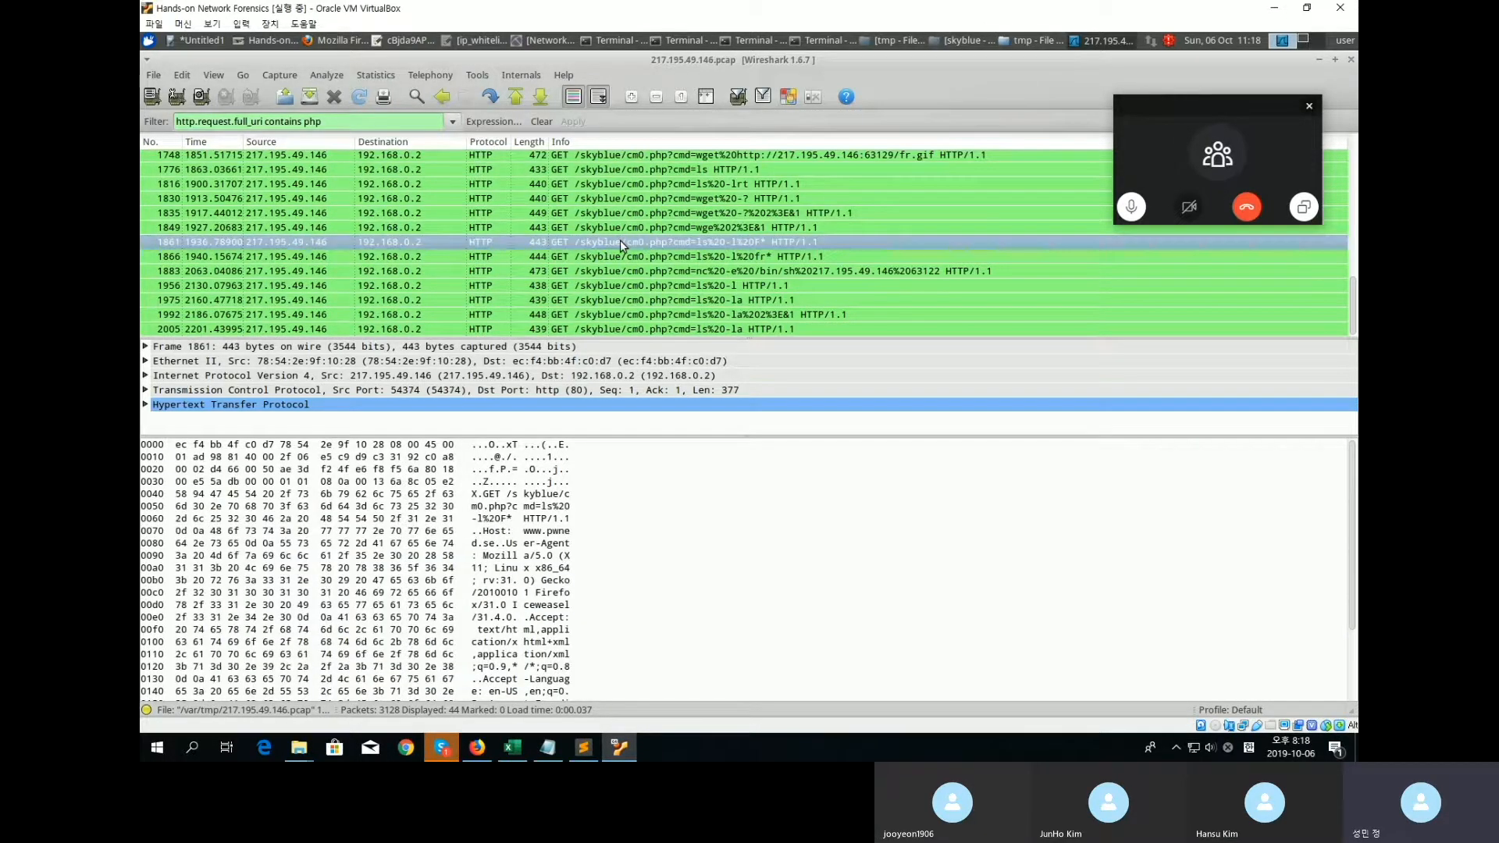
pyautogui.scroll(5, 622, 242)
pyautogui.scroll(5, 625, 247)
pyautogui.click(629, 244)
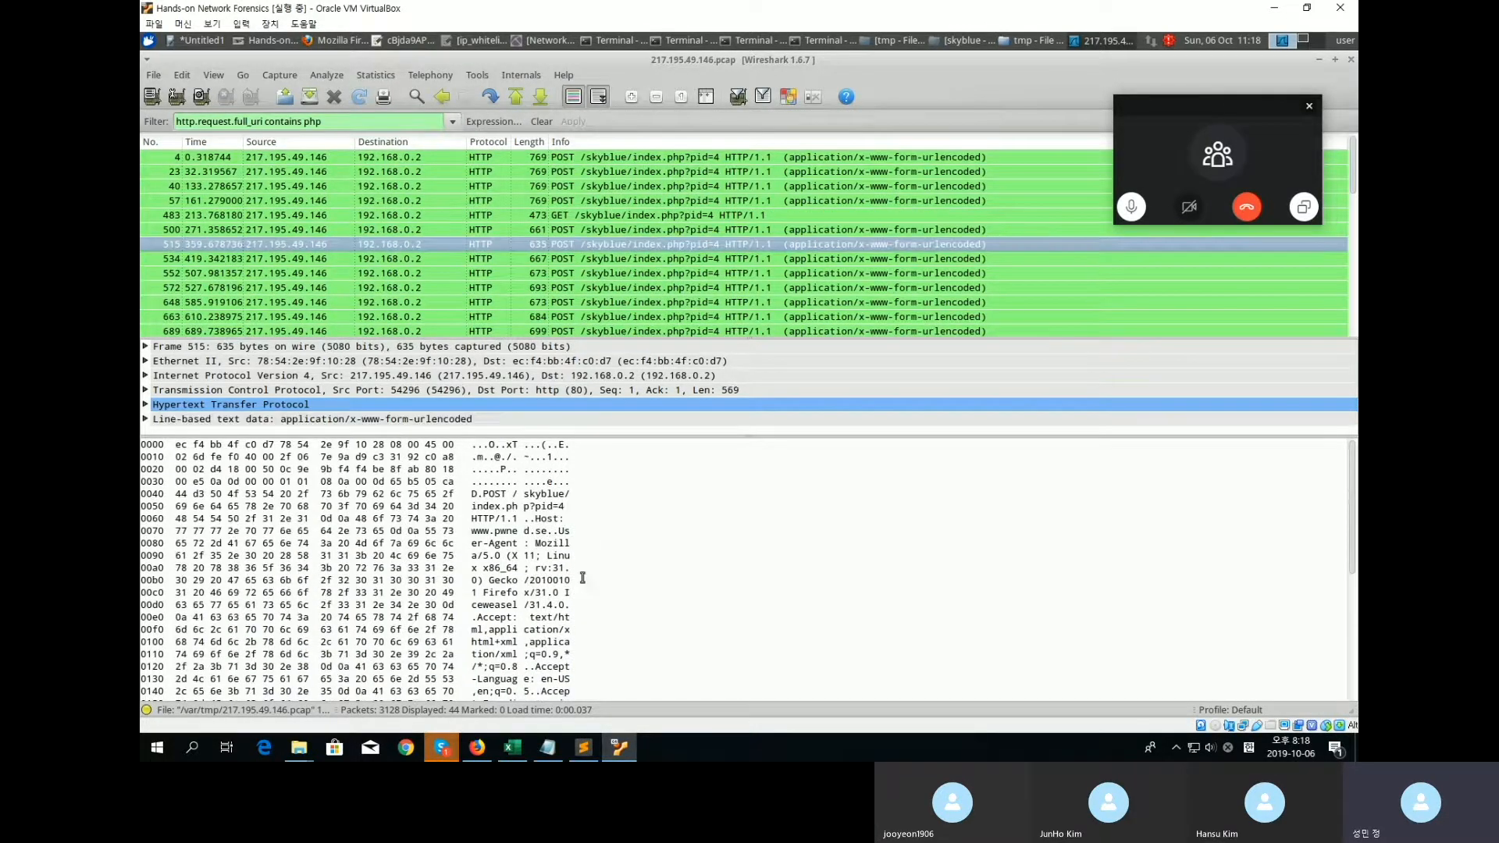
# Switch to Firefox and bring up the Google search for "skyblue vulnerability".
pyautogui.click(477, 748)
pyautogui.click(444, 85)
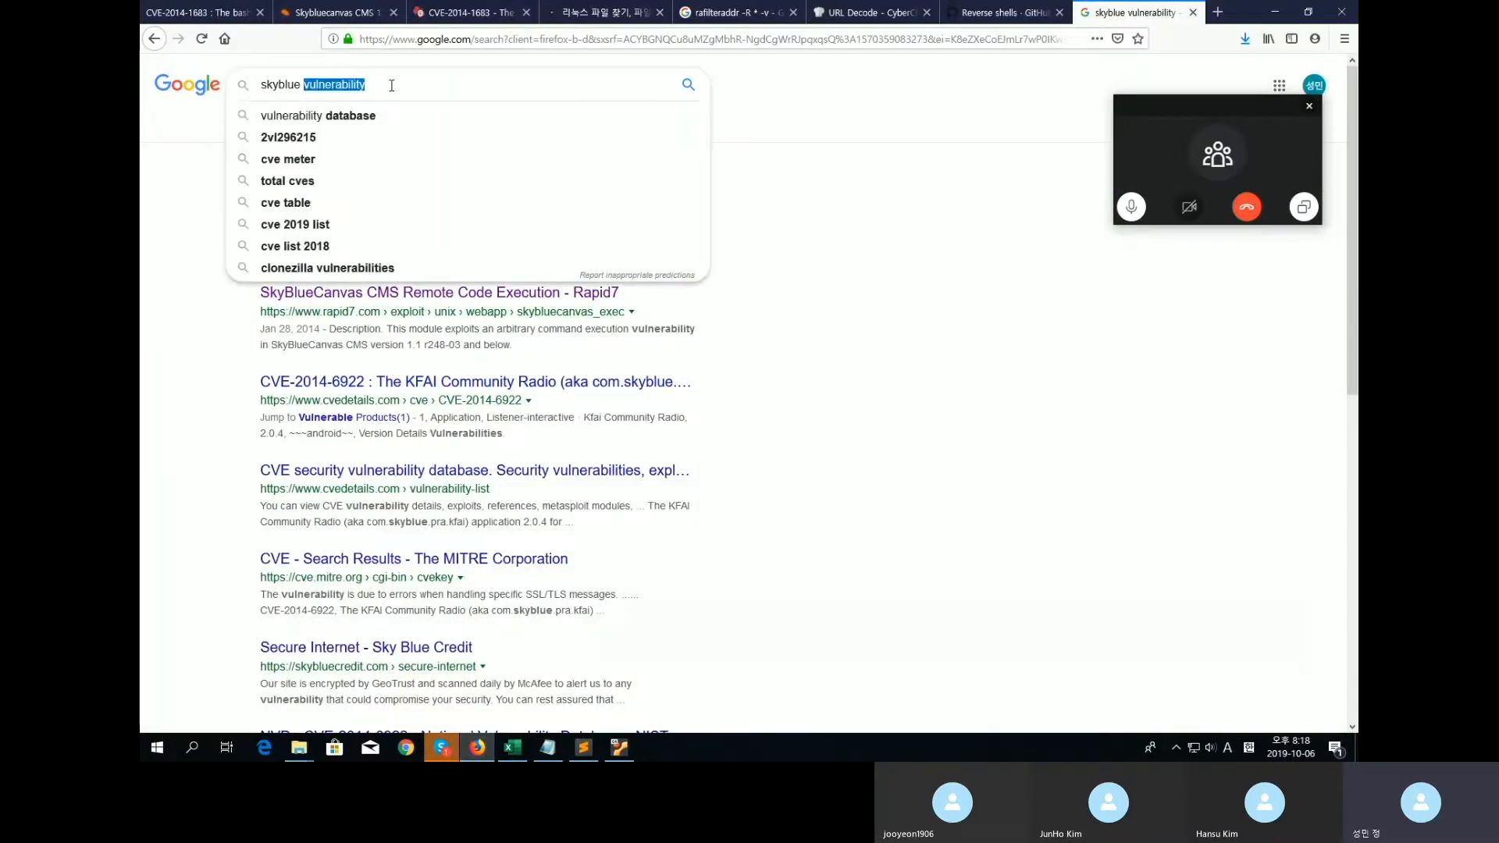
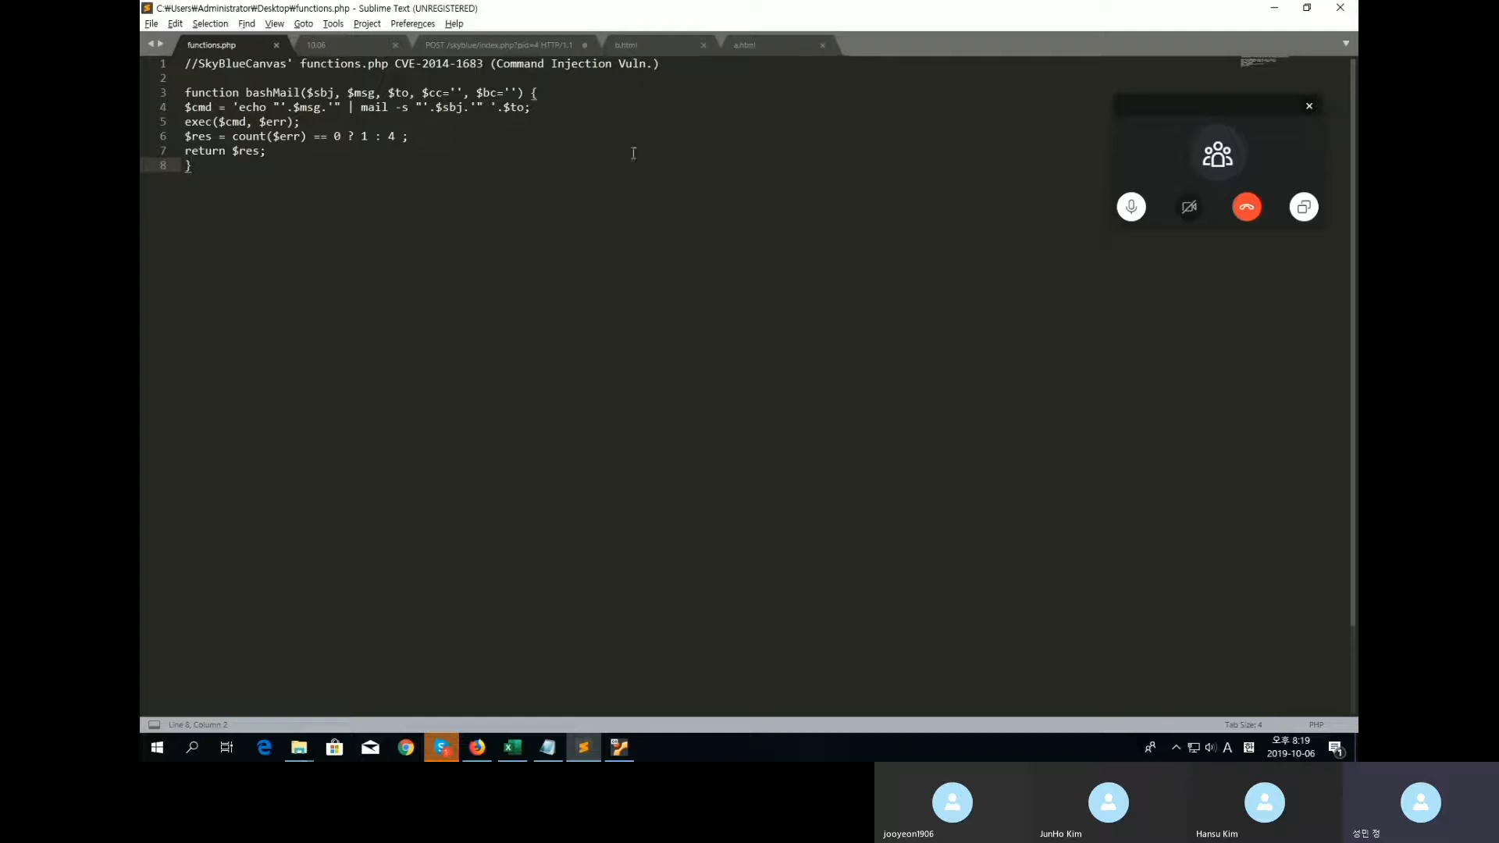
# Highlight and review the vulnerable bashMail function in the SkyBlueCanvas functions.php file.
pyautogui.moveTo(624, 747)
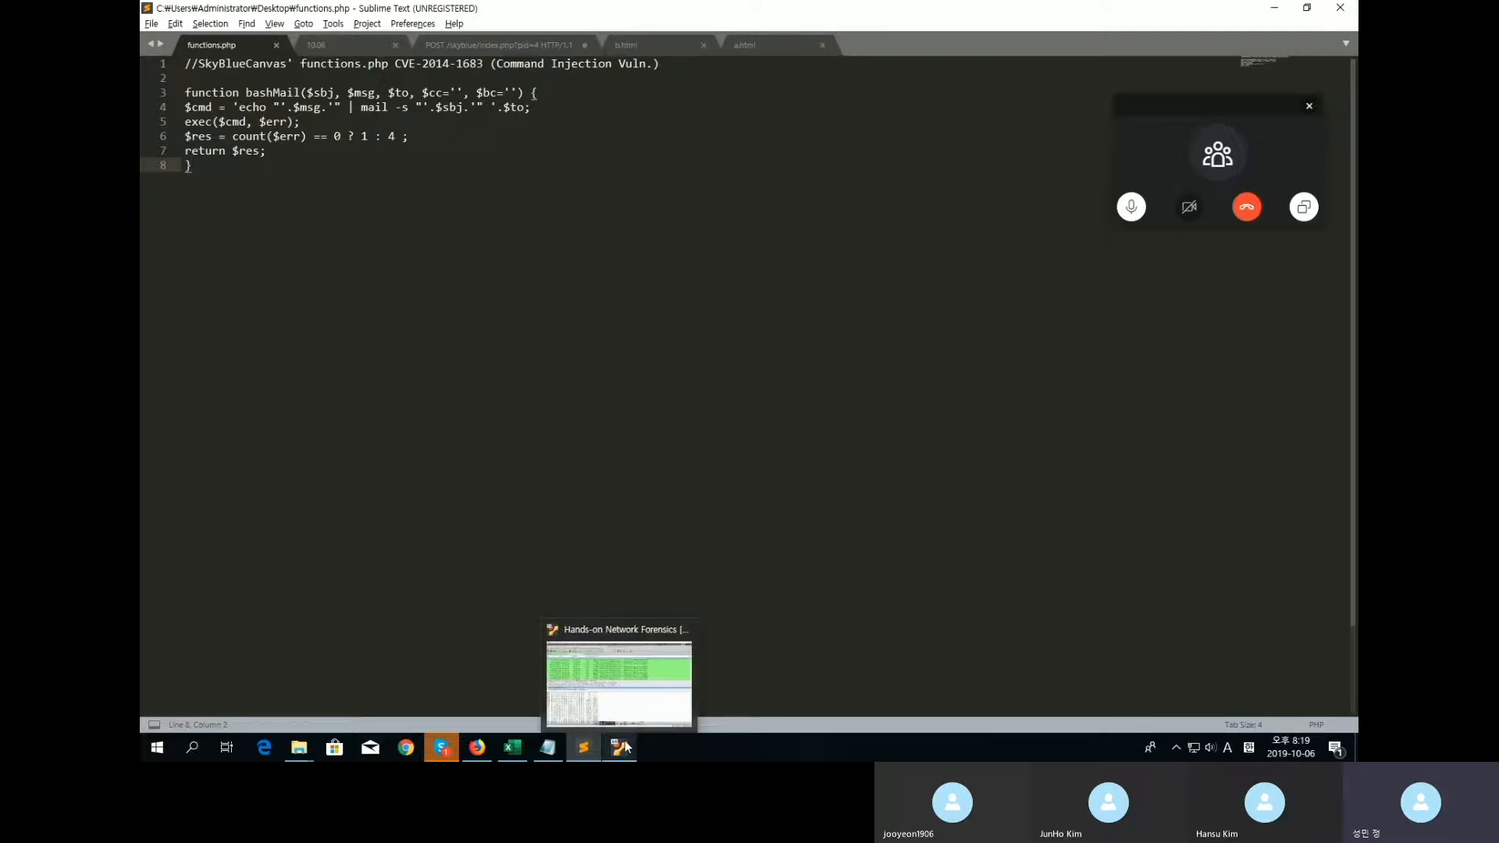
pyautogui.moveTo(192, 166); pyautogui.dragTo(185, 77)
pyautogui.click(341, 180)
pyautogui.hotkey('shift', 'Up')
pyautogui.hotkey('shift', 'Up')
pyautogui.hotkey('shift', 'Up')
pyautogui.hotkey('shift', 'Up')
pyautogui.hotkey('shift', 'Up')
pyautogui.hotkey('shift', 'Home')
# Switch to Wireshark in the virtual machine and change the display filter to http.request.full_uri contains pid.
pyautogui.click(617, 750)
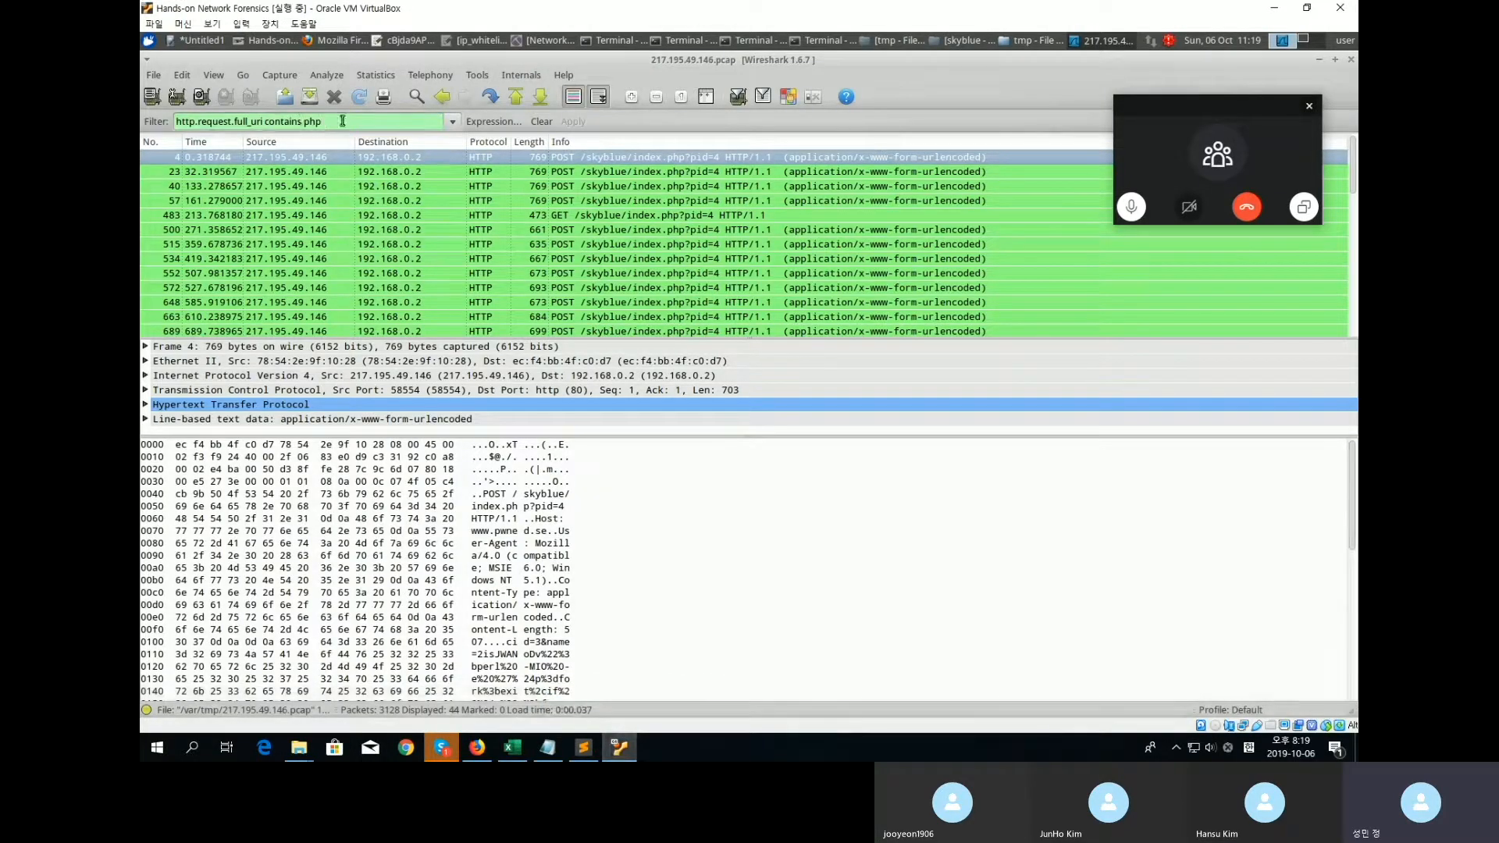
pyautogui.doubleClick(313, 121)
pyautogui.write('pid')
pyautogui.press('Return')
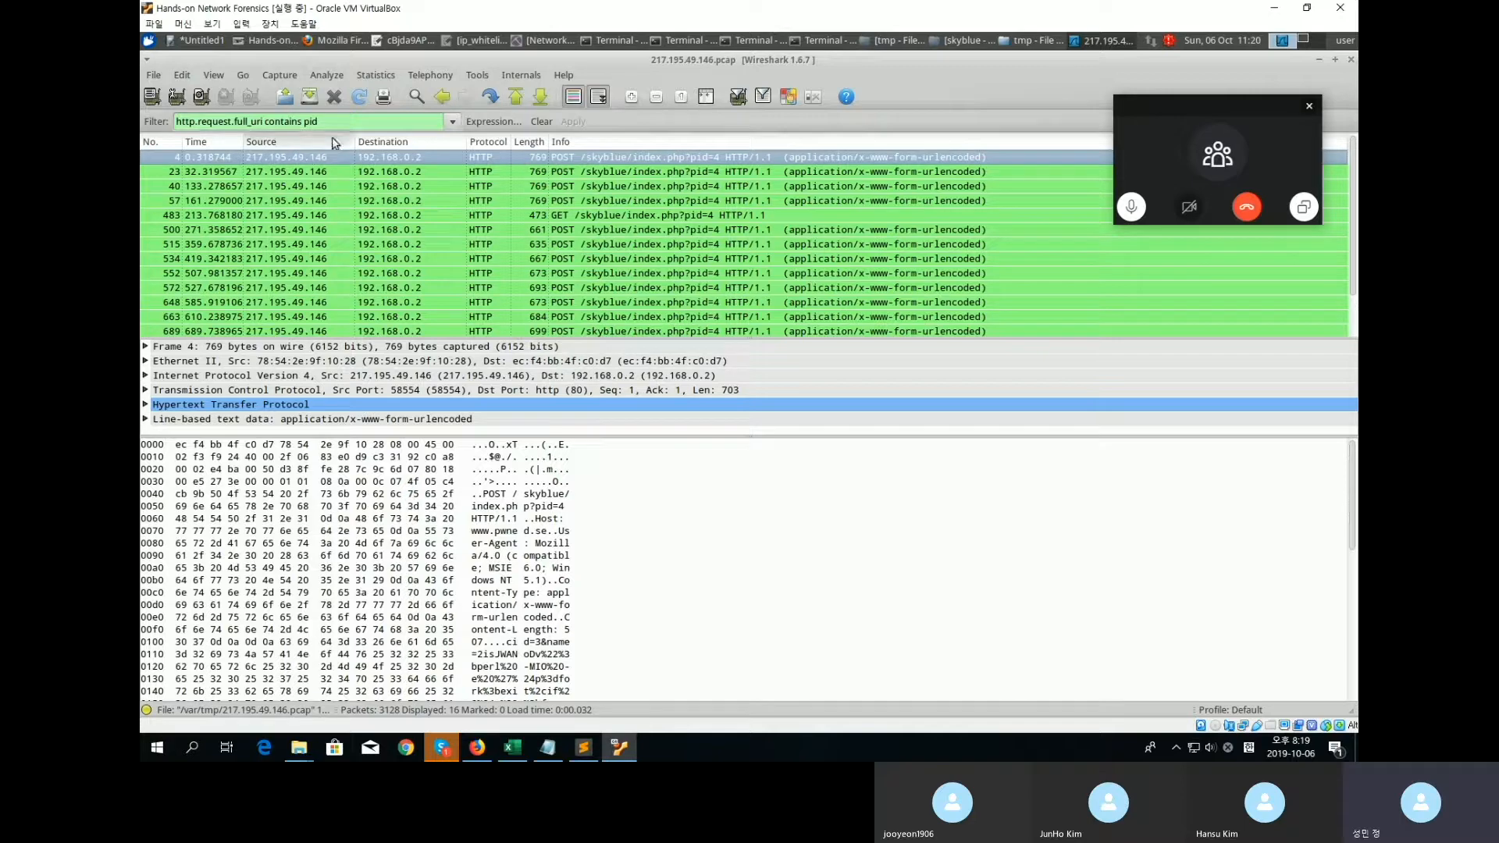
# Follow the TCP stream of packet 4, the first index.php?pid=4 POST request, and review its request headers.
pyautogui.rightClick(359, 165)
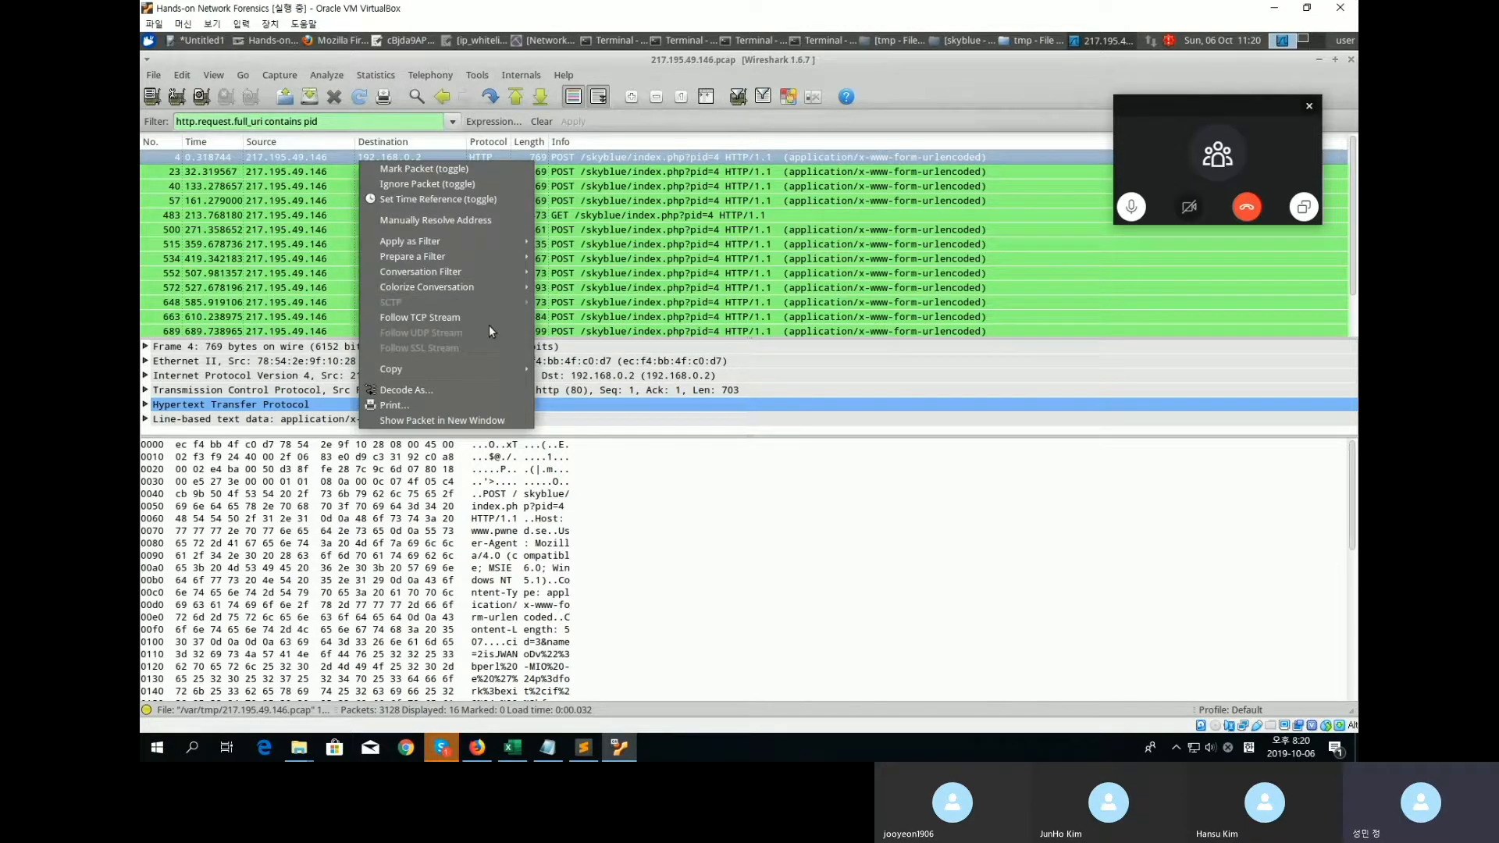
pyautogui.click(482, 331)
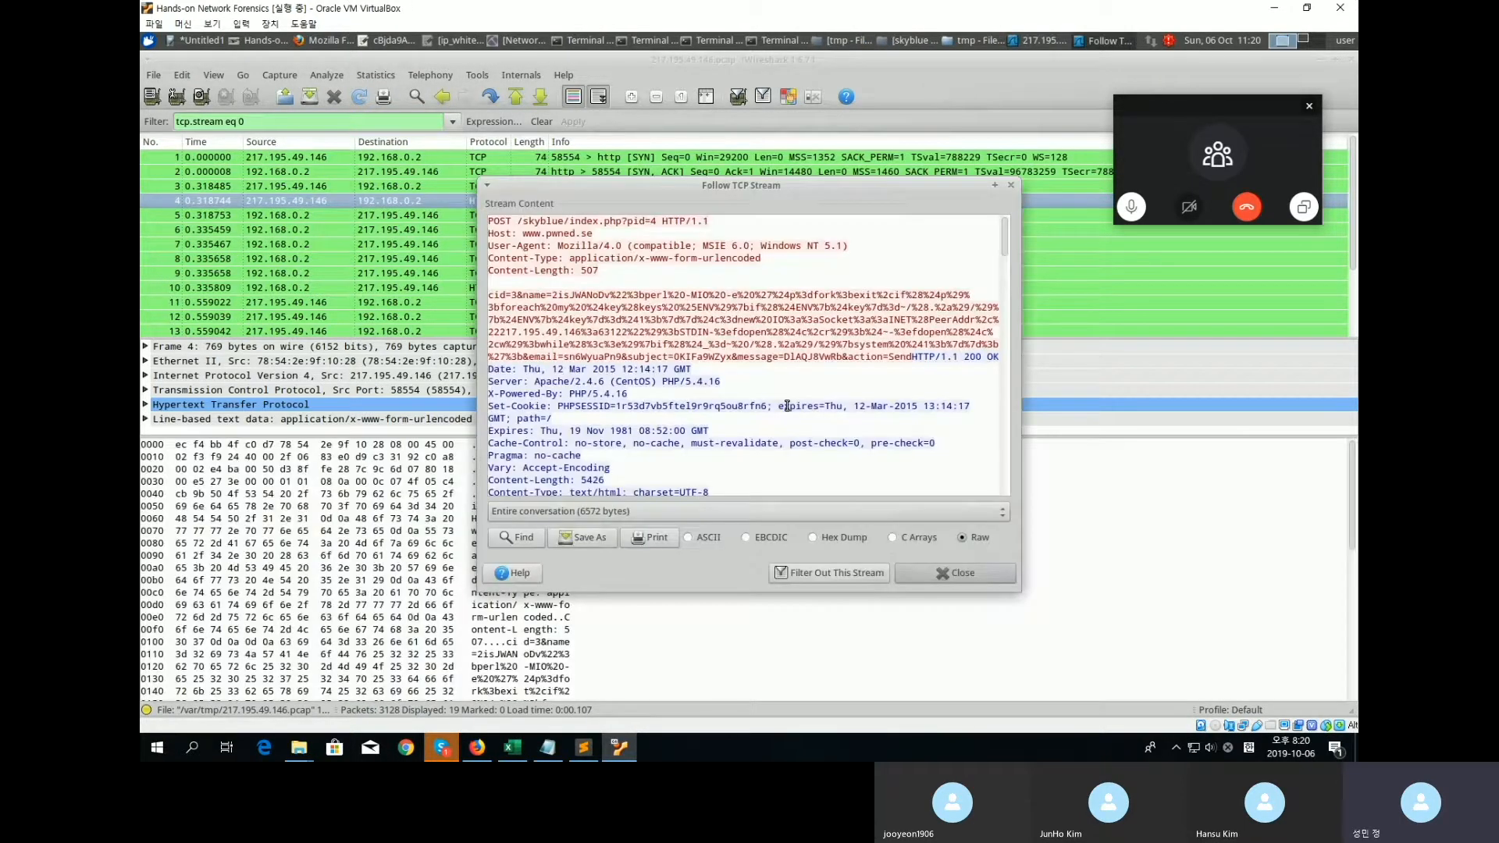
pyautogui.scroll(-3, 662, 320)
pyautogui.scroll(3, 662, 320)
pyautogui.moveTo(657, 270); pyautogui.dragTo(451, 201)
pyautogui.moveTo(665, 273); pyautogui.dragTo(505, 219)
pyautogui.moveTo(630, 270); pyautogui.dragTo(488, 219)
pyautogui.click(654, 274)
# Copy the complete URL-encoded form body, from cid=3 to action=Send, out of the followed stream.
pyautogui.tripleClick(676, 296)
pyautogui.click(645, 295)
pyautogui.moveTo(490, 295); pyautogui.dragTo(931, 344)
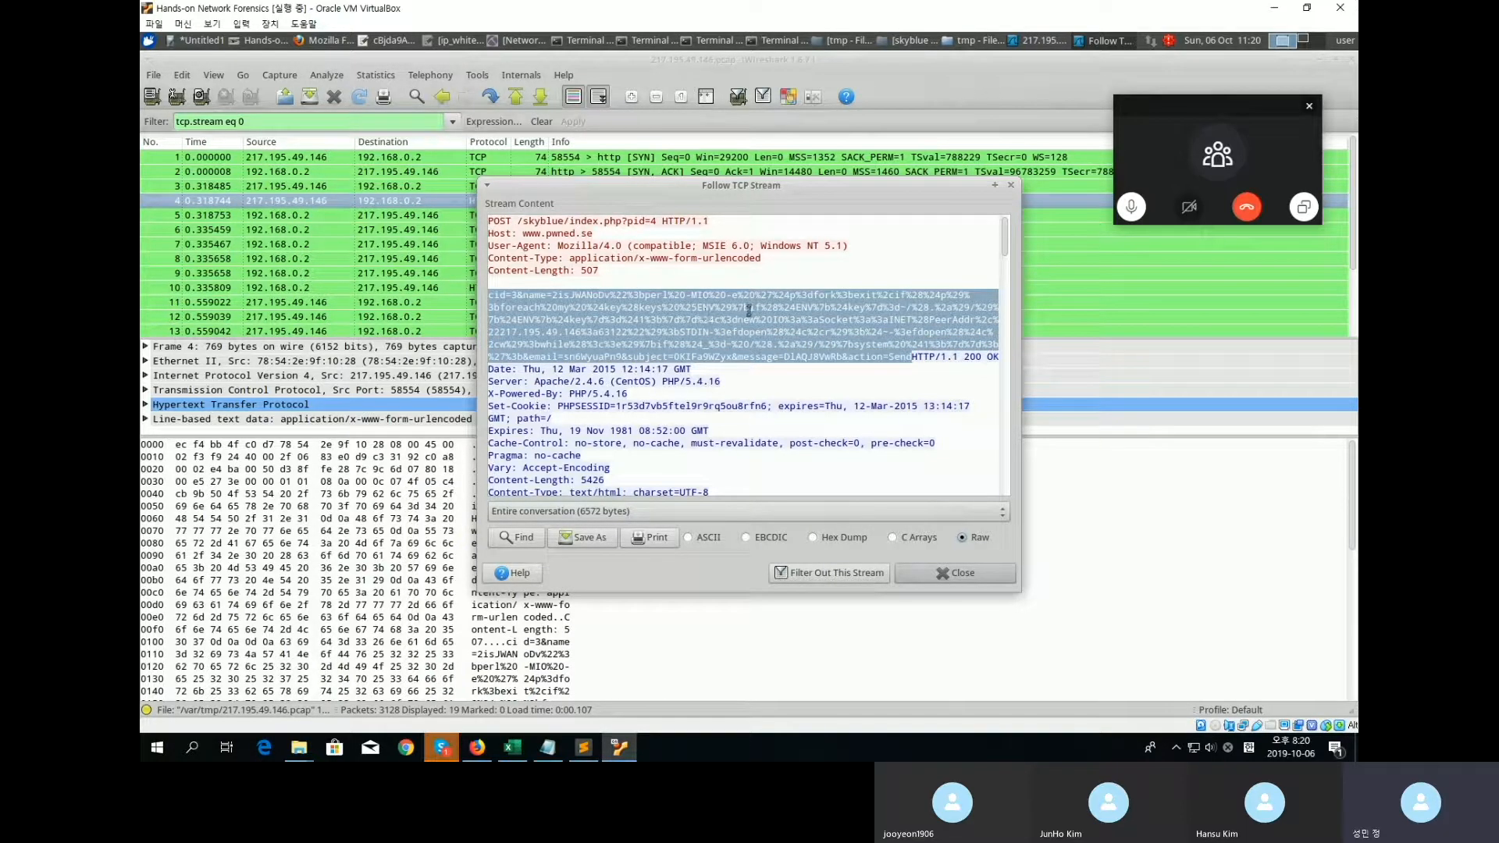
pyautogui.rightClick(640, 312)
pyautogui.click(678, 334)
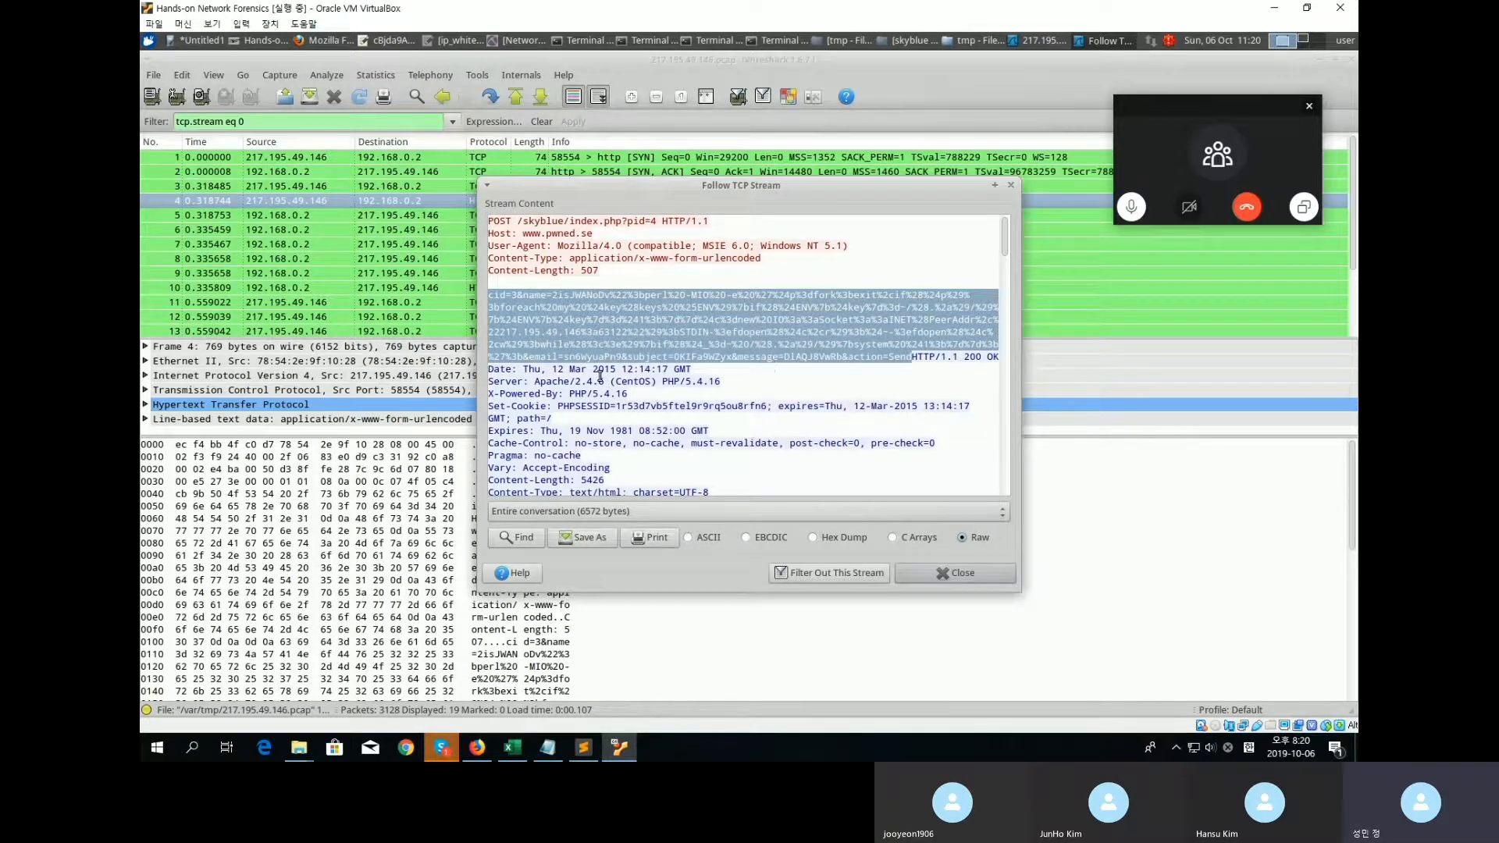
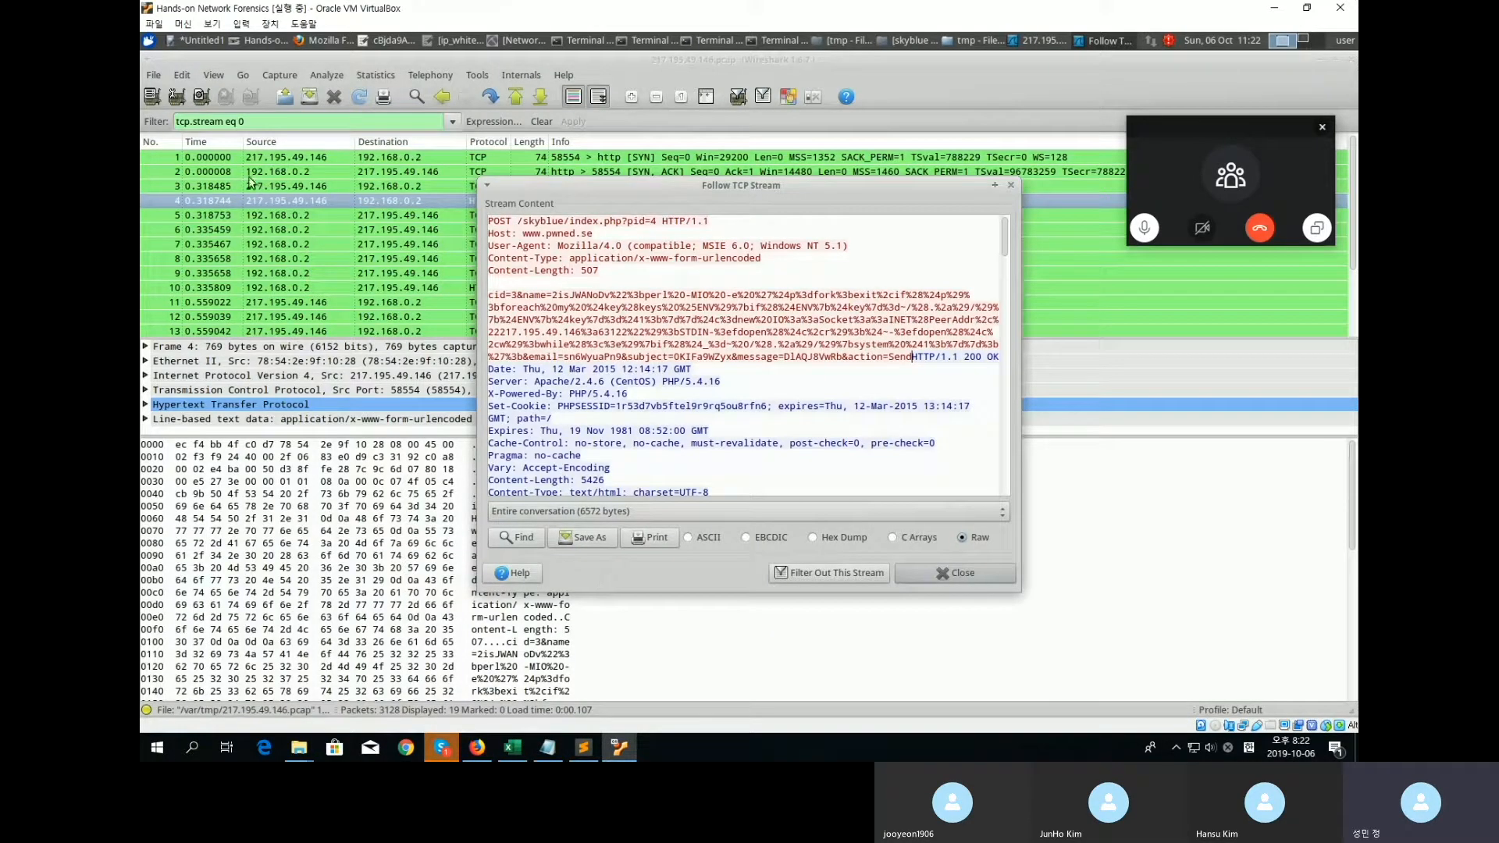
# Copy 217.195.49.146:63122 from the decoded payload in Sublime Text, then return to full-screen Wireshark and close the followed stream.
pyautogui.click(579, 751)
pyautogui.moveTo(248, 78); pyautogui.dragTo(388, 78)
pyautogui.hotkey('ctrl', 'c')
pyautogui.click(619, 748)
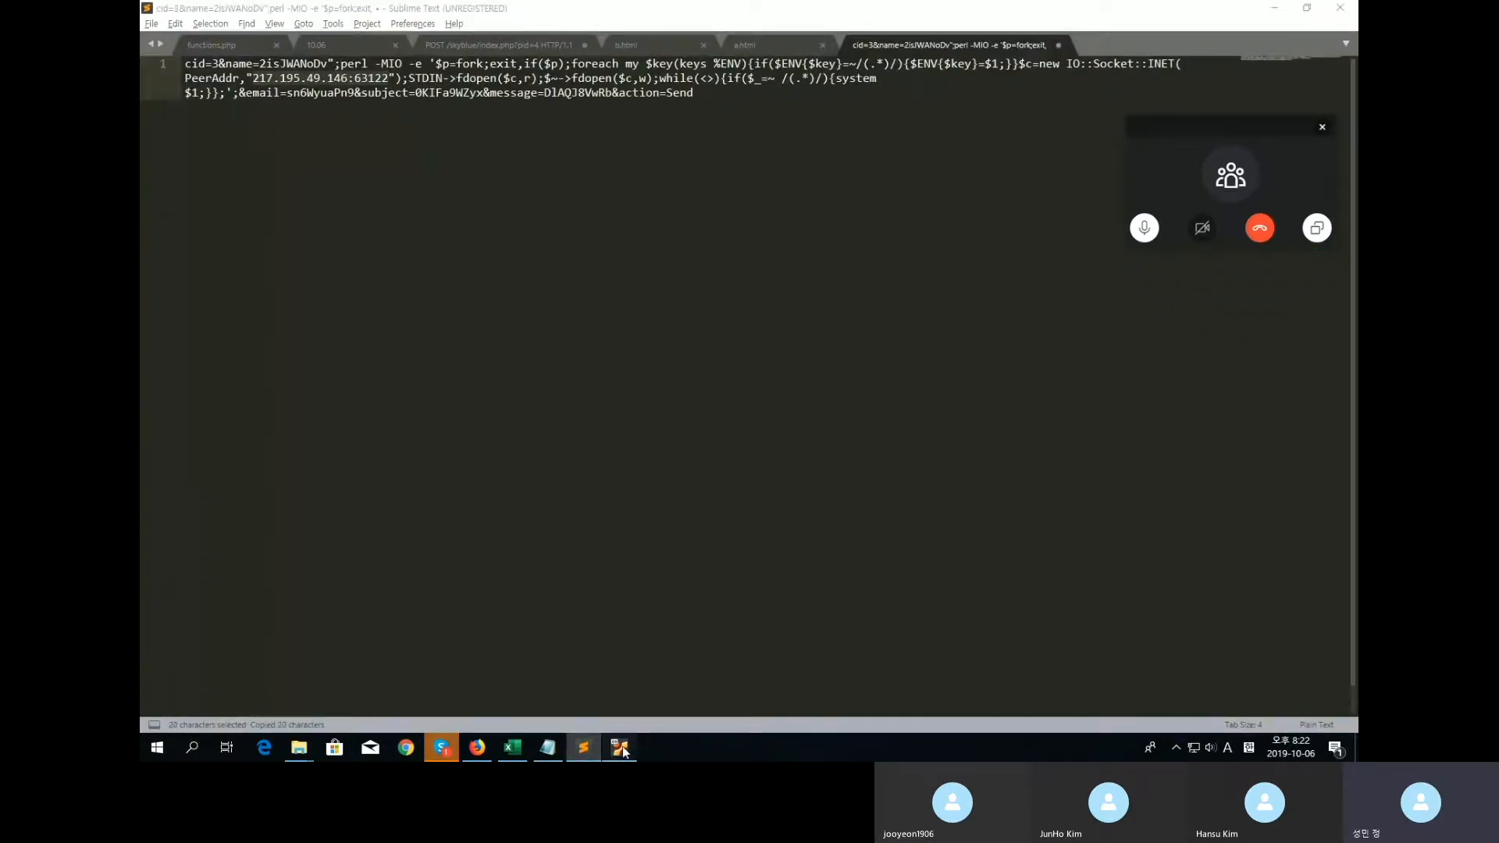
pyautogui.press('Control_R+f')
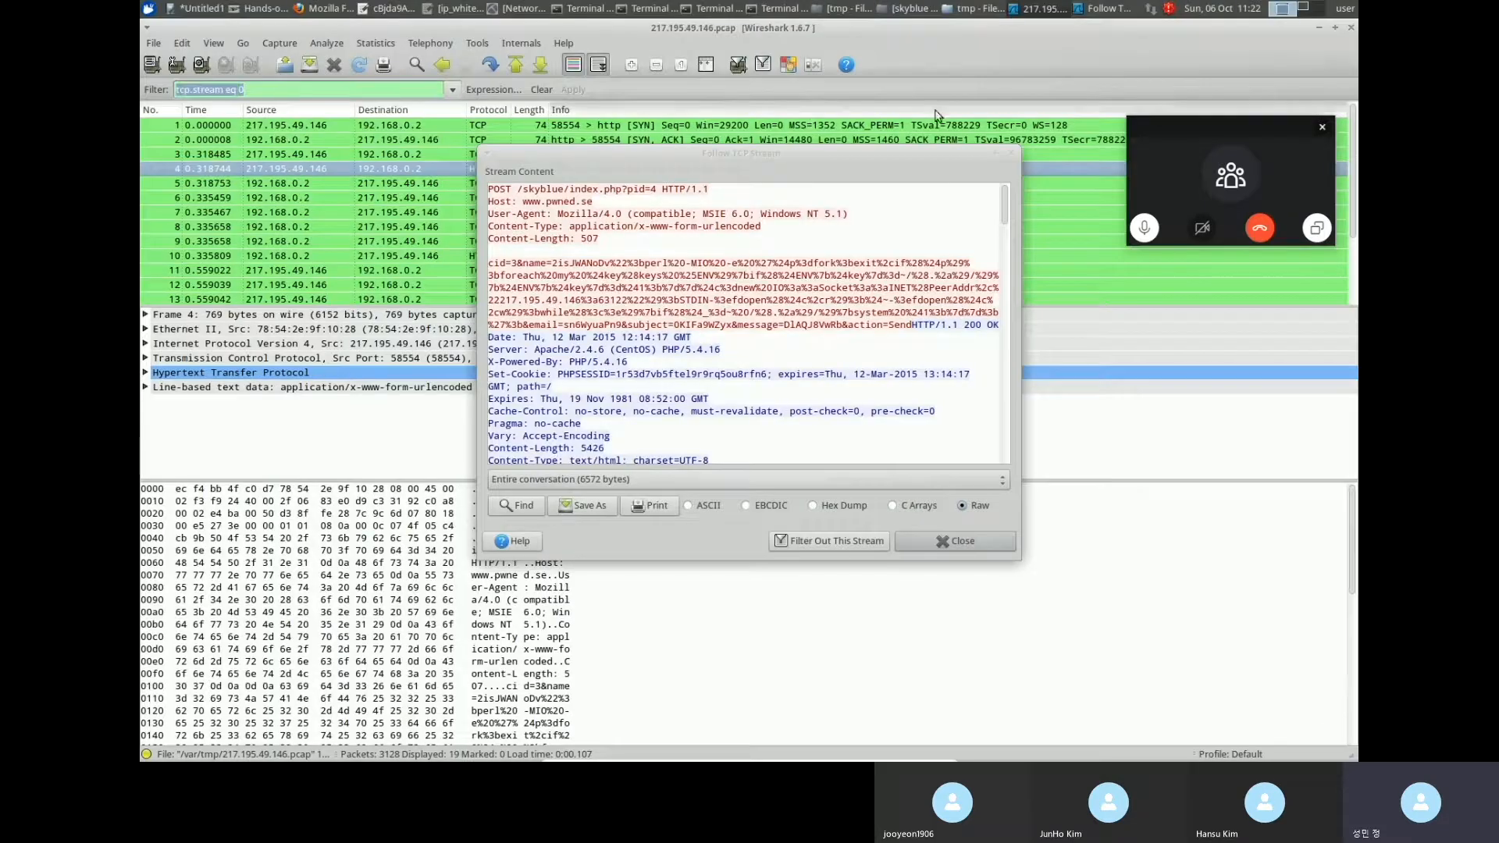
pyautogui.click(969, 538)
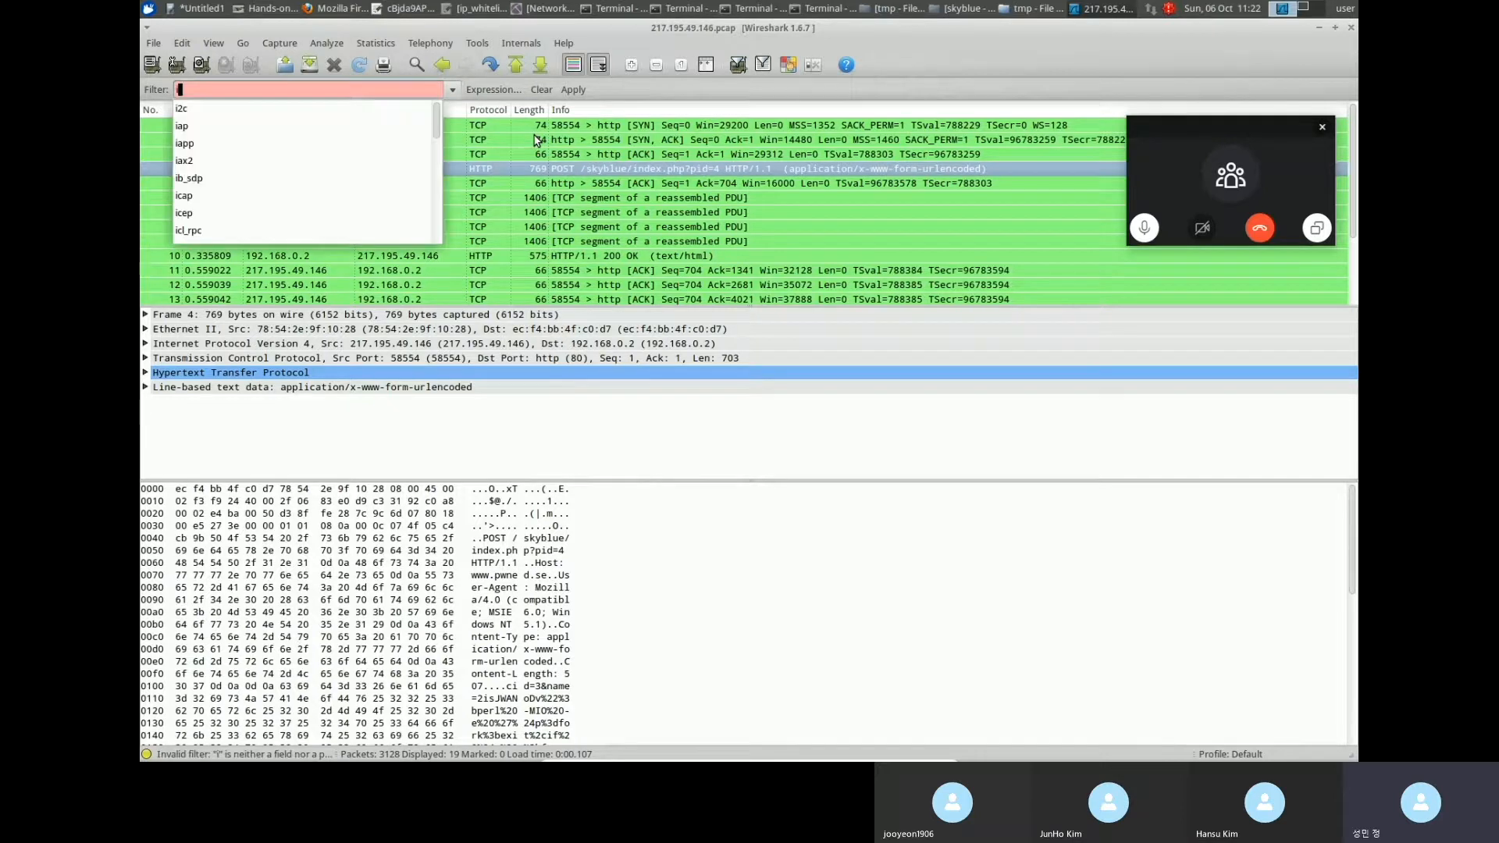
pyautogui.press('Home')
pyautogui.write('ip.')
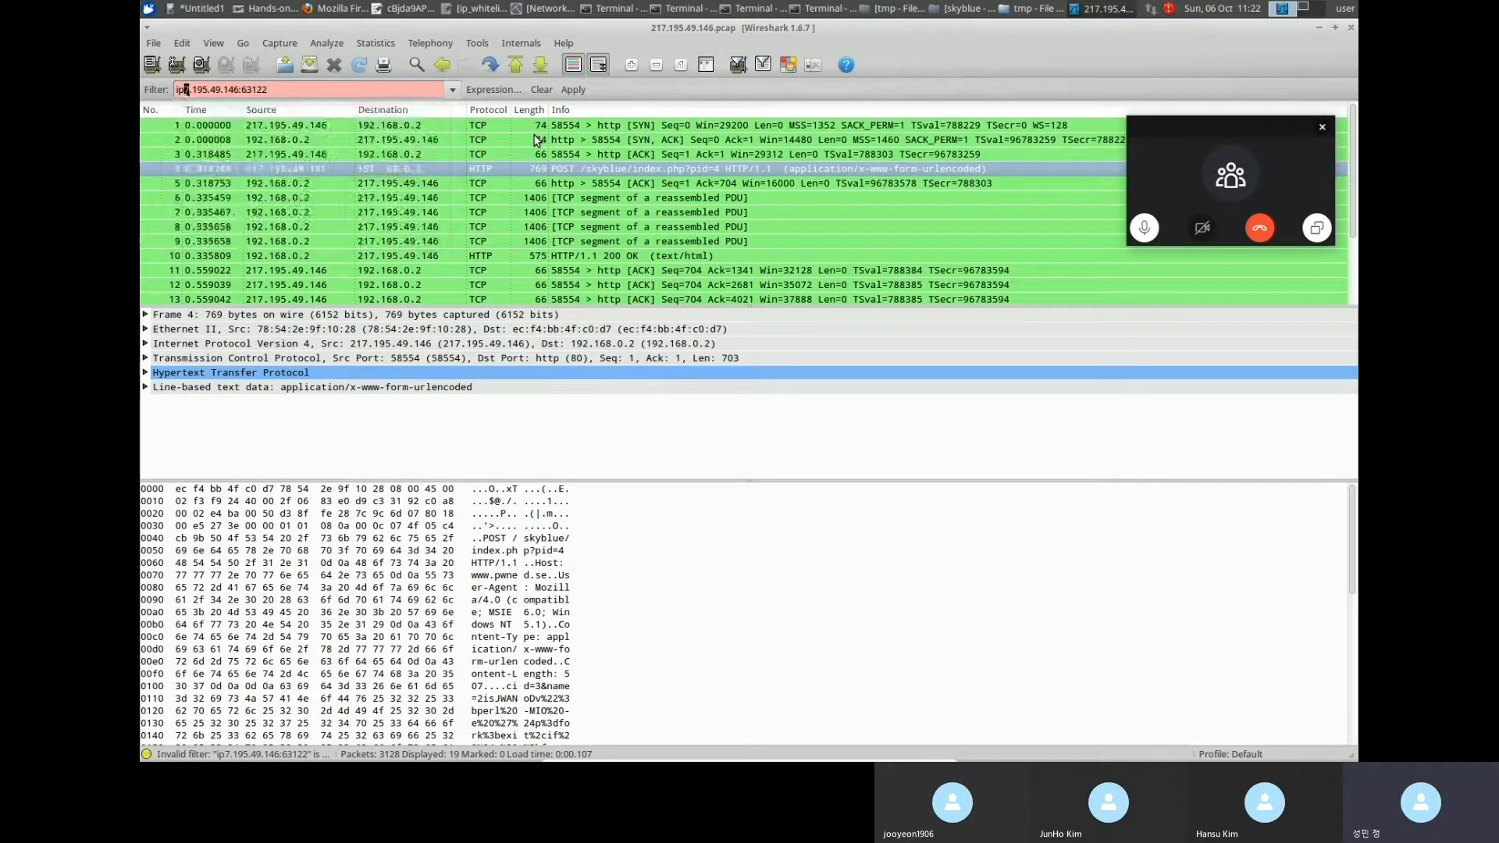
pyautogui.press('Delete')
pyautogui.press('Delete')
pyautogui.press('Delete')
pyautogui.press('Delete')
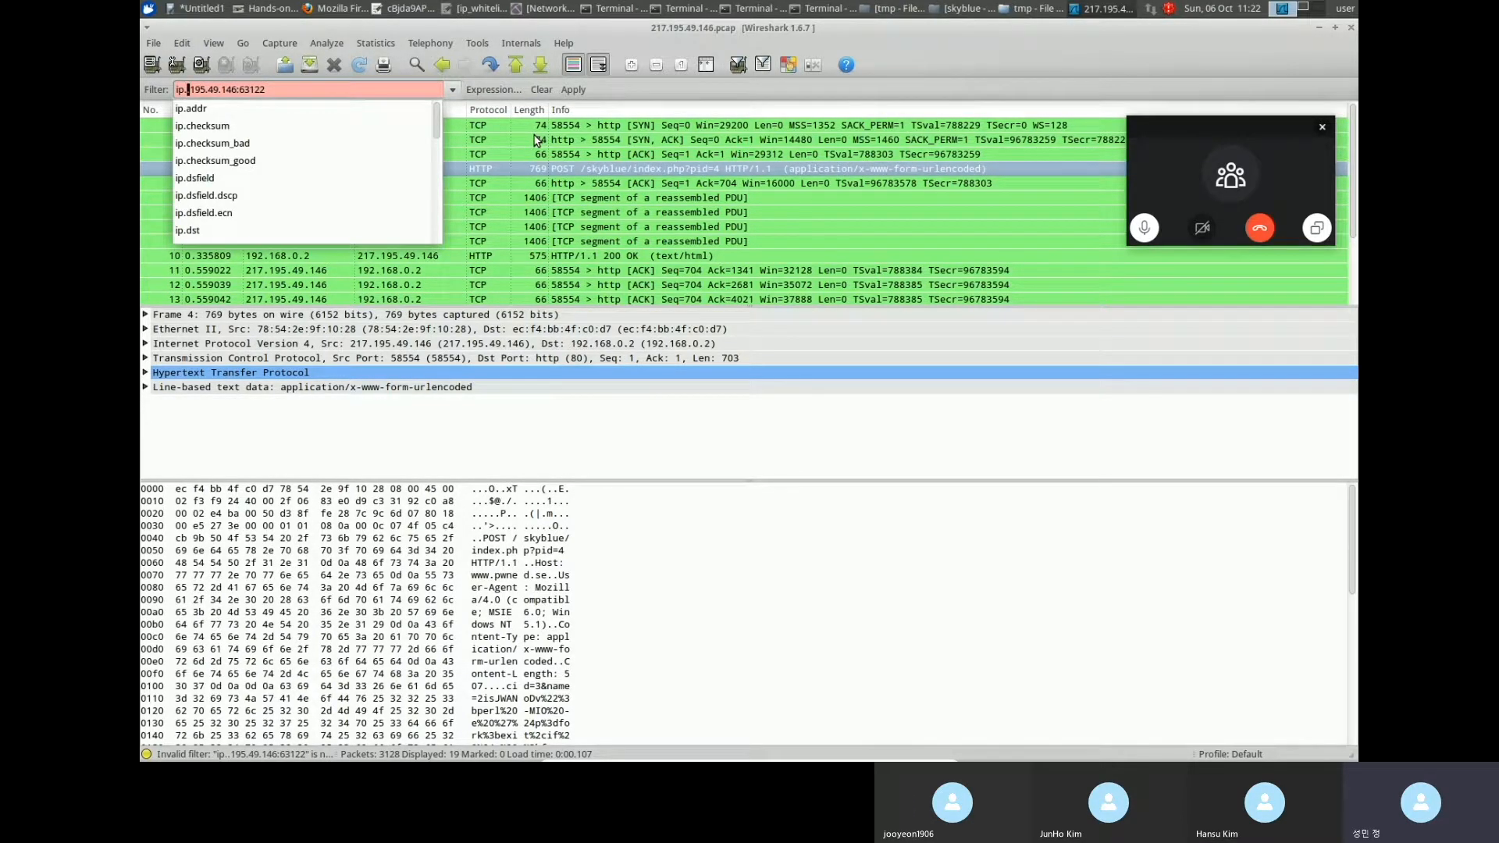
pyautogui.press('Delete')
pyautogui.press('Delete')
pyautogui.write('addr')
pyautogui.press('Delete')
pyautogui.press('Delete')
pyautogui.press('Delete')
pyautogui.press('Delete')
pyautogui.press('Delete')
pyautogui.press('Delete')
pyautogui.press('Delete')
pyautogui.press('Delete')
pyautogui.press('Delete')
pyautogui.press('Delete')
pyautogui.press('Delete')
pyautogui.press('Delete')
pyautogui.press('Delete')
pyautogui.press('Delete')
pyautogui.press('Delete')
pyautogui.write('s')
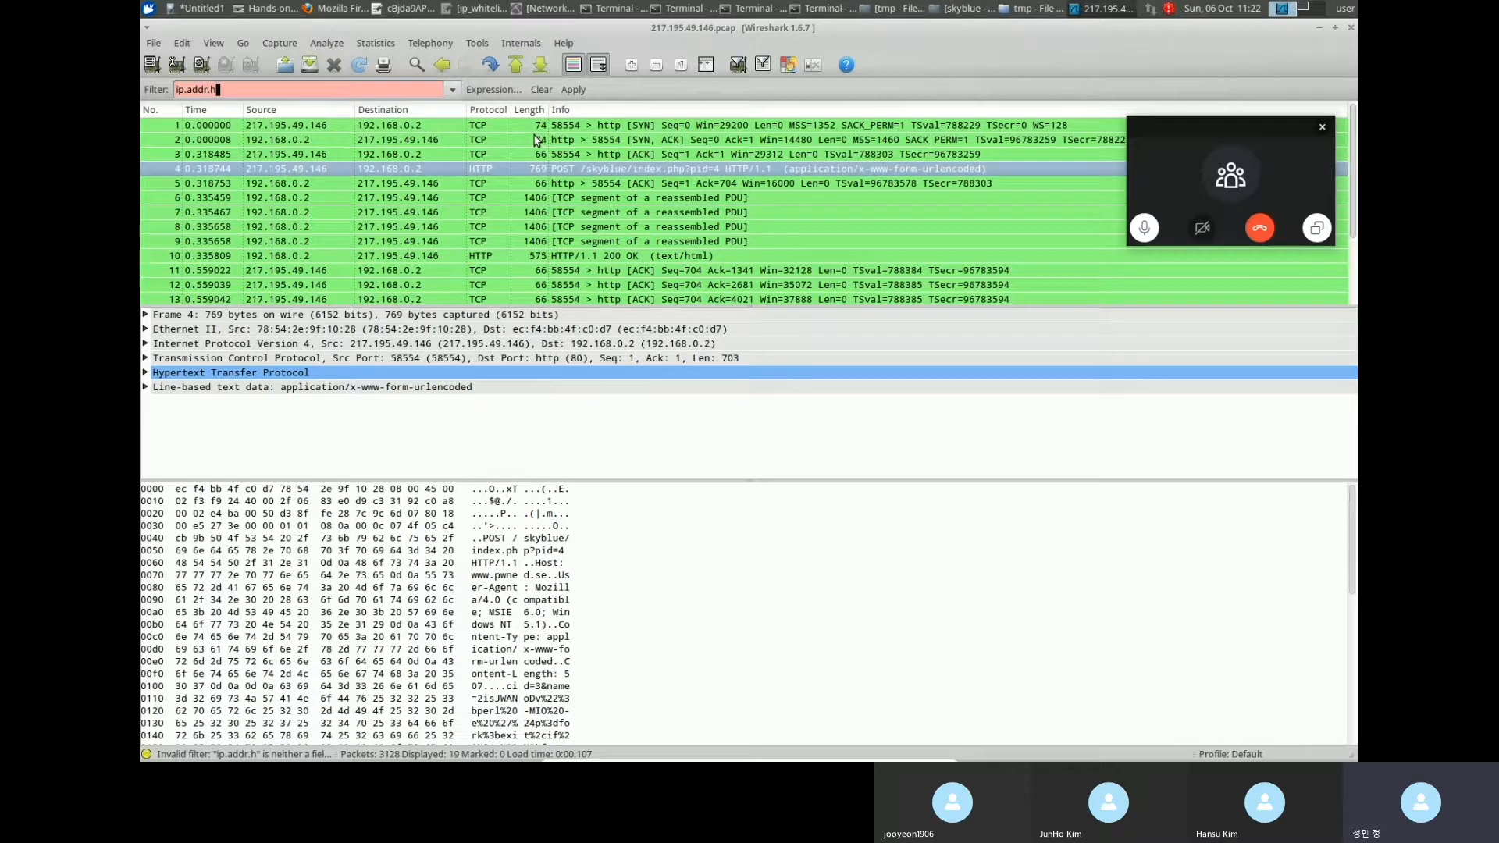
pyautogui.press('BackSpace')
pyautogui.press('BackSpace')
pyautogui.press('BackSpace')
pyautogui.press('BackSpace')
pyautogui.press('BackSpace')
pyautogui.press('BackSpace')
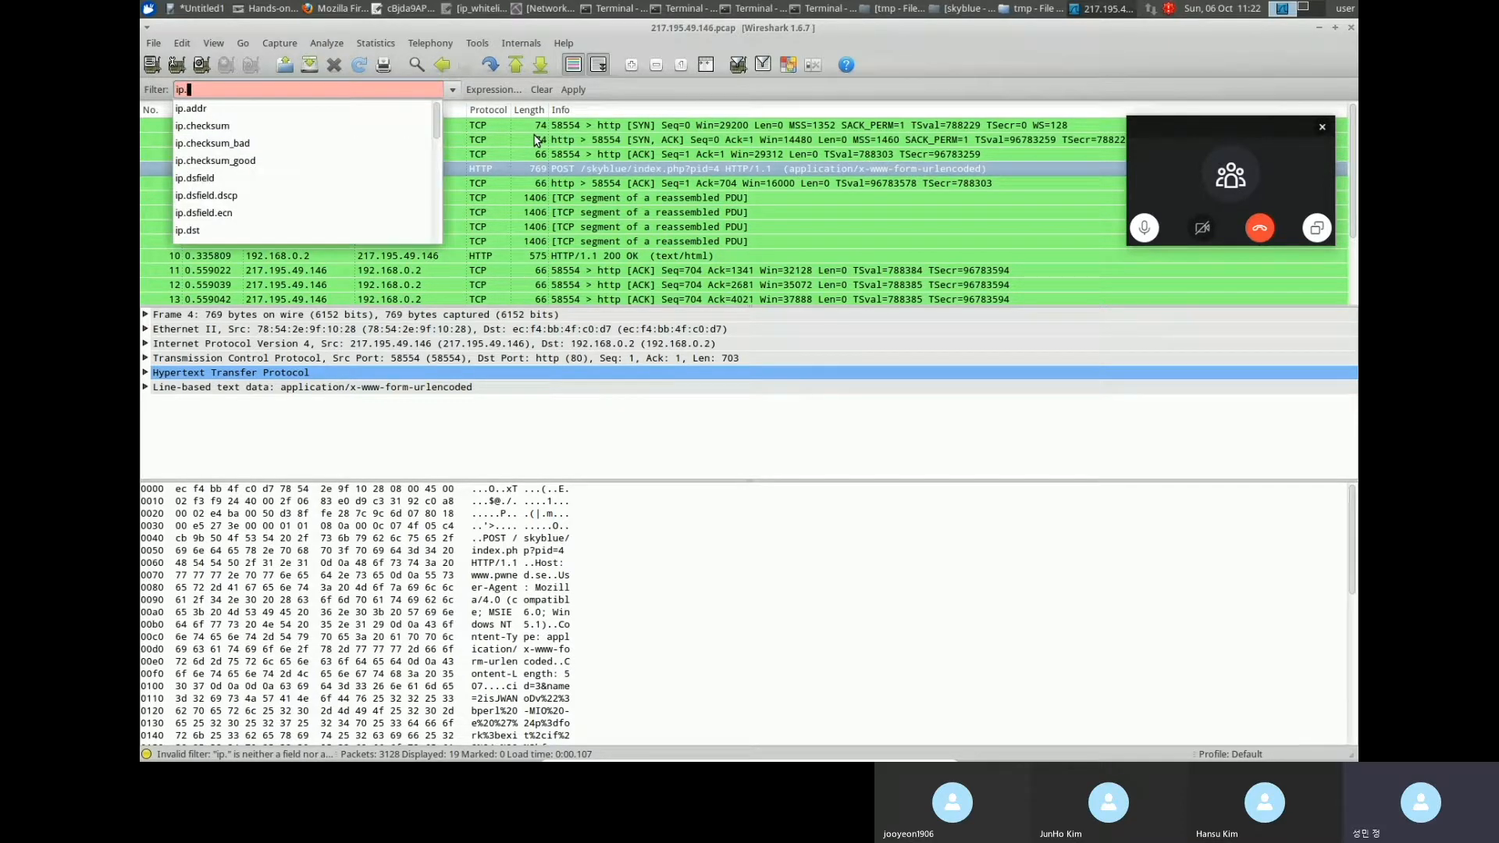
pyautogui.write('add')
pyautogui.press('BackSpace')
pyautogui.press('BackSpace')
pyautogui.press('BackSpace')
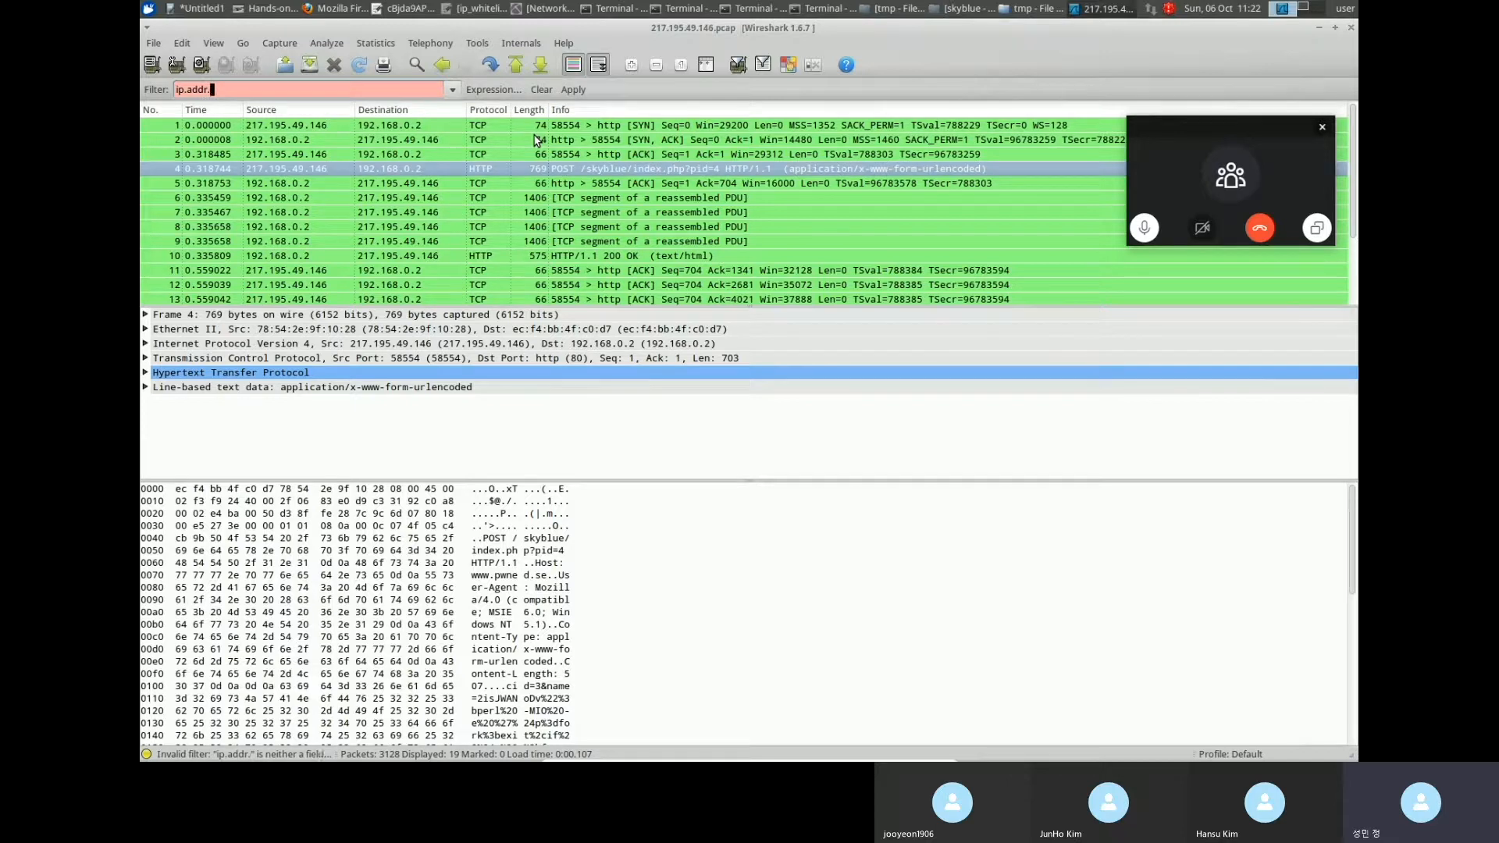
pyautogui.press('BackSpace')
pyautogui.press('BackSpace')
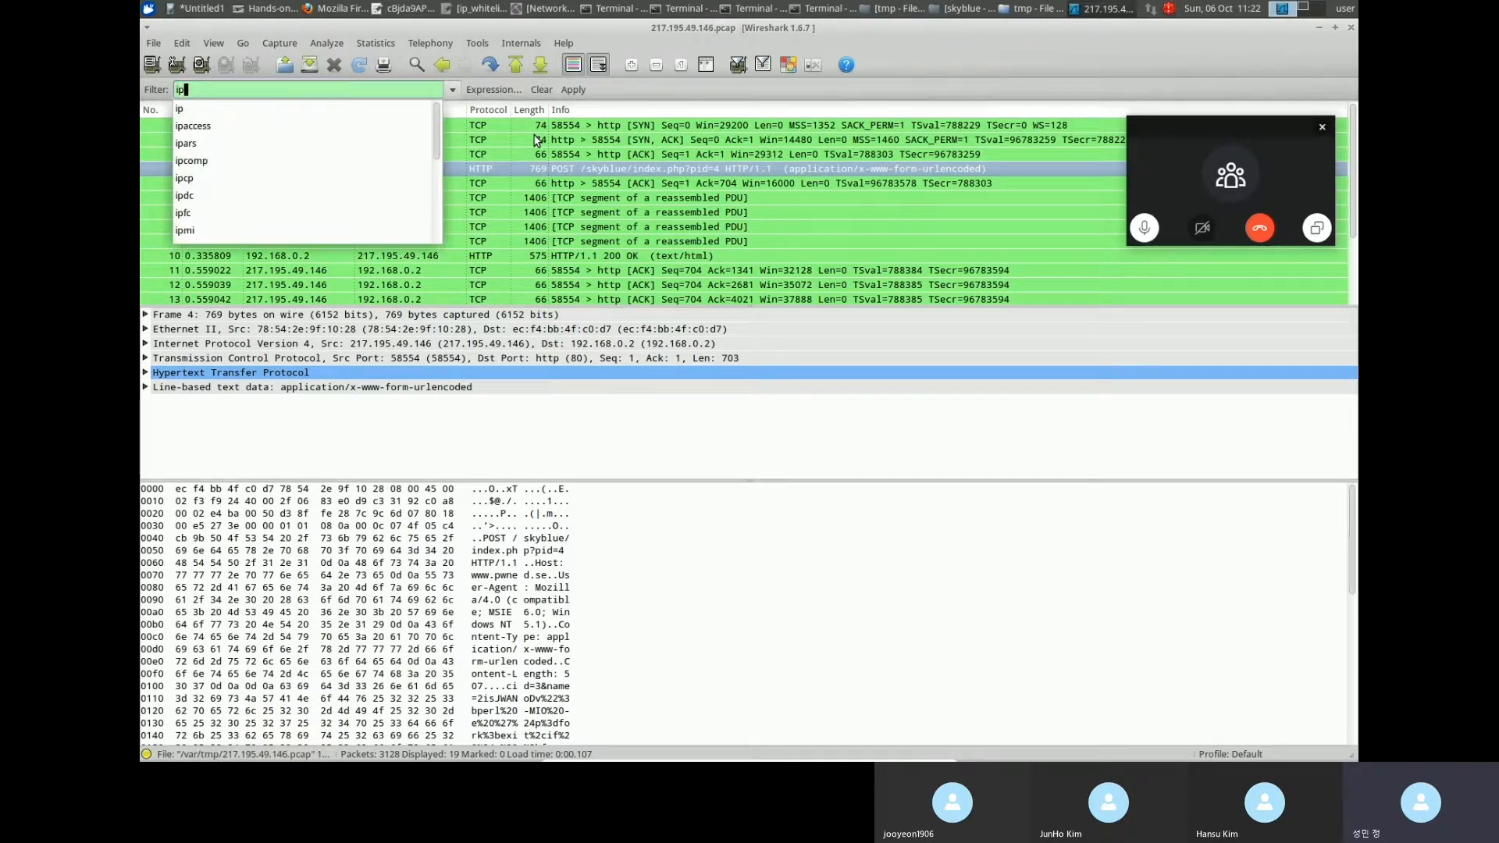
# Begin a new display filter with the condition ip.addr==217.195.49.146 followed by the || operator.
pyautogui.write('.')
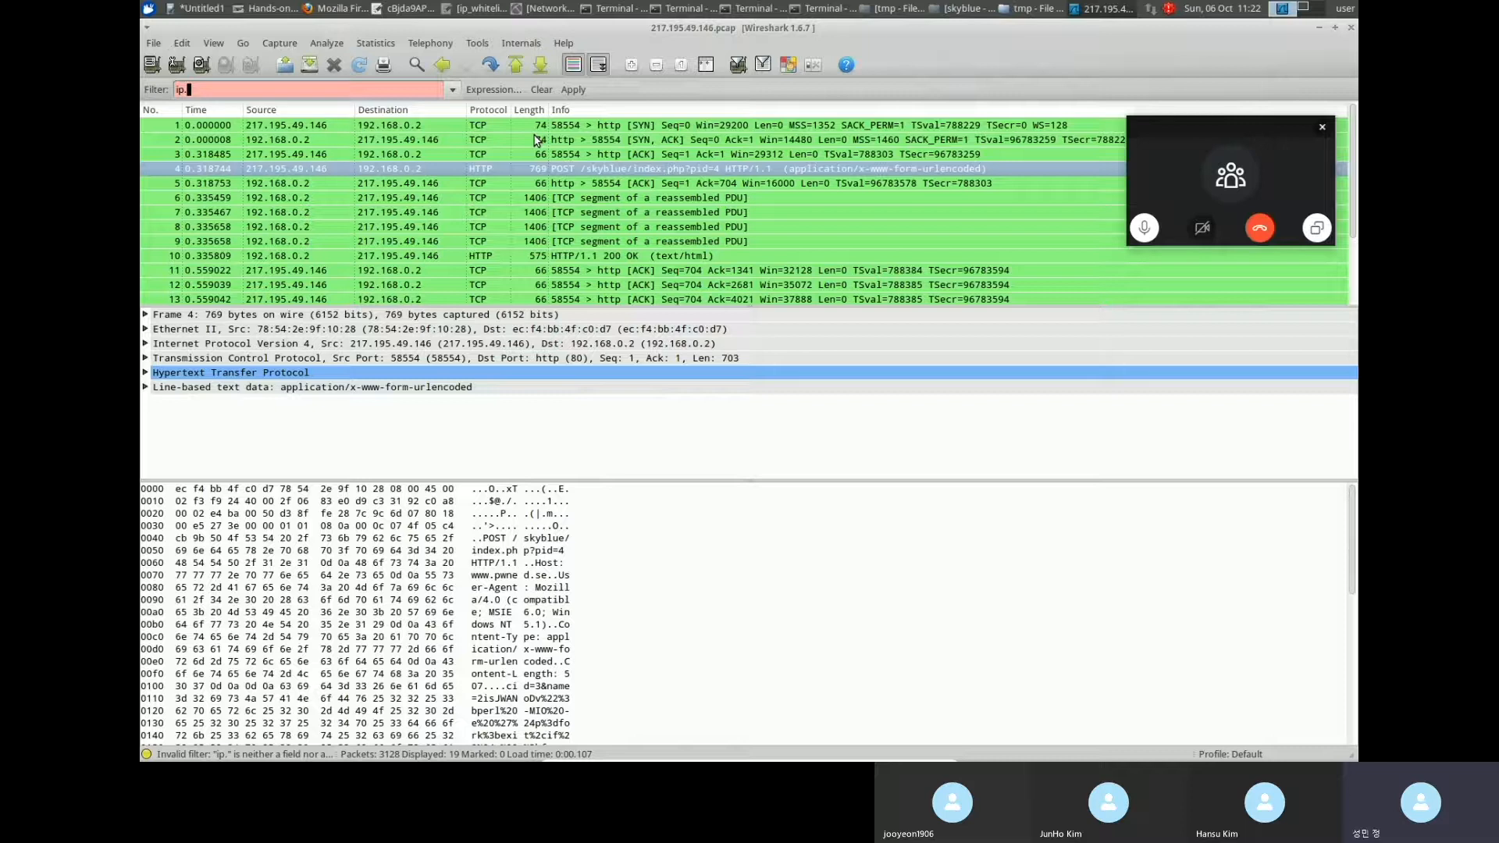
pyautogui.write('addr==')
pyautogui.hotkey('ctrl', 'v')
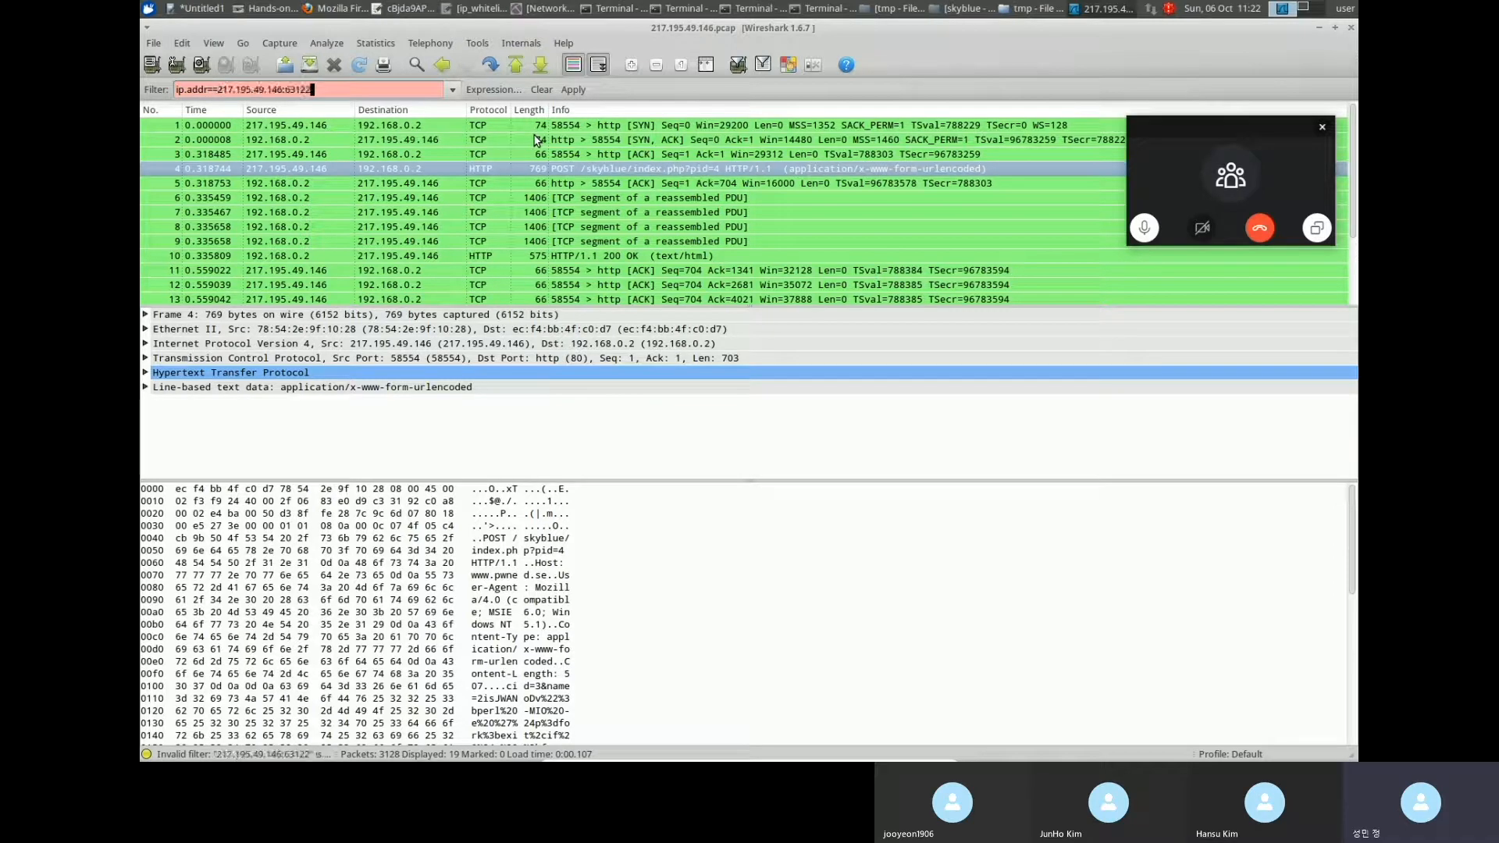
pyautogui.hotkey('shift', 'End')
pyautogui.press('Left')
pyautogui.press('Delete')
pyautogui.write('||')
pyautogui.press('Delete')
pyautogui.press('Delete')
pyautogui.press('Delete')
# Complete the display filter with the condition tcp.dstport==63122 and apply it.
pyautogui.write('tcp.d')
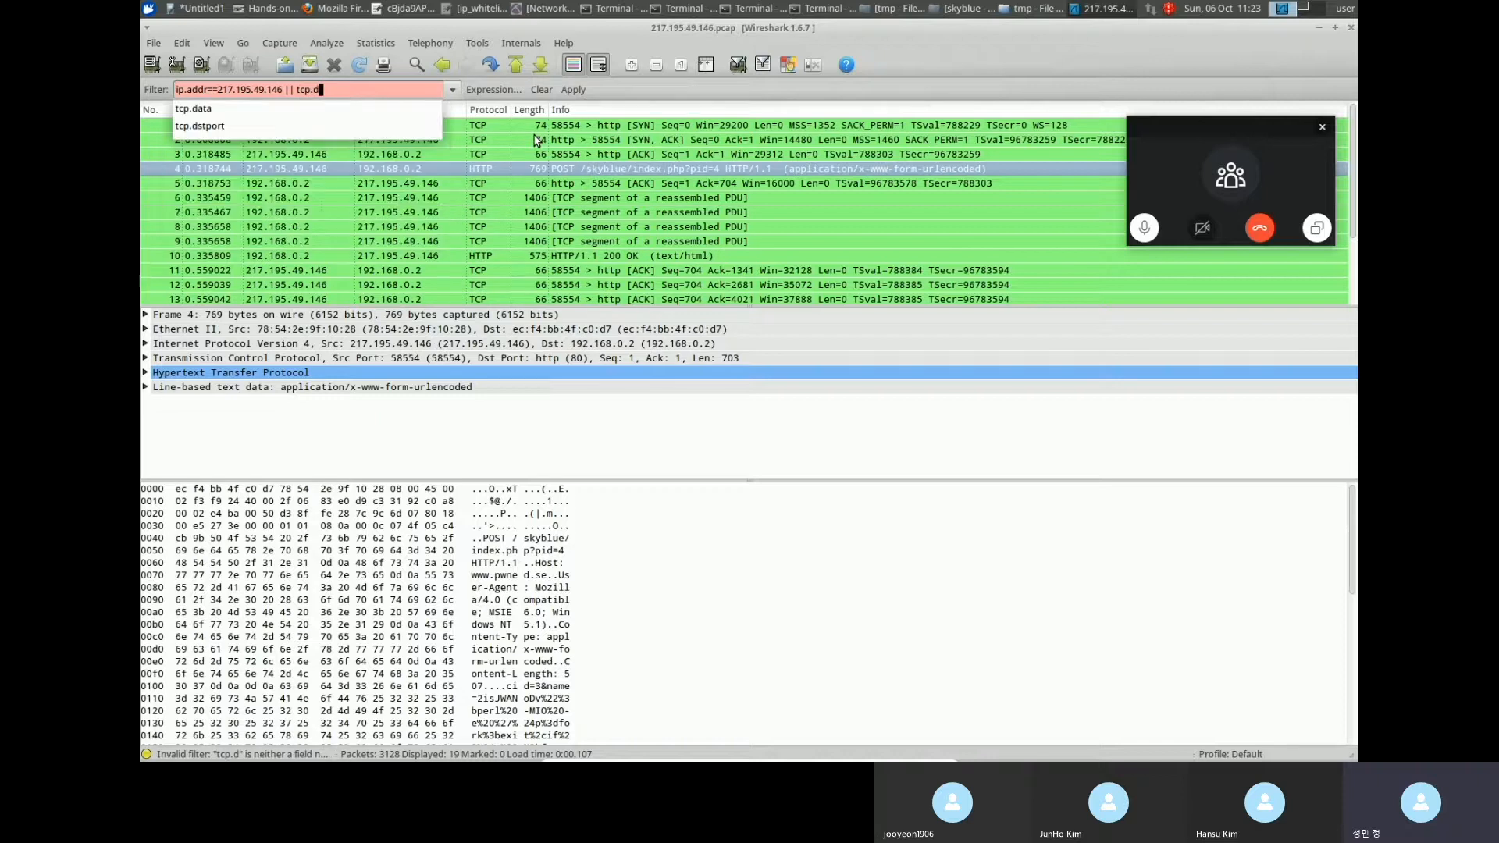
pyautogui.write('st_')
pyautogui.press('BackSpace')
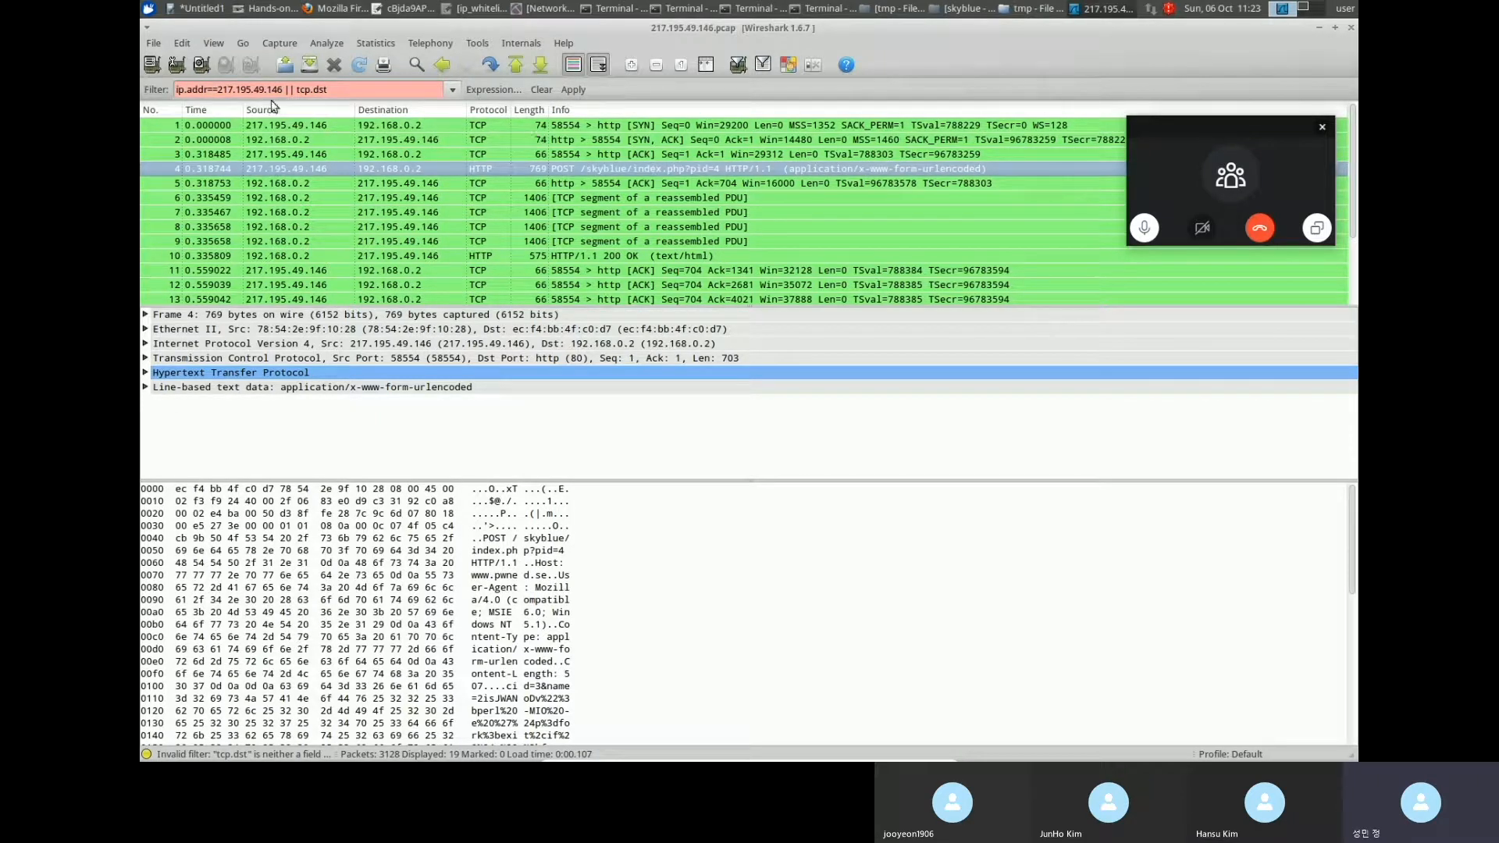
pyautogui.write('port')
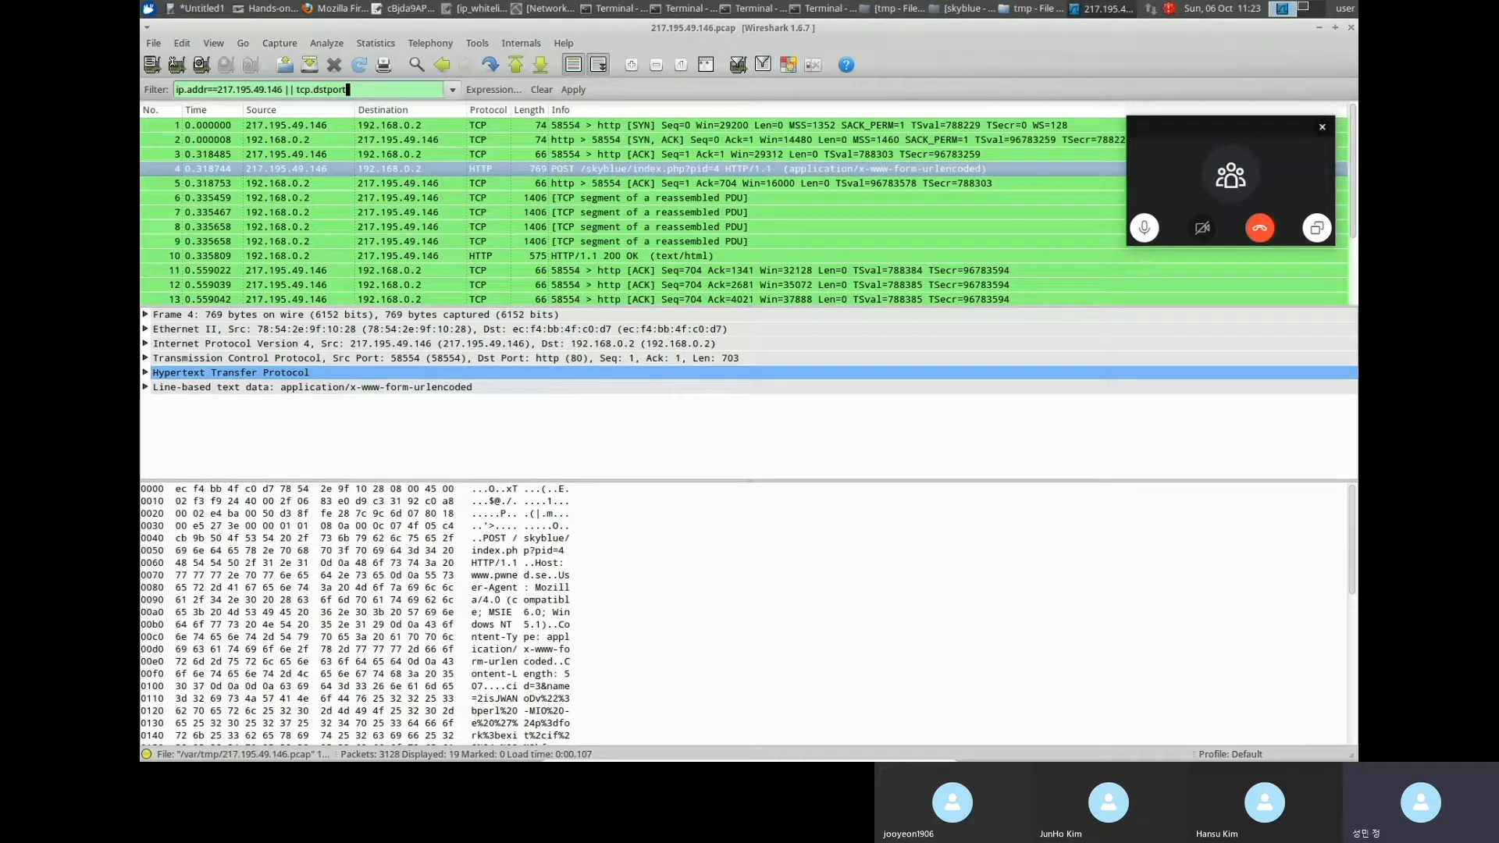
pyautogui.write('217.195.49.146:63122')
pyautogui.press('Left')
pyautogui.press('Left')
pyautogui.press('Left')
pyautogui.press('BackSpace')
pyautogui.press('BackSpace')
pyautogui.press('BackSpace')
pyautogui.press('BackSpace')
pyautogui.press('BackSpace')
pyautogui.press('BackSpace')
pyautogui.press('BackSpace')
pyautogui.press('BackSpace')
pyautogui.press('Delete')
pyautogui.press('Delete')
pyautogui.press('Delete')
pyautogui.press('BackSpace')
pyautogui.press('BackSpace')
pyautogui.press('BackSpace')
pyautogui.press('BackSpace')
pyautogui.press('BackSpace')
pyautogui.press('BackSpace')
pyautogui.press('BackSpace')
pyautogui.press('BackSpace')
pyautogui.write('==63122')
pyautogui.press('Return')
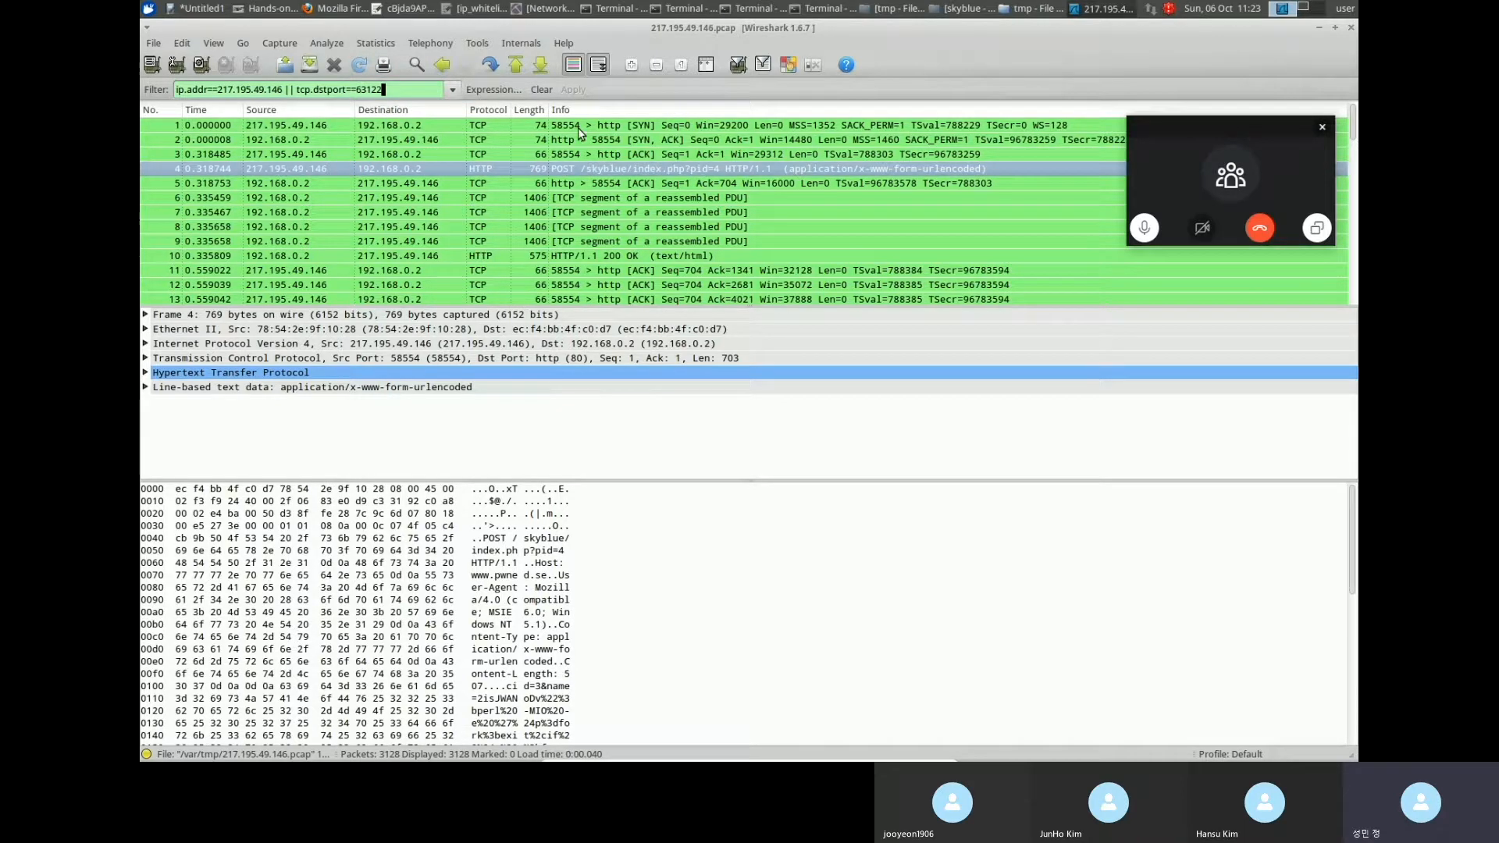
# Replace the || operator with && and apply the filter ip.addr==217.195.49.146 && tcp.dstport==63122.
pyautogui.click(451, 91)
pyautogui.click(428, 108)
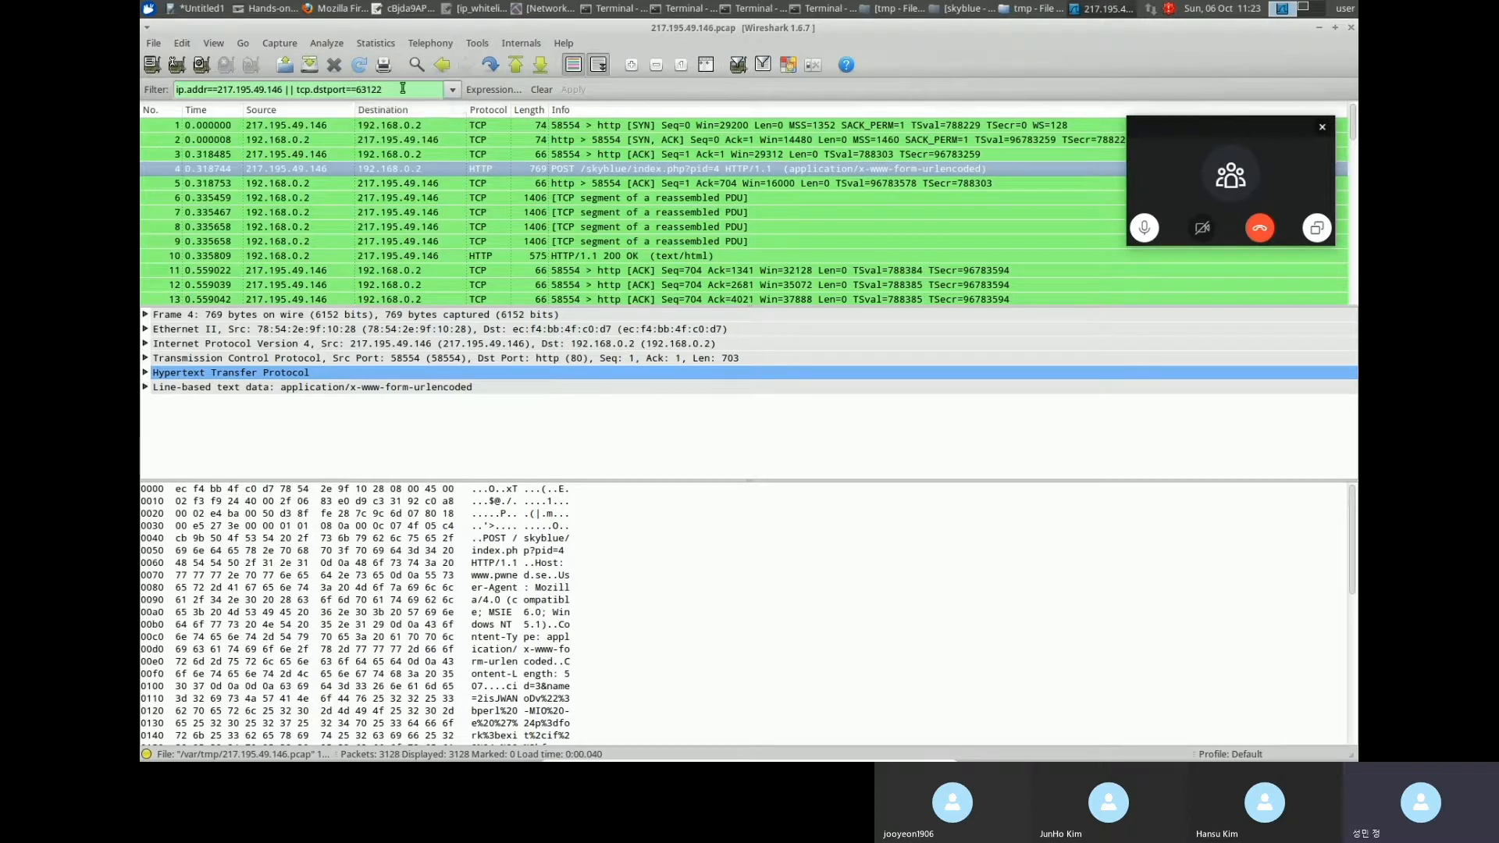
pyautogui.click(293, 89)
pyautogui.press('BackSpace')
pyautogui.press('Delete')
pyautogui.press('Delete')
pyautogui.write('&&')
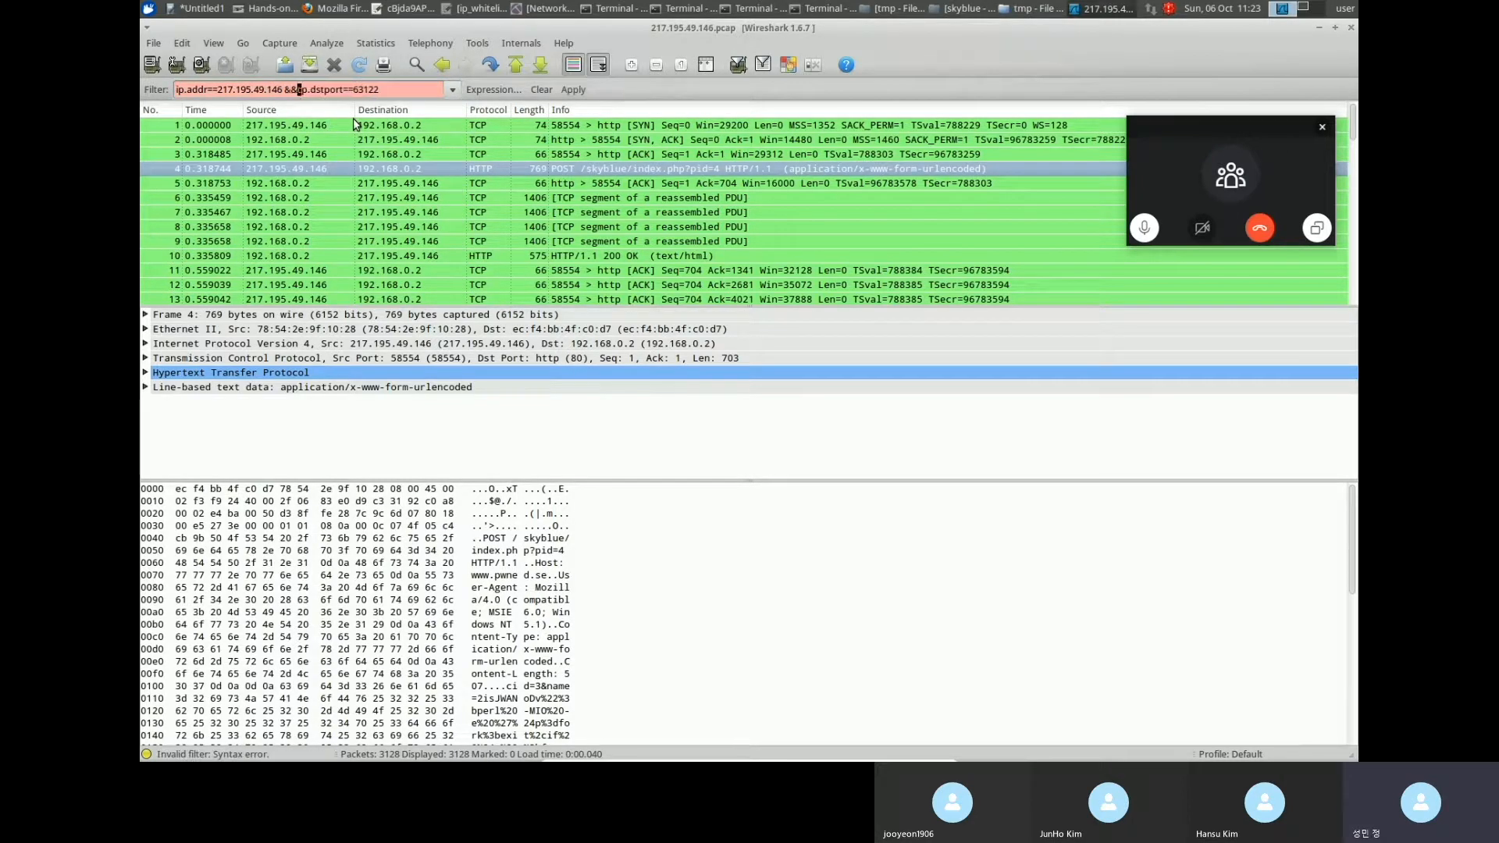
pyautogui.press('Return')
pyautogui.press('Return')
pyautogui.press('Delete')
pyautogui.press('Delete')
pyautogui.write('tcp')
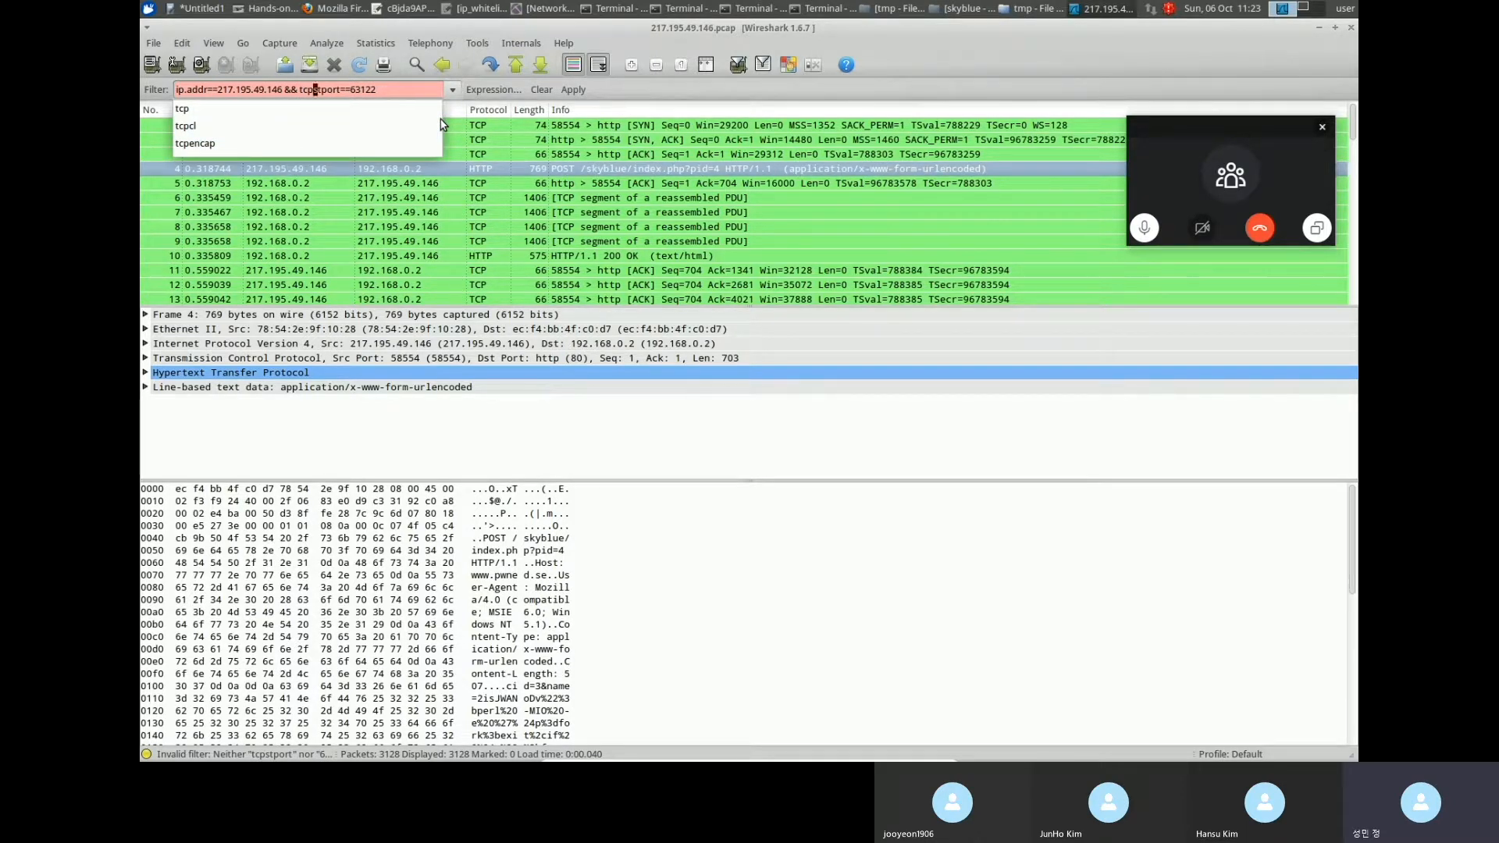
pyautogui.write('.dstcp.dstpor')
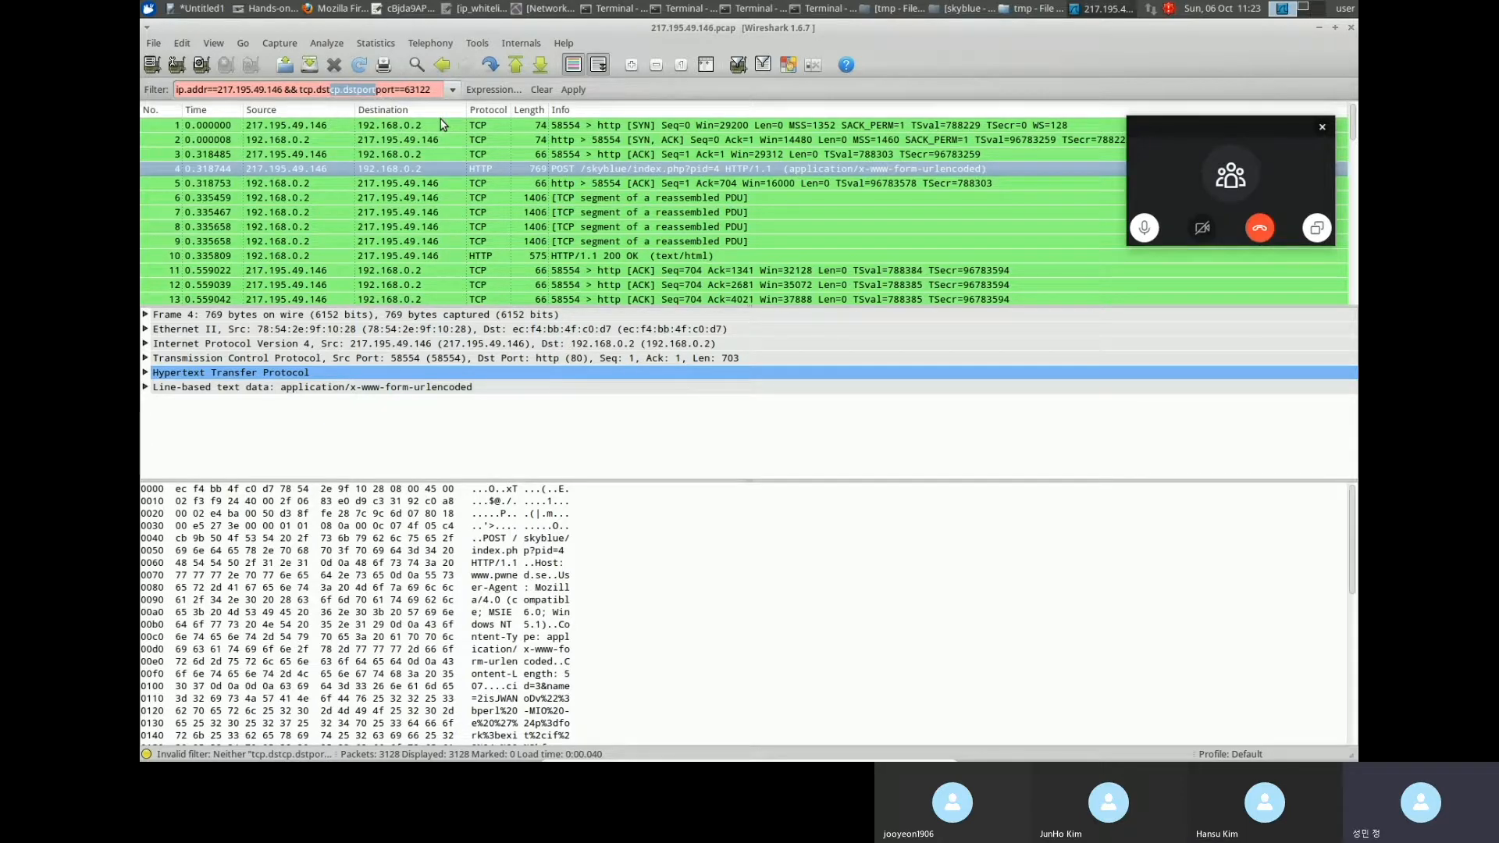
pyautogui.press('Delete')
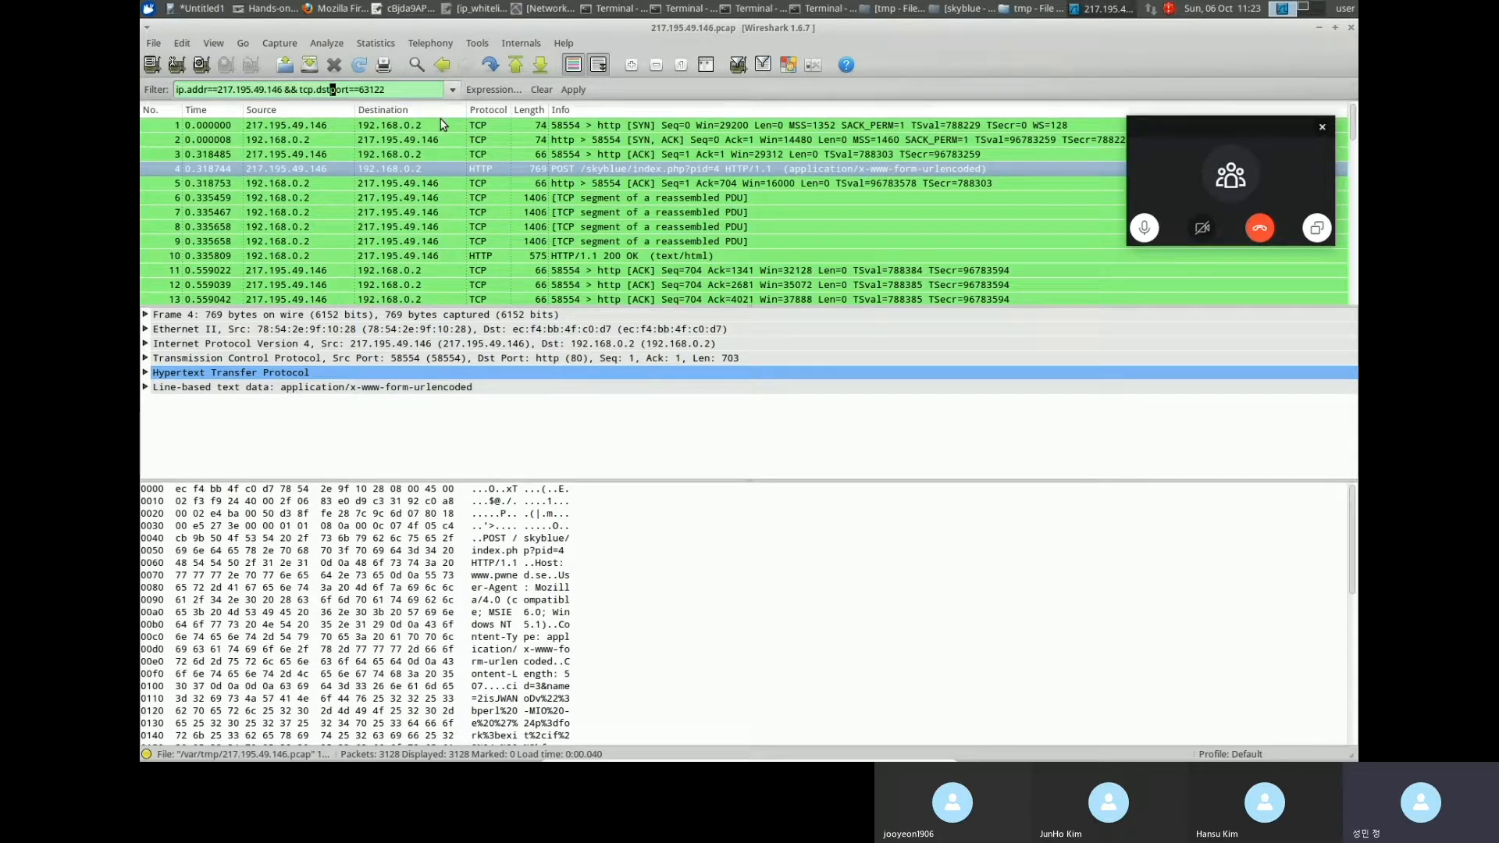
pyautogui.press('Return')
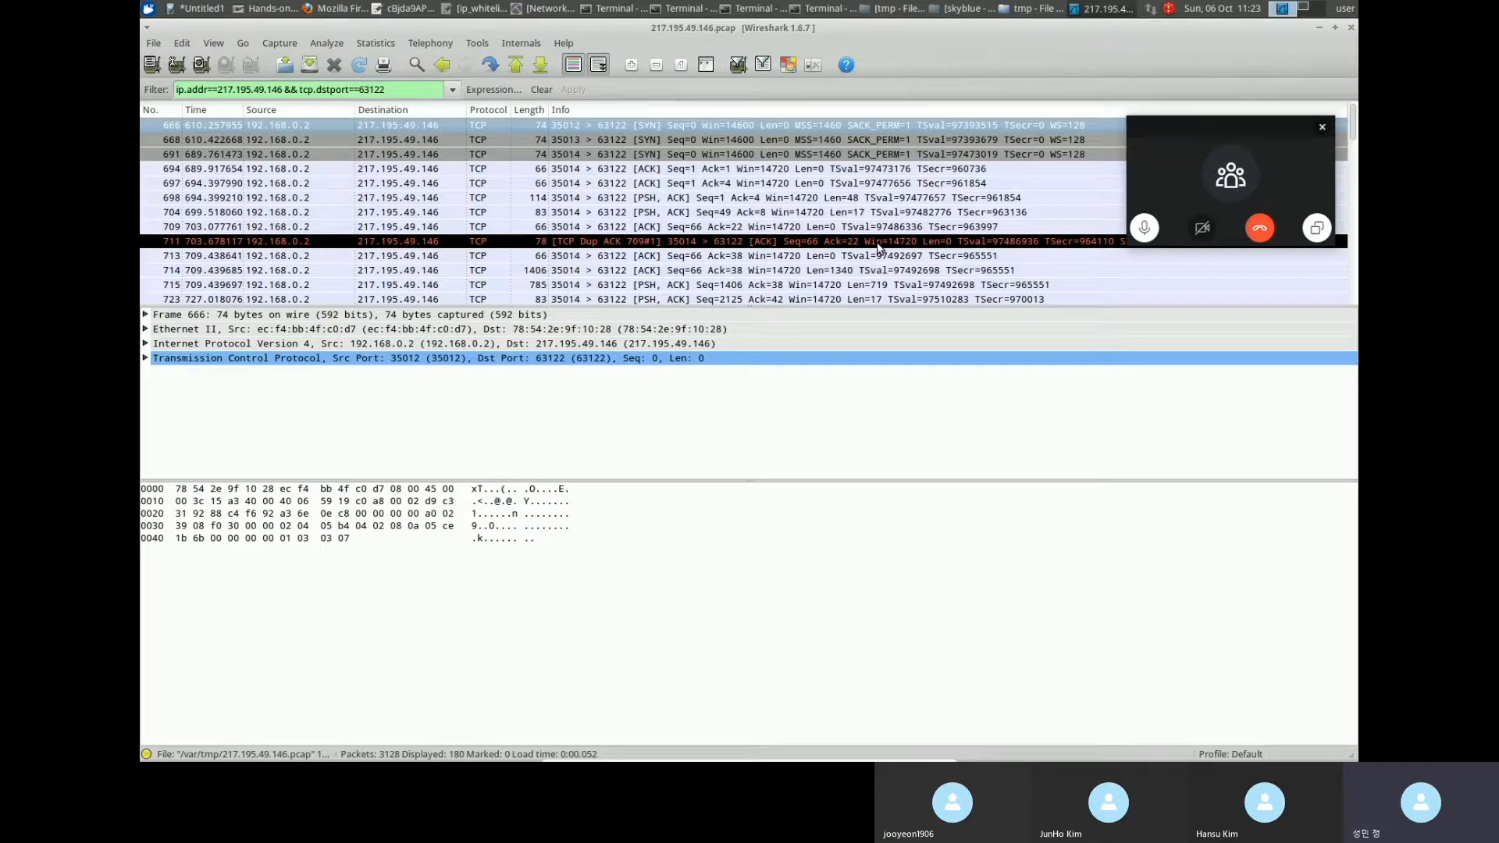
# Examine the first packets sent to port 63122, including the data of packet 698, and look further down the list.
pyautogui.press('Down')
pyautogui.press('Down')
pyautogui.press('Down')
pyautogui.press('Down')
pyautogui.press('Down')
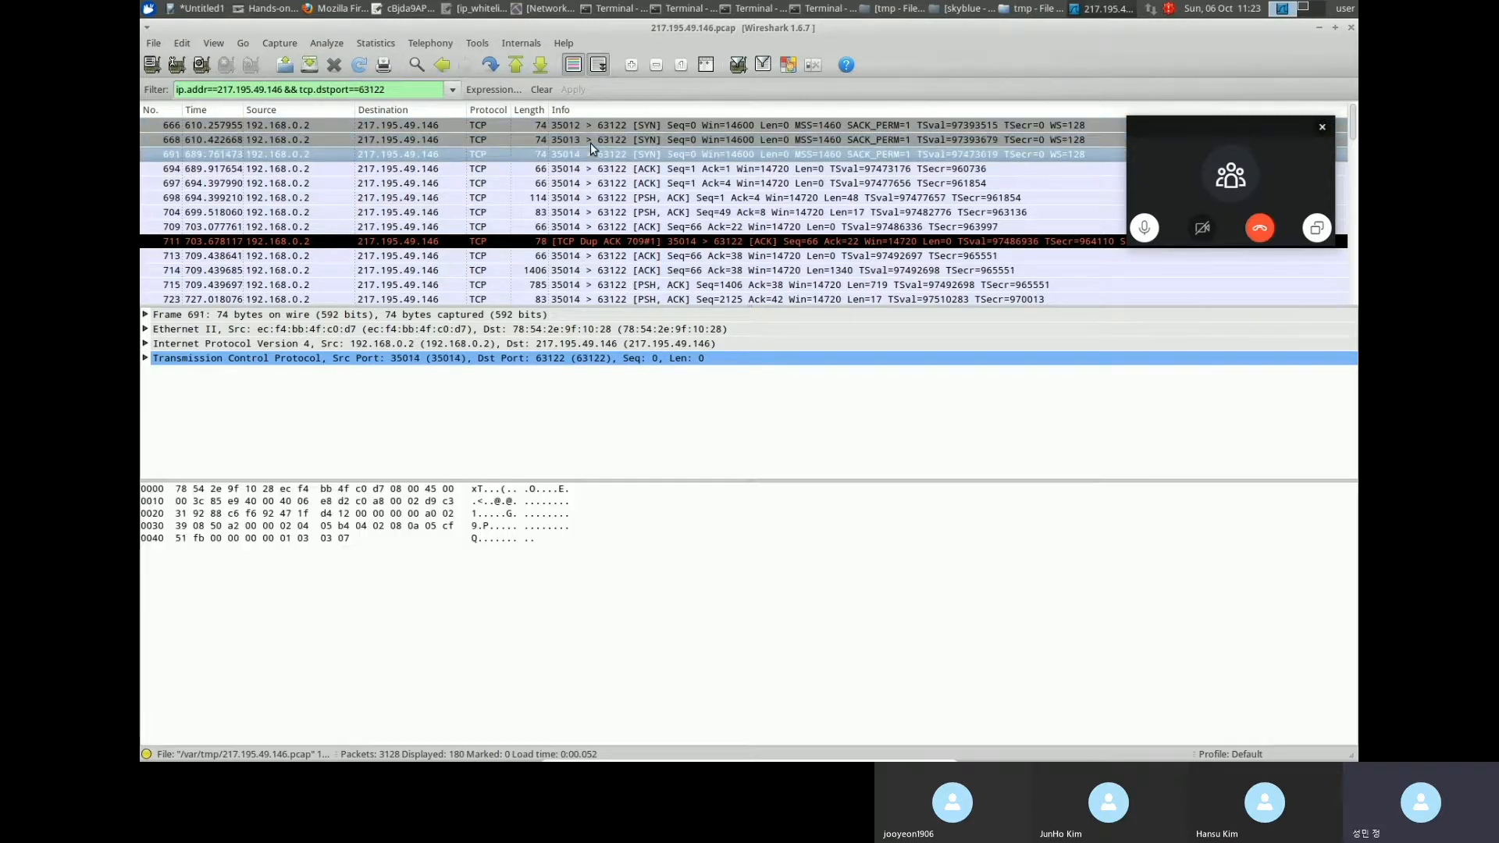
pyautogui.scroll(-15, 617, 180)
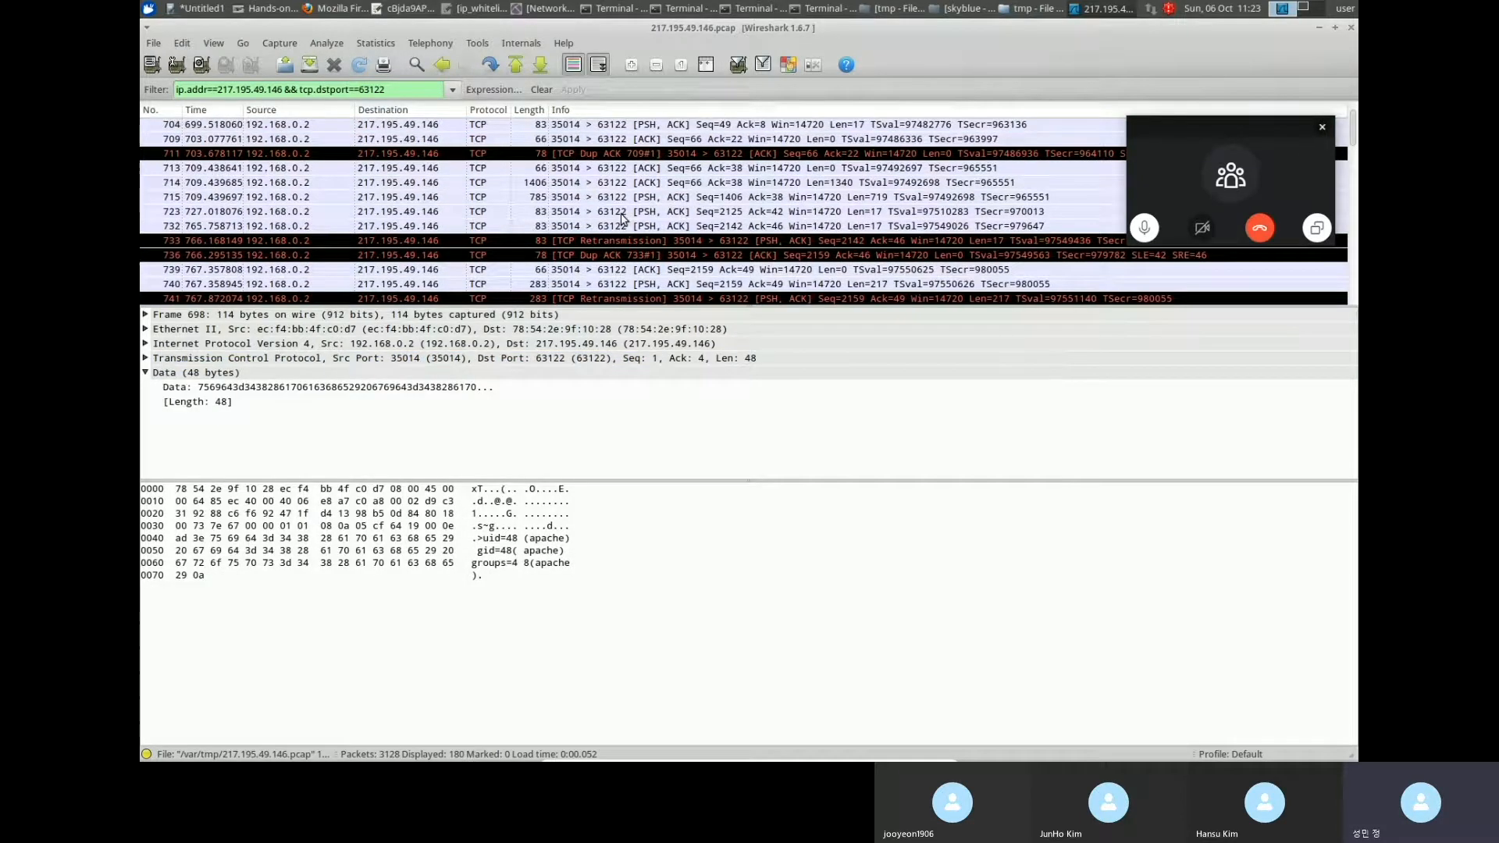
pyautogui.scroll(-10, 656, 222)
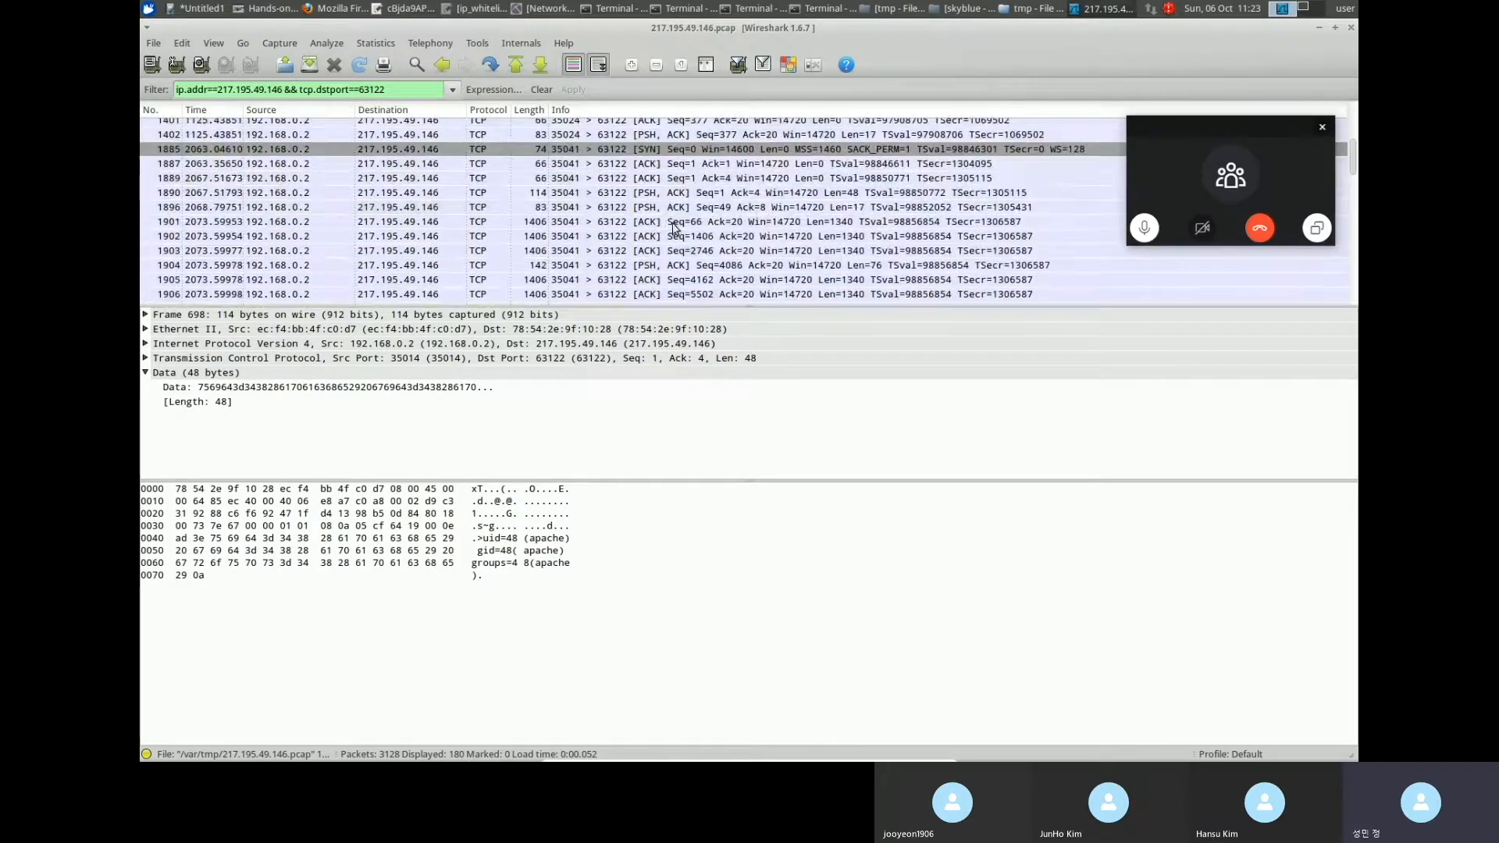
# Step back from the port 35041 connection's packets to the port 35024 ones and inspect their data payloads.
pyautogui.click(678, 225)
pyautogui.press('Up')
pyautogui.press('Up')
pyautogui.press('Up')
pyautogui.press('Up')
pyautogui.press('Up')
pyautogui.press('Up')
pyautogui.press('Up')
pyautogui.press('Up')
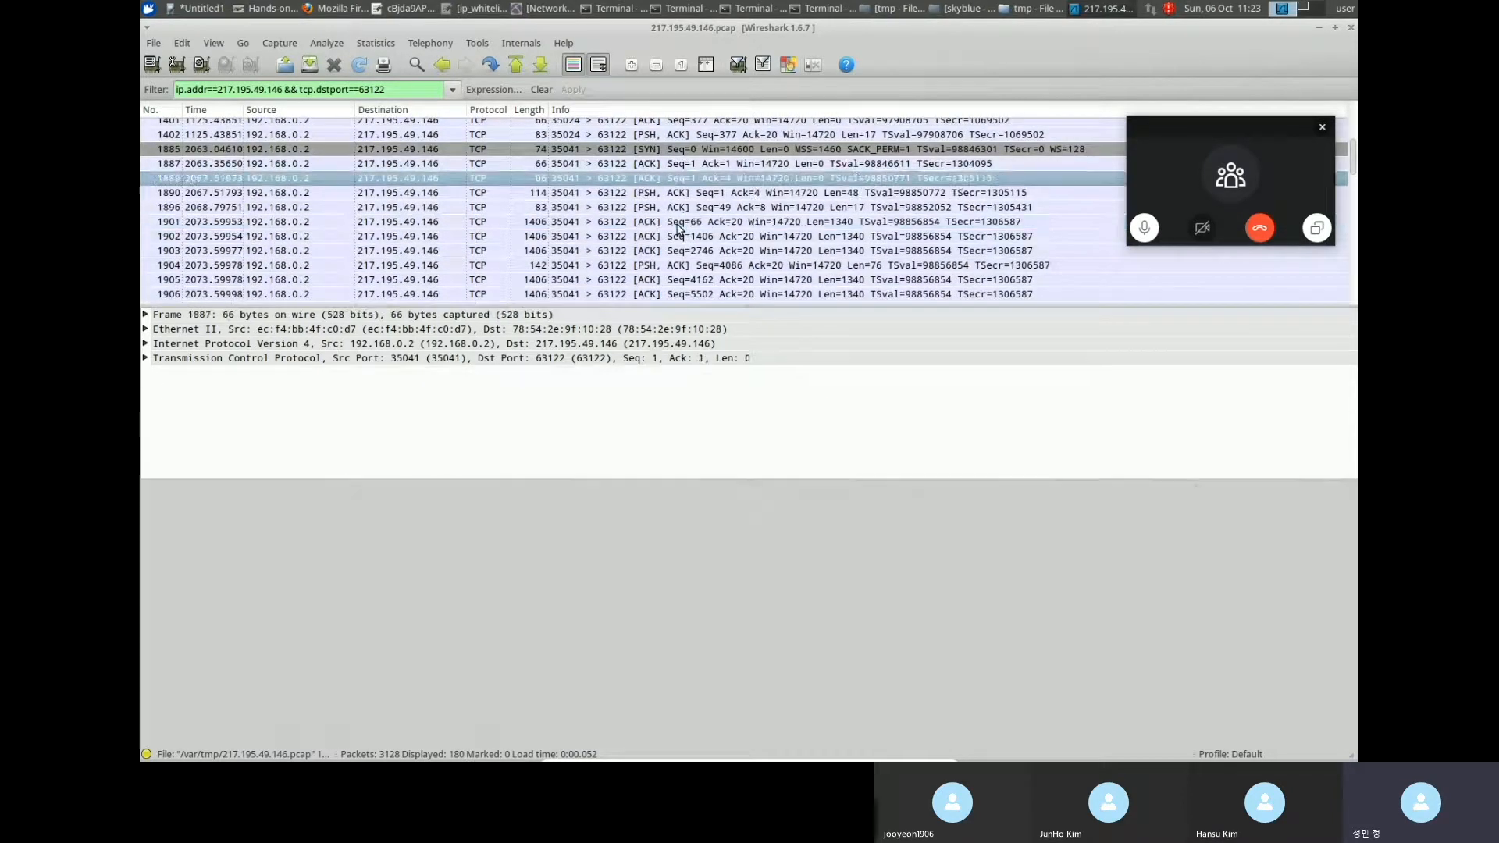
pyautogui.press('Up')
pyautogui.press('Up')
pyautogui.press('Up')
pyautogui.press('Up')
pyautogui.press('Up')
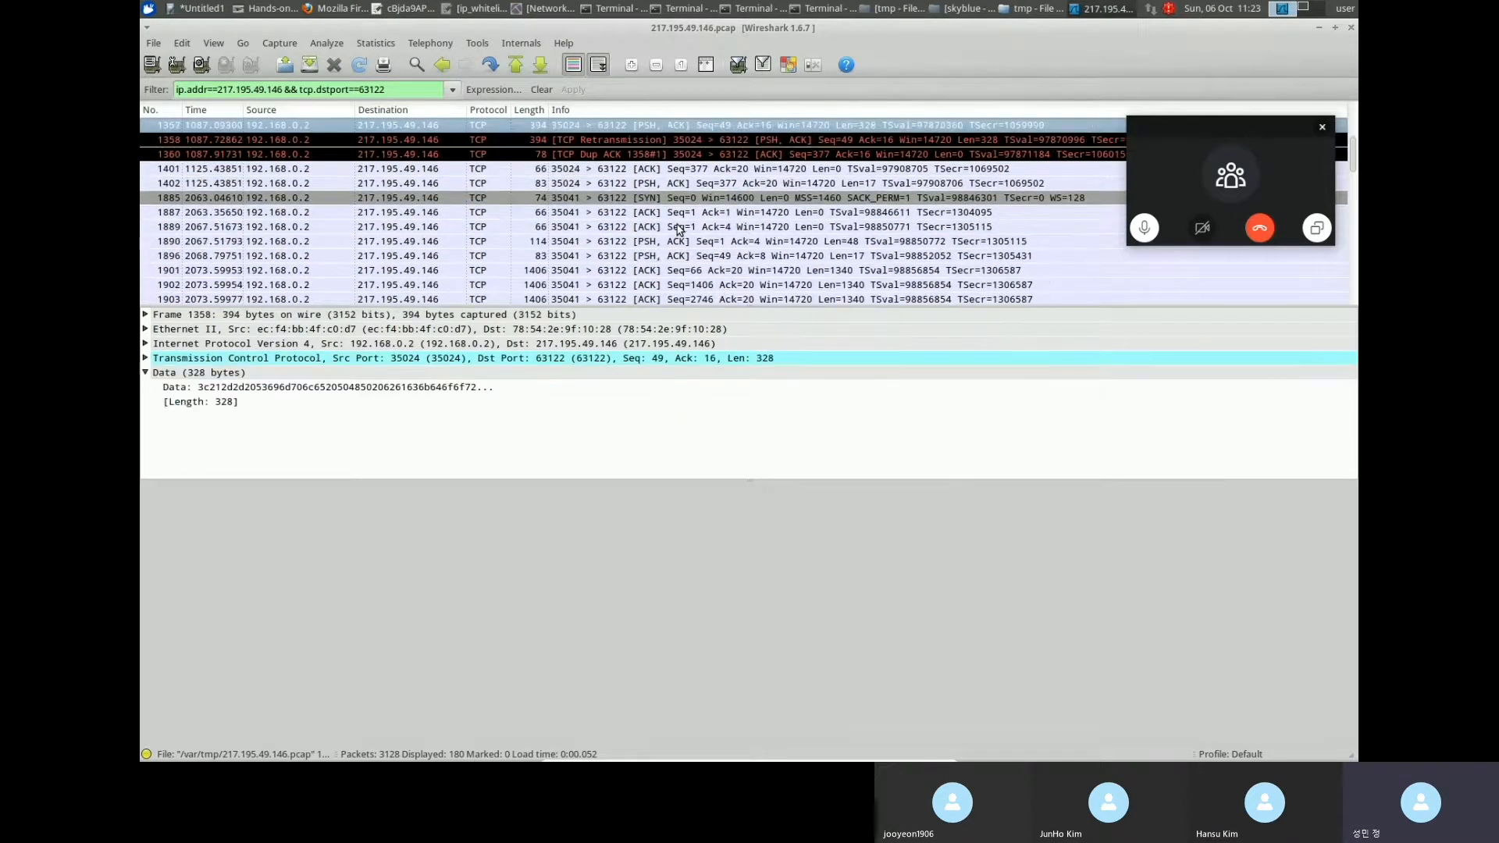
pyautogui.press('Down')
pyautogui.press('Down')
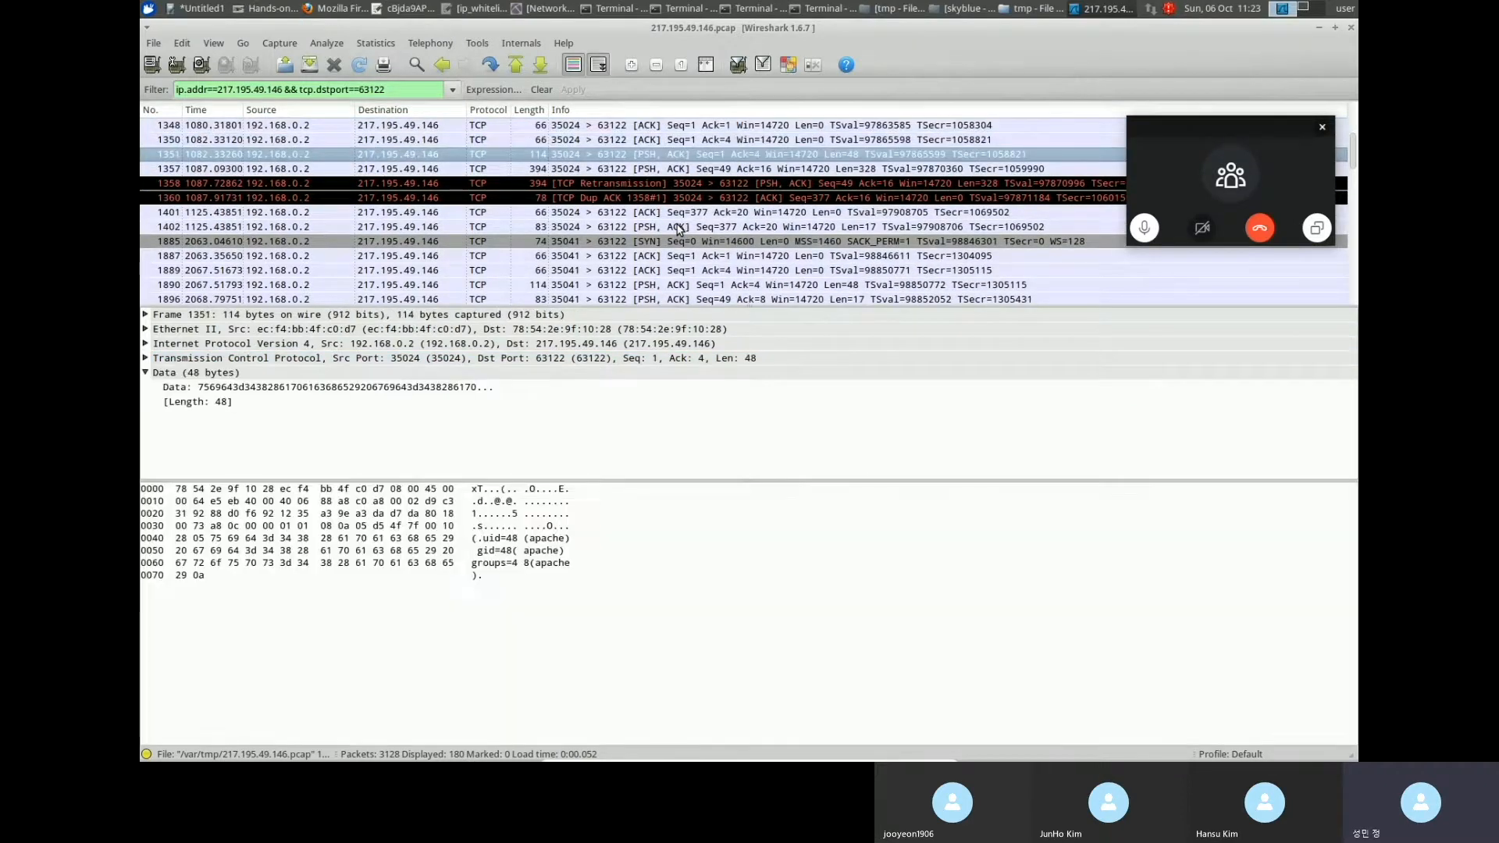
# Follow the TCP stream of packet 1357 and highlight the PHP backdoor code in its contents.
pyautogui.press('Down')
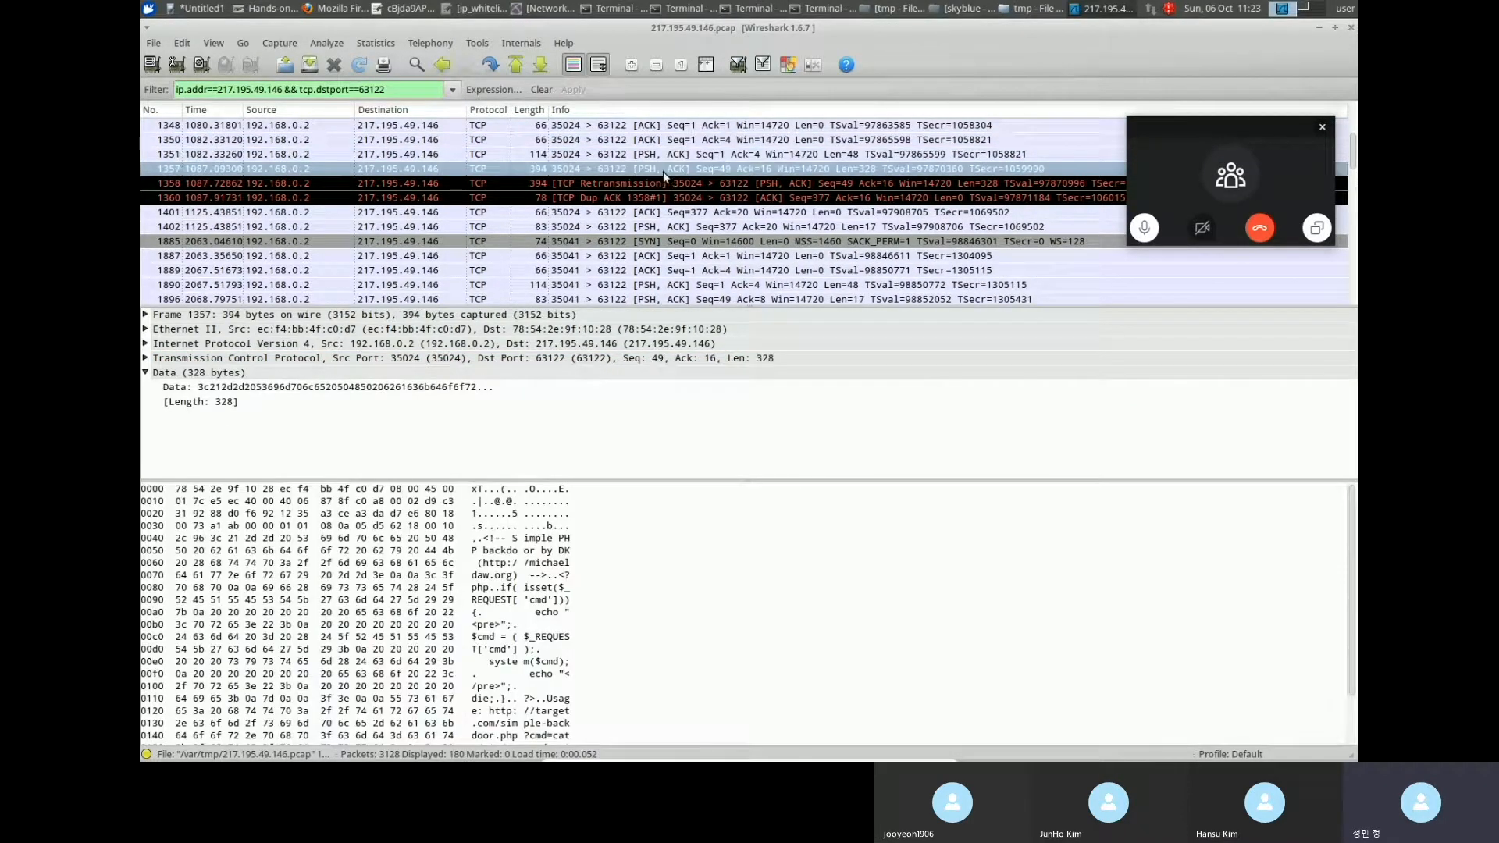
pyautogui.rightClick(653, 171)
pyautogui.click(752, 323)
pyautogui.moveTo(695, 379); pyautogui.dragTo(489, 303)
pyautogui.click(492, 238)
pyautogui.click(490, 301)
pyautogui.moveTo(683, 388); pyautogui.dragTo(484, 299)
pyautogui.click(609, 388)
pyautogui.moveTo(609, 388); pyautogui.dragTo(478, 289)
pyautogui.click(626, 386)
pyautogui.moveTo(626, 386); pyautogui.dragTo(475, 291)
pyautogui.click(629, 362)
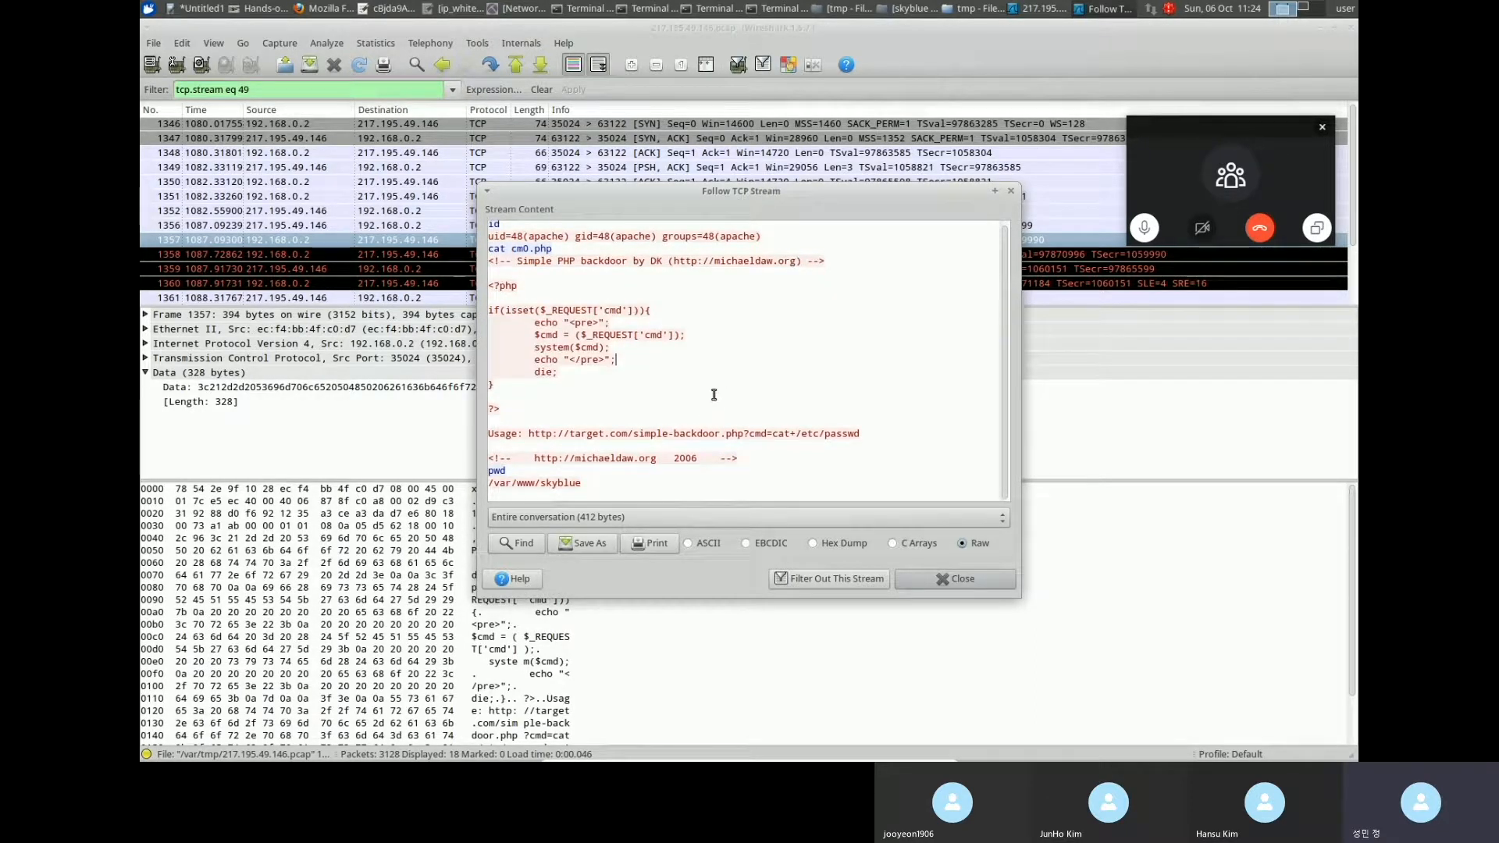
# Highlight the pwd command's output at the end of the stream, and close the stream window.
pyautogui.tripleClick(619, 487)
pyautogui.click(630, 477)
pyautogui.moveTo(629, 477); pyautogui.dragTo(502, 488)
pyautogui.click(955, 578)
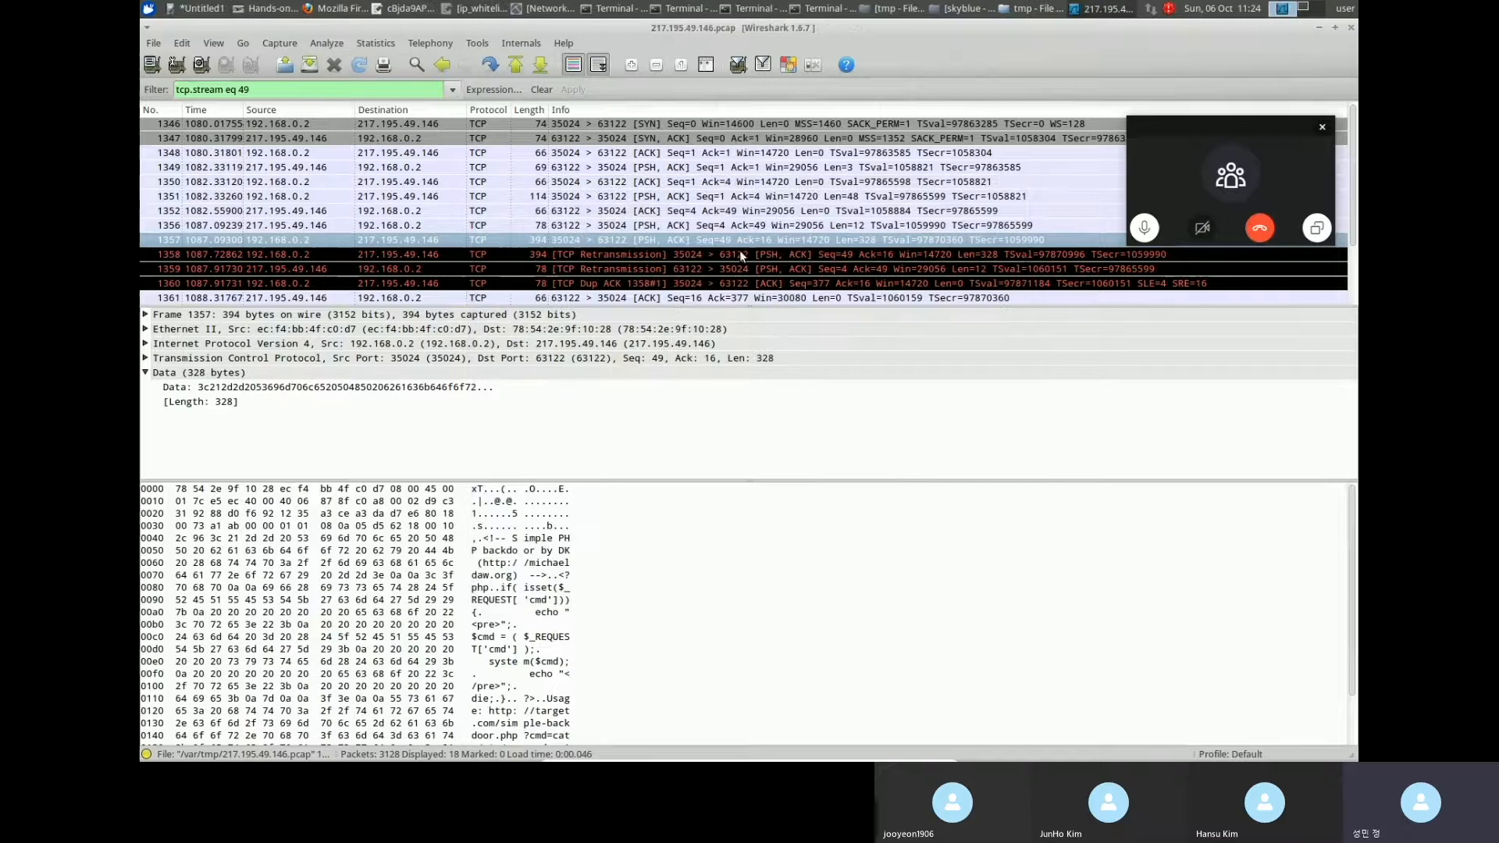
# Examine the packets of TCP stream 49, including packets 1361, 1352, 1402 and 1403.
pyautogui.scroll(-2, 767, 224)
pyautogui.click(771, 224)
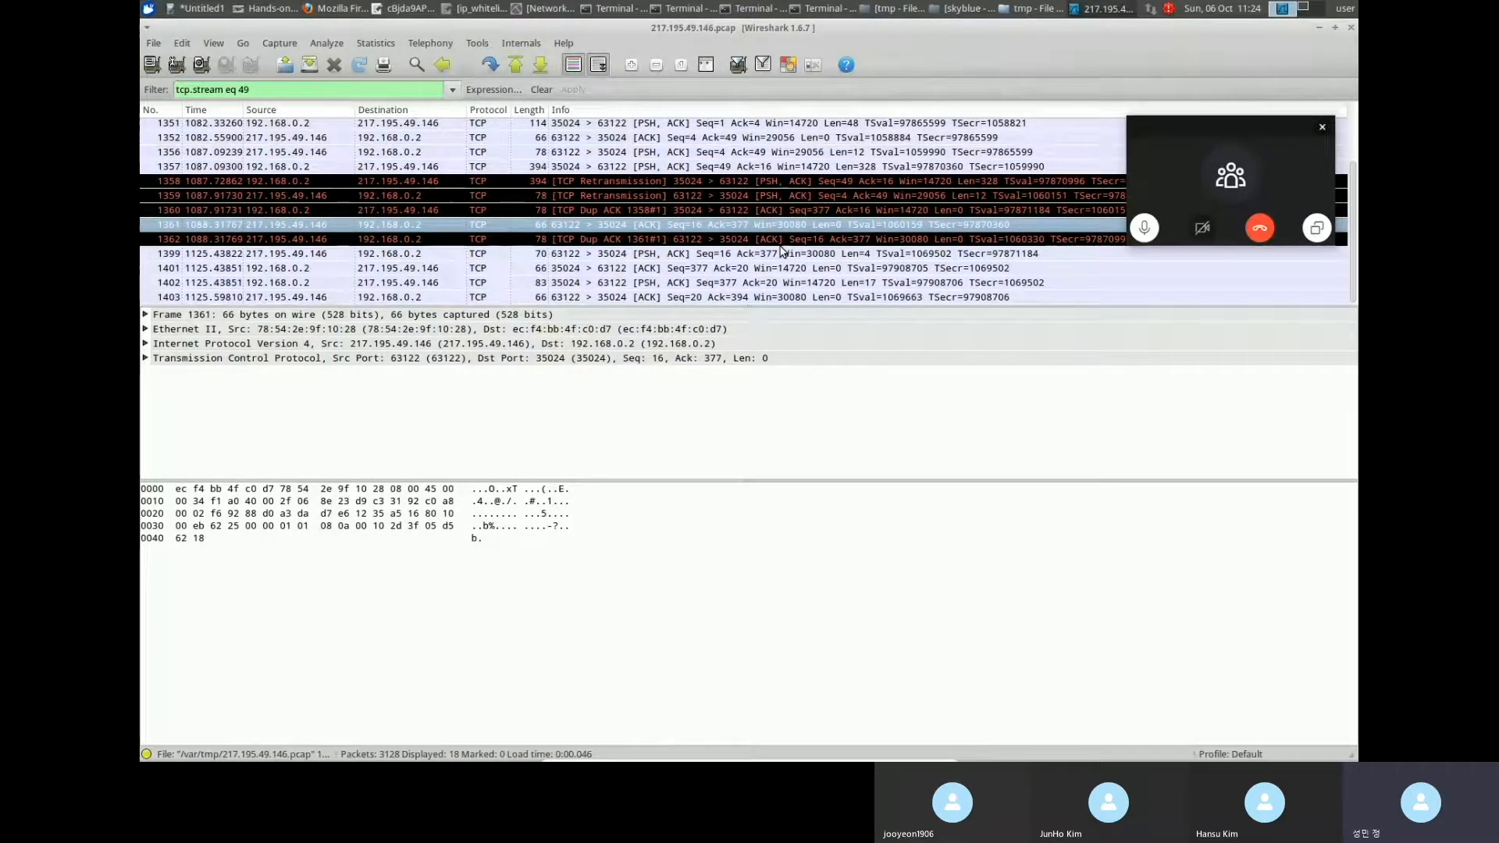
pyautogui.scroll(2, 779, 258)
pyautogui.click(769, 213)
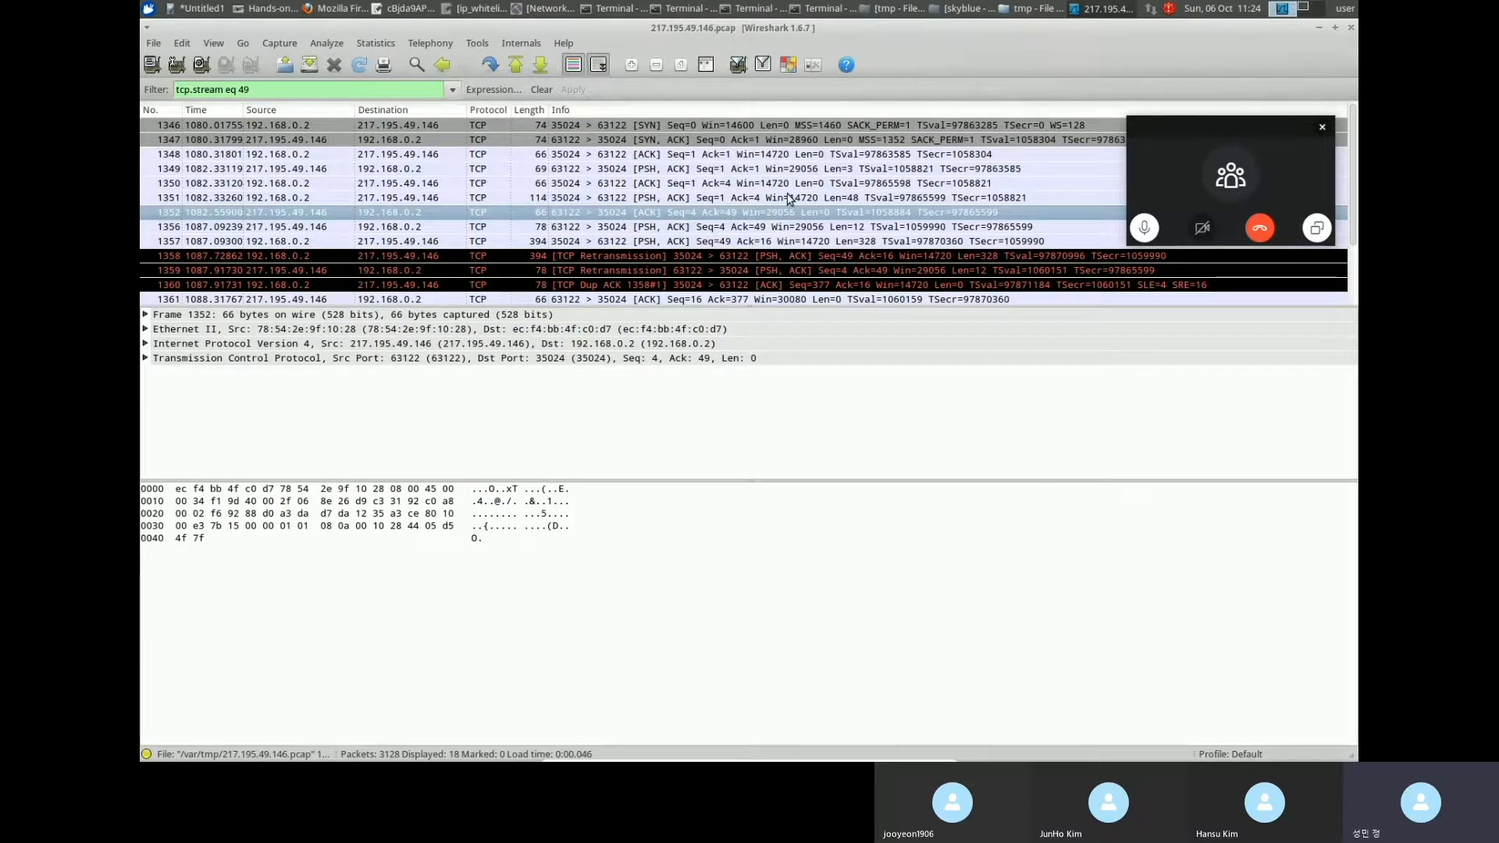
pyautogui.scroll(-2, 780, 234)
pyautogui.click(782, 255)
pyautogui.click(768, 283)
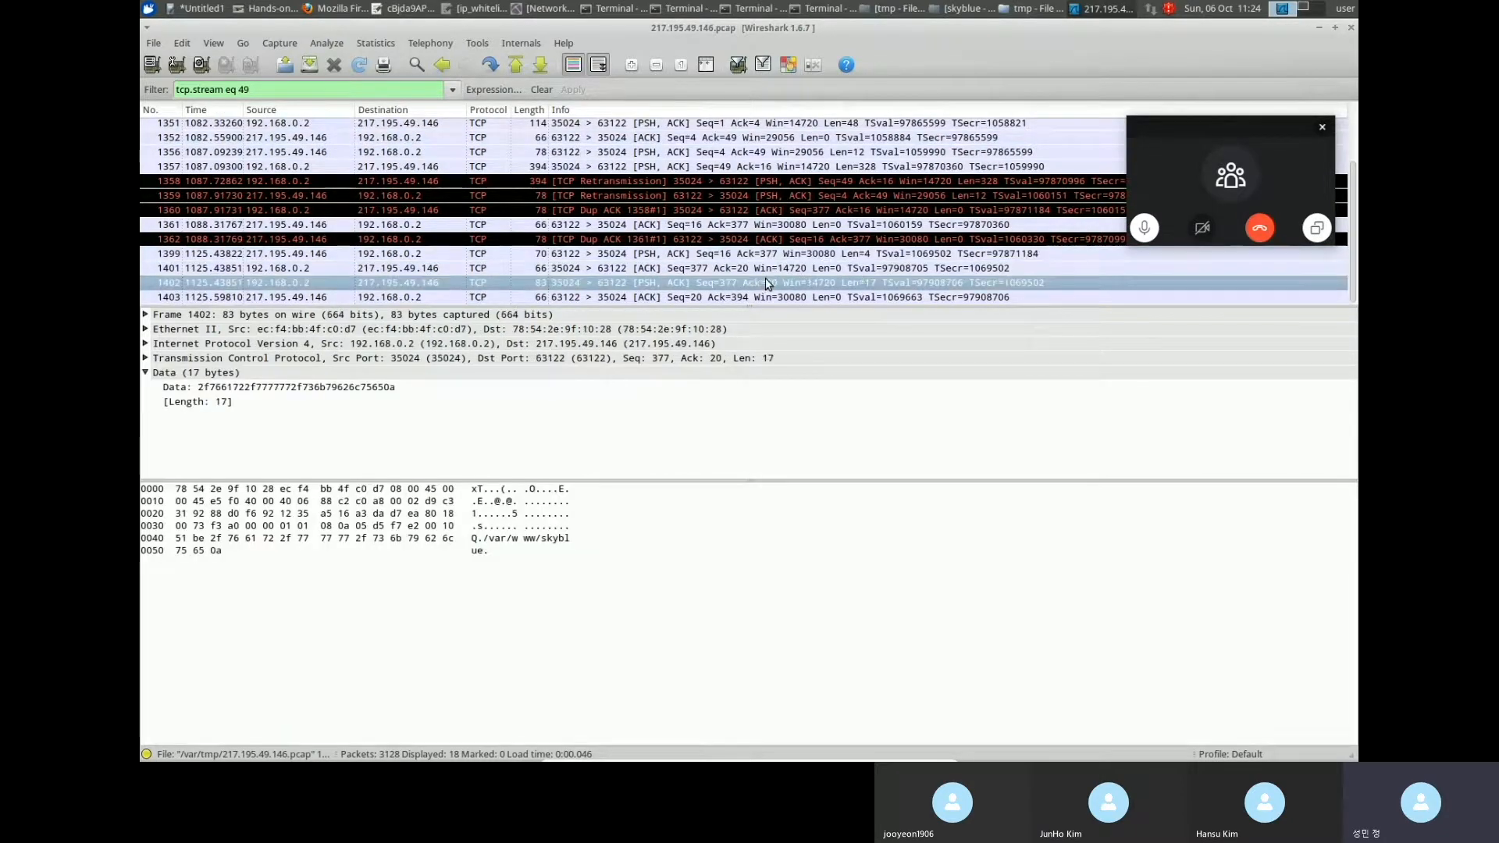
pyautogui.click(787, 303)
pyautogui.press('Up')
pyautogui.press('Down')
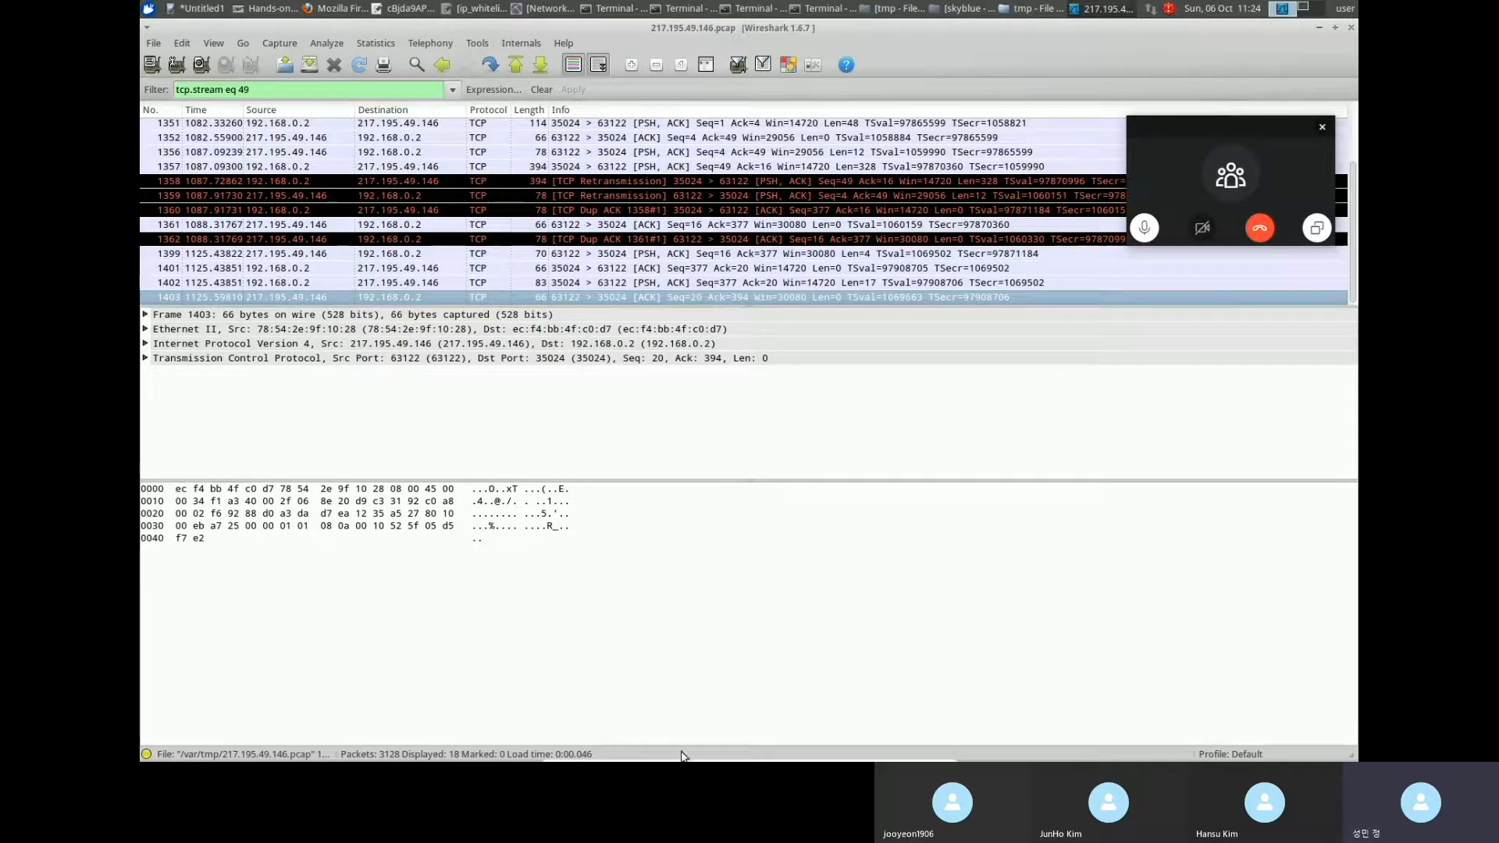
# Switch to Sublime Text and review the backdoor path and traffic-monitoring entries in the 10.06 notes.
pyautogui.hotkey('ctrl', 'f')
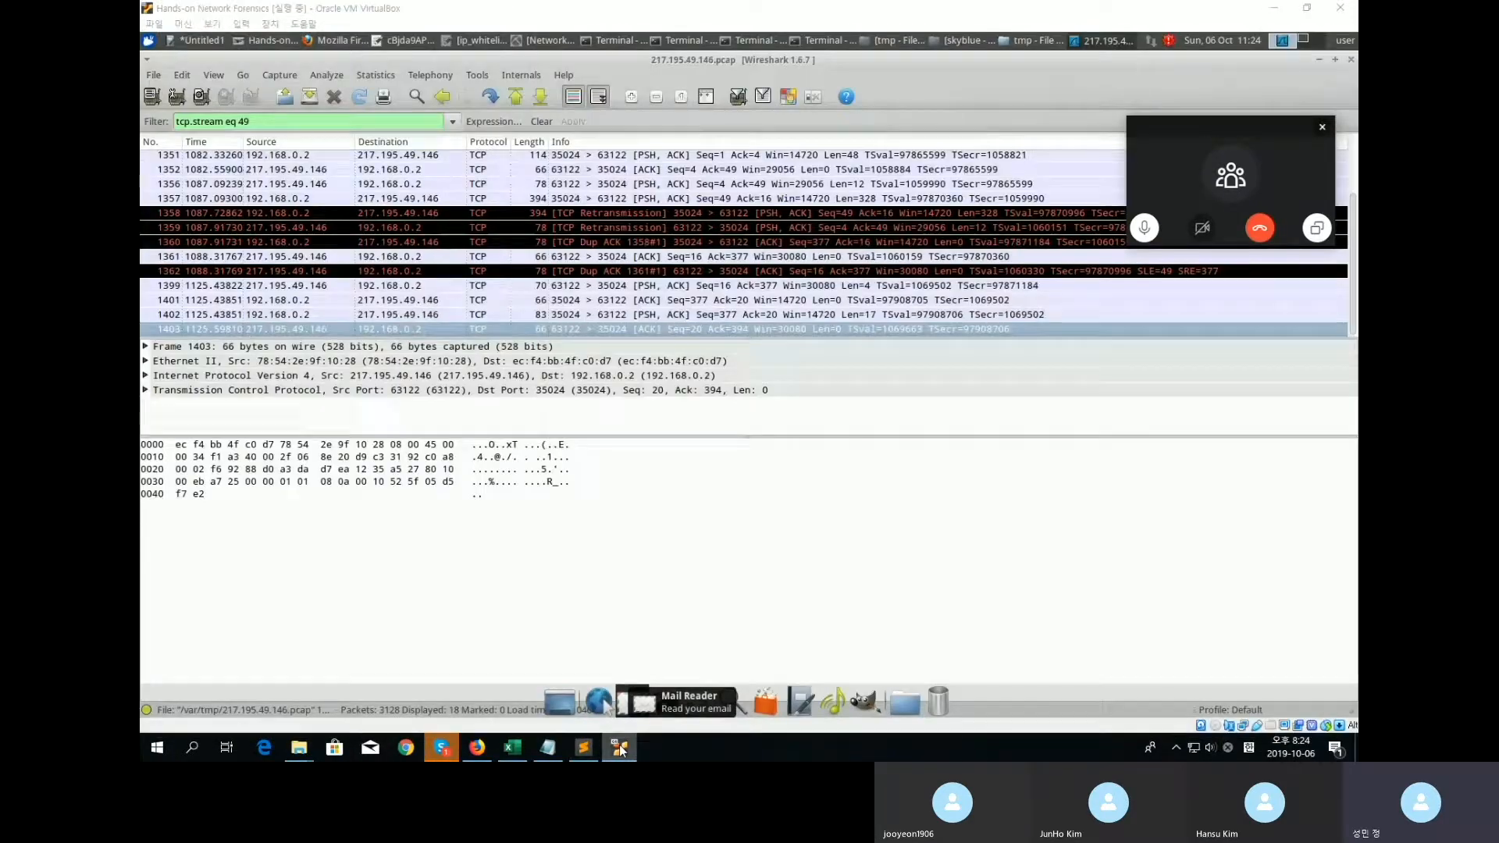
pyautogui.click(583, 747)
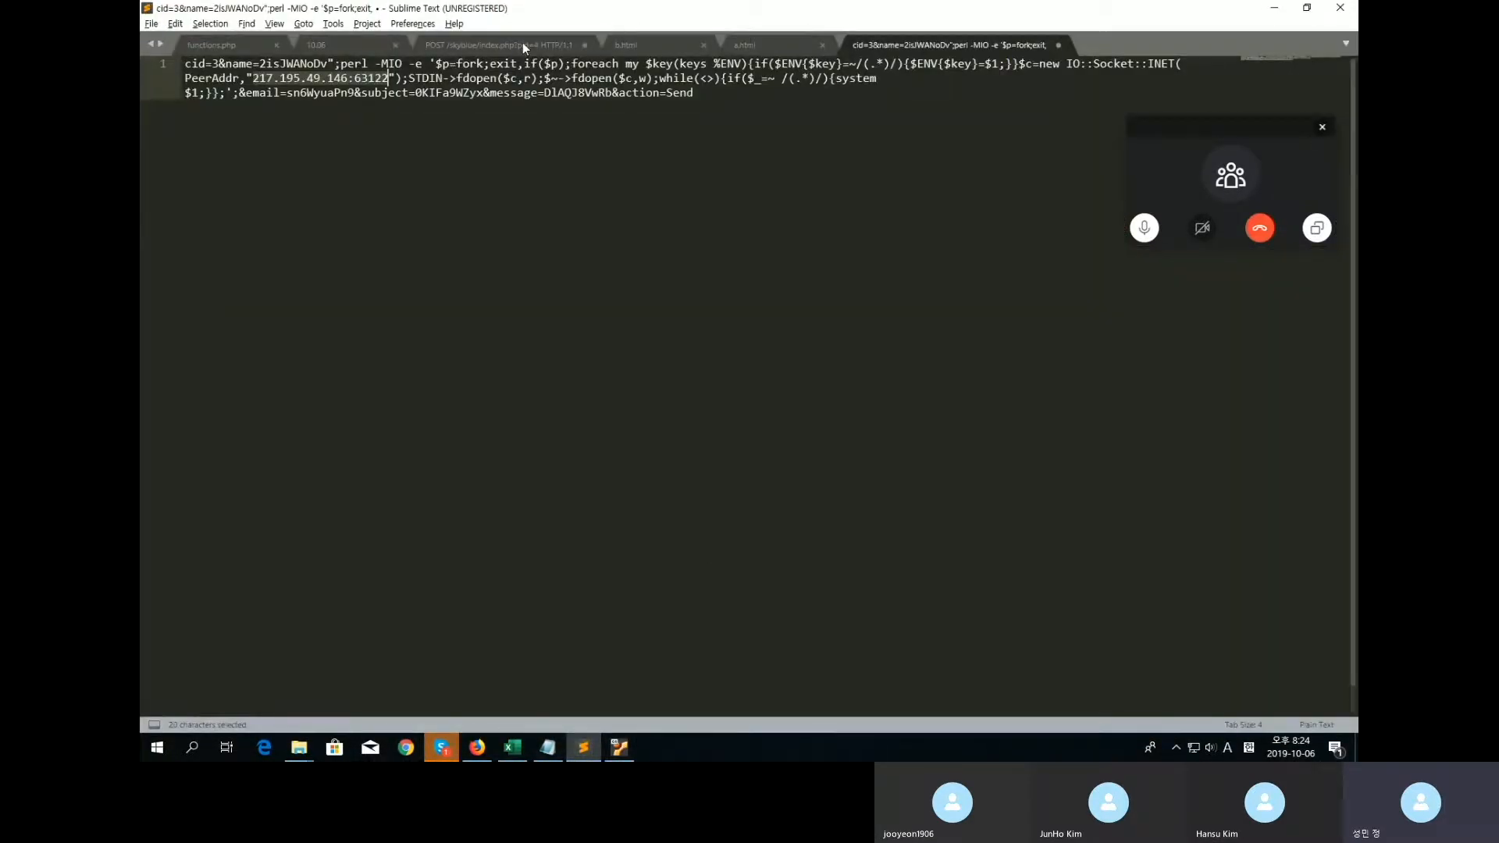
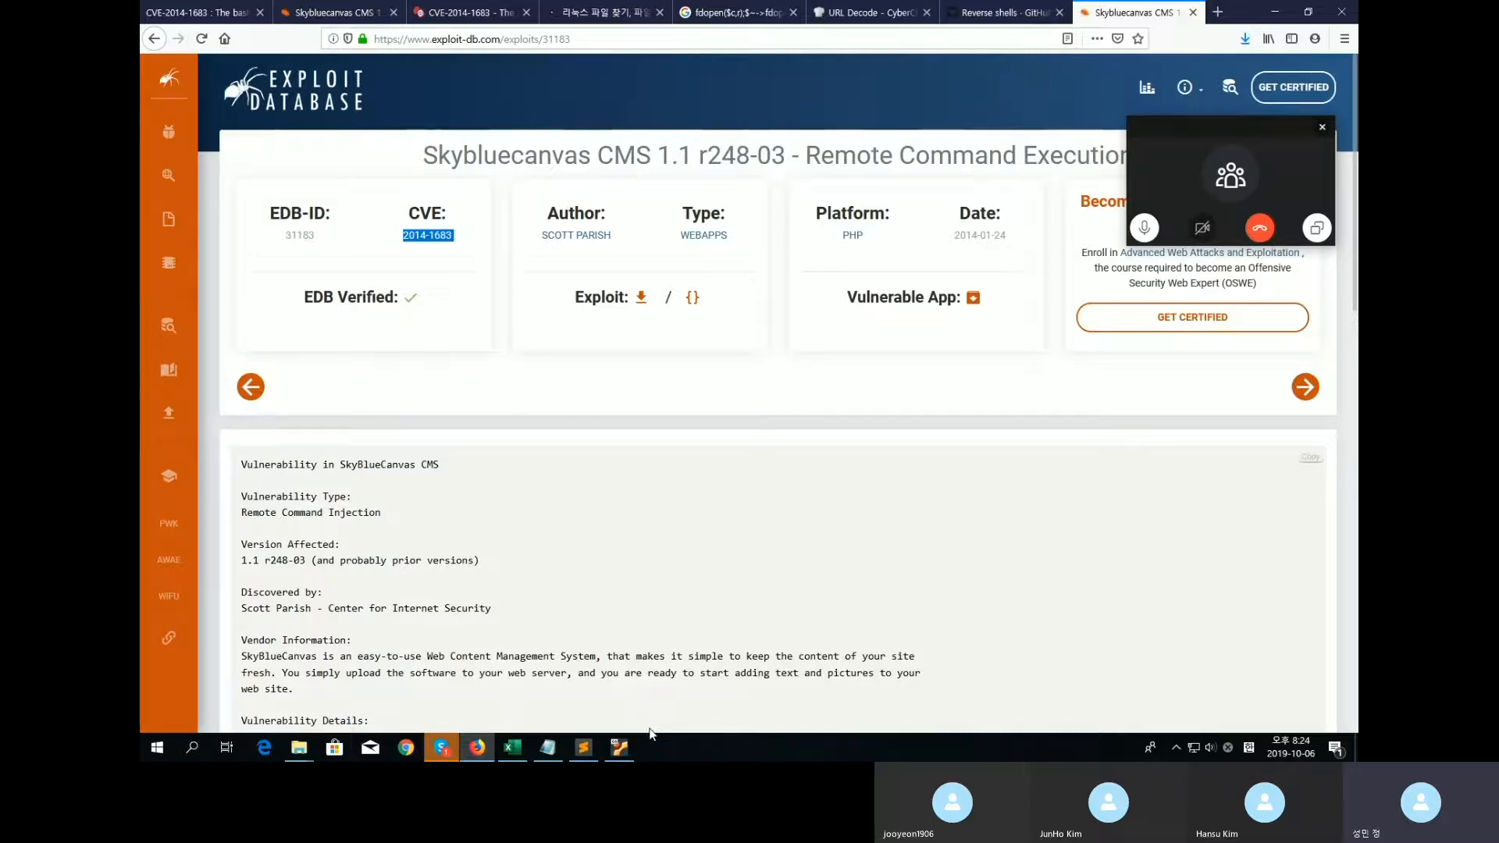
pyautogui.click(583, 747)
pyautogui.scroll(-4, 368, 306)
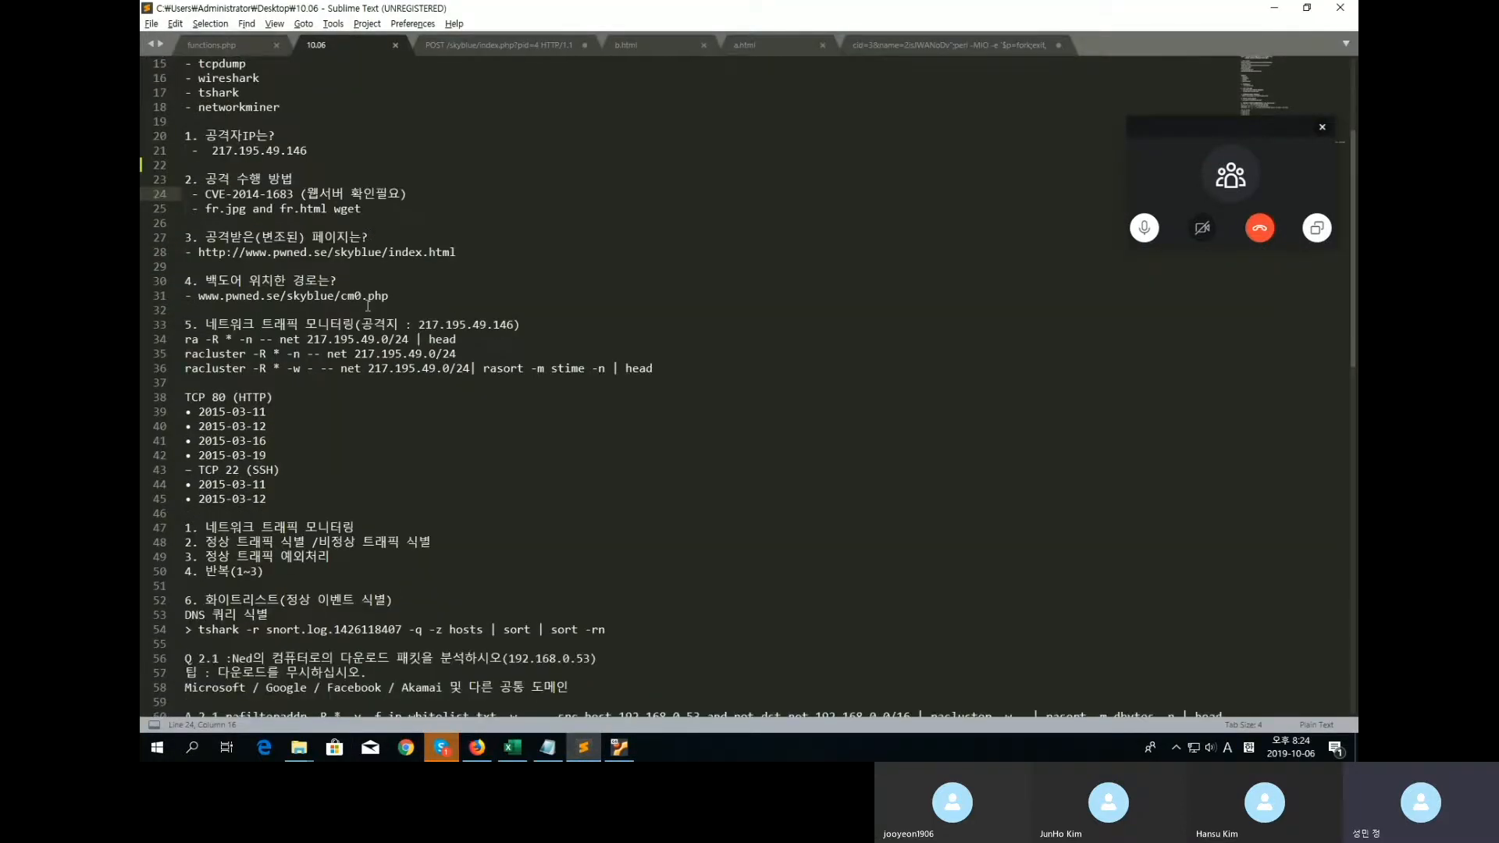
pyautogui.scroll(2, 368, 306)
pyautogui.moveTo(445, 296); pyautogui.dragTo(188, 311)
pyautogui.click(662, 357)
pyautogui.scroll(2, 188, 311)
pyautogui.click(423, 397)
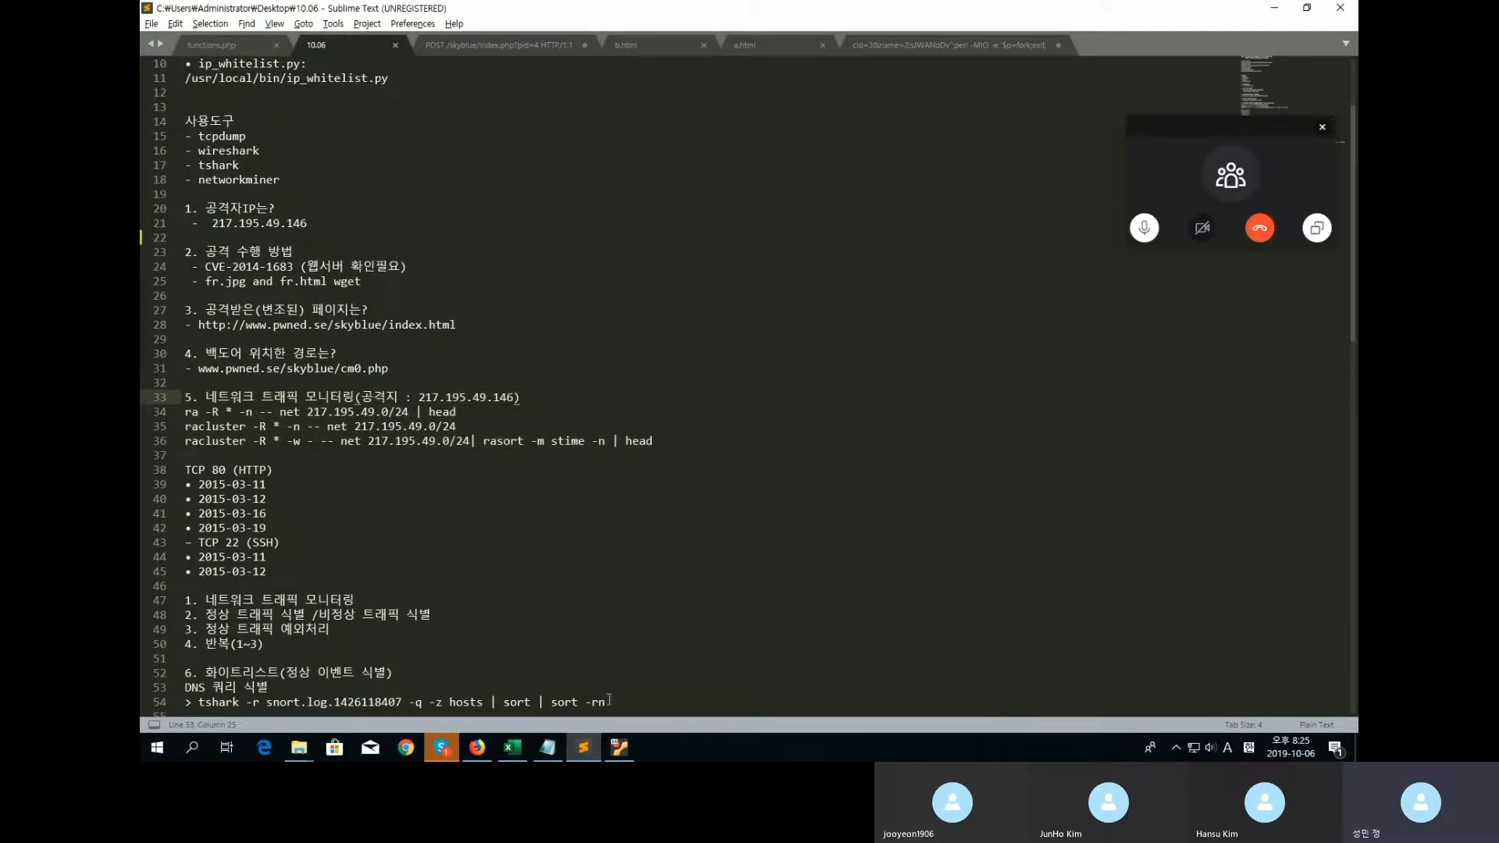
# Return to the virtual machine and look through its open terminal windows, ending on the dailylogs one.
pyautogui.click(620, 747)
pyautogui.click(290, 171)
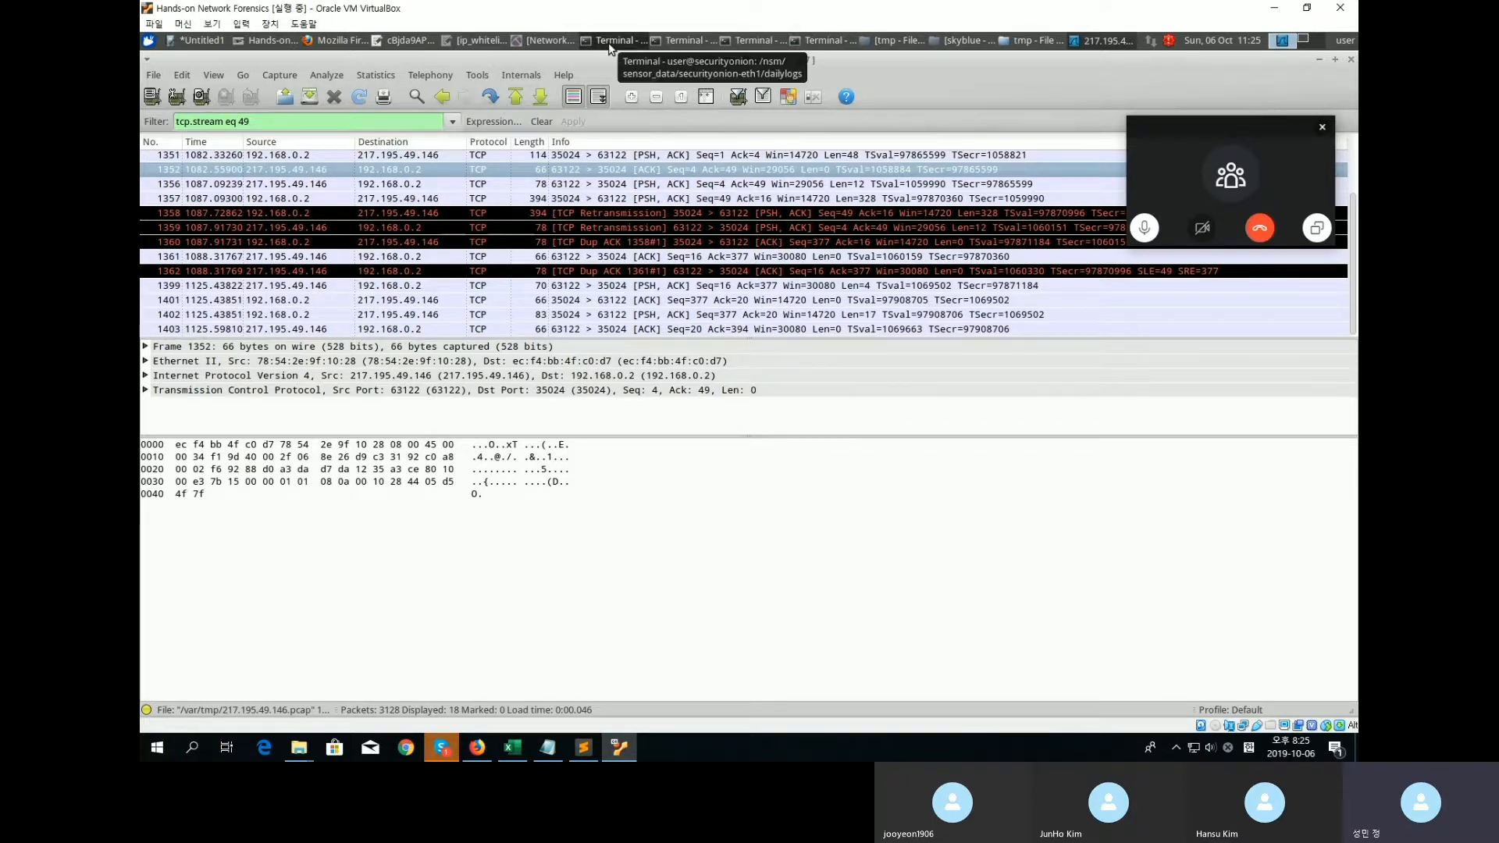
pyautogui.doubleClick(380, 125)
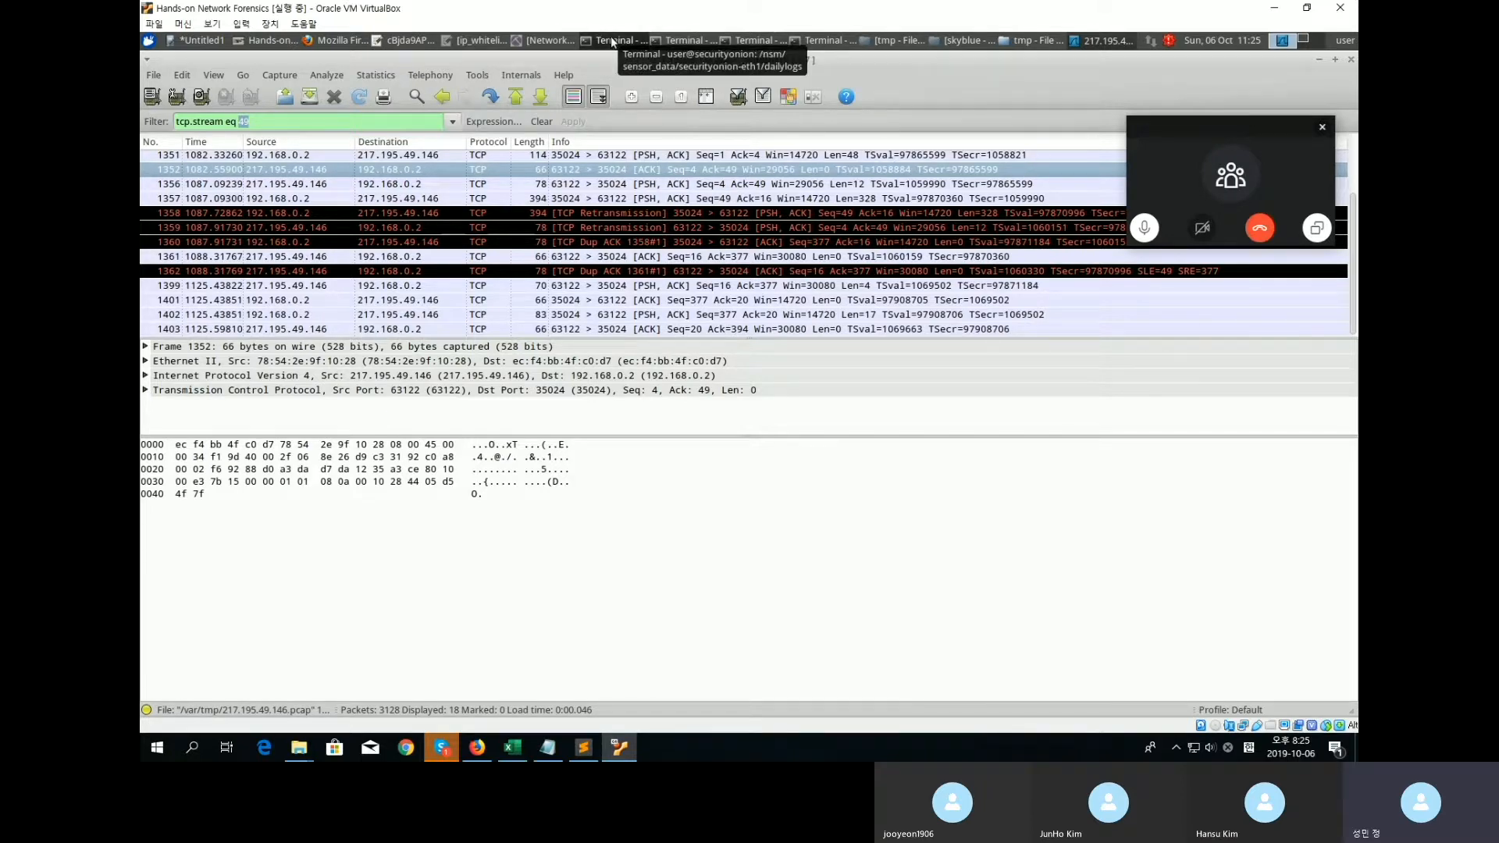
pyautogui.click(685, 43)
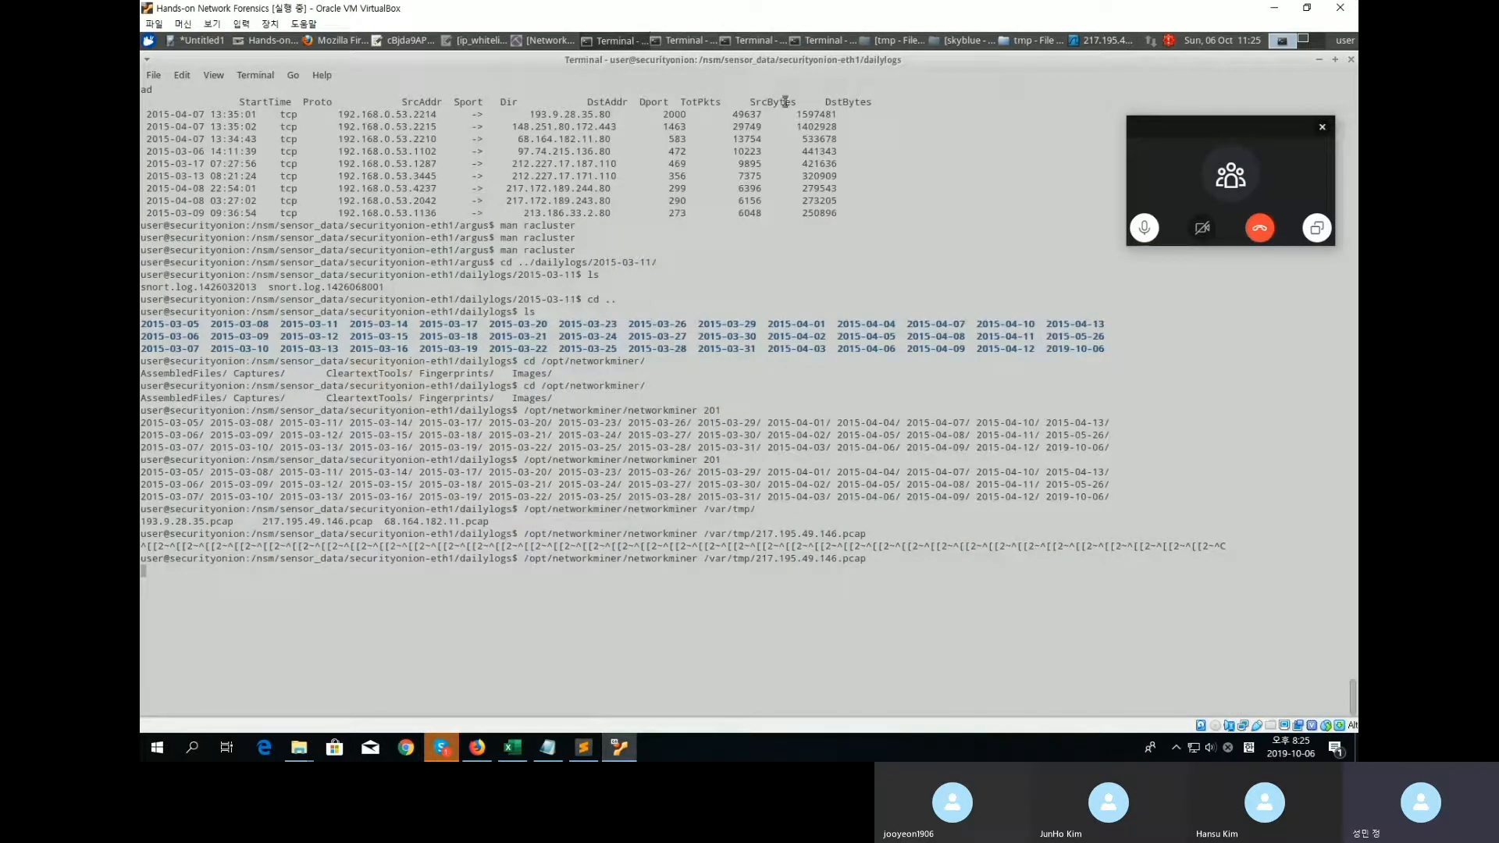
pyautogui.click(826, 41)
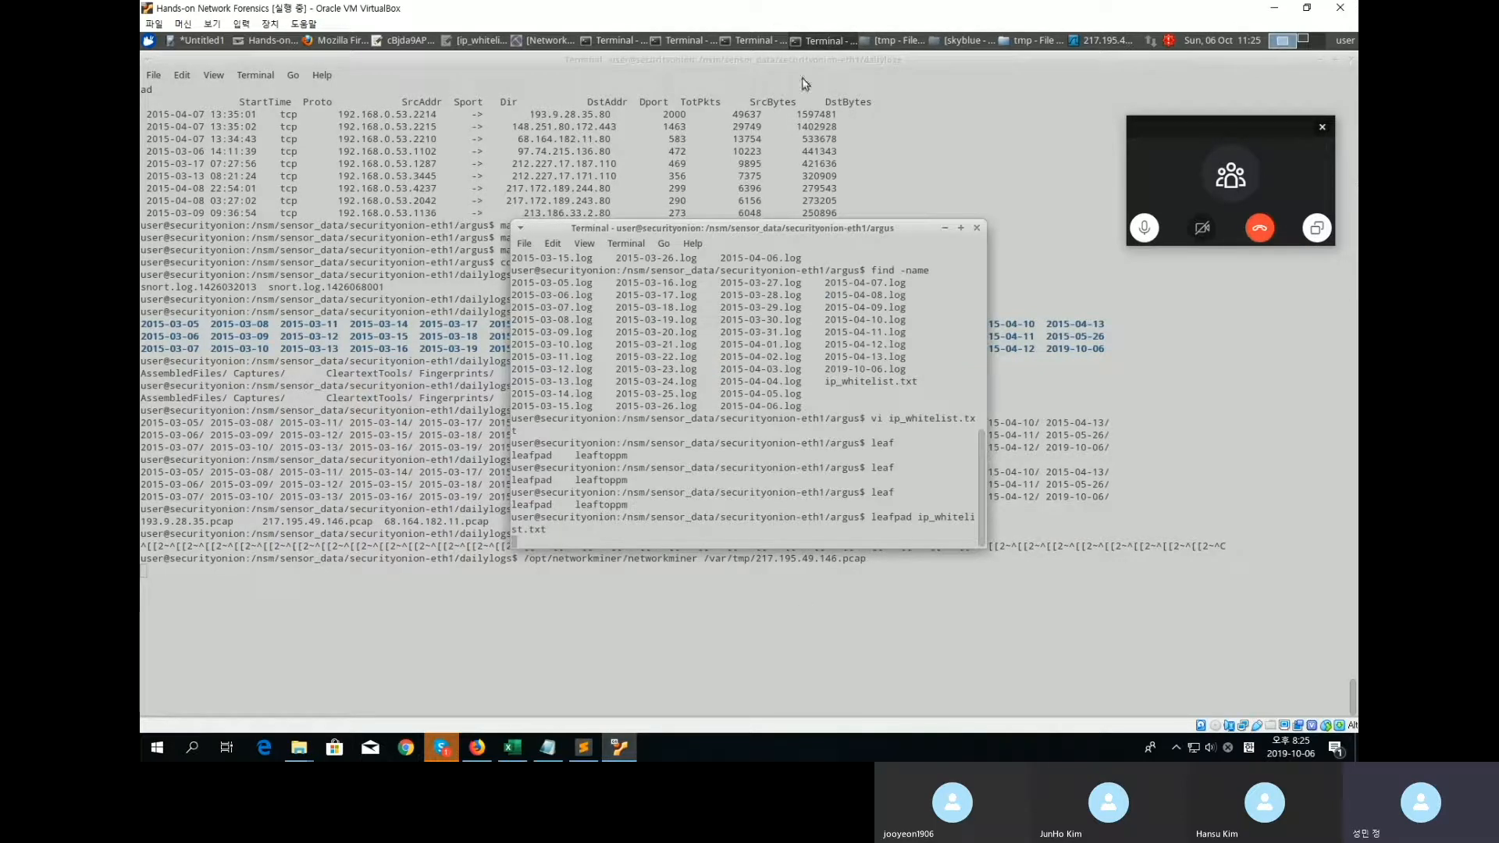
pyautogui.click(749, 41)
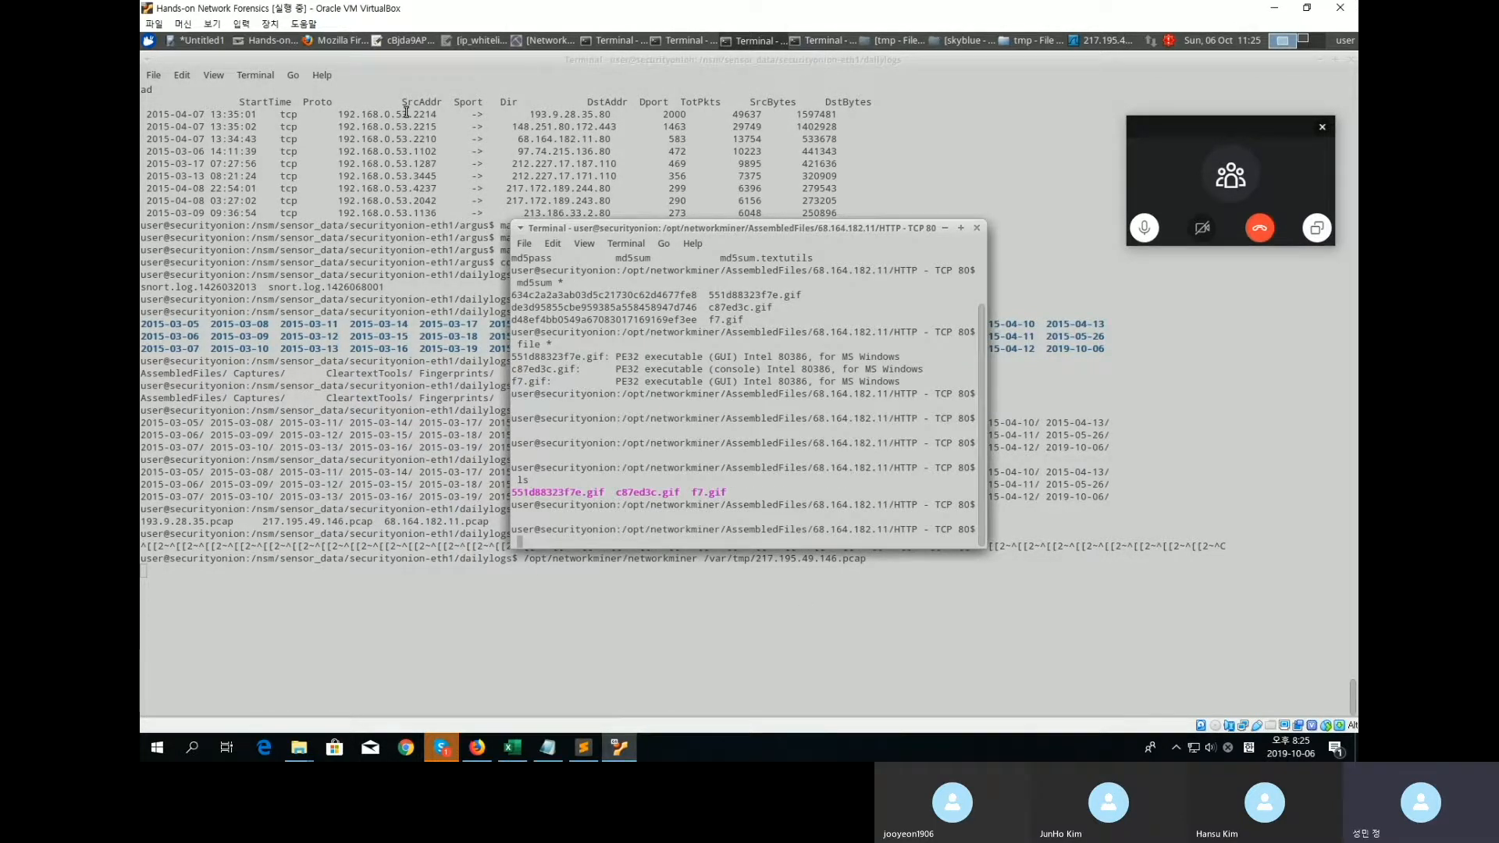
pyautogui.click(613, 40)
# Open a new terminal window and change its directory to ../argus/.
pyautogui.click(154, 75)
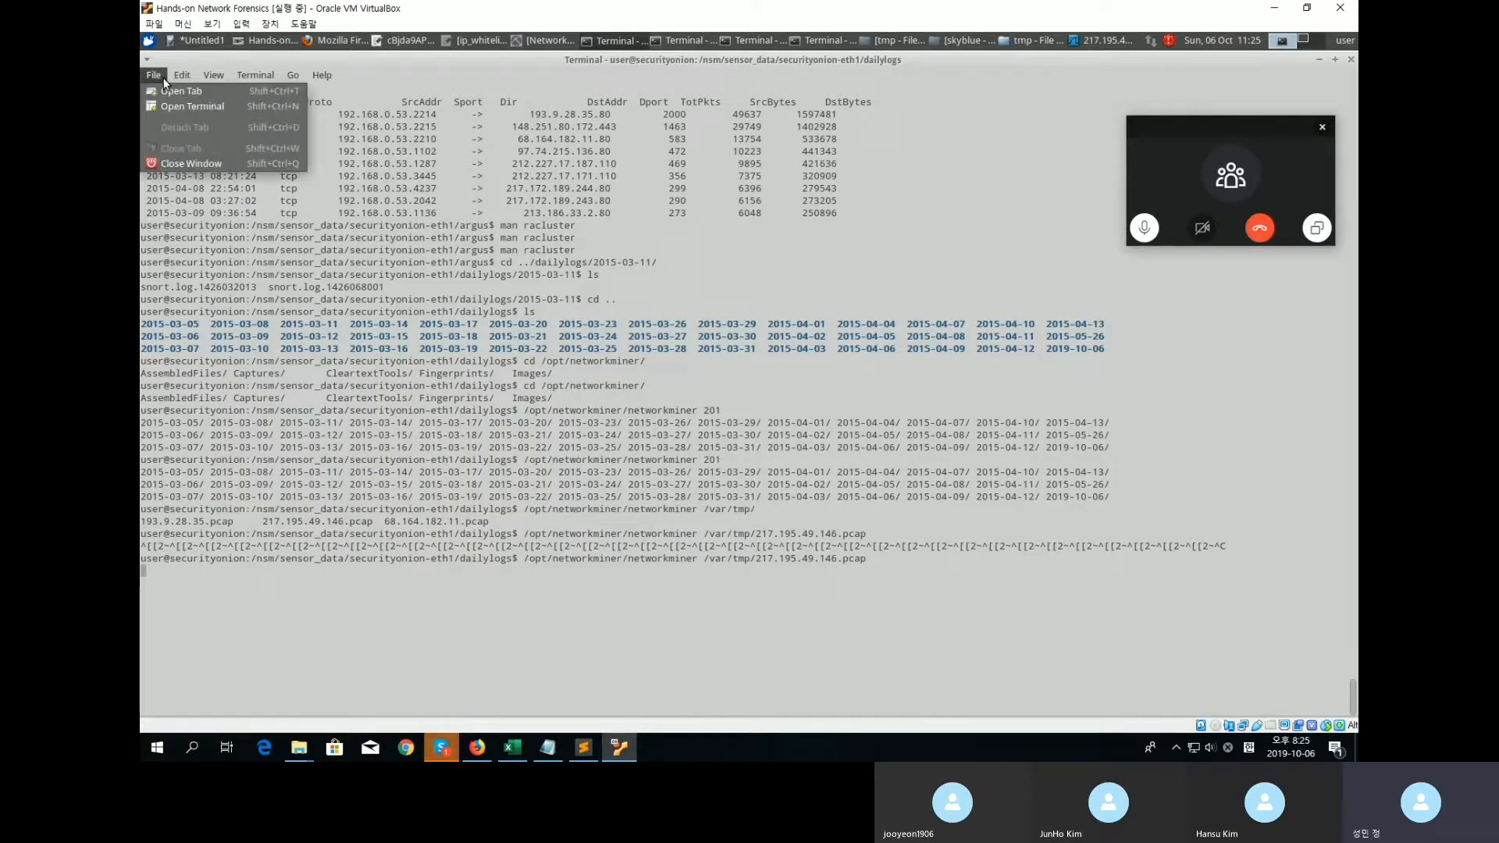
pyautogui.click(190, 107)
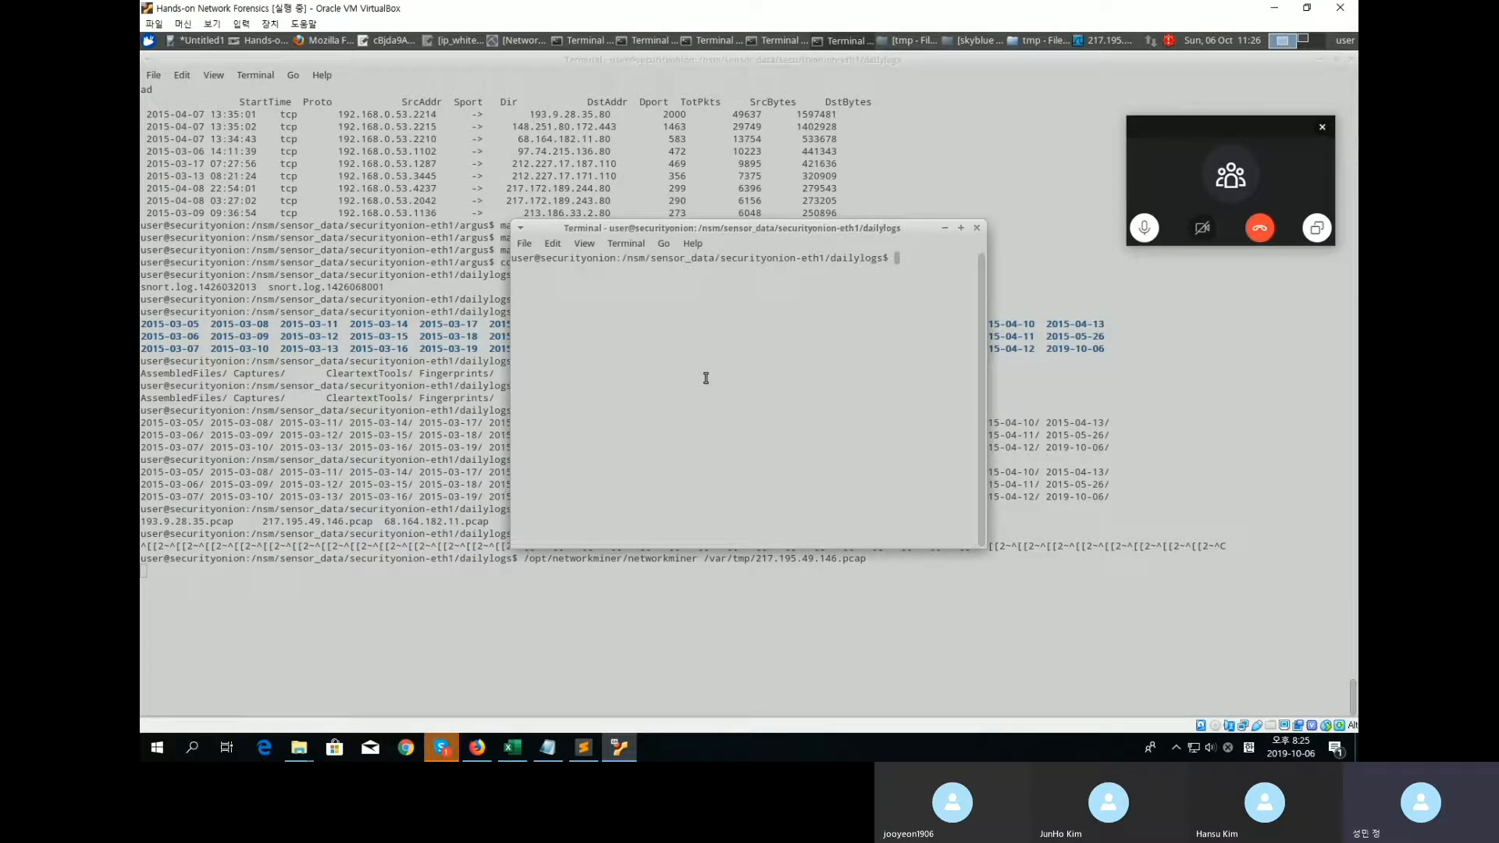
pyautogui.write('cd ../argus/')
pyautogui.press('Return')
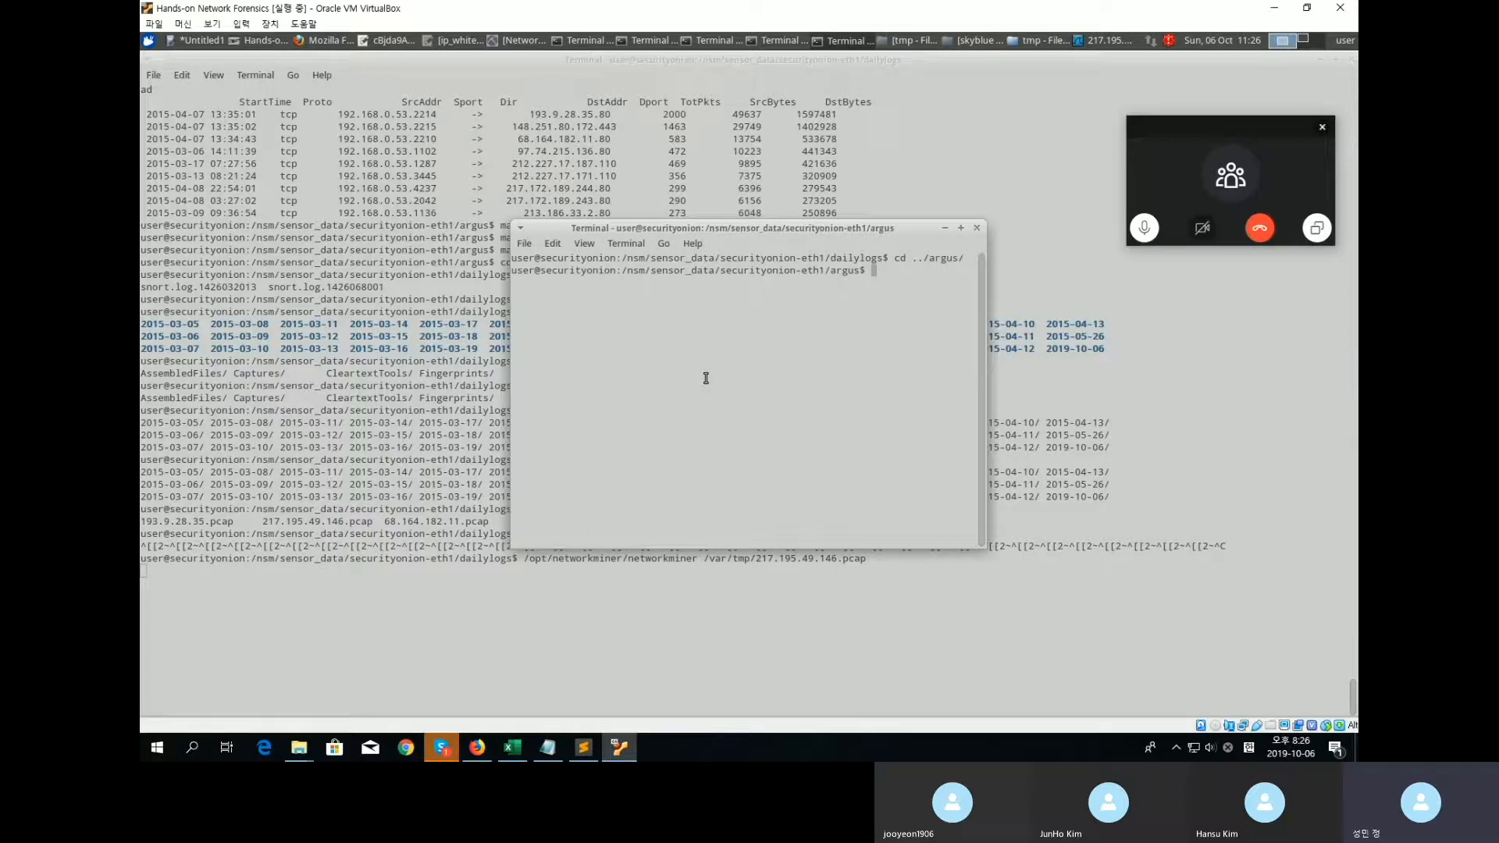
# Copy "racluster -R * -w - -- net 217.195.49.0/24| rasort -m stime -n | head" from the Sublime Text notes into the new terminal.
pyautogui.click(584, 748)
pyautogui.scroll(-2, 514, 467)
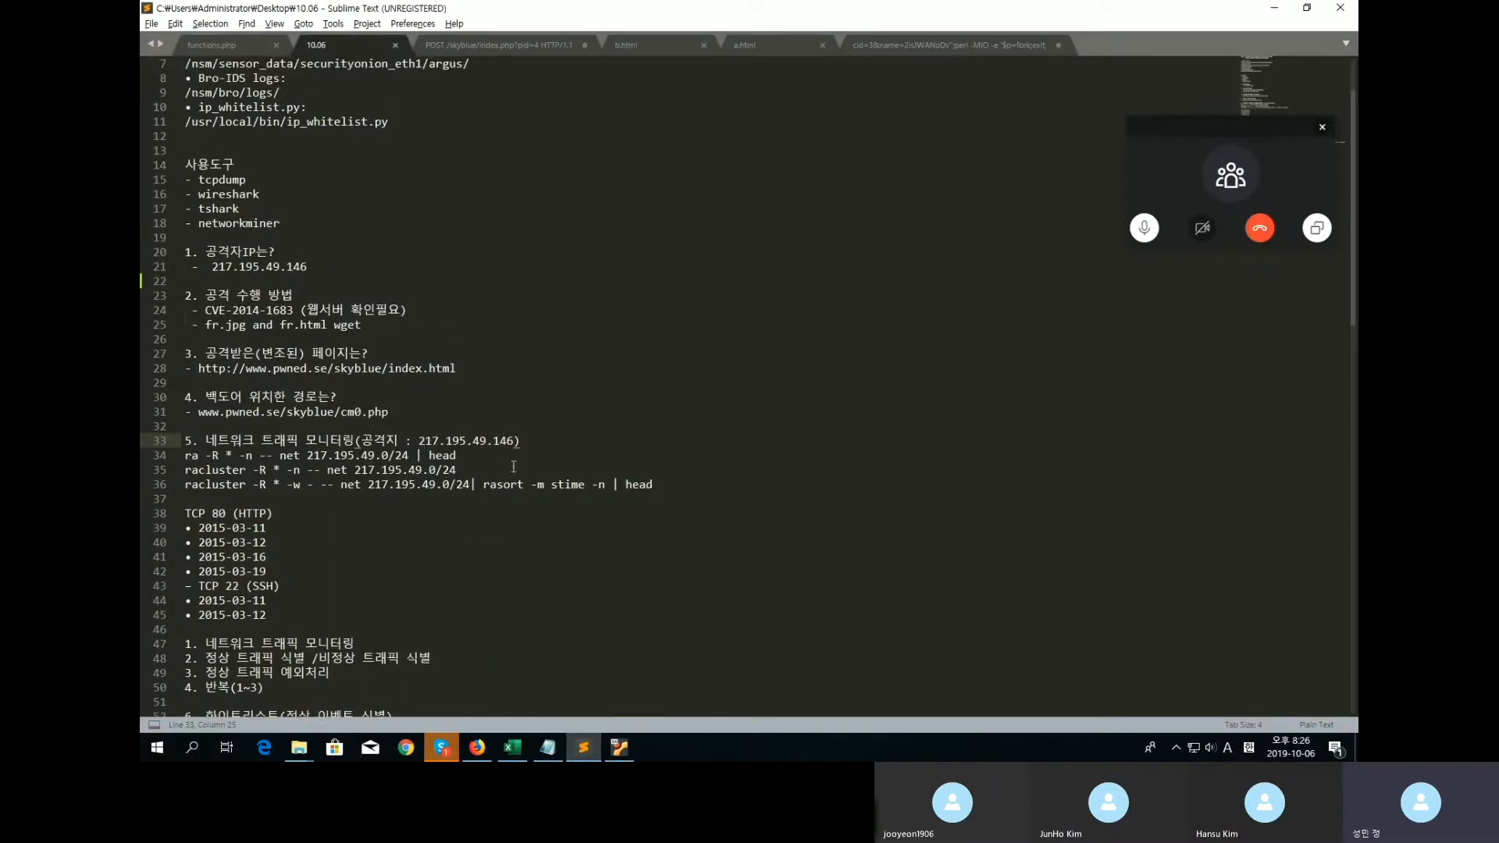
pyautogui.moveTo(670, 490); pyautogui.dragTo(165, 490)
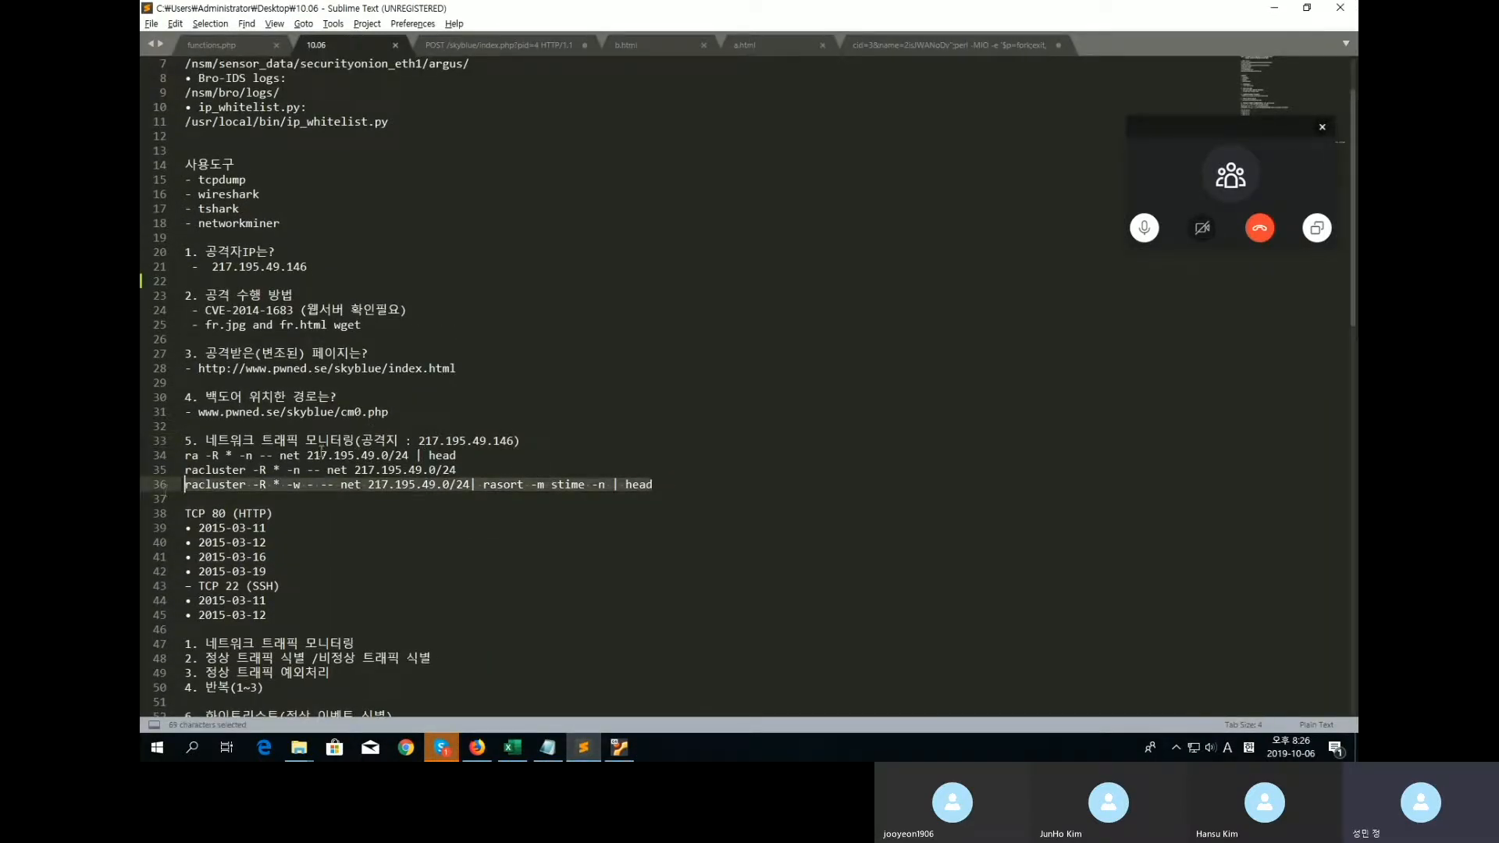
pyautogui.rightClick(284, 482)
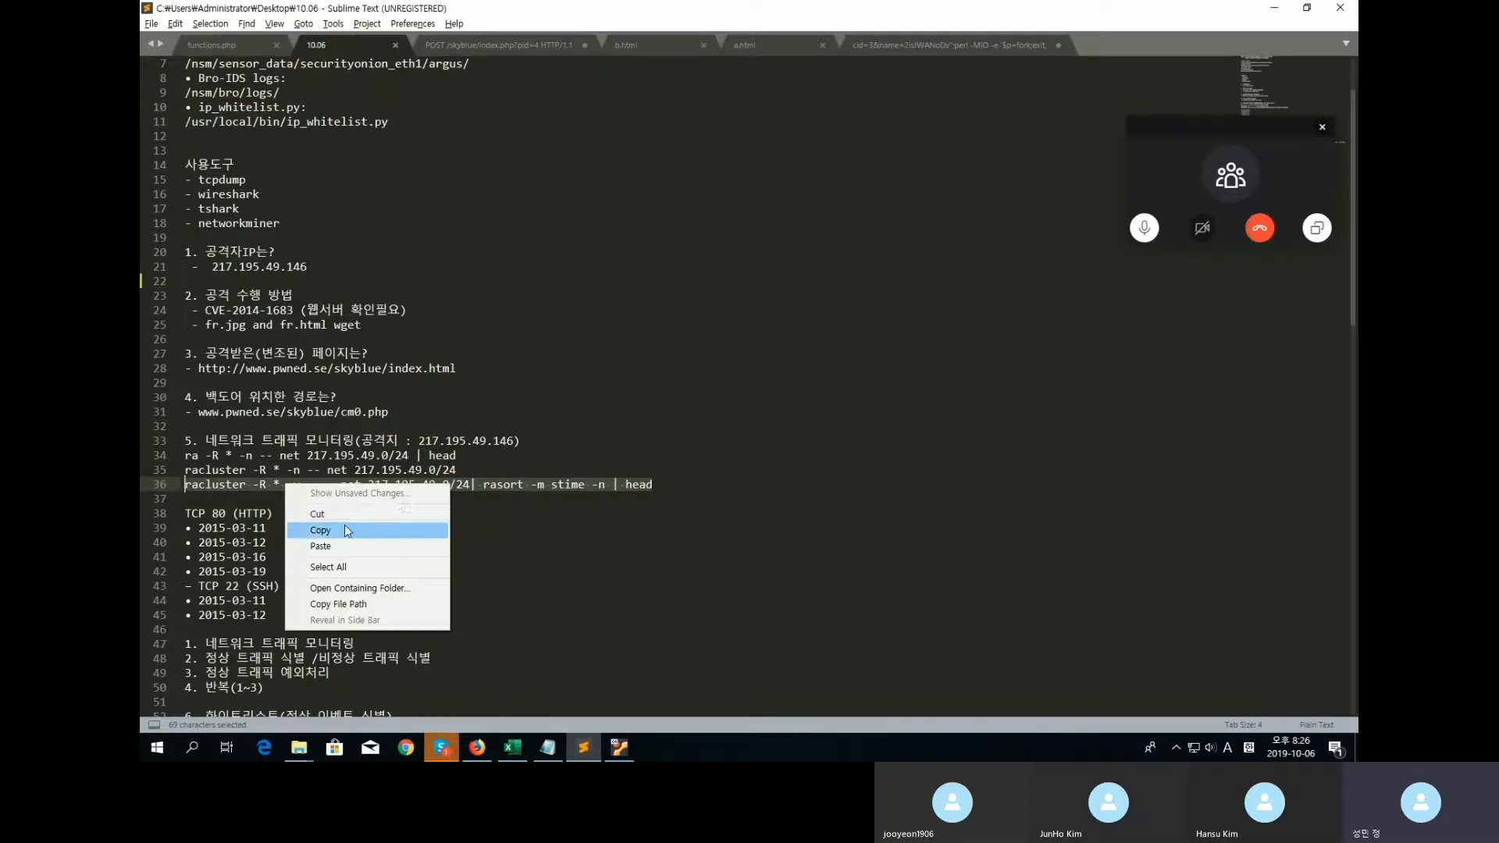
pyautogui.click(347, 531)
pyautogui.hotkey('alt', 'Tab')
pyautogui.rightClick(690, 292)
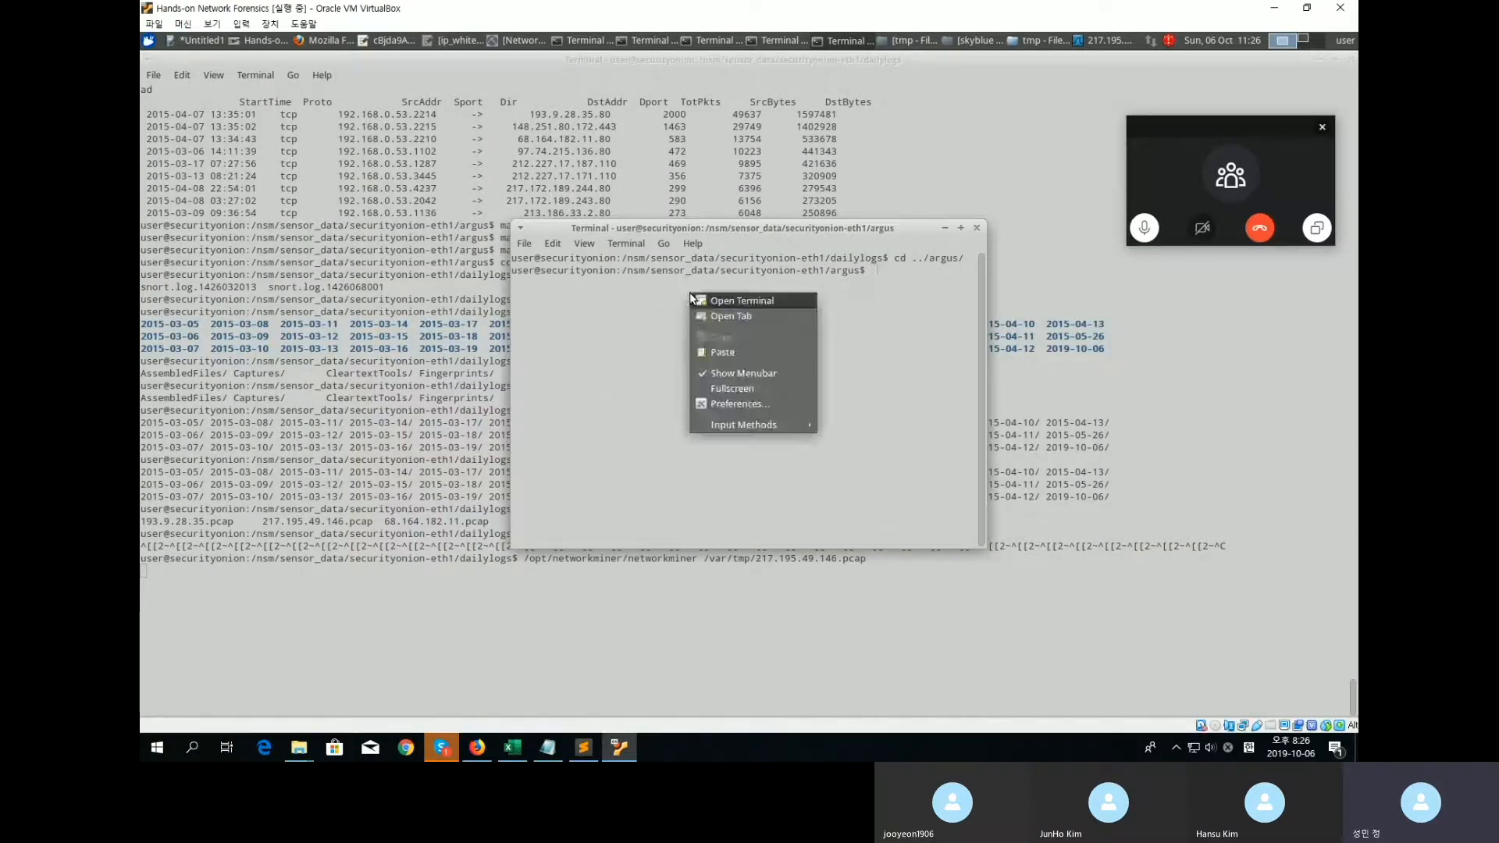
pyautogui.click(746, 348)
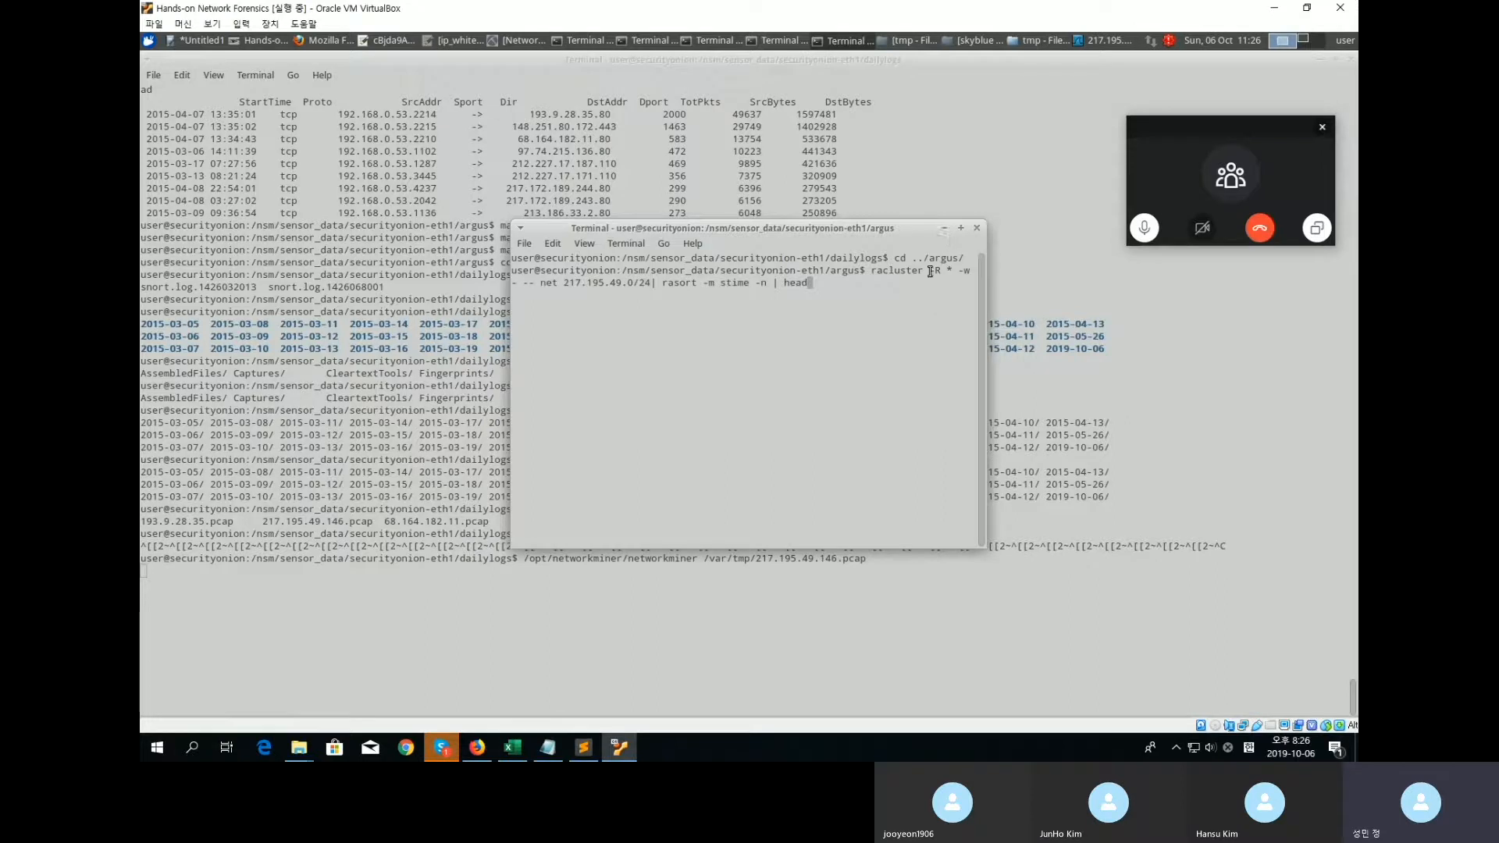
# Shorten the pasted command so it ends in rasort -m stime -, clear the terminal and list the argus directory.
pyautogui.press('BackSpace')
pyautogui.press('BackSpace')
pyautogui.press('BackSpace')
pyautogui.press('BackSpace')
pyautogui.press('BackSpace')
pyautogui.press('BackSpace')
pyautogui.hotkey('ctrl', 'l')
pyautogui.write('ls')
pyautogui.press('Return')
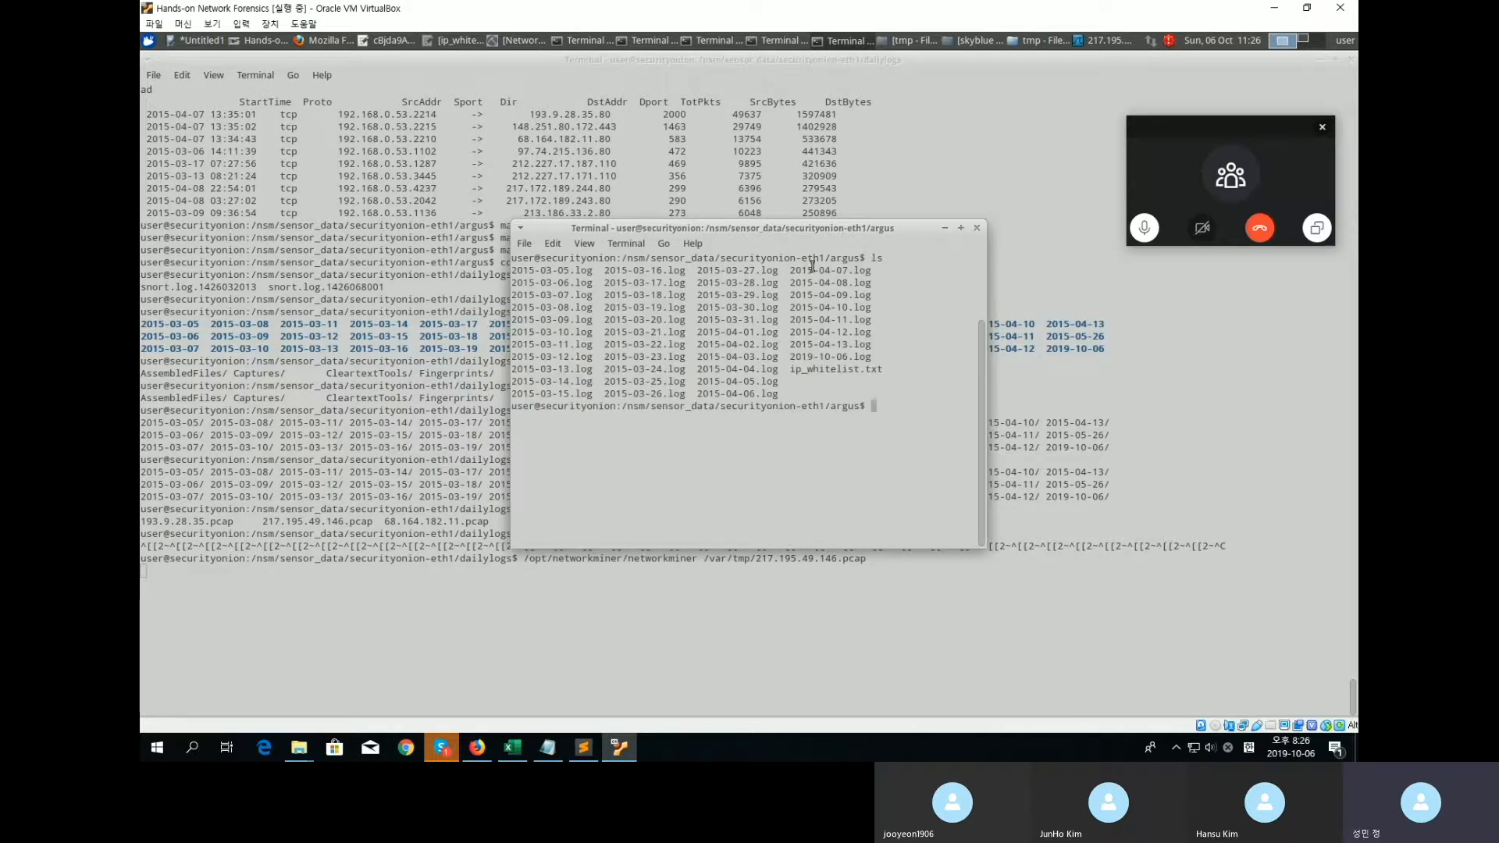
# Recall and run the command racluster -R * -w - -- net 217.195.49.0/24| rasort -m stime -.
pyautogui.press('Up')
pyautogui.press('Up')
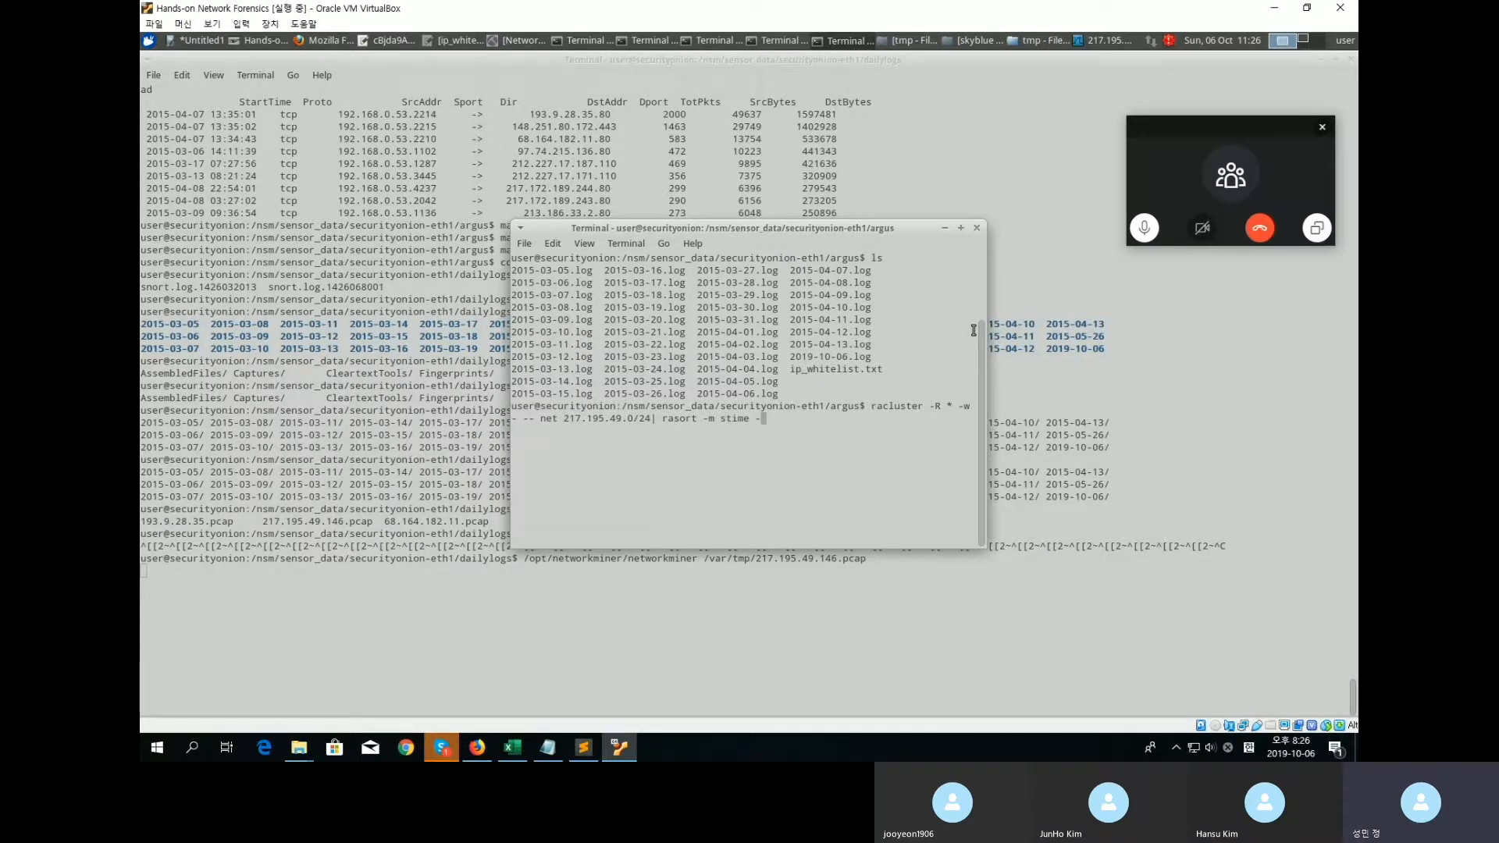
pyautogui.press('Left')
pyautogui.press('Left')
pyautogui.press('Left')
pyautogui.press('Left')
pyautogui.press('Left')
pyautogui.press('Left')
pyautogui.press('Left')
pyautogui.press('Right')
pyautogui.press('Right')
pyautogui.press('Right')
pyautogui.press('Right')
pyautogui.press('Right')
pyautogui.press('Right')
pyautogui.press('Right')
pyautogui.press('Right')
pyautogui.press('Right')
pyautogui.press('Right')
pyautogui.press('Right')
pyautogui.press('Right')
pyautogui.press('Right')
# Maximize the terminal window, rerun the racluster command and look back through its output to the 2015-03-12 records.
pyautogui.click(961, 229)
pyautogui.press('Up')
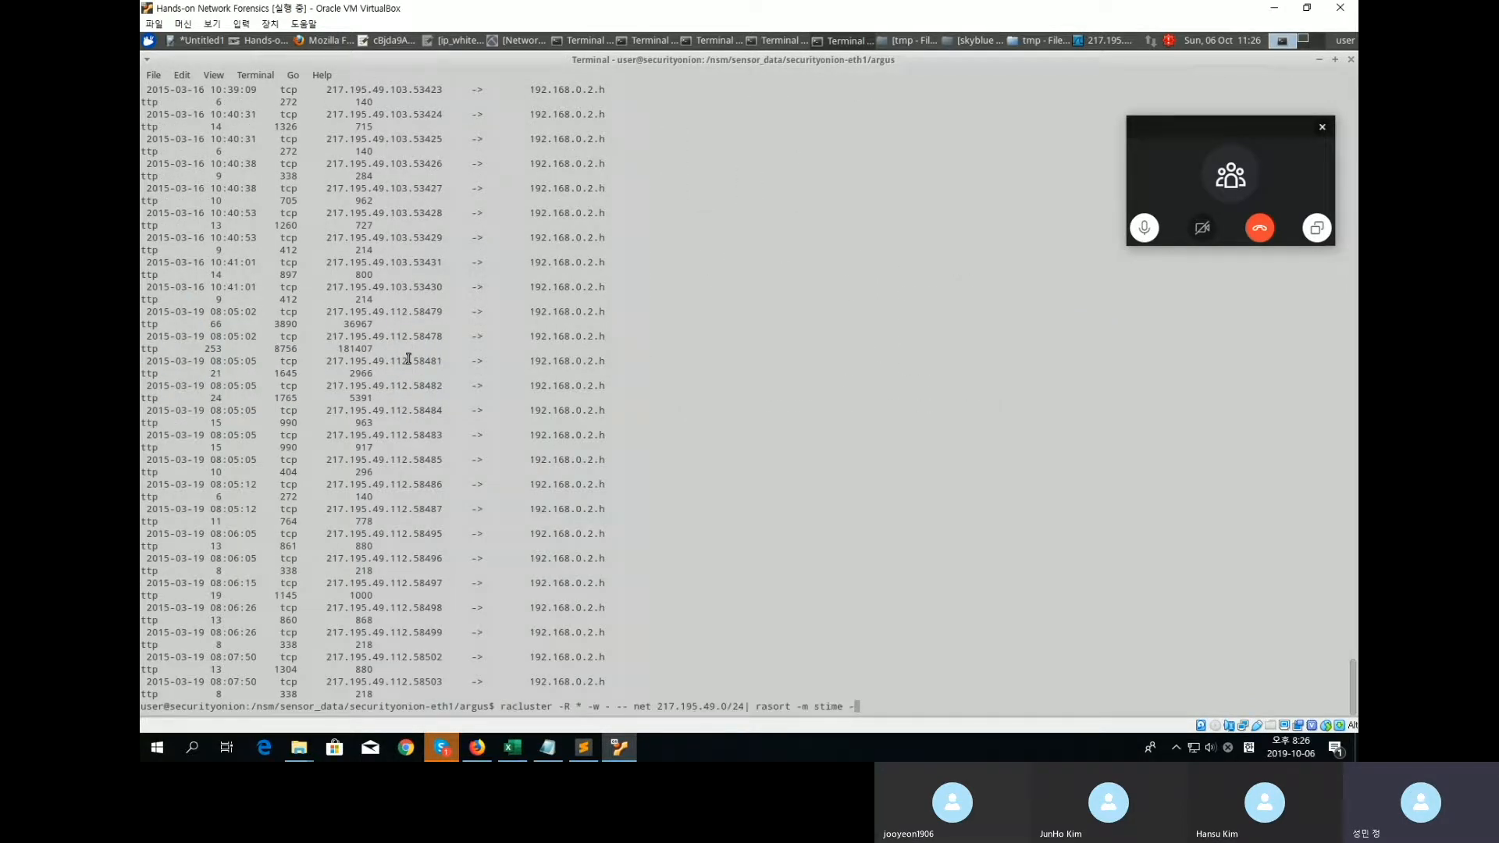
pyautogui.press('Return')
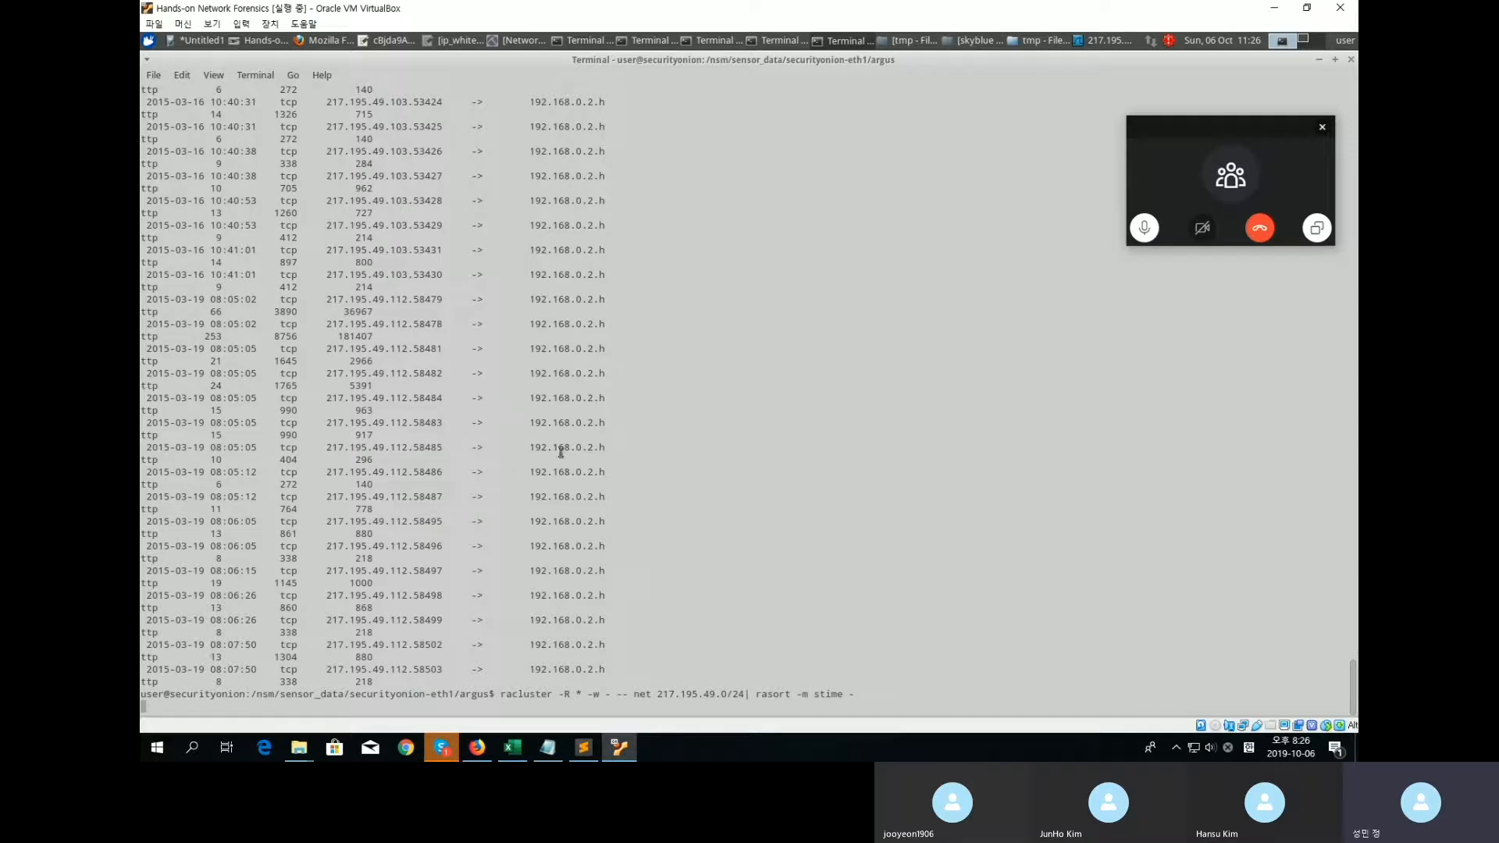
pyautogui.scroll(15, 445, 344)
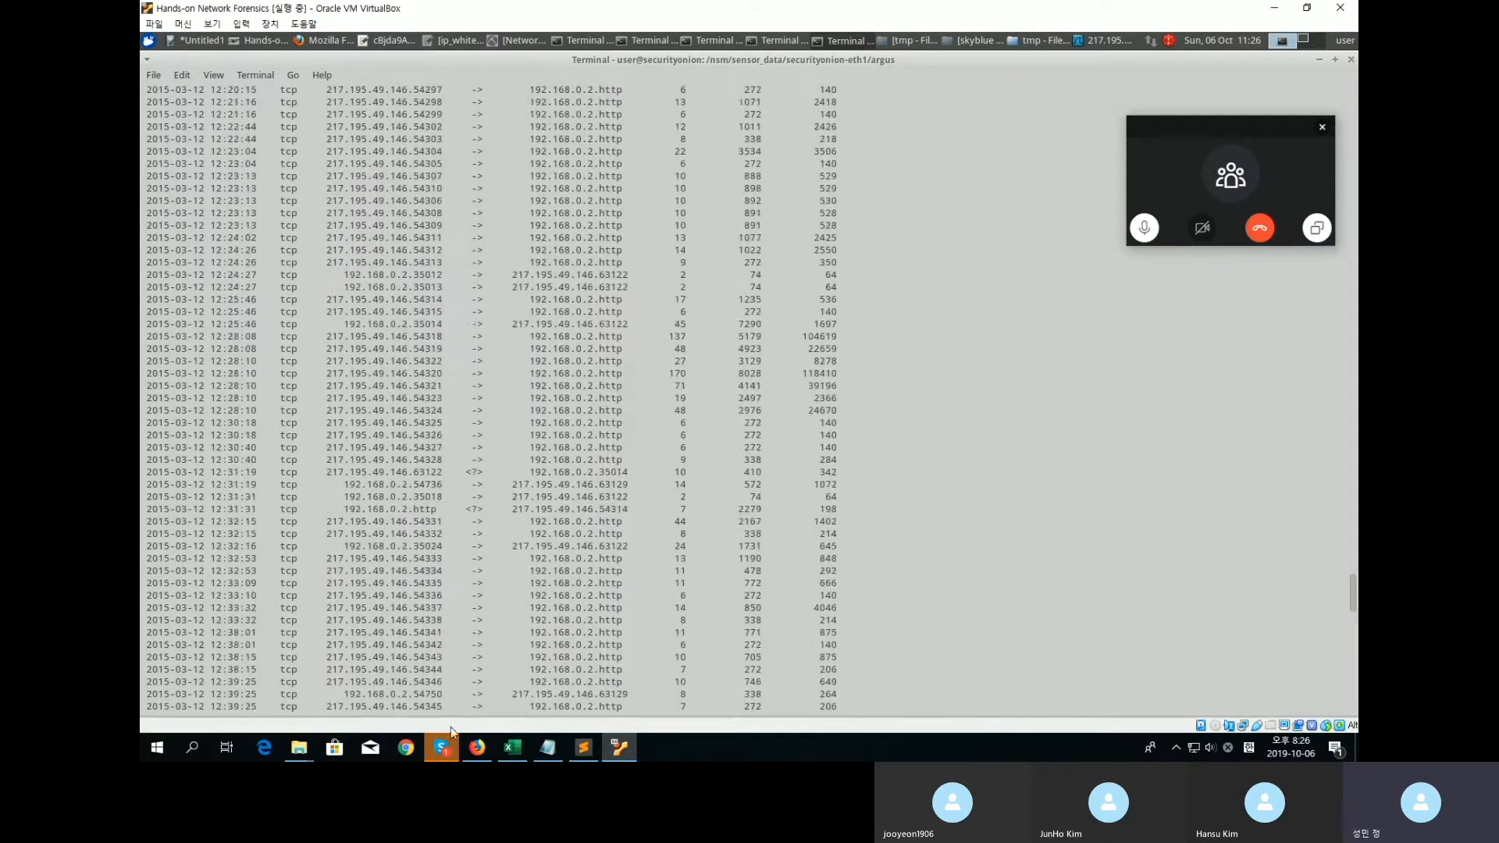
# Switch to the Excel traffic sheet and move the Dport header from cell G1 to F1.
pyautogui.click(519, 750)
pyautogui.click(474, 363)
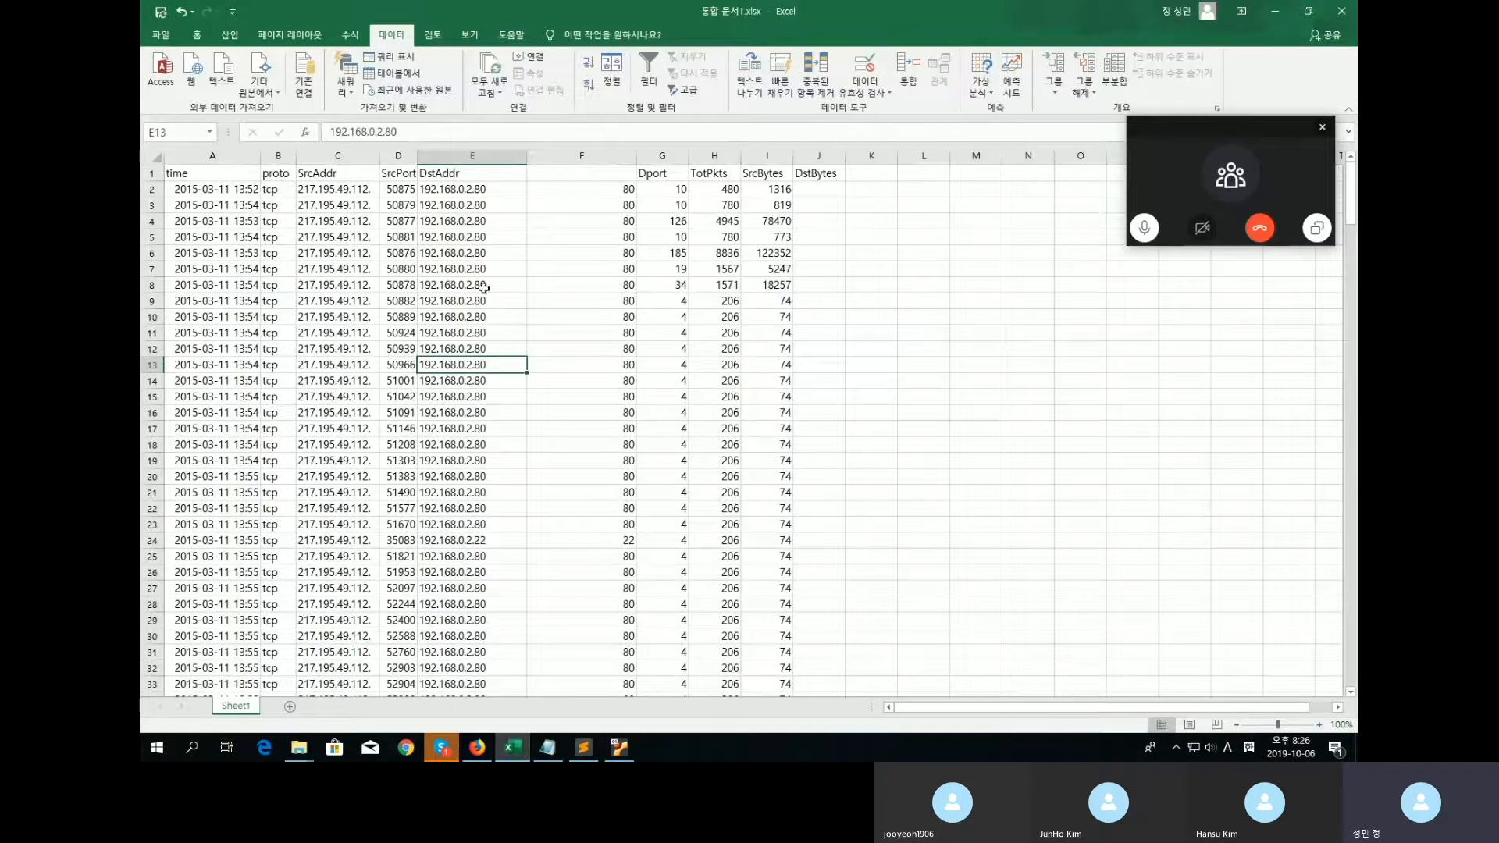
pyautogui.click(502, 173)
pyautogui.scroll(-3, 530, 211)
pyautogui.scroll(3, 534, 208)
pyautogui.click(648, 173)
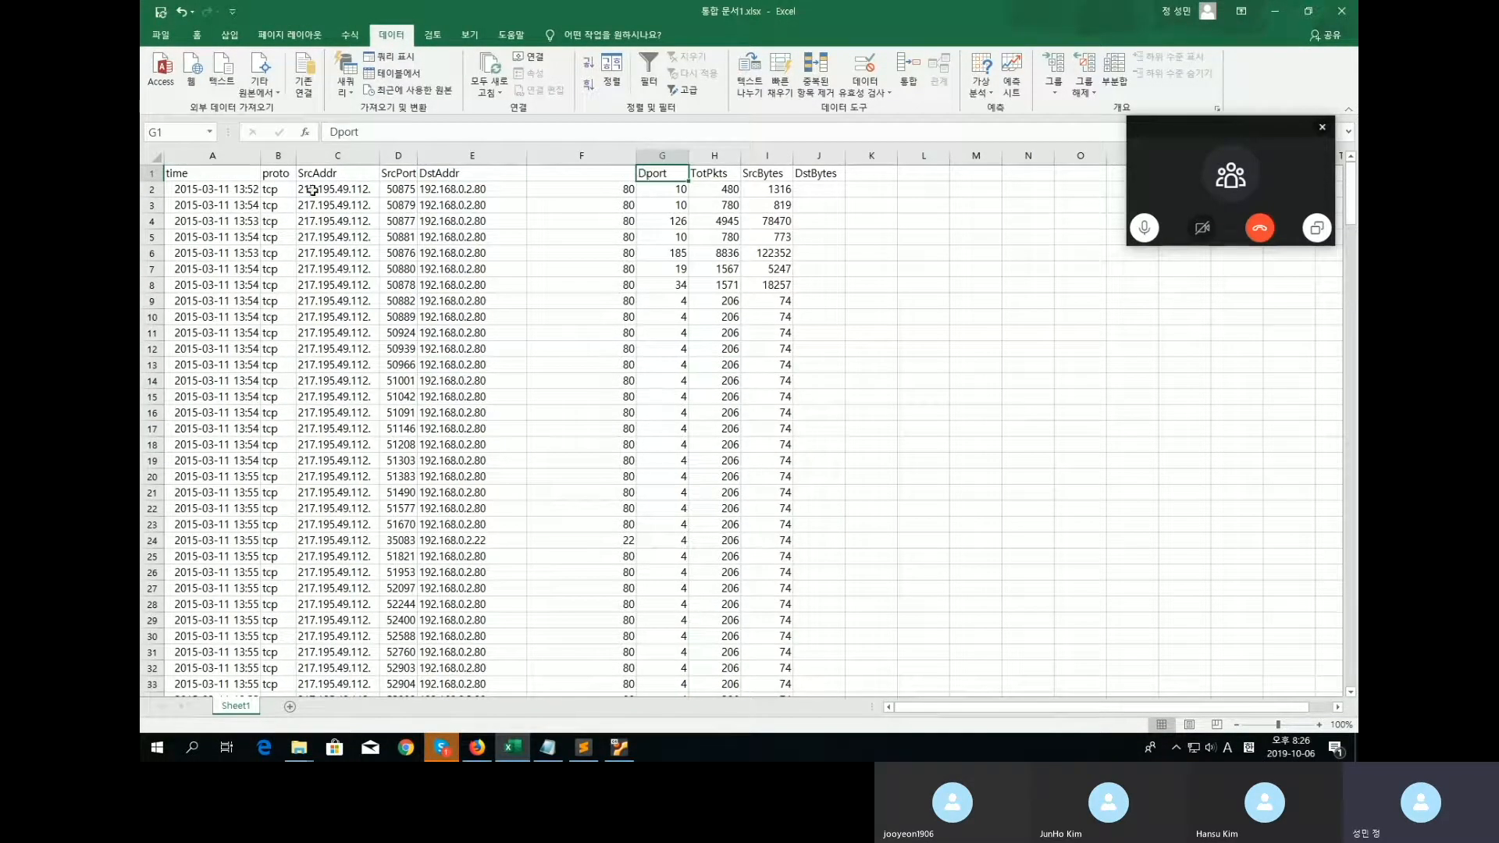
pyautogui.scroll(-3, 429, 260)
pyautogui.scroll(3, 429, 260)
pyautogui.moveTo(637, 176); pyautogui.dragTo(581, 172)
pyautogui.click(641, 177)
pyautogui.click(609, 211)
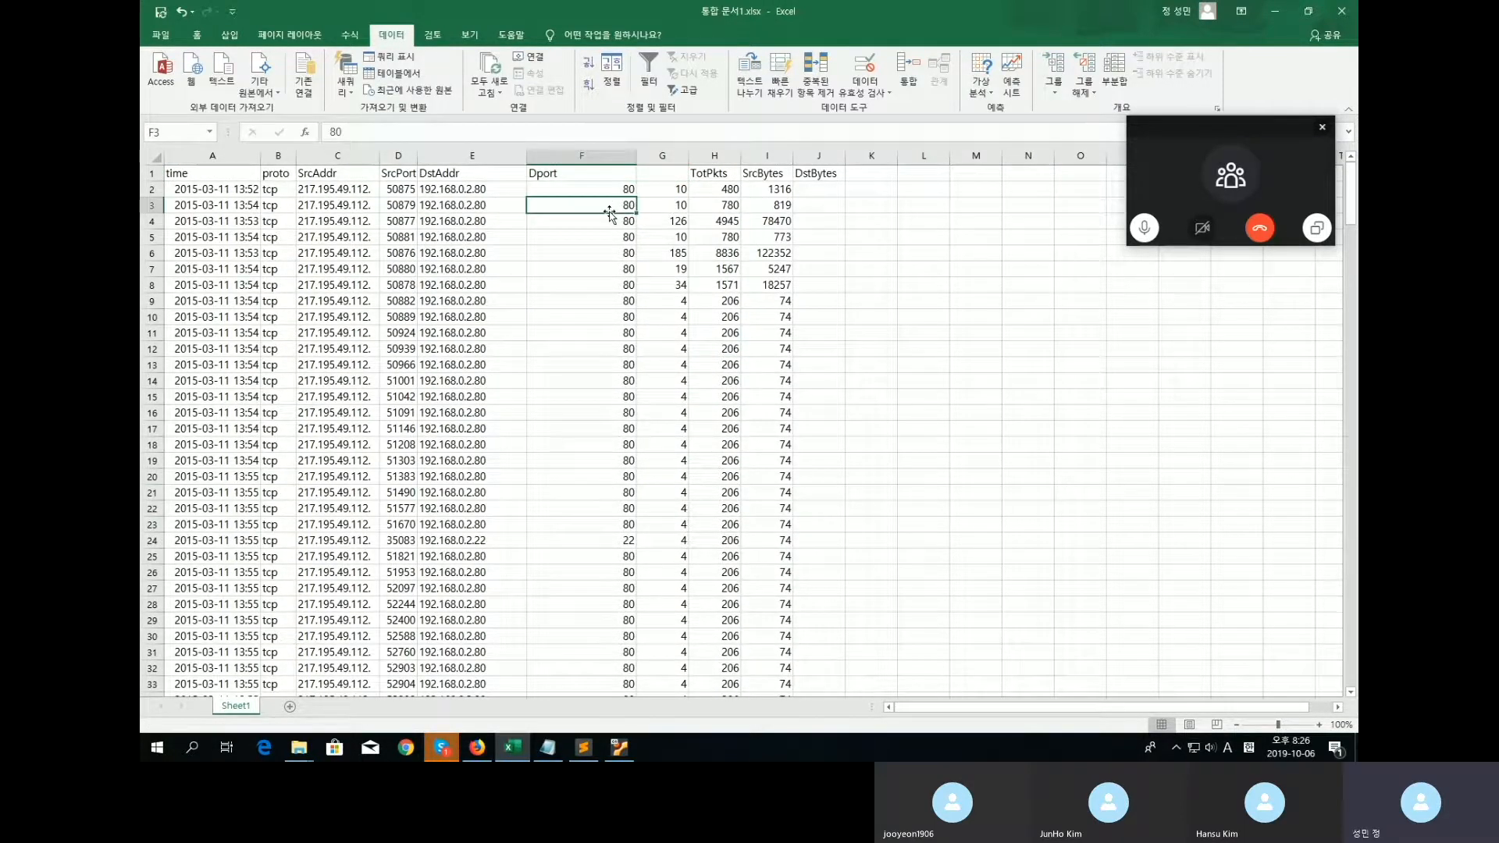
# Check the values under the Dport header and fit the SrcAddr column's width to its contents.
pyautogui.scroll(-3, 609, 212)
pyautogui.scroll(-6, 612, 215)
pyautogui.scroll(9, 578, 222)
pyautogui.click(601, 179)
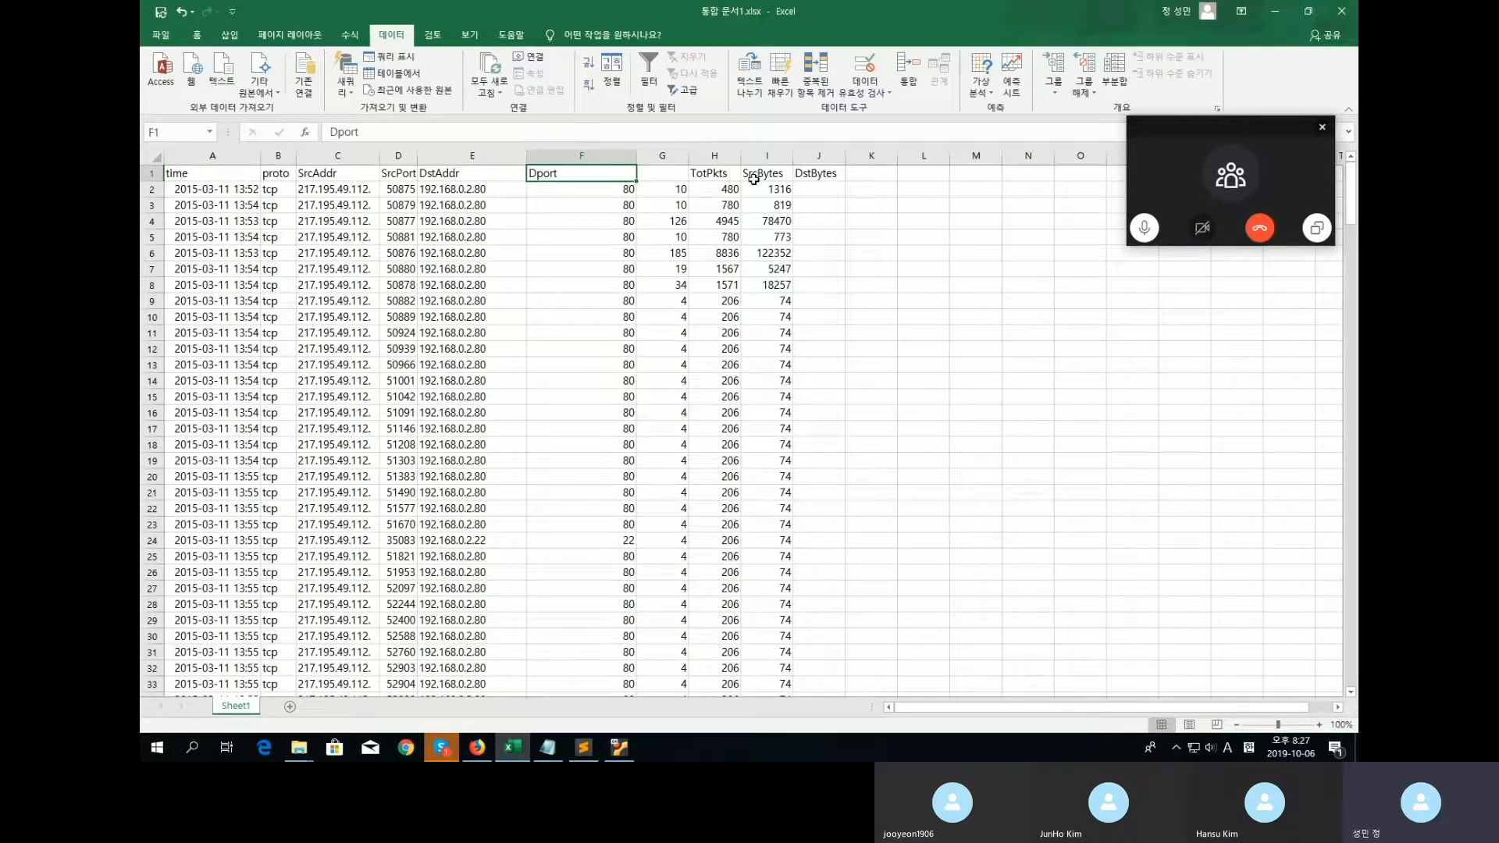
pyautogui.doubleClick(379, 157)
pyautogui.click(406, 189)
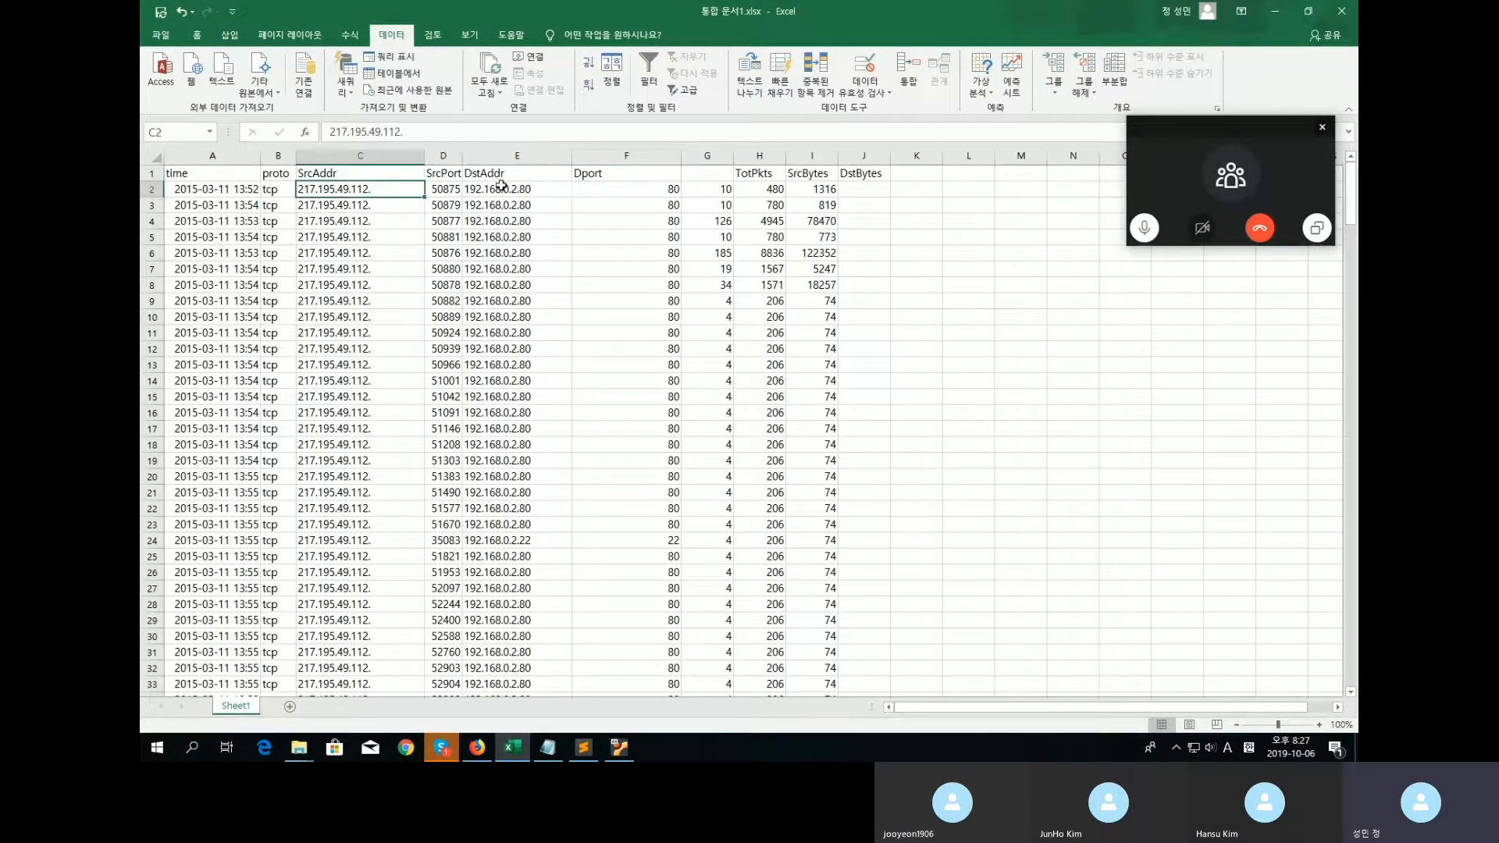
# Turn on filtering for the header row and check the distinct ports in the Dport filter list.
pyautogui.scroll(-4, 591, 357)
pyautogui.scroll(-6, 592, 357)
pyautogui.scroll(2, 587, 360)
pyautogui.scroll(8, 593, 328)
pyautogui.click(644, 176)
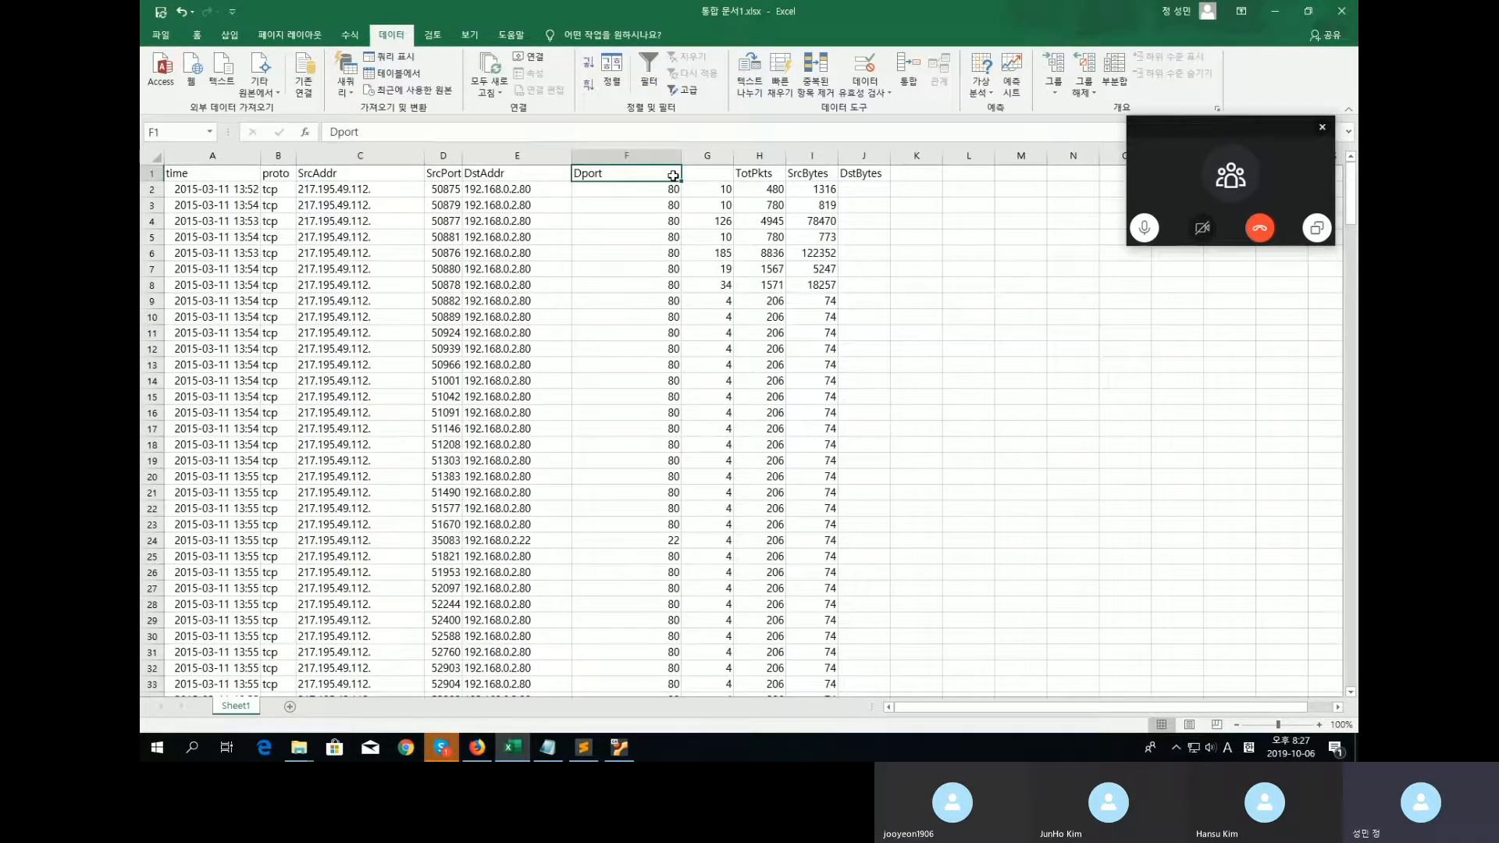
pyautogui.hotkey('ctrl', 'shift', 'l')
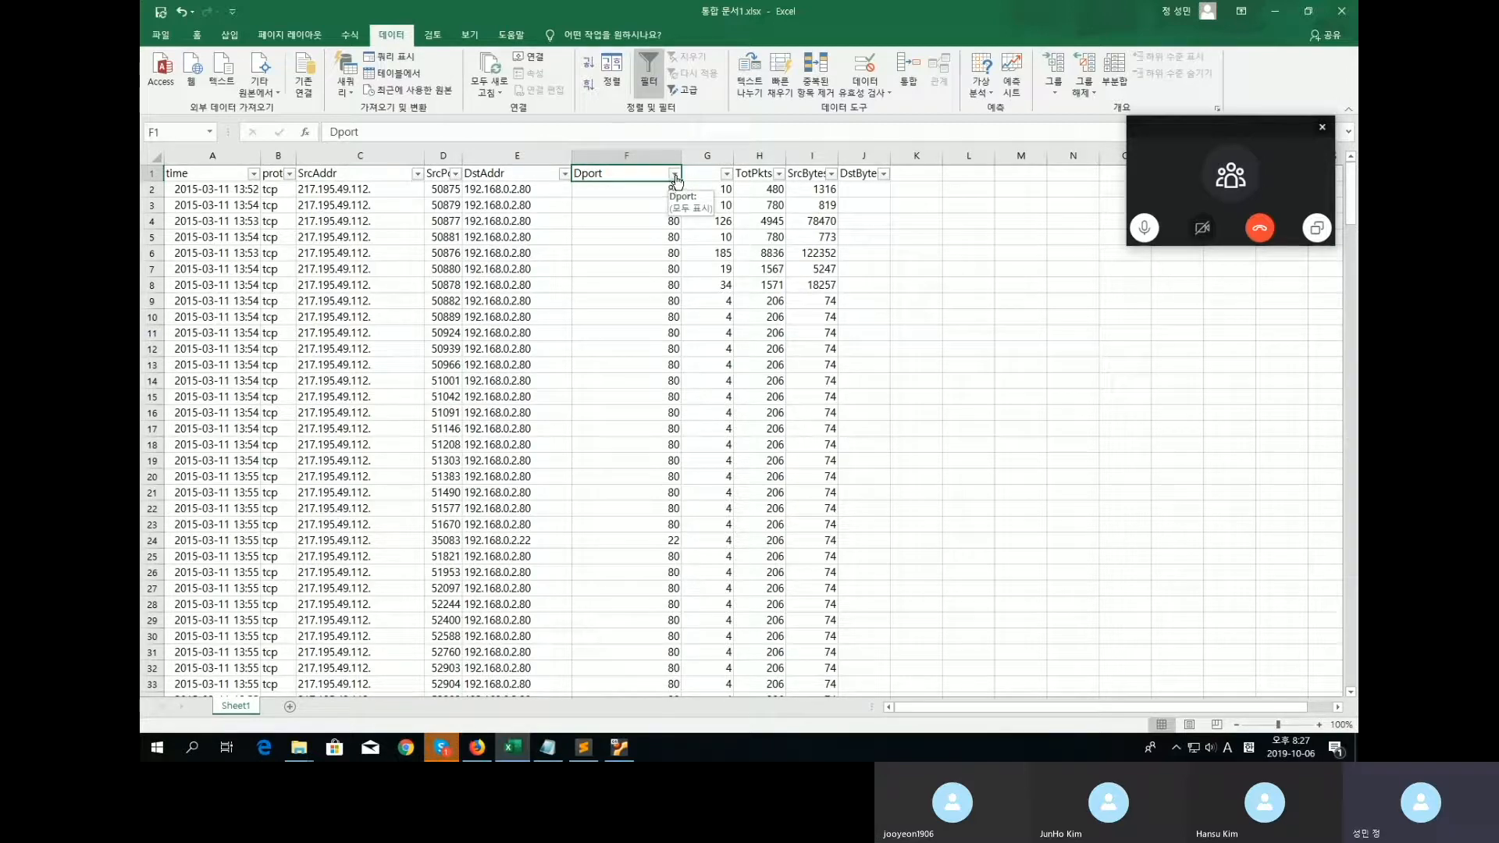
pyautogui.click(674, 175)
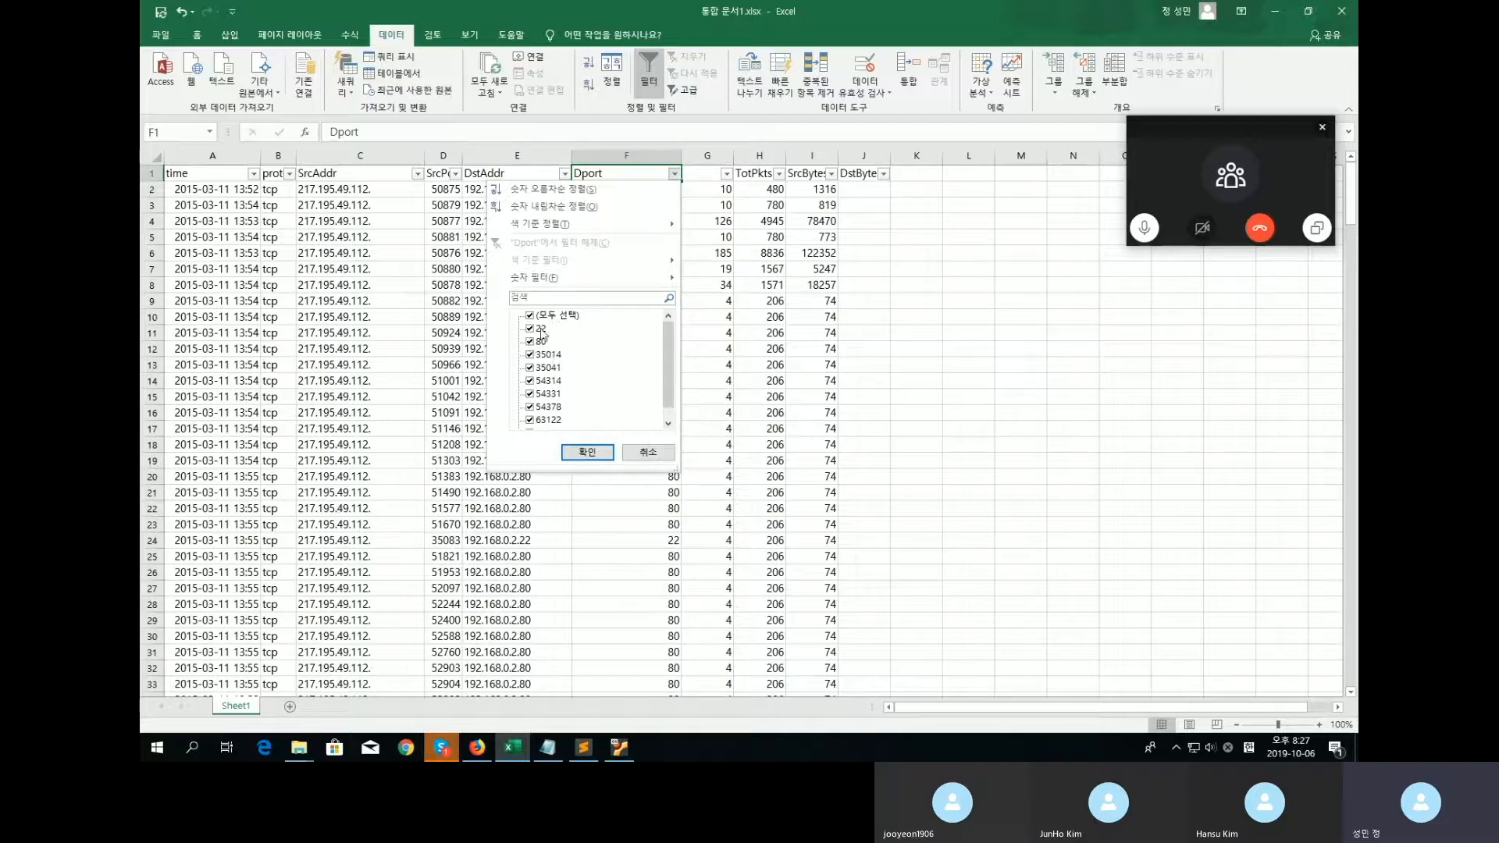
pyautogui.click(647, 453)
# Examine the 2015-03-12 records for flows with destination port 63129, including rows 153, 167 and 175 to 178.
pyautogui.click(593, 384)
pyautogui.scroll(-16, 610, 398)
pyautogui.scroll(-20, 610, 398)
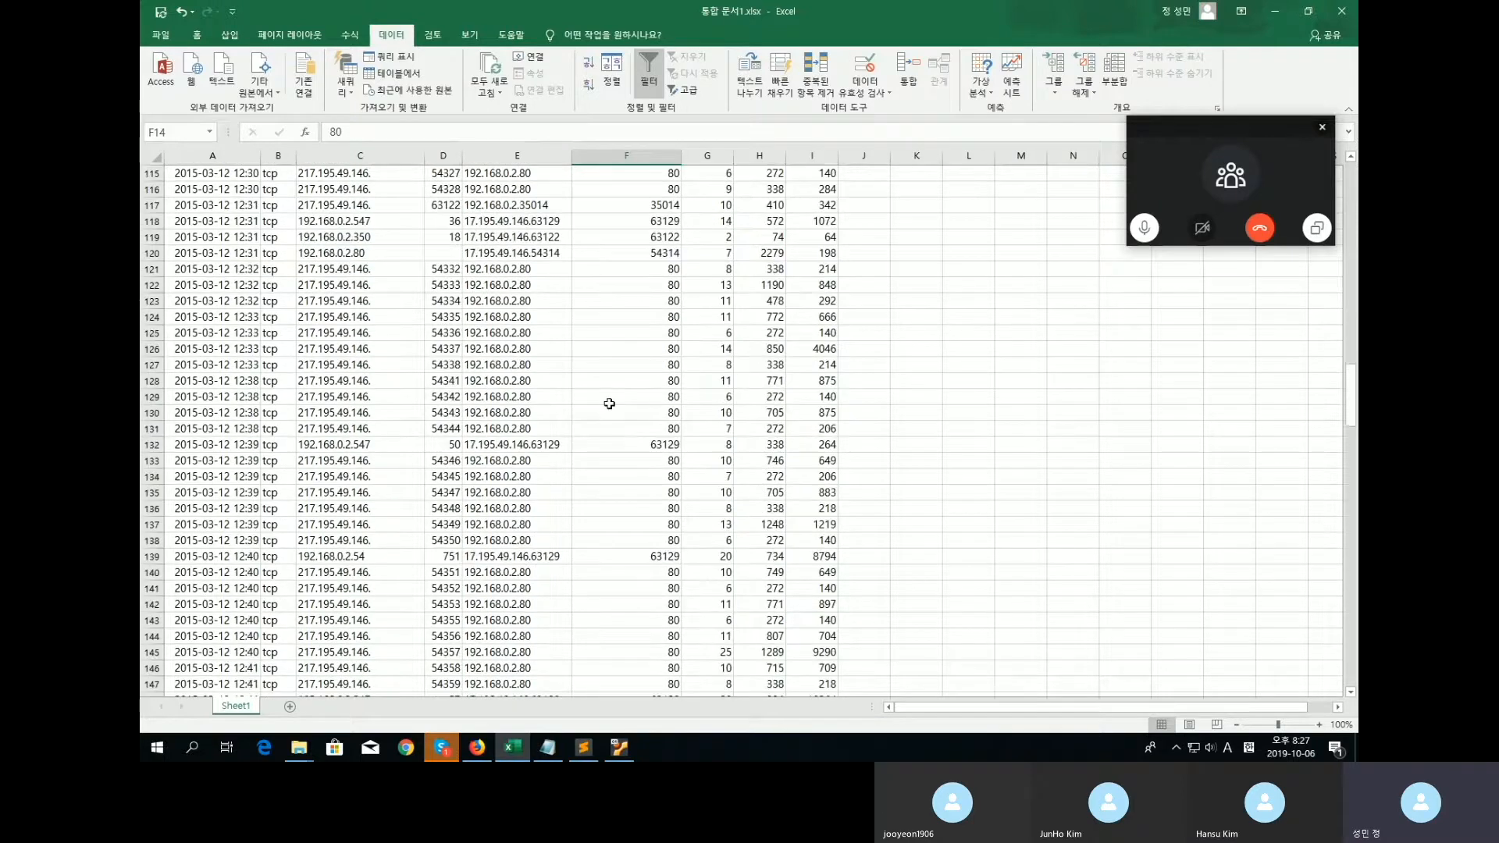
pyautogui.click(610, 396)
pyautogui.click(618, 460)
pyautogui.click(625, 443)
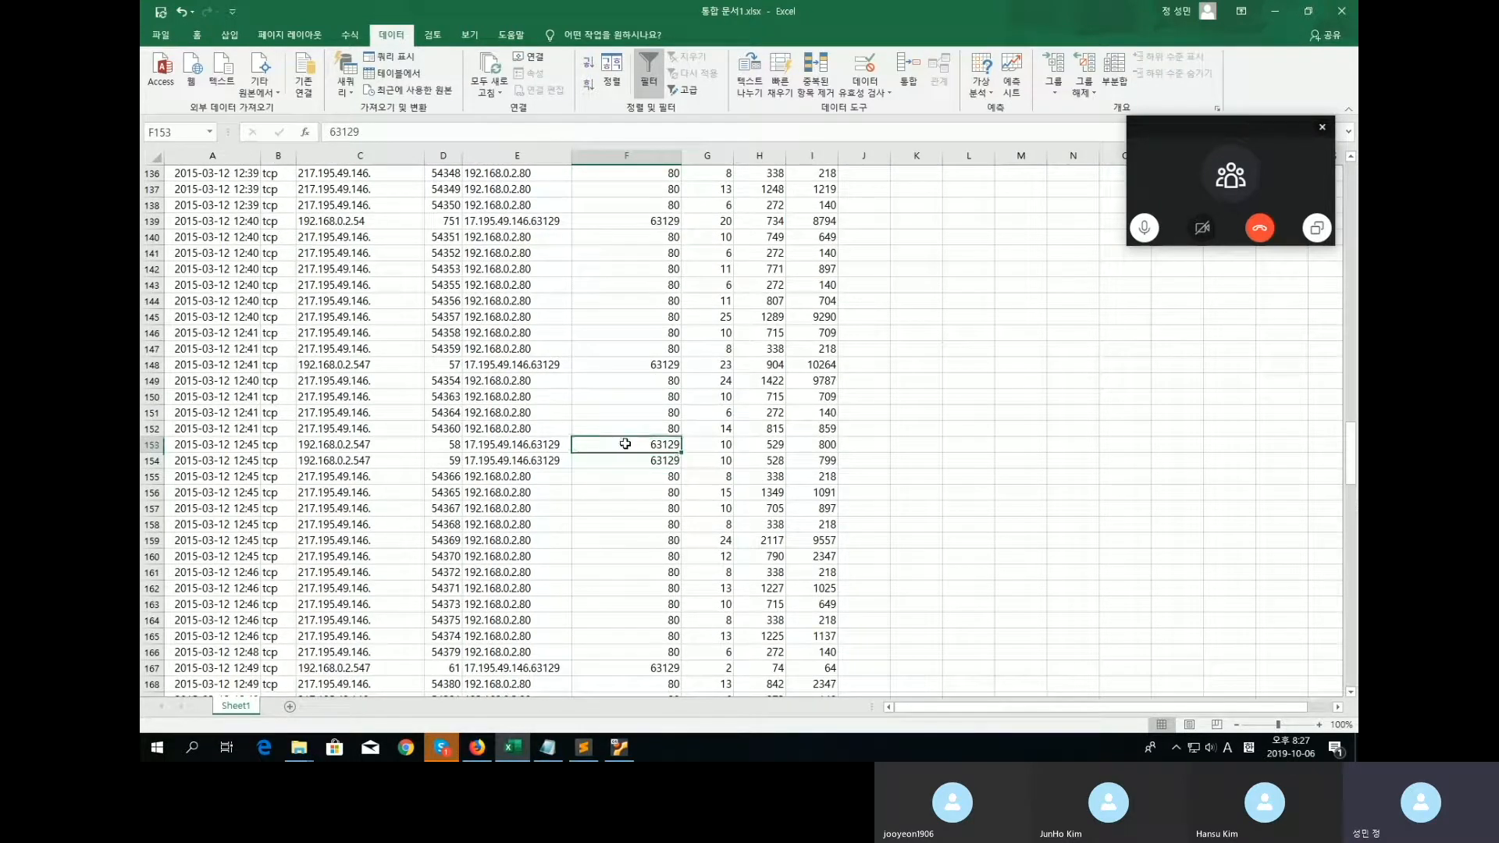
pyautogui.hotkey('shift', 'Down')
pyautogui.hotkey('shift', 'Down')
pyautogui.click(640, 446)
pyautogui.scroll(-4, 643, 453)
pyautogui.click(655, 460)
pyautogui.click(668, 475)
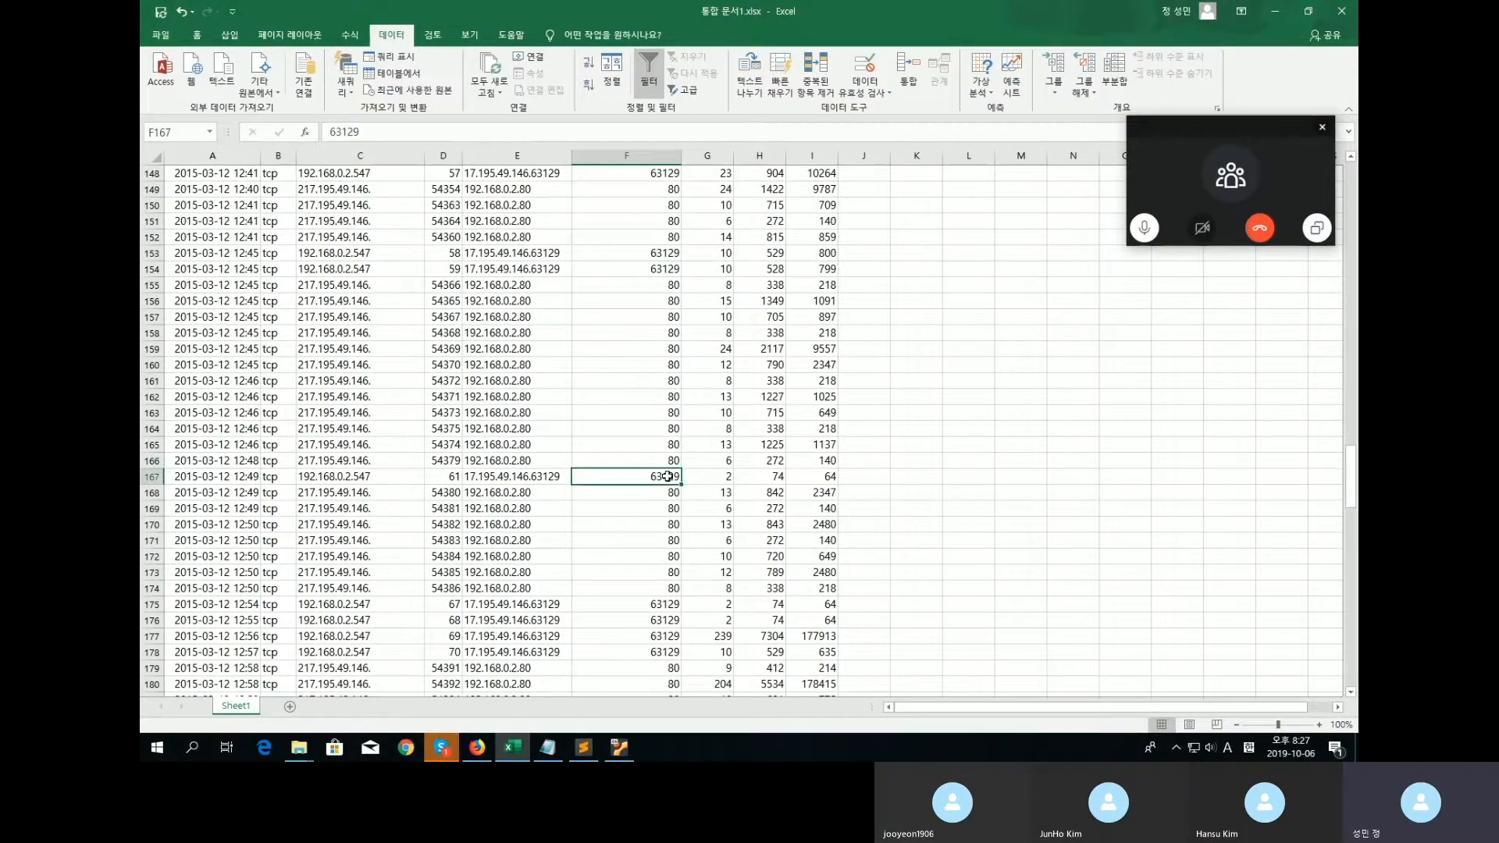
pyautogui.scroll(-6, 667, 475)
pyautogui.moveTo(654, 317); pyautogui.dragTo(653, 364)
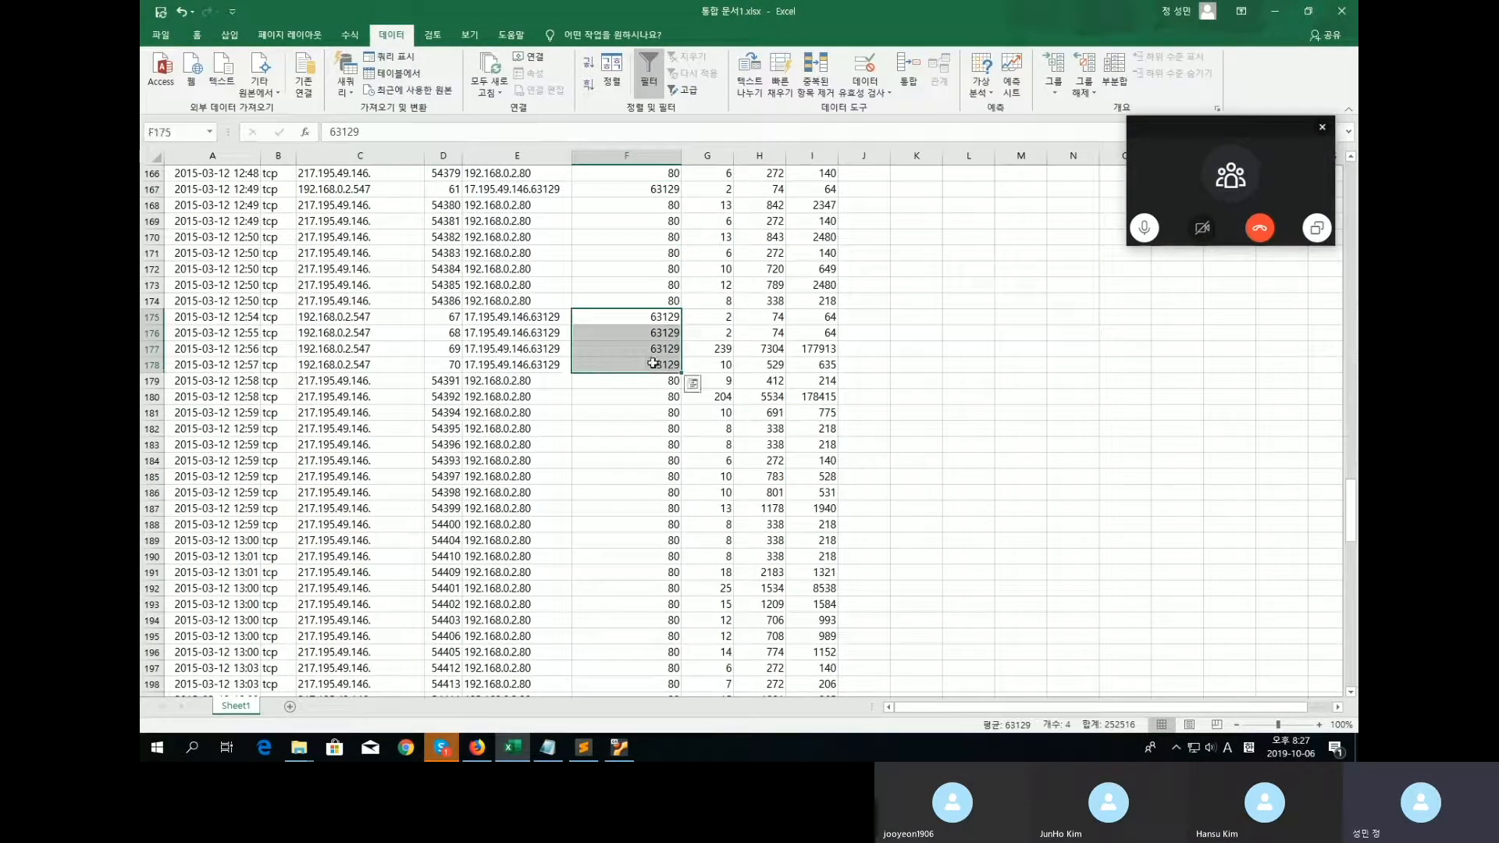
pyautogui.scroll(-5, 664, 431)
pyautogui.scroll(20, 659, 433)
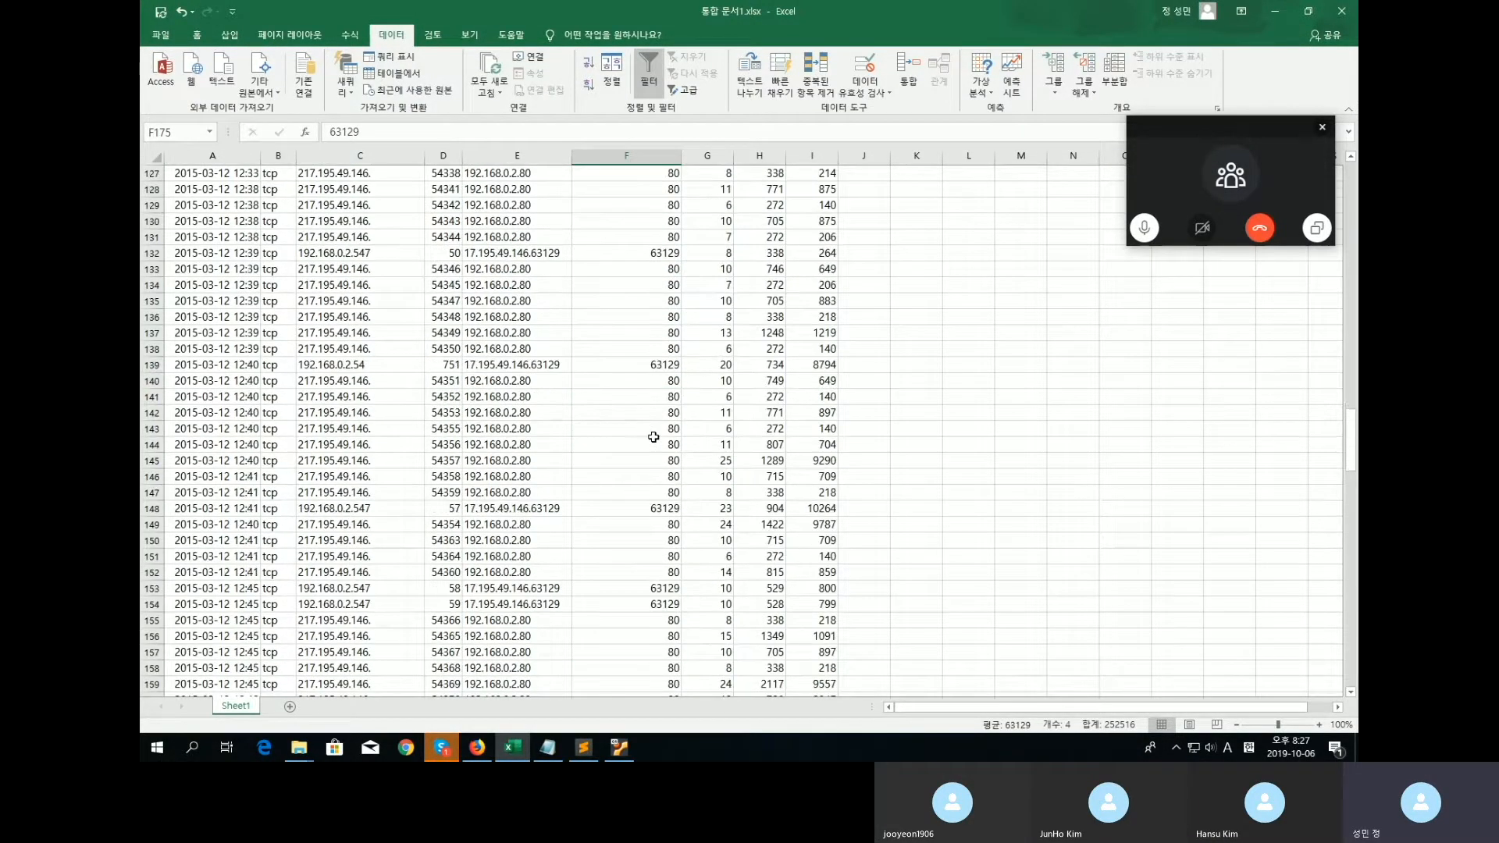
pyautogui.scroll(20, 652, 422)
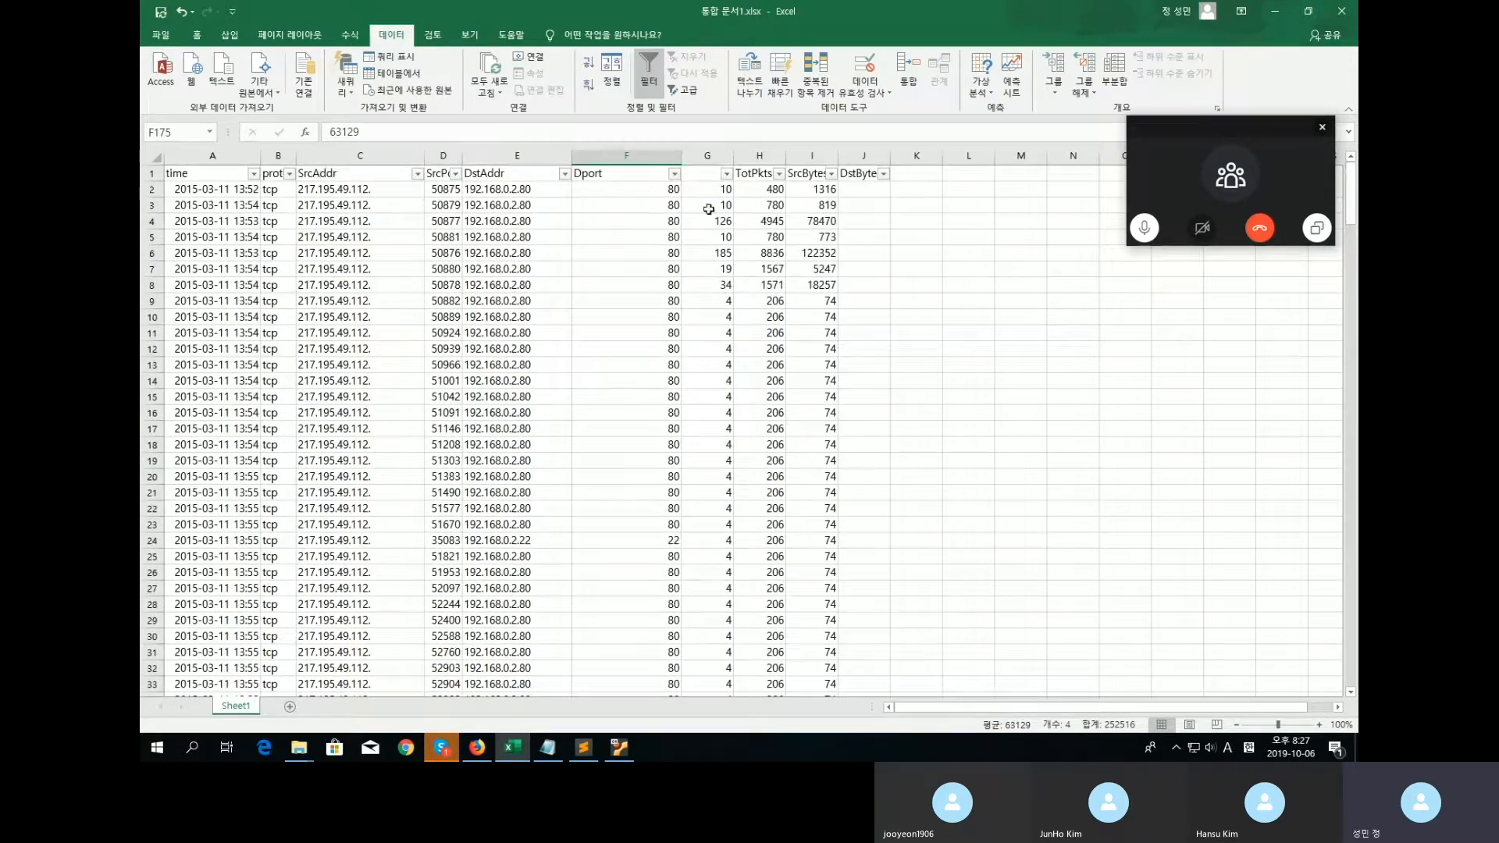
# Review the full list of distinct Dport values through to 63129 without applying a filter.
pyautogui.click(674, 174)
pyautogui.scroll(-2, 670, 375)
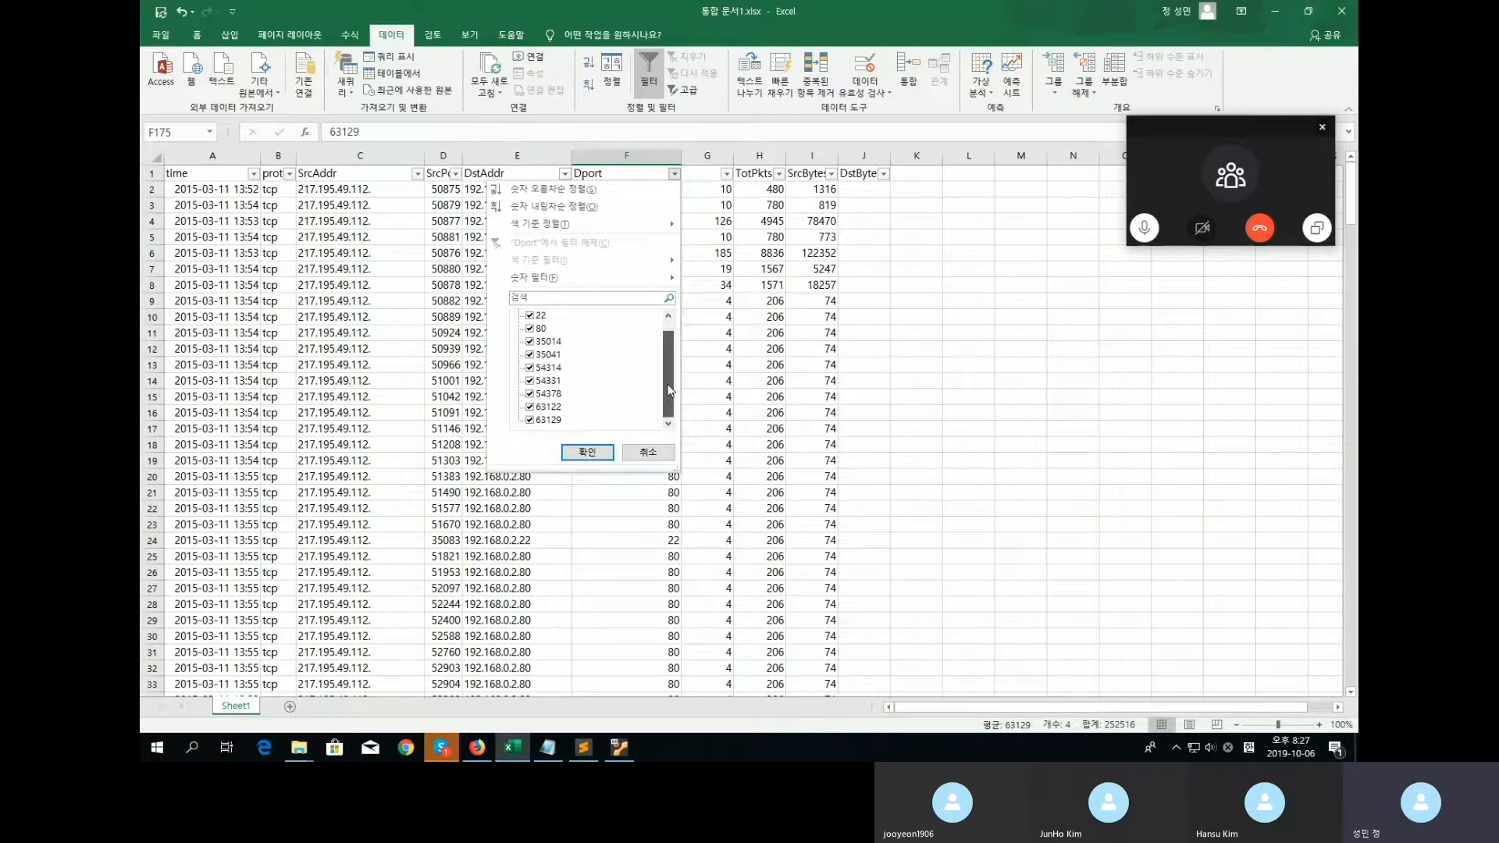
pyautogui.moveTo(663, 381); pyautogui.dragTo(664, 370)
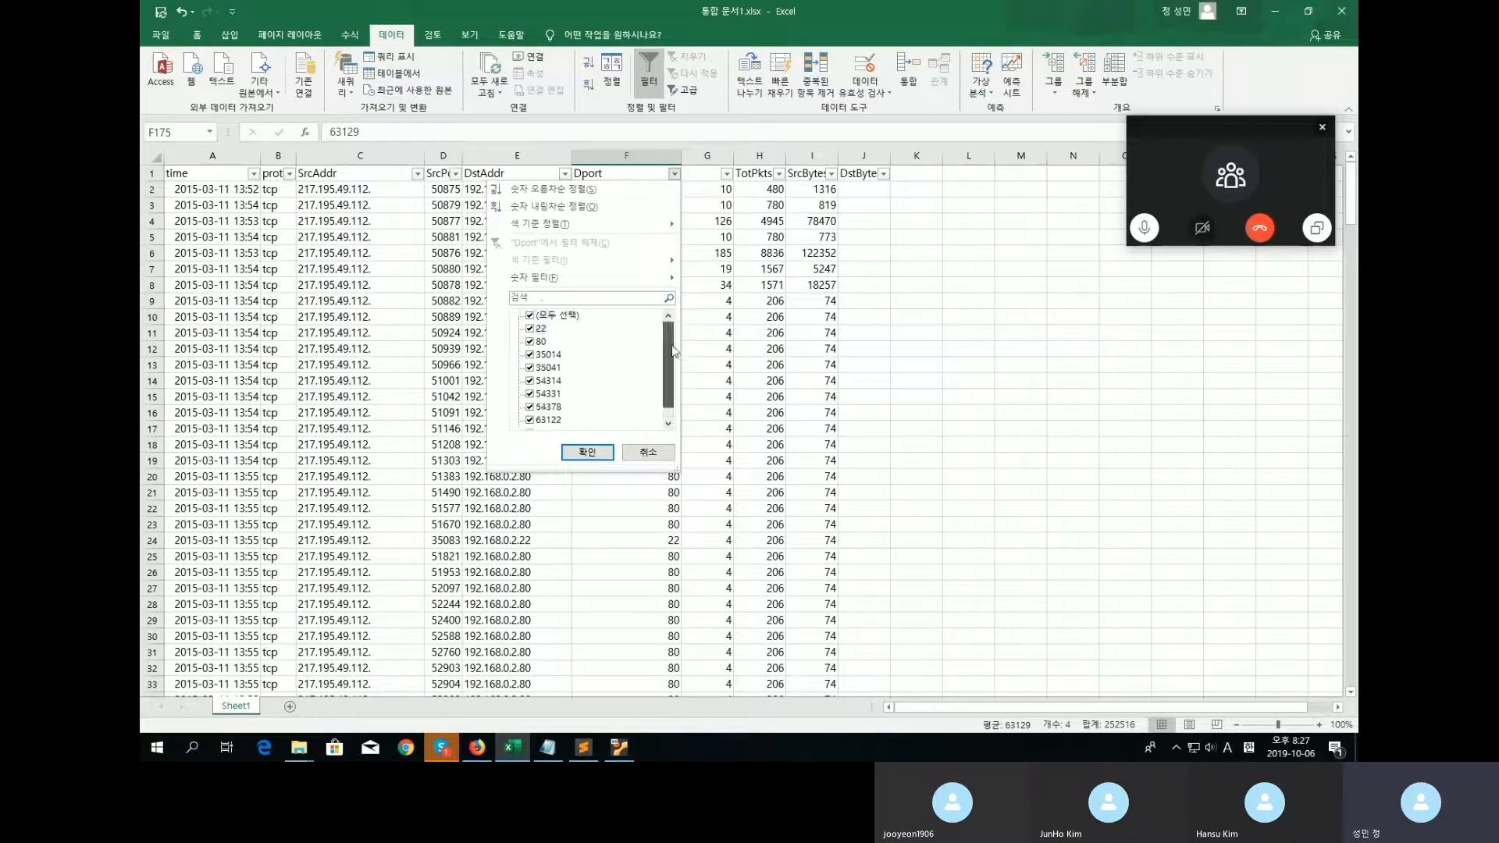
pyautogui.click(648, 452)
# Look through the Dport column down to the 2015-03-19 records and return to the header row.
pyautogui.click(636, 445)
pyautogui.scroll(-13, 640, 449)
pyautogui.scroll(-20, 644, 453)
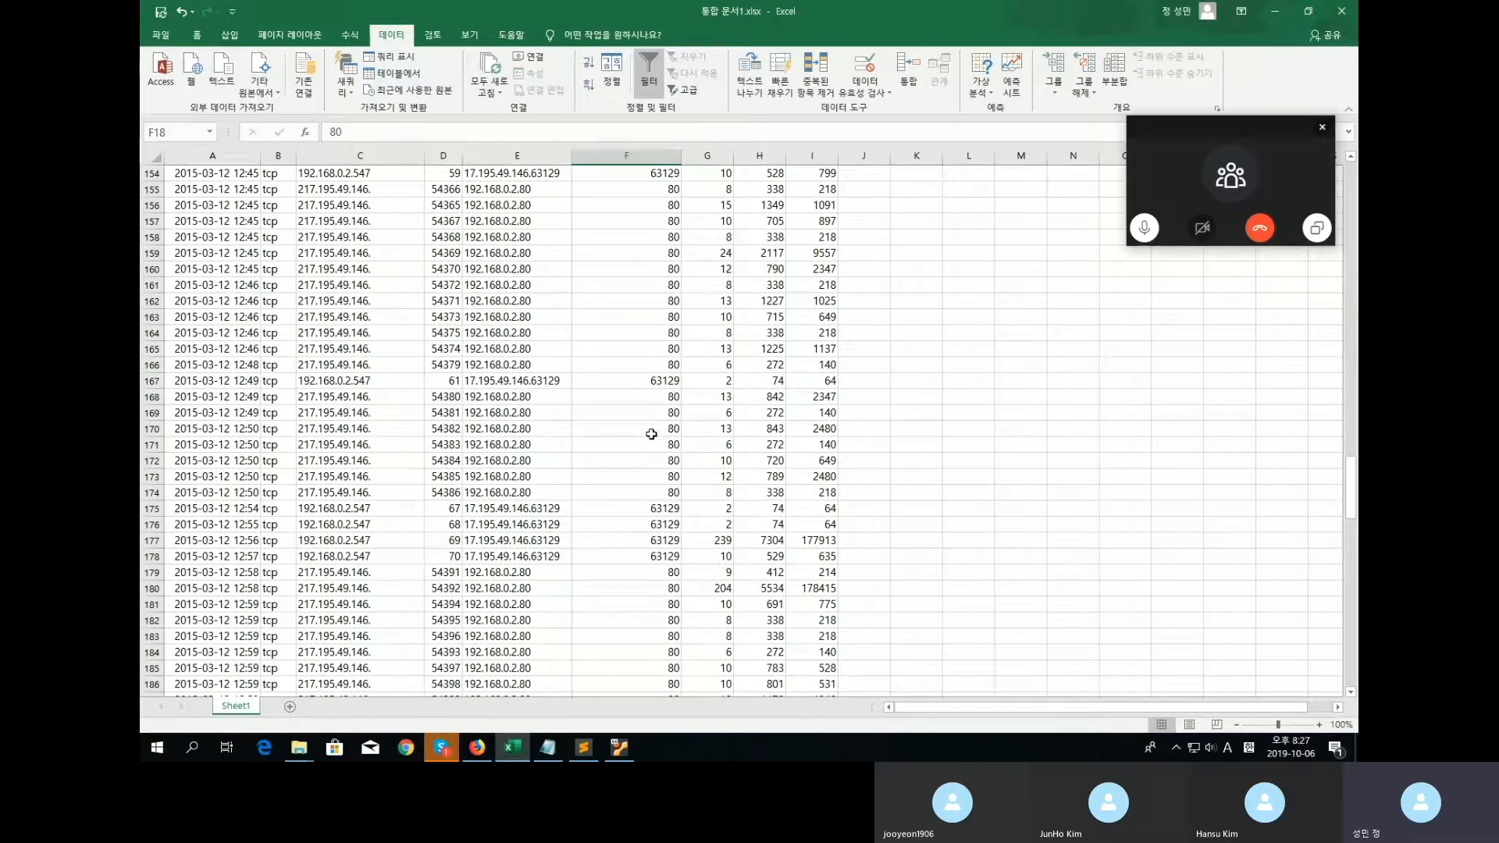
pyautogui.scroll(-20, 651, 434)
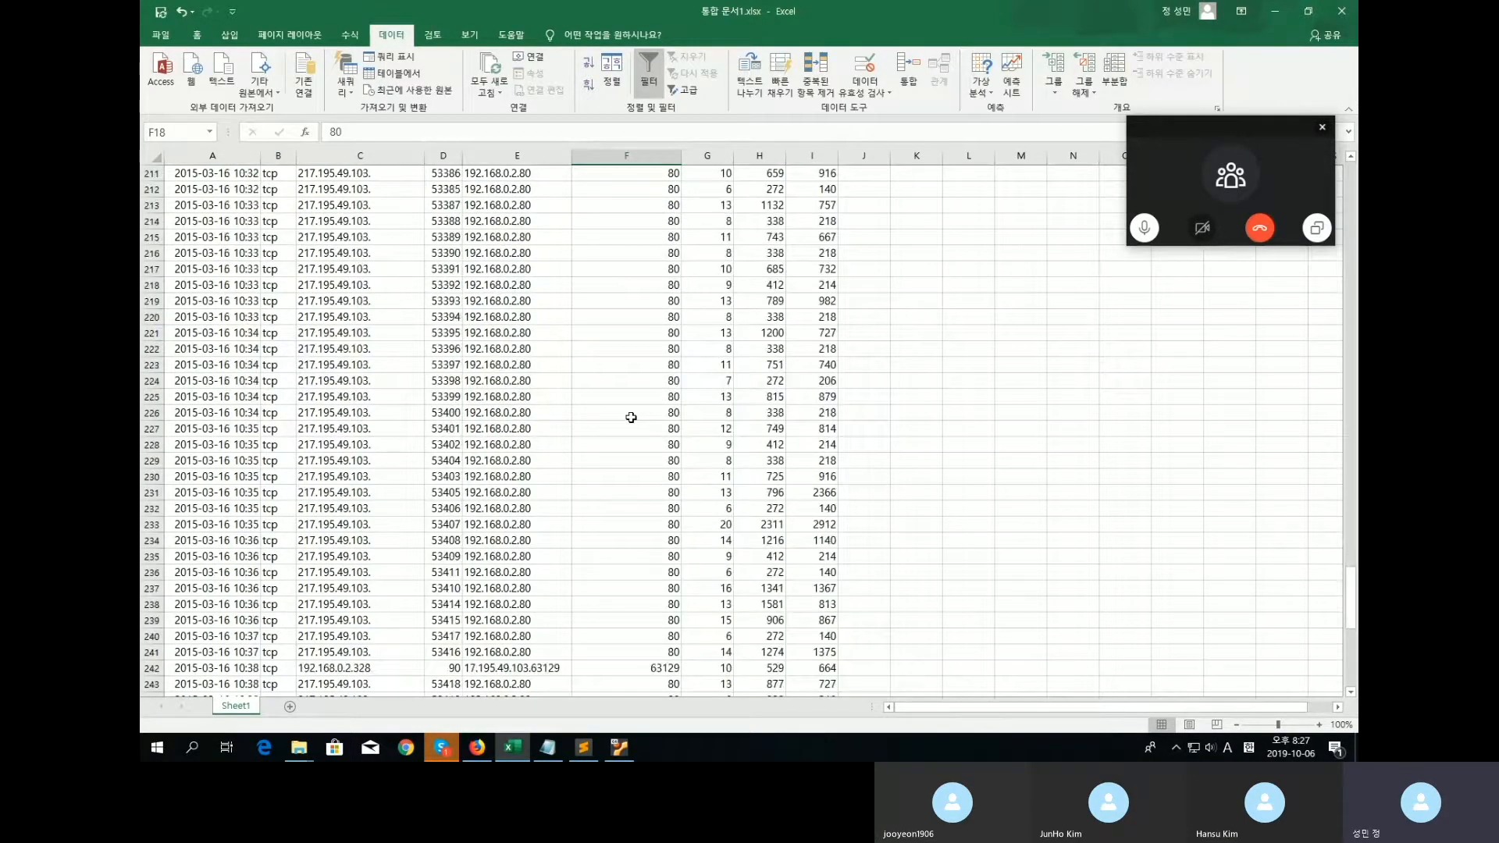
pyautogui.scroll(-6, 631, 417)
pyautogui.scroll(10, 634, 421)
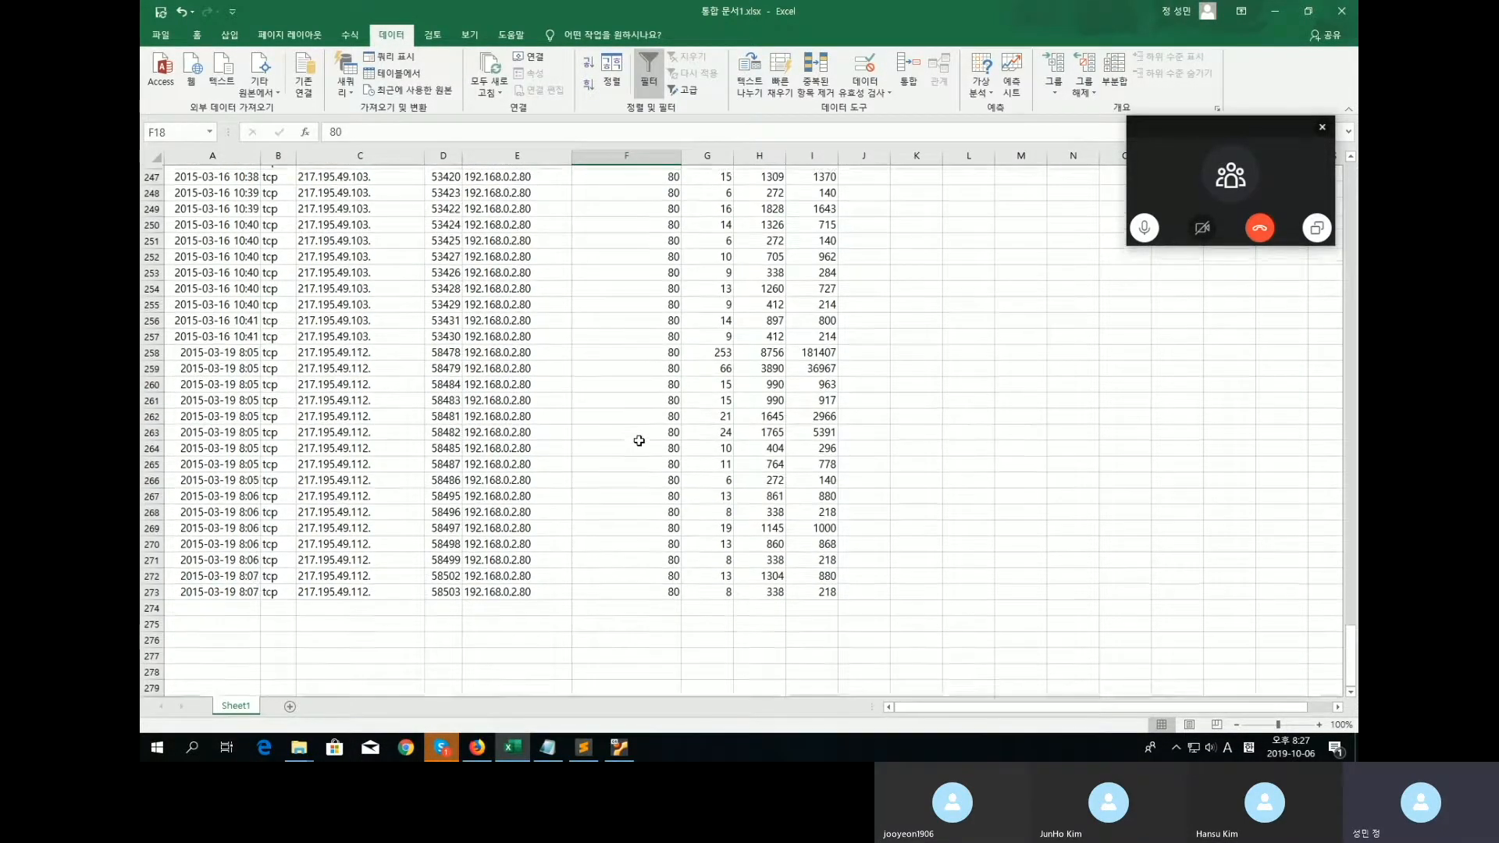
pyautogui.scroll(20, 643, 443)
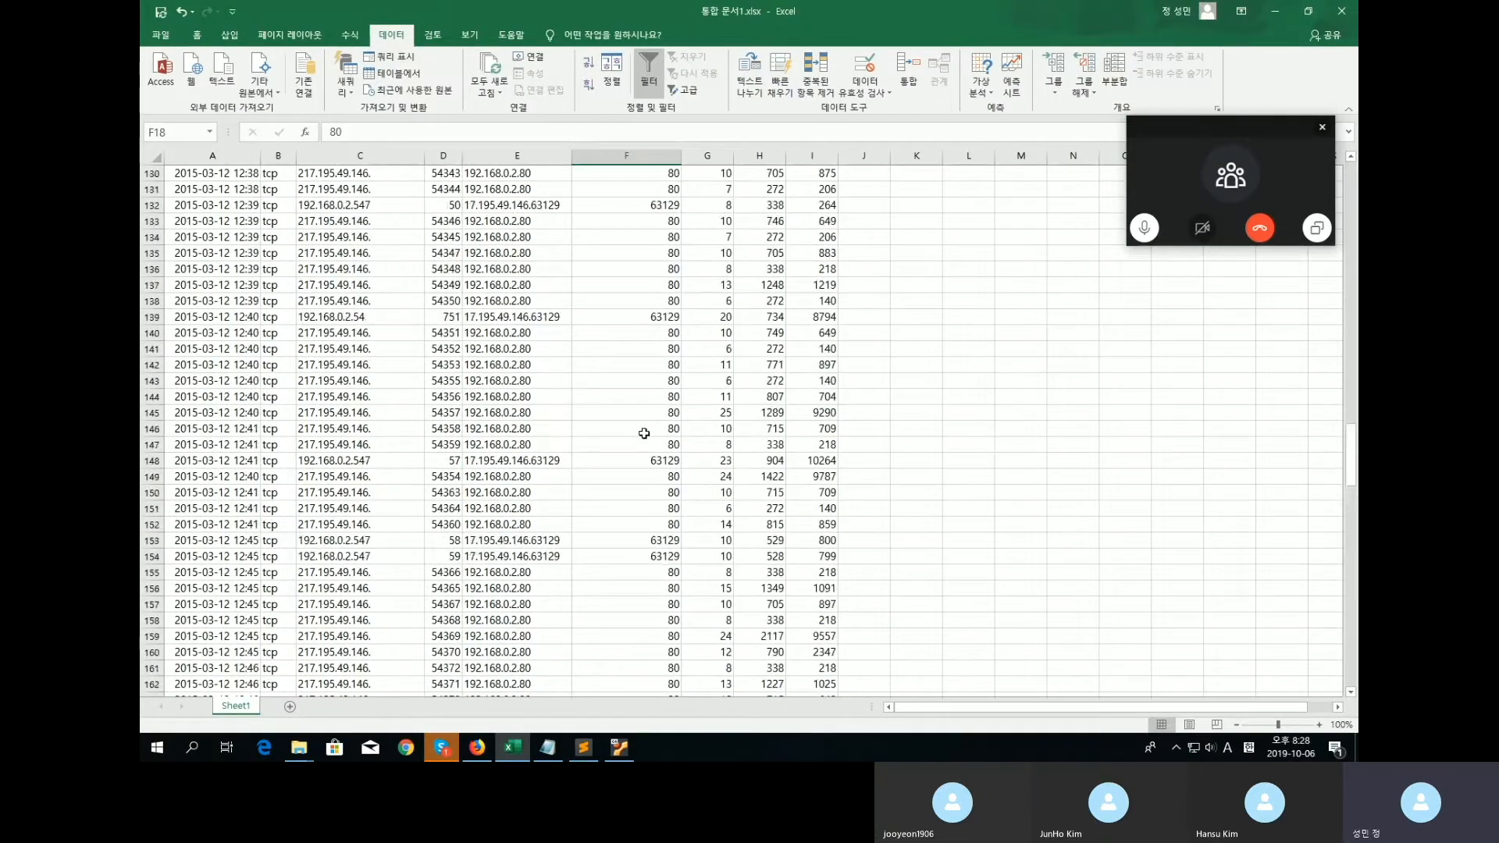
pyautogui.scroll(20, 676, 323)
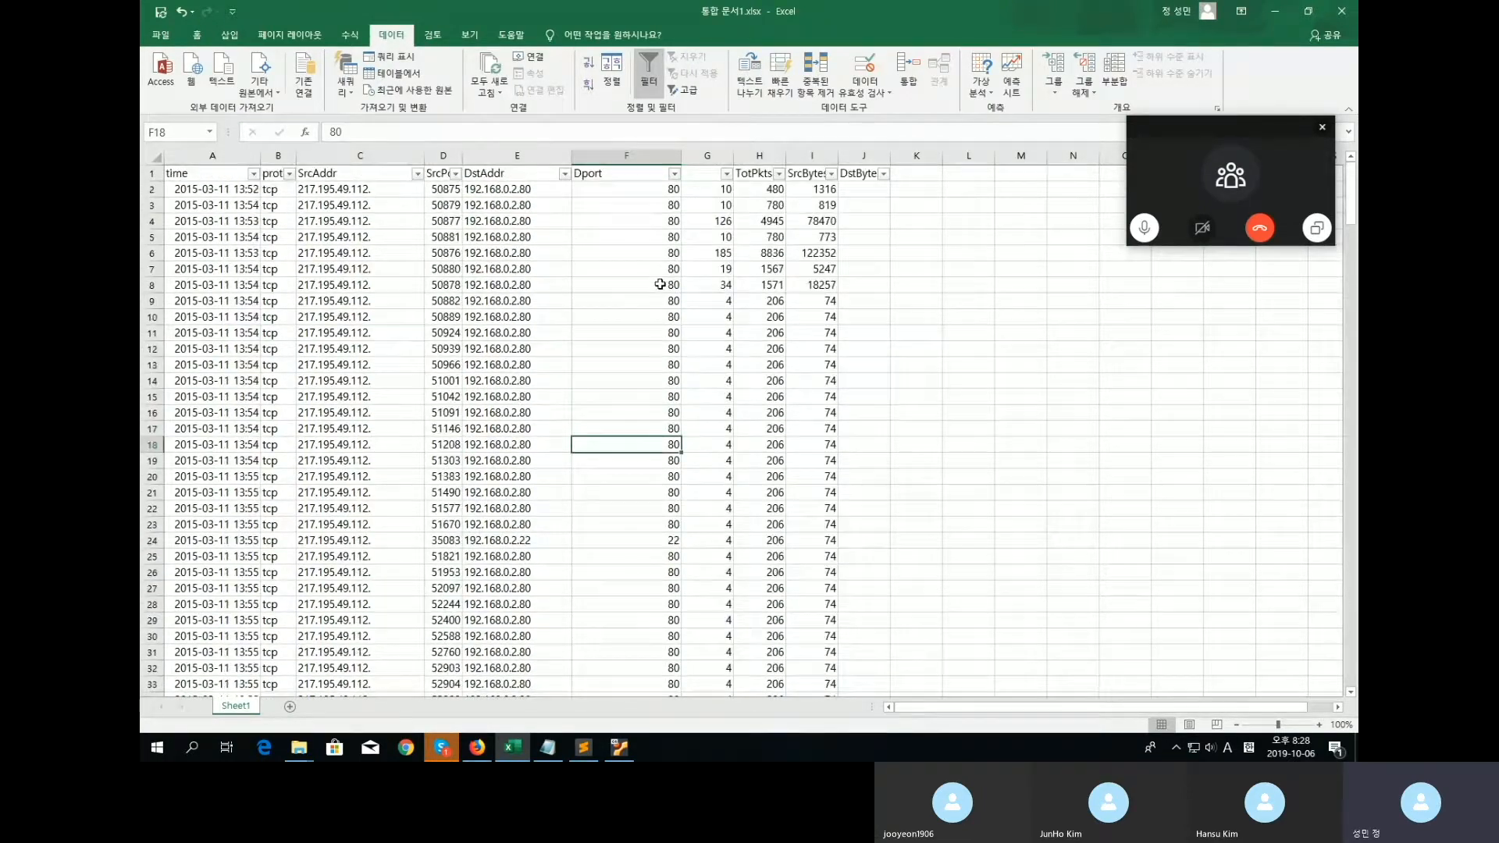
# Check the SrcAddr entries in the first records and inspect the Dport filter values again.
pyautogui.click(359, 236)
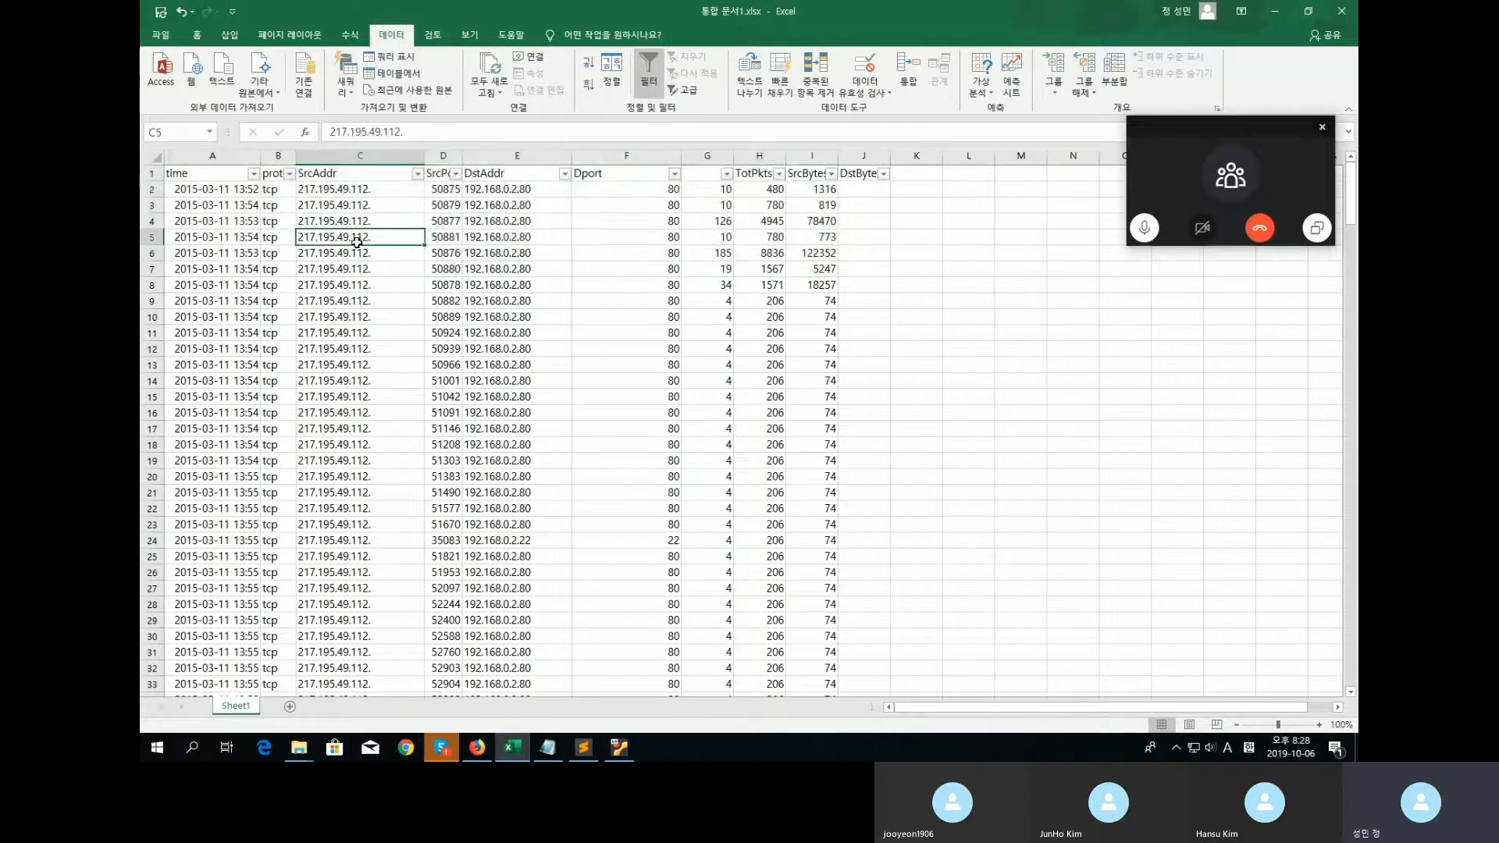
pyautogui.scroll(-5, 634, 260)
pyautogui.scroll(5, 653, 261)
pyautogui.click(673, 250)
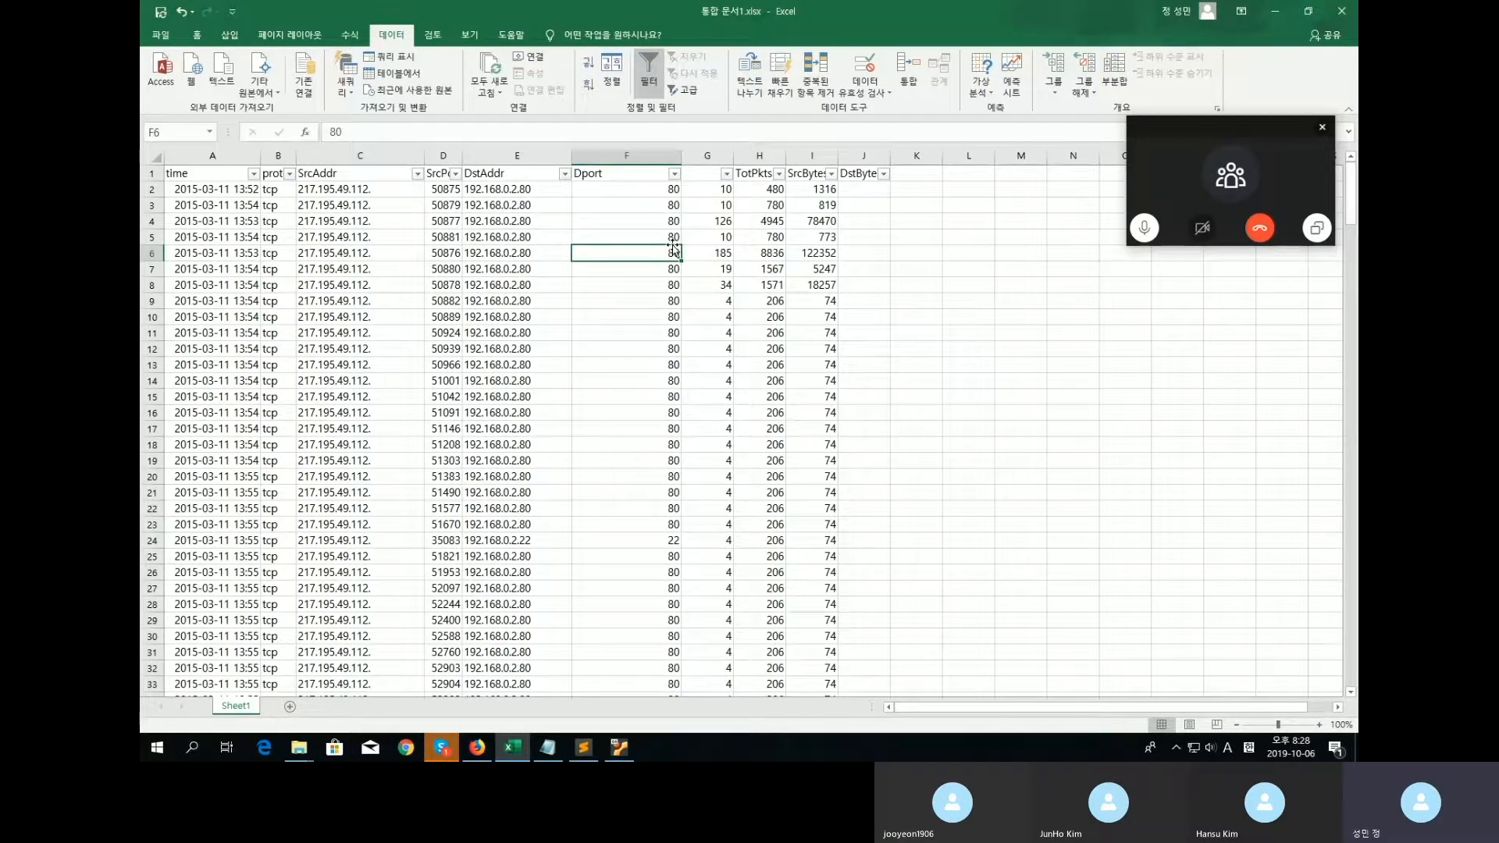
pyautogui.click(674, 175)
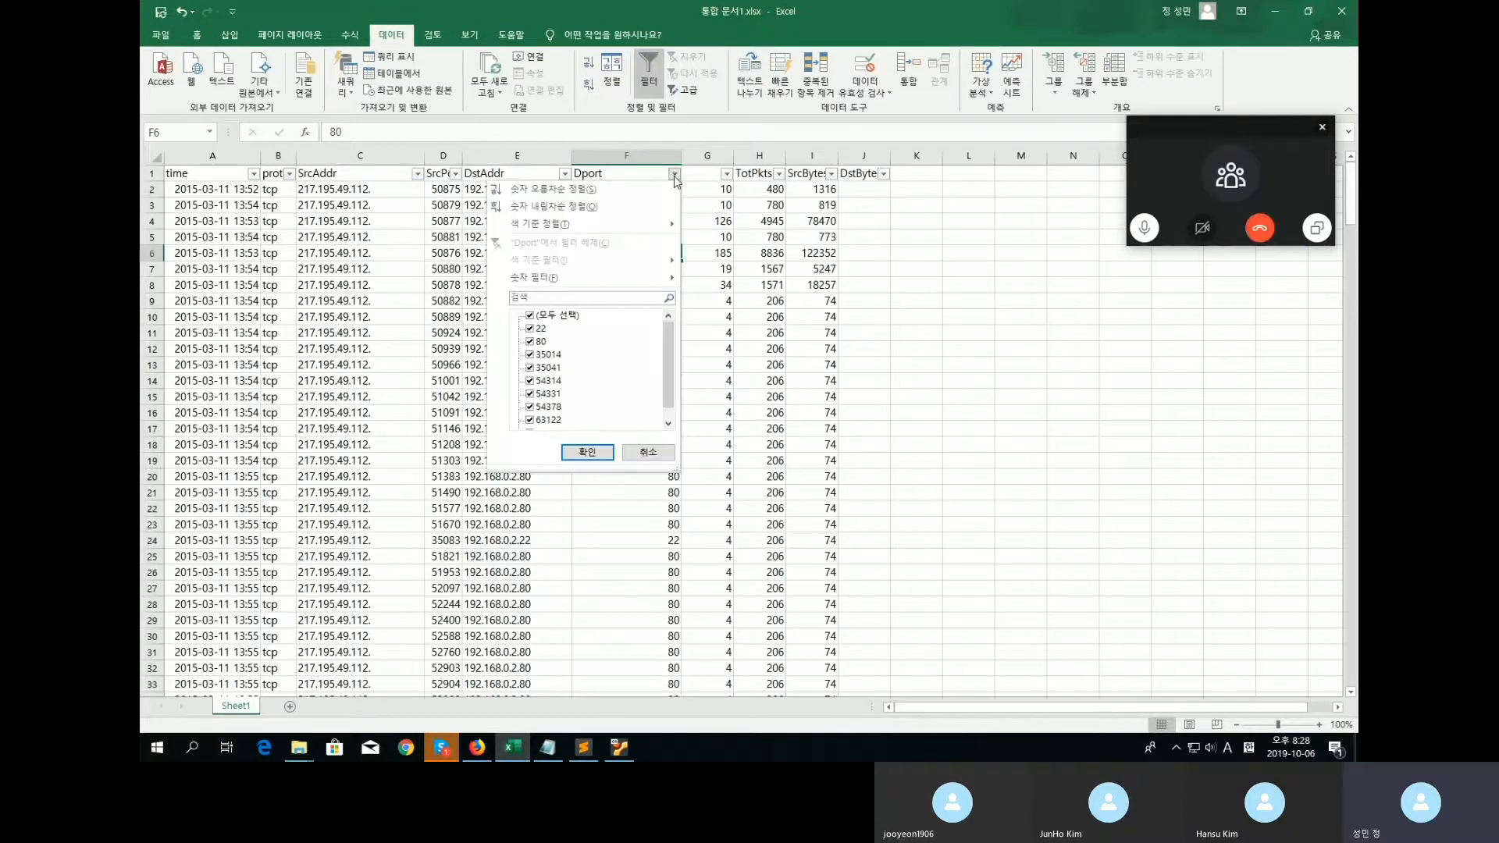
pyautogui.click(648, 451)
# Examine how the port 80, 22 and high-port flows are distributed across the recorded dates.
pyautogui.scroll(-20, 653, 441)
pyautogui.scroll(-20, 653, 441)
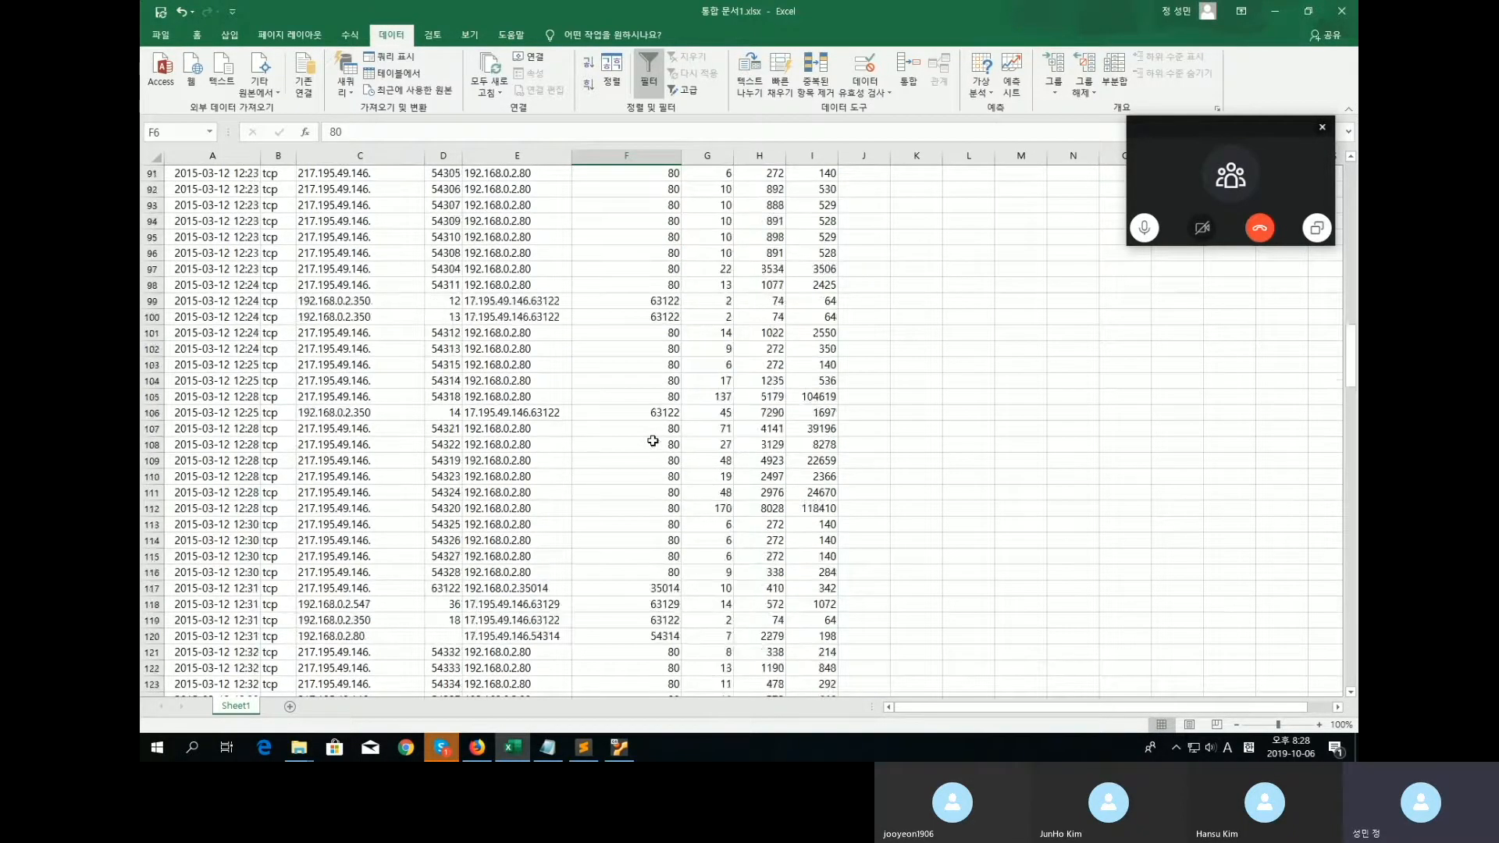
pyautogui.scroll(-14, 650, 445)
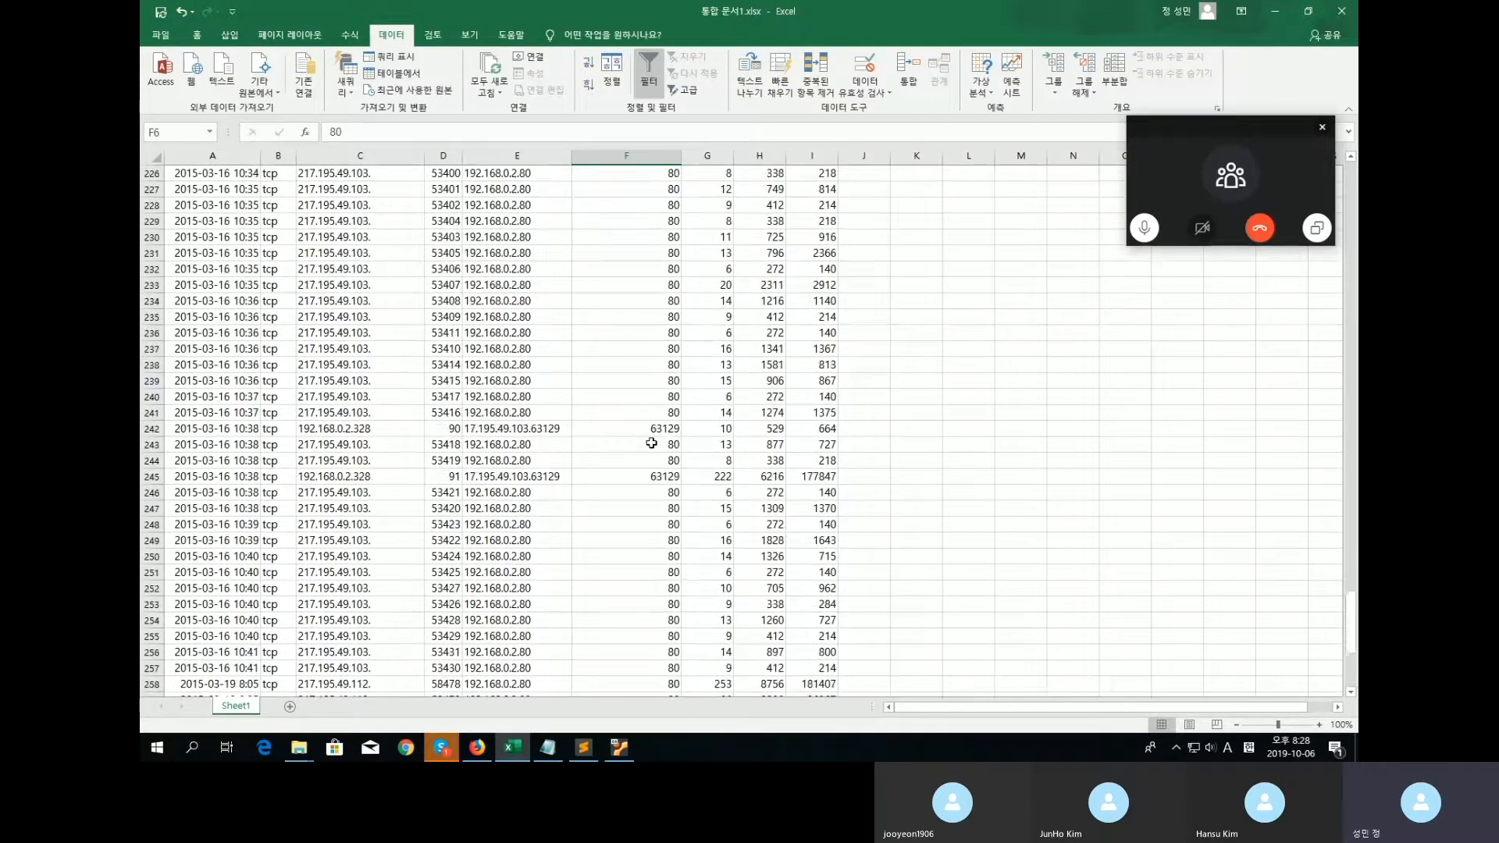
pyautogui.scroll(-4, 651, 443)
pyautogui.scroll(2, 651, 443)
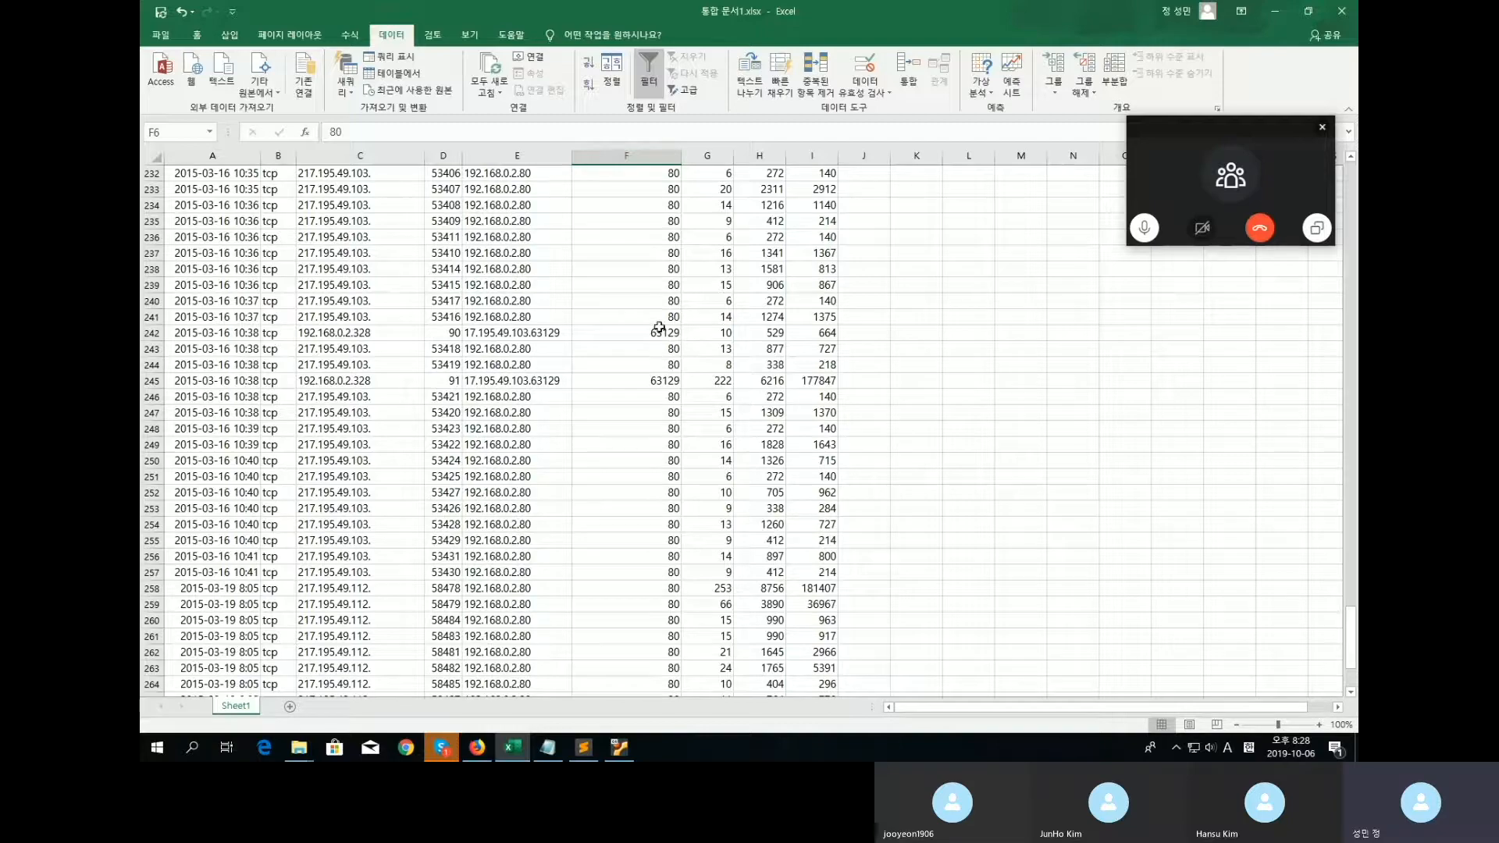
pyautogui.scroll(20, 643, 327)
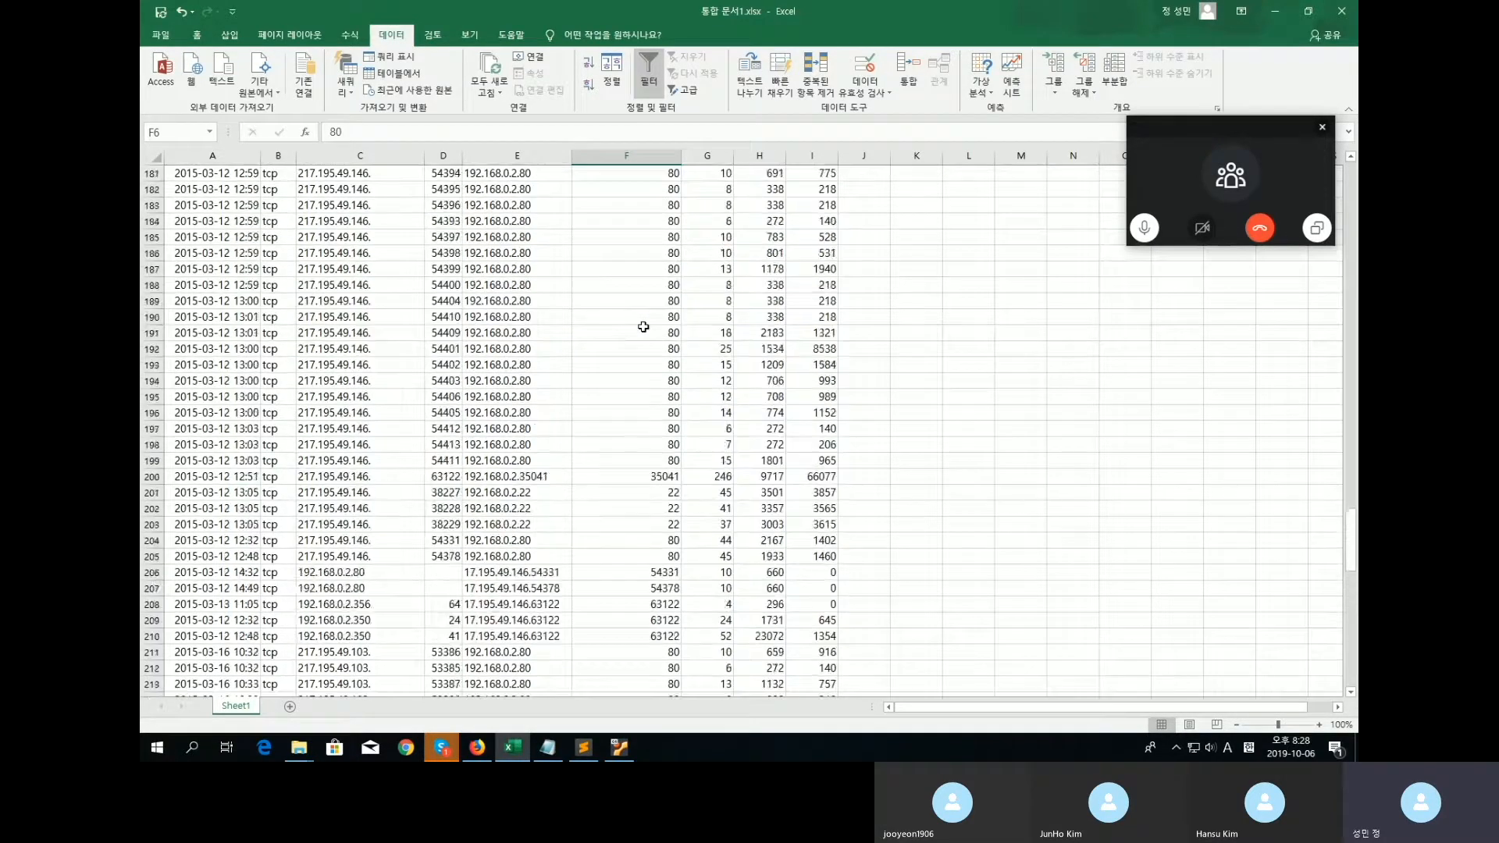
pyautogui.scroll(20, 645, 327)
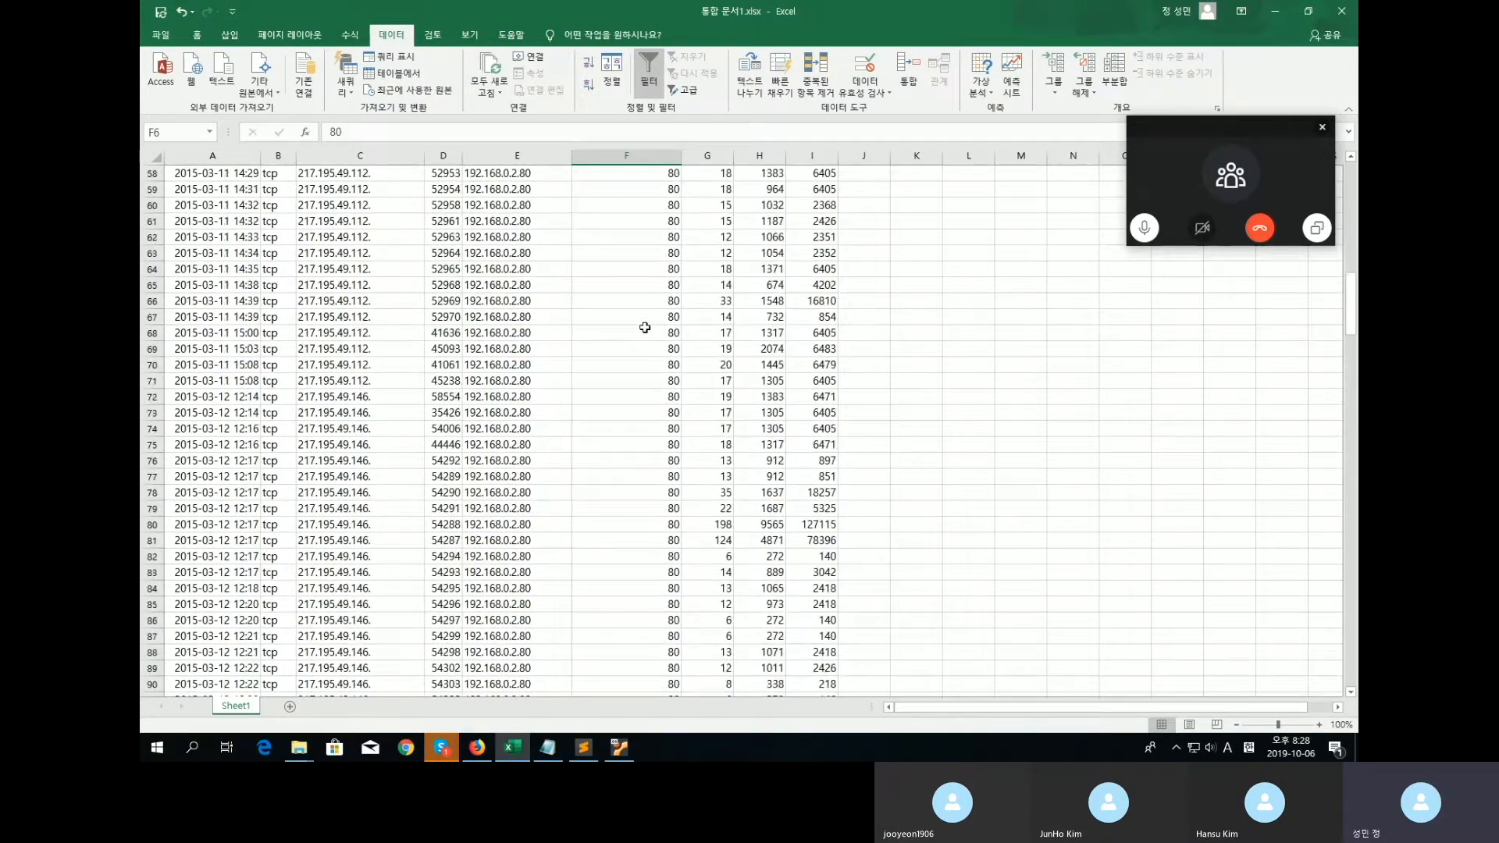
pyautogui.click(655, 267)
pyautogui.scroll(-20, 660, 313)
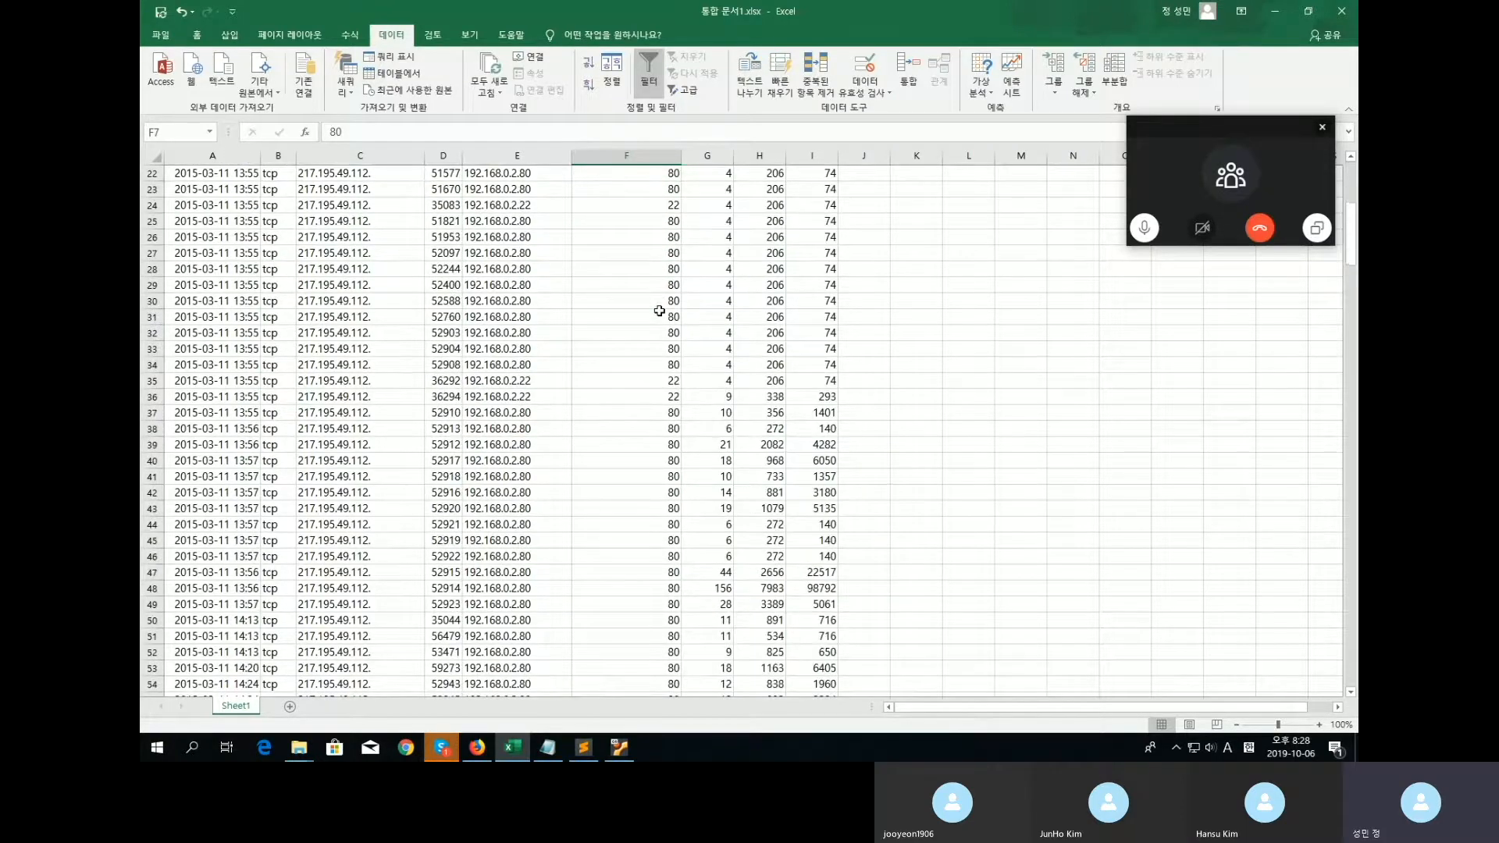
pyautogui.scroll(-14, 660, 327)
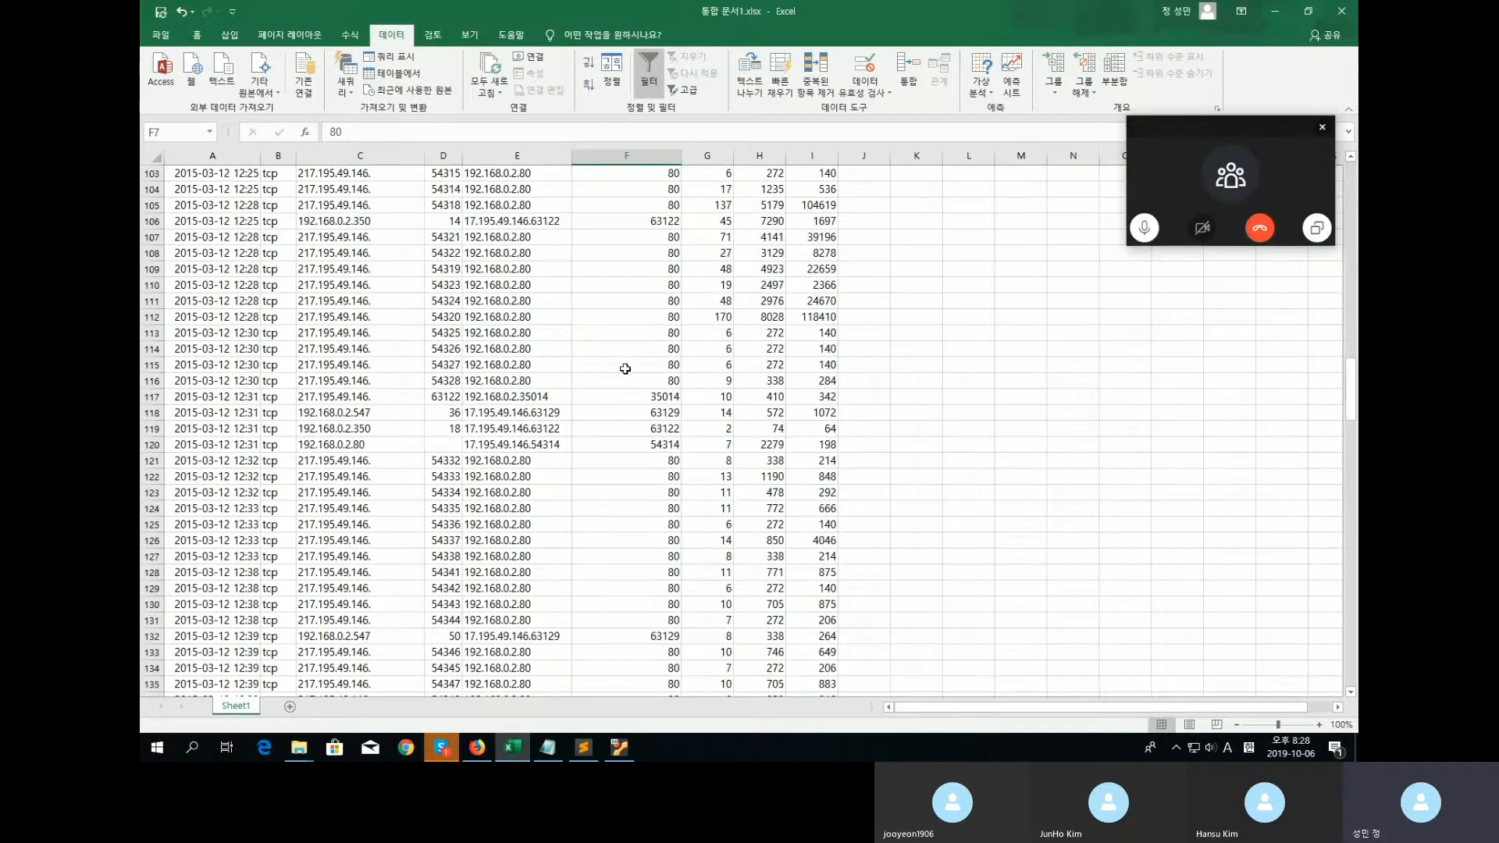
# Switch to the 10.06 notes in Sublime Text and review the racluster command's network range 217.195.49.0/24.
pyautogui.click(1280, 21)
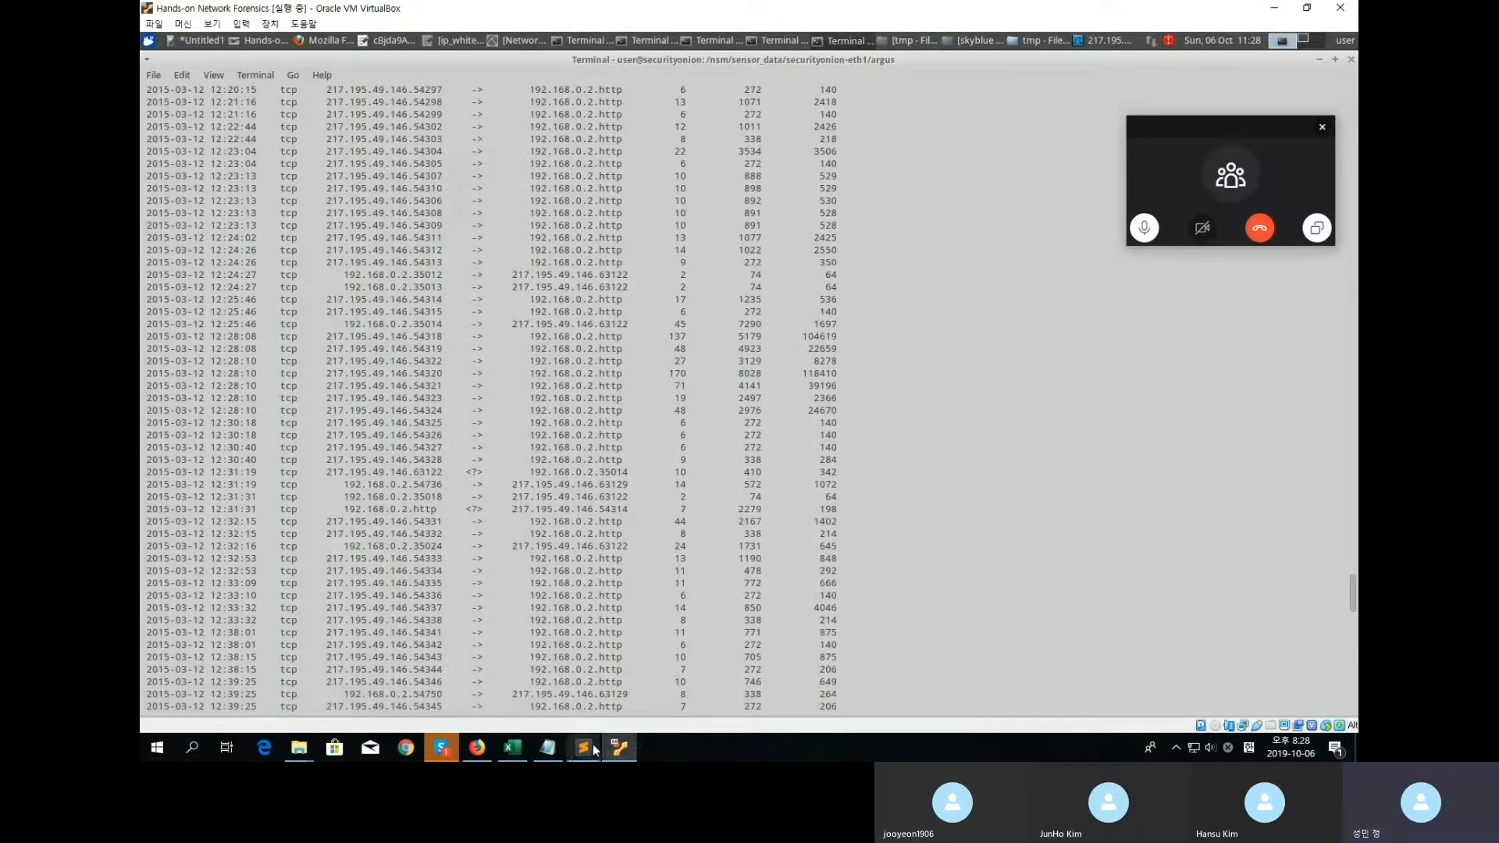
pyautogui.click(583, 747)
pyautogui.click(453, 417)
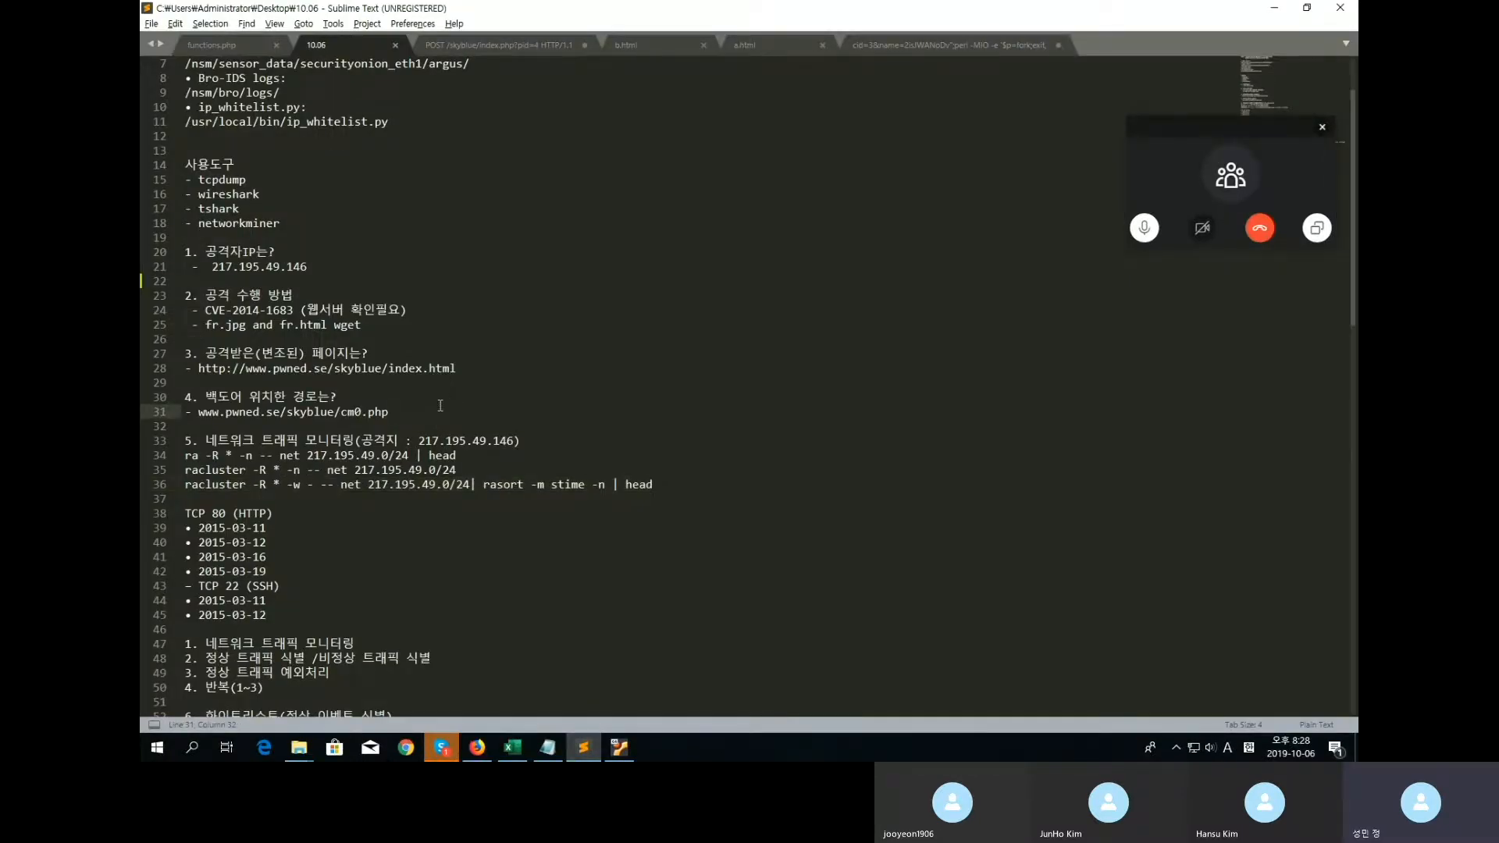
pyautogui.scroll(-3, 315, 425)
pyautogui.moveTo(288, 439); pyautogui.dragTo(394, 393)
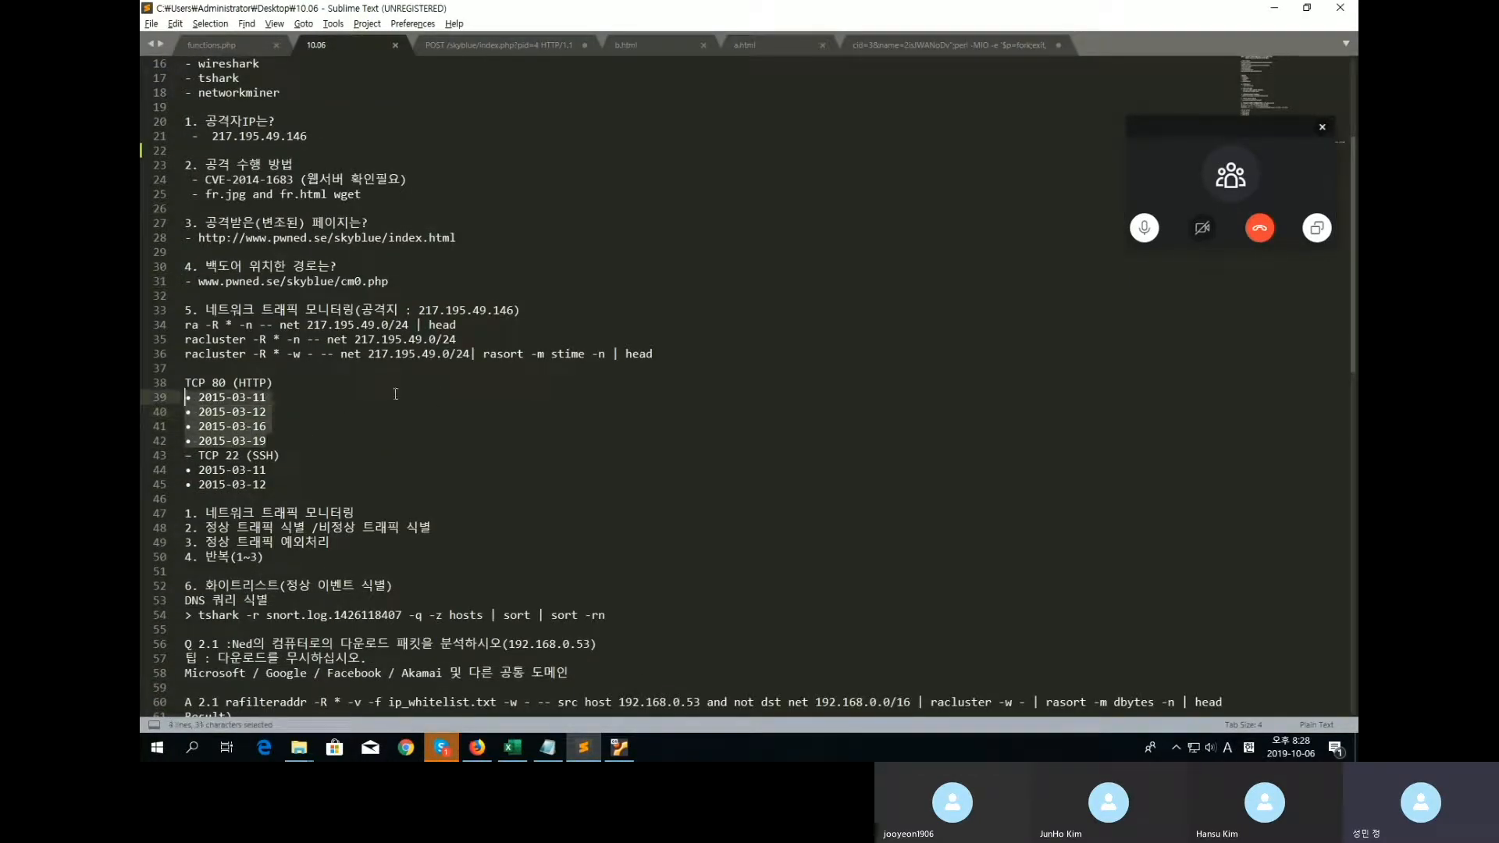
pyautogui.click(393, 395)
pyautogui.moveTo(719, 357); pyautogui.dragTo(198, 354)
pyautogui.moveTo(368, 355)
pyautogui.mouseDown()
pyautogui.moveTo(470, 361)
pyautogui.moveTo(368, 357)
pyautogui.mouseUp()
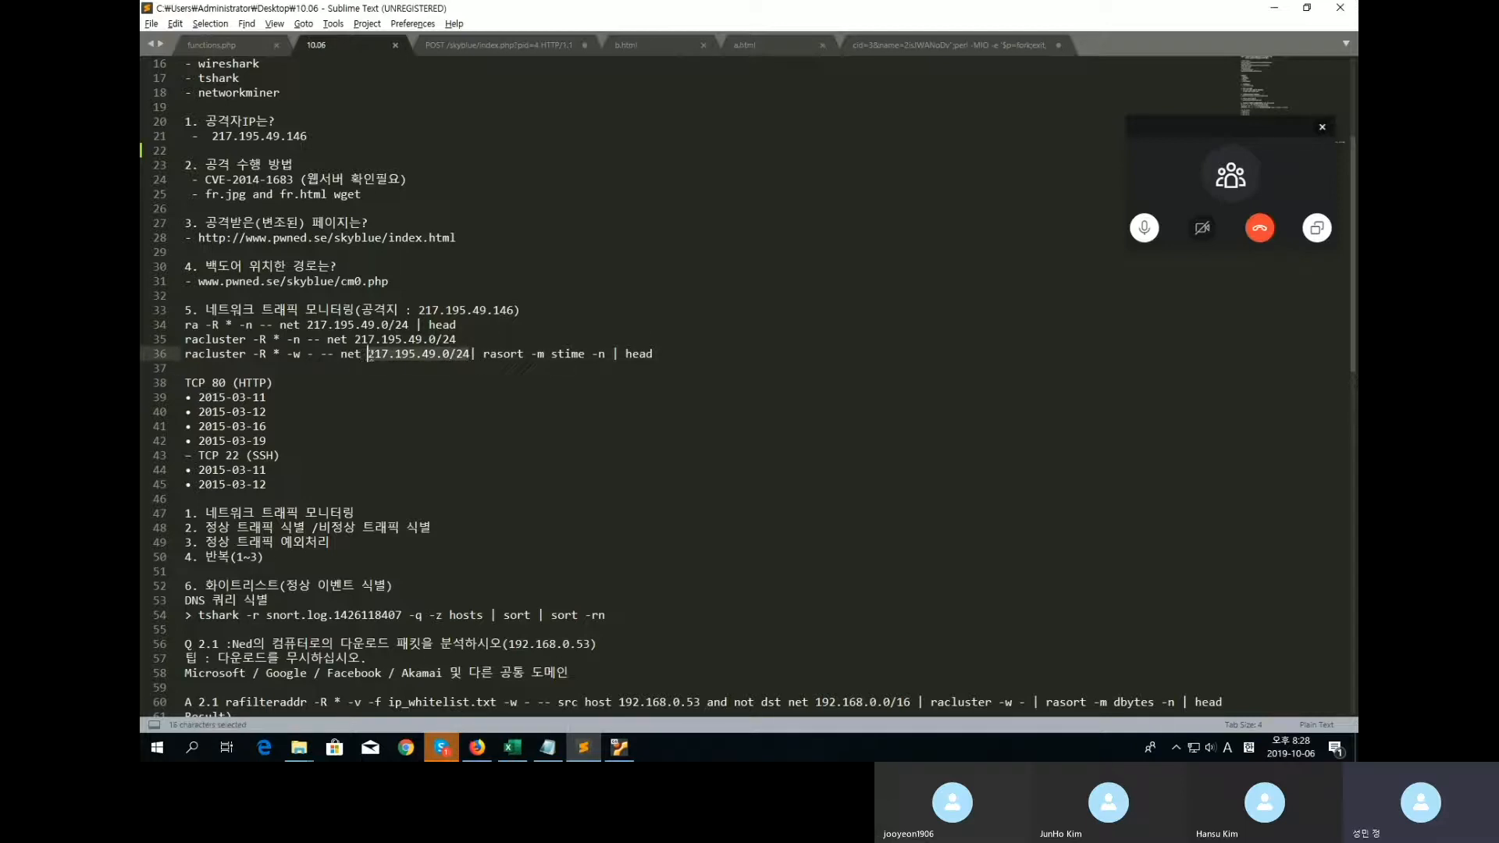
# Review the dates listed under TCP 80 (HTTP) and TCP 22 (SSH) in the notes.
pyautogui.click(384, 381)
pyautogui.click(291, 454)
pyautogui.moveTo(304, 441); pyautogui.dragTo(186, 397)
pyautogui.click(261, 398)
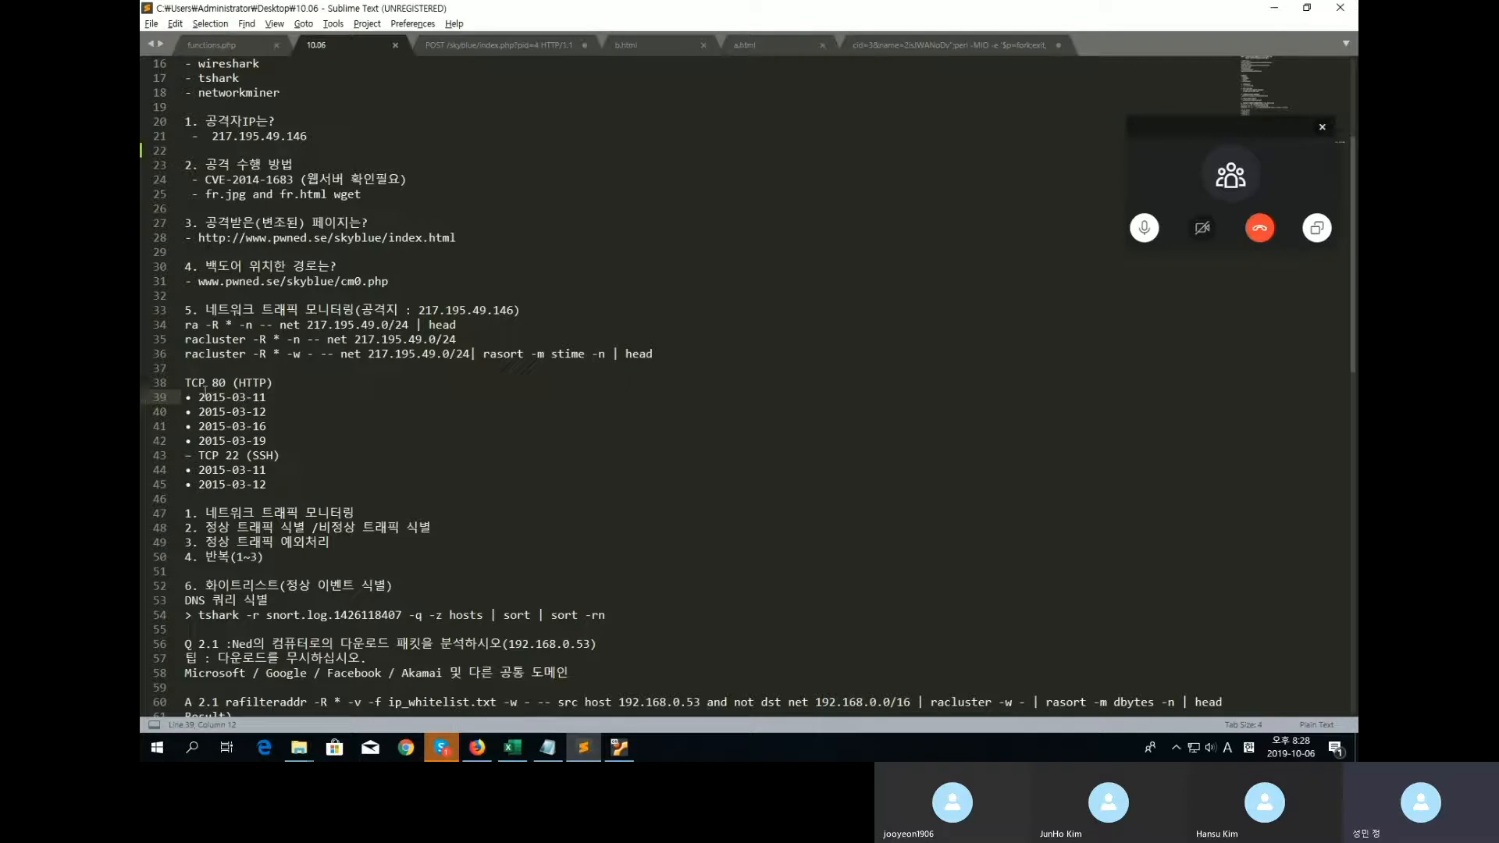
pyautogui.moveTo(285, 442); pyautogui.dragTo(269, 426)
pyautogui.click(269, 426)
pyautogui.moveTo(292, 481); pyautogui.dragTo(185, 468)
pyautogui.click(398, 472)
pyautogui.moveTo(316, 478); pyautogui.dragTo(185, 397)
# Delete the trailing space after the TCP 80 (HTTP) heading in the notes.
pyautogui.moveTo(285, 491); pyautogui.dragTo(276, 384)
pyautogui.click(285, 382)
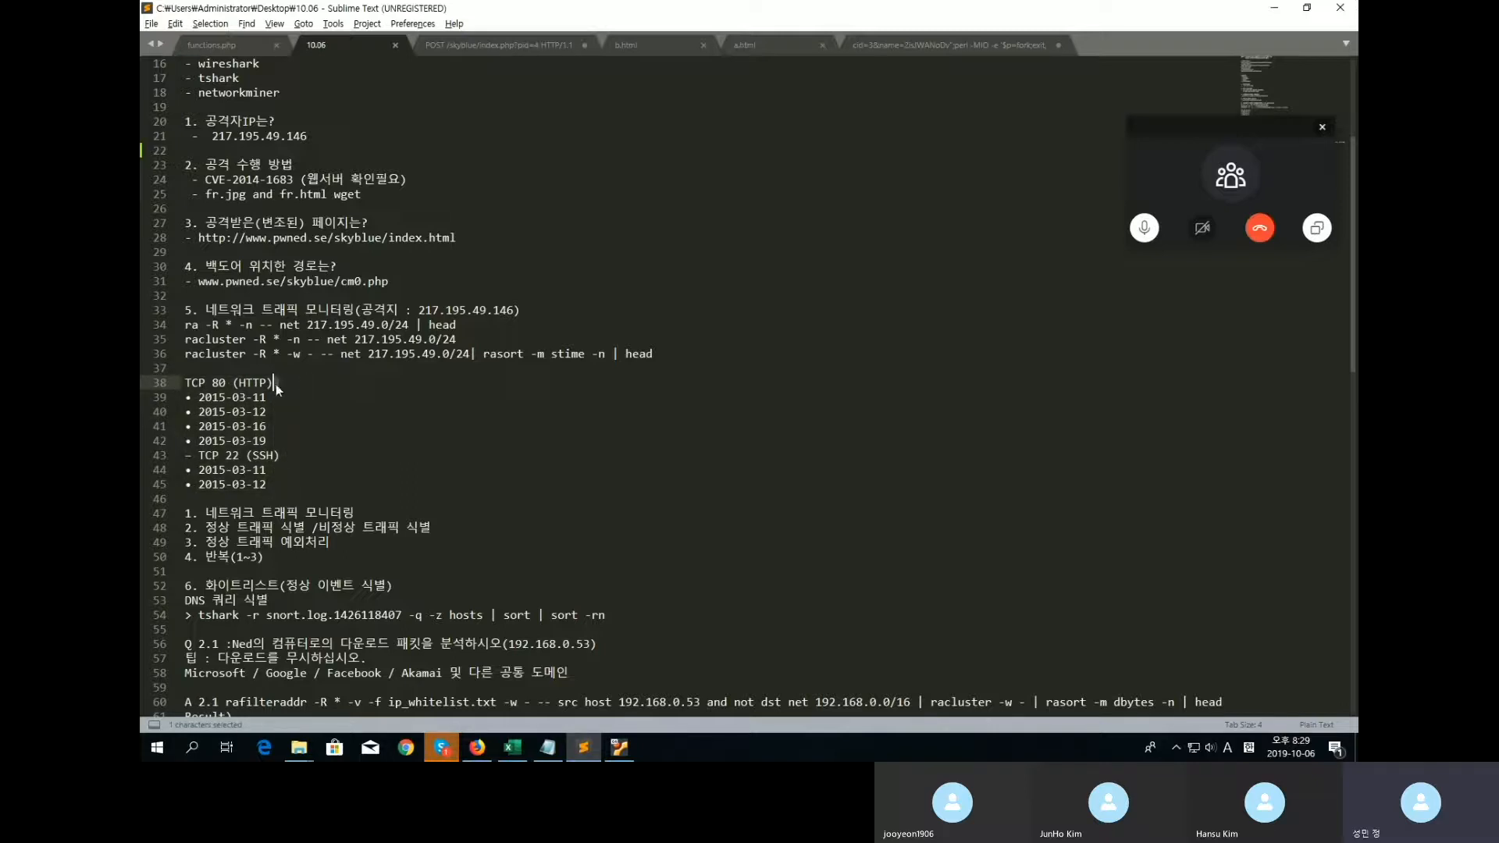
pyautogui.press('BackSpace')
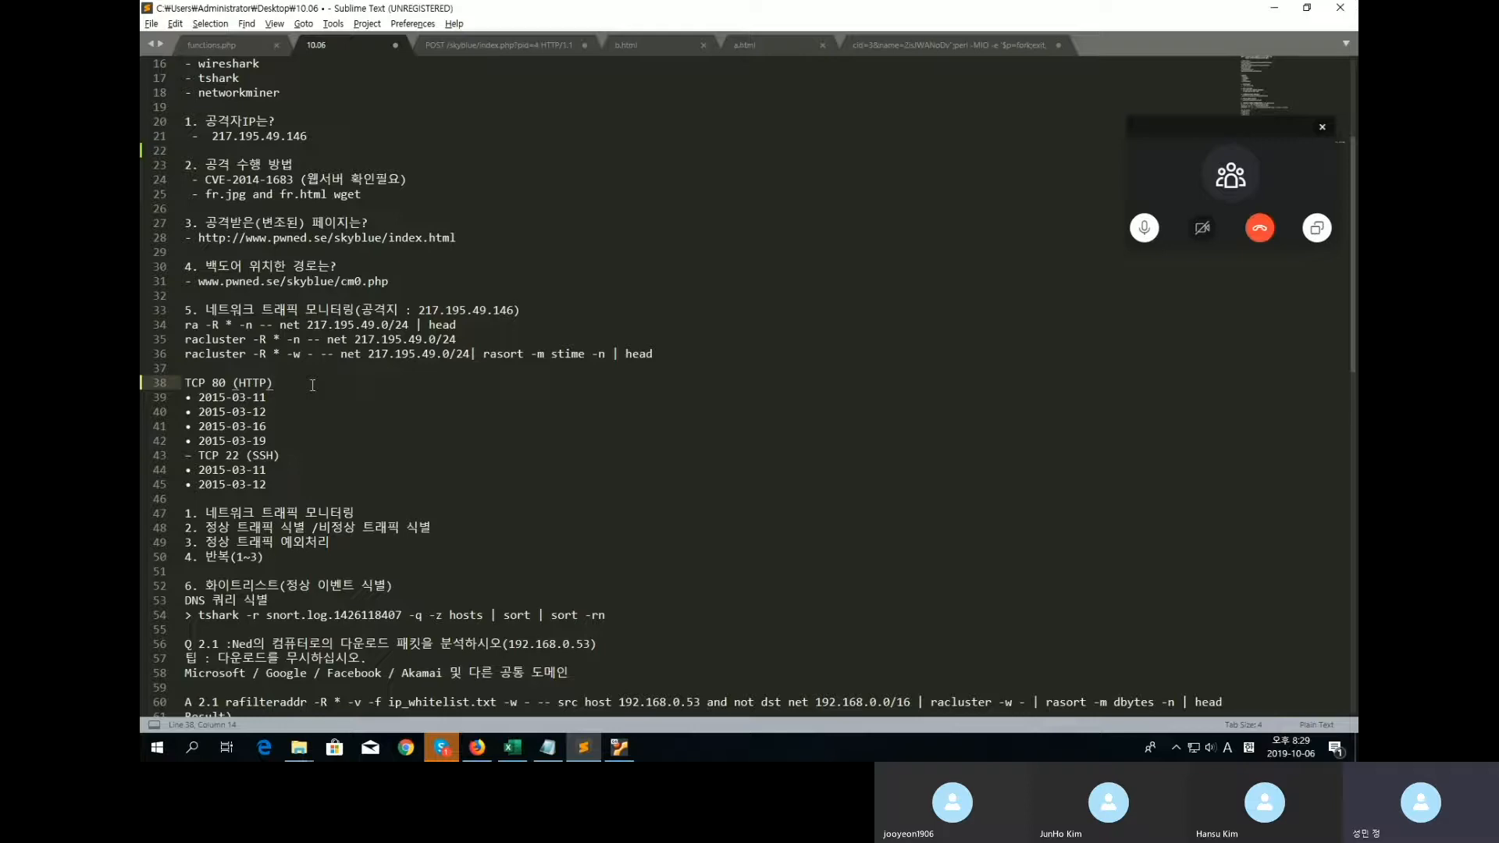
# Read on to the notes' whitelist section, switch to the VirtualBox terminal and view the 2015-03-12 racluster records.
pyautogui.scroll(1, 312, 386)
pyautogui.scroll(-4, 486, 446)
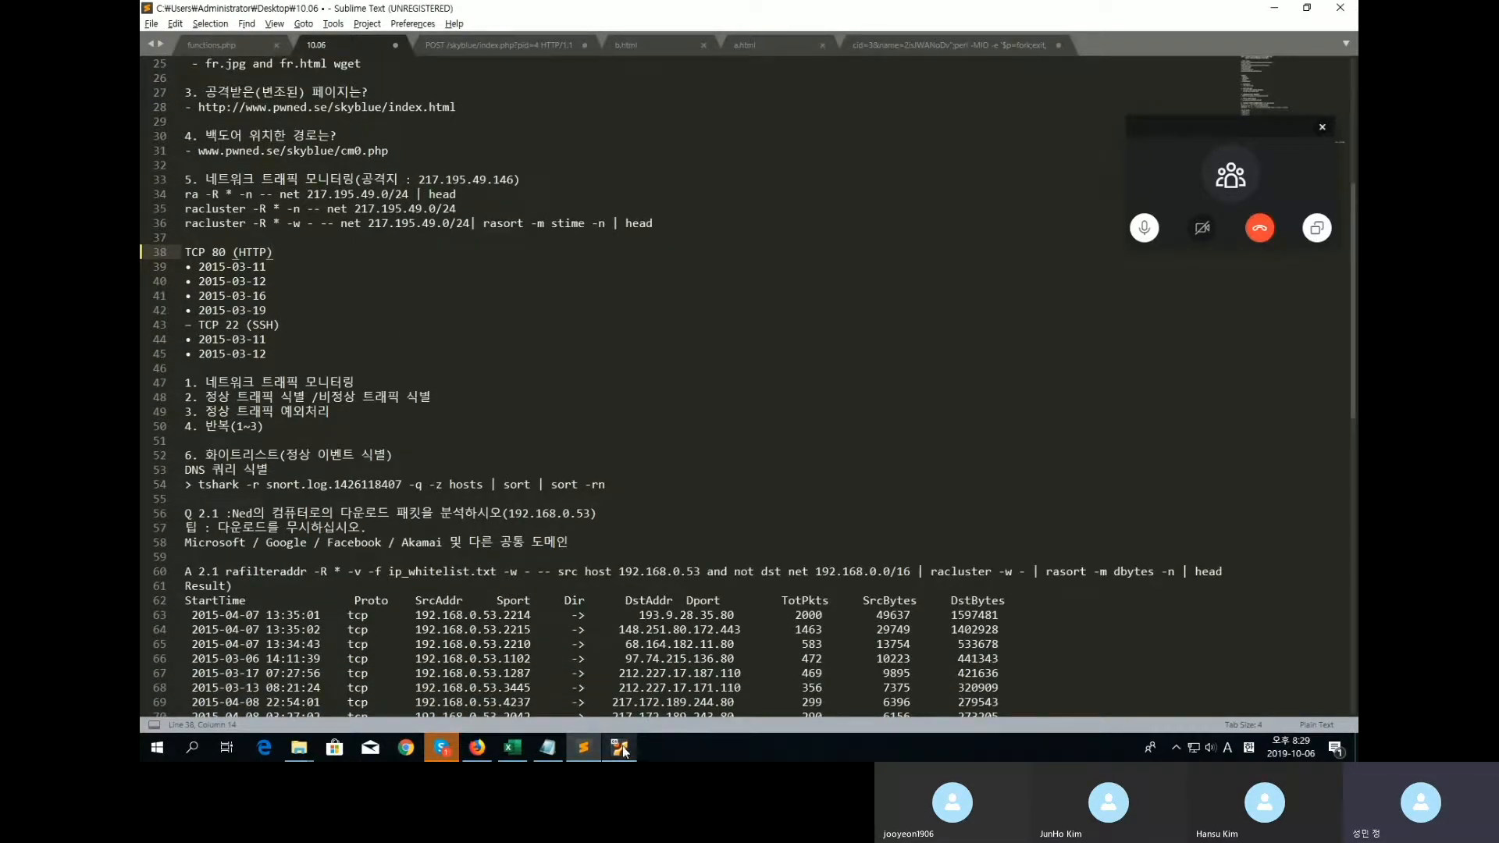
pyautogui.click(593, 747)
pyautogui.scroll(-2, 626, 548)
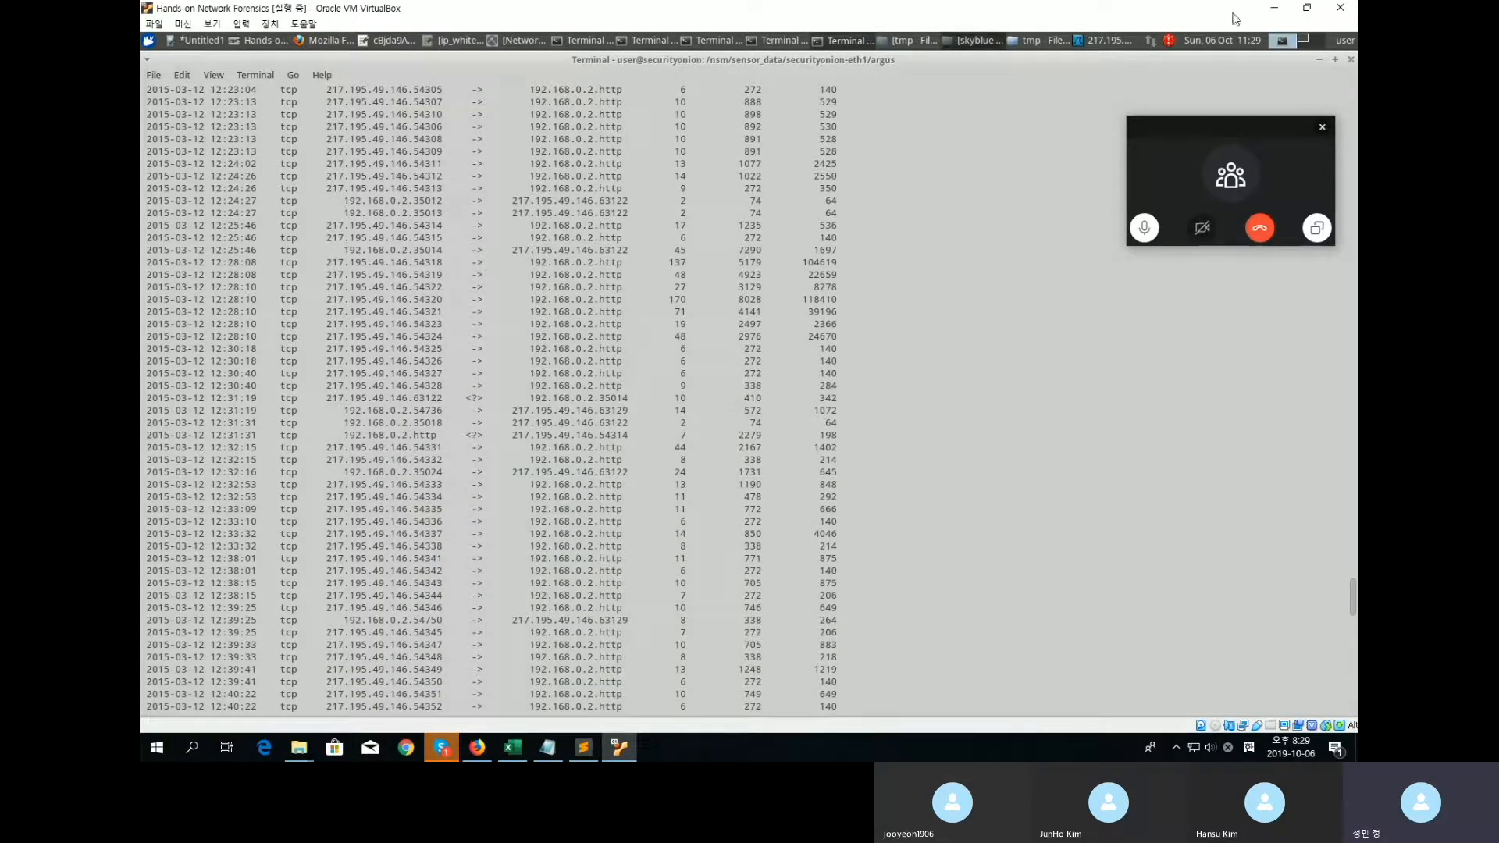
# Bring up the maximized skyblue folder of NetworkMiner's assembled HTTP files and check the fr[5].html page in Firefox.
pyautogui.click(1038, 41)
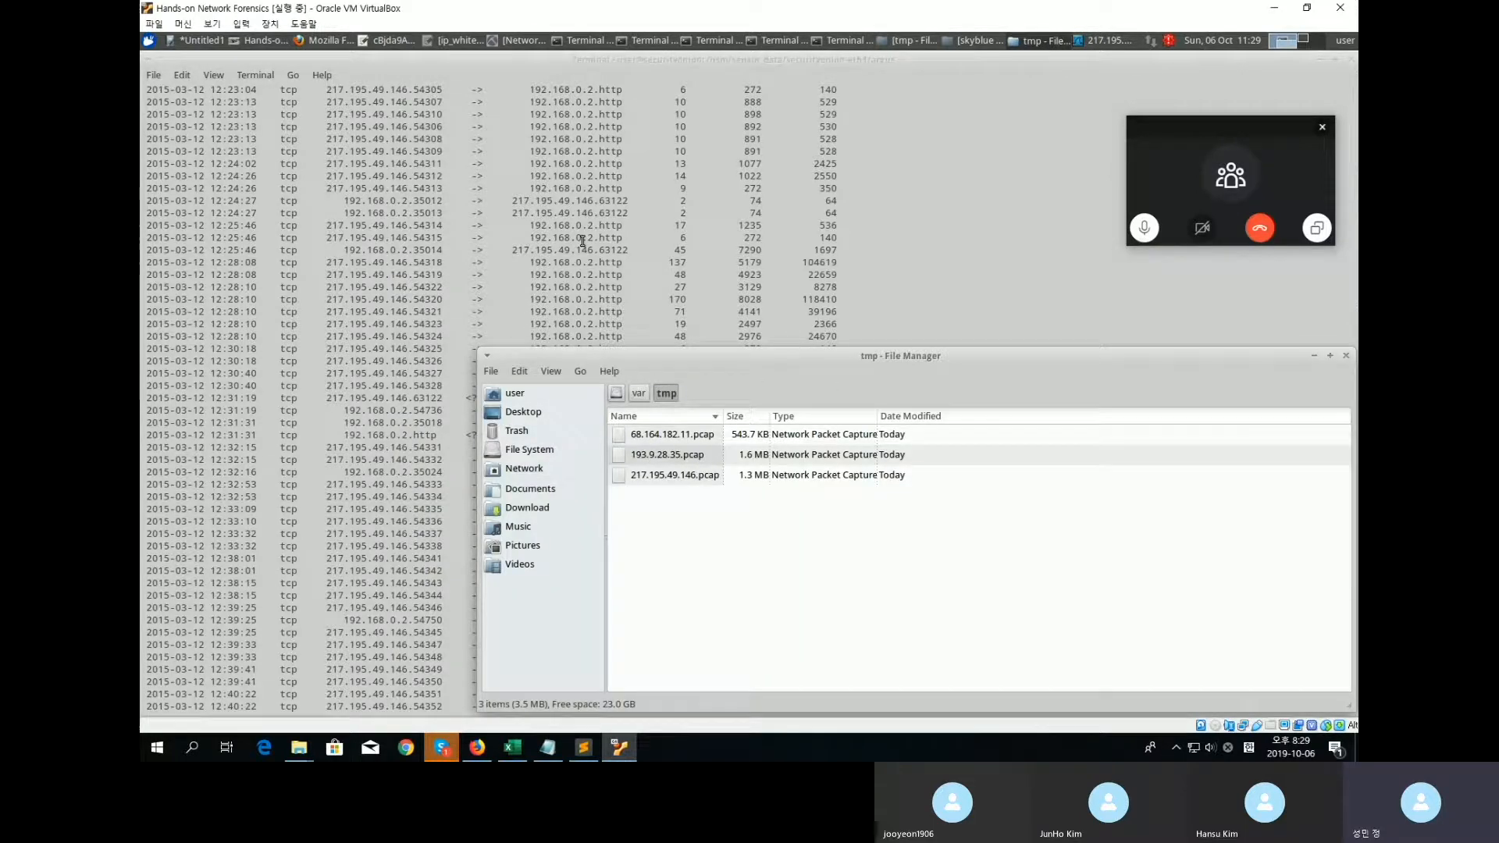
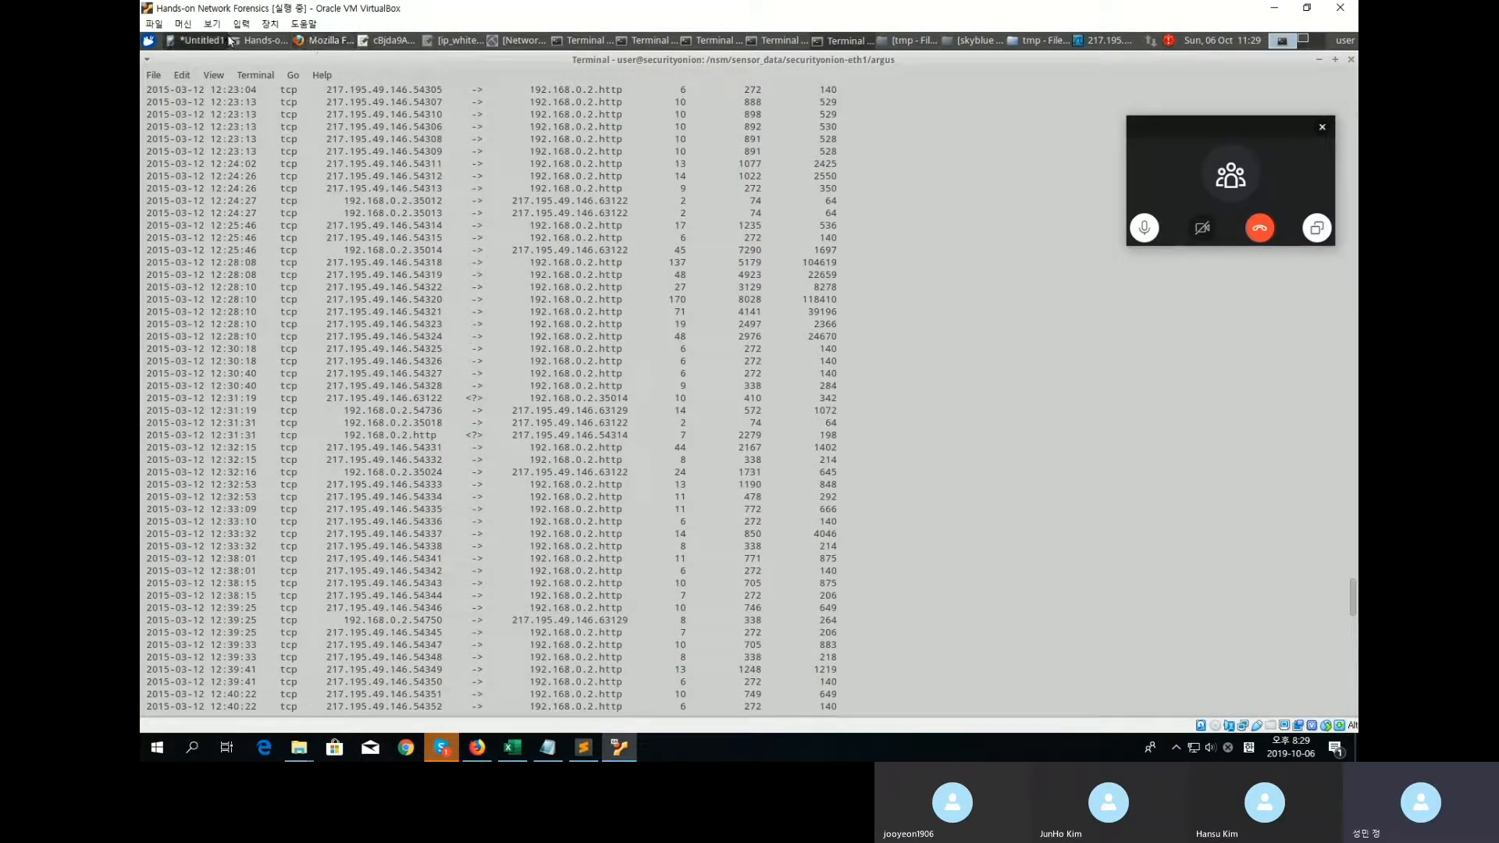
pyautogui.click(515, 45)
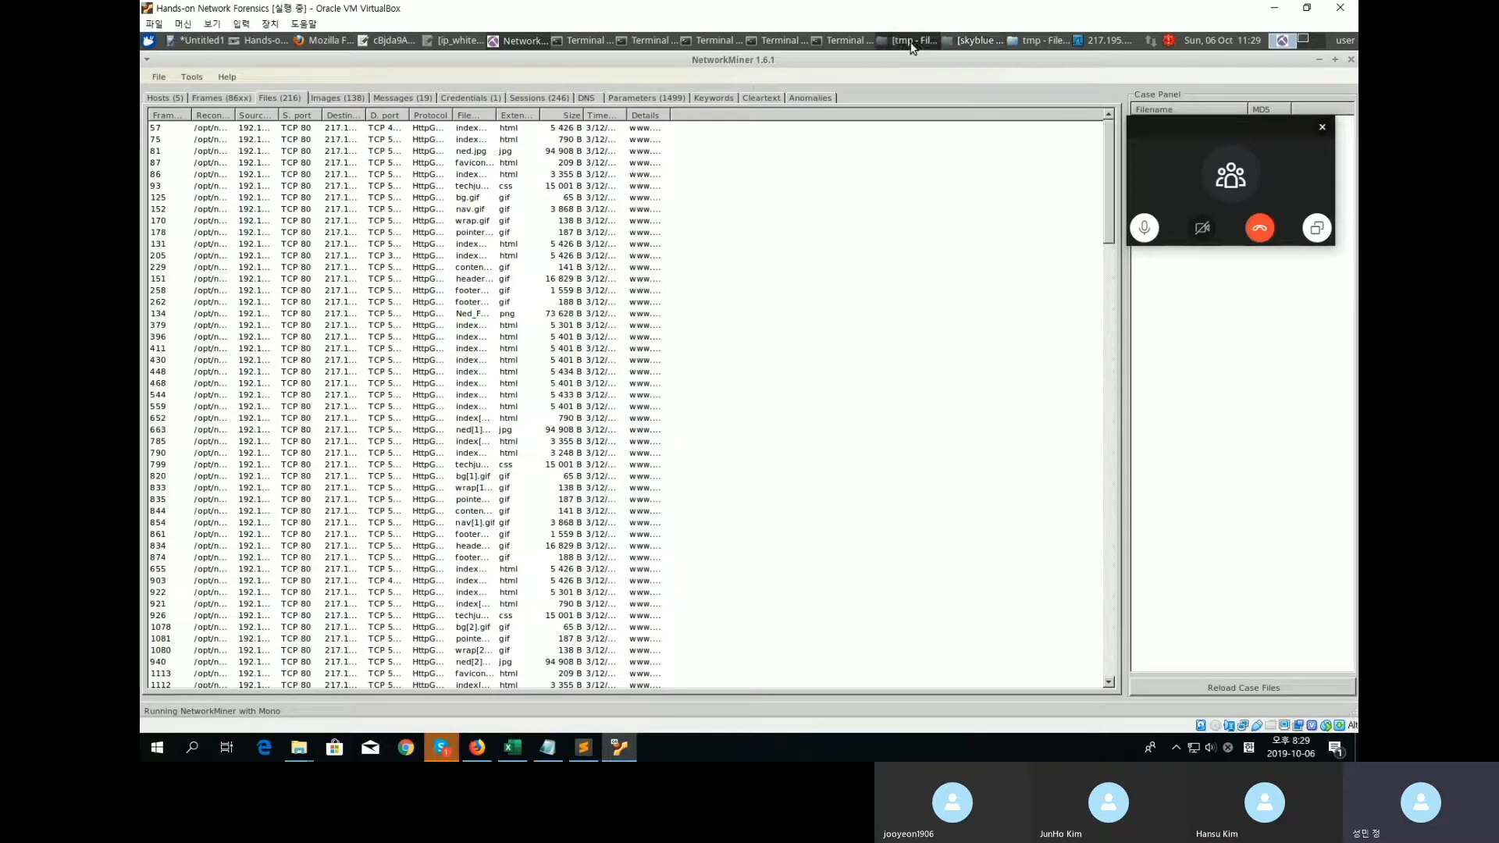
pyautogui.click(910, 41)
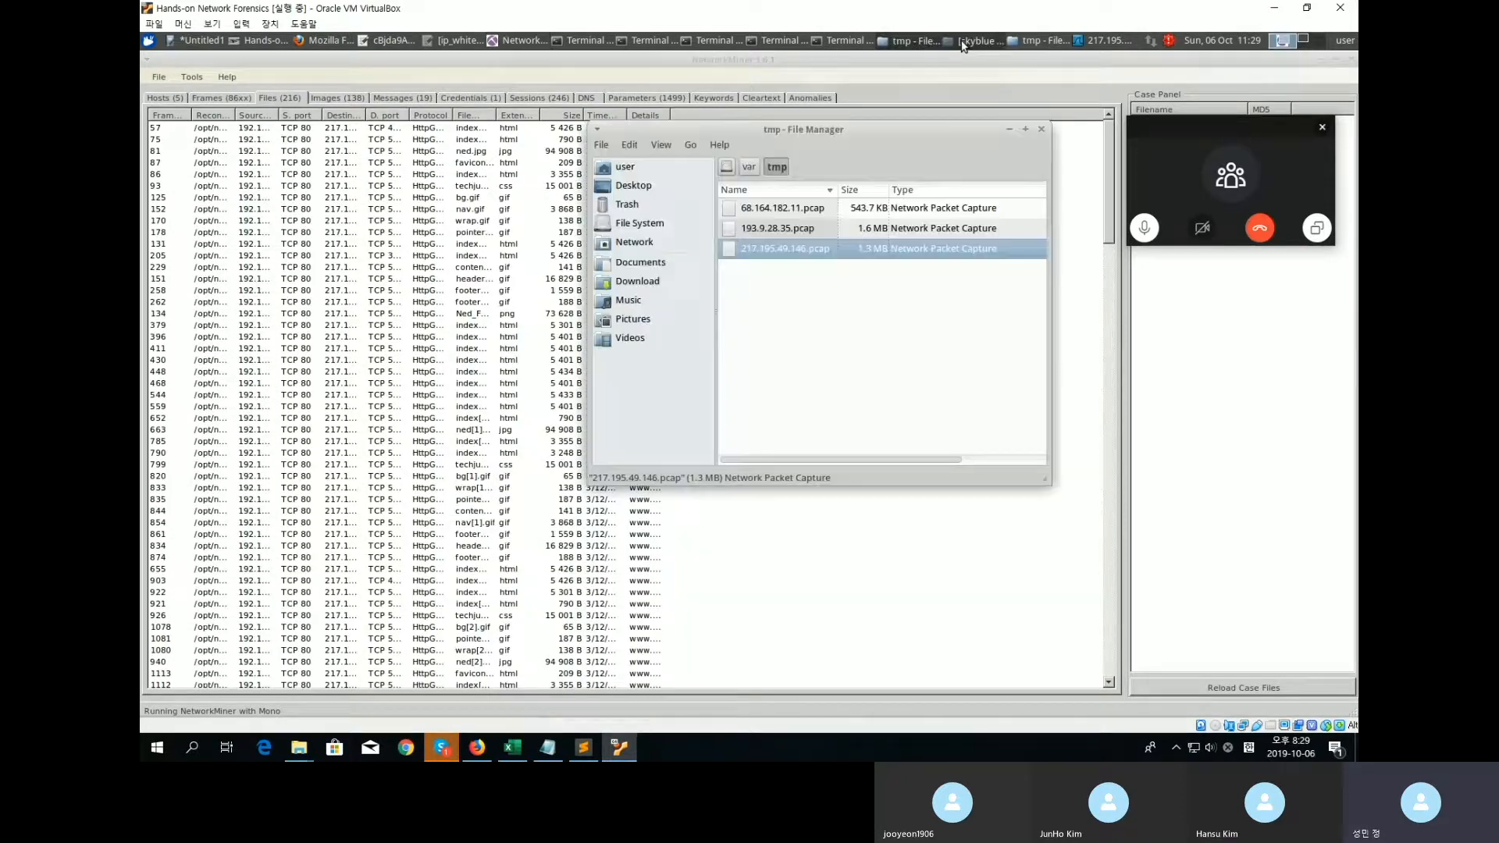
pyautogui.click(963, 43)
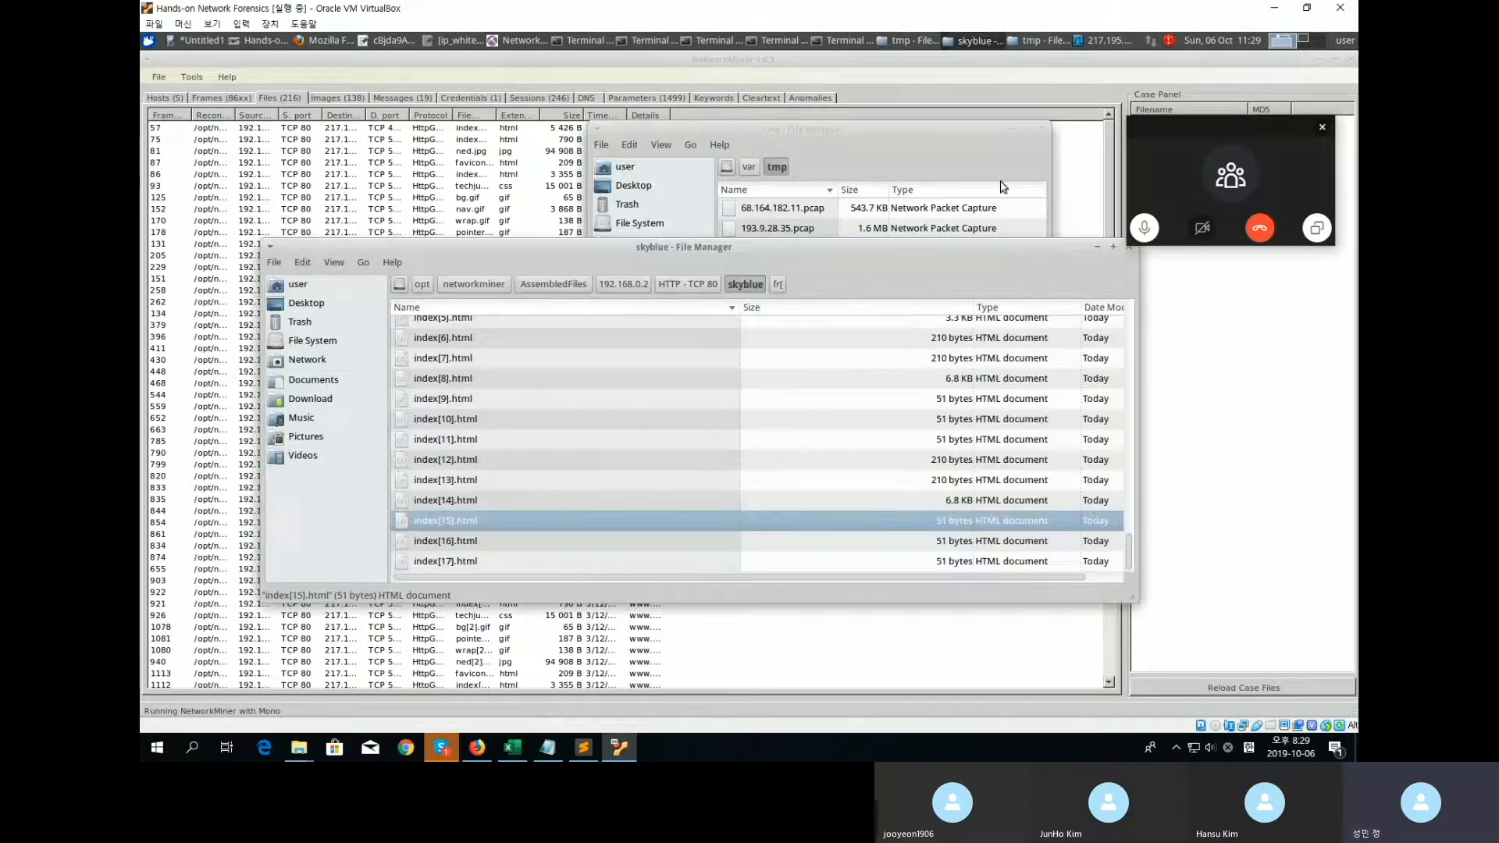
pyautogui.click(1112, 248)
pyautogui.scroll(15, 484, 395)
pyautogui.scroll(4, 395, 447)
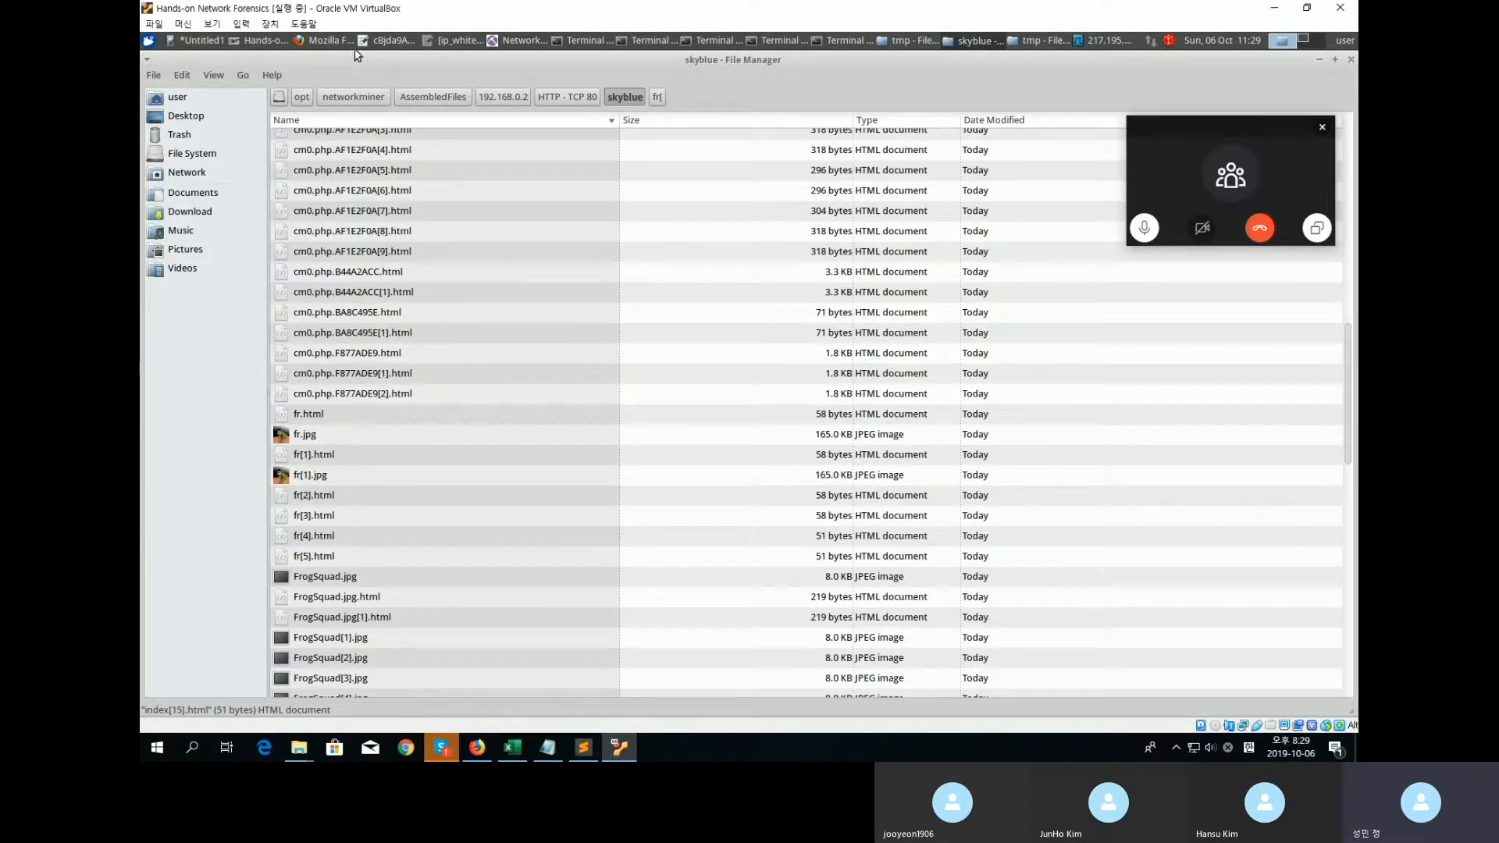
pyautogui.click(324, 40)
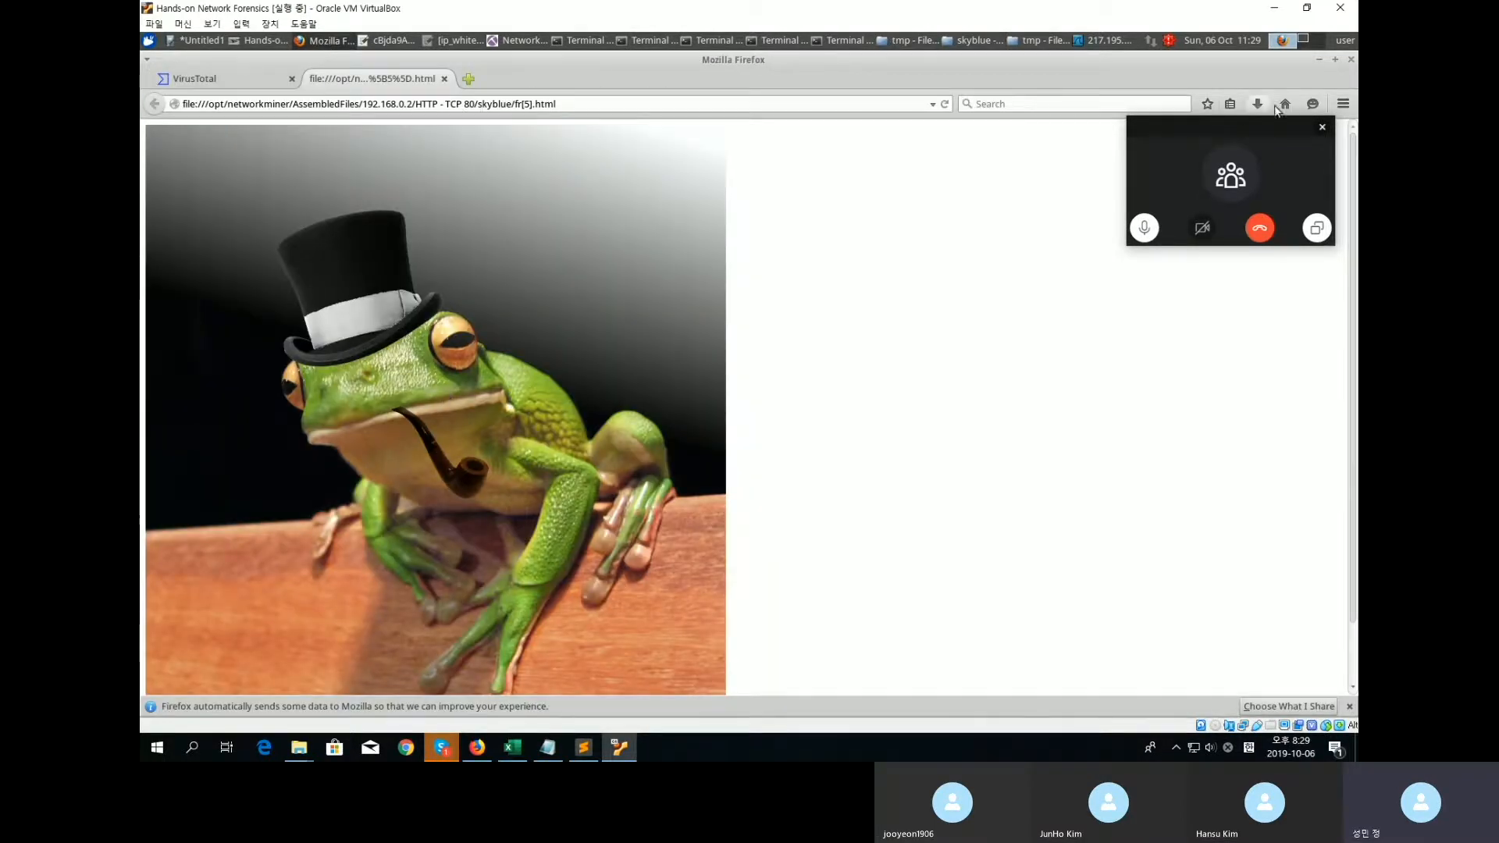
pyautogui.click(1318, 59)
# Open index[1].html from the skyblue folder in Firefox.
pyautogui.scroll(-1, 529, 366)
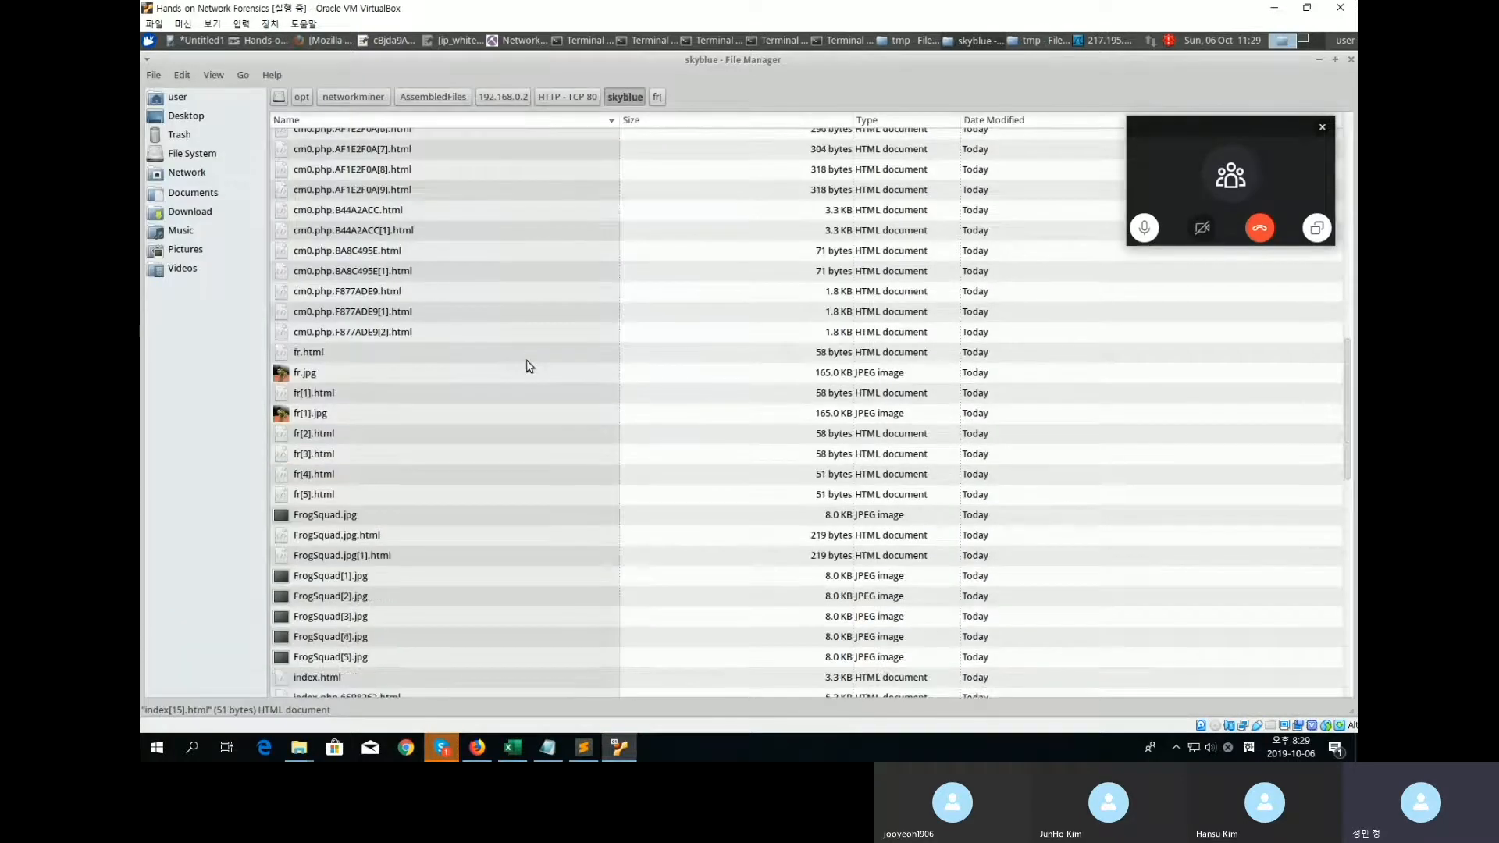
pyautogui.click(432, 320)
pyautogui.scroll(-8, 432, 328)
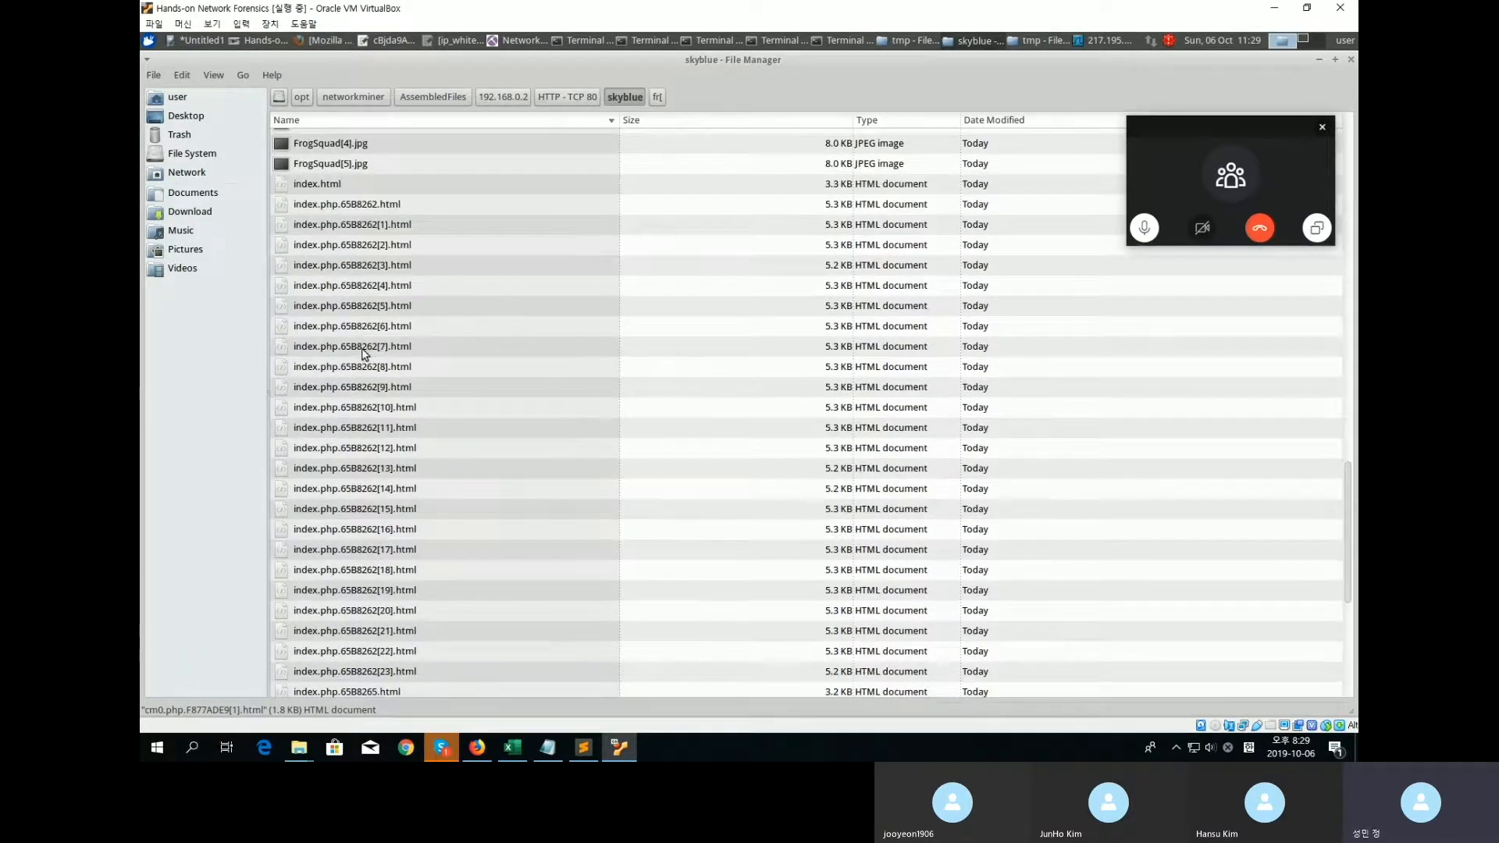
pyautogui.scroll(-6, 363, 353)
pyautogui.click(338, 385)
pyautogui.rightClick(332, 364)
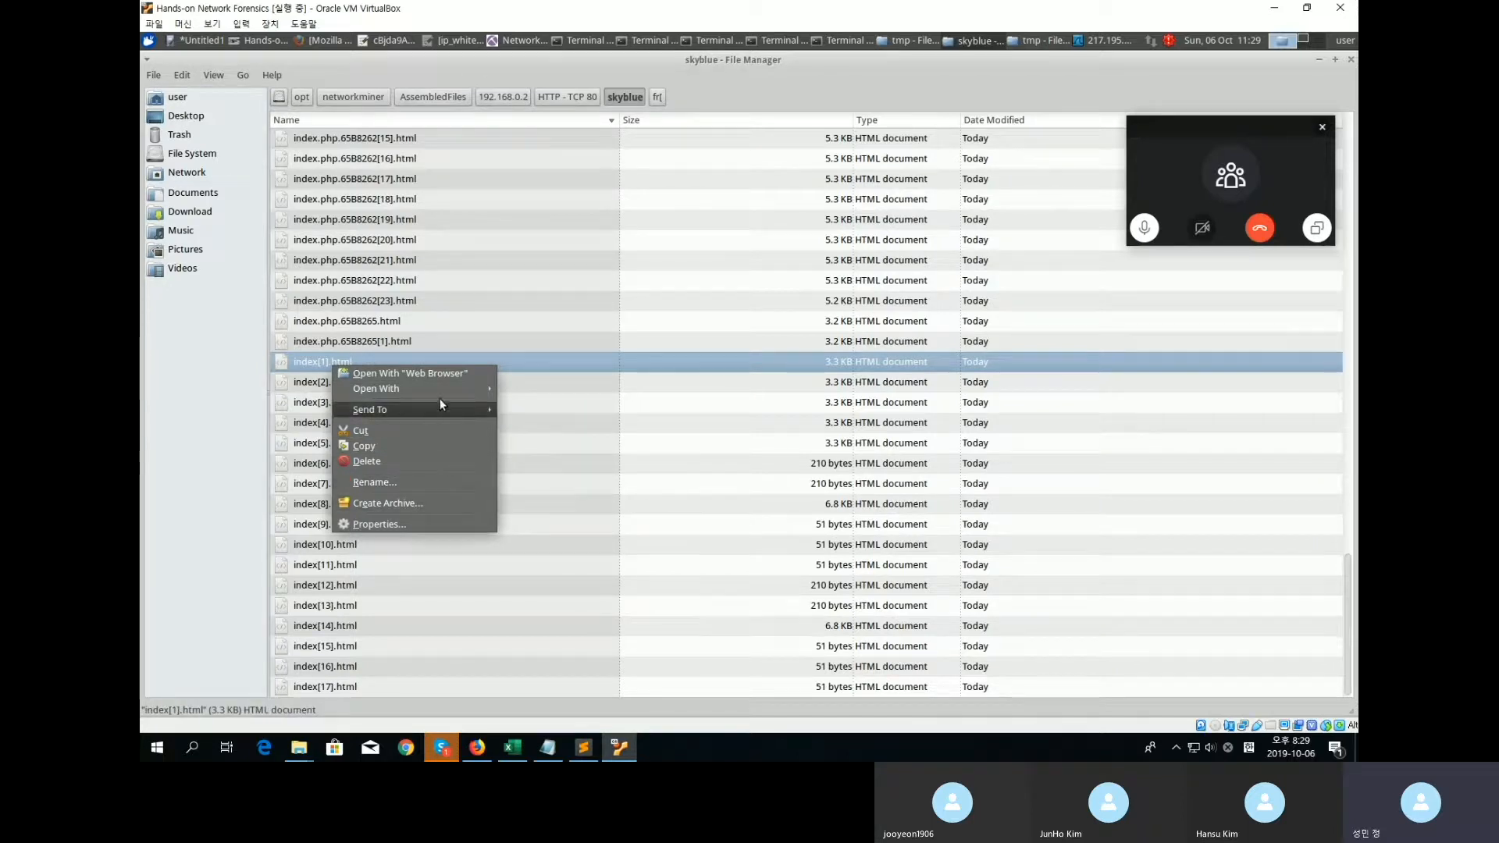
pyautogui.click(559, 387)
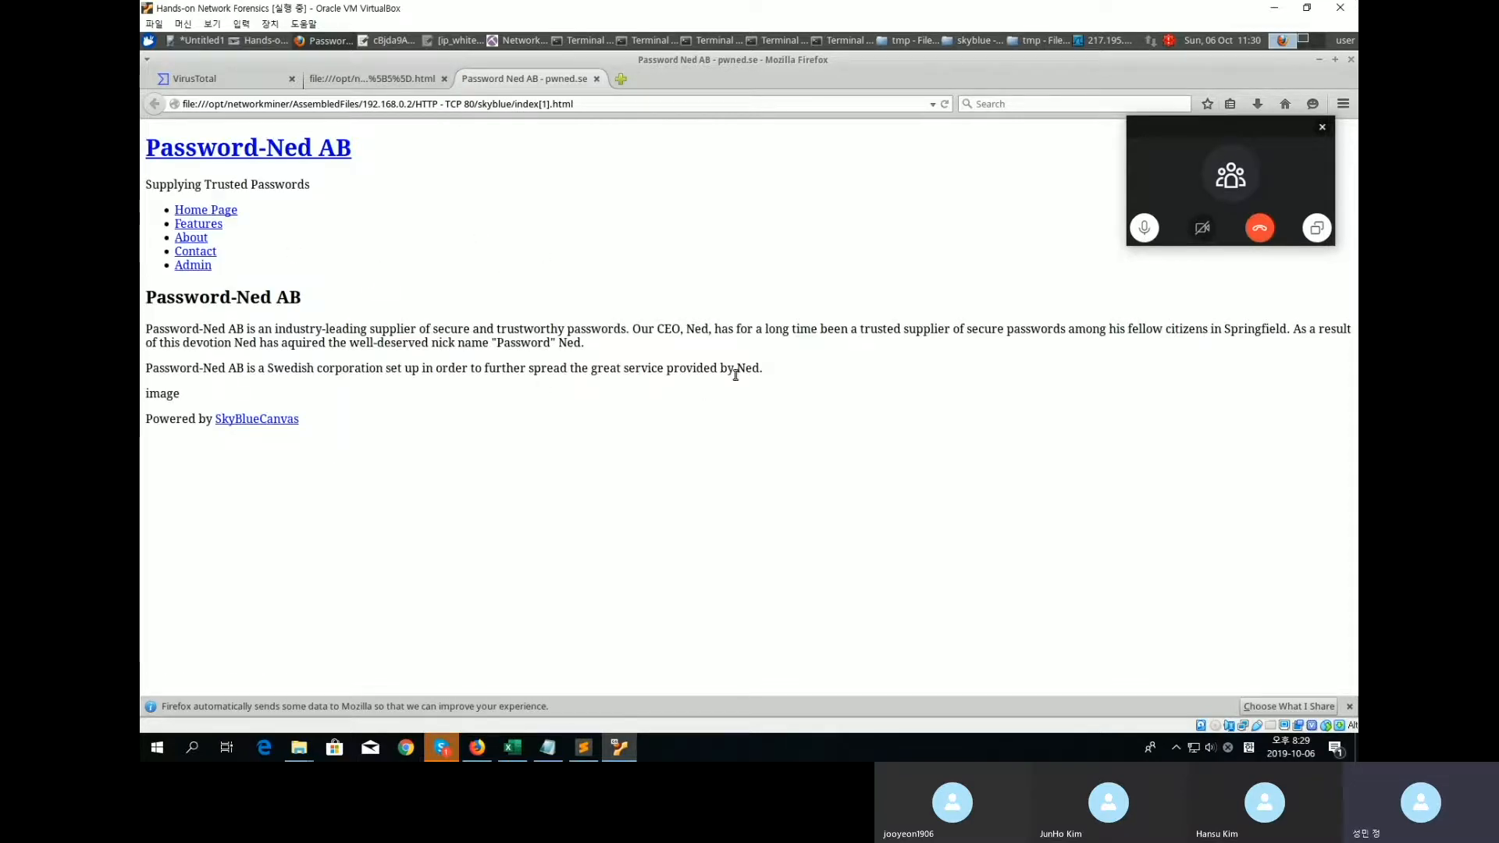
# Read the company description on the index[1].html page, then check the VirusTotal and fr[5].html pages.
pyautogui.moveTo(539, 358); pyautogui.dragTo(148, 326)
pyautogui.click(819, 381)
pyautogui.moveTo(827, 378); pyautogui.dragTo(429, 282)
pyautogui.click(463, 180)
pyautogui.click(203, 78)
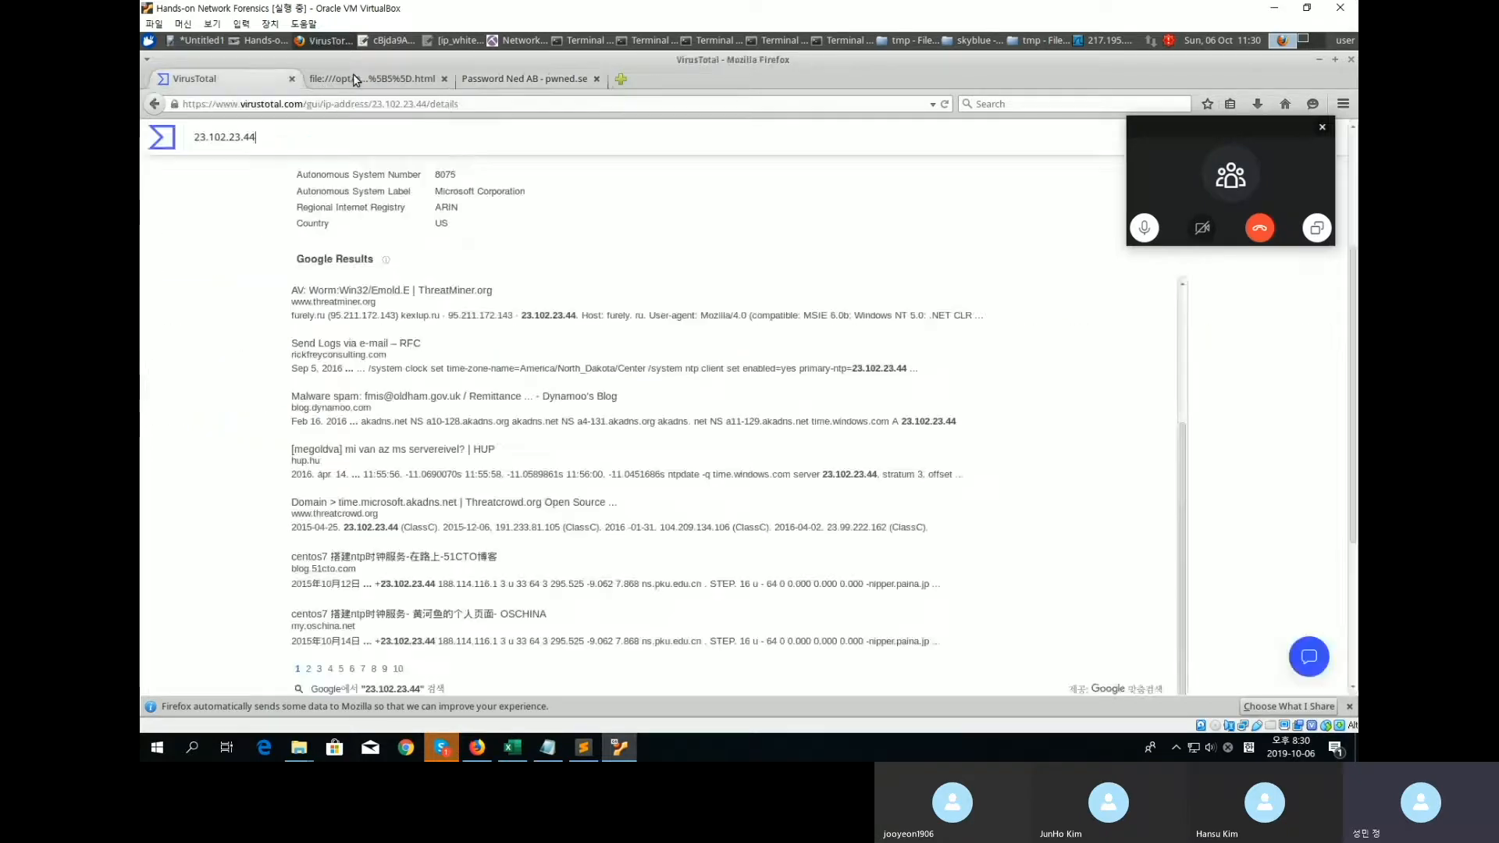
pyautogui.click(352, 77)
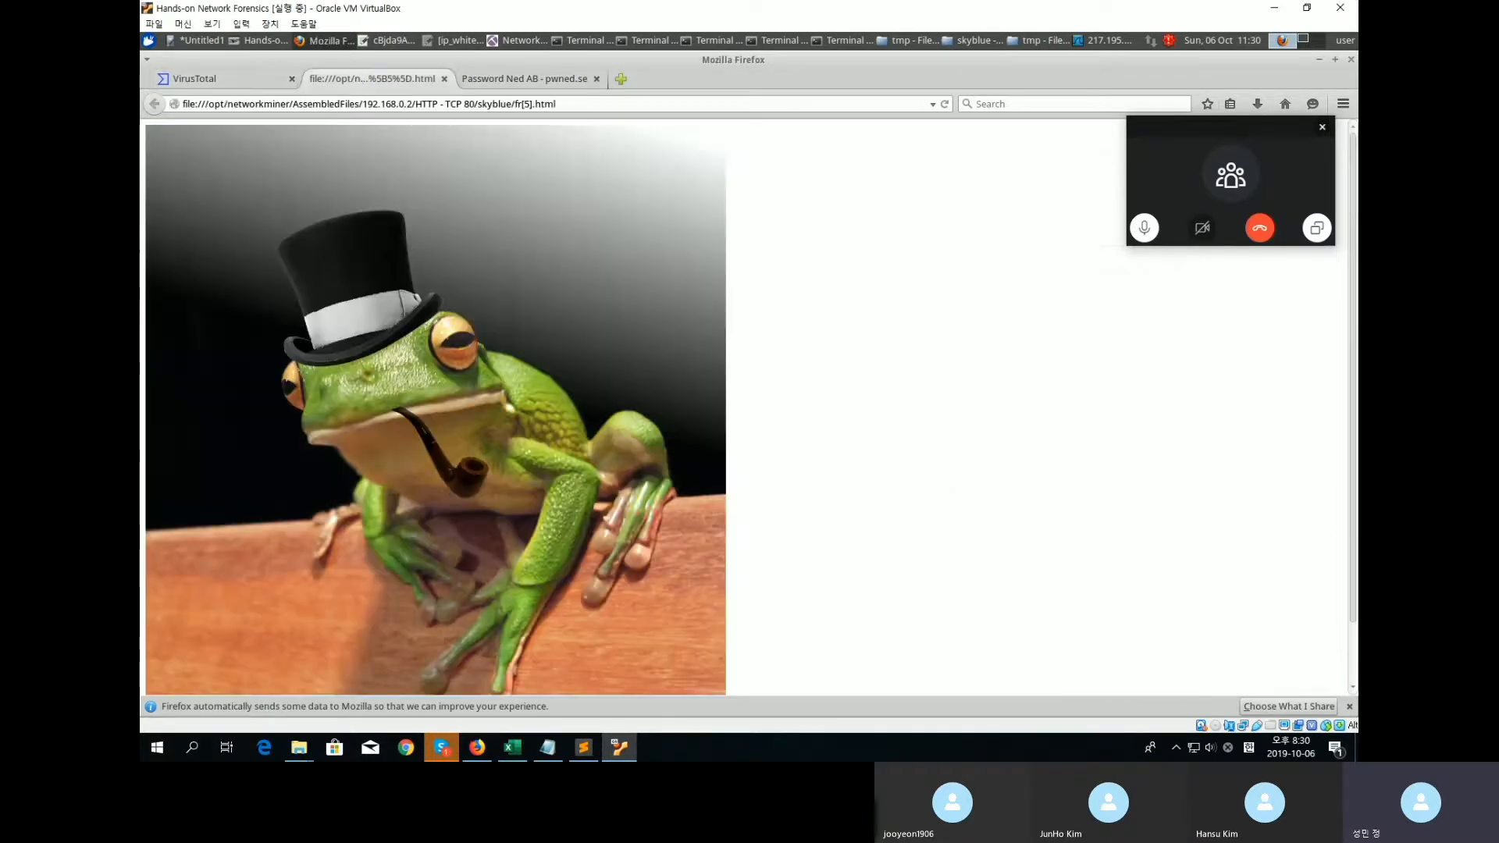
# Open index[17].html from the skyblue folder in Firefox and compare it with the index[1].html page.
pyautogui.click(1321, 60)
pyautogui.click(328, 668)
pyautogui.rightClick(309, 690)
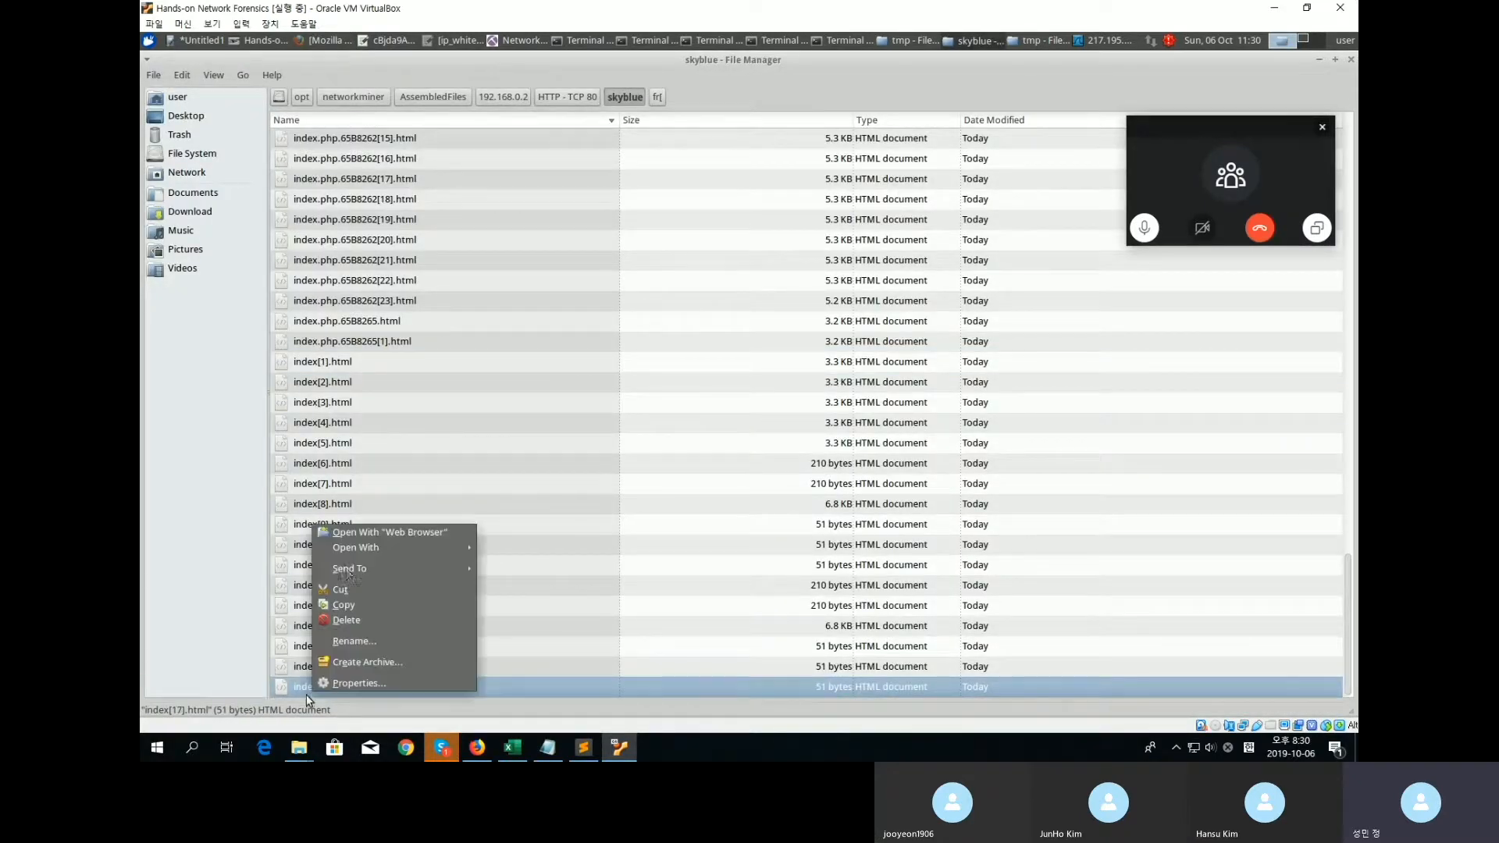
pyautogui.moveTo(449, 546)
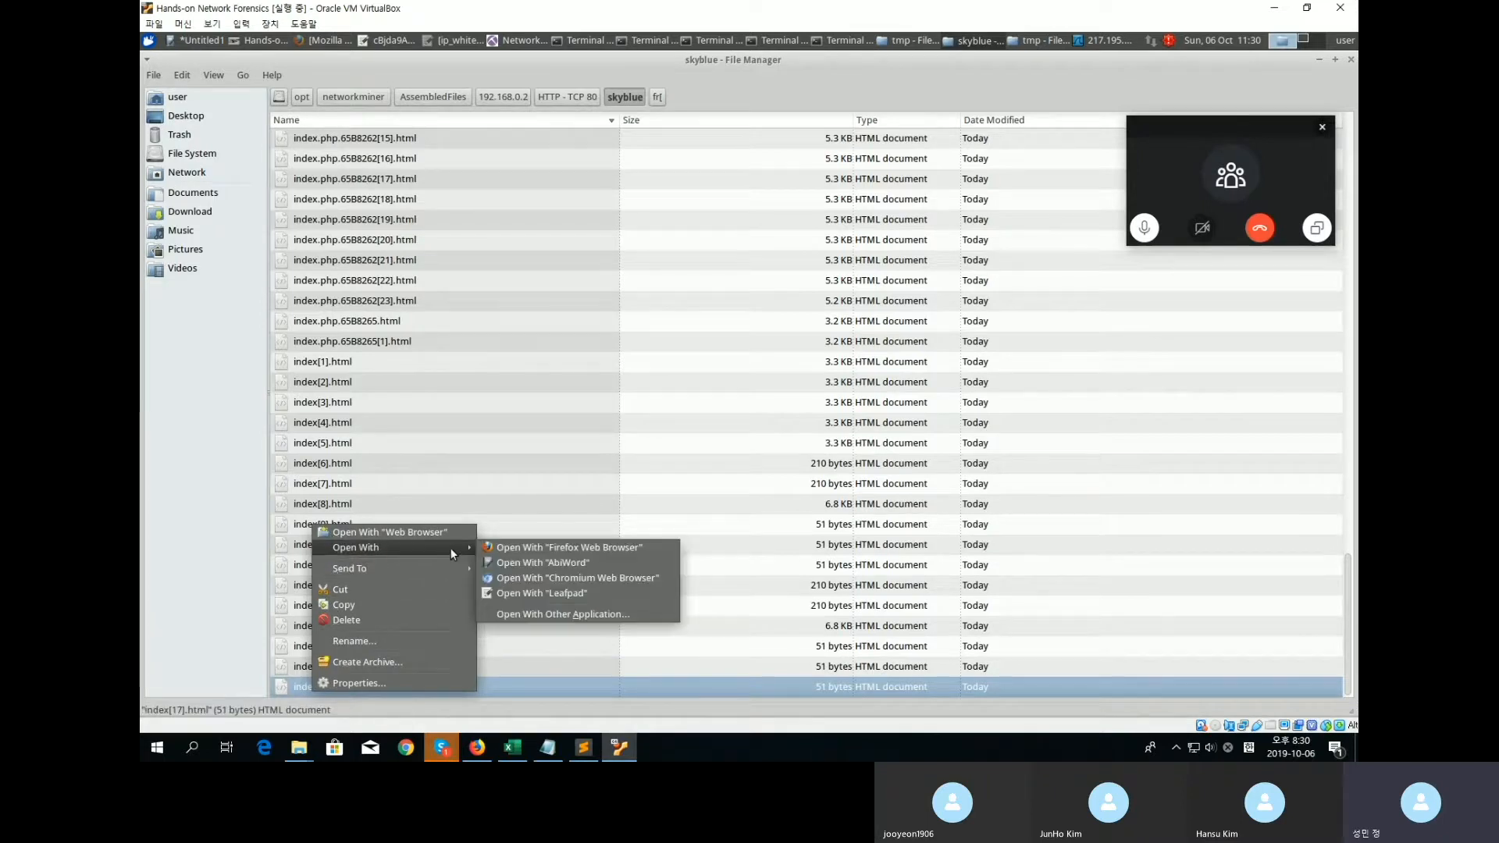
pyautogui.click(545, 550)
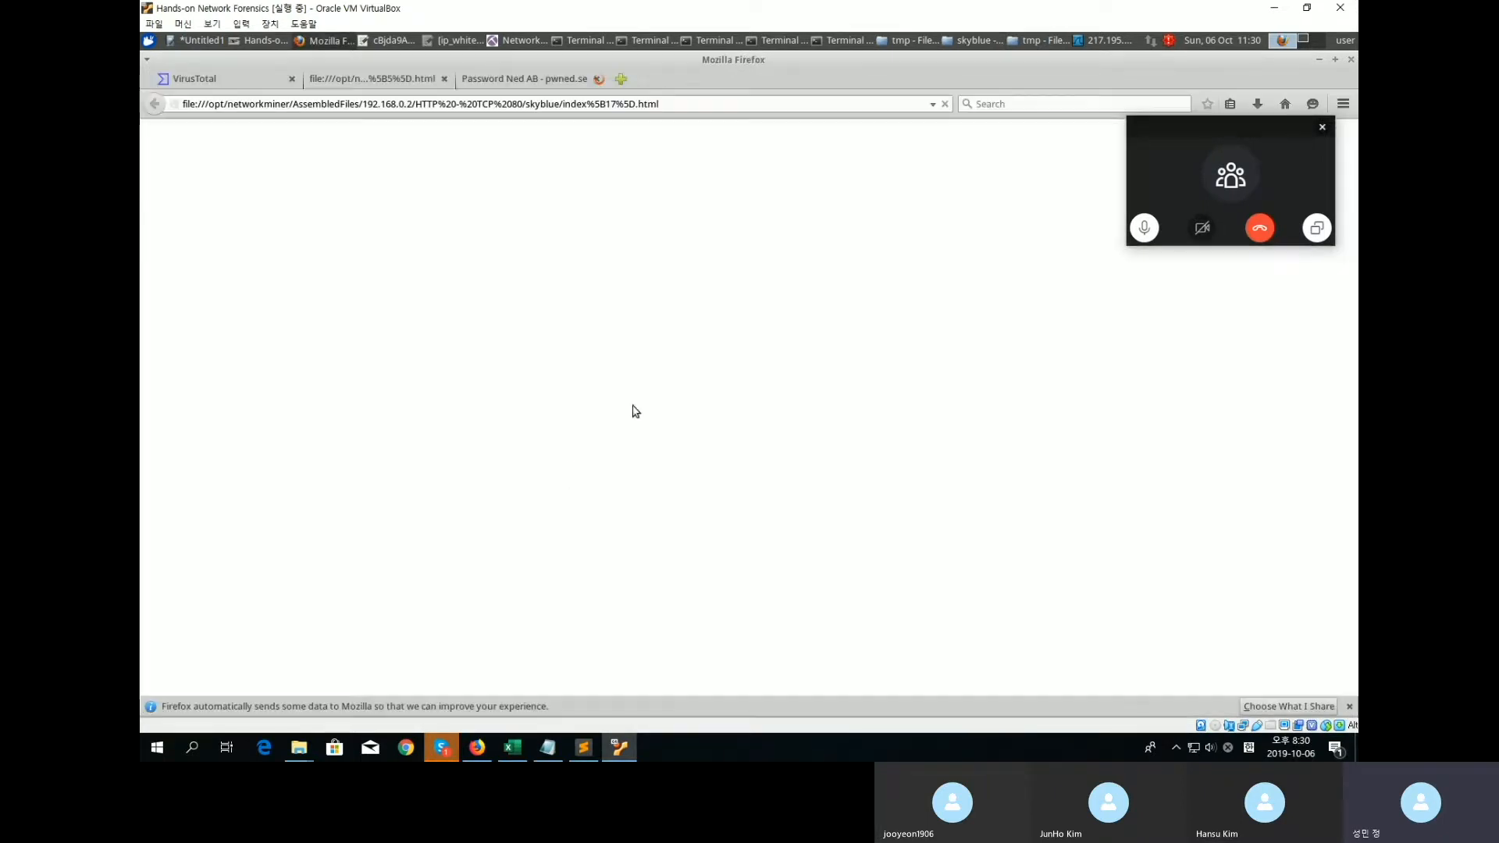
pyautogui.scroll(-2, 551, 371)
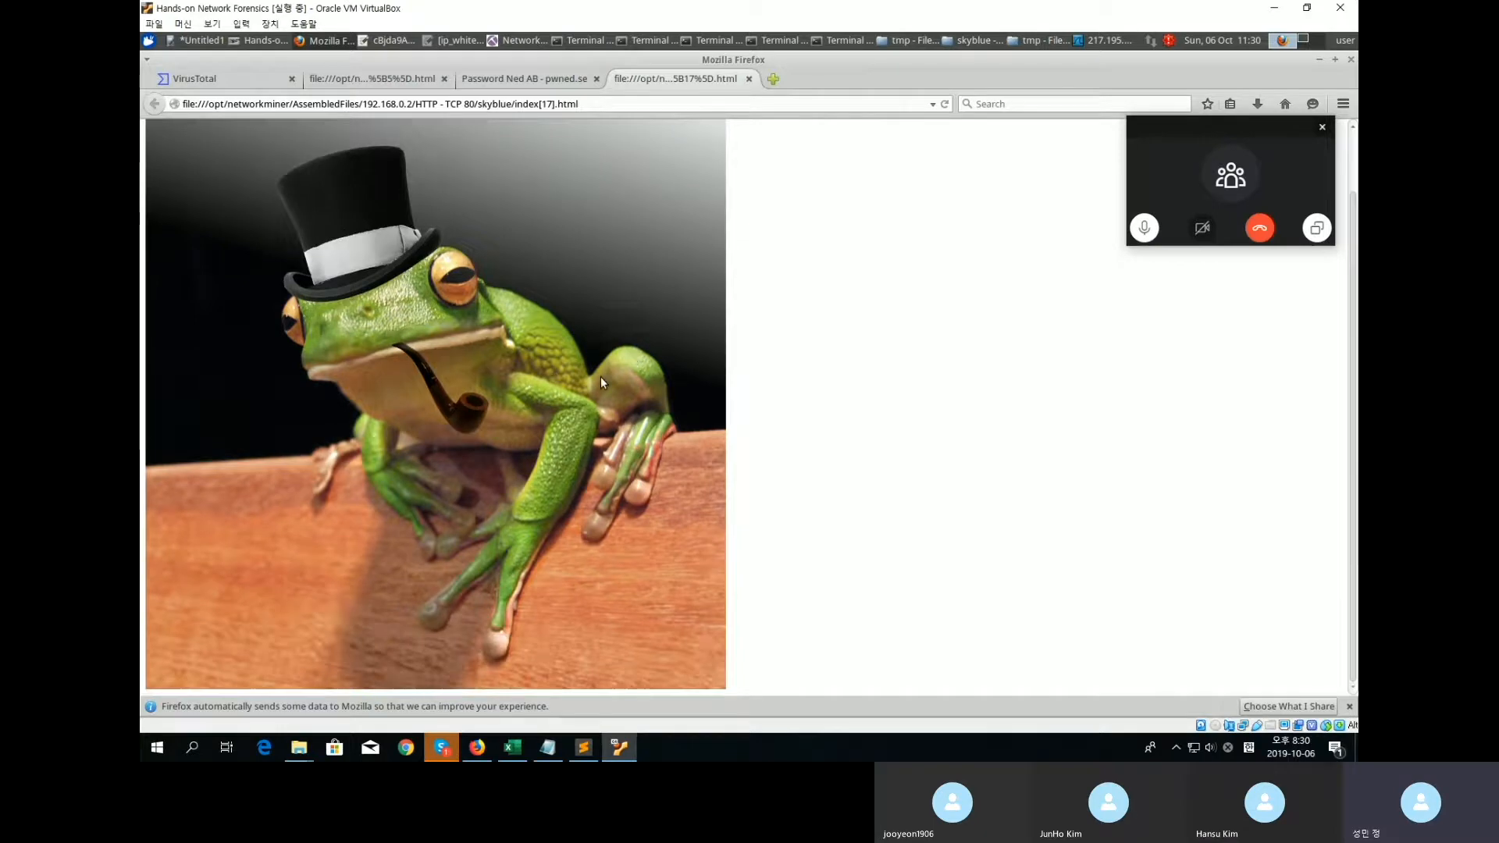
pyautogui.scroll(2, 552, 367)
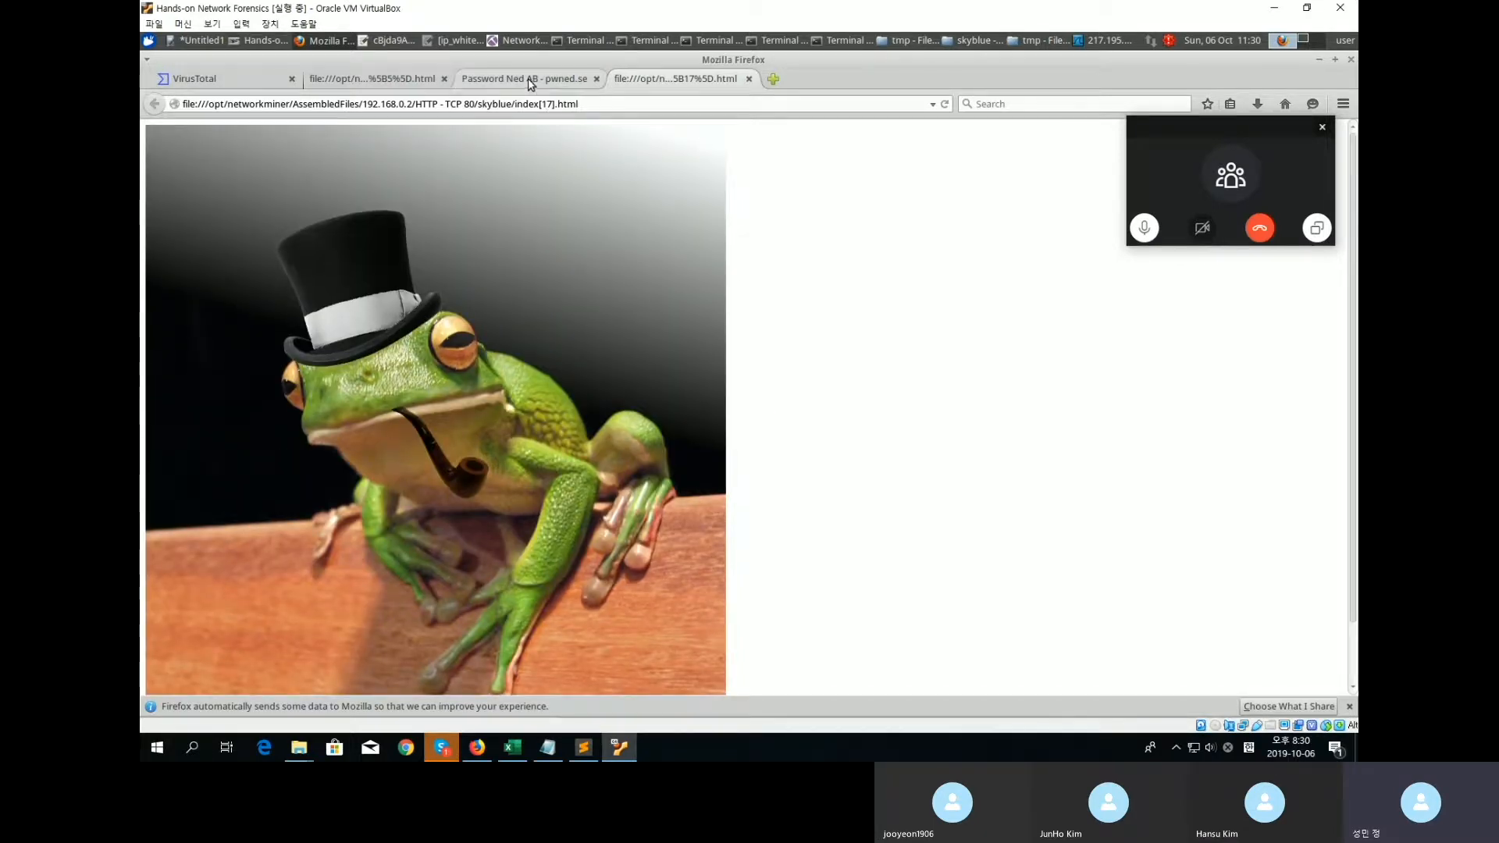
pyautogui.click(528, 79)
pyautogui.click(716, 81)
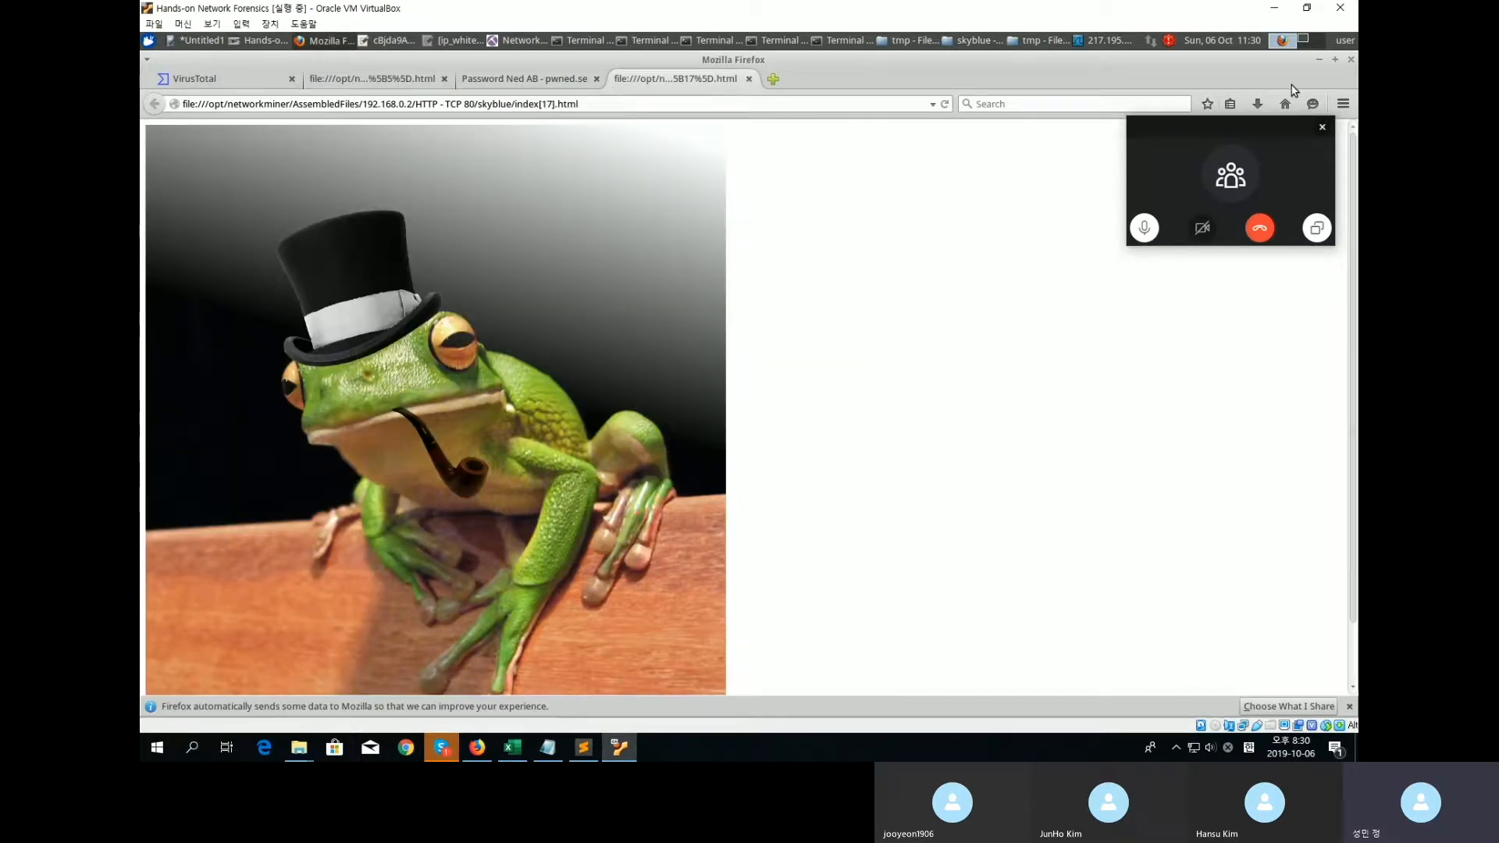
# Return to the skyblue folder and look through its FrogSquad images, cm0.php files and subfolders.
pyautogui.click(1318, 59)
pyautogui.scroll(5, 669, 261)
pyautogui.click(562, 246)
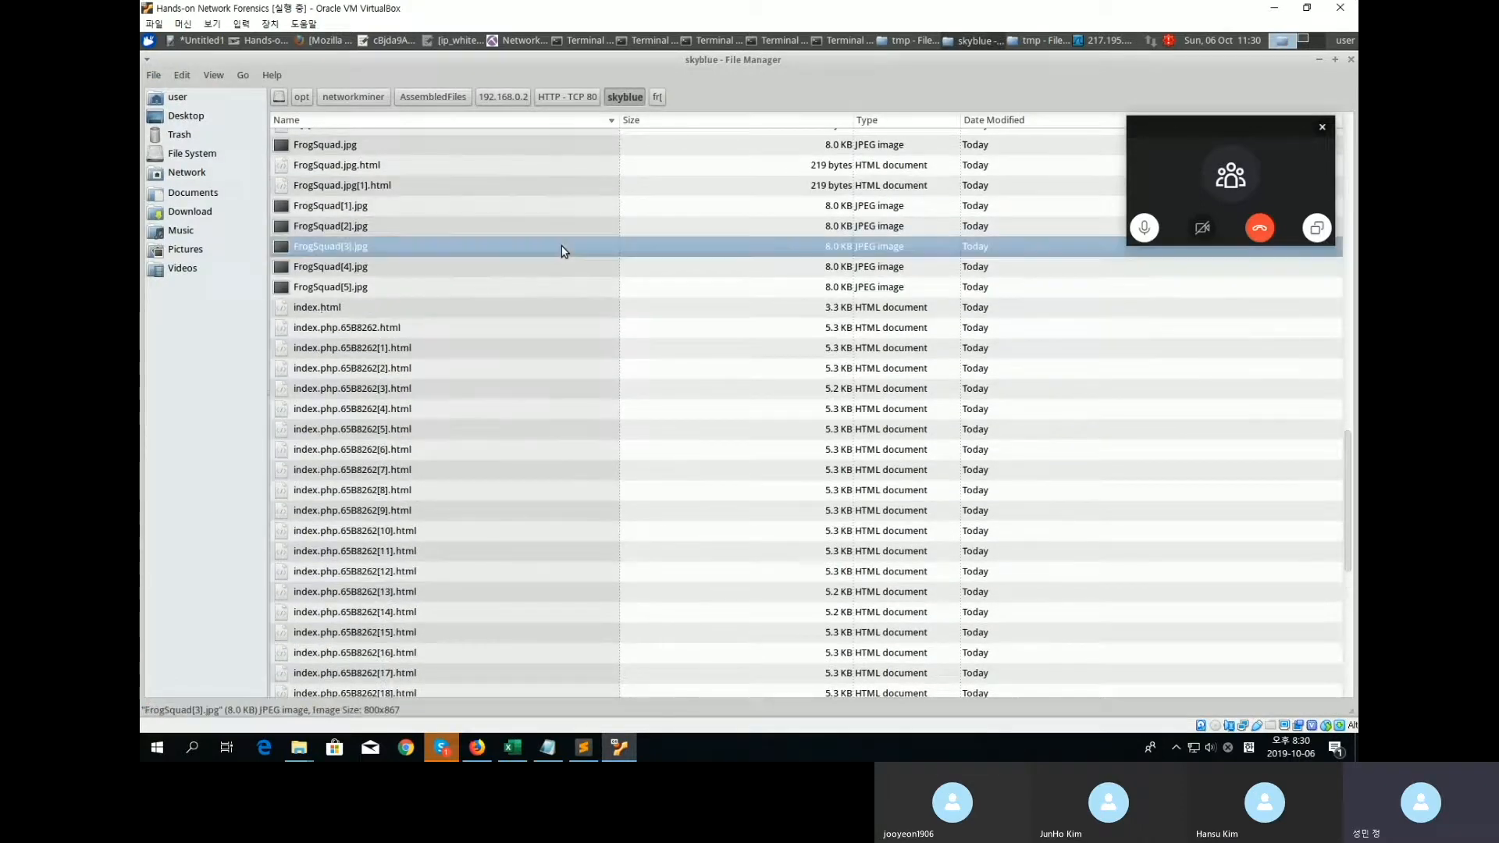
pyautogui.scroll(15, 564, 248)
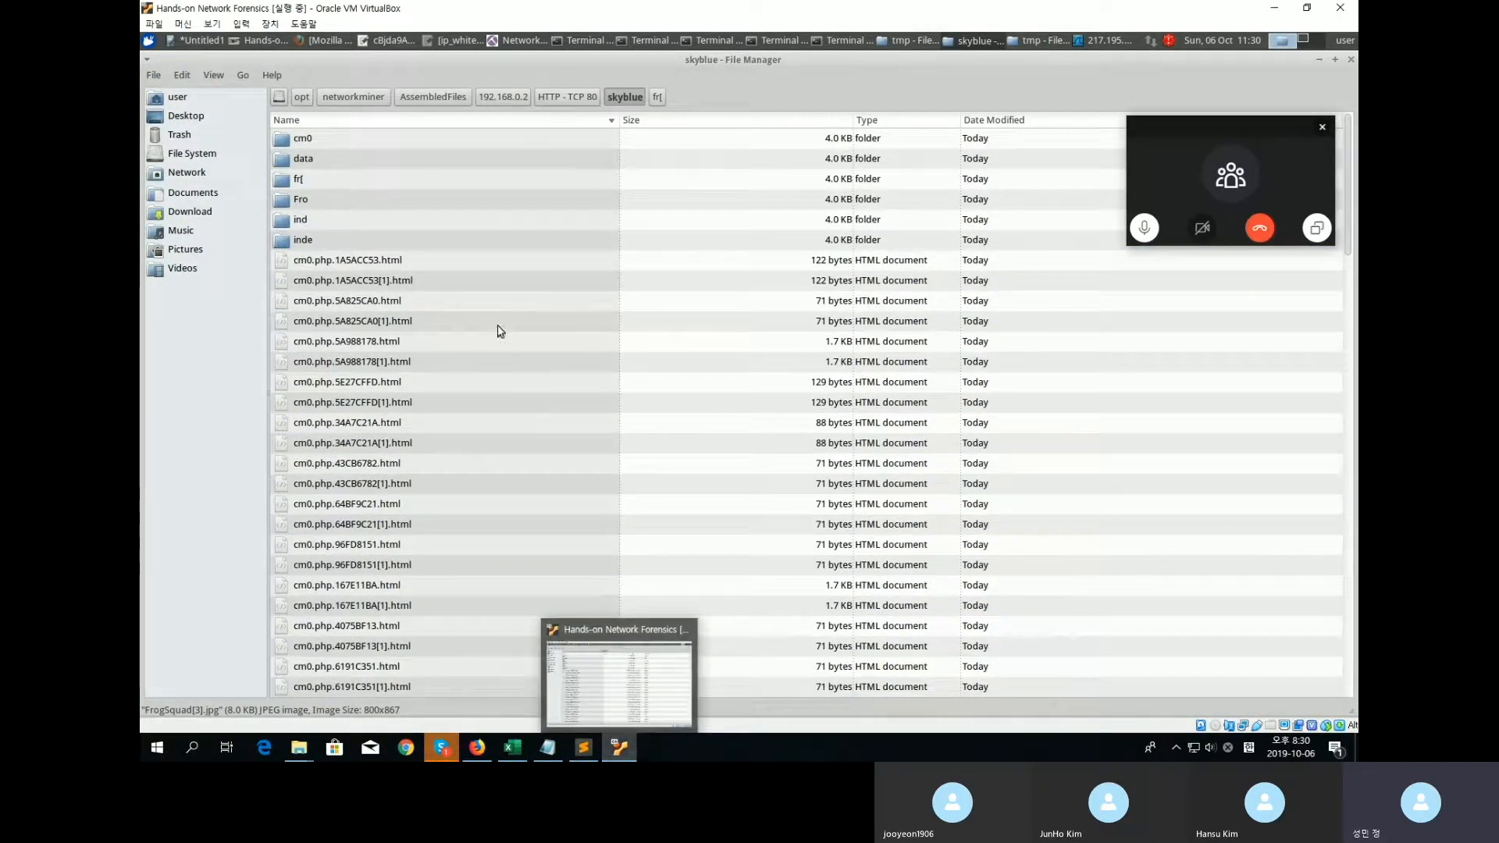
pyautogui.click(470, 262)
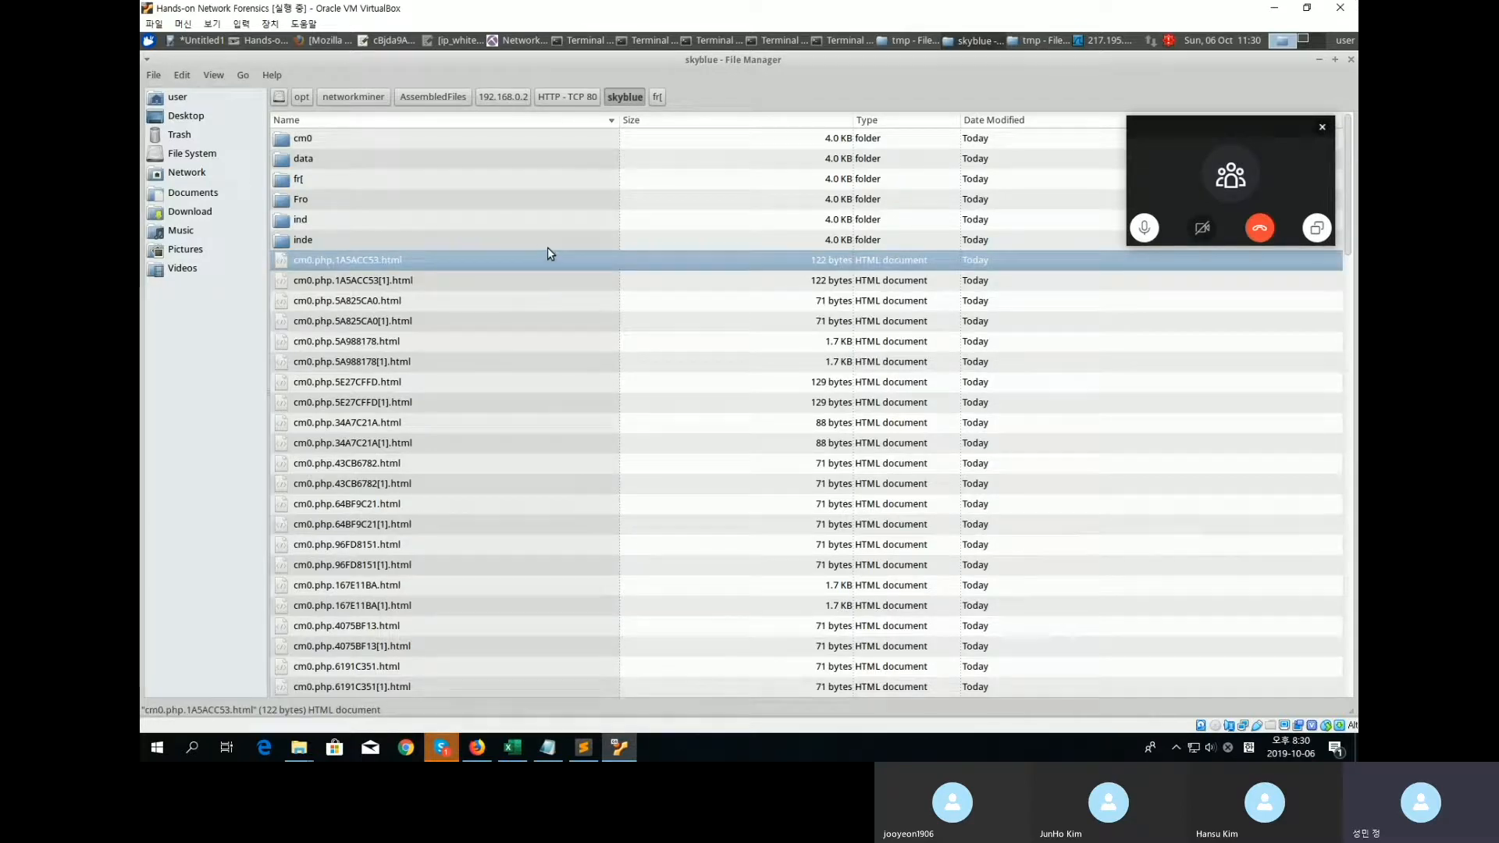
pyautogui.click(685, 242)
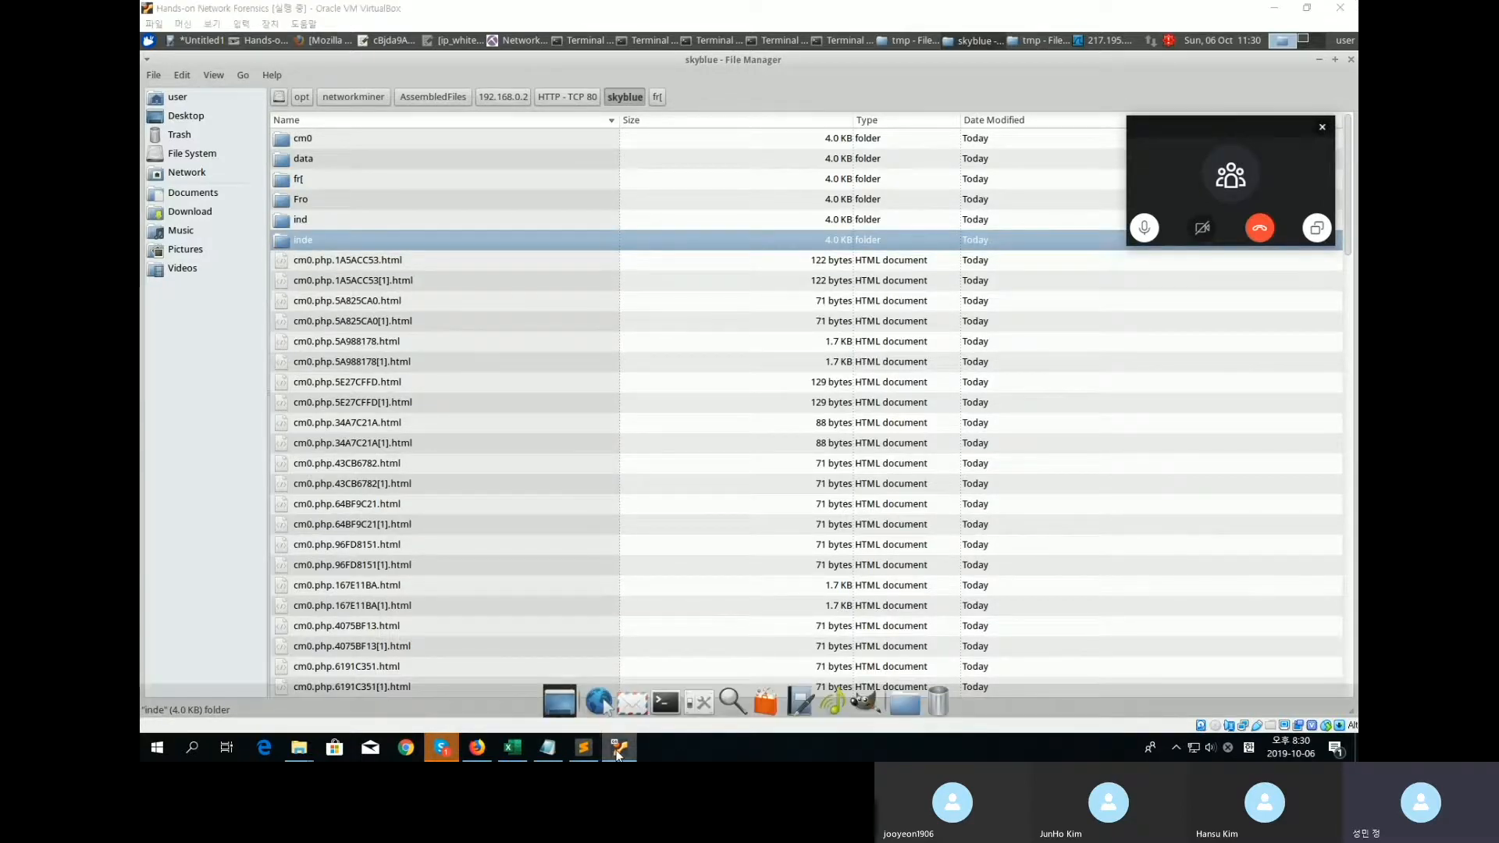
# Switch to the 10.06 notes in Sublime Text and read from the TCP 80 and TCP 22 dates down to the Q2.3 tcpdump command.
pyautogui.click(616, 751)
pyautogui.click(583, 747)
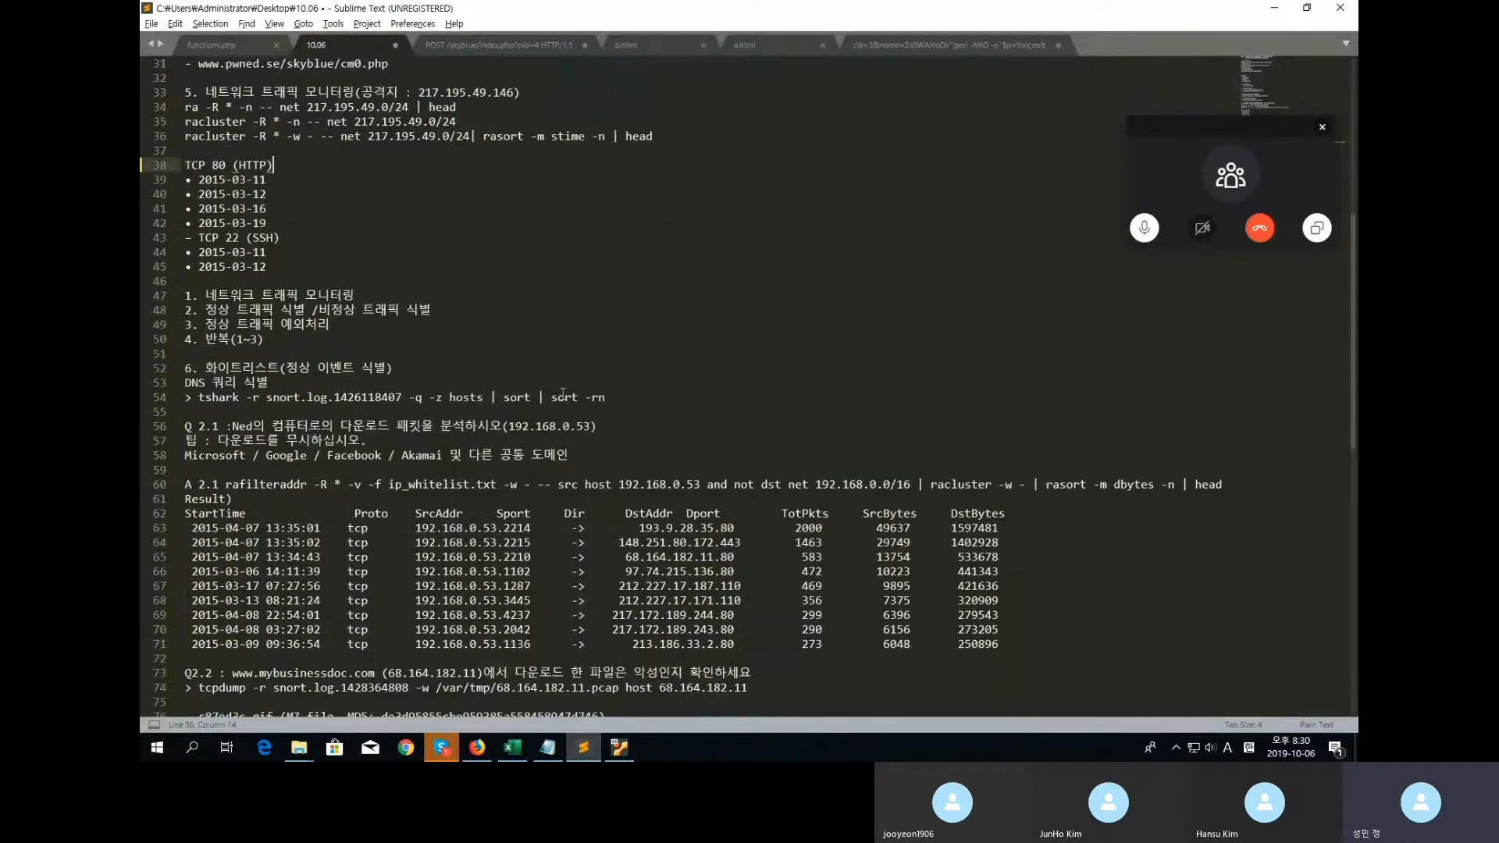
pyautogui.scroll(-2, 562, 392)
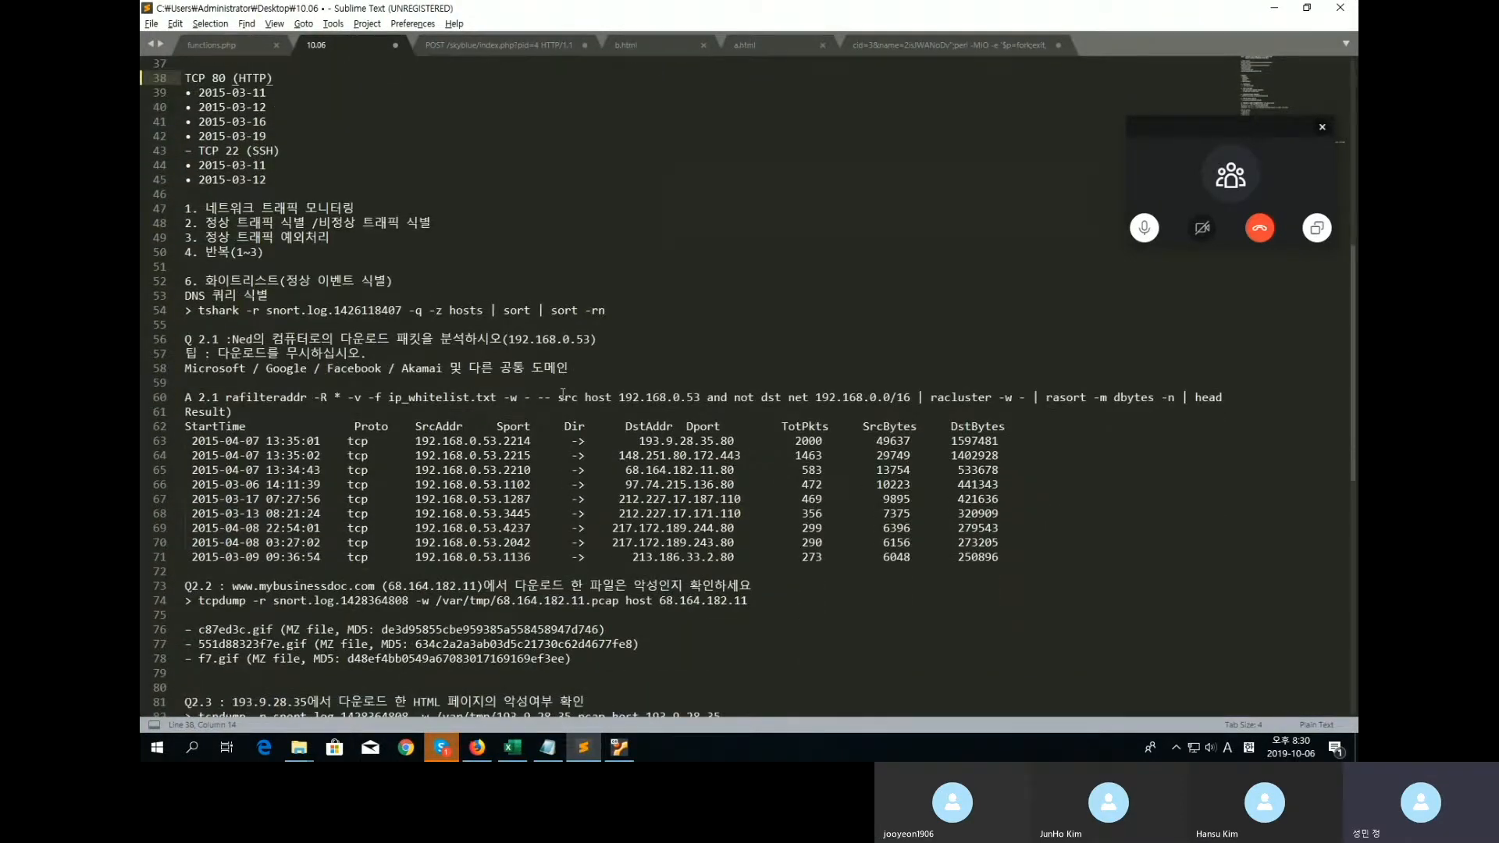
pyautogui.scroll(-3, 562, 393)
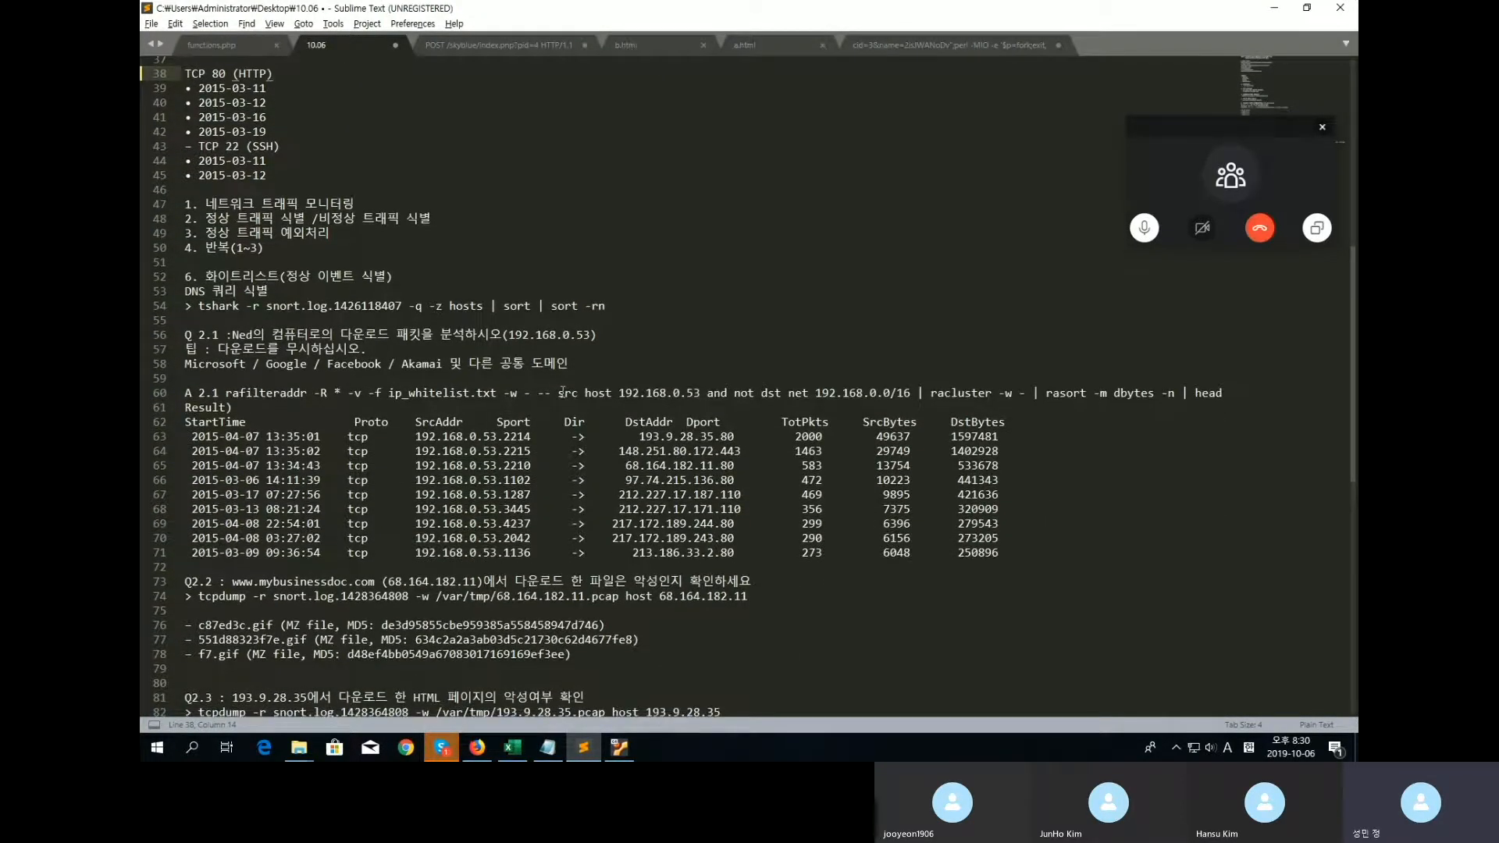
pyautogui.scroll(3, 544, 339)
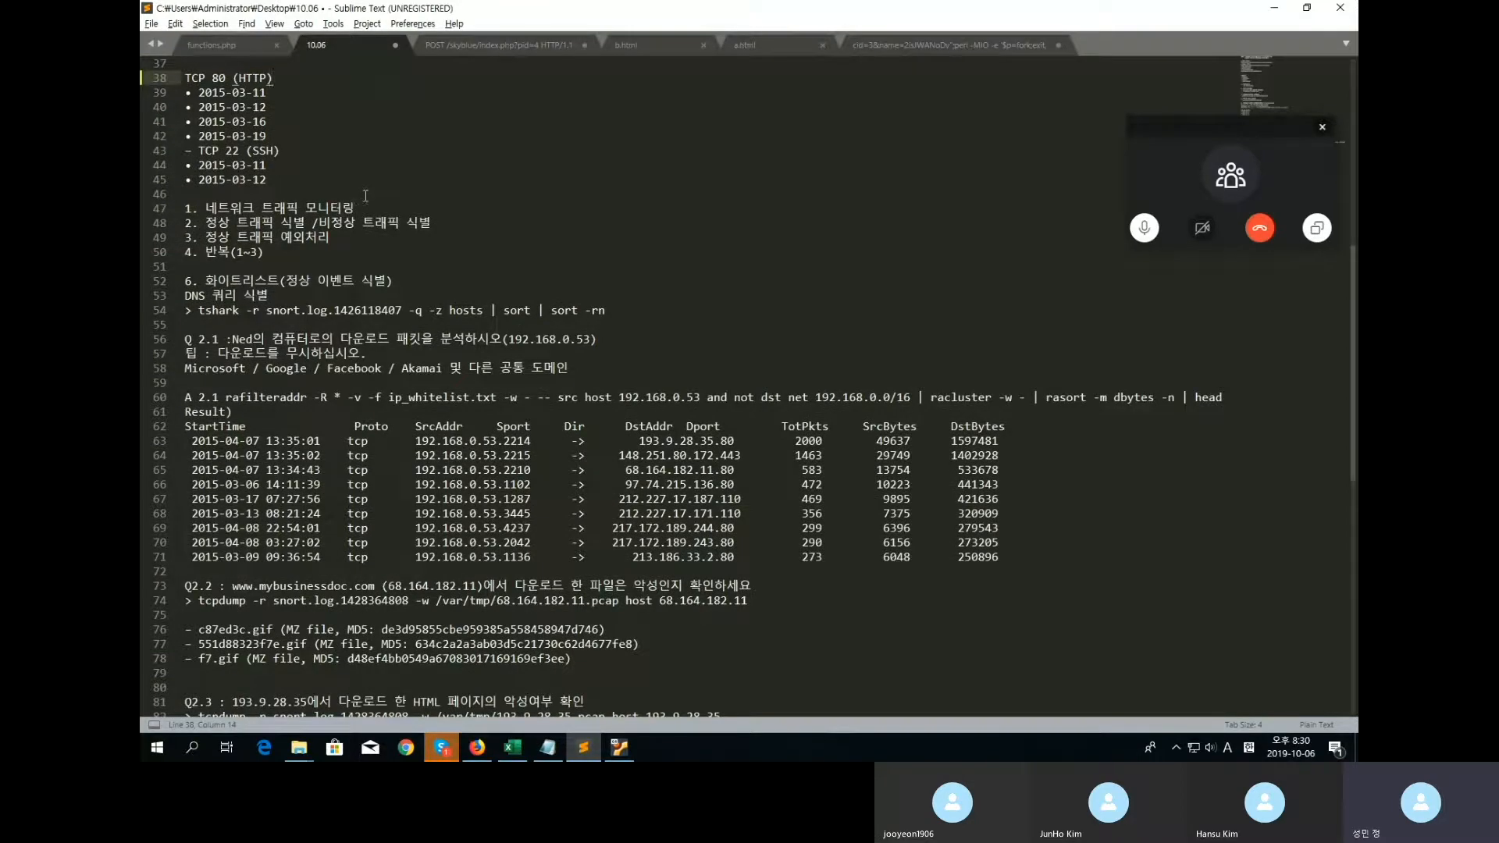
pyautogui.scroll(-3, 366, 195)
pyautogui.scroll(1, 367, 195)
pyautogui.scroll(-1, 376, 195)
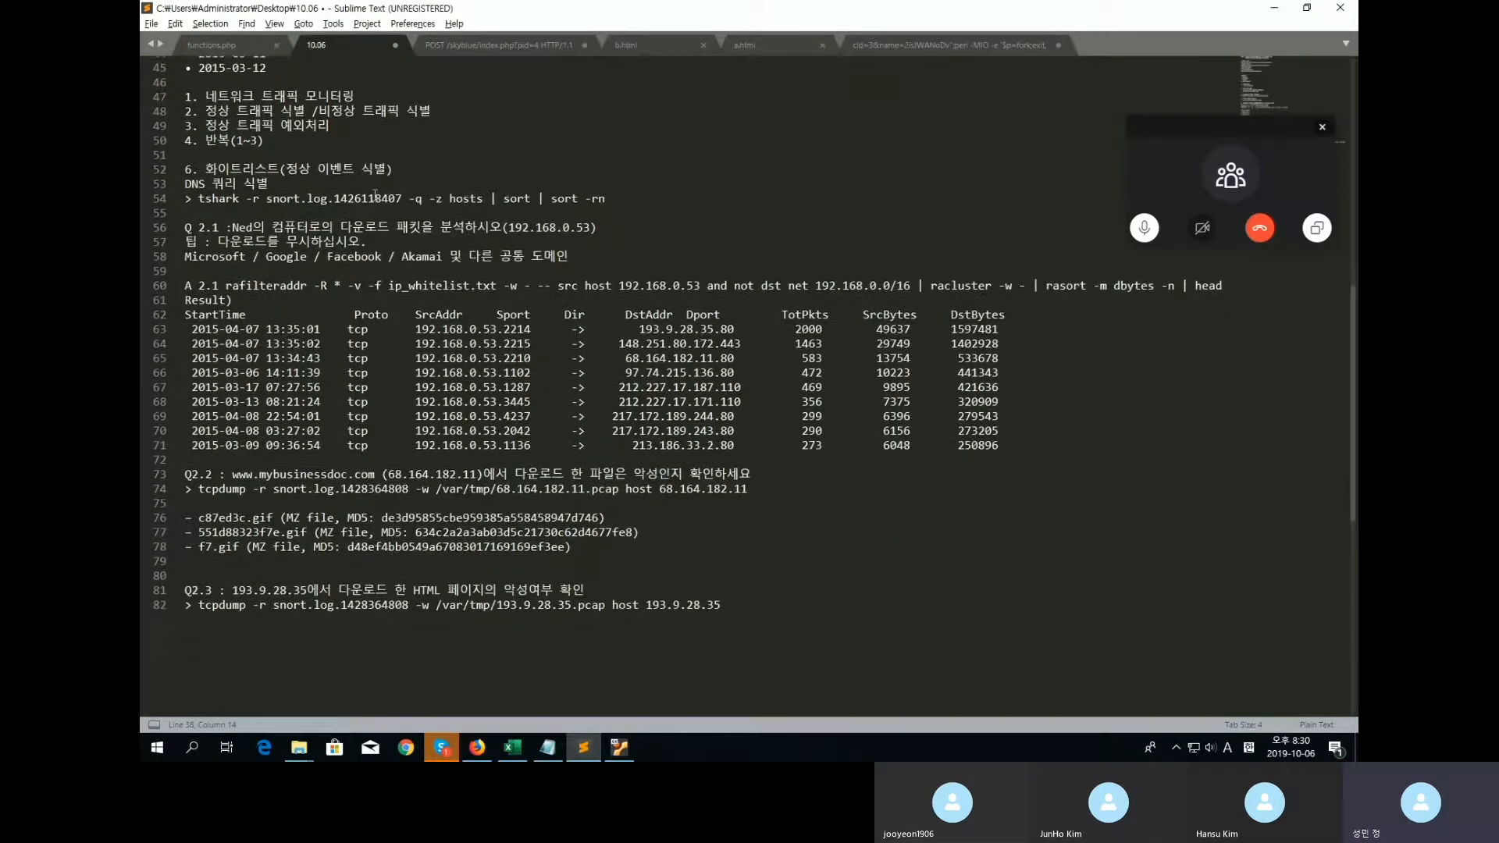
pyautogui.scroll(-1, 376, 195)
pyautogui.scroll(3, 542, 195)
pyautogui.scroll(-2, 542, 195)
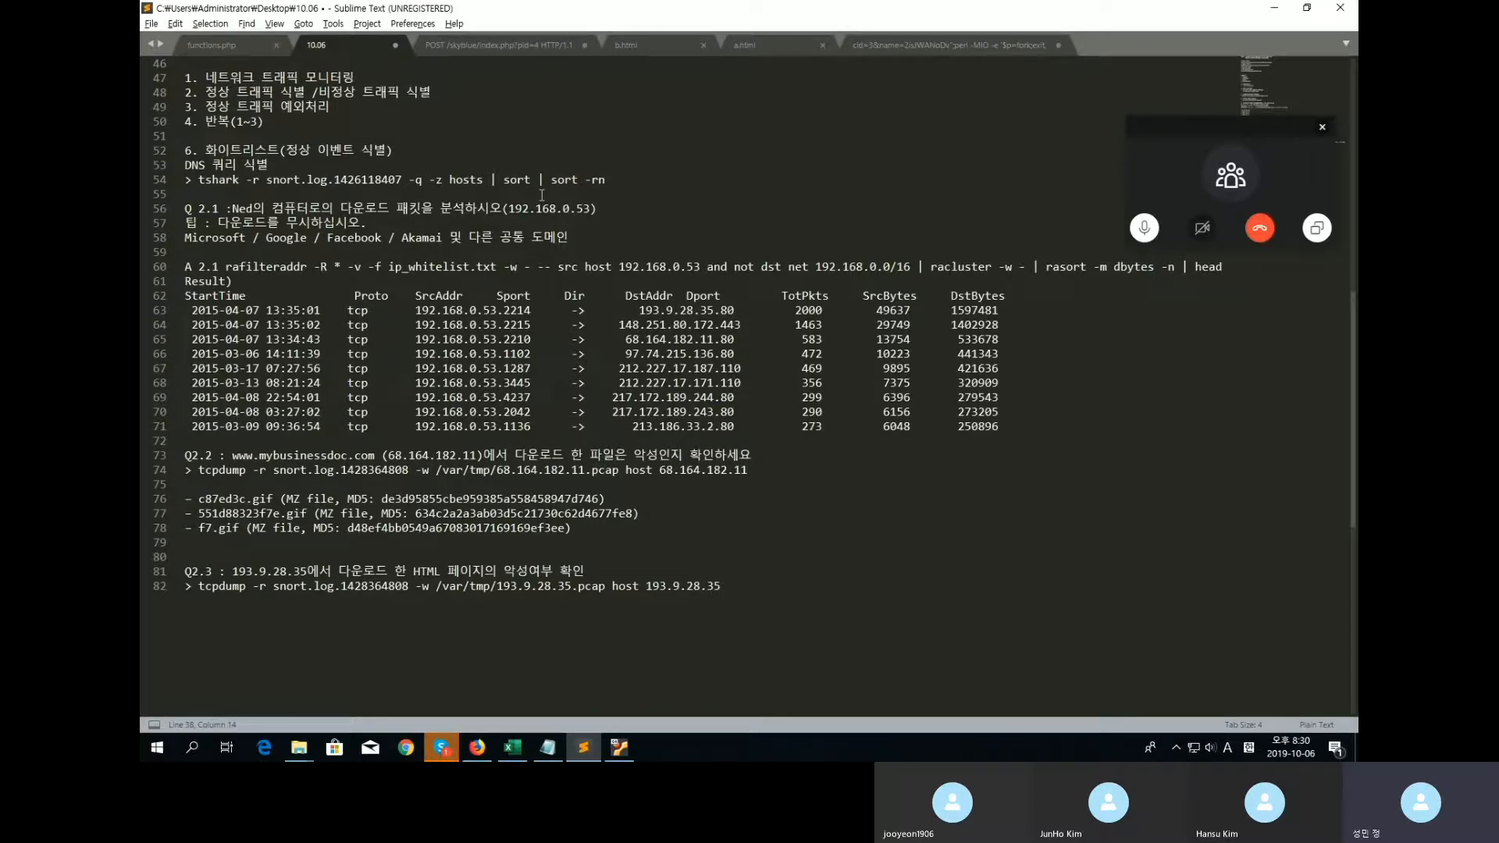
# Examine the notes' traffic monitoring steps, the whitelist section's tshark DNS query command and question Q 2.1 on 192.168.0.53's downloads.
pyautogui.scroll(3, 404, 241)
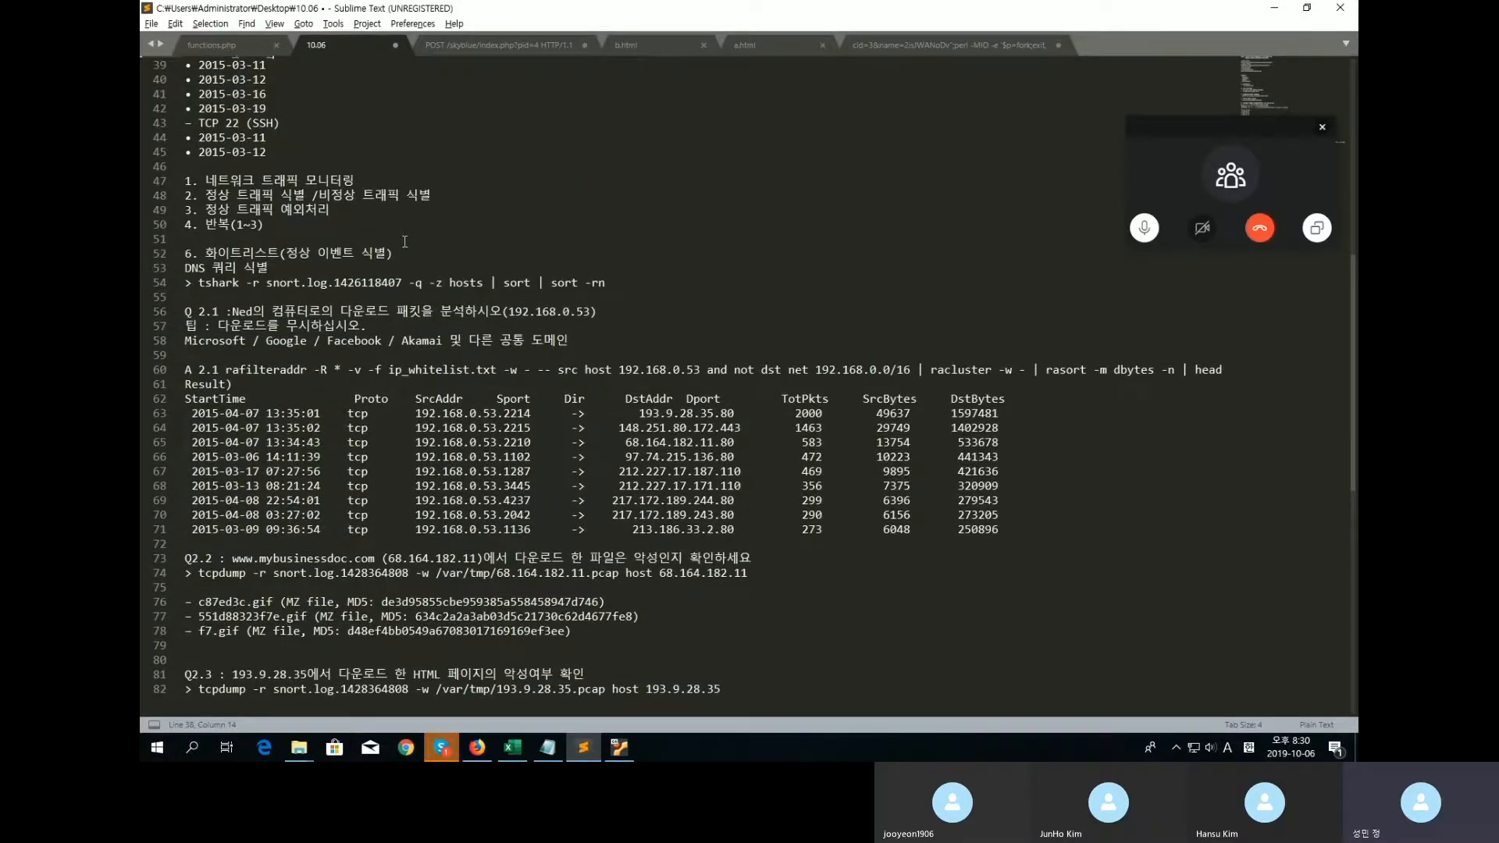
pyautogui.scroll(1, 404, 242)
pyautogui.scroll(-3, 405, 234)
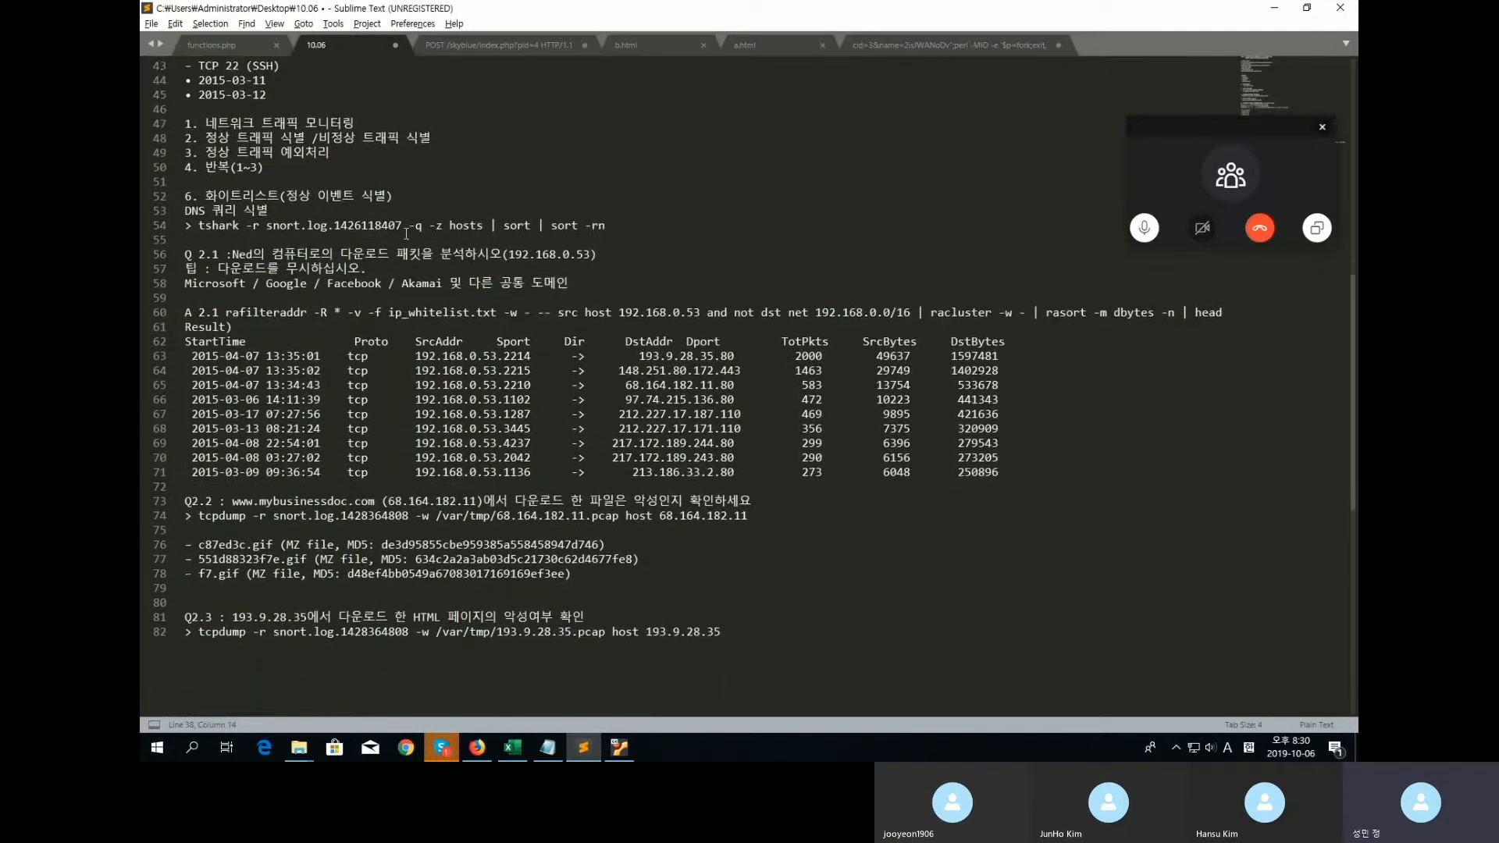
pyautogui.scroll(1, 406, 233)
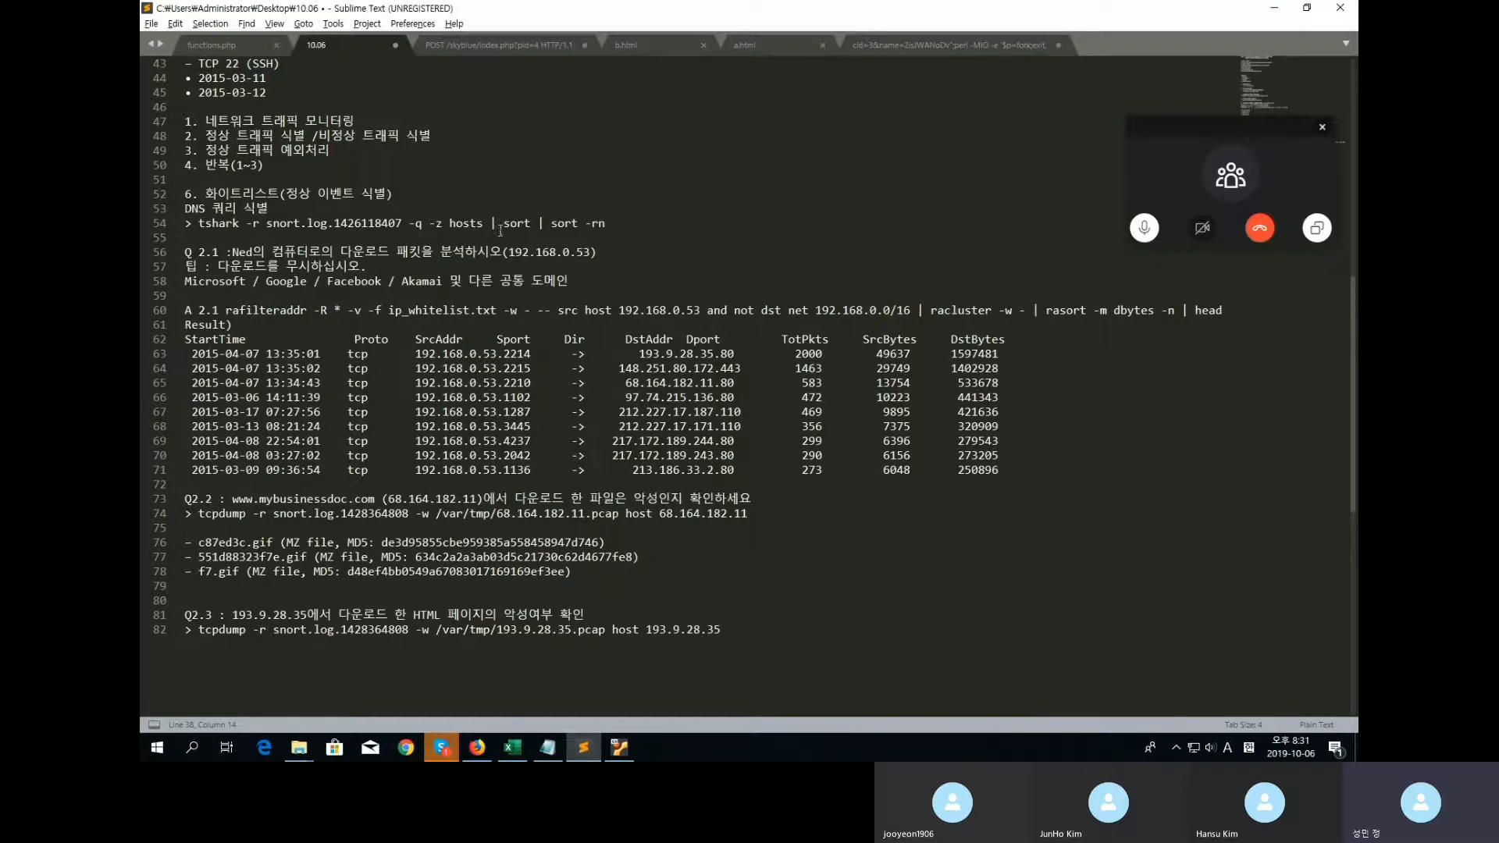
pyautogui.scroll(-1, 482, 213)
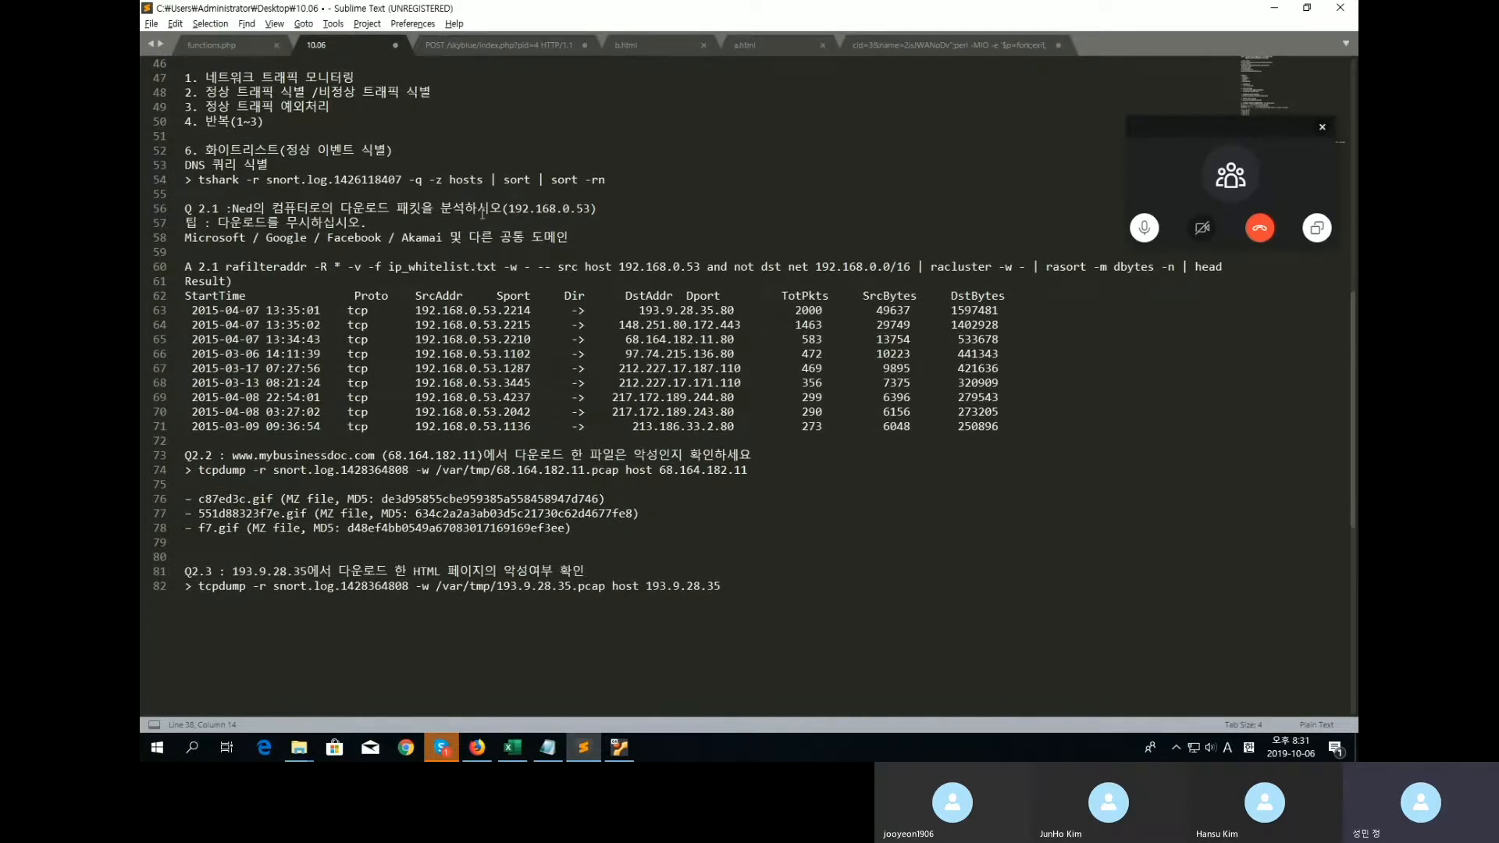
pyautogui.scroll(-1, 482, 213)
pyautogui.scroll(1, 482, 213)
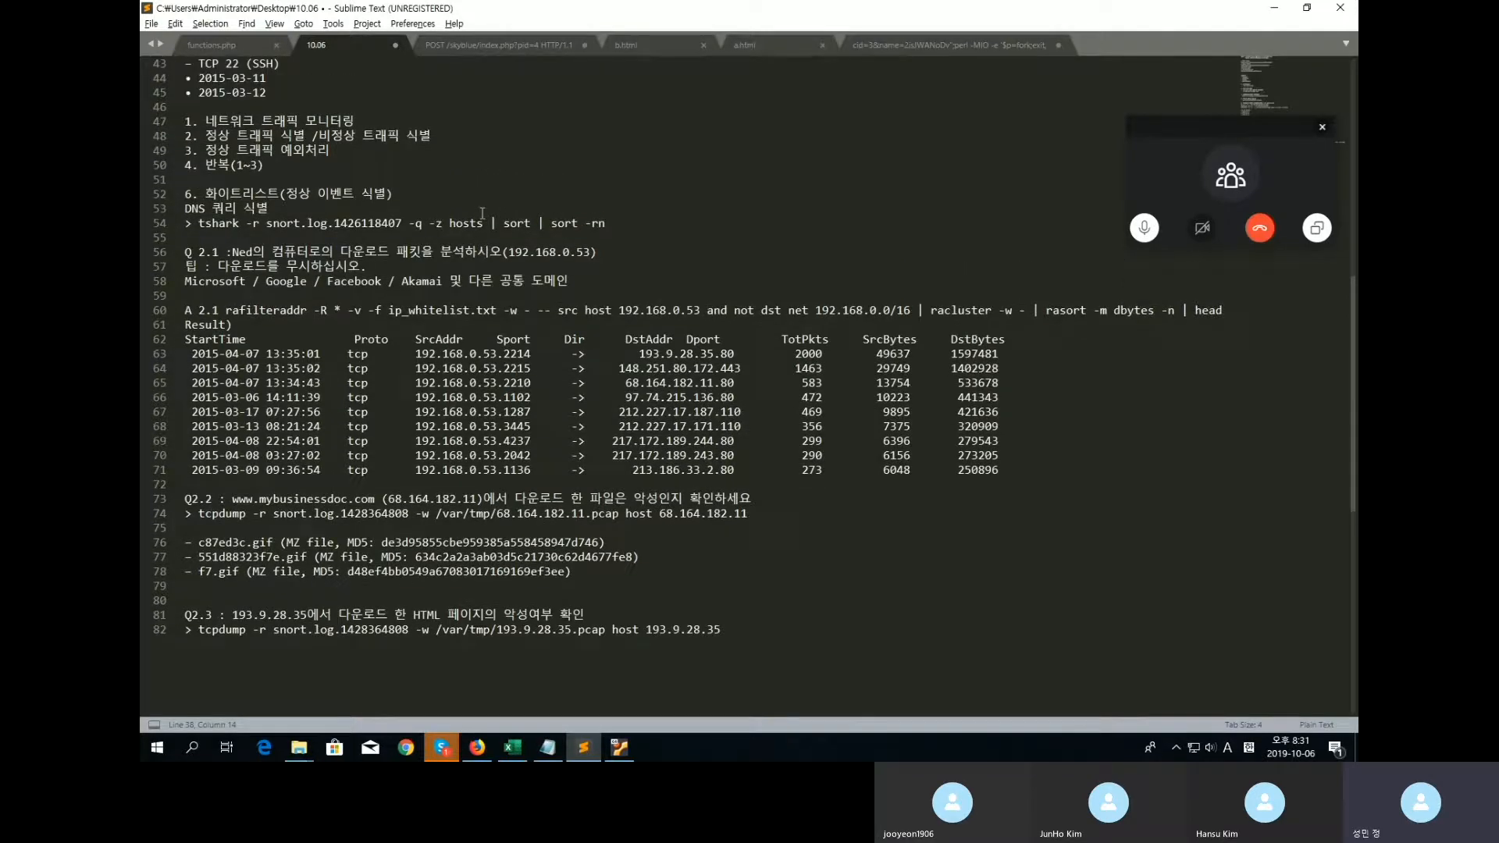
pyautogui.scroll(-1, 482, 213)
pyautogui.scroll(1, 481, 213)
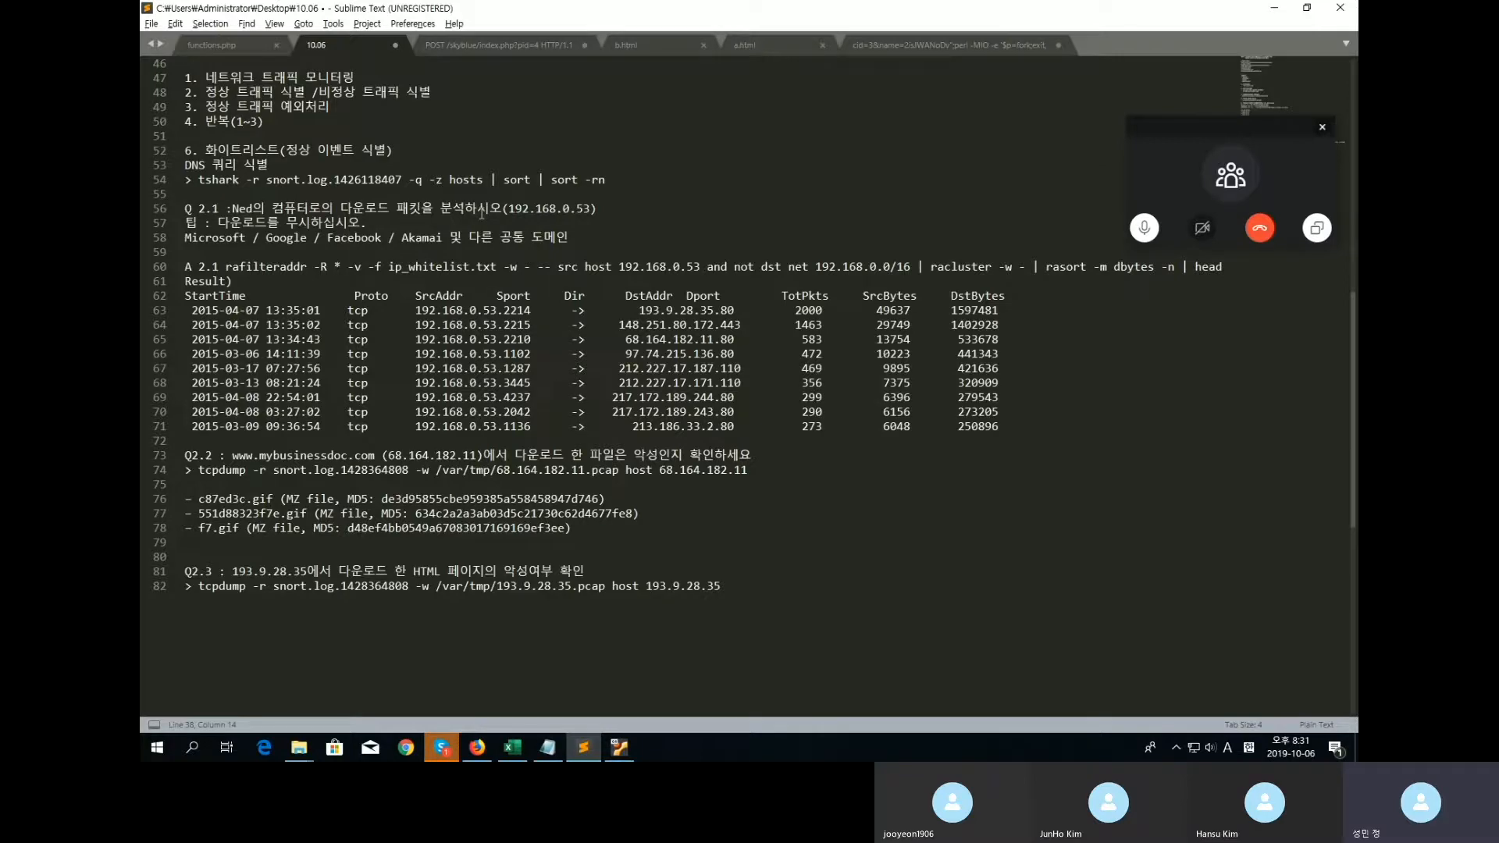
# Reread the notes from the TCP 22 dates through the four monitoring steps to the whitelist section's DNS query command.
pyautogui.scroll(1, 482, 212)
pyautogui.scroll(-1, 669, 248)
pyautogui.scroll(1, 435, 174)
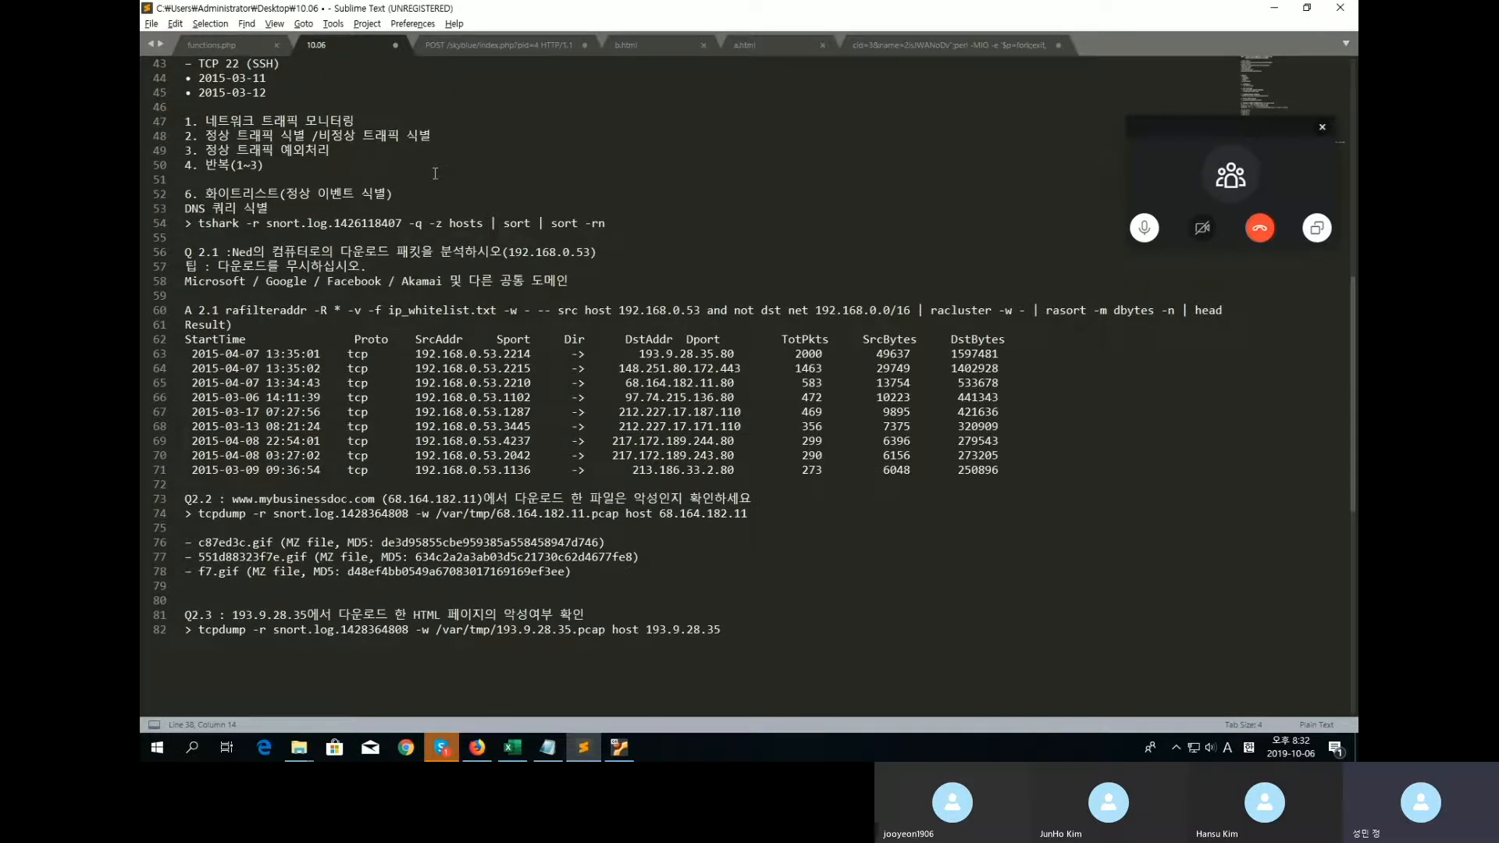
pyautogui.scroll(1, 435, 173)
pyautogui.scroll(-1, 450, 177)
pyautogui.scroll(1, 535, 176)
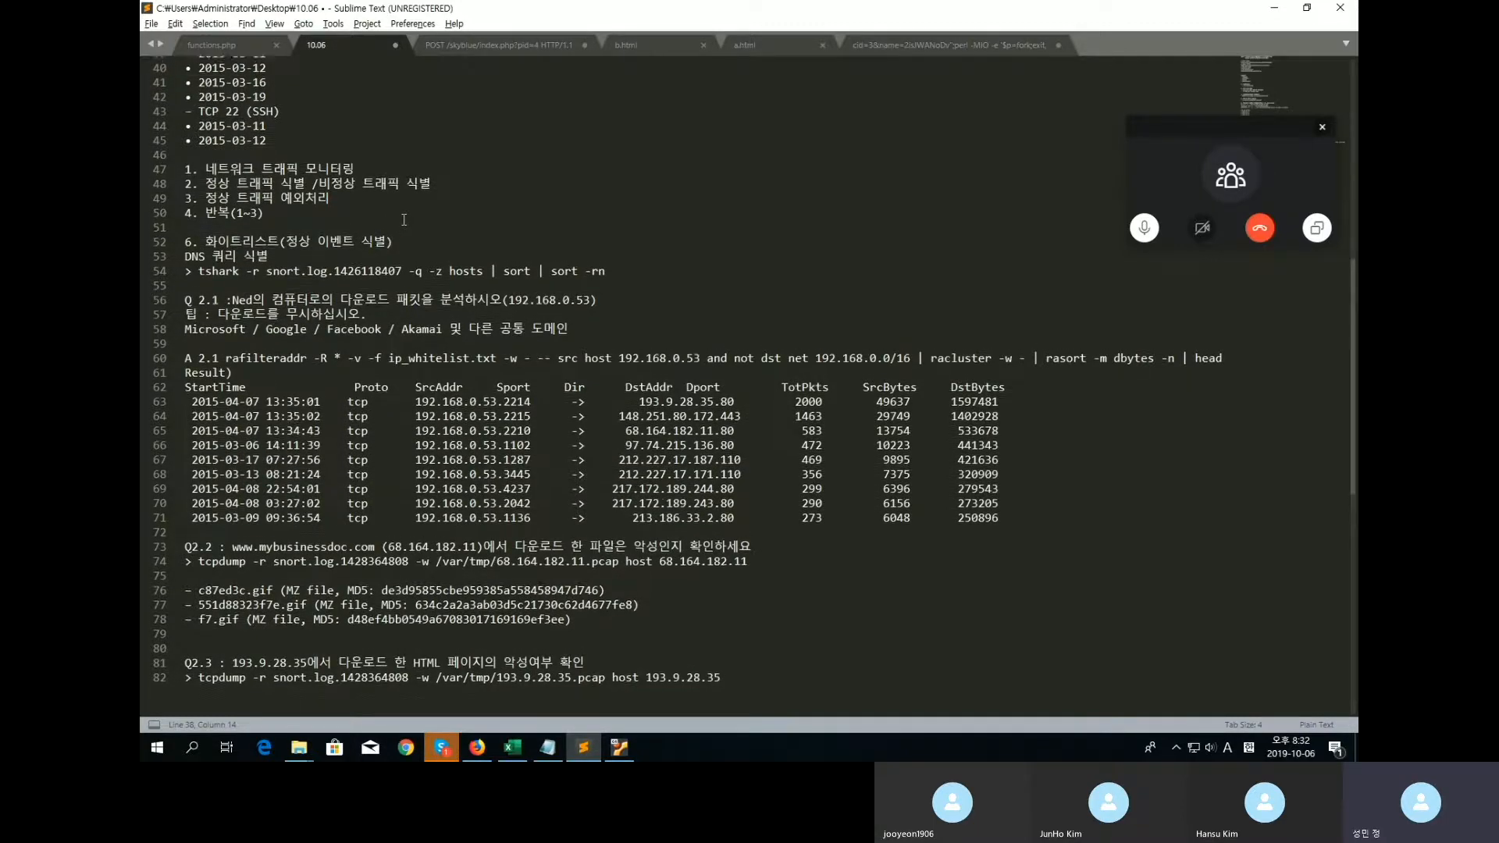
pyautogui.scroll(1, 394, 226)
pyautogui.scroll(-2, 388, 233)
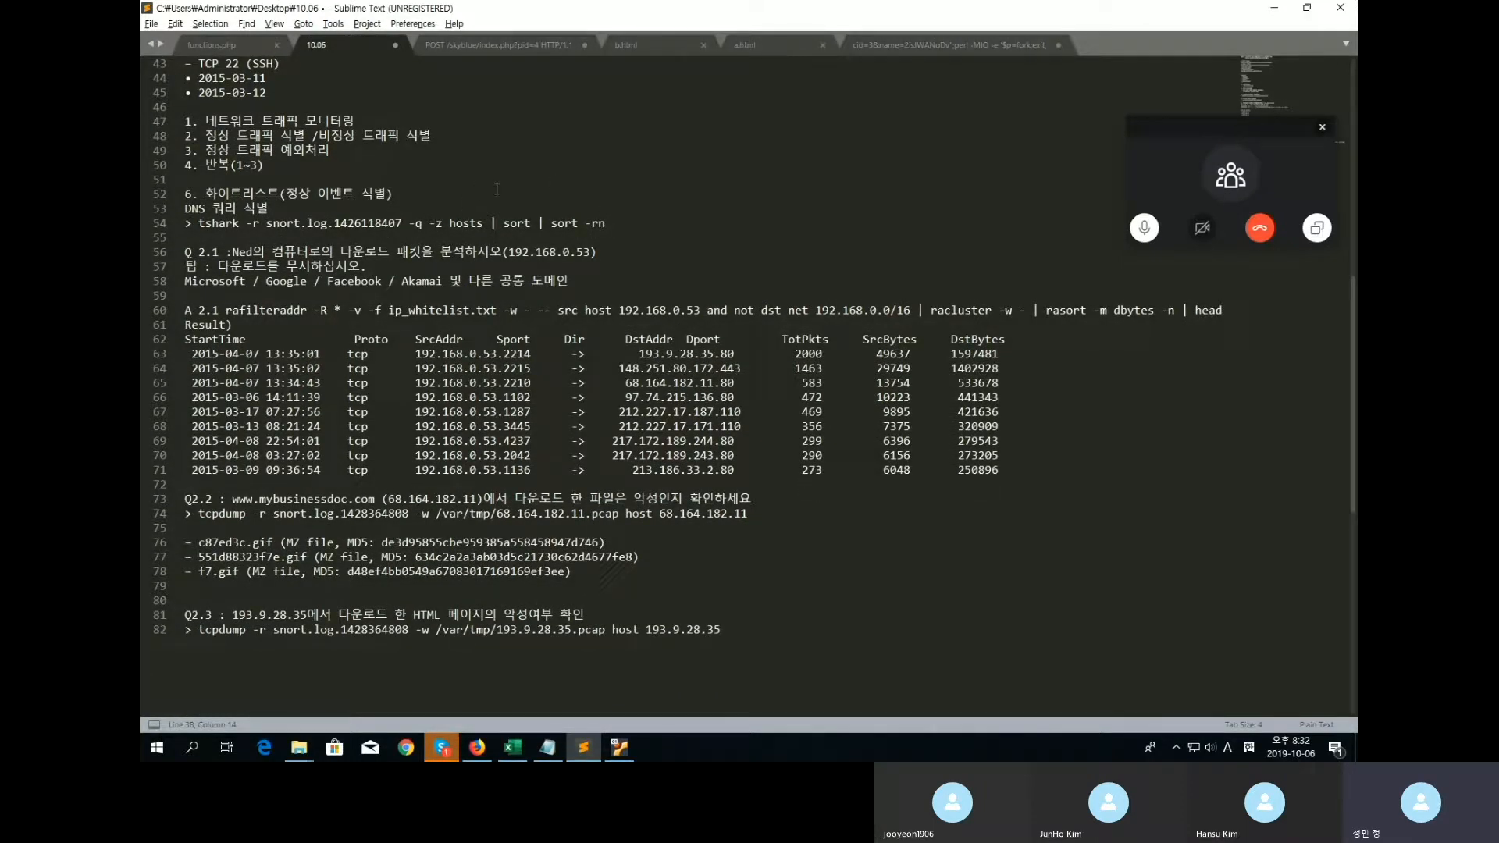
# Copy the tshark DNS query command from the notes and switch to the VirtualBox guest's terminal showing the 2015-04-12 daily logs directory.
pyautogui.doubleClick(220, 224)
pyautogui.moveTo(220, 224); pyautogui.dragTo(598, 230)
pyautogui.rightClick(566, 232)
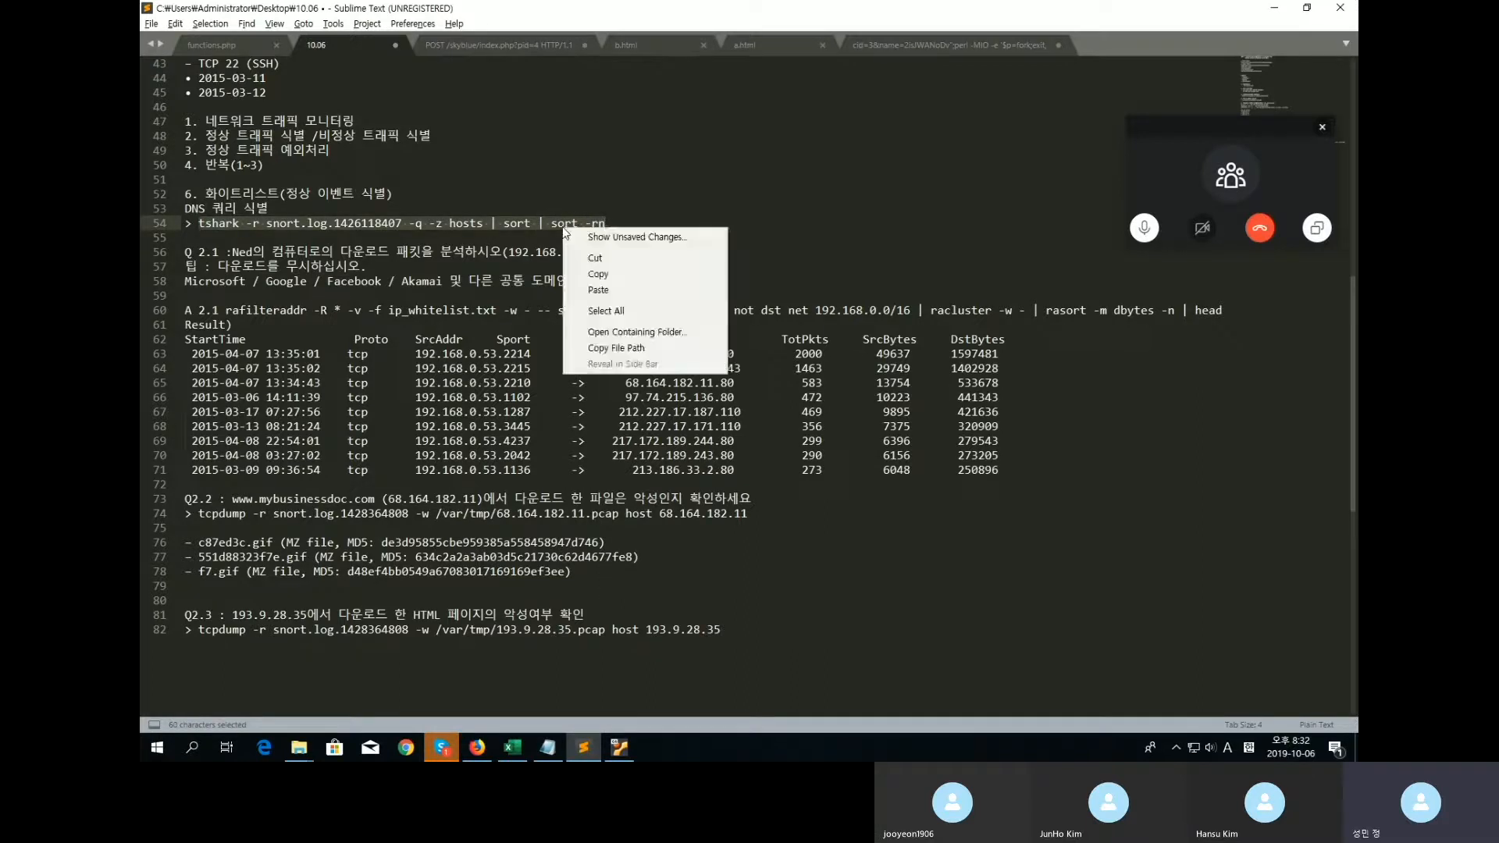
pyautogui.click(620, 268)
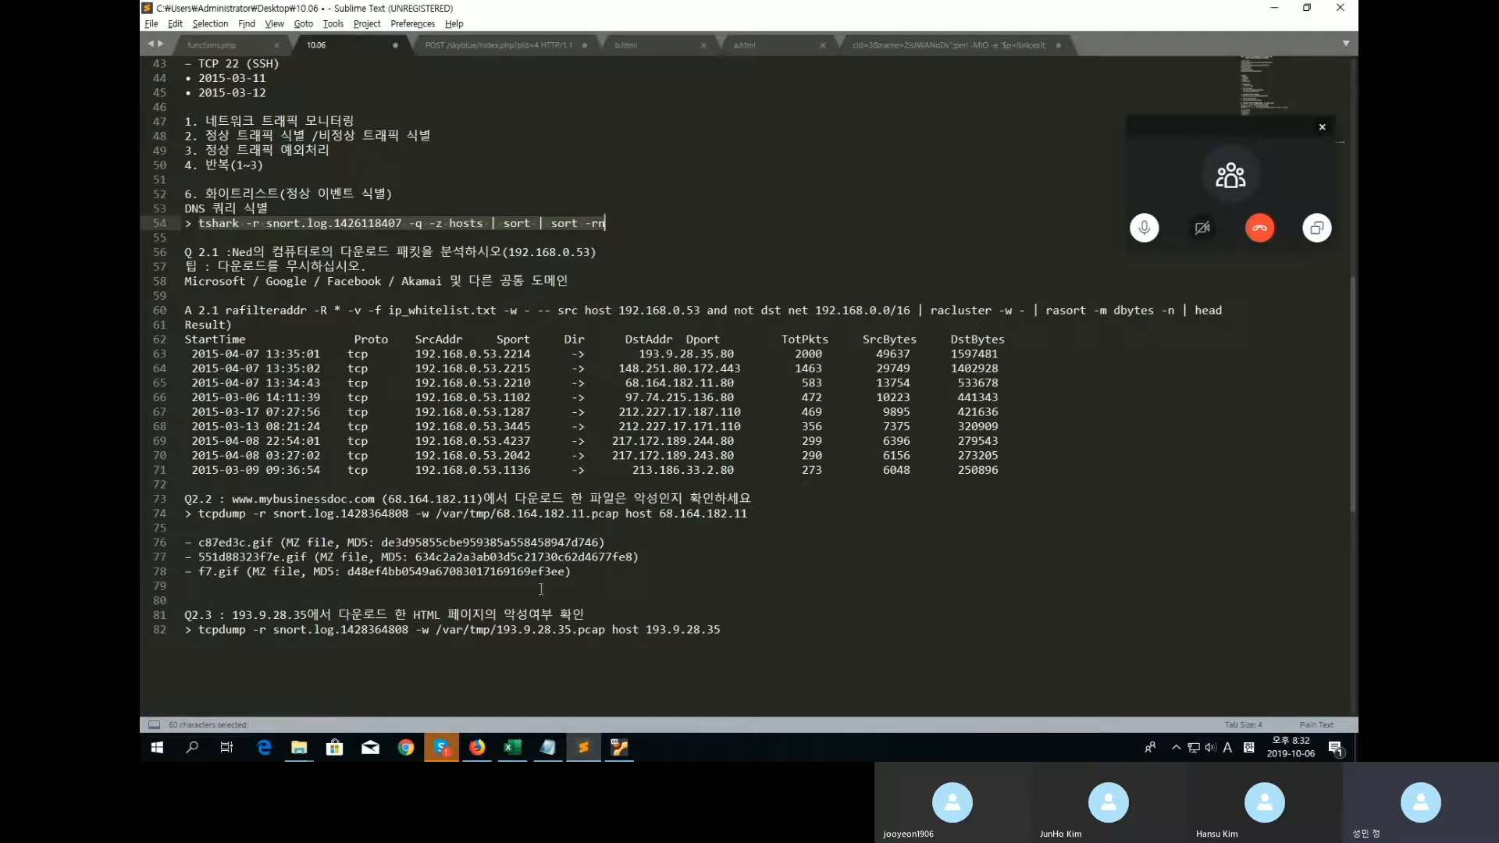
pyautogui.click(587, 747)
pyautogui.click(584, 747)
pyautogui.click(619, 747)
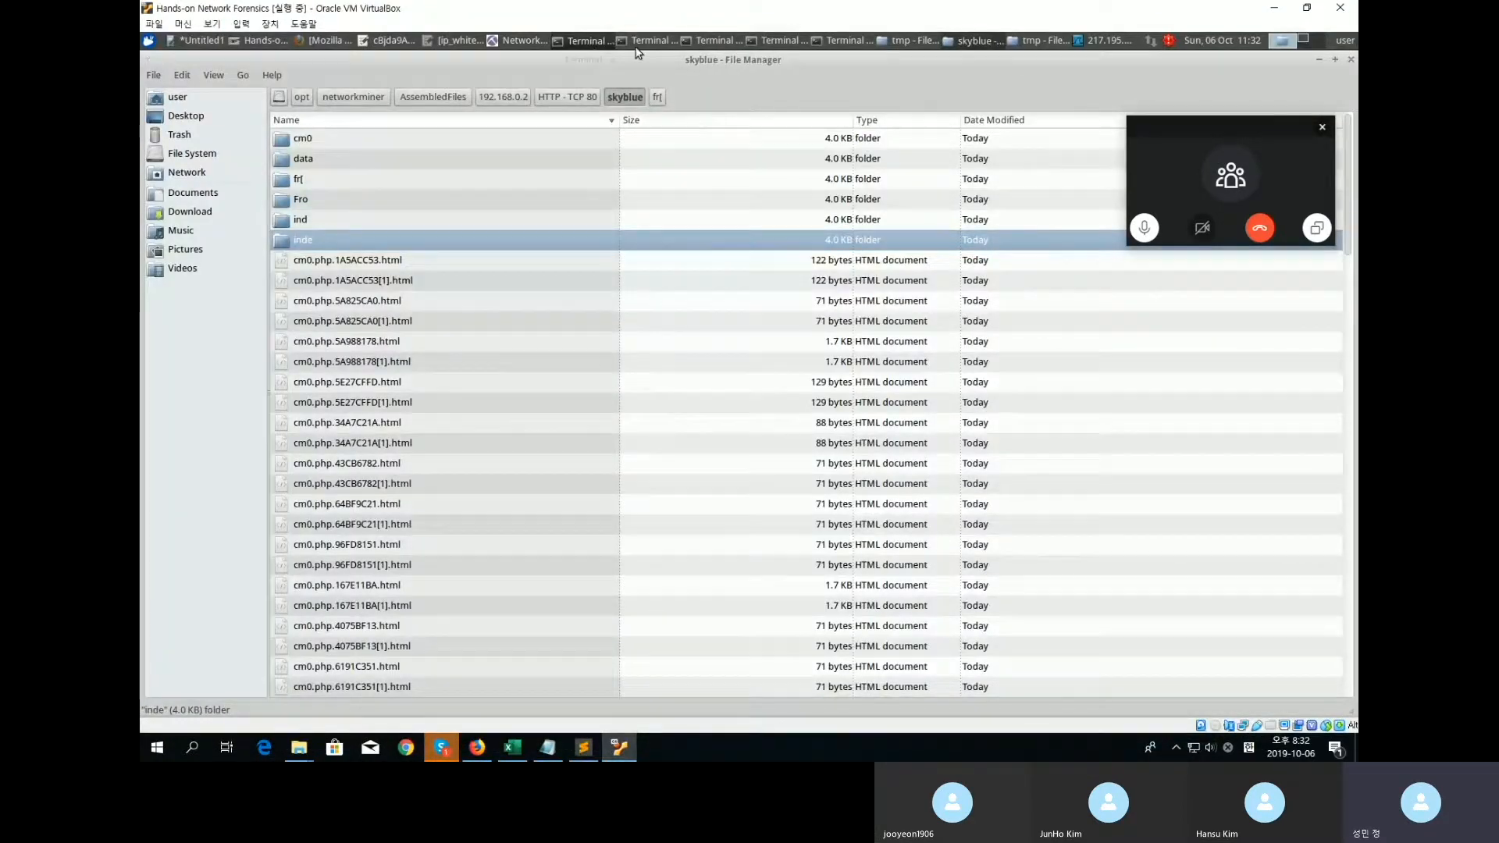
pyautogui.click(647, 46)
pyautogui.click(648, 43)
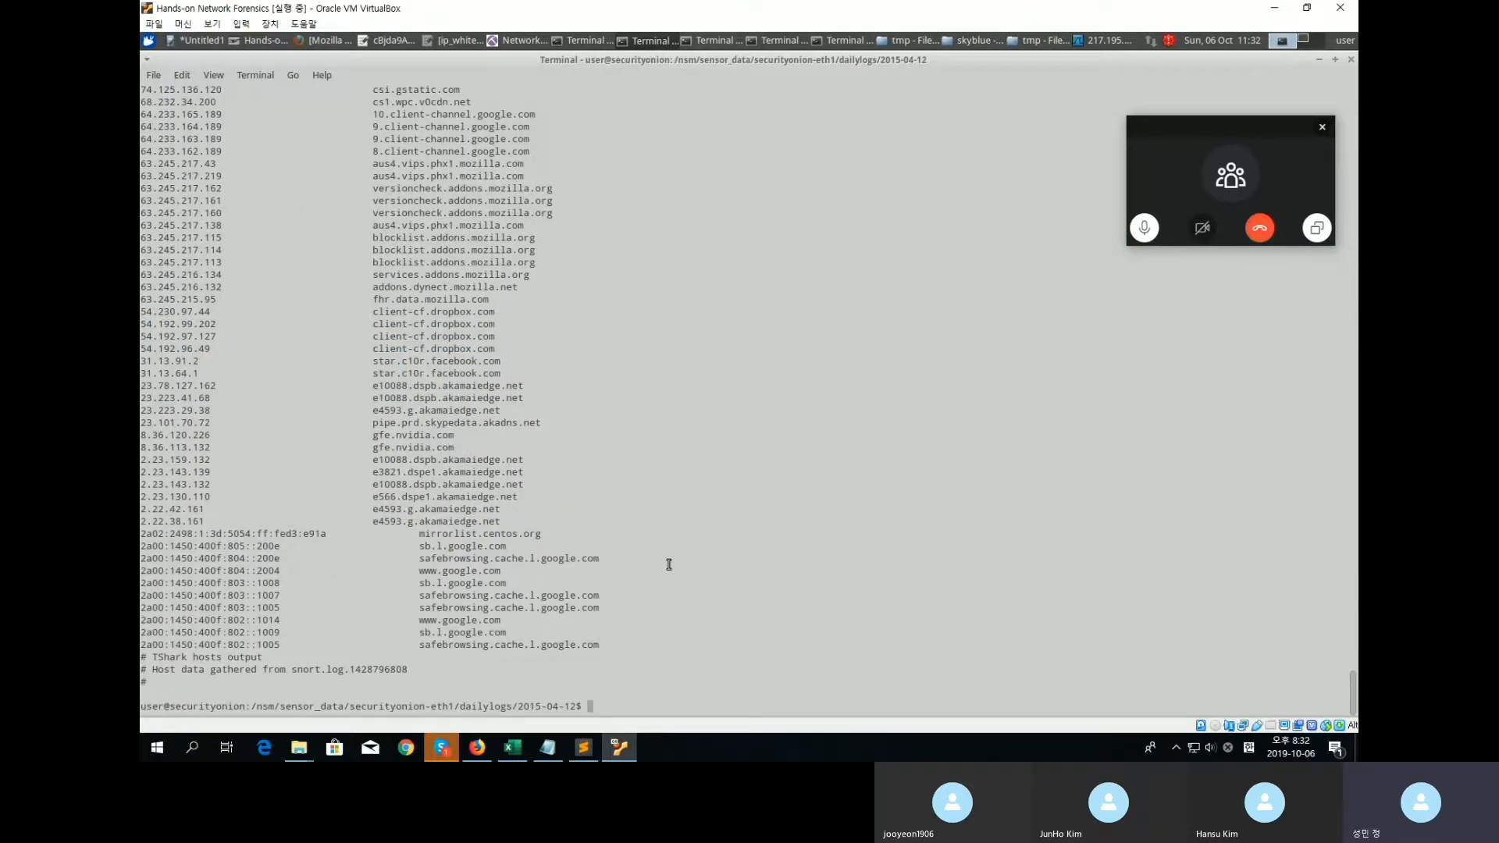
# Go up to the dailylogs directory, list its contents and change into the 2015-03-12 directory.
pyautogui.write('cd ..')
pyautogui.press('Return')
pyautogui.write('ls')
pyautogui.press('Return')
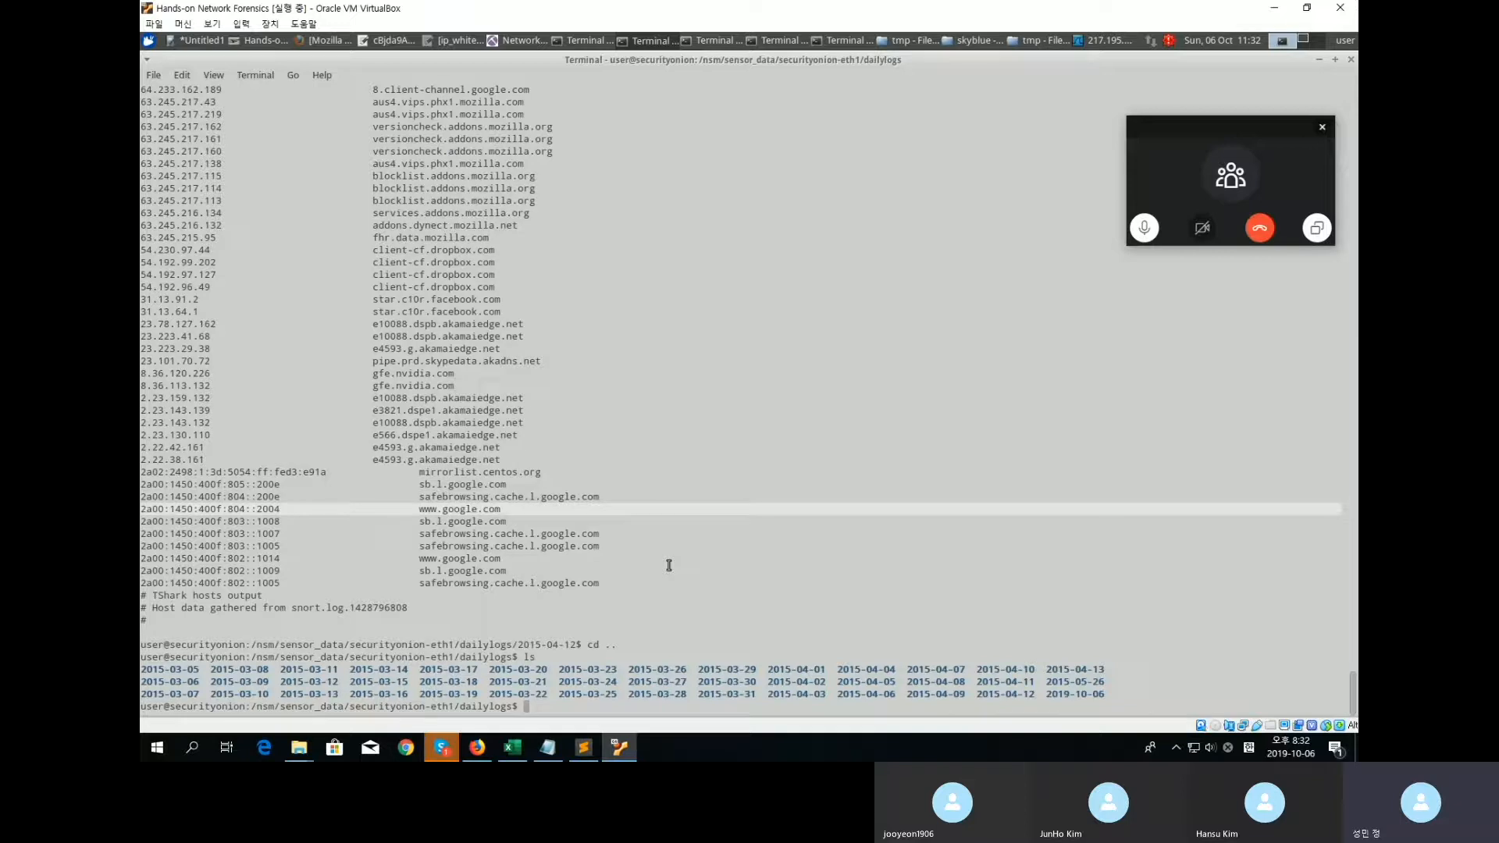
pyautogui.write('cd 2015-03')
pyautogui.press('BackSpace')
pyautogui.write('03-12')
pyautogui.press('Tab')
pyautogui.press('Return')
# Paste and run the copied command: tshark -r snort.log.1426118407 -q -z hosts | sort | sort -rn.
pyautogui.rightClick(563, 695)
pyautogui.click(617, 614)
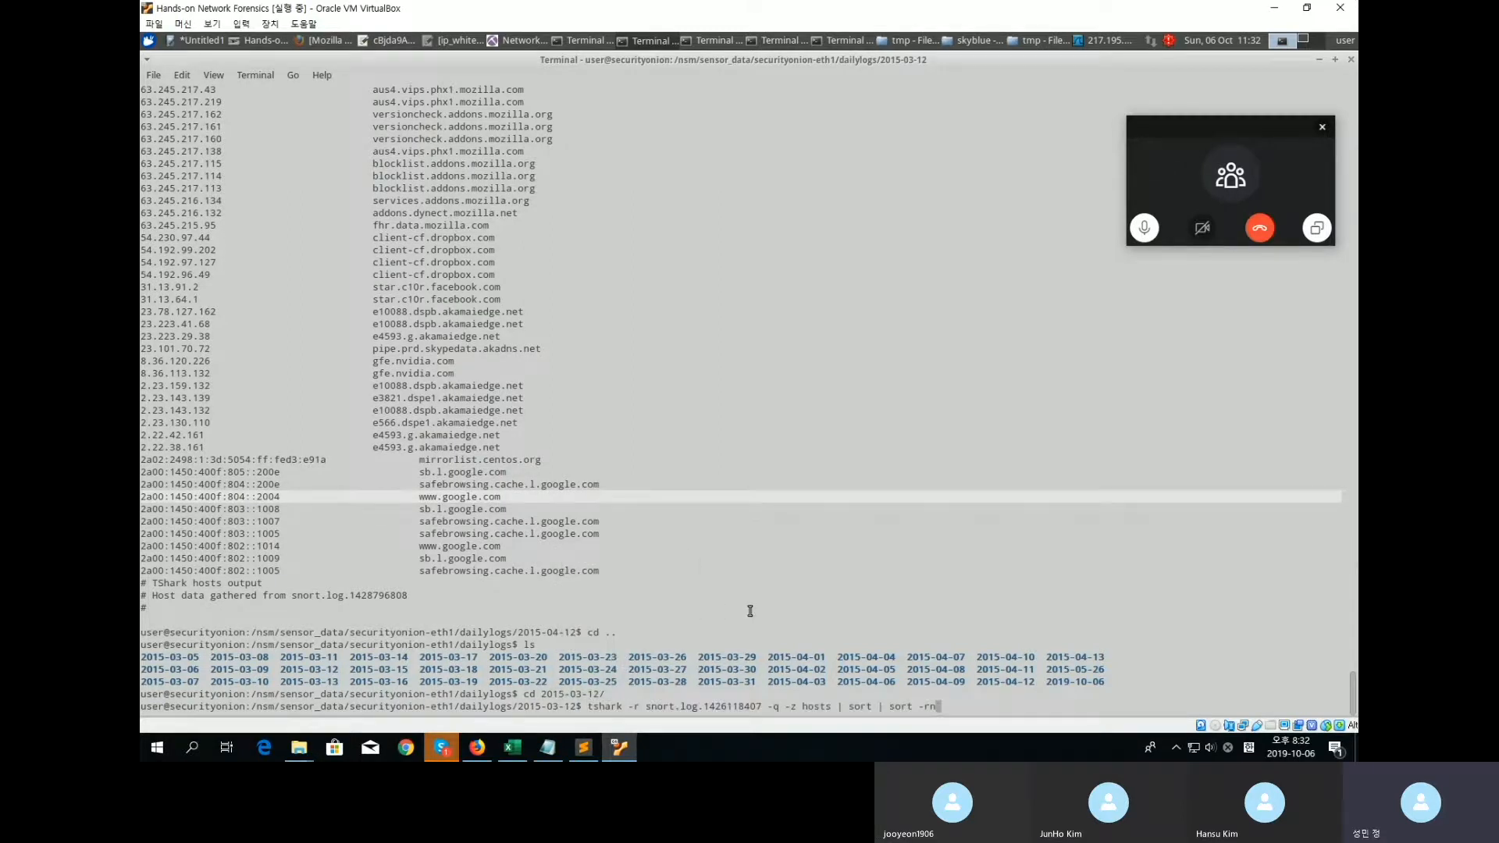
pyautogui.press('Left')
pyautogui.press('Left')
pyautogui.press('Left')
pyautogui.press('Left')
pyautogui.press('Left')
pyautogui.press('Left')
pyautogui.press('Left')
pyautogui.press('Left')
pyautogui.press('Left')
pyautogui.press('Left')
pyautogui.press('Left')
pyautogui.press('Left')
pyautogui.press('Left')
pyautogui.press('Left')
pyautogui.press('Left')
pyautogui.press('Left')
pyautogui.press('Left')
pyautogui.press('Left')
pyautogui.press('Left')
pyautogui.press('Left')
pyautogui.press('Return')
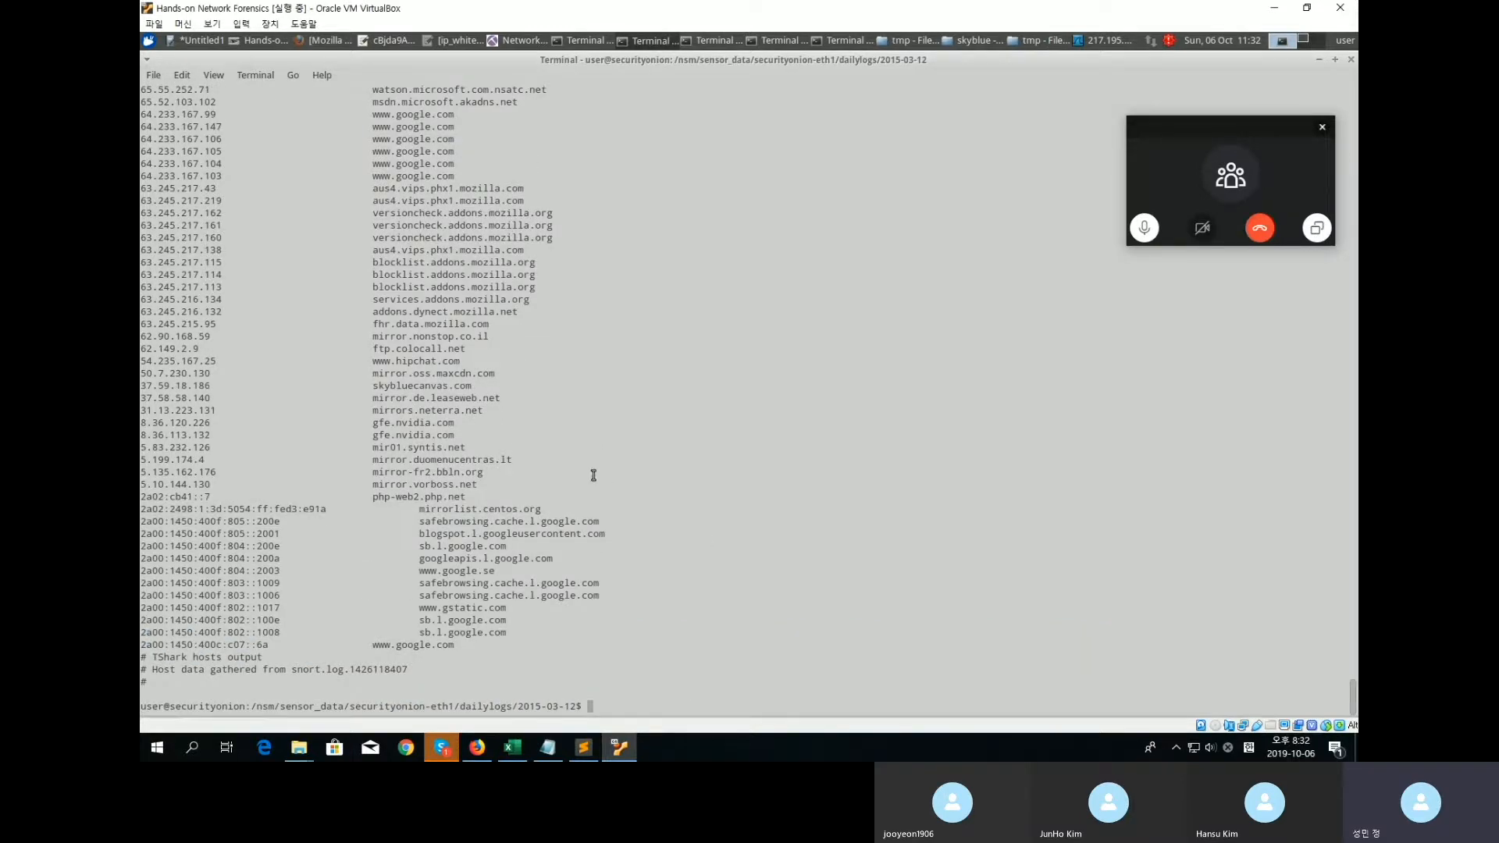
# Read the tshark hosts output from its first address-to-domain entries down to the end of the list.
pyautogui.scroll(20, 429, 359)
pyautogui.scroll(20, 419, 386)
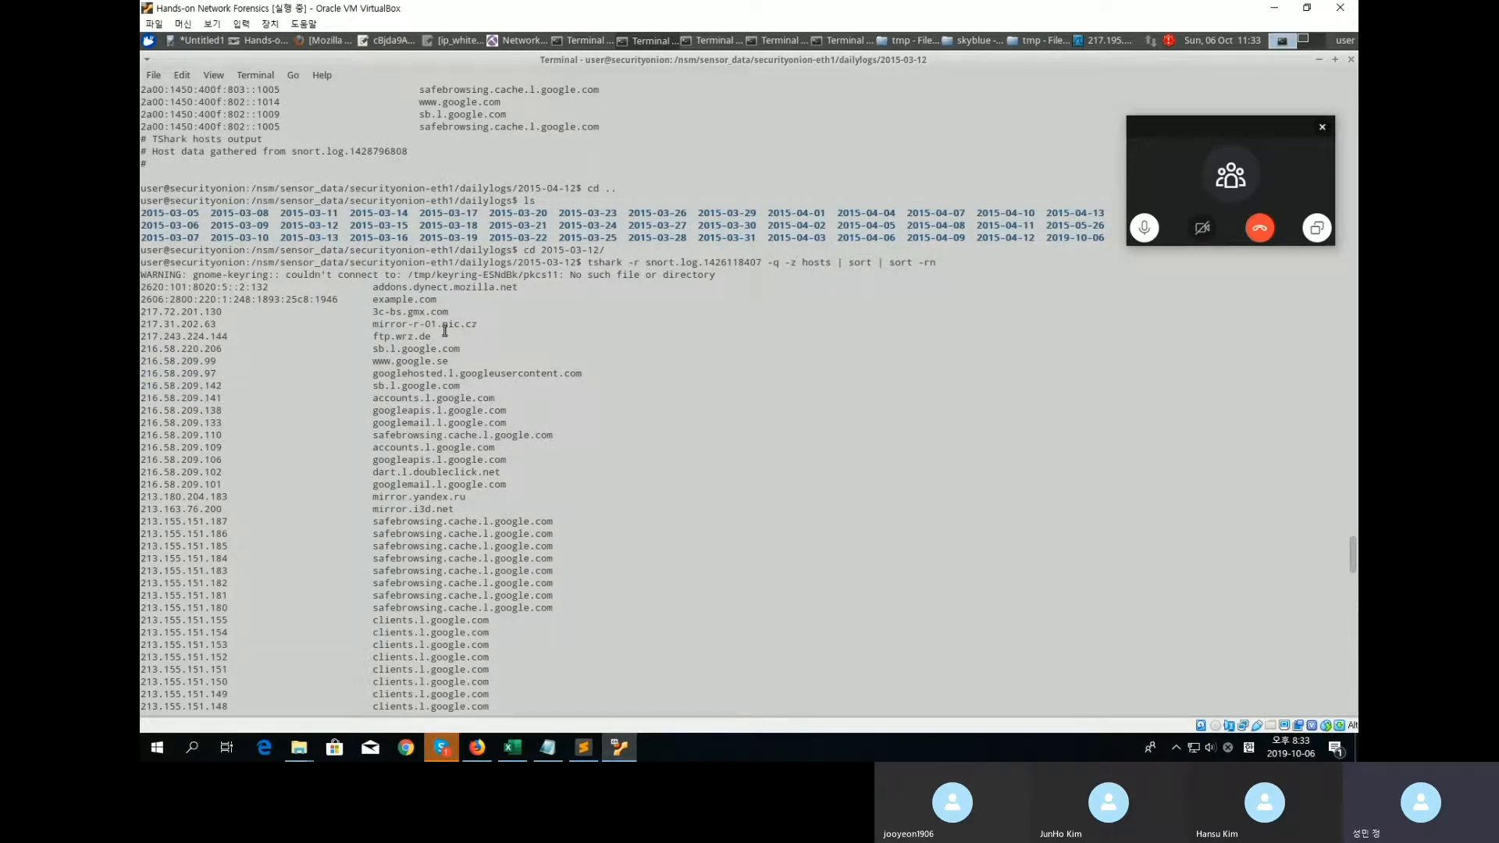
pyautogui.scroll(-4, 402, 325)
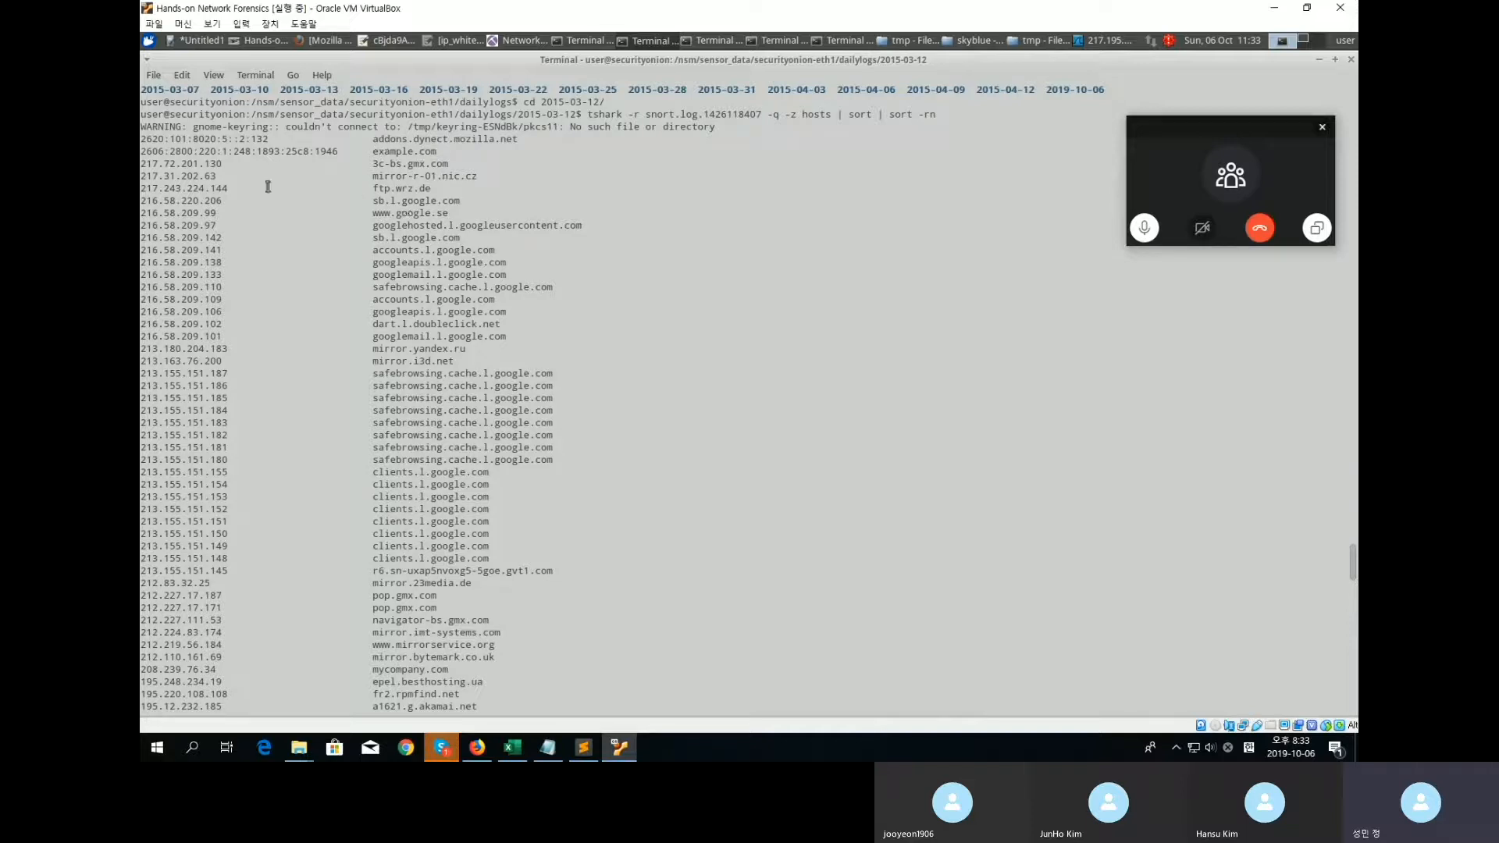
pyautogui.scroll(-2, 497, 217)
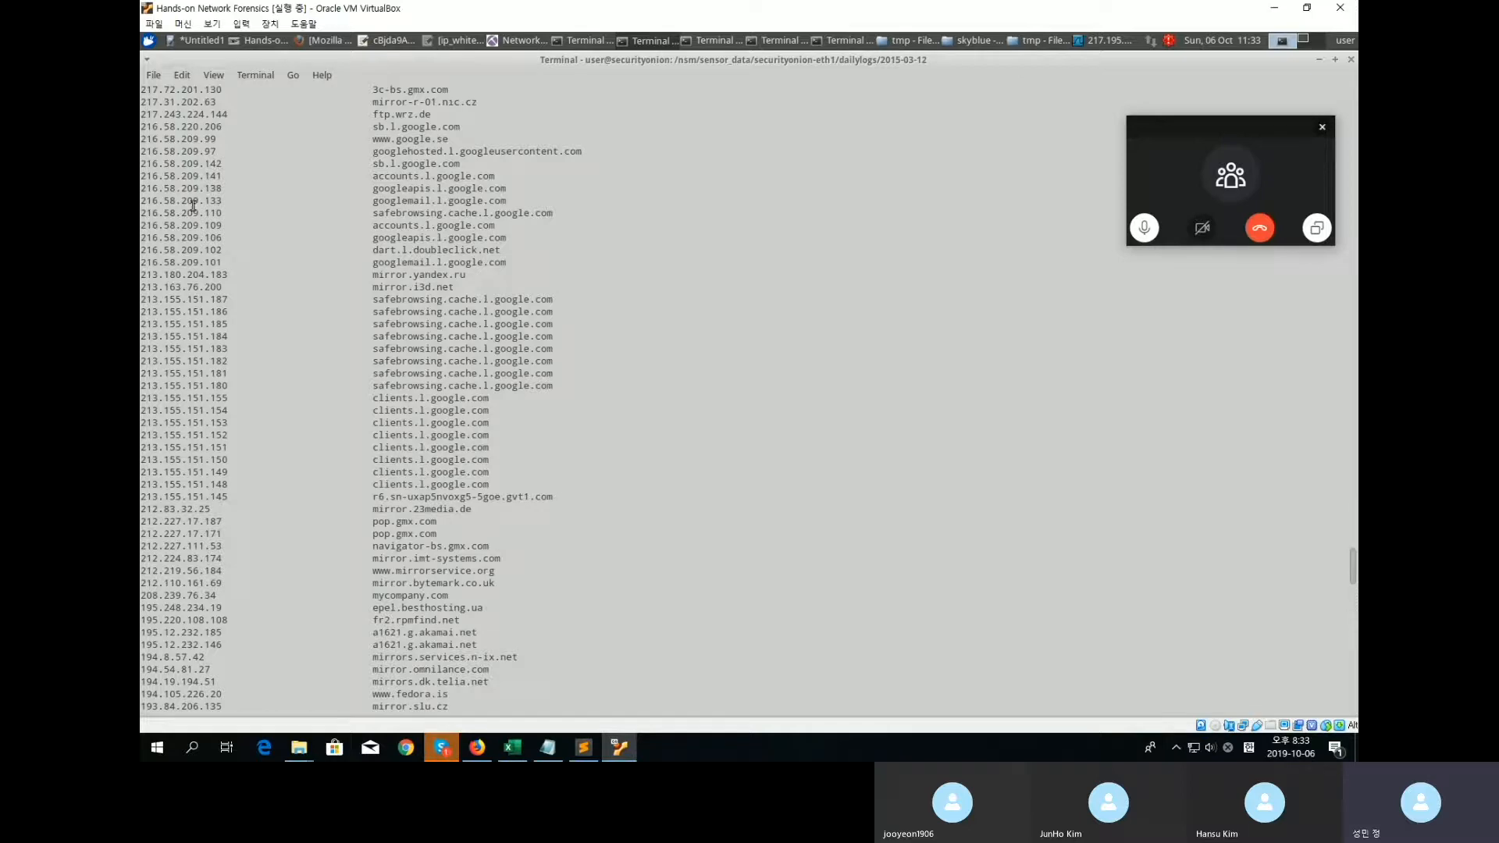
pyautogui.scroll(-6, 351, 234)
pyautogui.scroll(6, 378, 234)
pyautogui.scroll(-12, 290, 316)
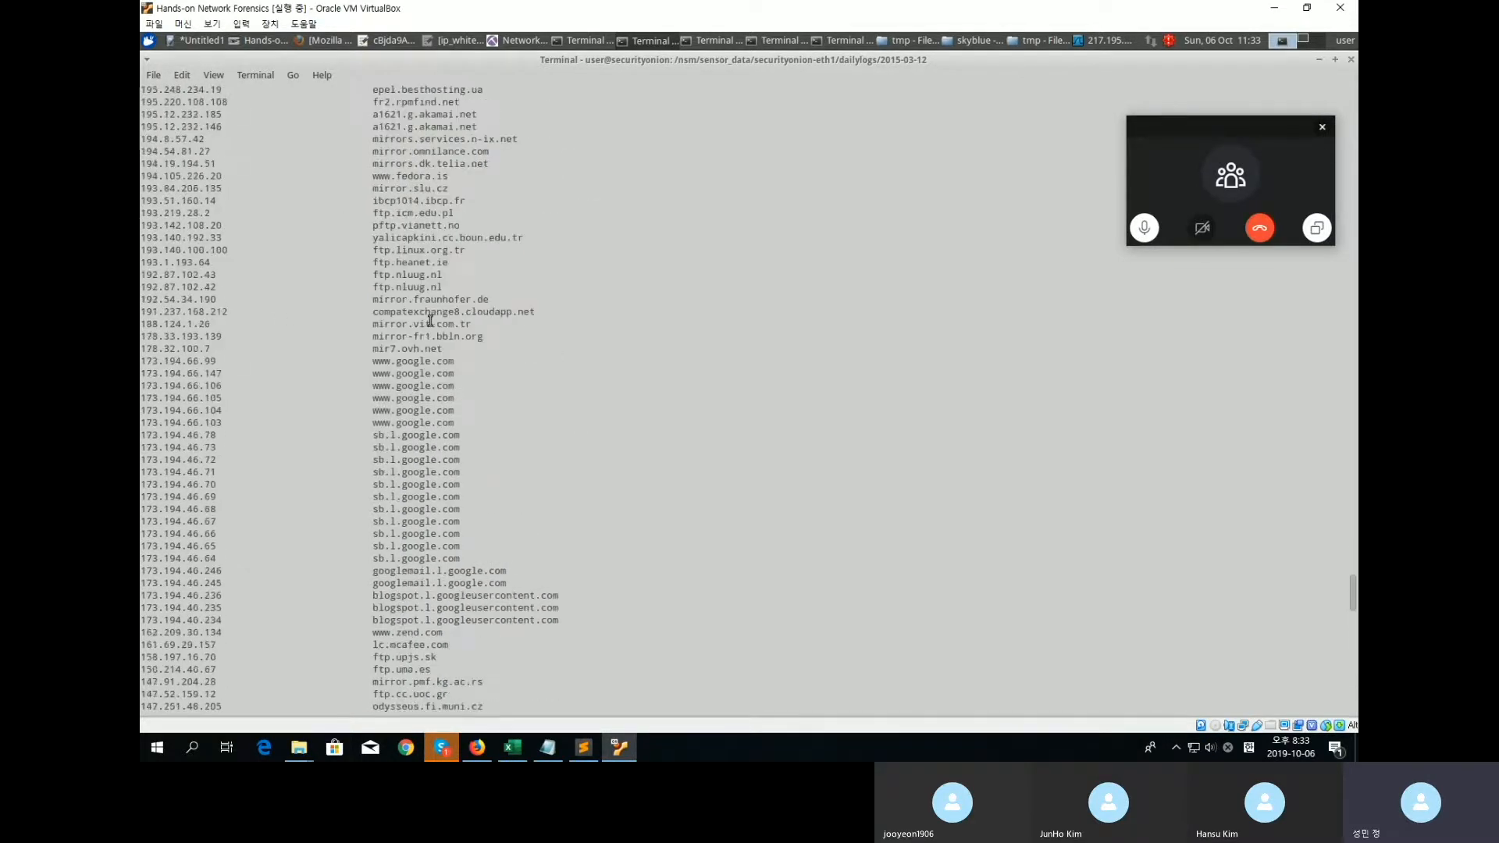
pyautogui.scroll(12, 310, 451)
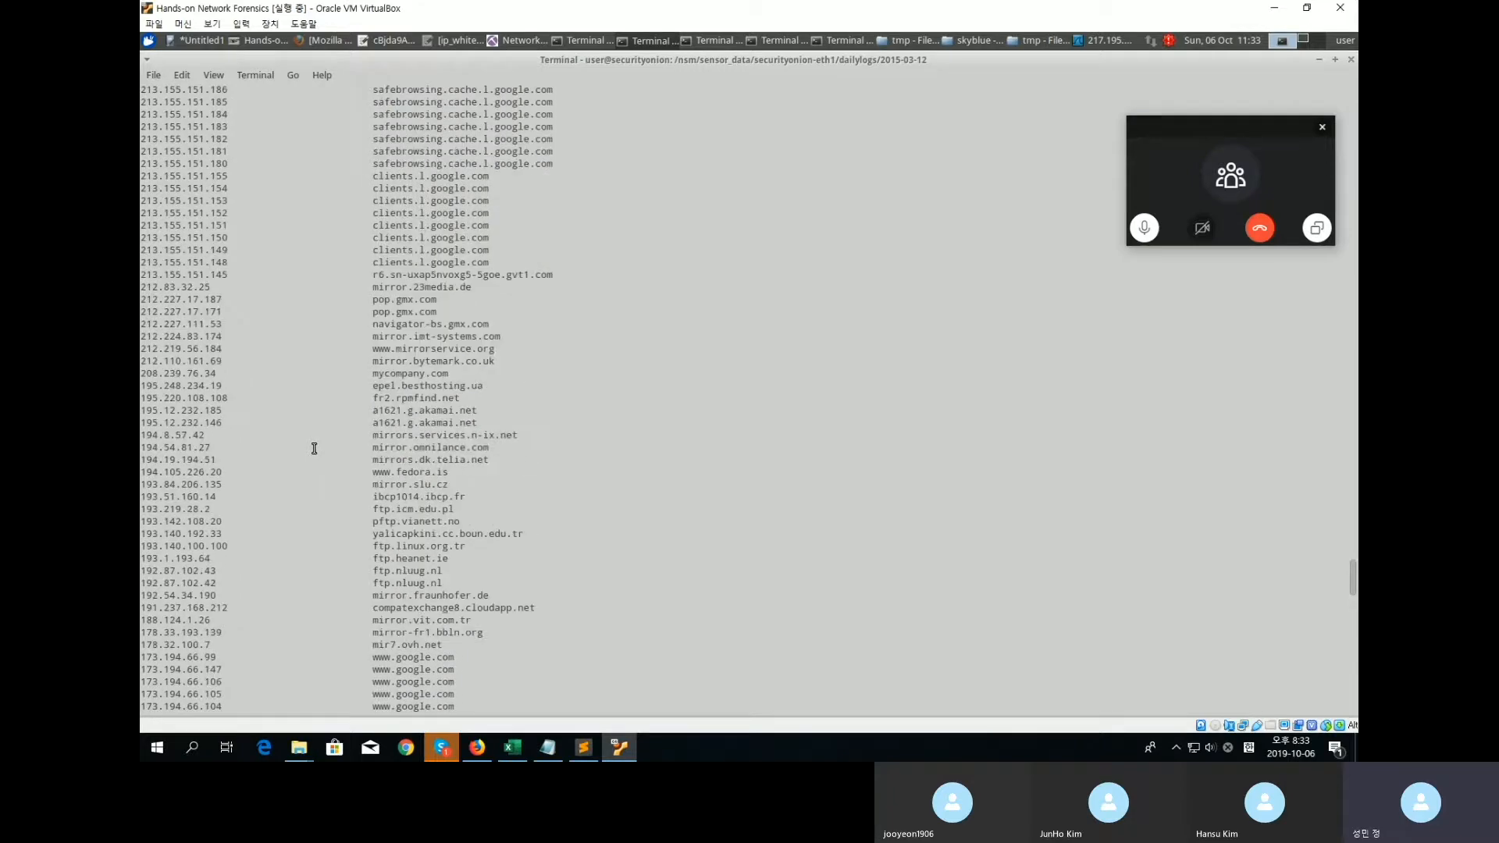
pyautogui.scroll(4, 427, 394)
pyautogui.scroll(-15, 427, 394)
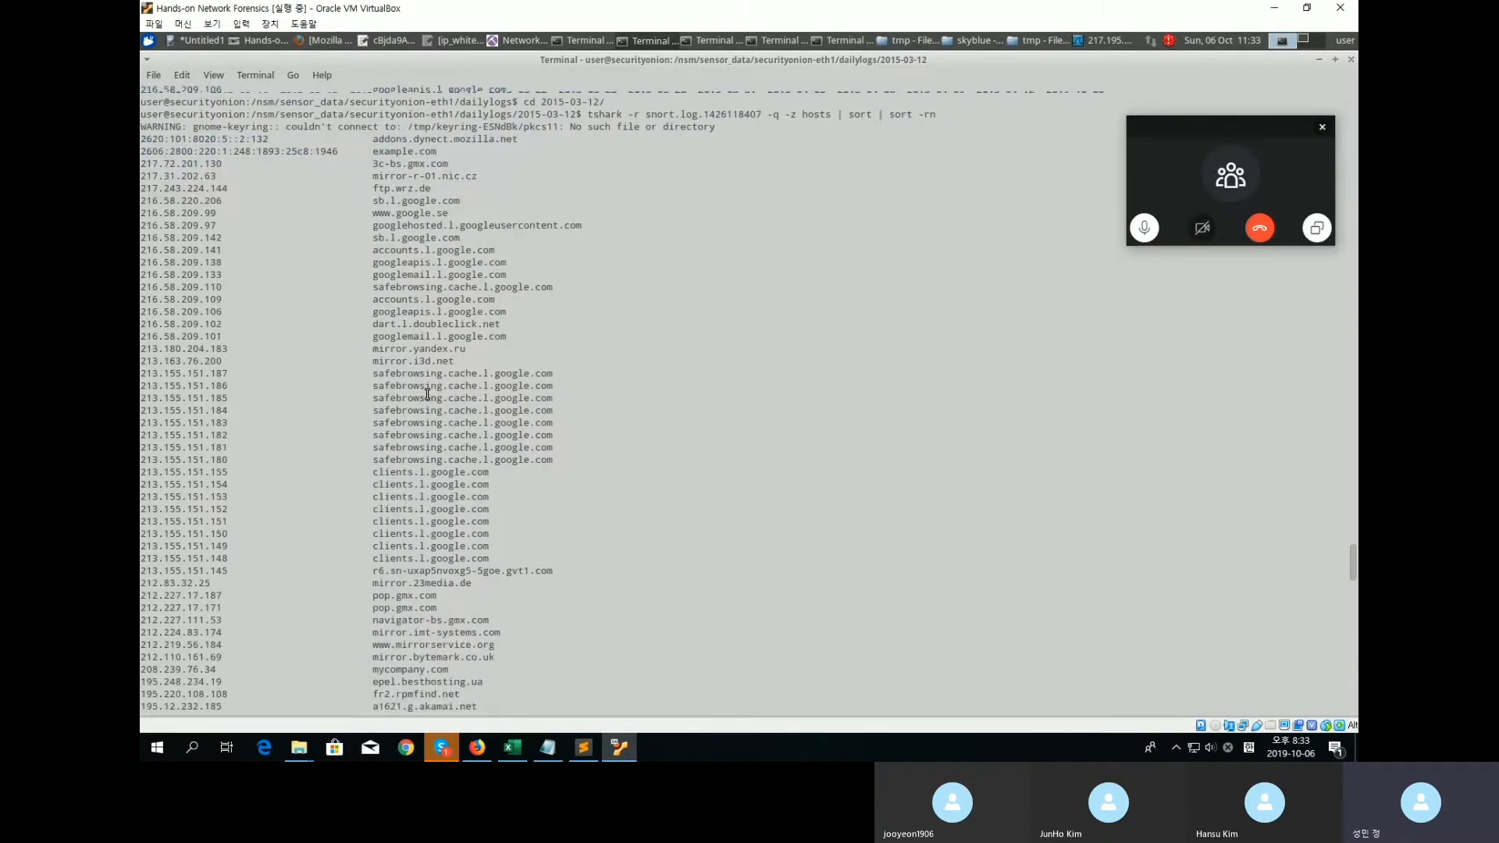
pyautogui.scroll(-20, 427, 395)
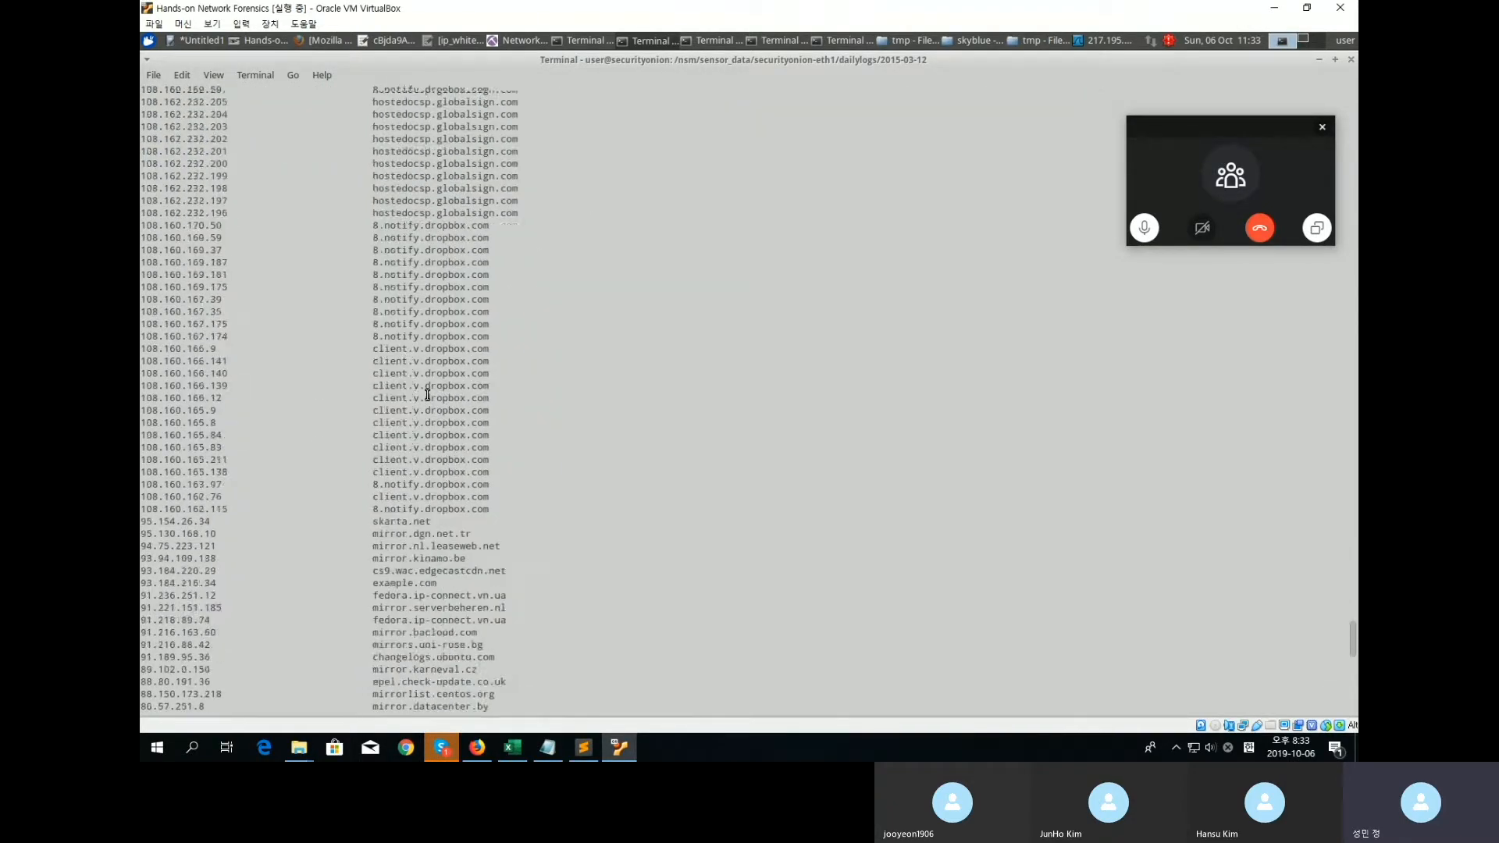
pyautogui.scroll(-17, 427, 396)
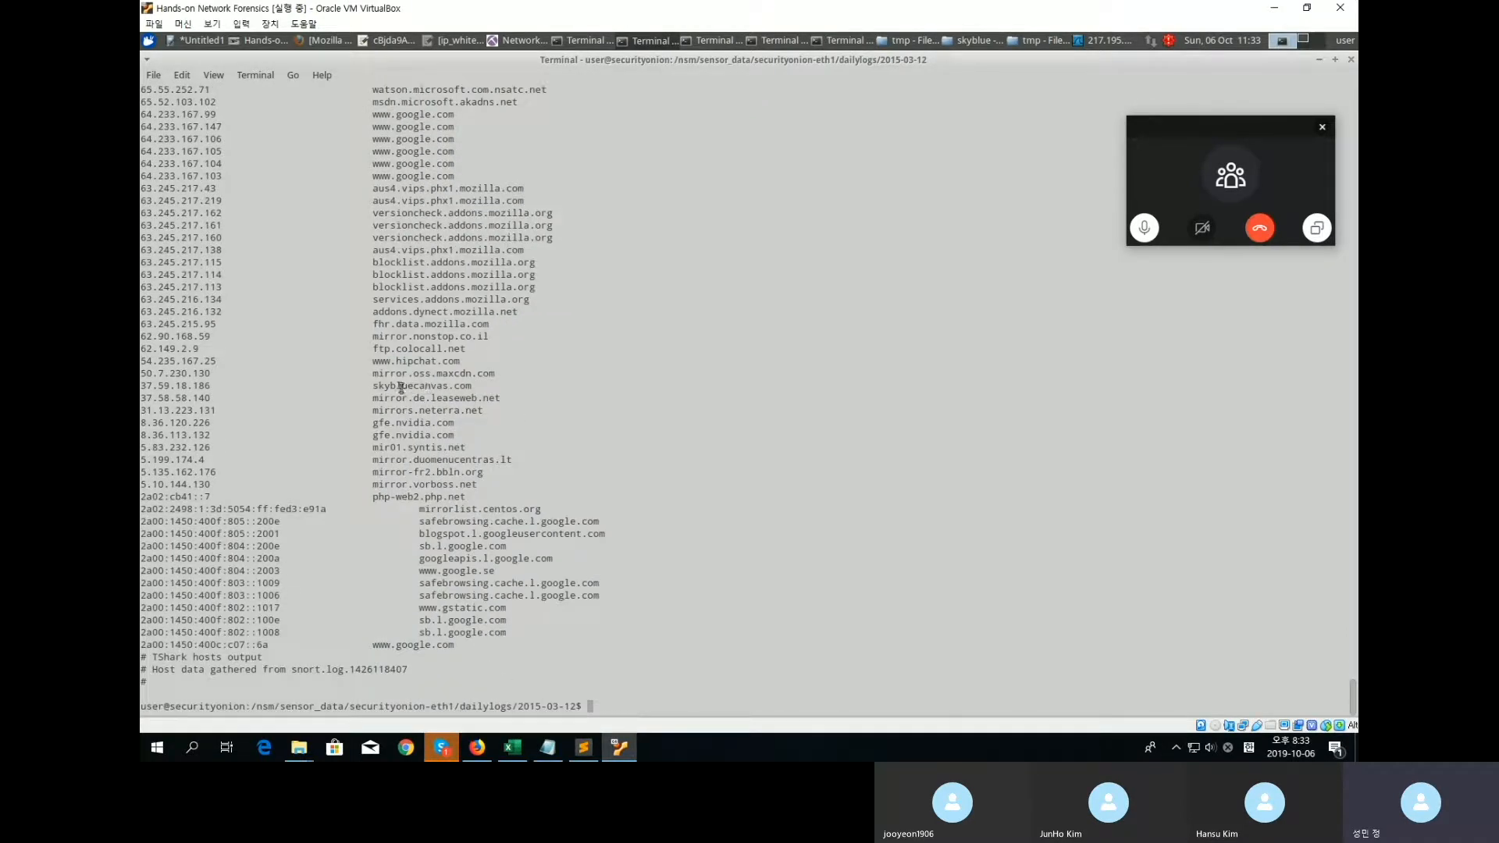
# Go back over the resolved hosts and examine the common domains such as Google, Akamai, Dropbox, Microsoft and Mozilla.
pyautogui.scroll(4, 400, 388)
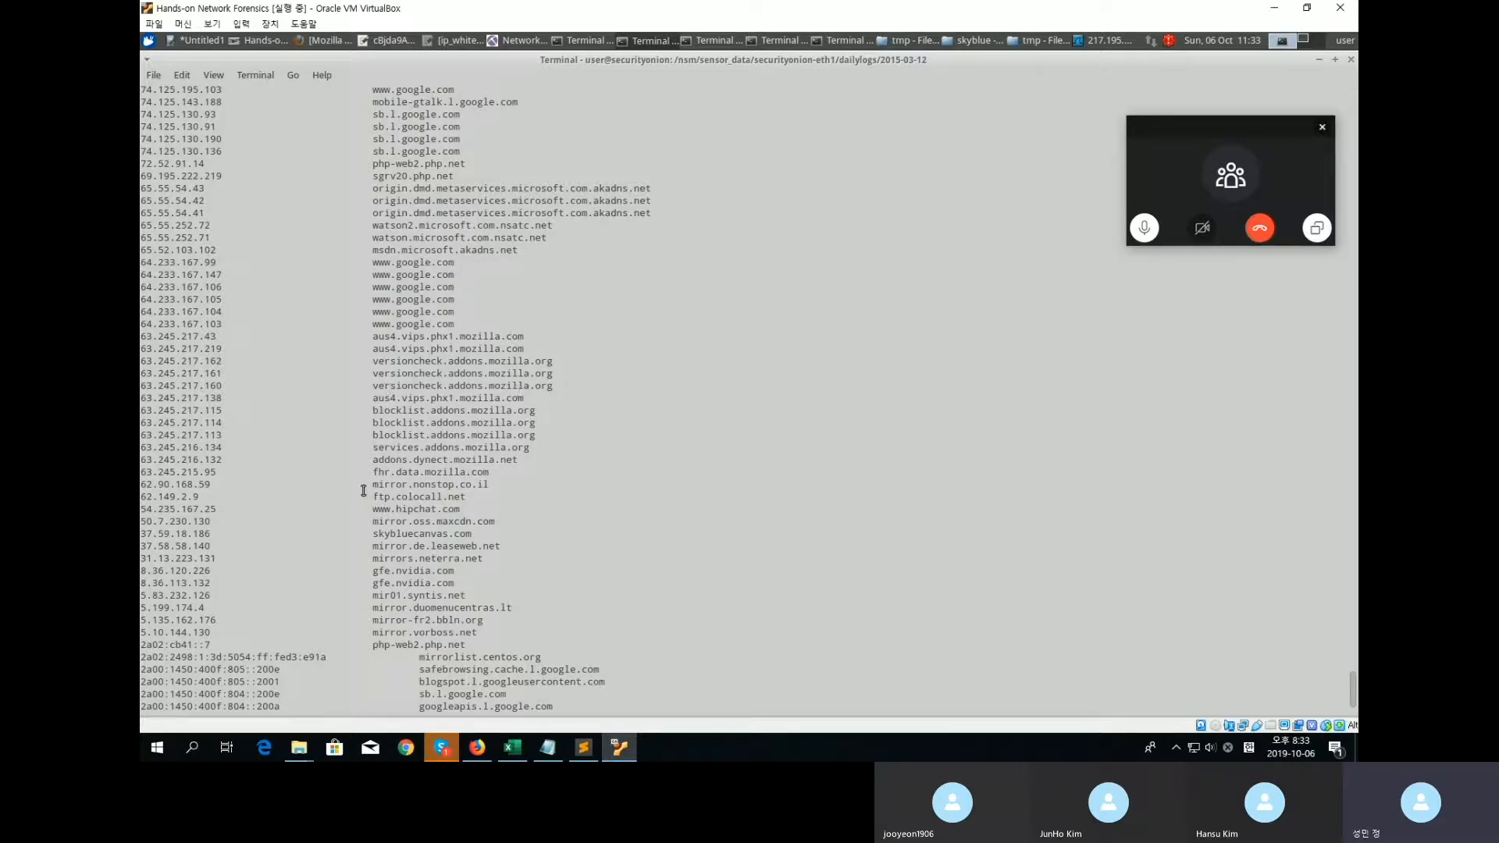
pyautogui.scroll(14, 427, 469)
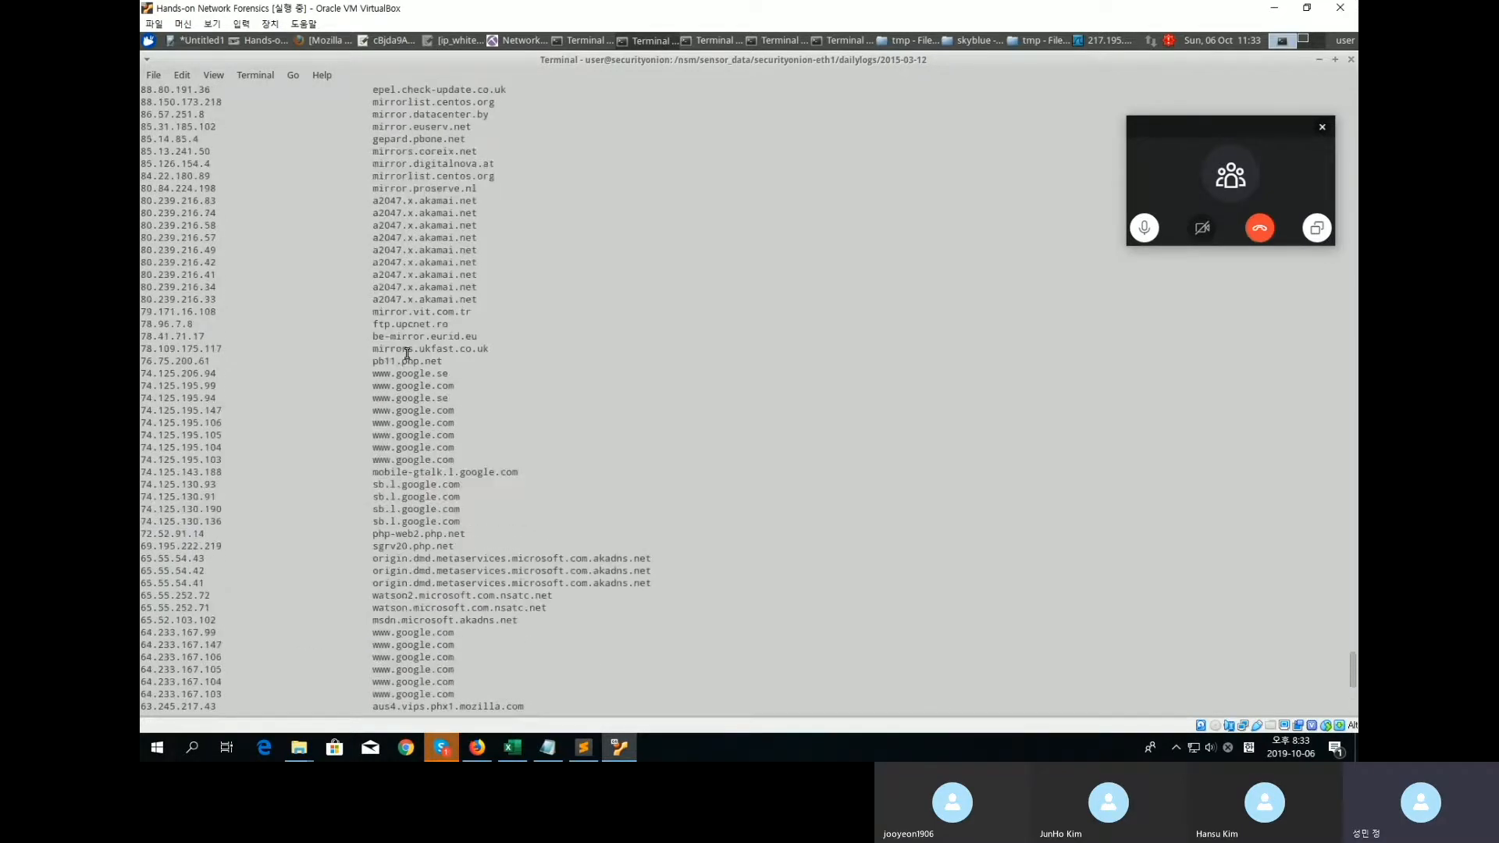
pyautogui.scroll(20, 407, 353)
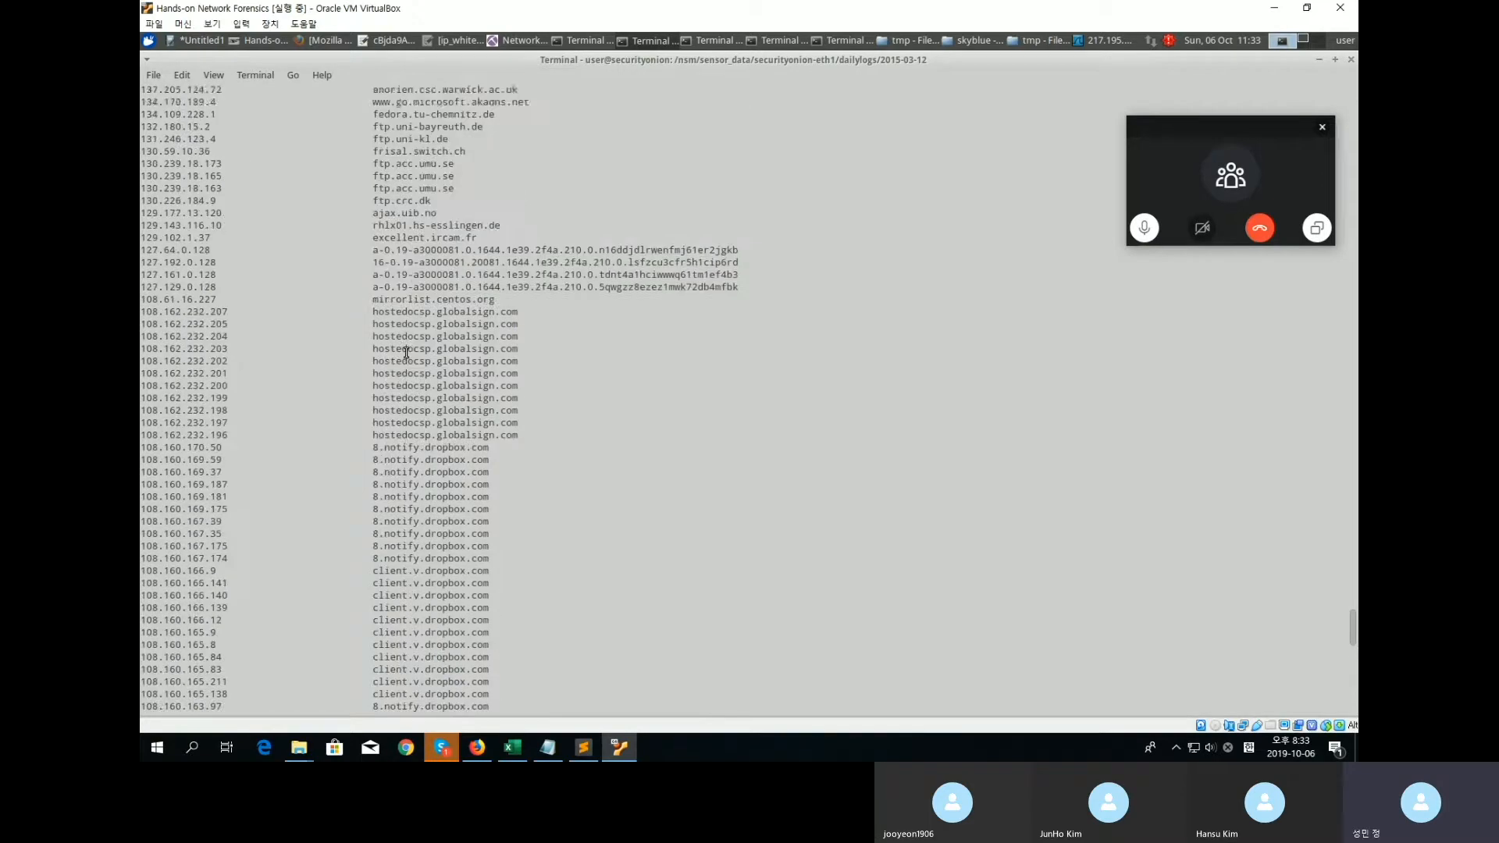
pyautogui.scroll(17, 407, 353)
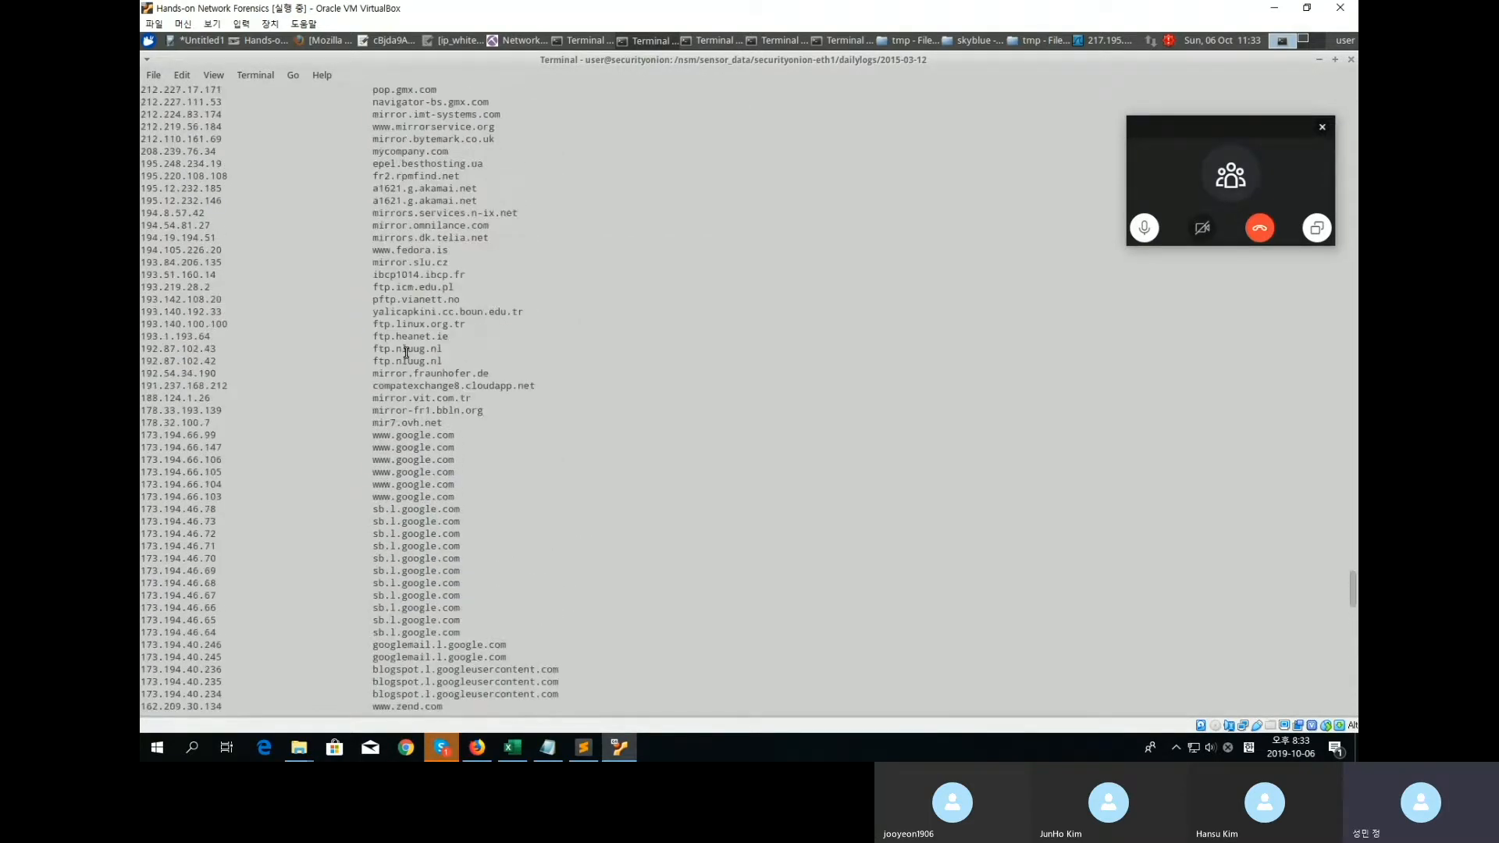
pyautogui.scroll(10, 407, 353)
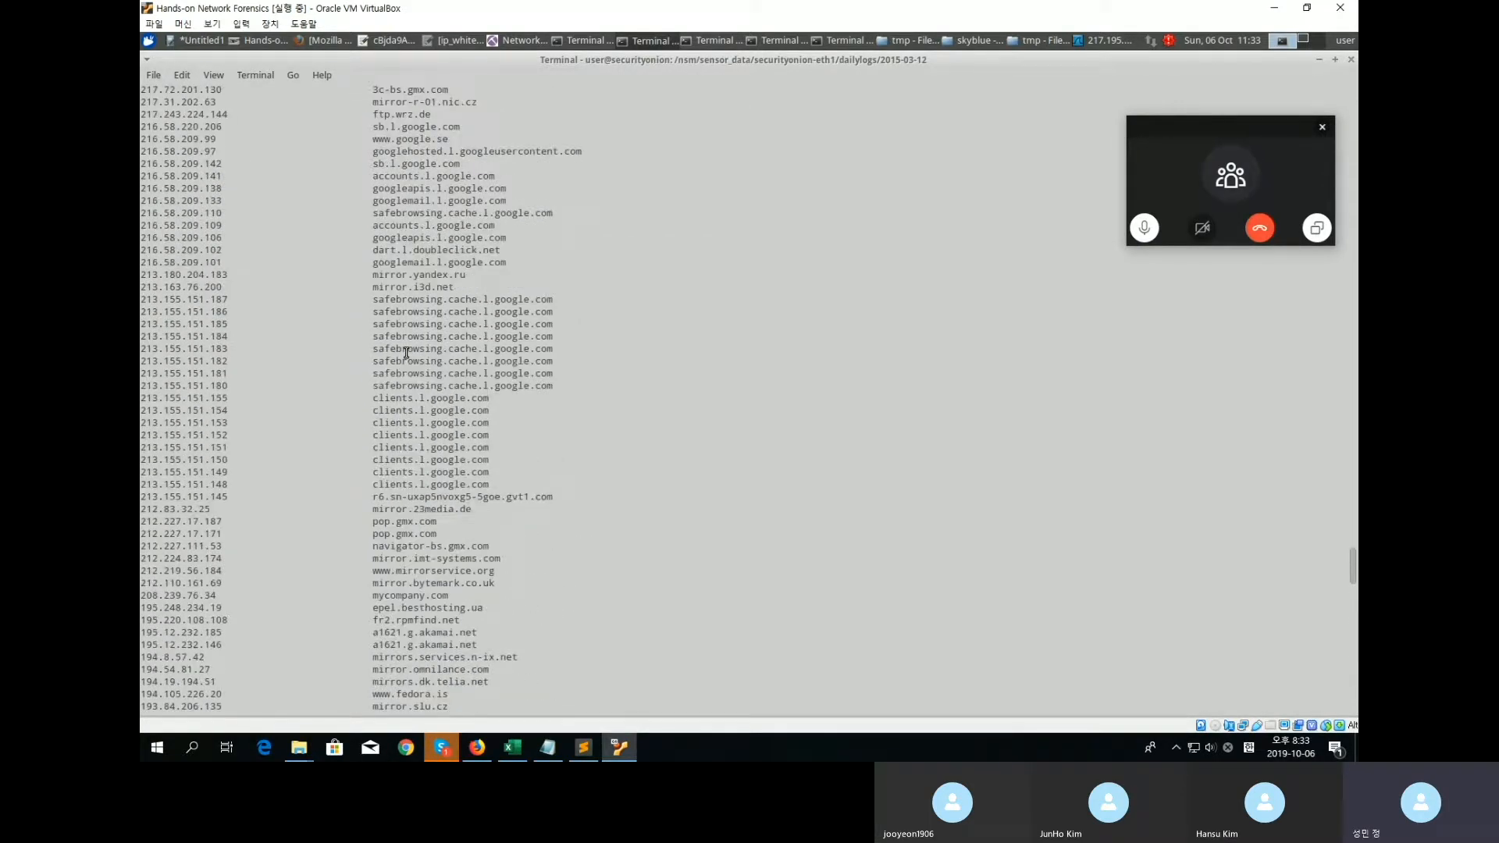
pyautogui.scroll(2, 406, 353)
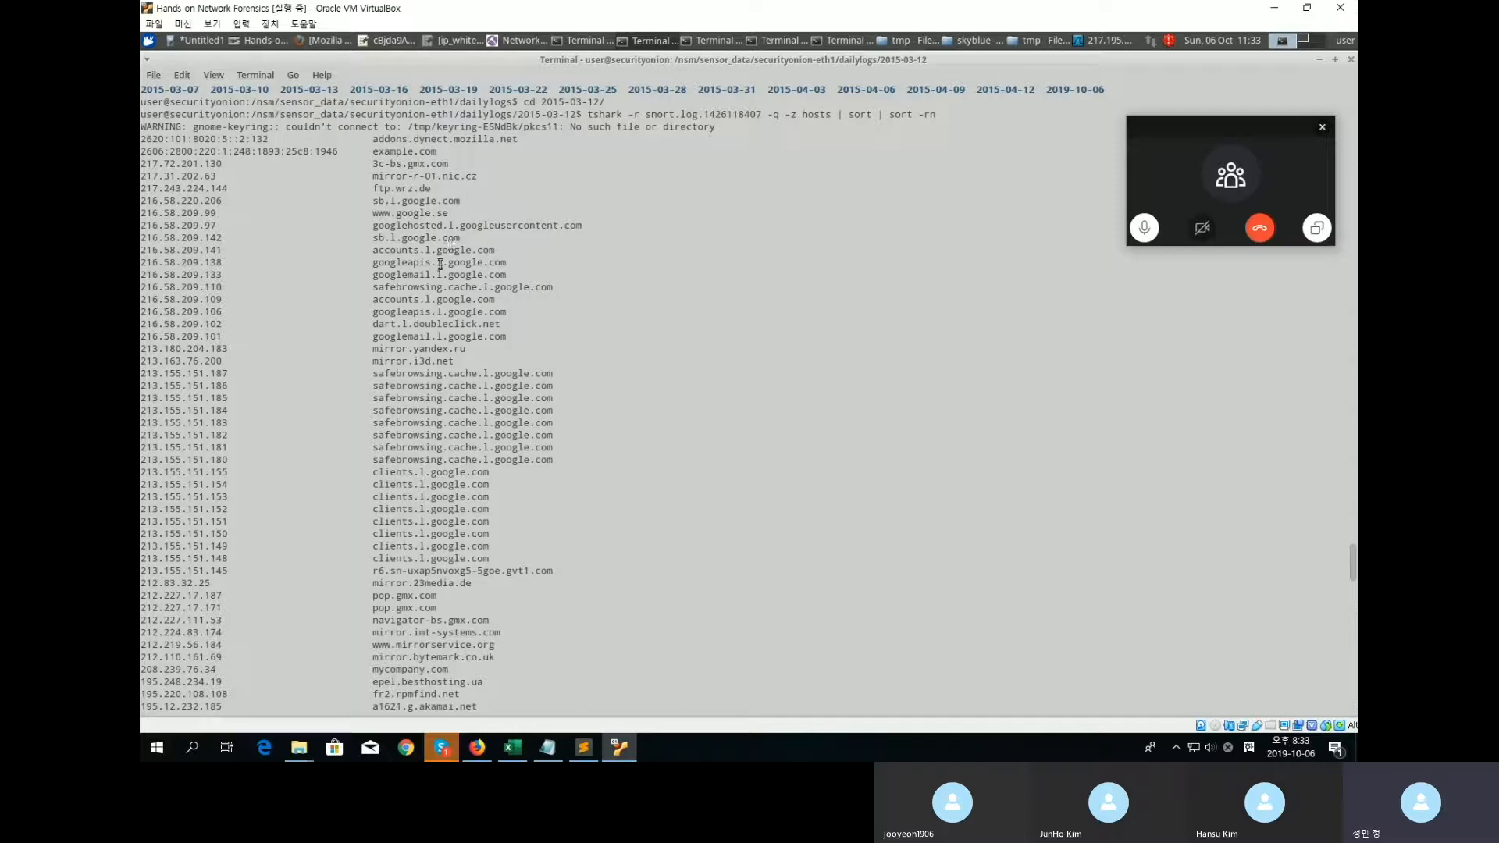
pyautogui.scroll(-4, 451, 245)
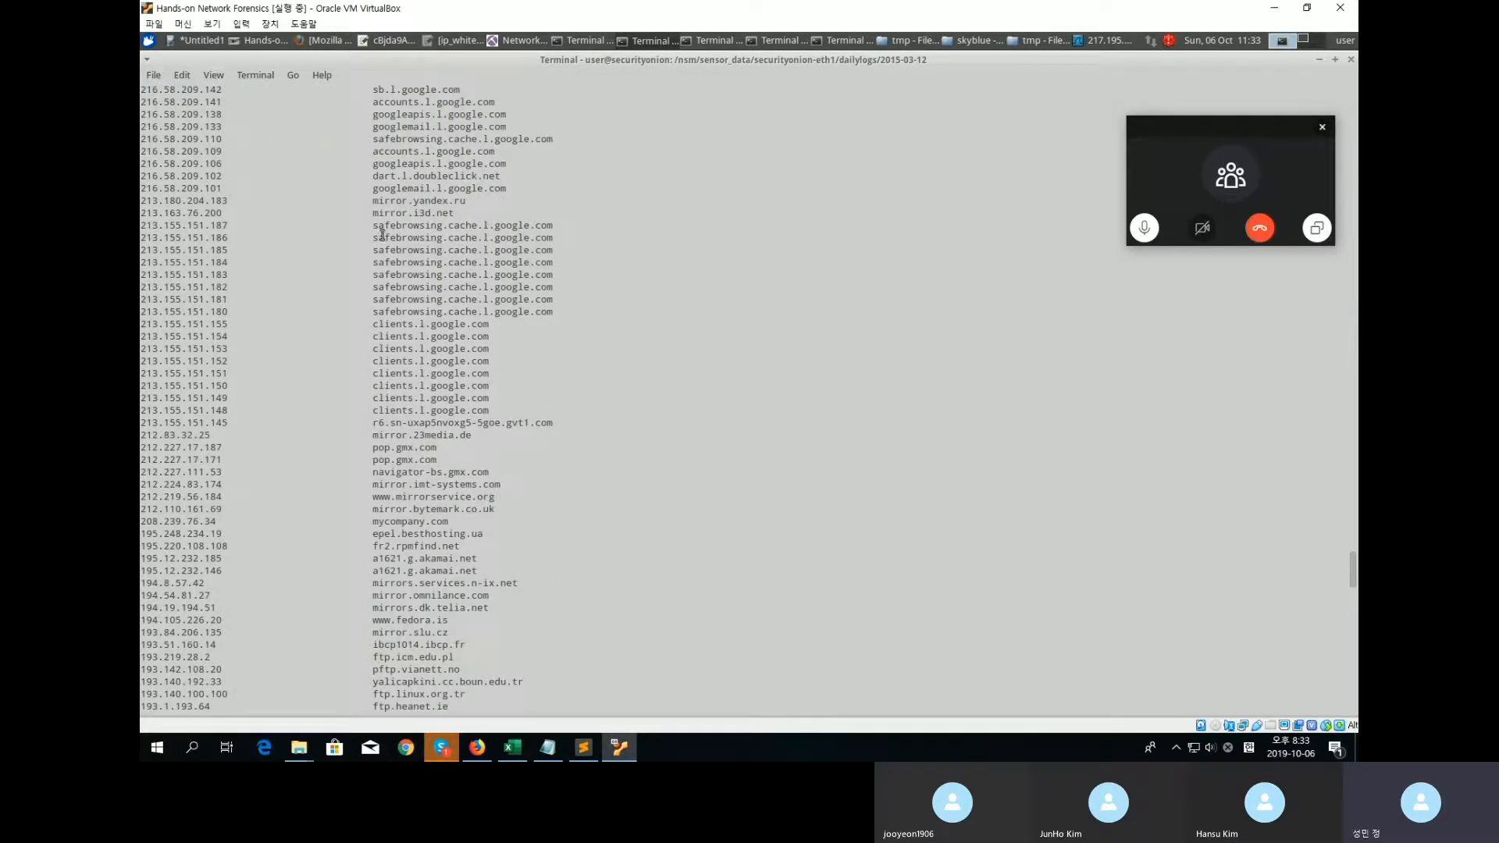
pyautogui.scroll(-4, 459, 254)
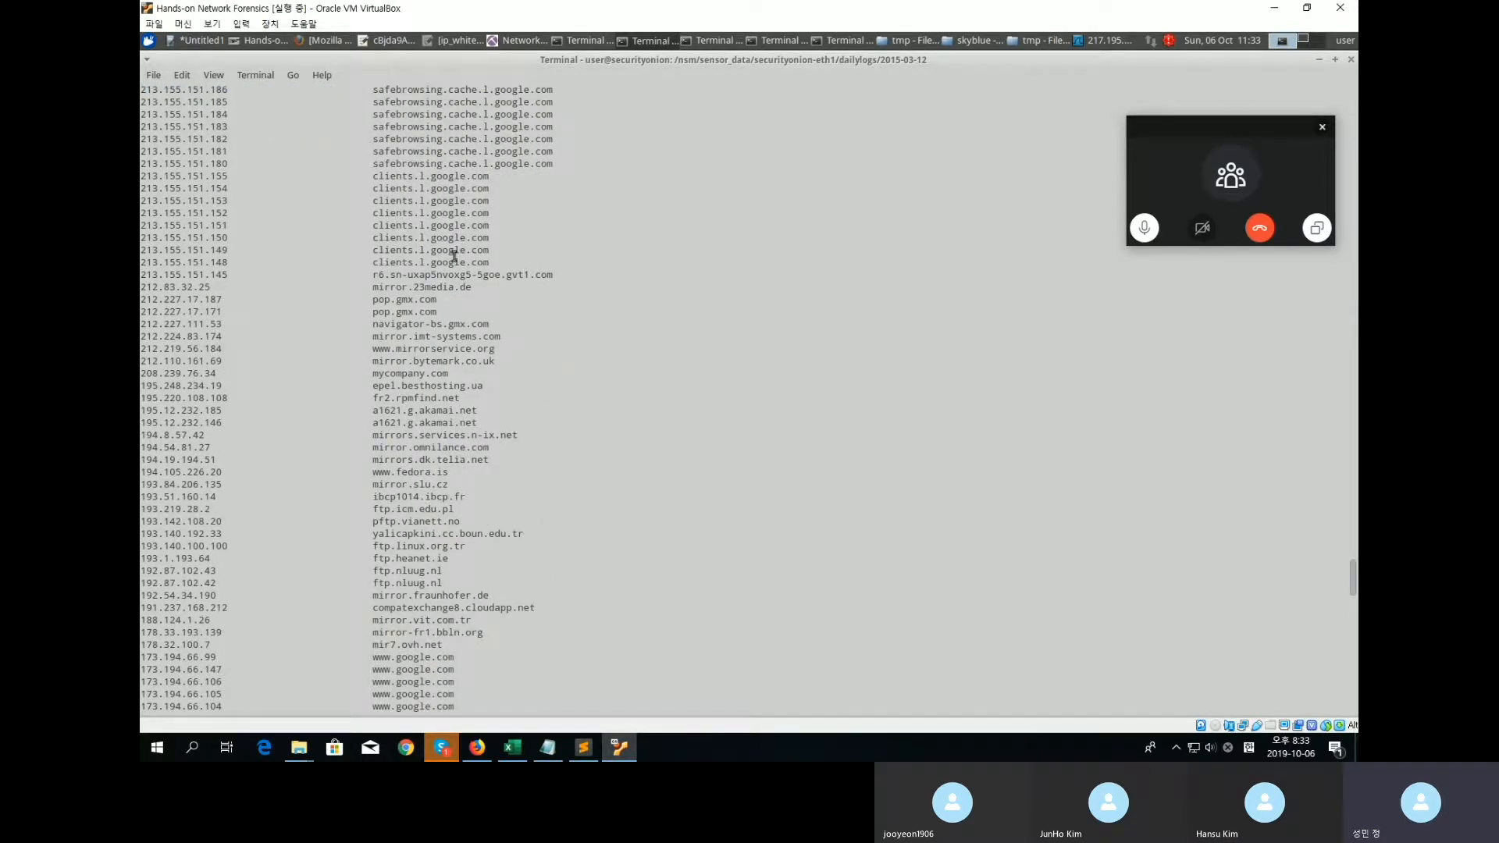
pyautogui.scroll(-2, 445, 261)
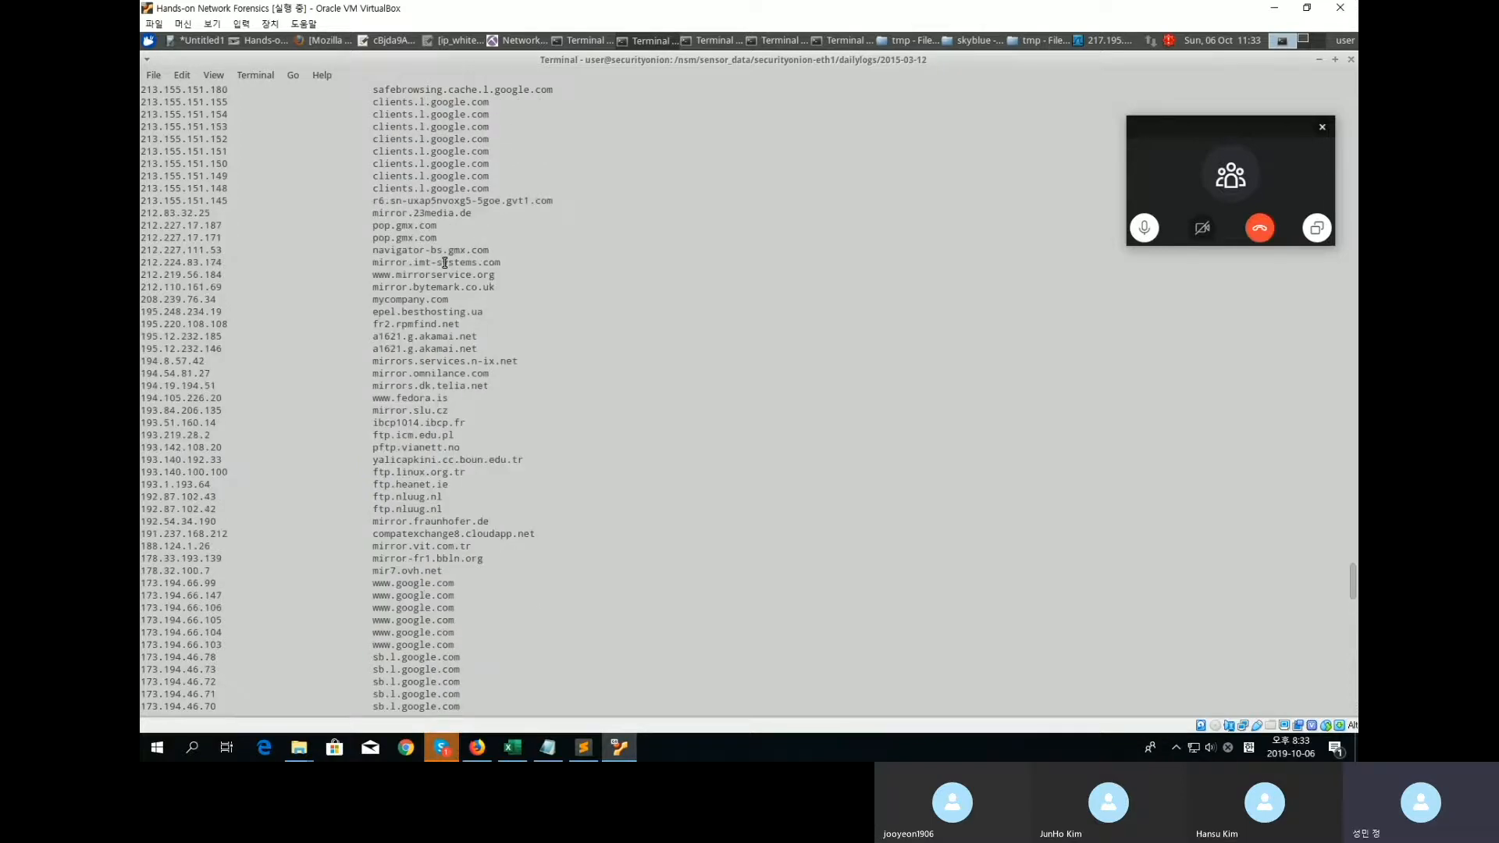
pyautogui.scroll(-20, 523, 426)
pyautogui.scroll(-12, 507, 433)
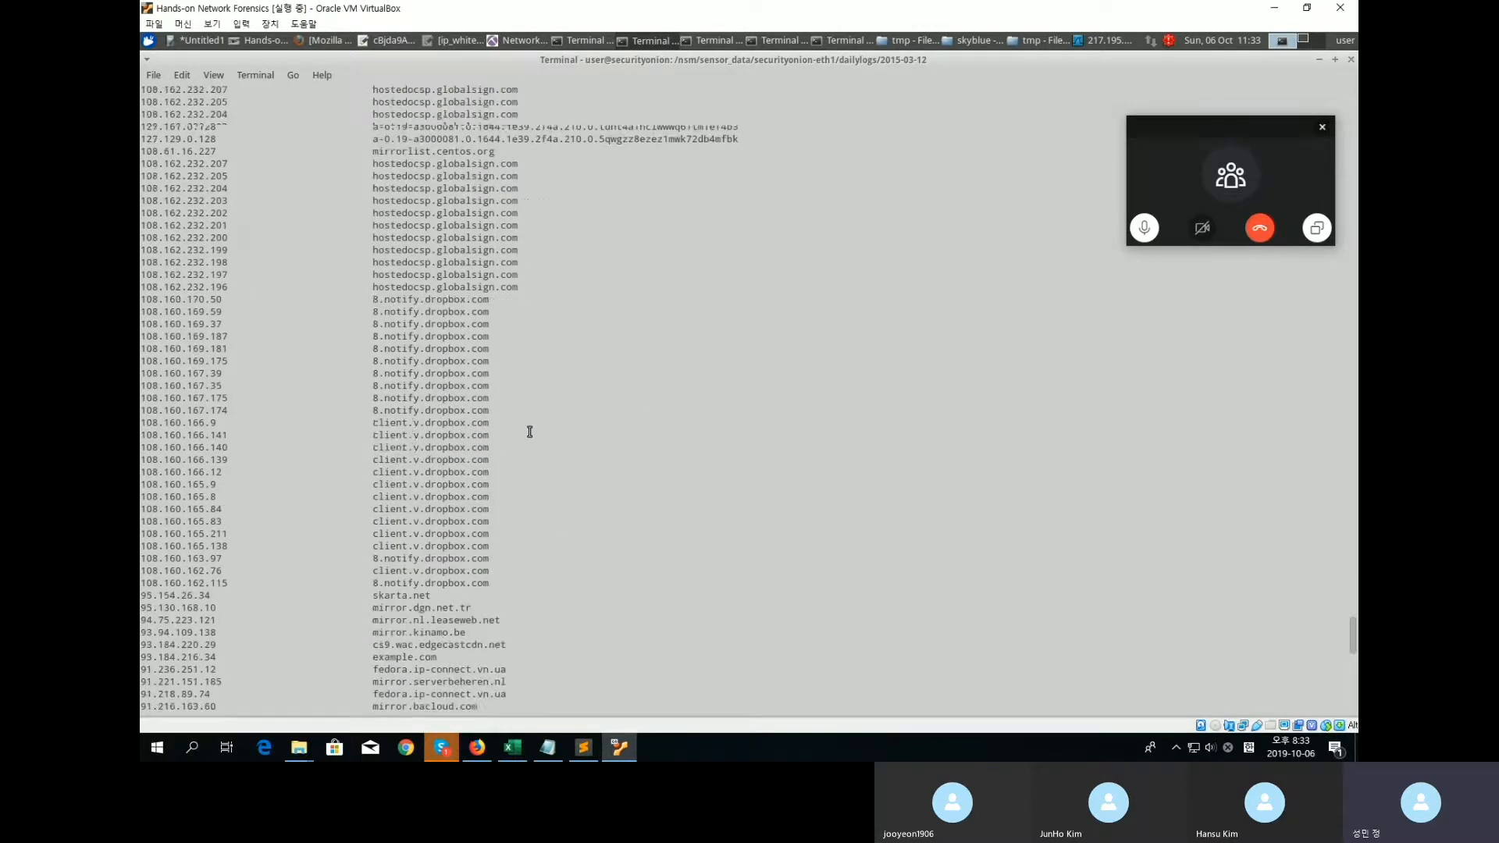
pyautogui.scroll(-16, 481, 438)
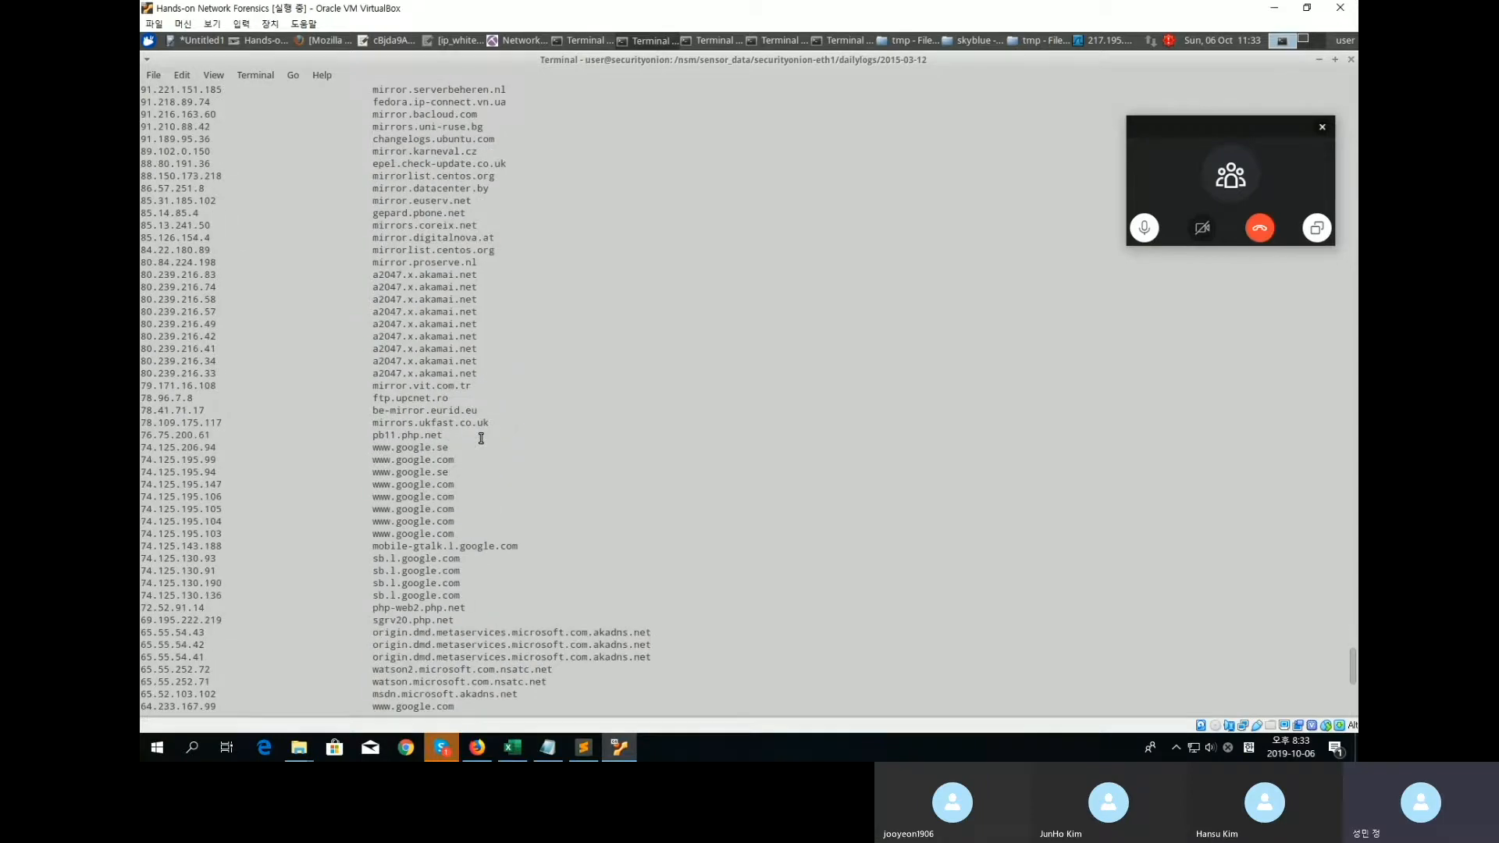
pyautogui.scroll(-6, 479, 434)
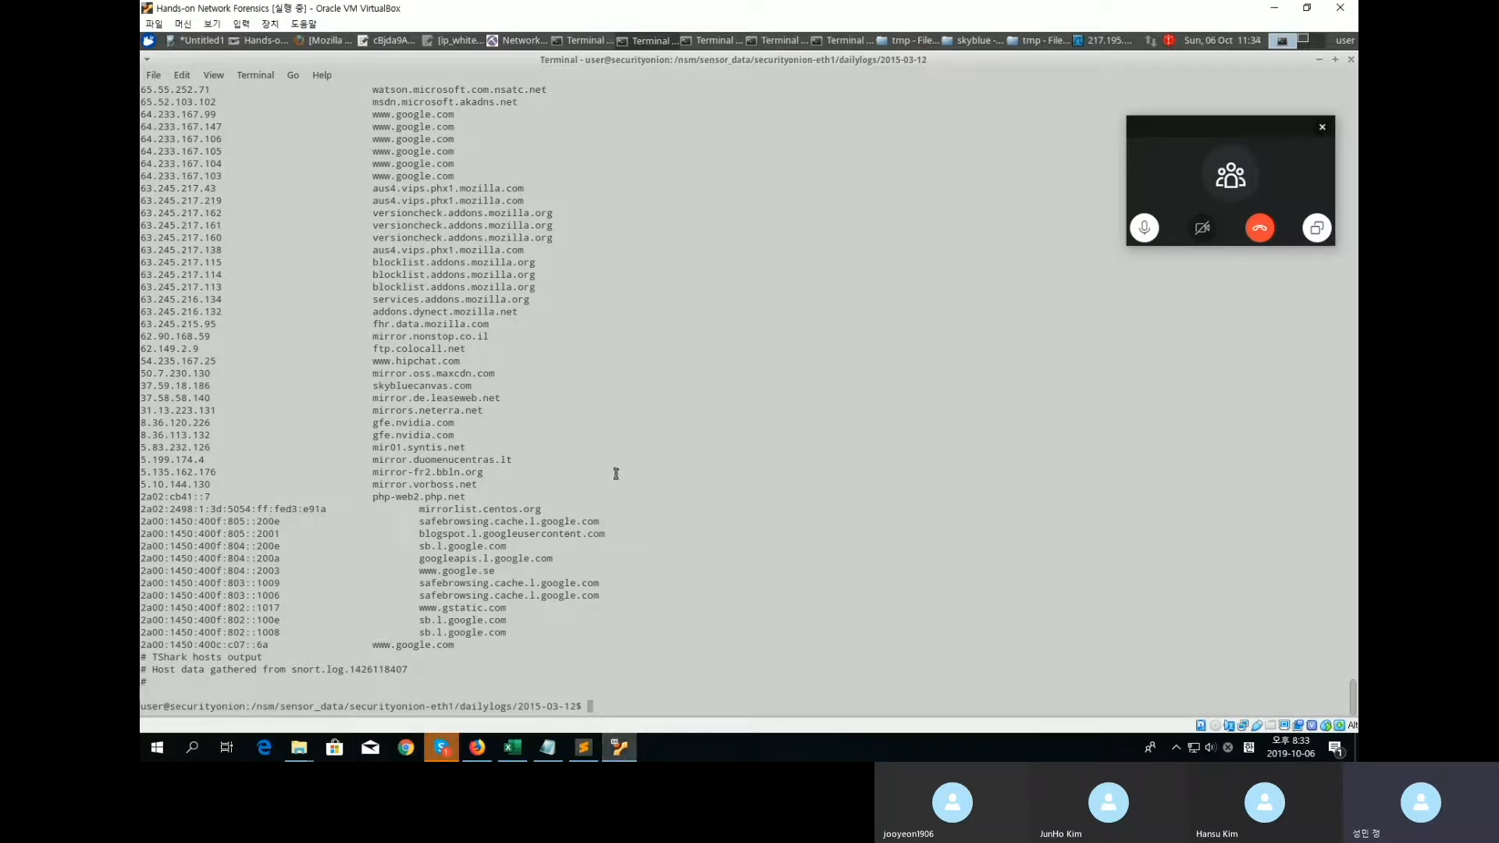
pyautogui.scroll(2, 495, 413)
pyautogui.scroll(9, 495, 413)
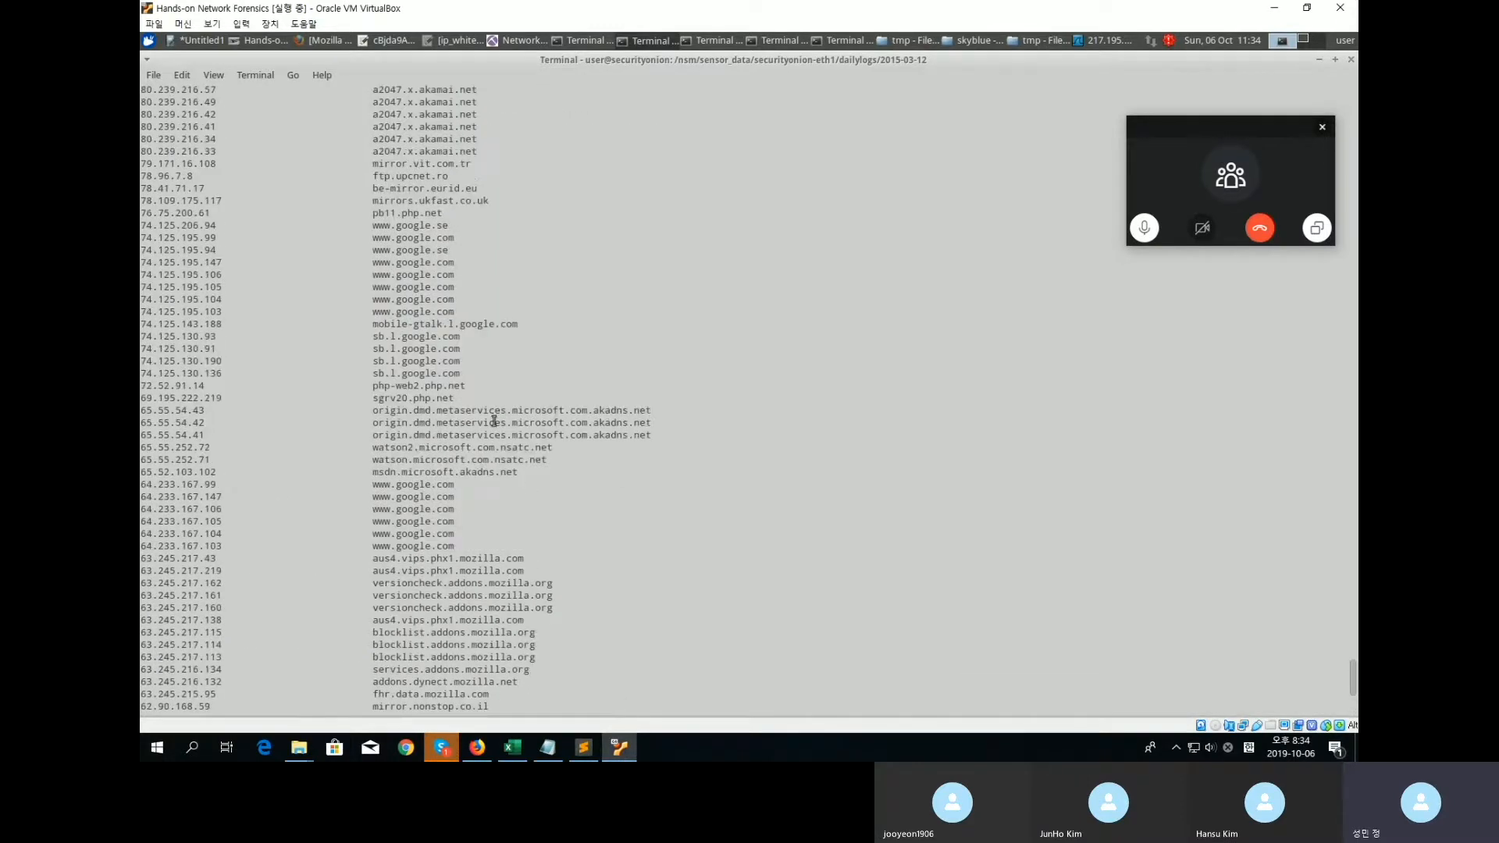
pyautogui.scroll(-11, 494, 422)
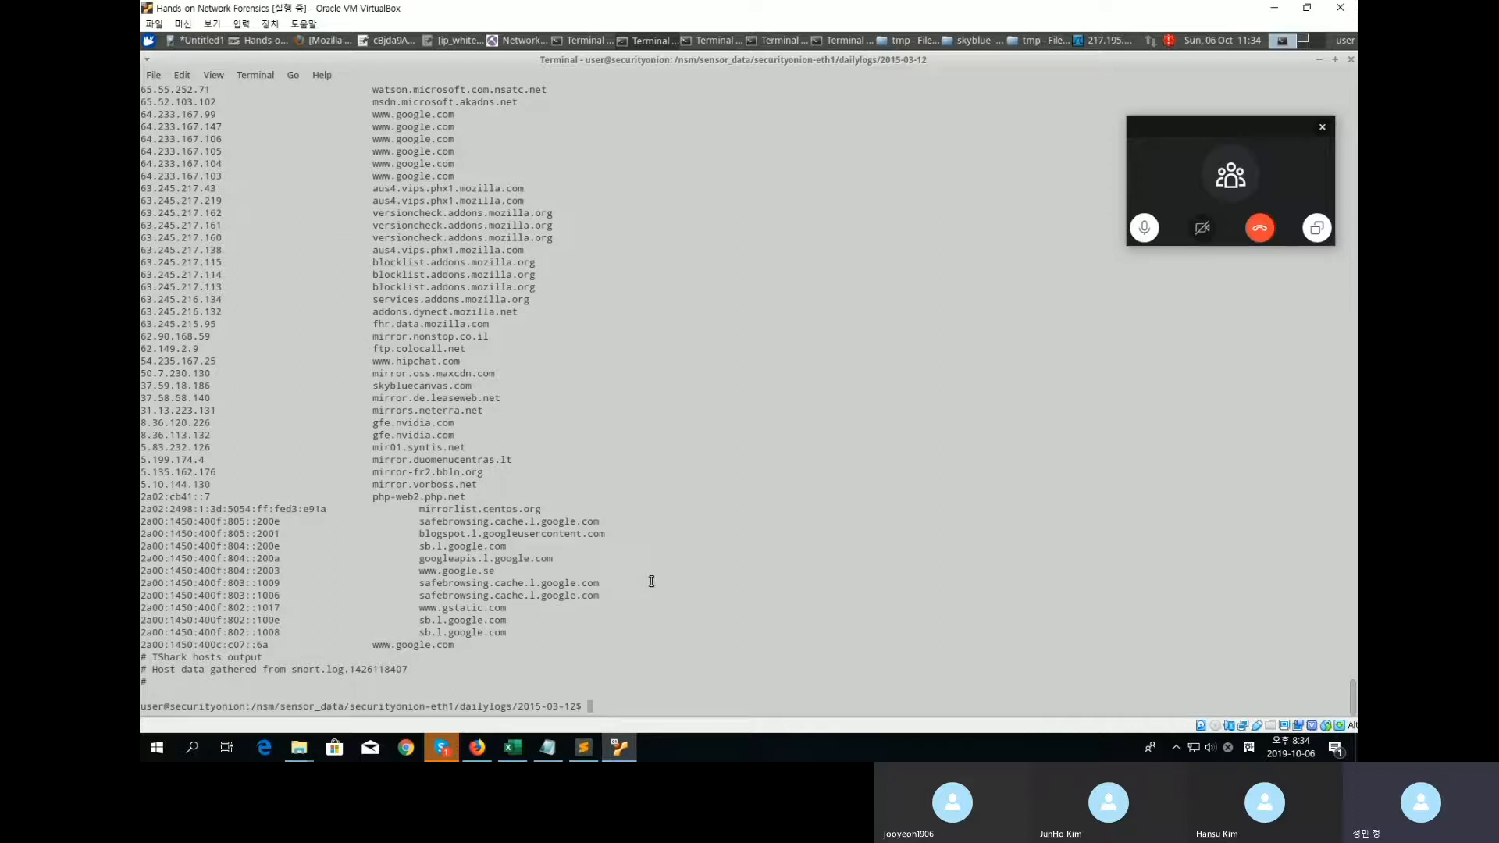
# List the 2015-03-12 directory, then change to ../../argus/ and list its log files.
pyautogui.write('ls')
pyautogui.press('Return')
pyautogui.write('cd ../ae')
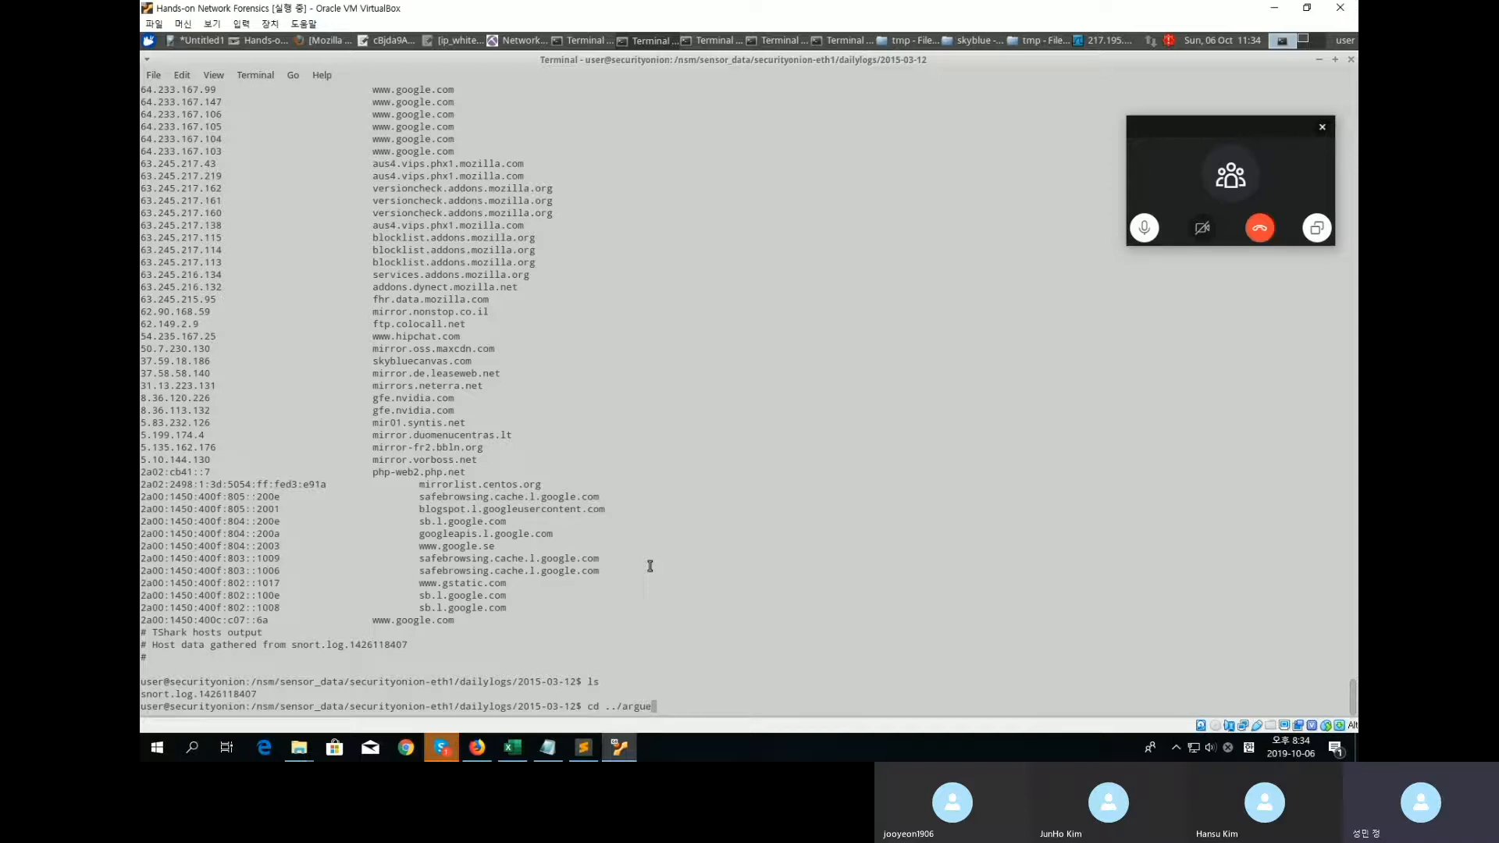
pyautogui.press('BackSpace')
pyautogui.press('BackSpace')
pyautogui.press('BackSpace')
pyautogui.write('/argus/')
pyautogui.press('Return')
pyautogui.write('ls')
pyautogui.press('Return')
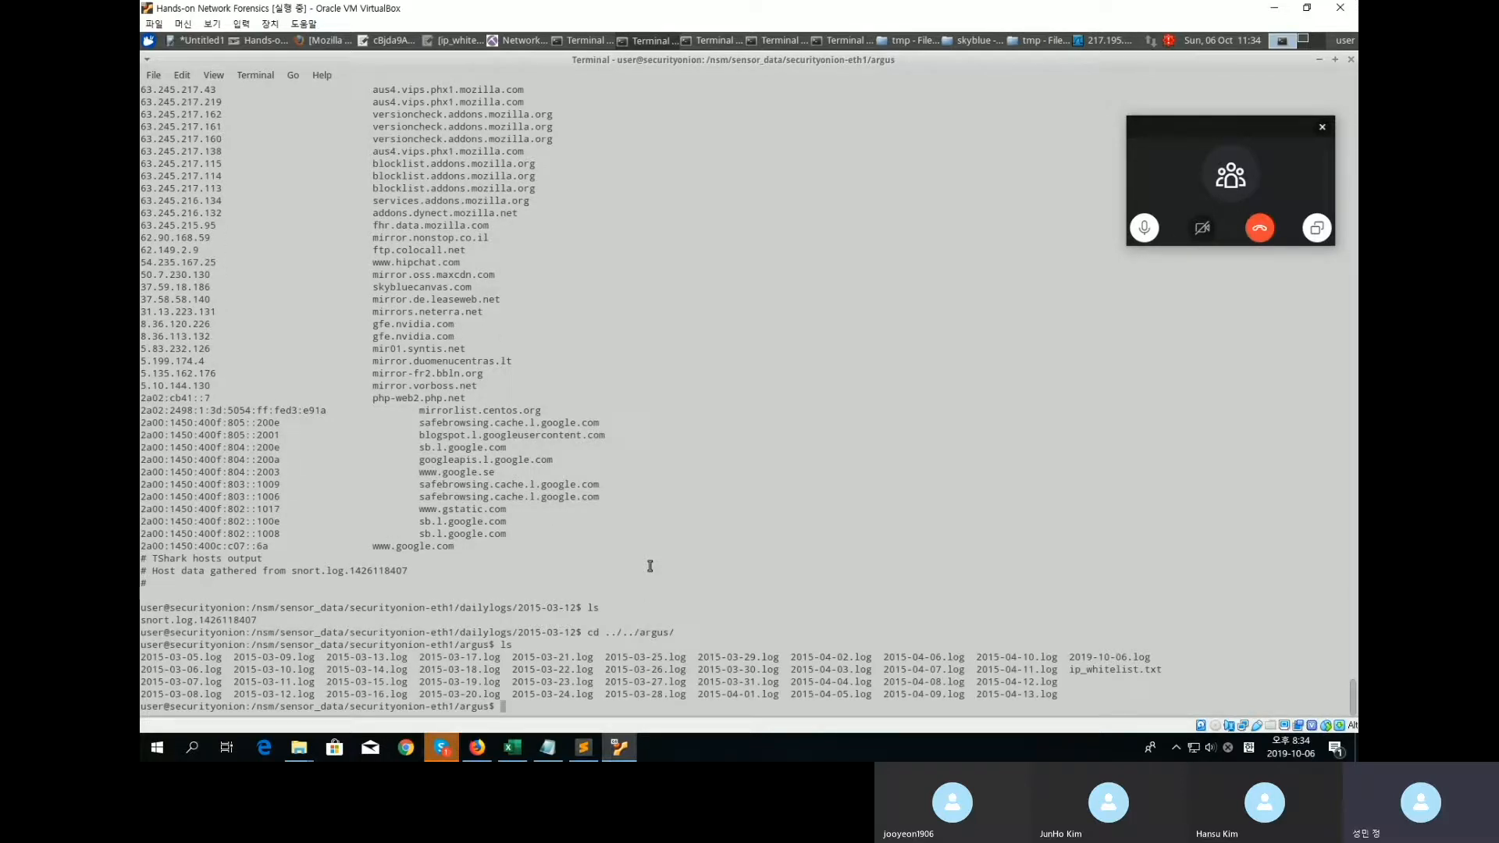
# Open ip_whitelist.txt from the argus directory in leafpad.
pyautogui.write('lea')
pyautogui.press('Tab')
pyautogui.press('Tab')
pyautogui.write('i')
pyautogui.press('Tab')
pyautogui.press('Return')
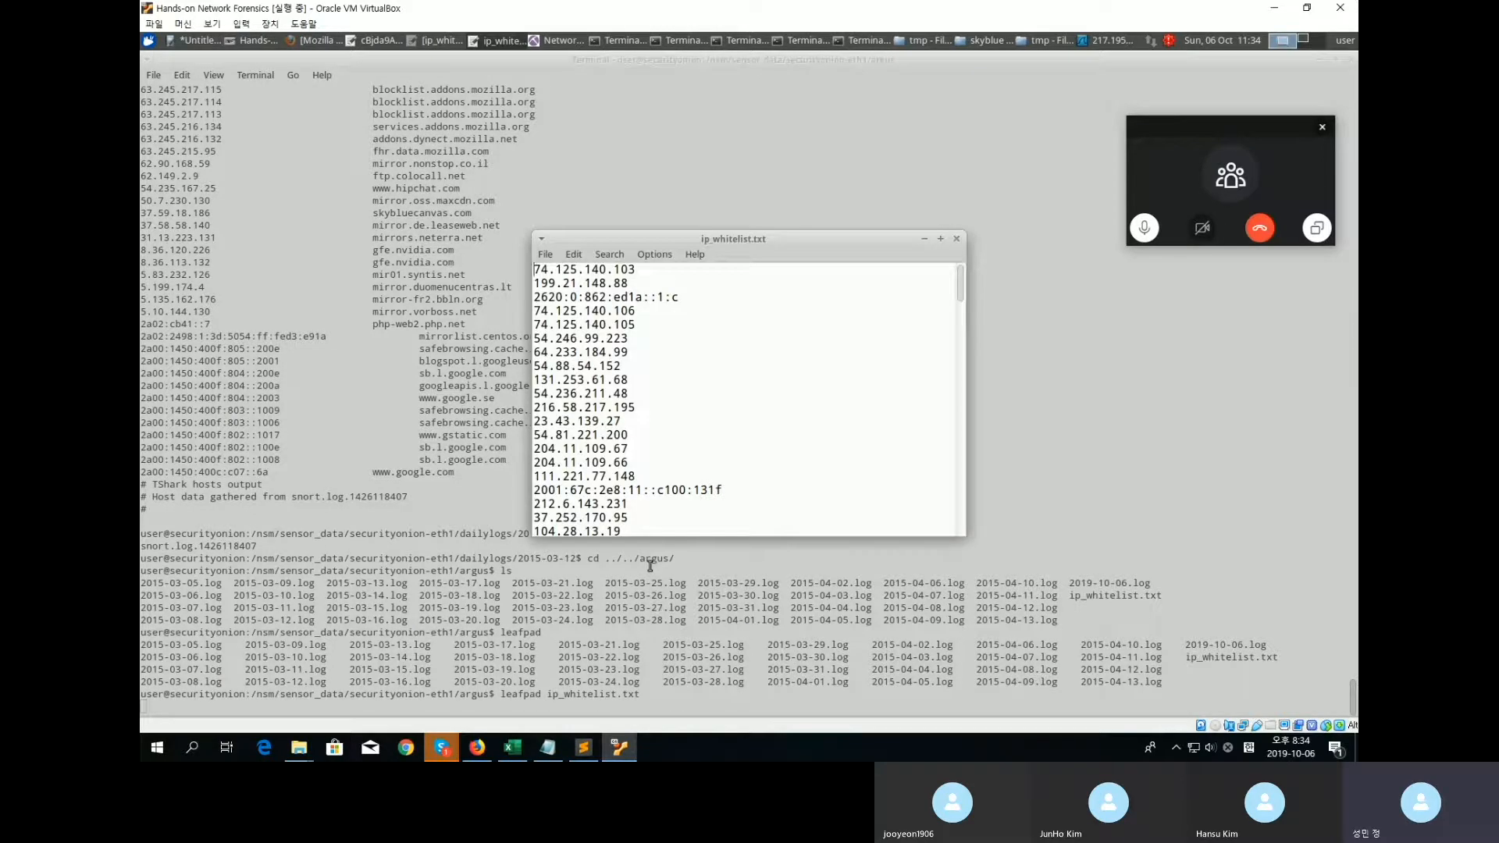
# Enlarge the ip_whitelist.txt window, read through its list of whitelisted IP addresses, and put the window away.
pyautogui.doubleClick(738, 241)
pyautogui.scroll(-15, 519, 325)
pyautogui.scroll(-15, 478, 372)
pyautogui.scroll(-15, 396, 530)
pyautogui.scroll(-15, 456, 554)
pyautogui.scroll(-15, 413, 572)
pyautogui.scroll(-15, 284, 671)
pyautogui.scroll(-15, 293, 689)
pyautogui.scroll(-10, 288, 695)
pyautogui.moveTo(294, 687); pyautogui.dragTo(382, 342)
pyautogui.click(382, 383)
pyautogui.scroll(-15, 369, 459)
pyautogui.scroll(-15, 326, 573)
pyautogui.scroll(-15, 323, 579)
pyautogui.scroll(-15, 296, 600)
pyautogui.scroll(-12, 314, 567)
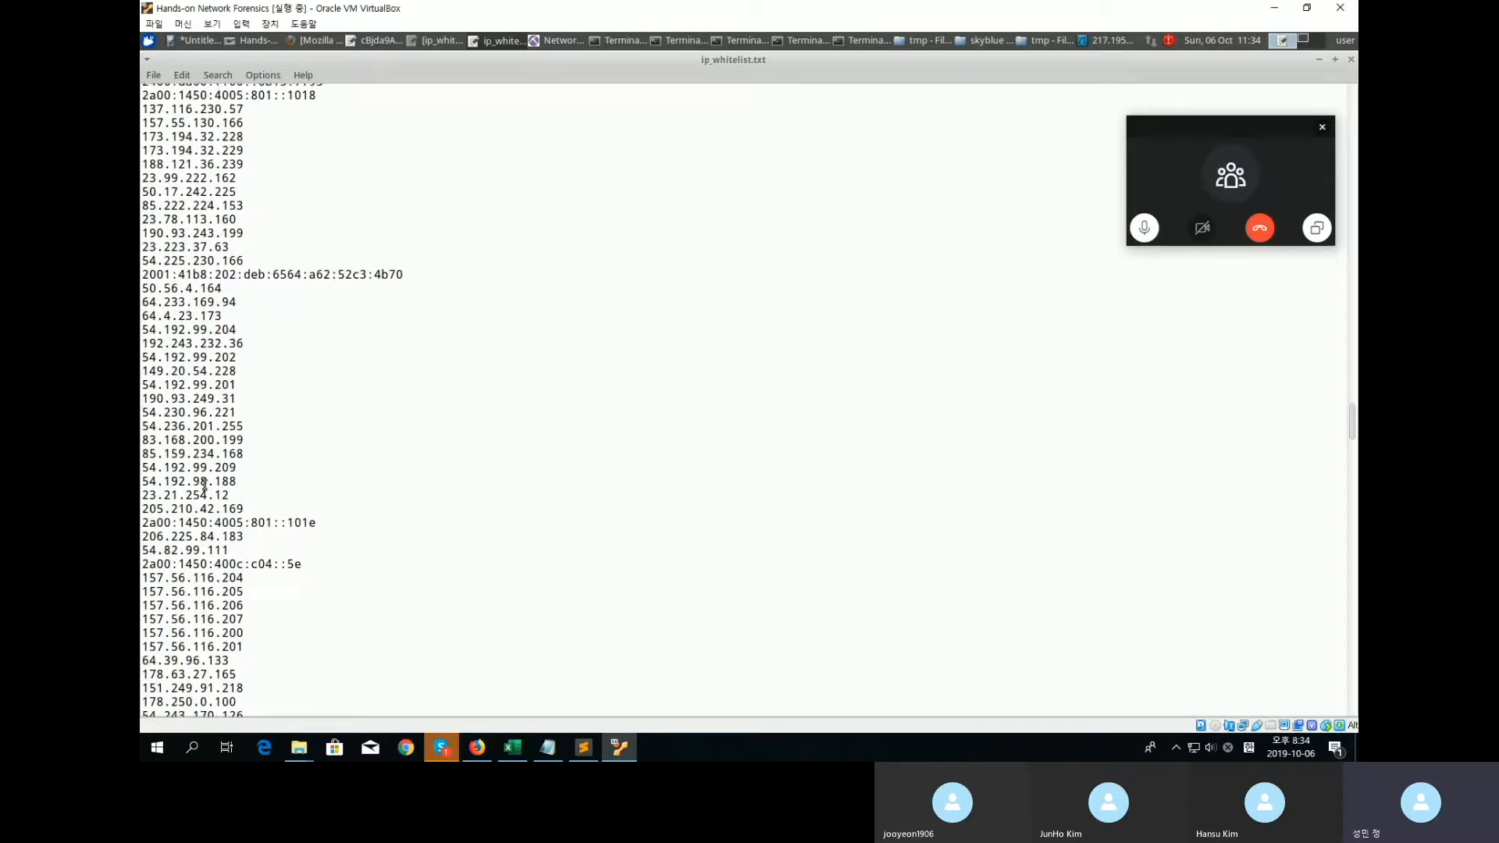
pyautogui.scroll(-12, 205, 485)
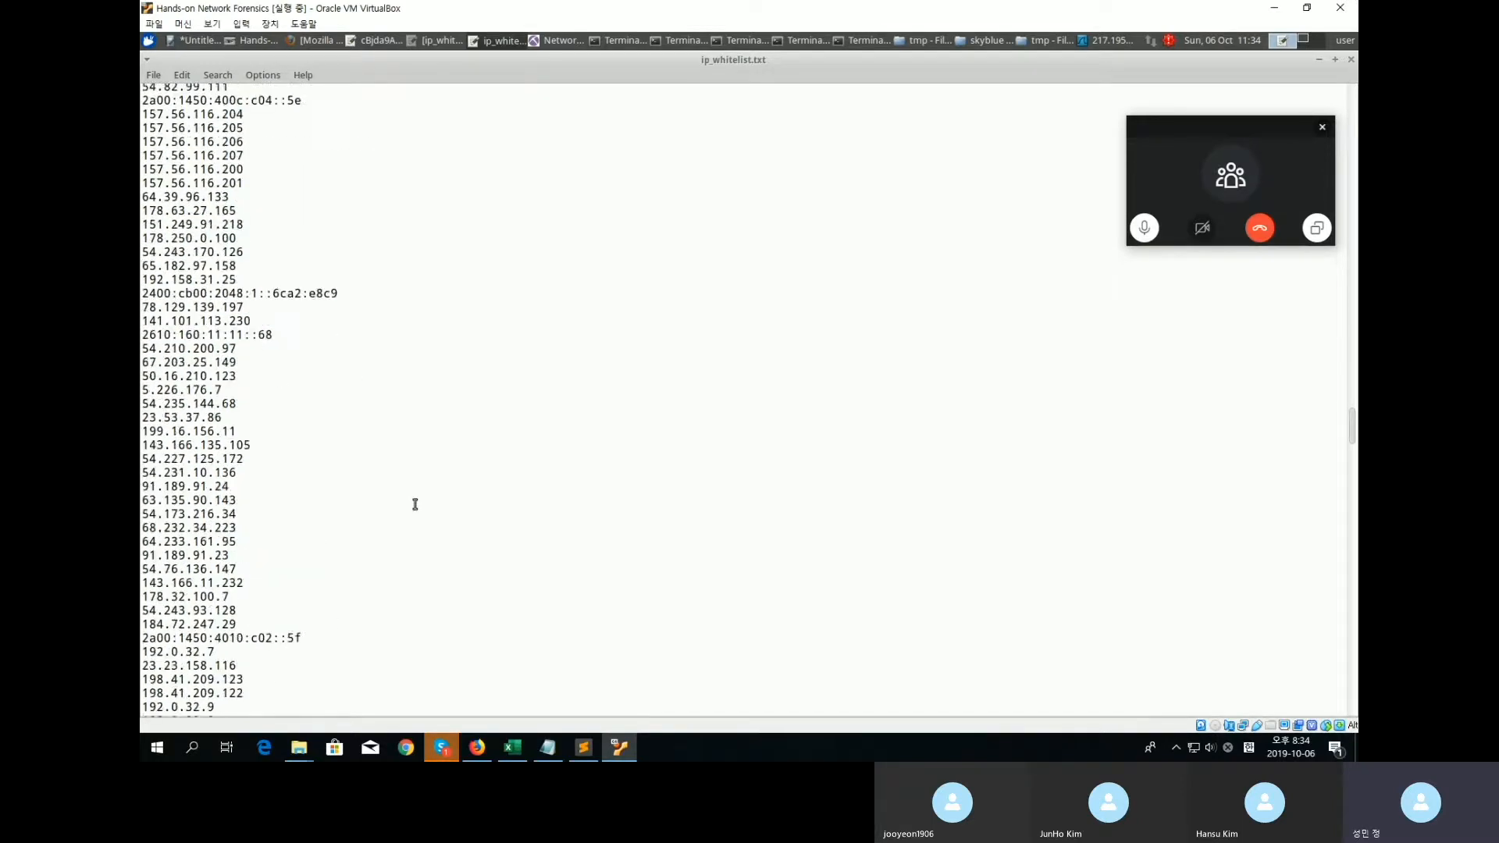
pyautogui.click(1320, 61)
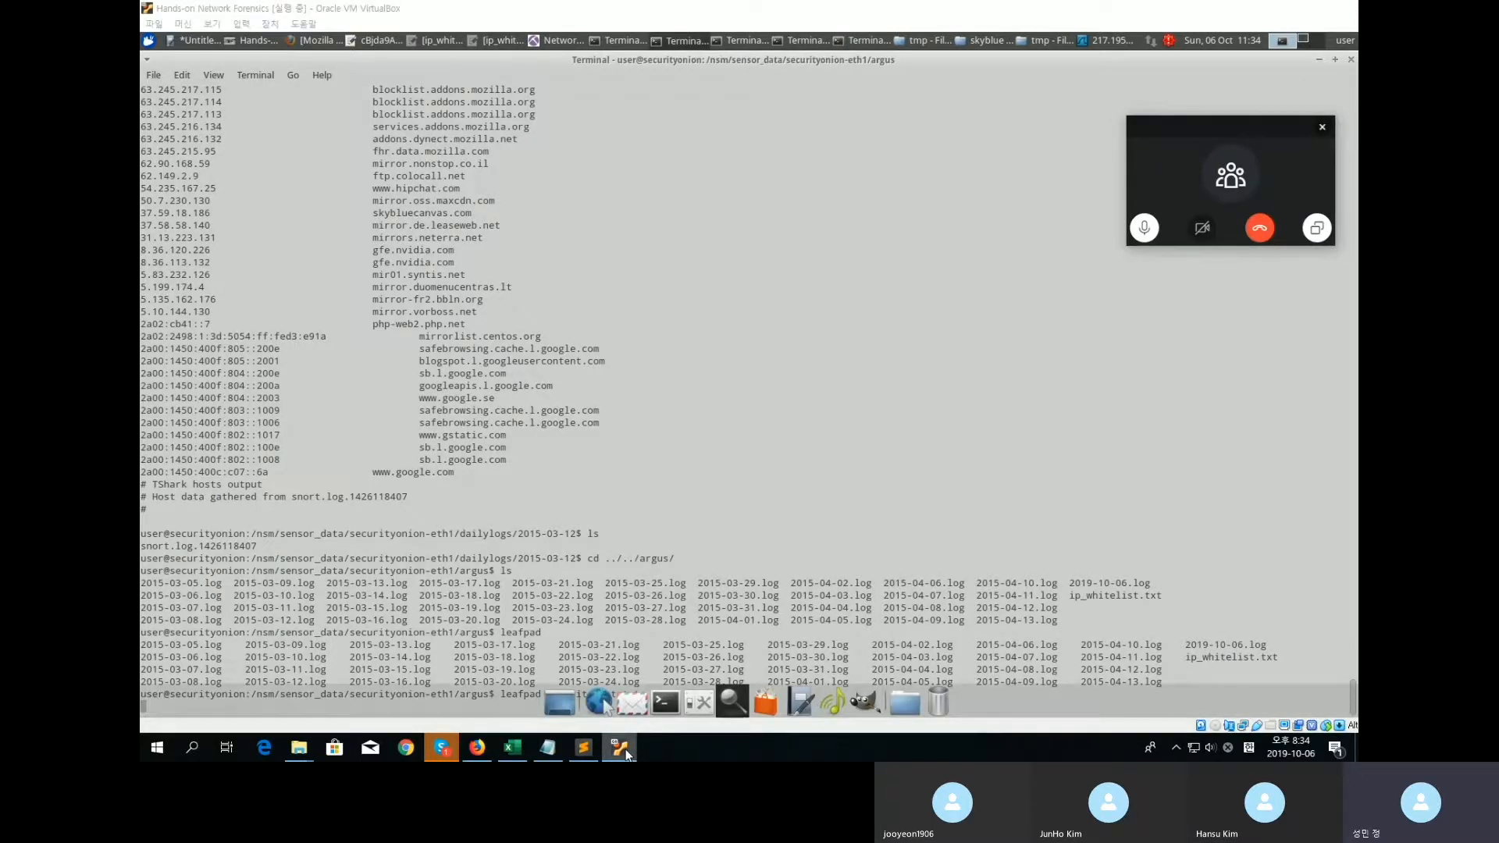
# Switch to the Sublime Text notes and review question 2.1 on 192.168.0.53's download packets together with the surrounding whitelist notes.
pyautogui.click(624, 750)
pyautogui.scroll(1, 434, 275)
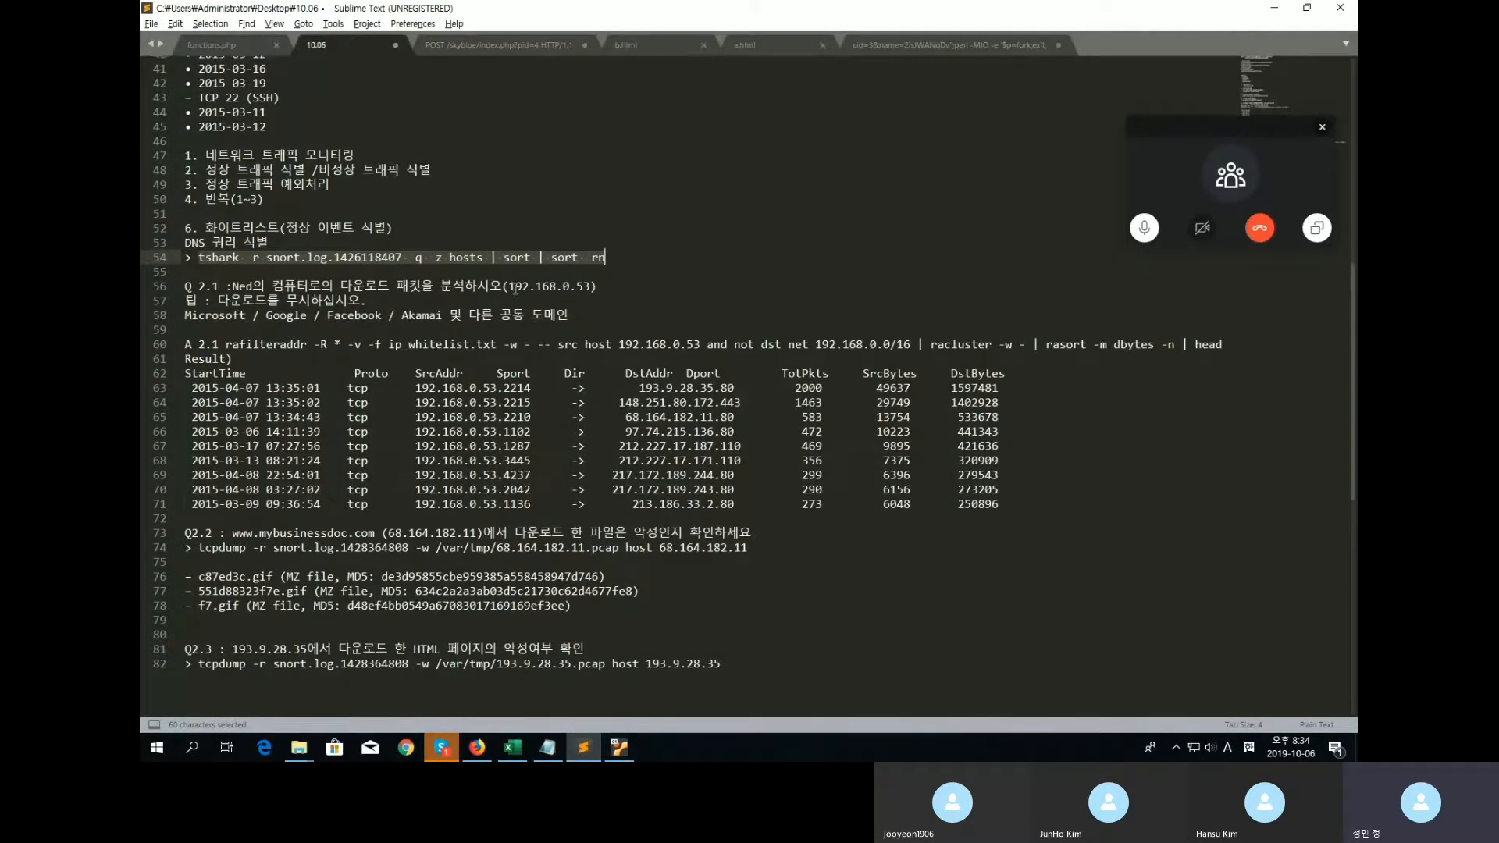
pyautogui.scroll(-1, 499, 262)
pyautogui.moveTo(512, 252); pyautogui.dragTo(591, 252)
pyautogui.click(620, 244)
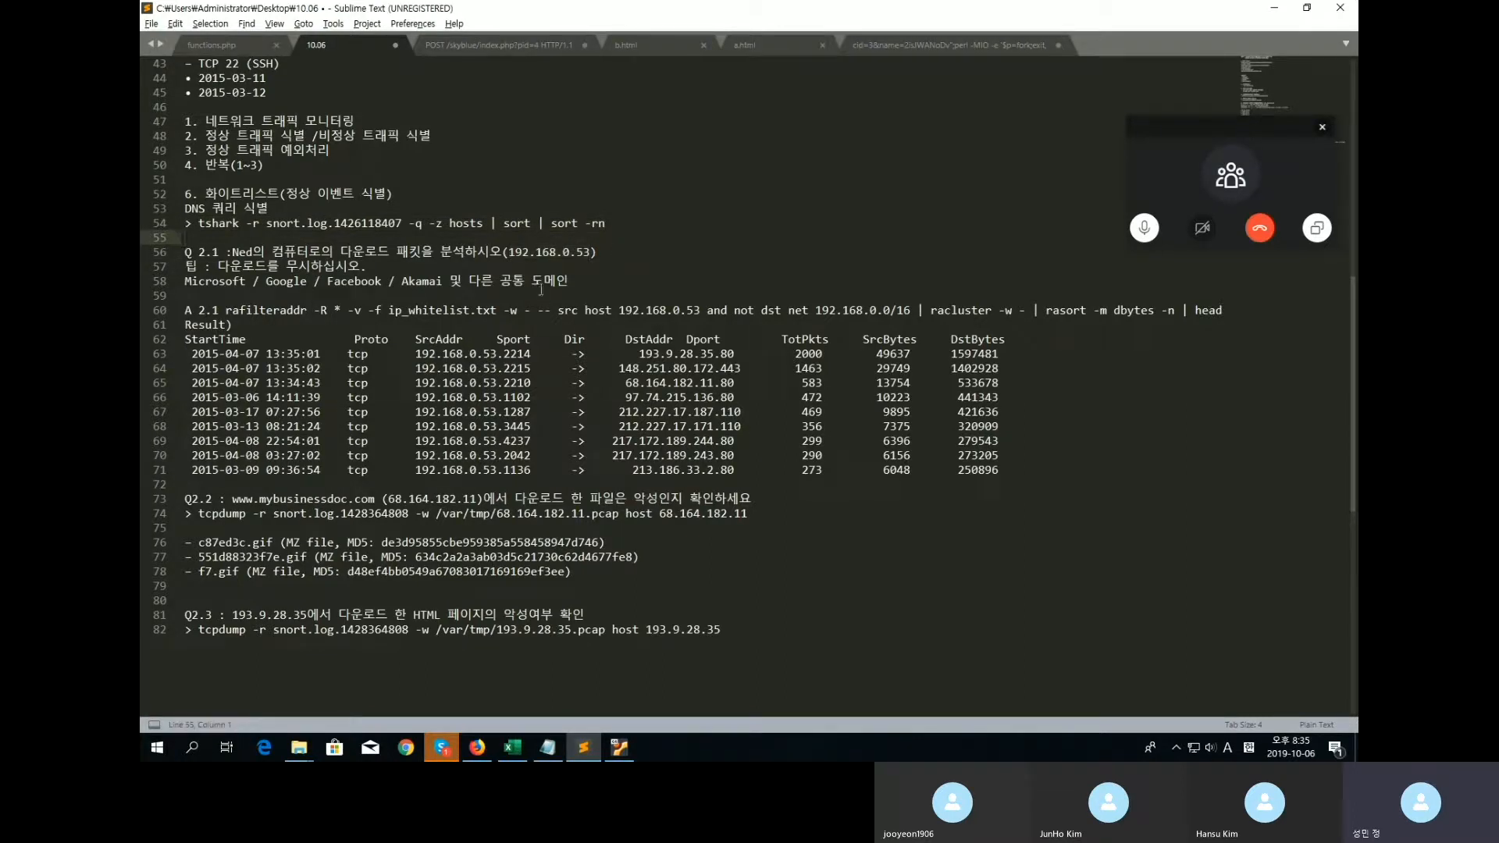
pyautogui.moveTo(511, 252); pyautogui.dragTo(591, 252)
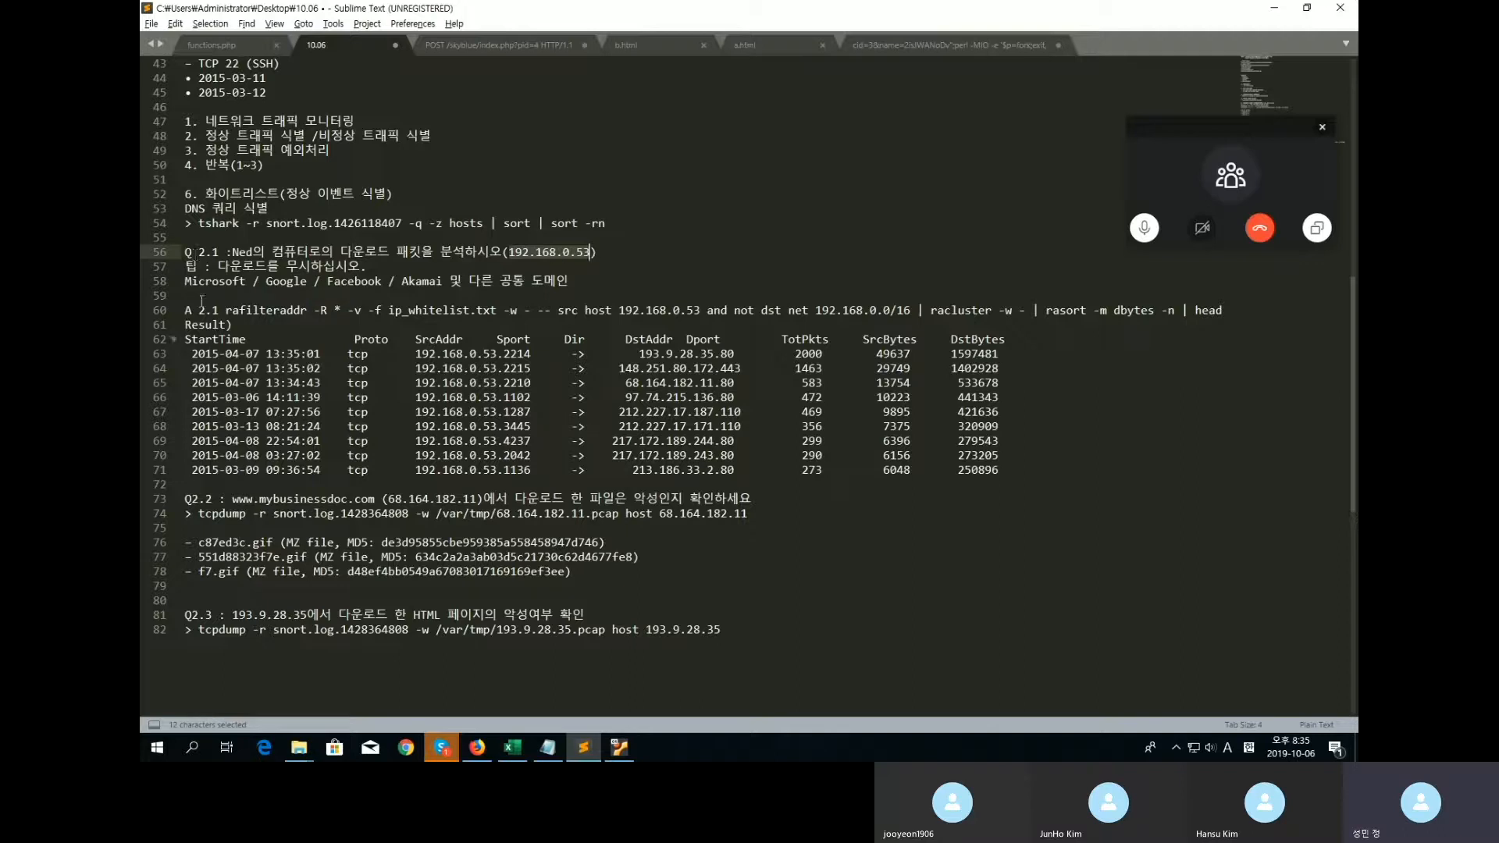
pyautogui.click(226, 311)
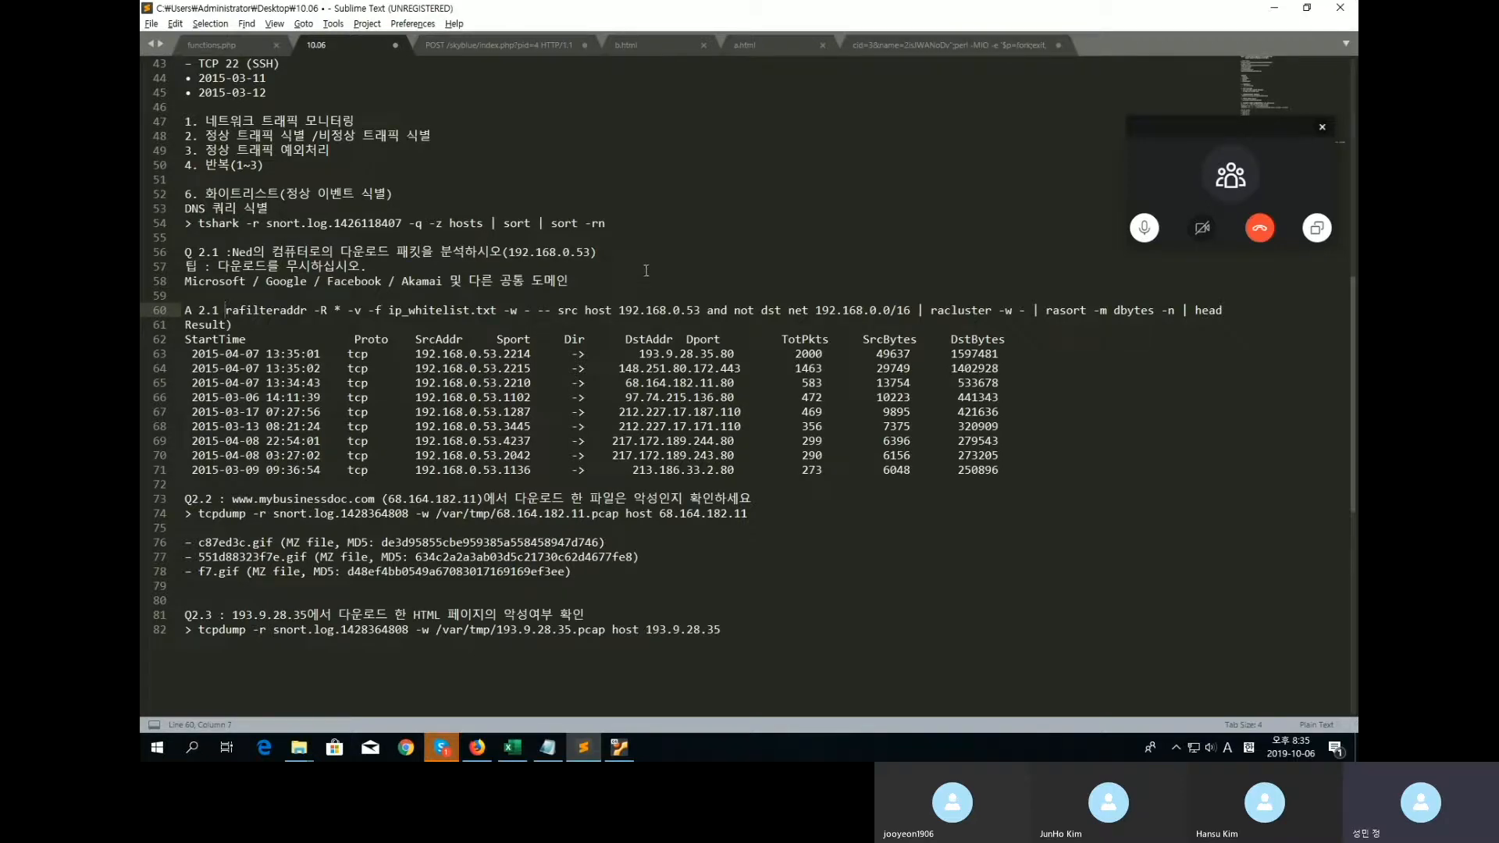
pyautogui.scroll(4, 603, 259)
pyautogui.moveTo(185, 121); pyautogui.dragTo(232, 121)
pyautogui.click(239, 121)
pyautogui.scroll(-3, 294, 399)
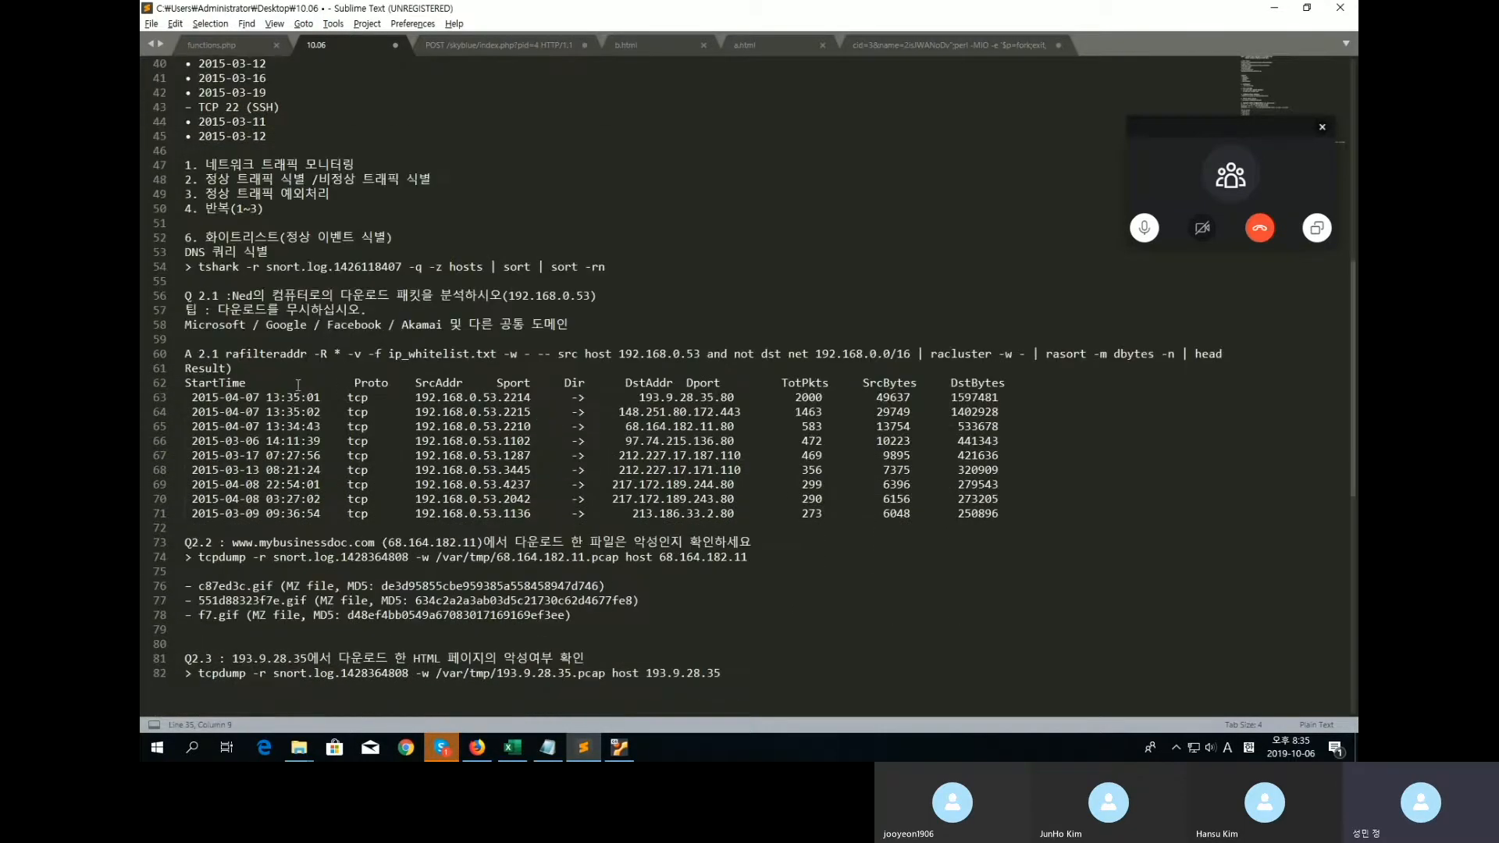
pyautogui.scroll(-2, 219, 353)
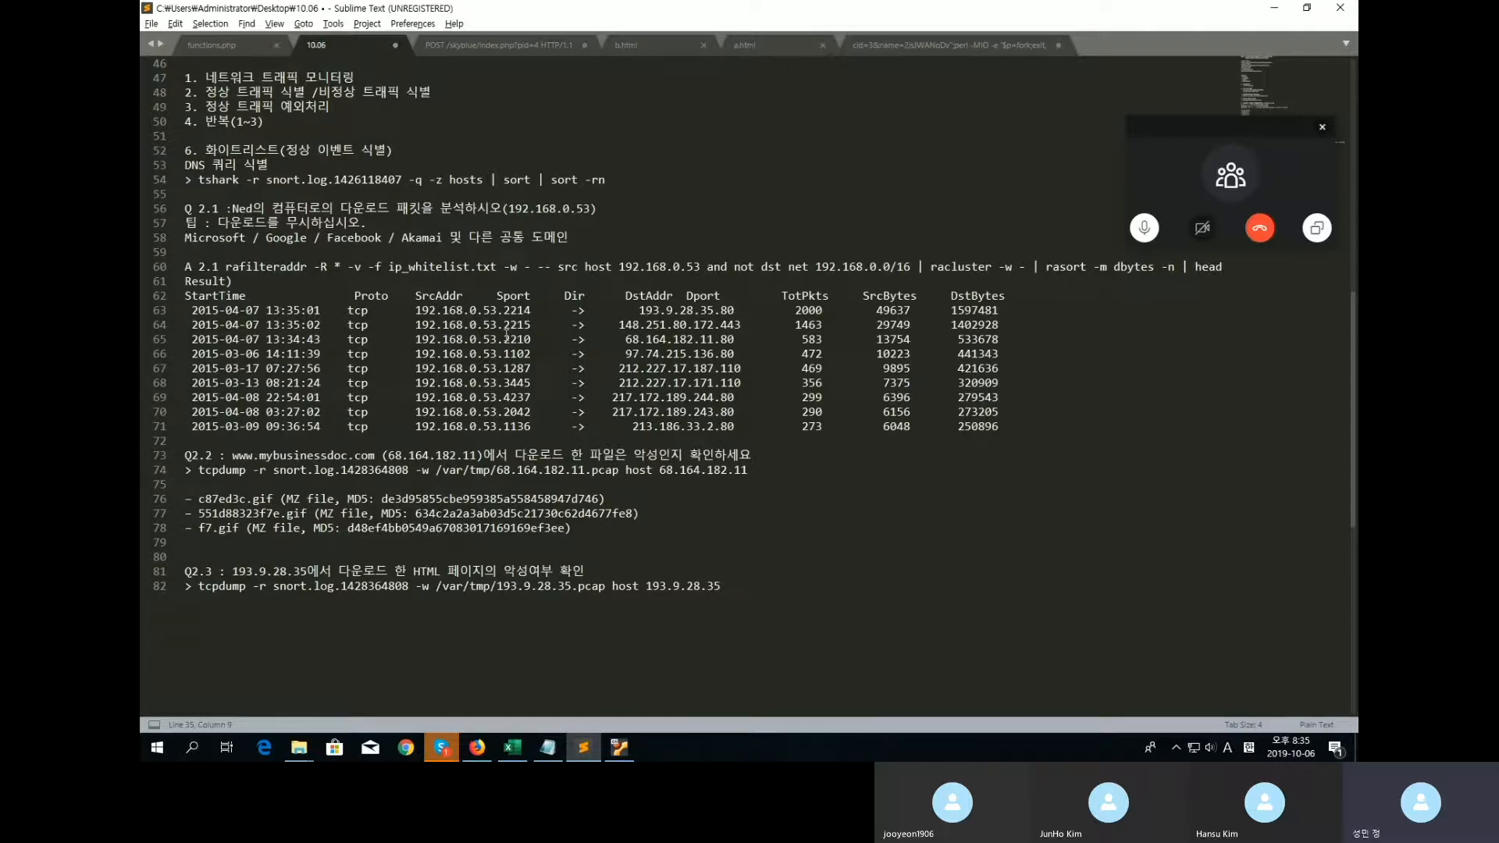
# Copy the full rafilteraddr command, through its final head pipe, from answer 2.1 in the notes.
pyautogui.moveTo(229, 269); pyautogui.dragTo(1228, 273)
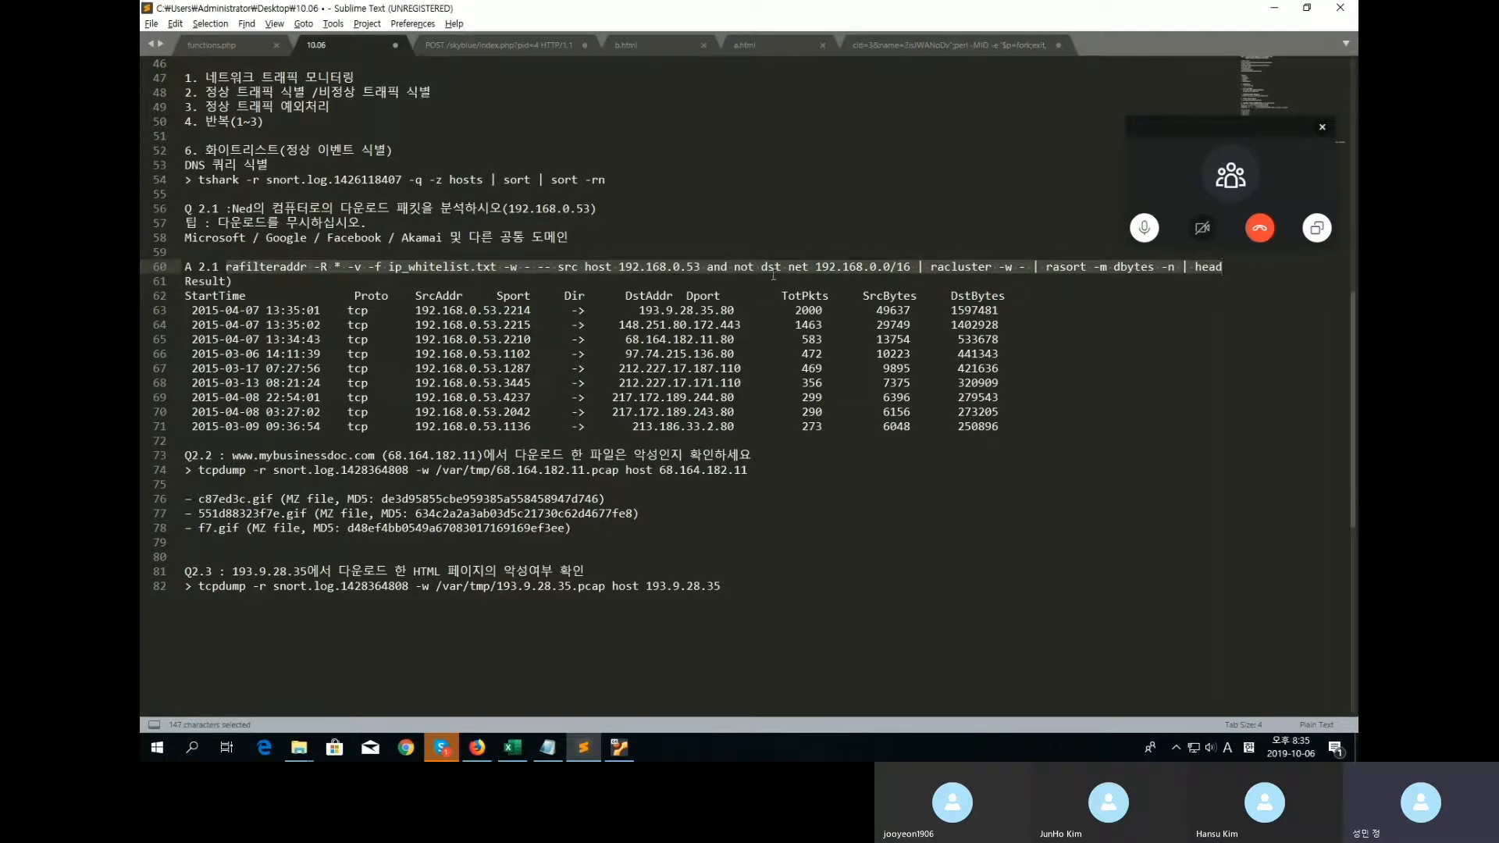
pyautogui.rightClick(434, 273)
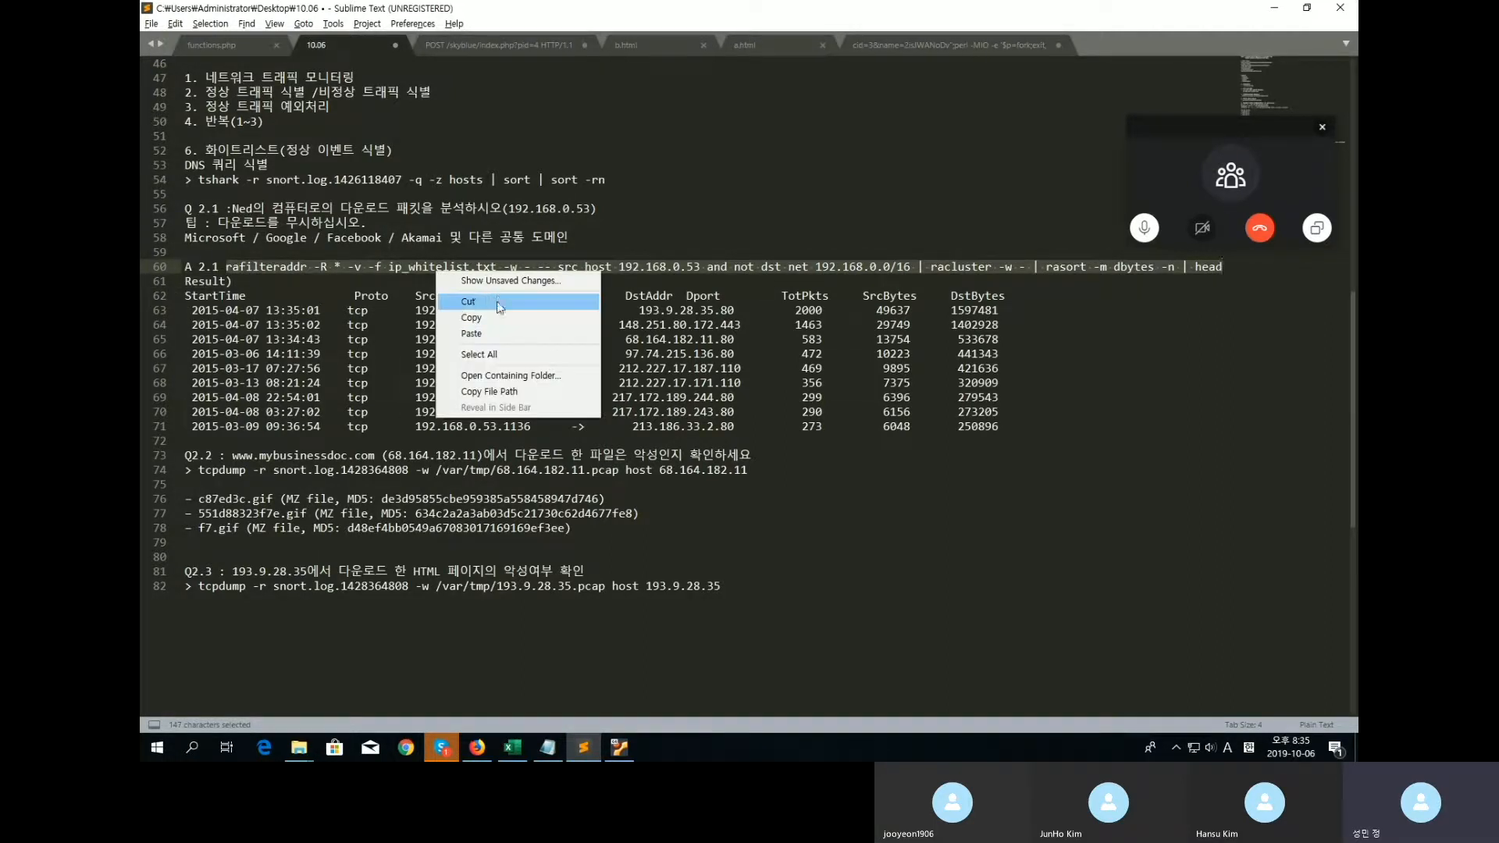
pyautogui.click(471, 317)
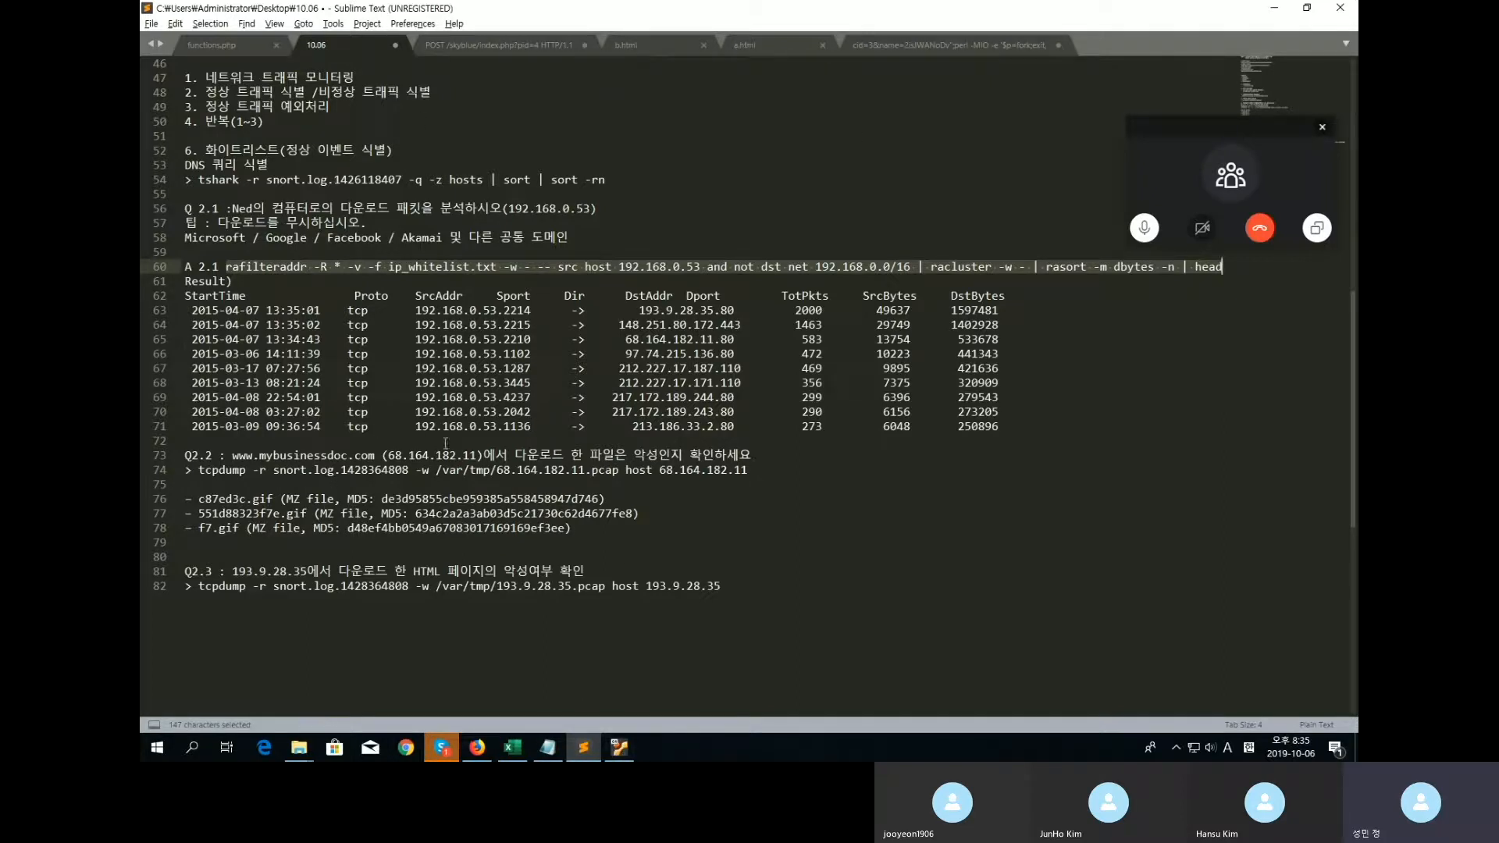
# Examine the rafilteraddr command's parts: the ip_whitelist.txt filter, source host 192.168.0.53 and the excluded destination network 192.168.0.0/16.
pyautogui.moveTo(620, 750)
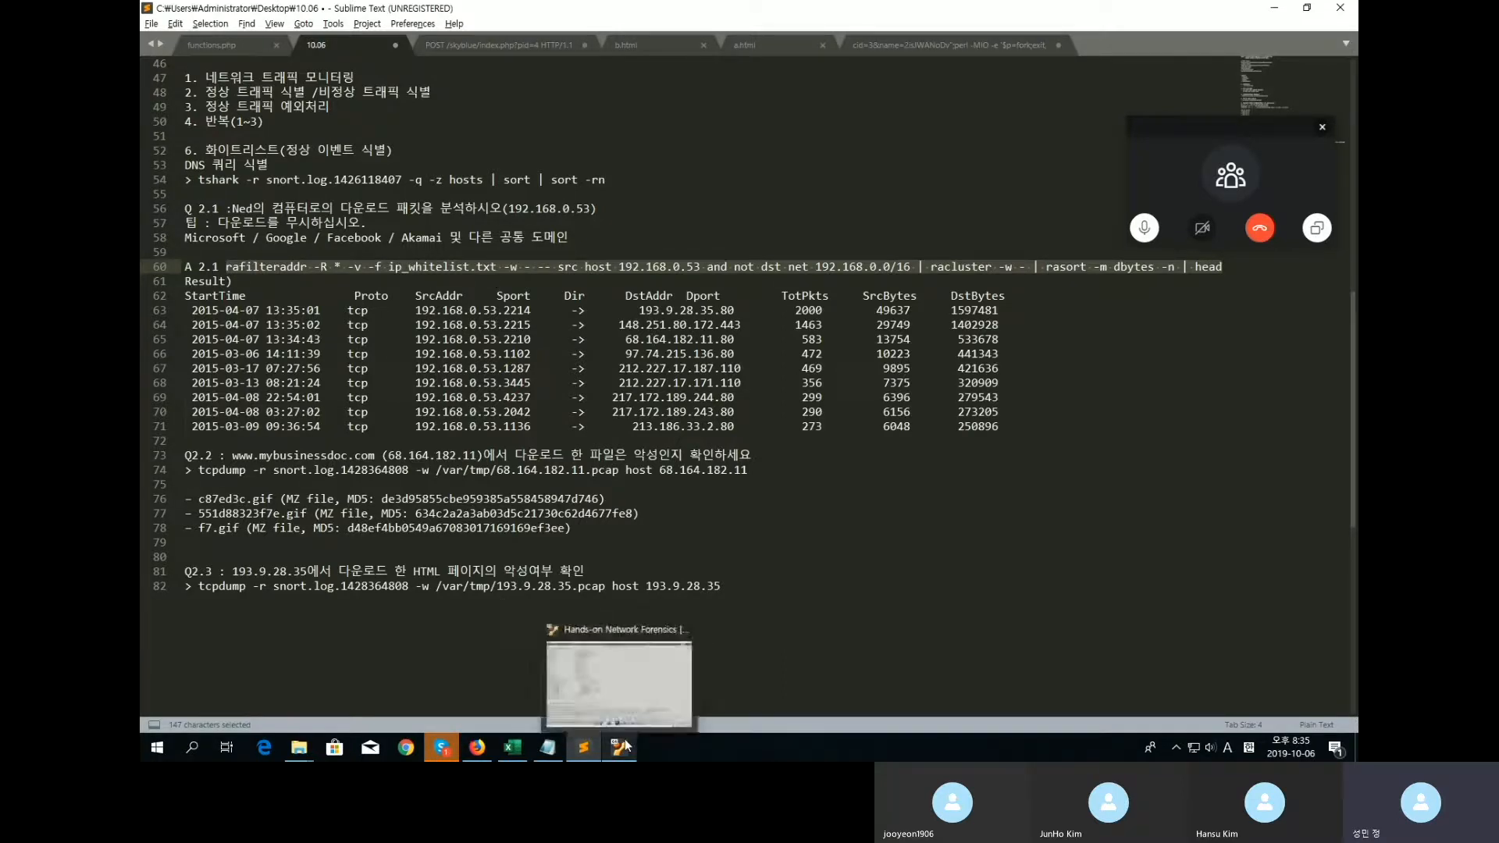
pyautogui.click(450, 267)
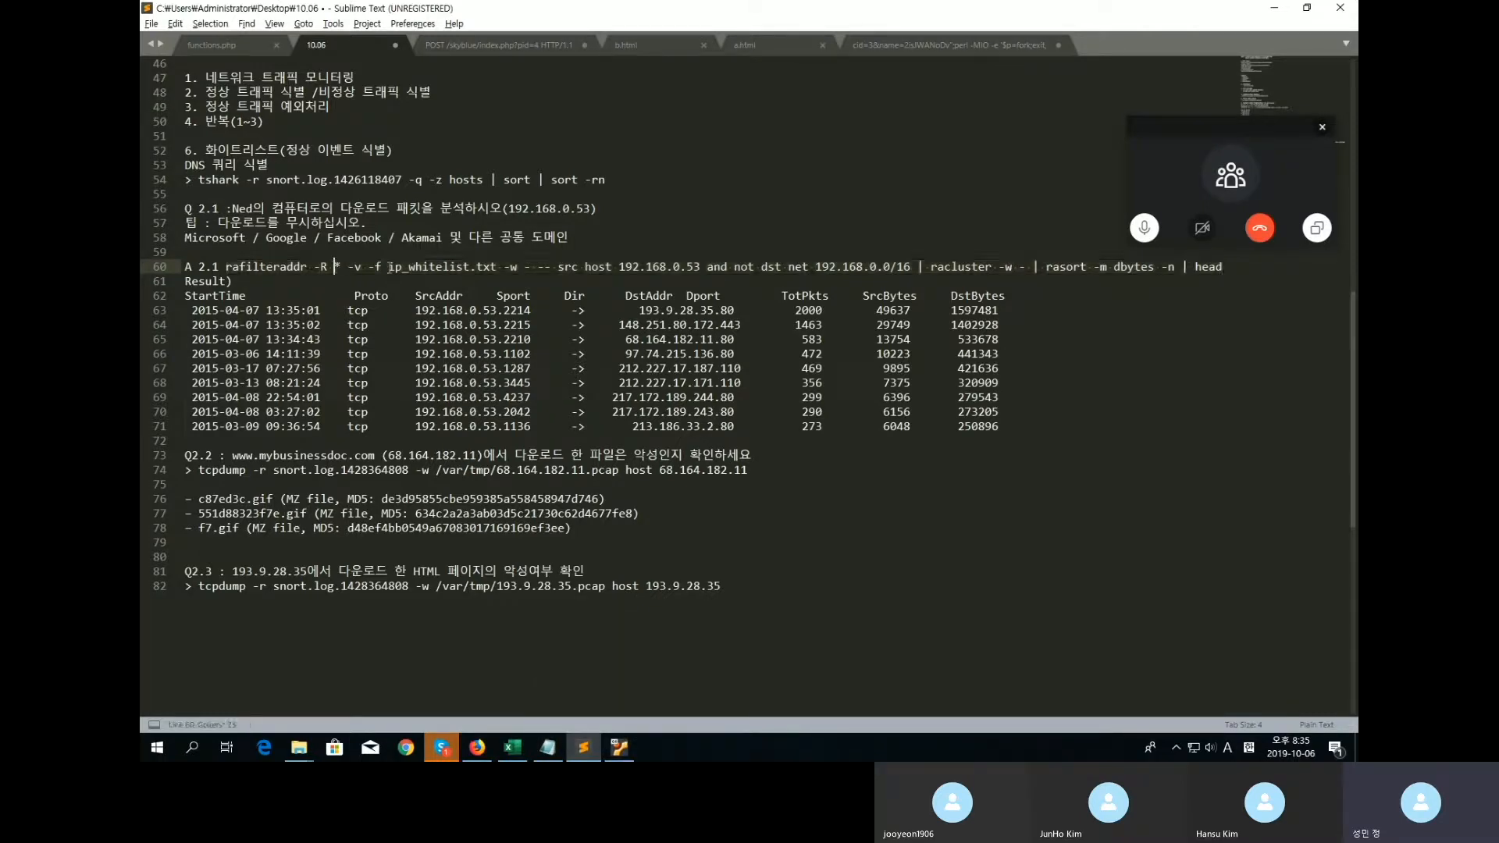
pyautogui.moveTo(389, 267); pyautogui.dragTo(495, 266)
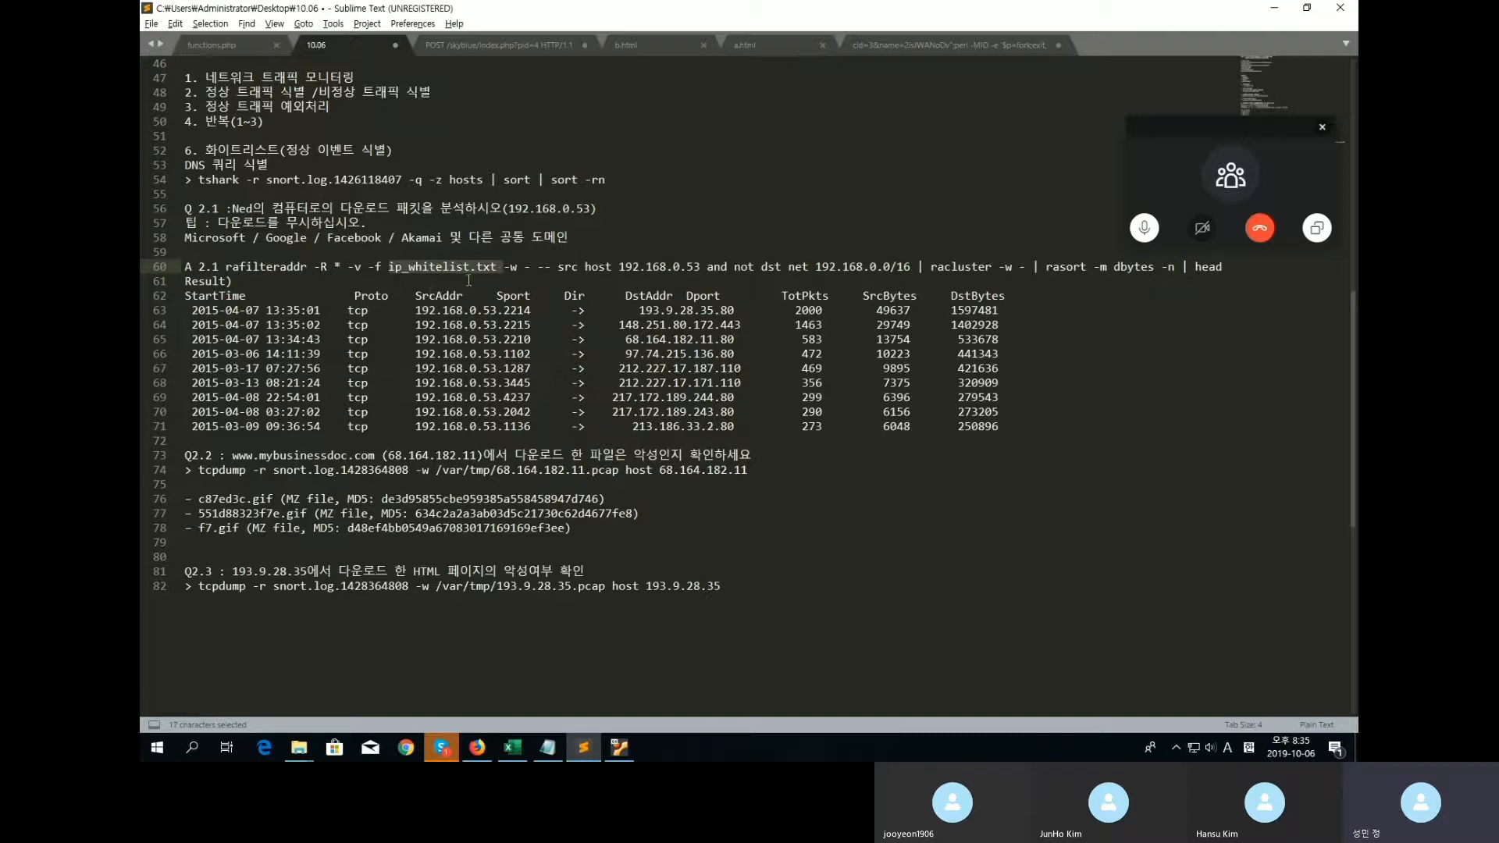
pyautogui.click(499, 281)
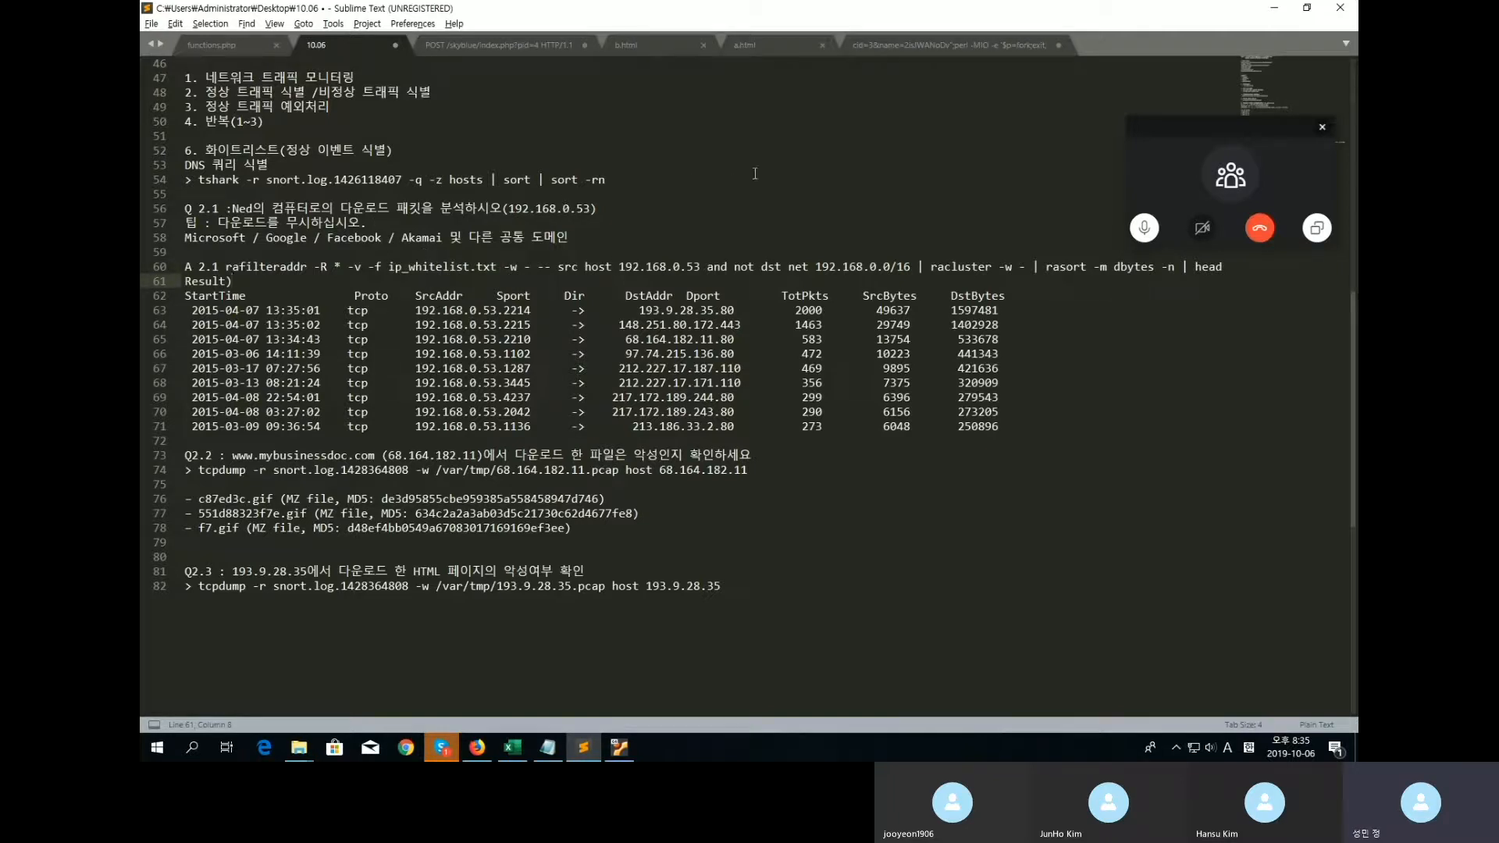
pyautogui.moveTo(568, 273); pyautogui.dragTo(694, 266)
pyautogui.moveTo(910, 267); pyautogui.dragTo(570, 266)
pyautogui.tripleClick(566, 266)
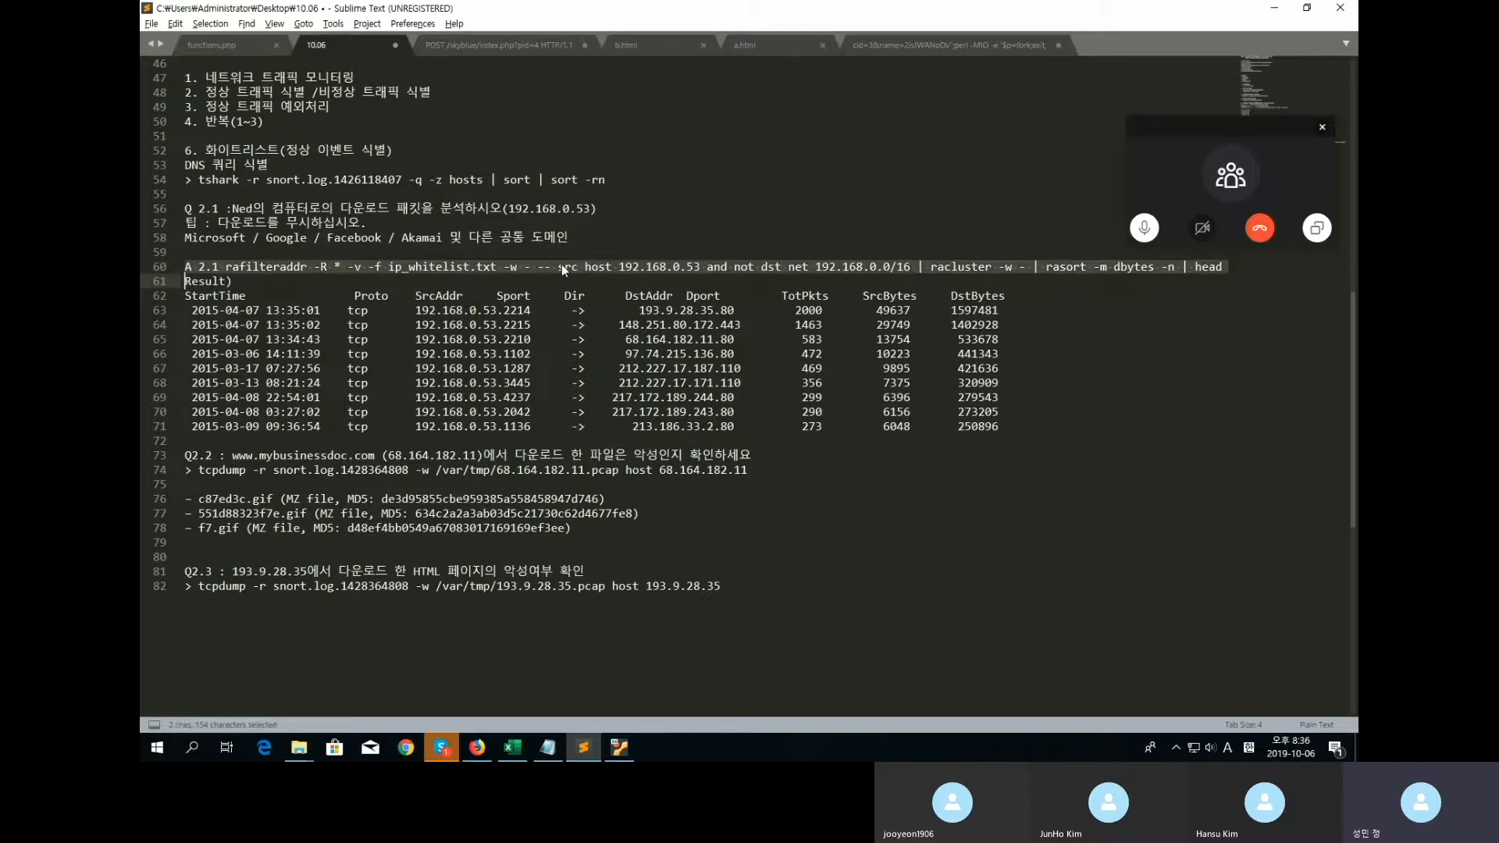
pyautogui.click(564, 266)
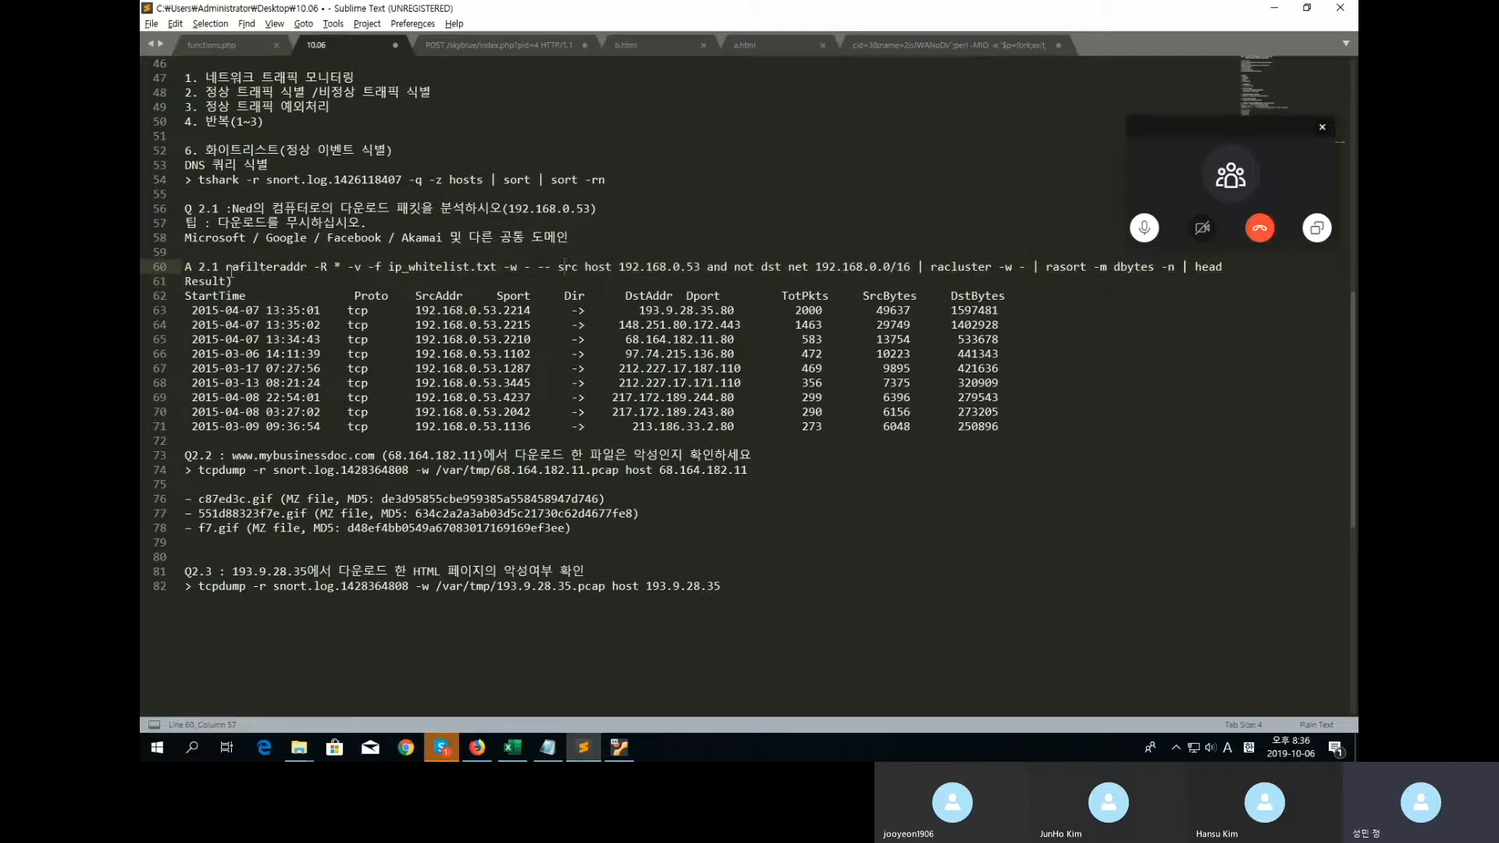
pyautogui.click(623, 748)
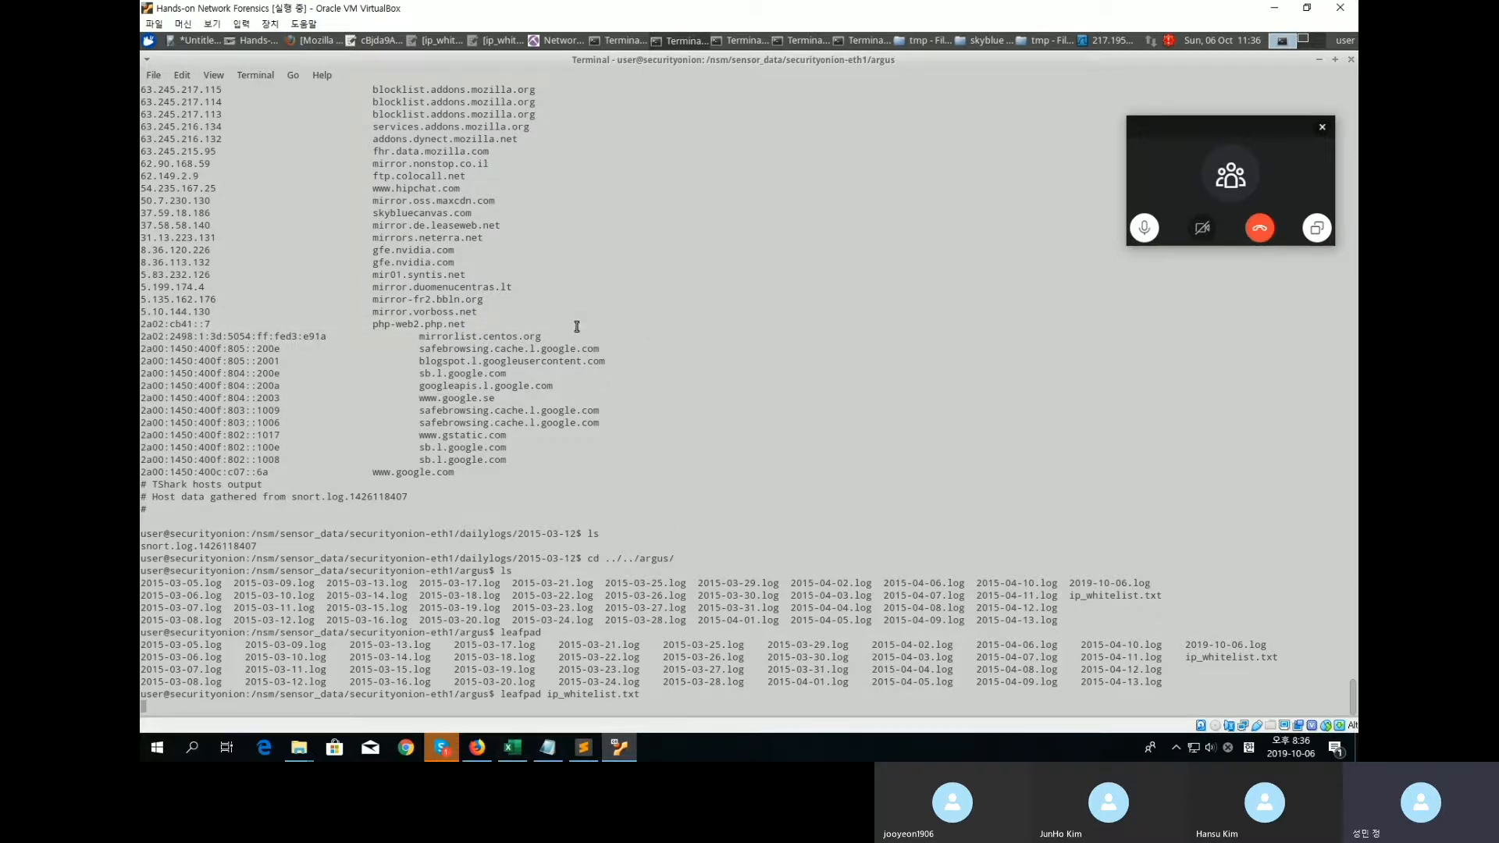
pyautogui.click(621, 749)
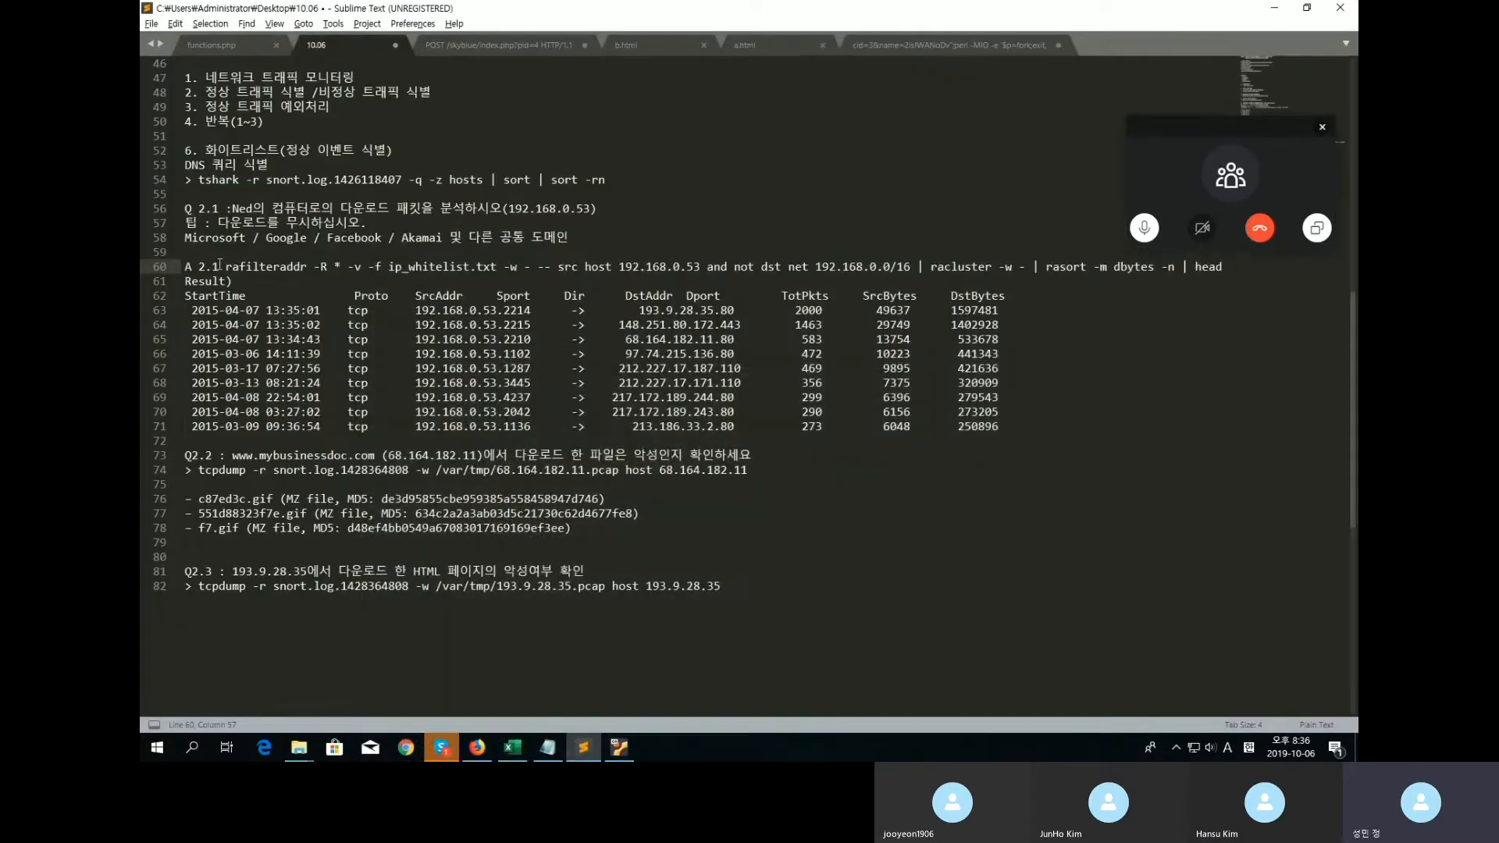
# In the VirtualBox terminal, stop leafpad and run the rafilteraddr command from answer 2.1 with ip_whitelist.txt for source host 192.168.0.53, sorted by dbytes.
pyautogui.moveTo(226, 266); pyautogui.dragTo(1223, 267)
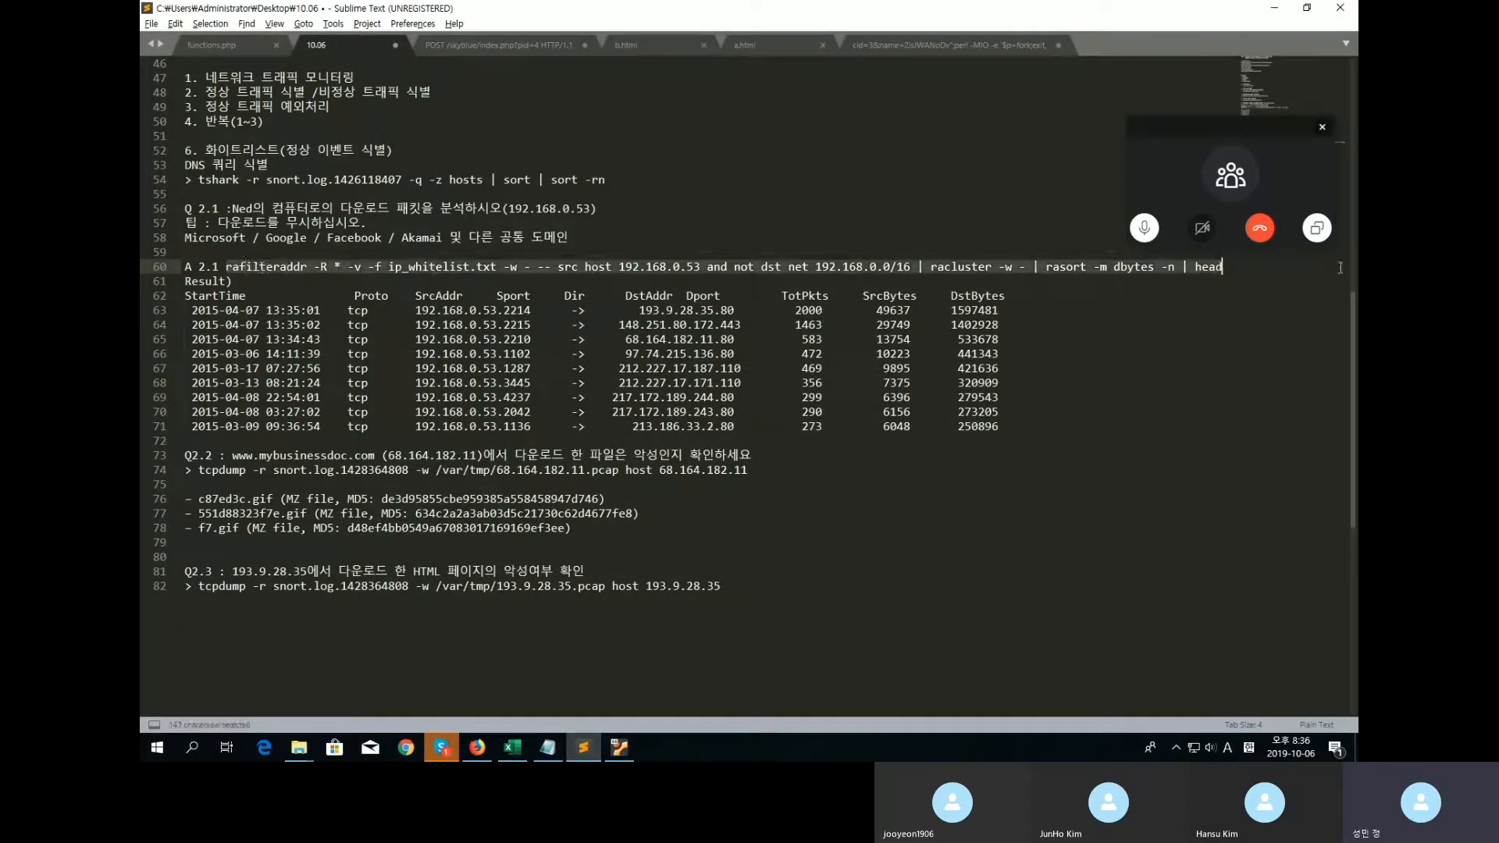
pyautogui.click(621, 749)
pyautogui.rightClick(593, 691)
pyautogui.click(583, 701)
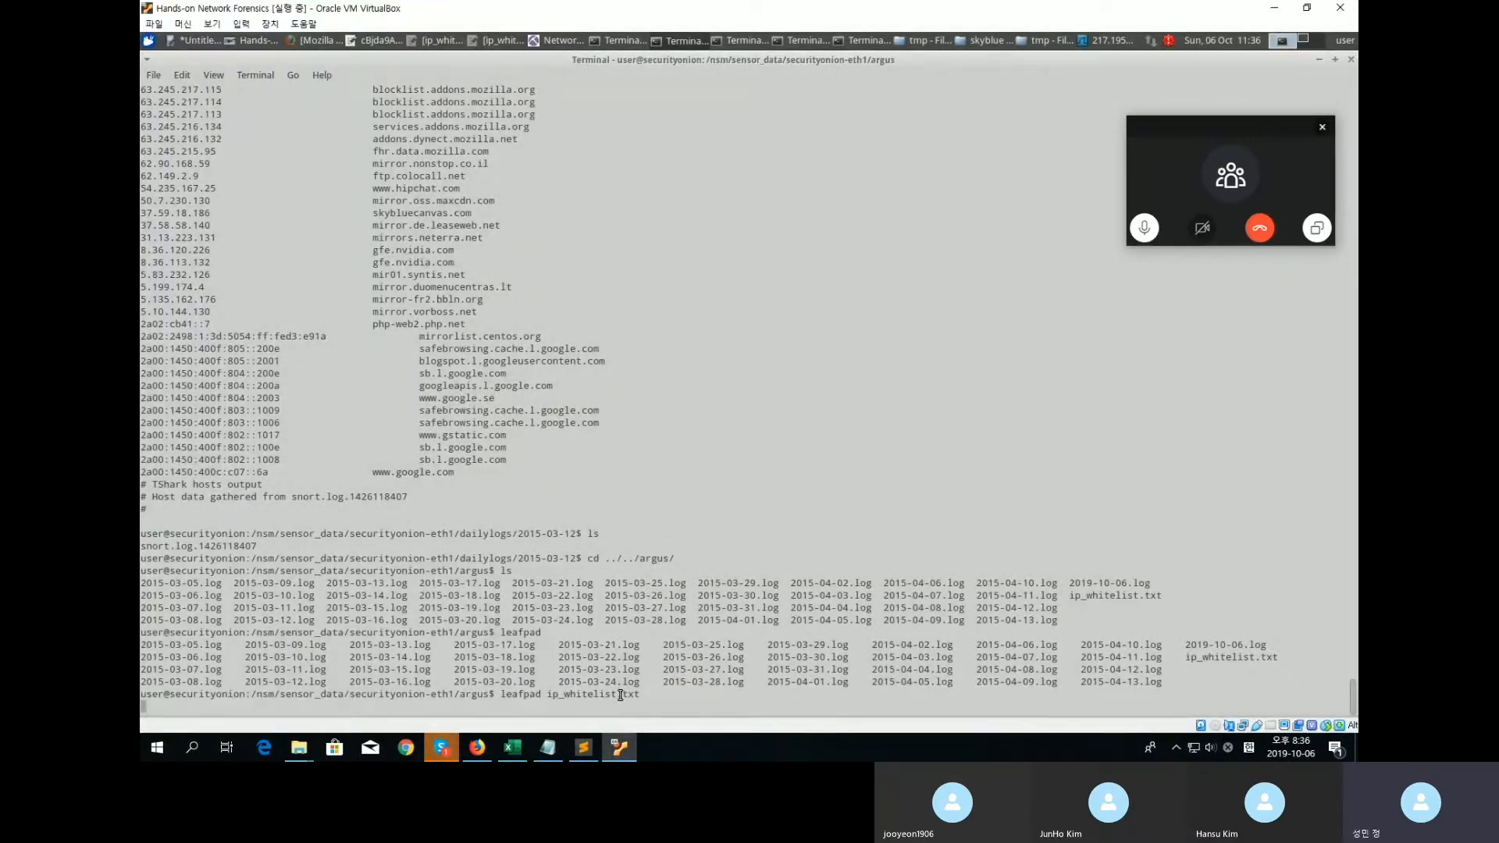
pyautogui.hotkey('ctrl', 'c')
pyautogui.rightClick(581, 693)
pyautogui.click(632, 603)
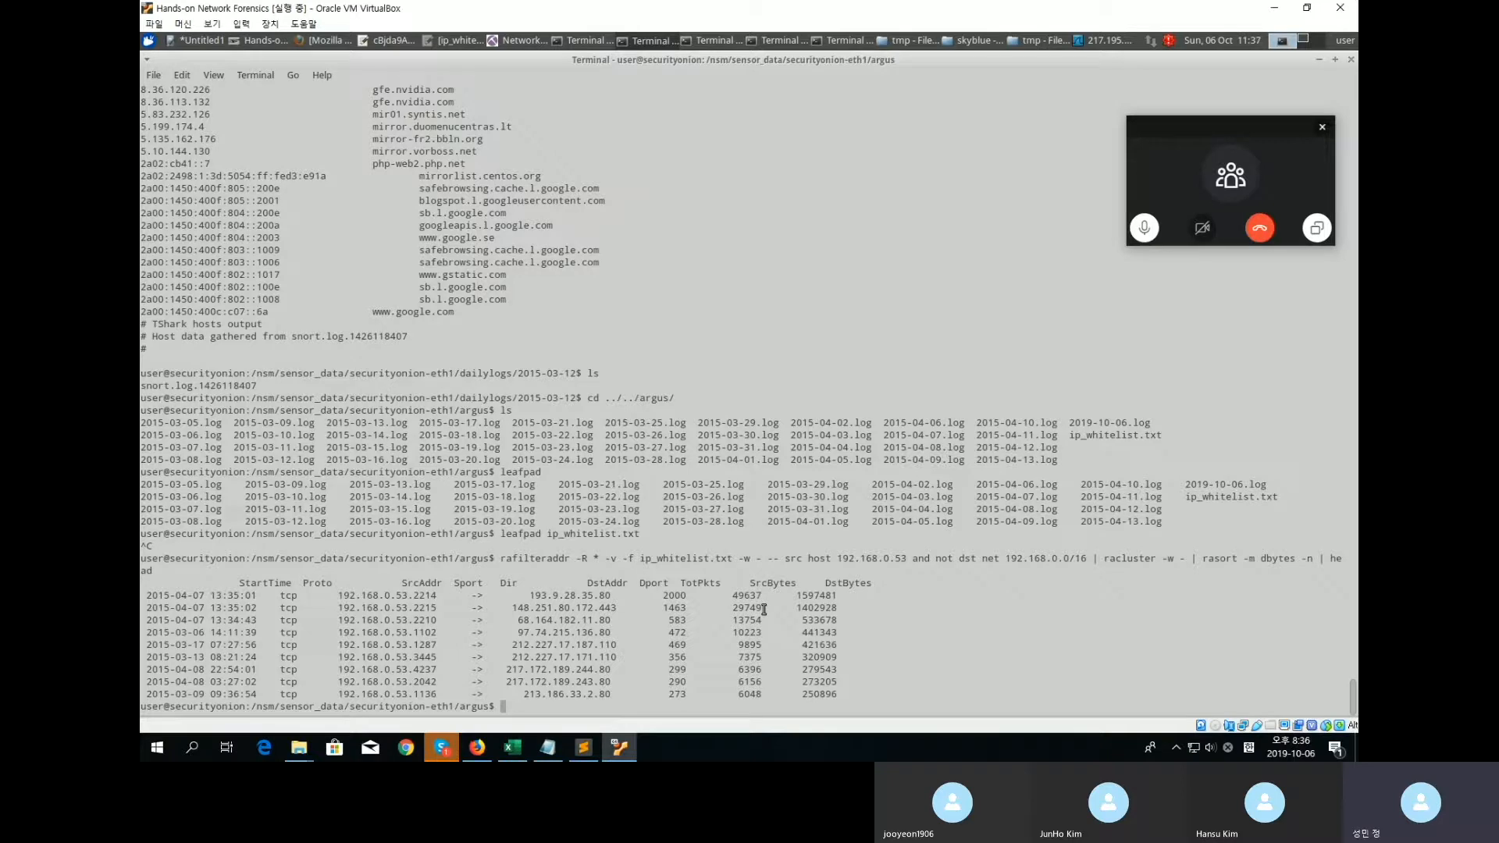
# Examine the first destination addresses in the terminal's rafilteraddr results.
pyautogui.moveTo(524, 599)
pyautogui.mouseDown()
pyautogui.moveTo(634, 696)
pyautogui.moveTo(562, 596)
pyautogui.moveTo(610, 604)
pyautogui.mouseUp()
pyautogui.click(532, 599)
pyautogui.click(610, 604)
# Switch to the Sublime Text notes and copy the address 68.164.182.11 from question 2.2.
pyautogui.moveTo(592, 758)
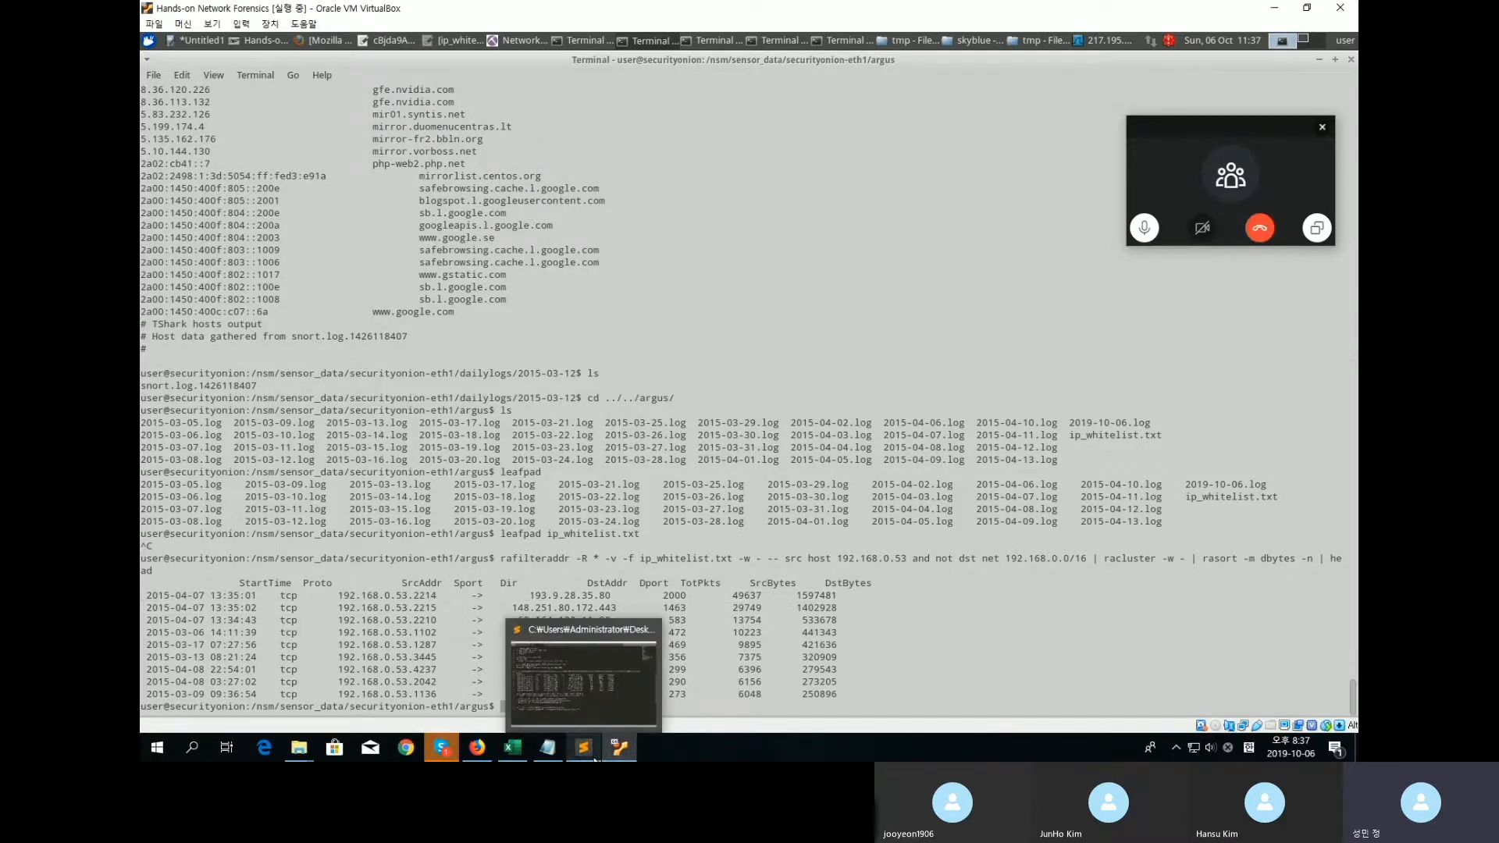
pyautogui.click(591, 756)
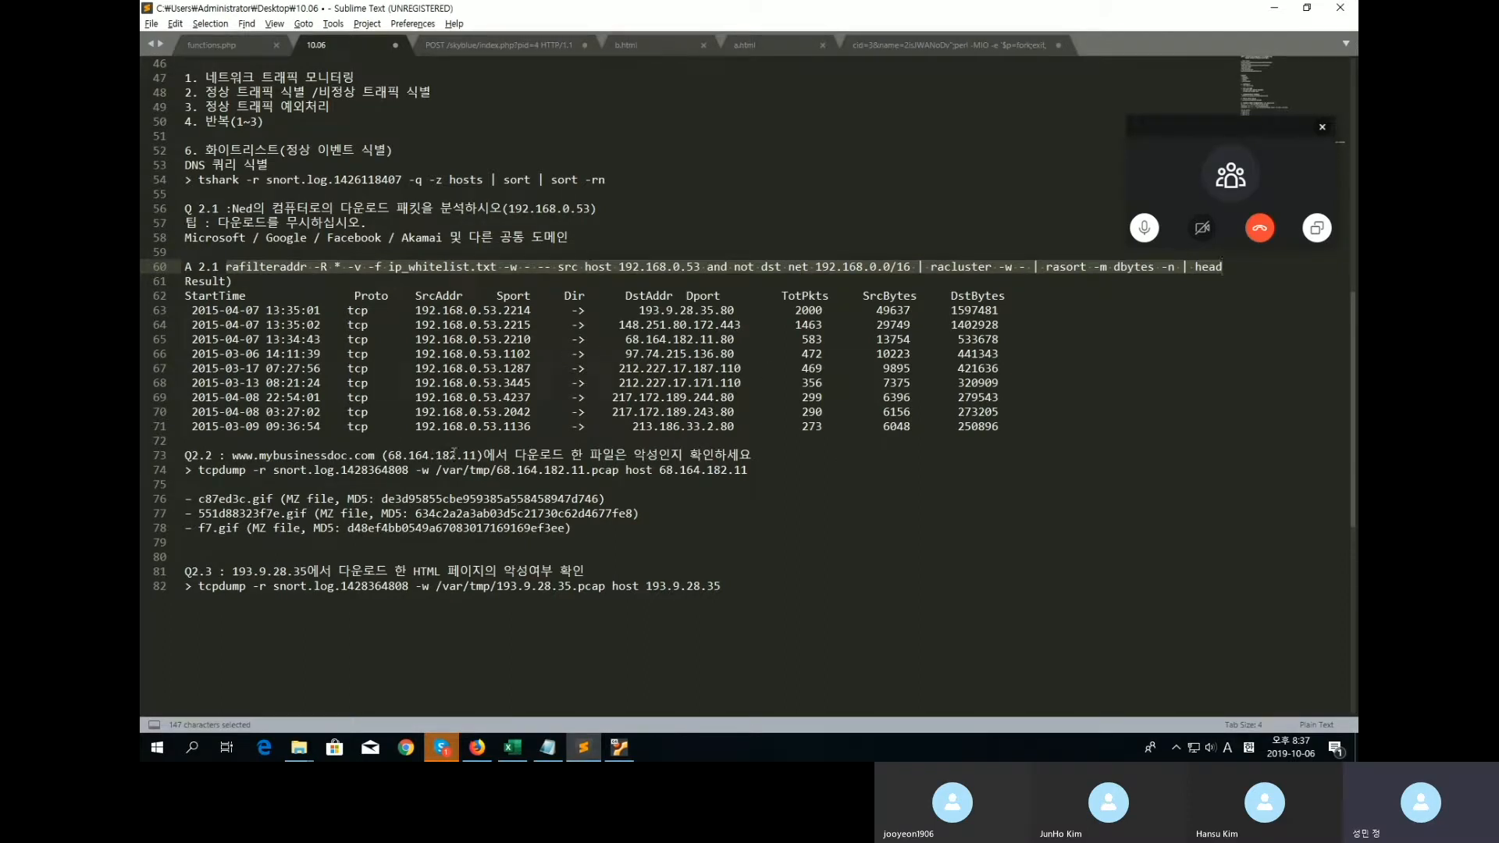
pyautogui.moveTo(388, 455); pyautogui.dragTo(476, 455)
pyautogui.hotkey('ctrl', 'c')
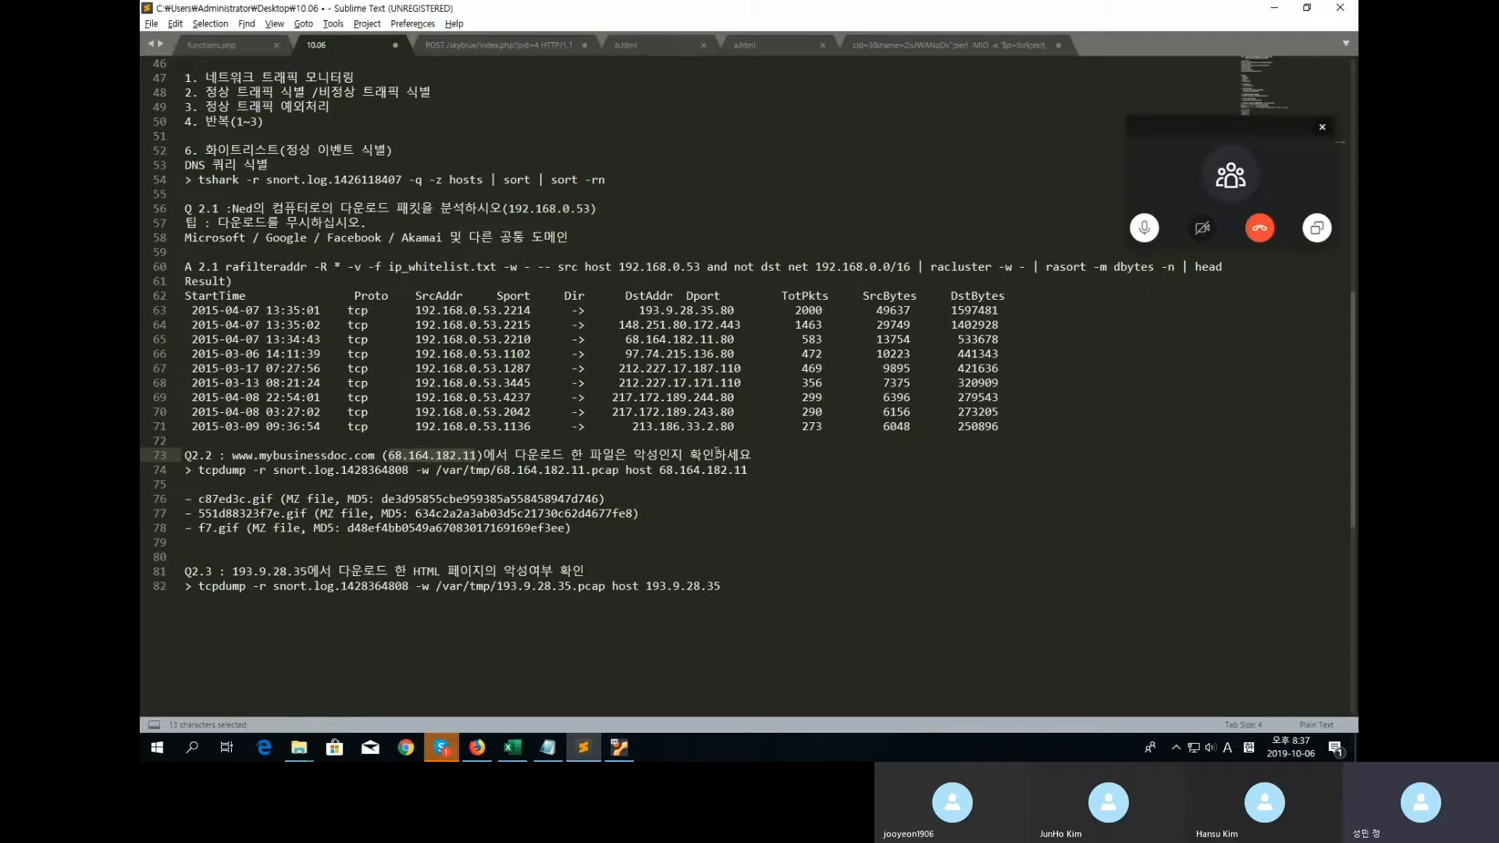
# Compare question 2.2's address 68.164.182.11 in the notes with the destination addresses in the VirtualBox terminal results.
pyautogui.hotkey('alt', 'Tab')
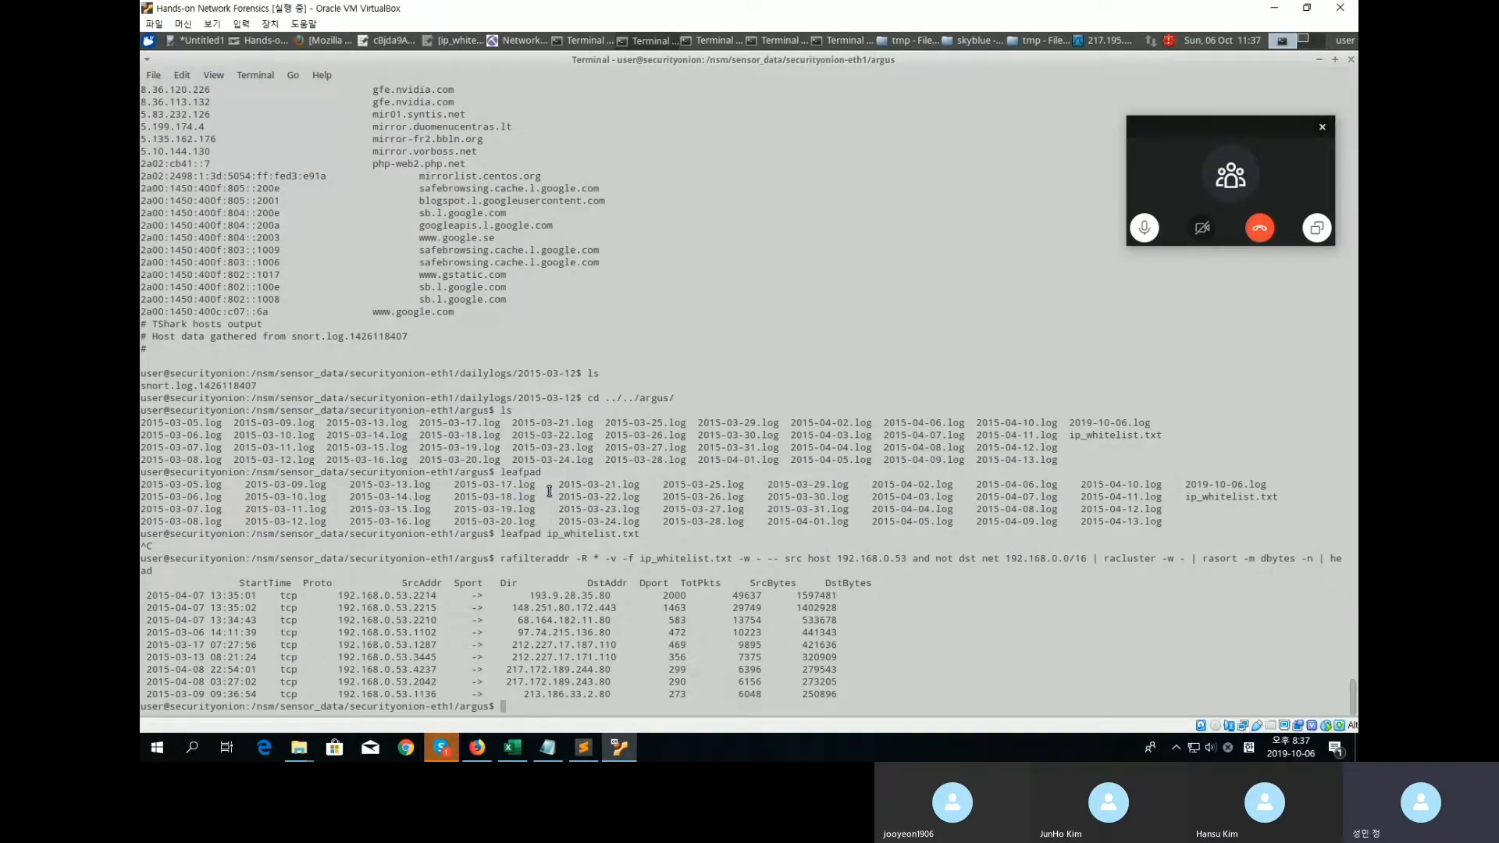
pyautogui.click(598, 751)
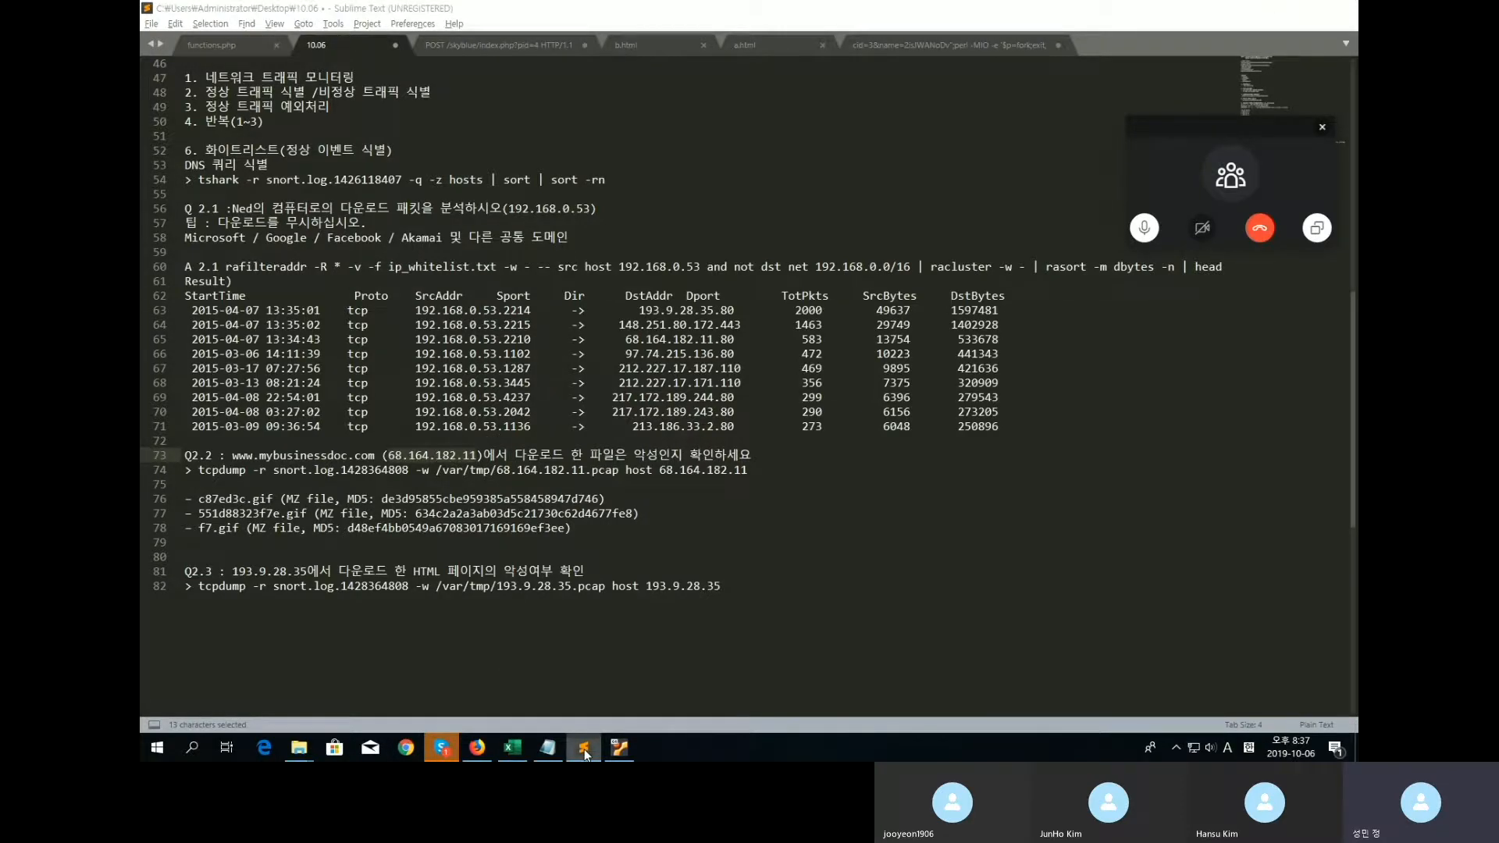
pyautogui.click(585, 751)
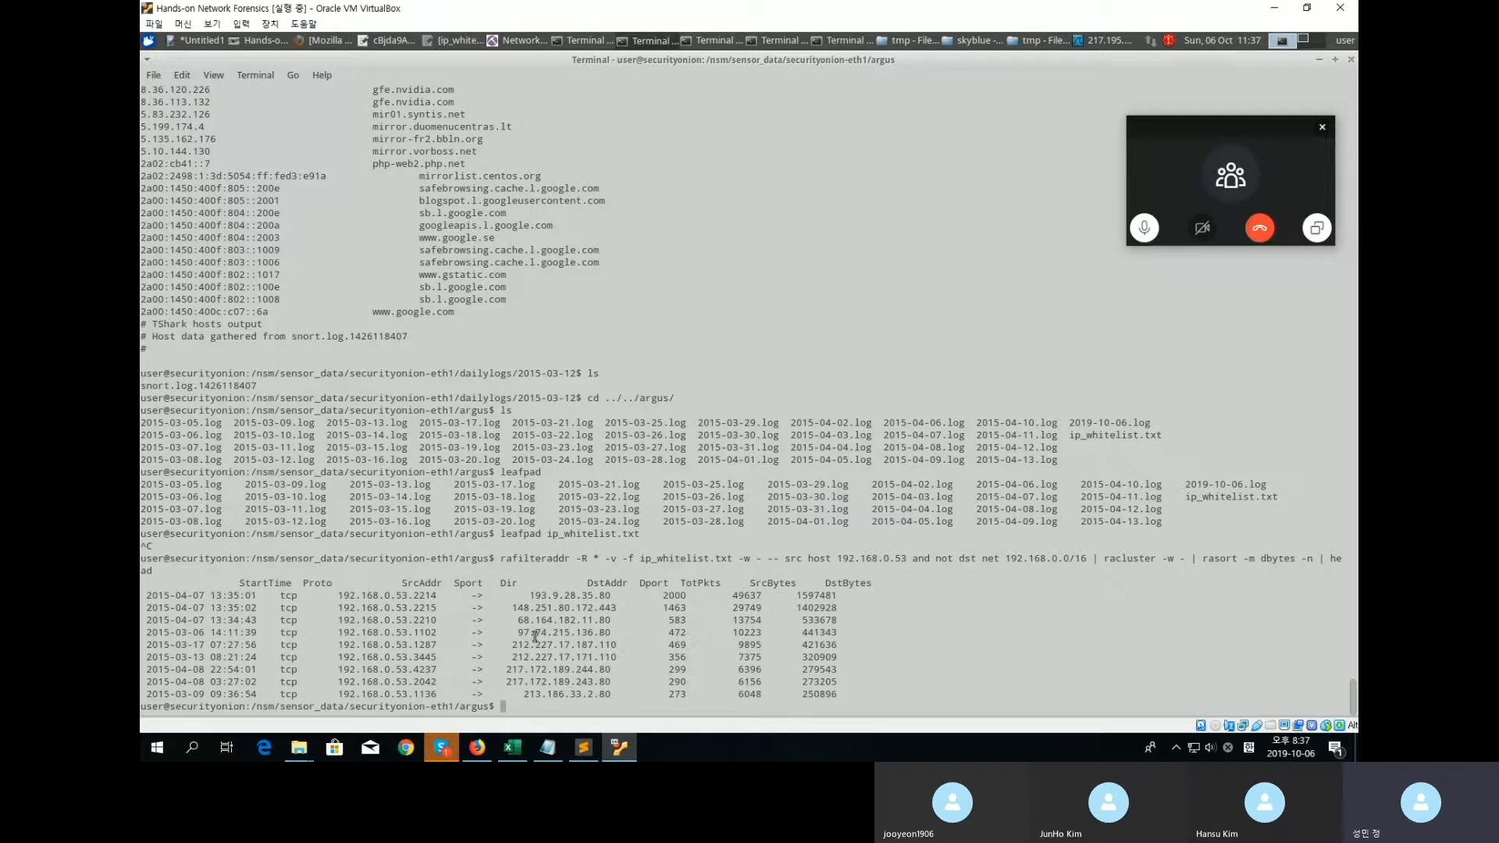
# Change the terminal's working directory from argus to the sibling dailylogs folder.
pyautogui.moveTo(522, 621); pyautogui.dragTo(203, 618)
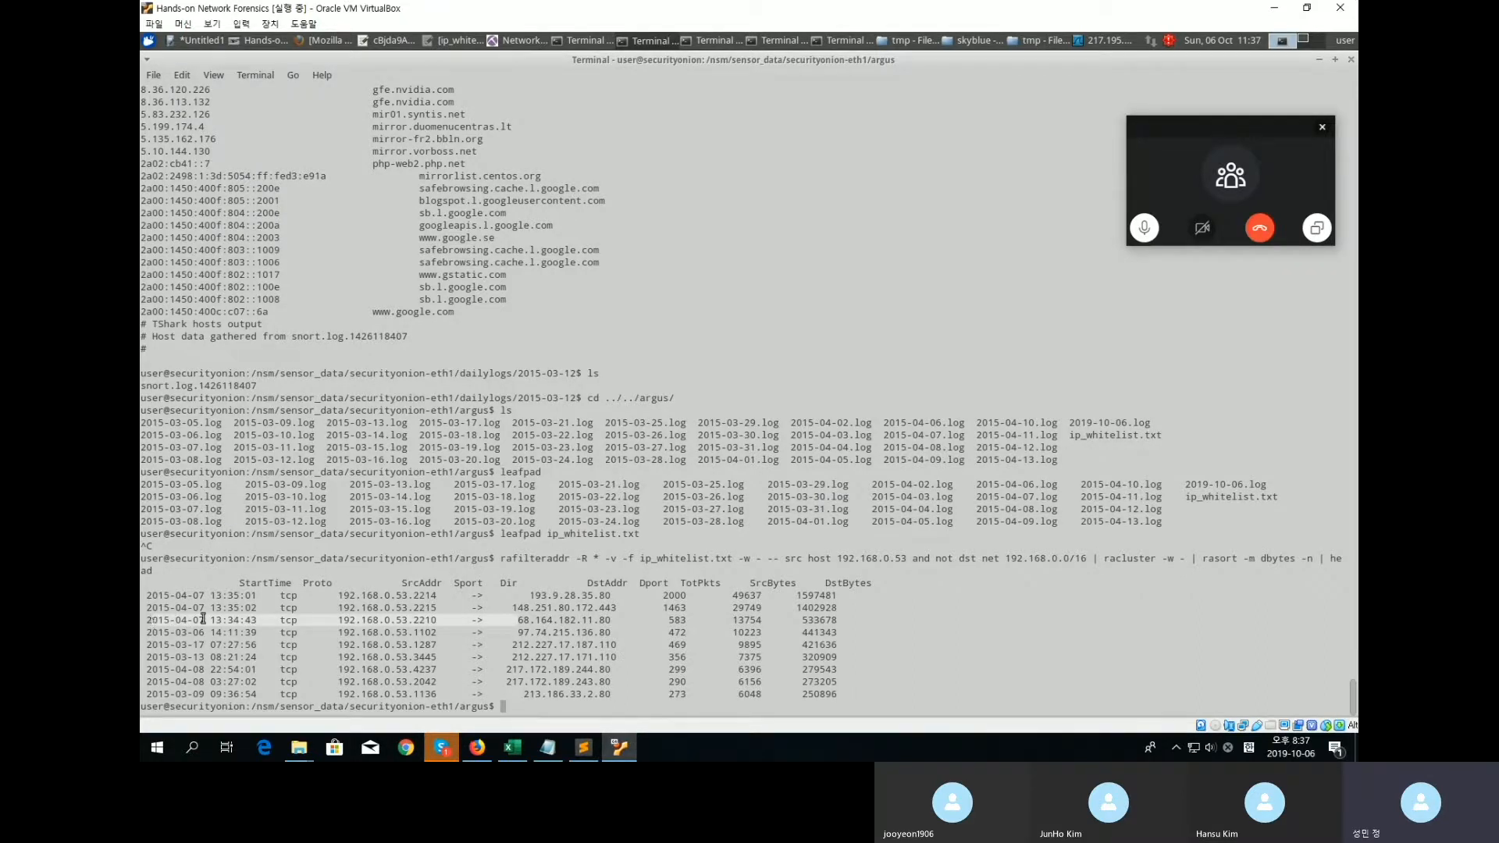
pyautogui.click(572, 707)
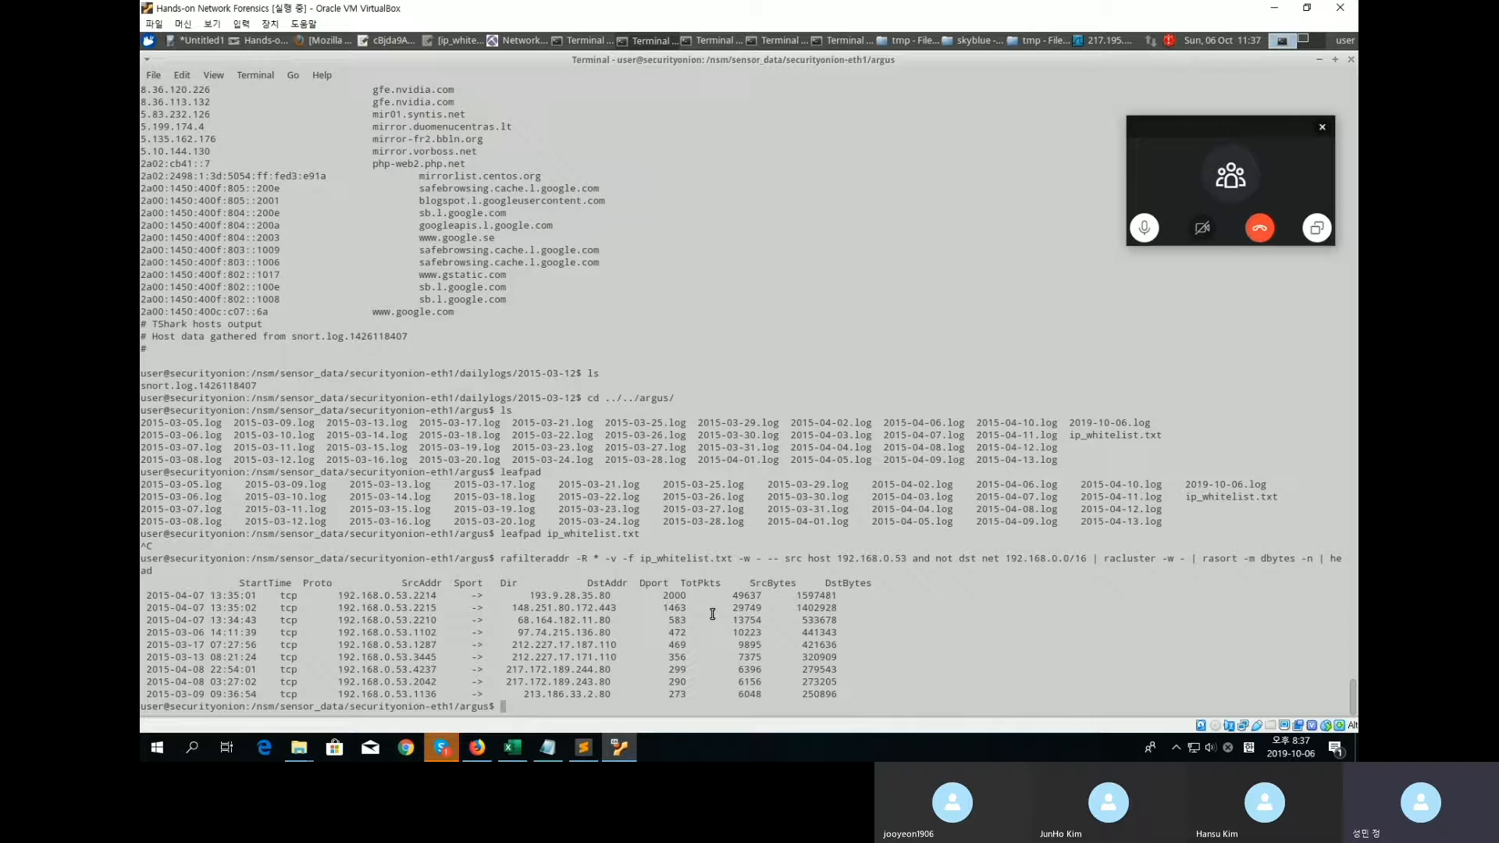
pyautogui.write('cd ../')
pyautogui.press('Tab')
pyautogui.press('Tab')
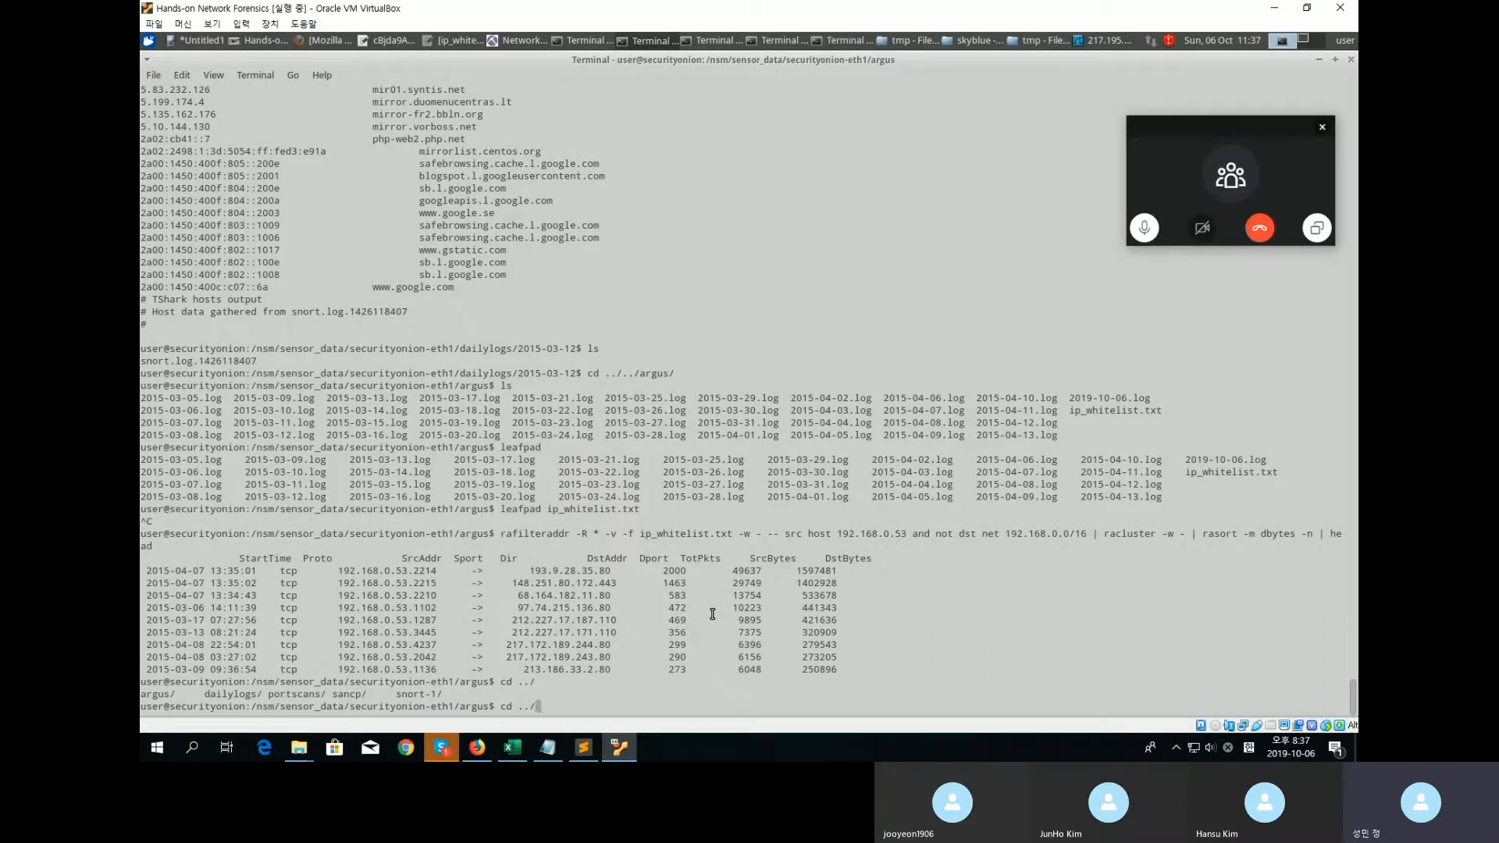
pyautogui.press('Tab')
pyautogui.write('d')
pyautogui.press('Tab')
pyautogui.press('Return')
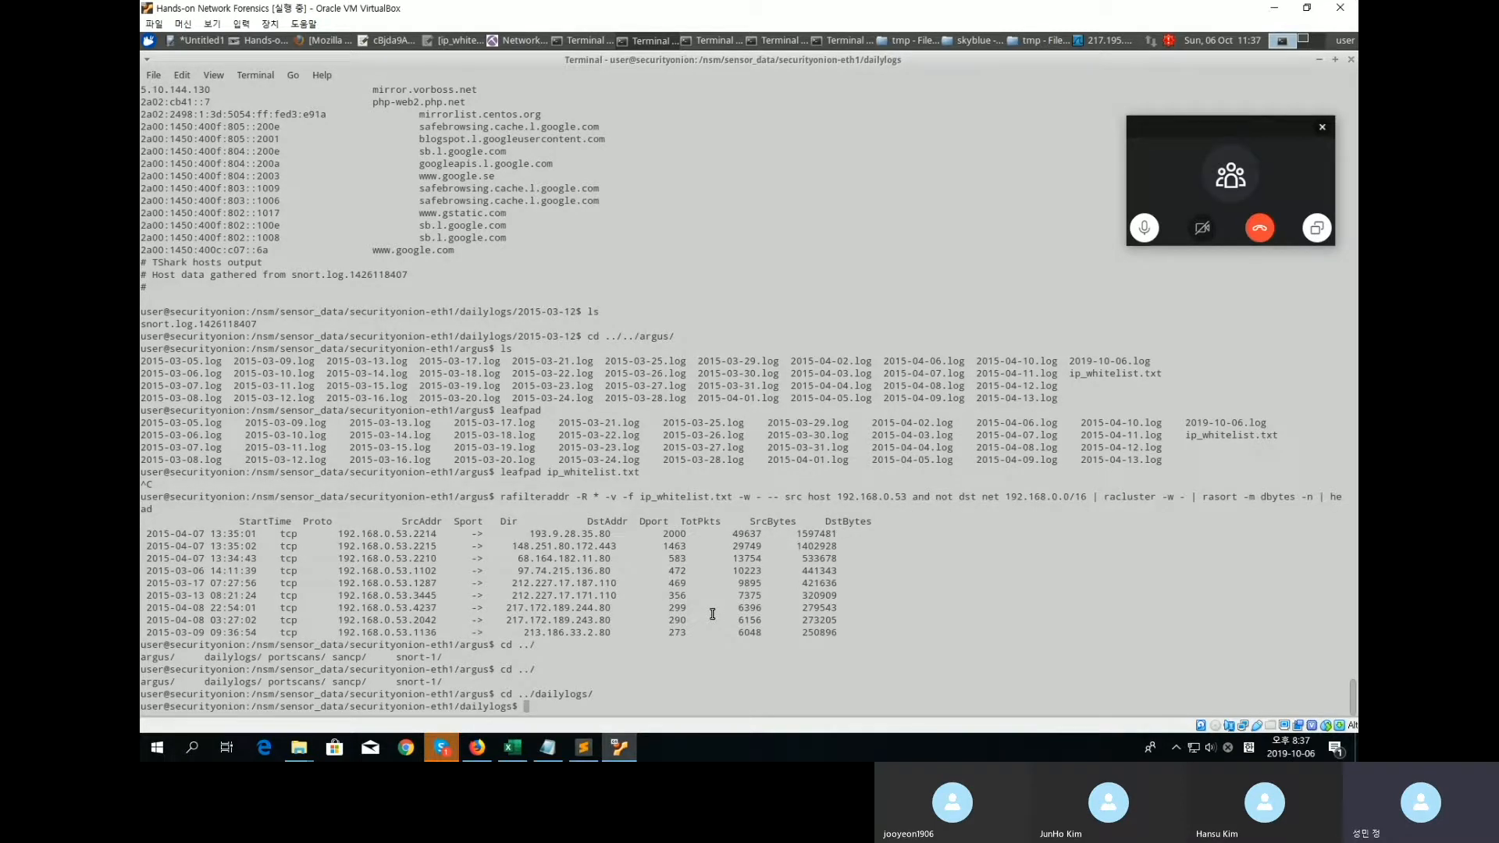
# Enter the 2015-04-07 log folder inside dailylogs.
pyautogui.write('cd 2015-04-07')
pyautogui.press('Tab')
pyautogui.press('Return')
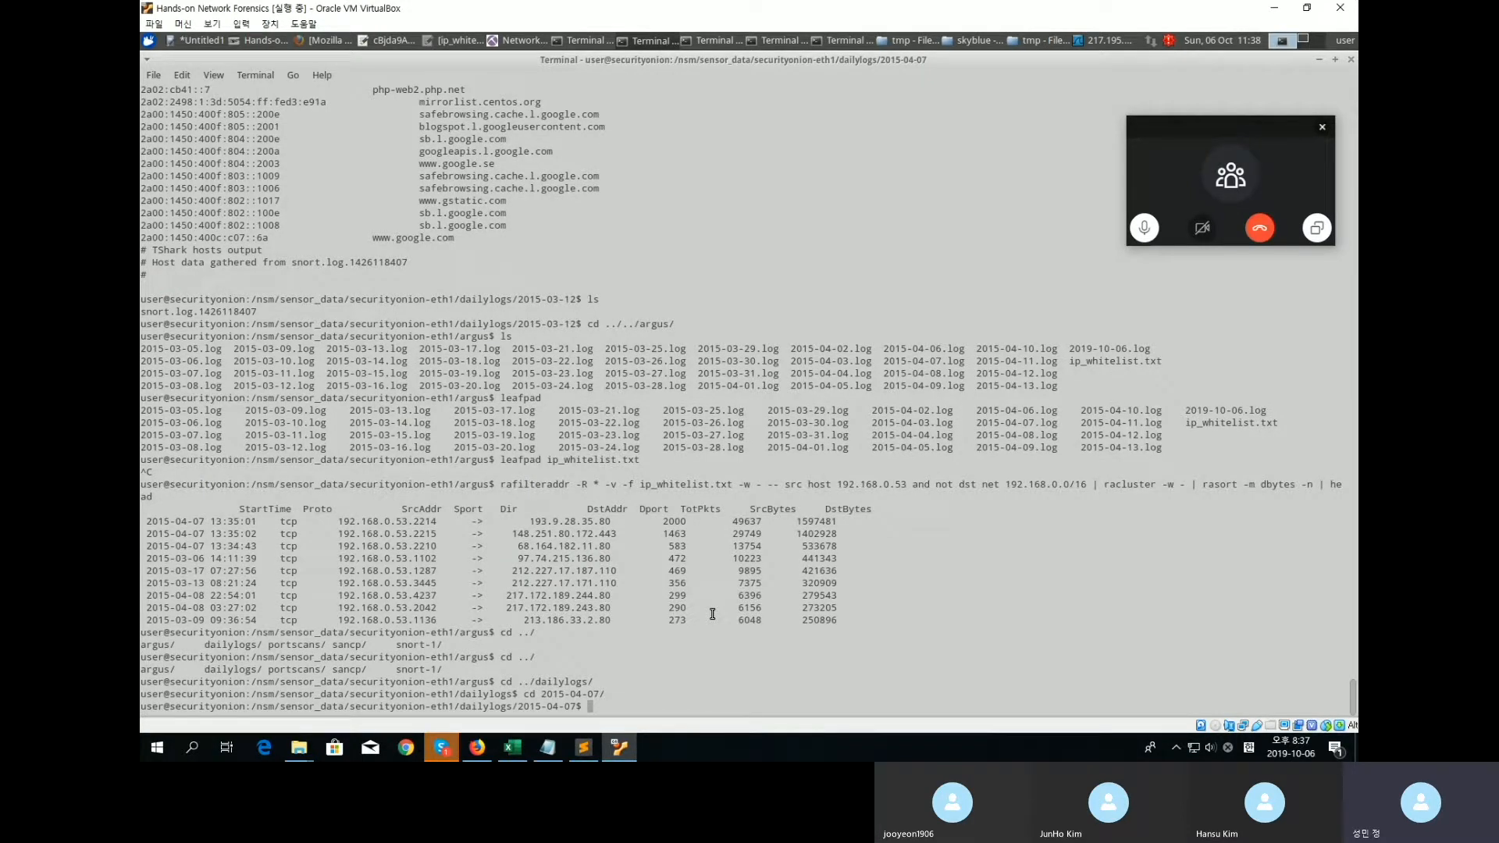
# Try to extract the host's traffic with tcpdump -r snort.log.1428364808 /var/tmp/wq.pcap hosts 68.164.182.11.
pyautogui.write('tcpdump -r s')
pyautogui.press('Tab')
pyautogui.write('/var/tmp')
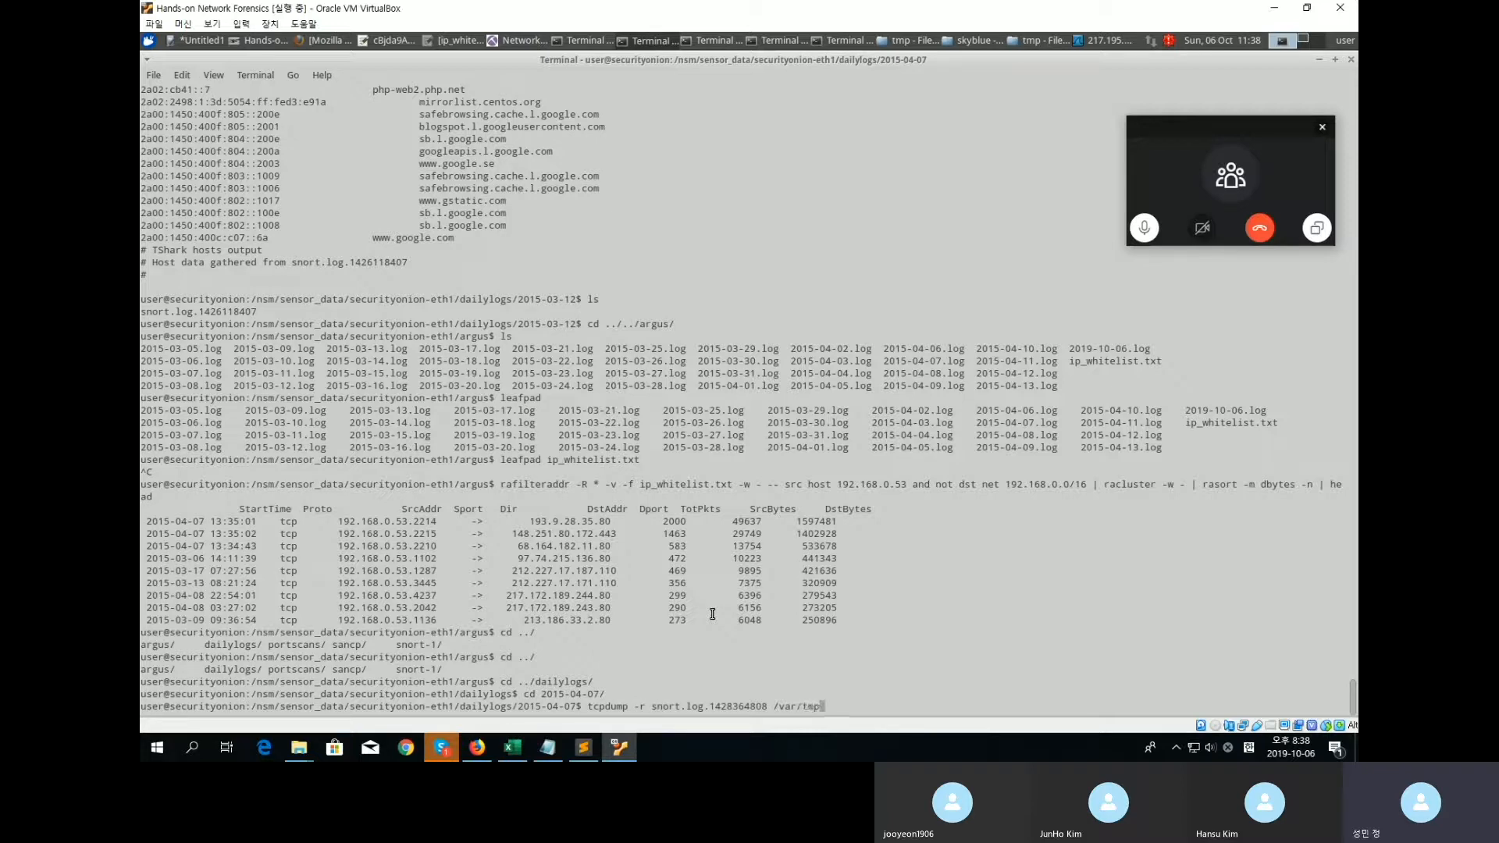
pyautogui.write('/wq.pcap hosts 68.164')
pyautogui.press('BackSpace')
pyautogui.press('BackSpace')
pyautogui.press('BackSpace')
pyautogui.press('BackSpace')
pyautogui.press('BackSpace')
pyautogui.press('BackSpace')
pyautogui.write('66.164.182.11')
pyautogui.press('Return')
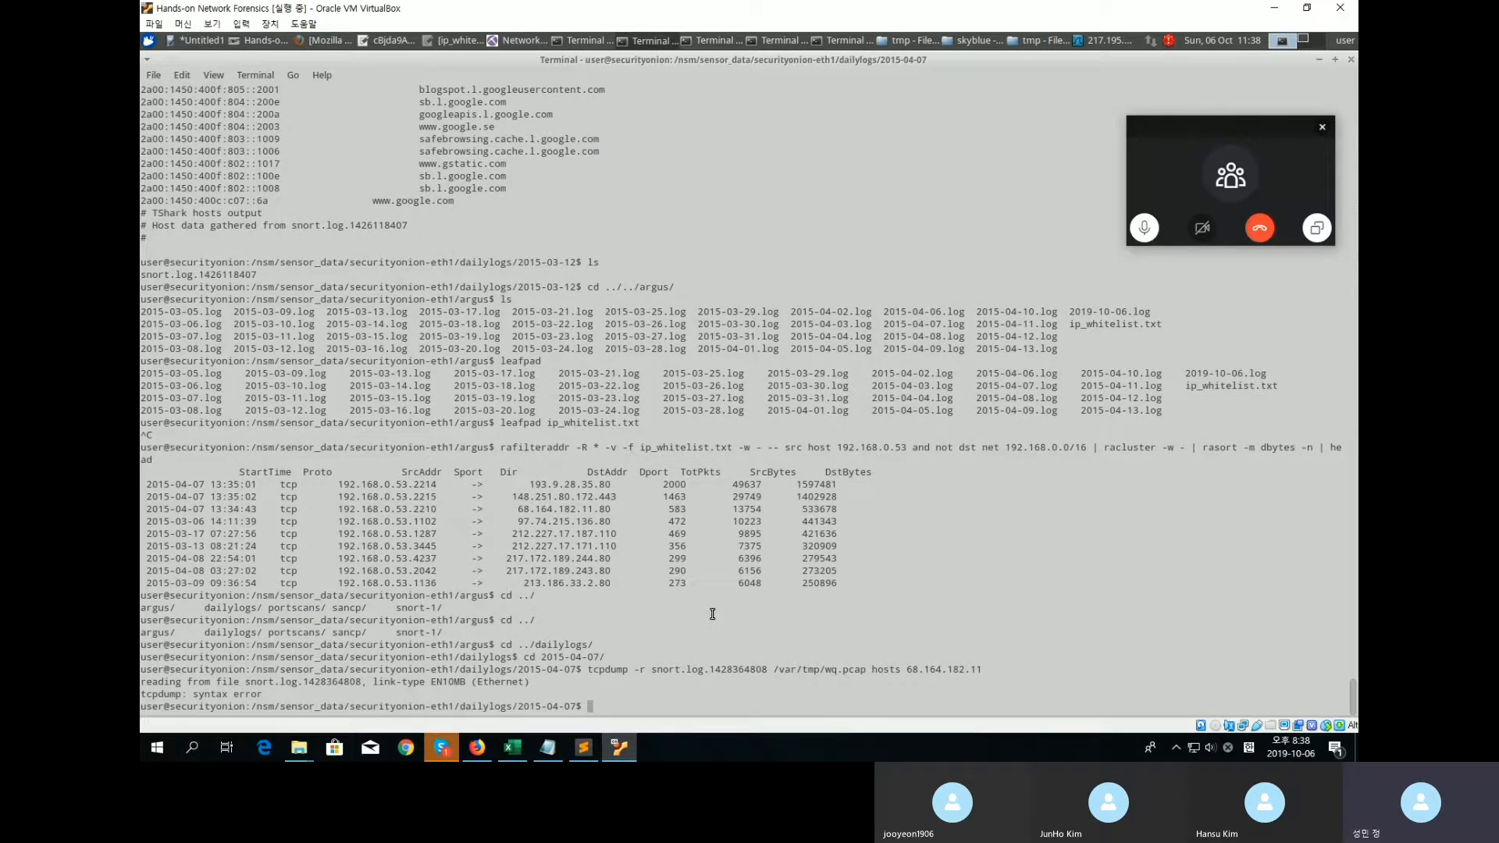
# Check the command in the Sublime Text notes, then rerun the previous tcpdump command with -w added before /var/tmp/wq.pcap.
pyautogui.click(587, 751)
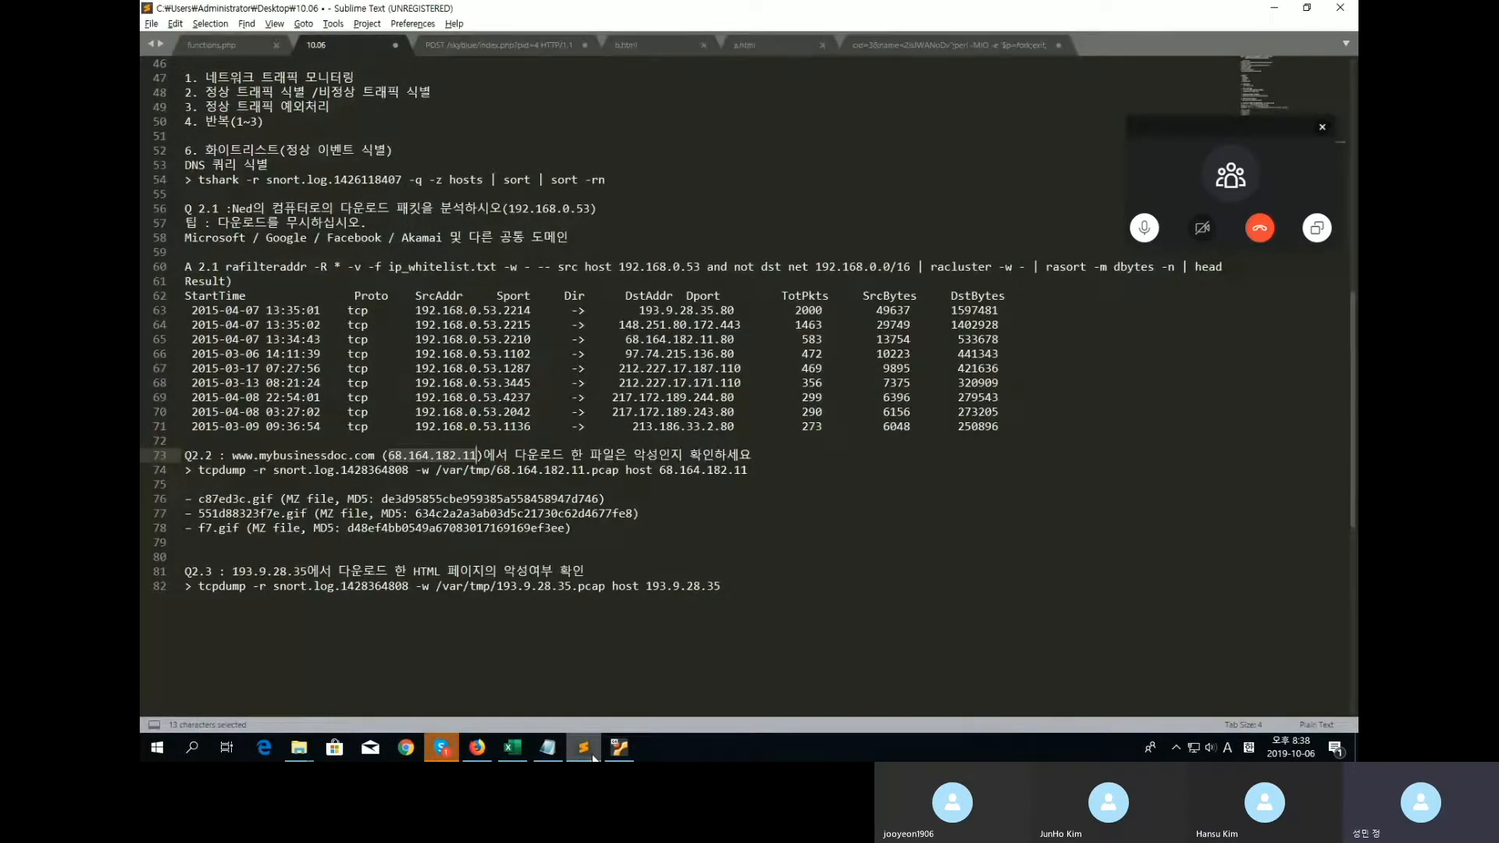
pyautogui.click(619, 747)
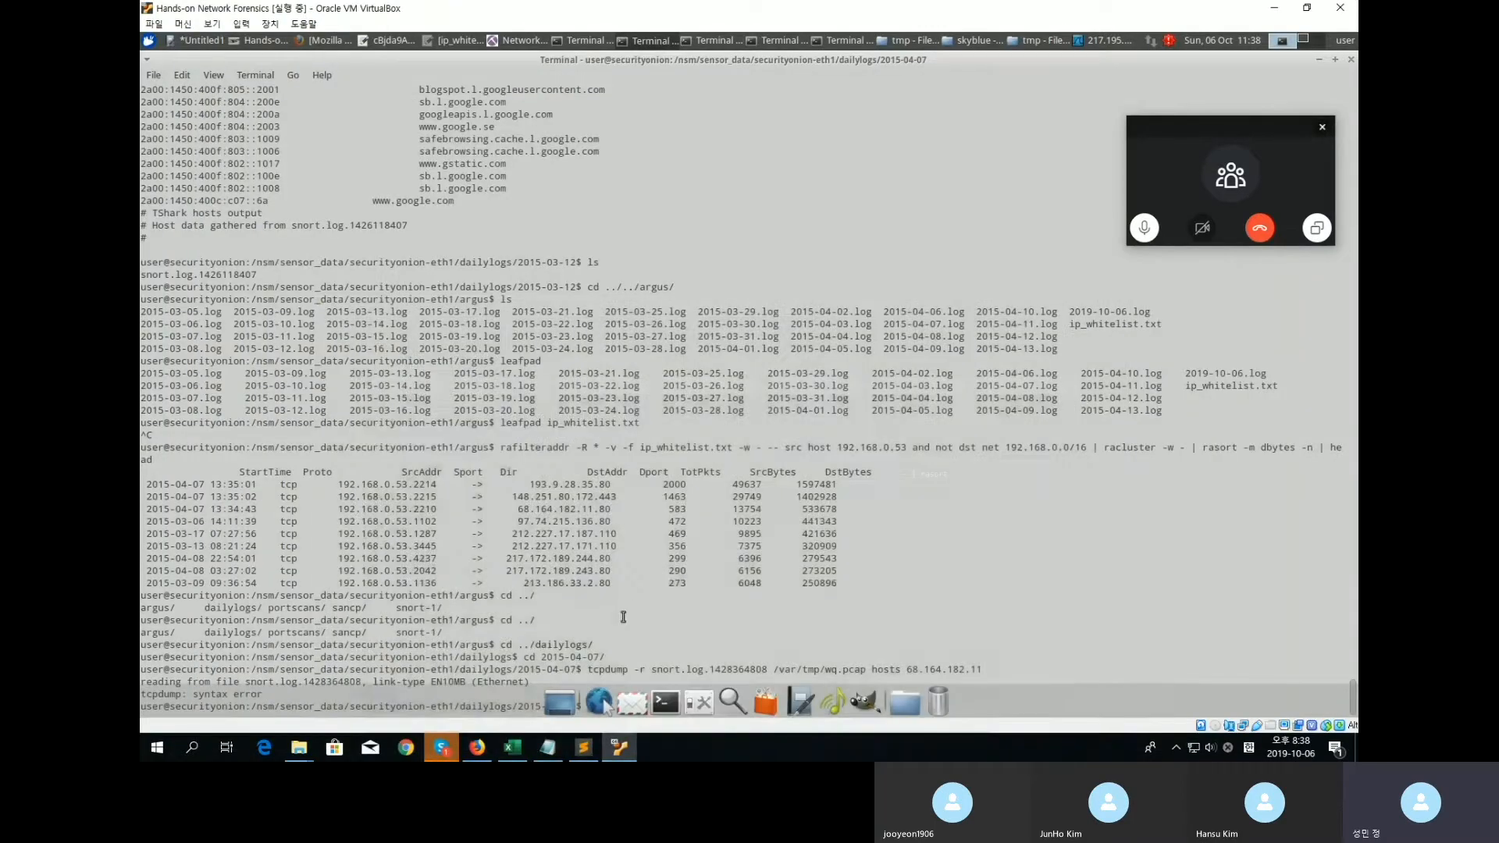
pyautogui.press('Up')
pyautogui.press('Left')
pyautogui.press('Home')
pyautogui.press('Right')
pyautogui.press('Right')
pyautogui.press('Right')
pyautogui.press('Right')
pyautogui.press('Right')
pyautogui.press('Right')
pyautogui.press('Right')
pyautogui.press('Right')
pyautogui.press('Right')
pyautogui.press('Right')
pyautogui.press('Right')
pyautogui.press('Right')
pyautogui.press('Right')
pyautogui.press('Right')
pyautogui.press('Right')
pyautogui.press('Right')
pyautogui.press('Right')
pyautogui.press('Right')
pyautogui.press('Right')
pyautogui.press('Right')
pyautogui.press('Right')
pyautogui.press('Right')
pyautogui.press('Right')
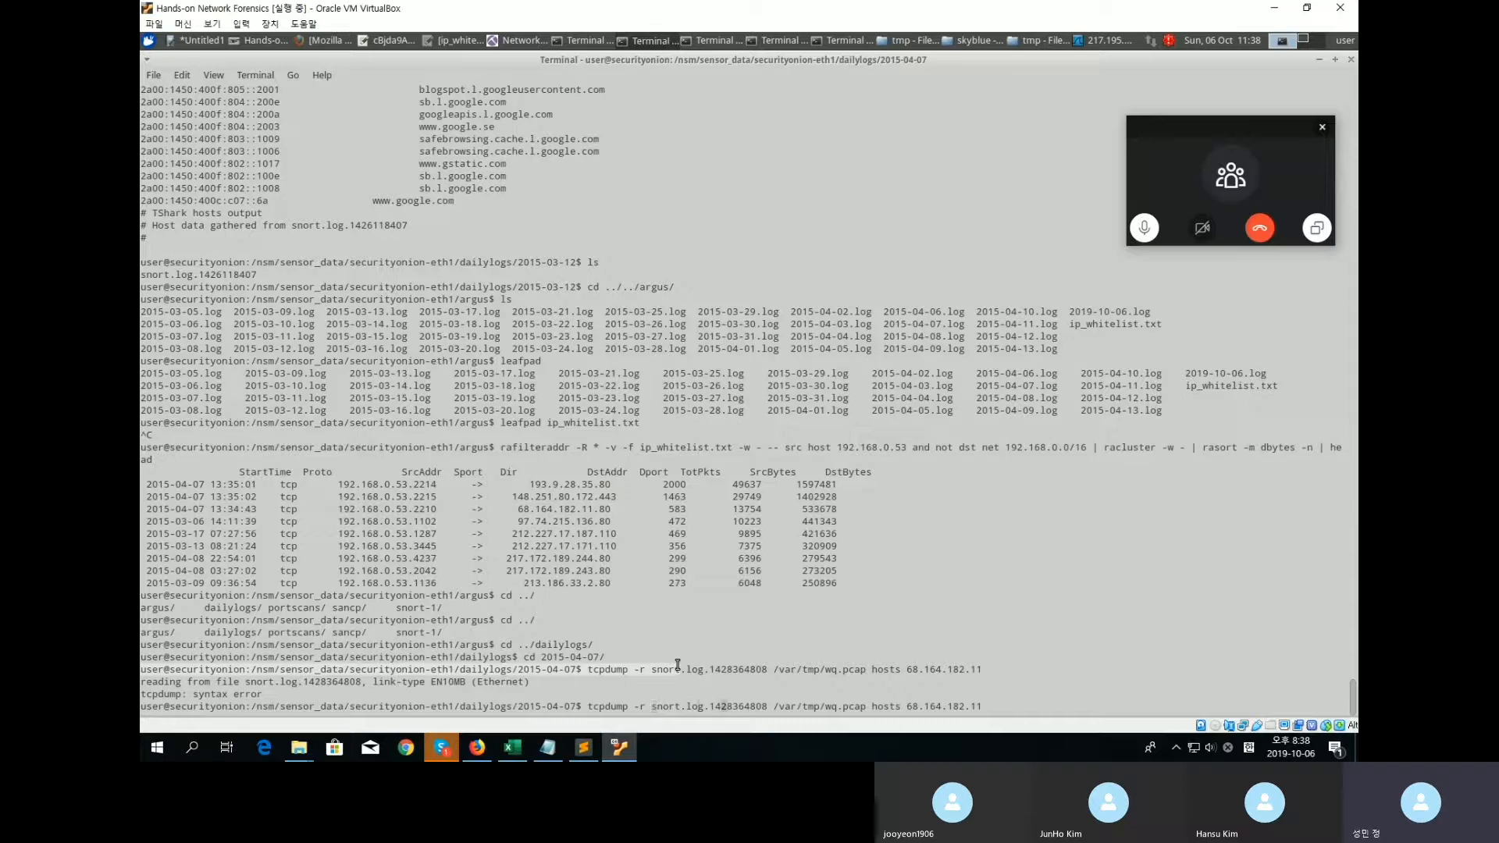
pyautogui.write('-w')
pyautogui.press('Return')
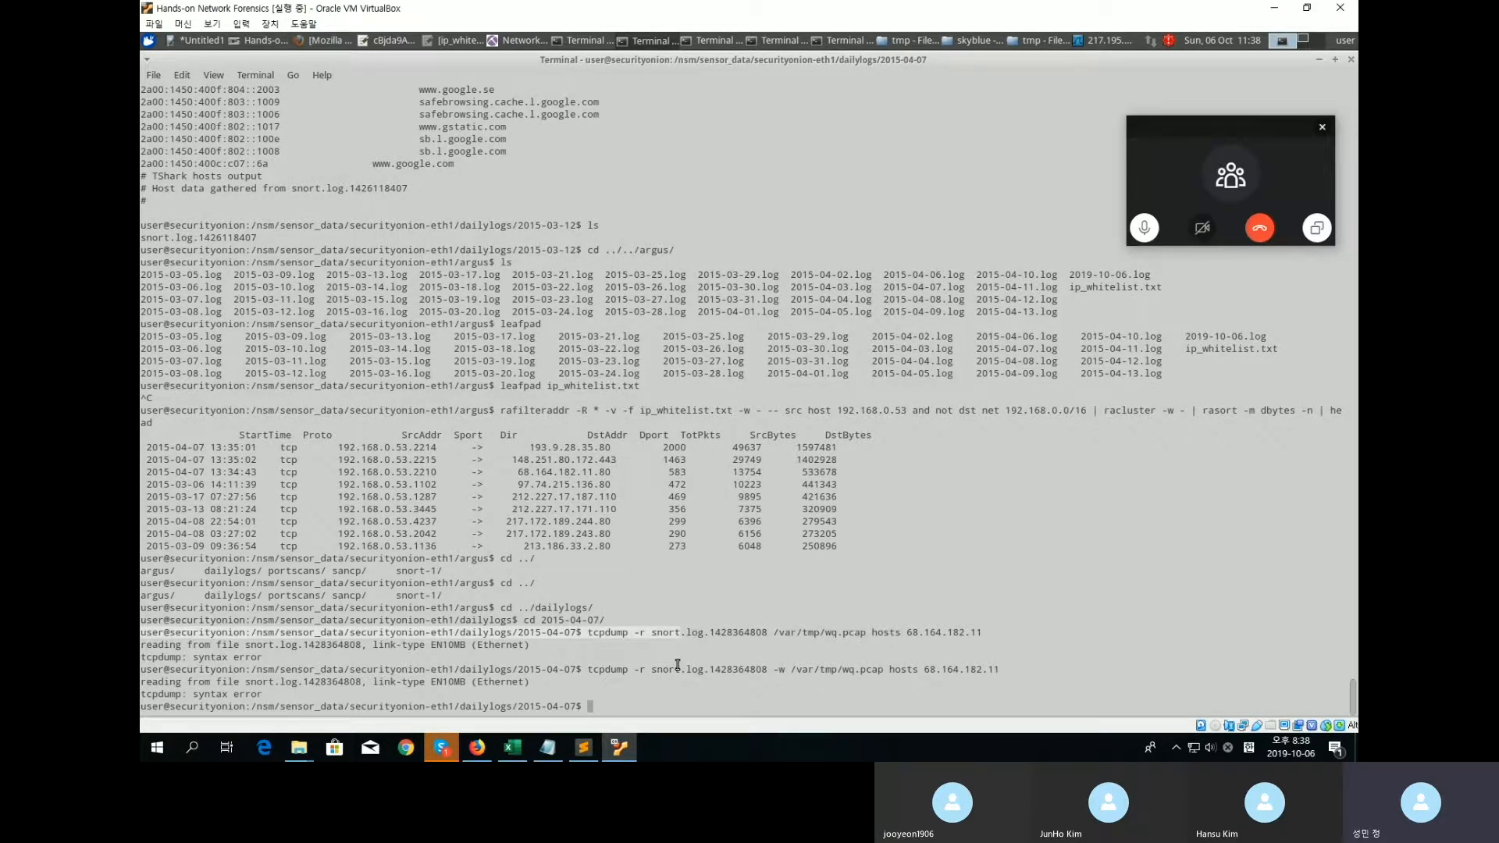
# Copy the Q2.2 command from the Sublime Text notes and run it in the terminal: tcpdump -r snort.log.1428364808 -w /var/tmp/68.164.182.11.pcap host 68.164.182.11.
pyautogui.click(586, 748)
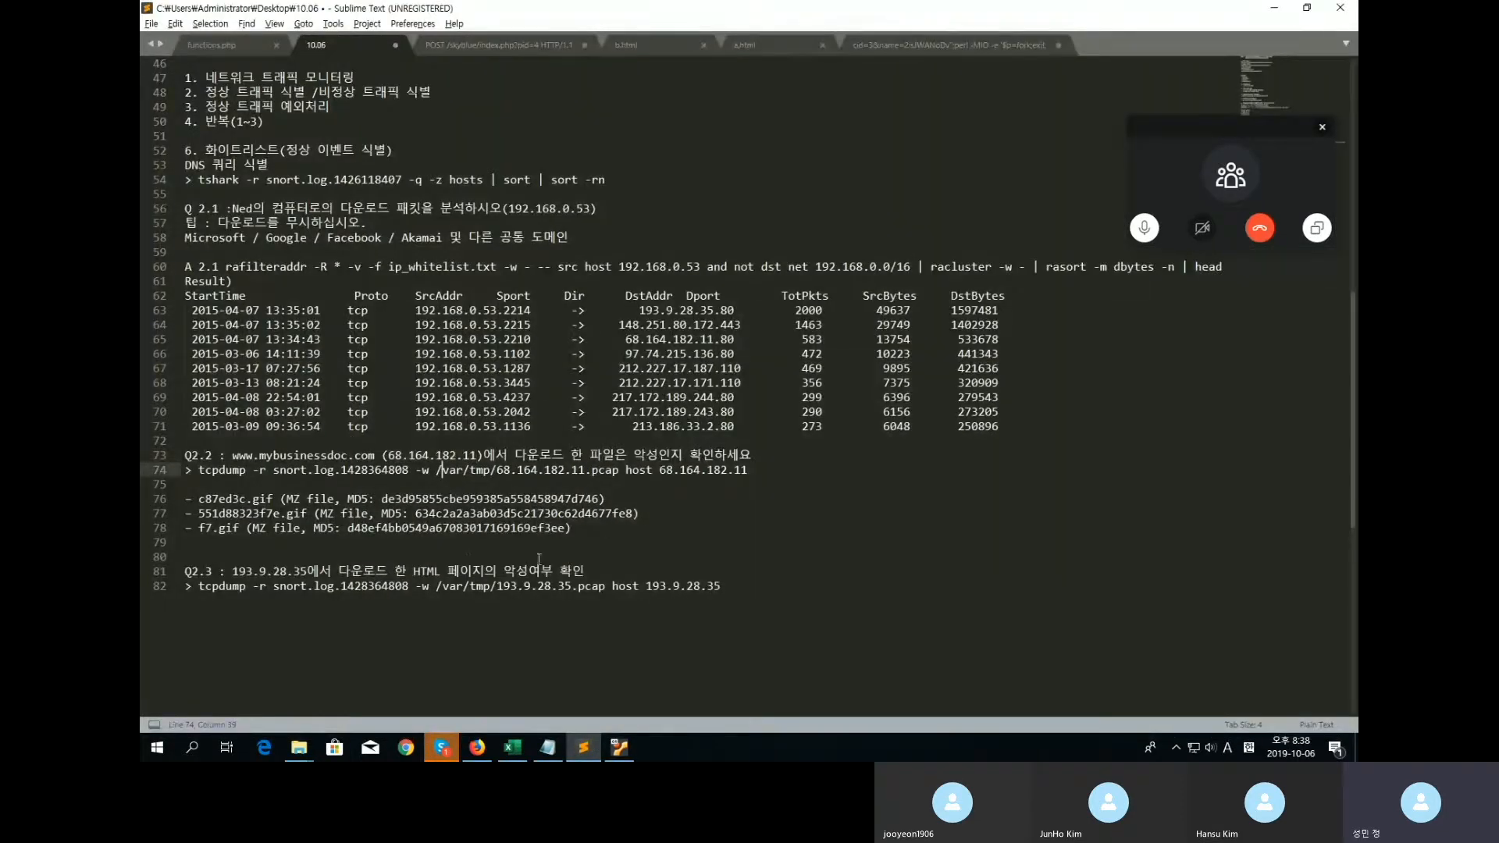
pyautogui.moveTo(726, 588); pyautogui.dragTo(200, 587)
pyautogui.moveTo(200, 472); pyautogui.dragTo(751, 473)
pyautogui.rightClick(710, 478)
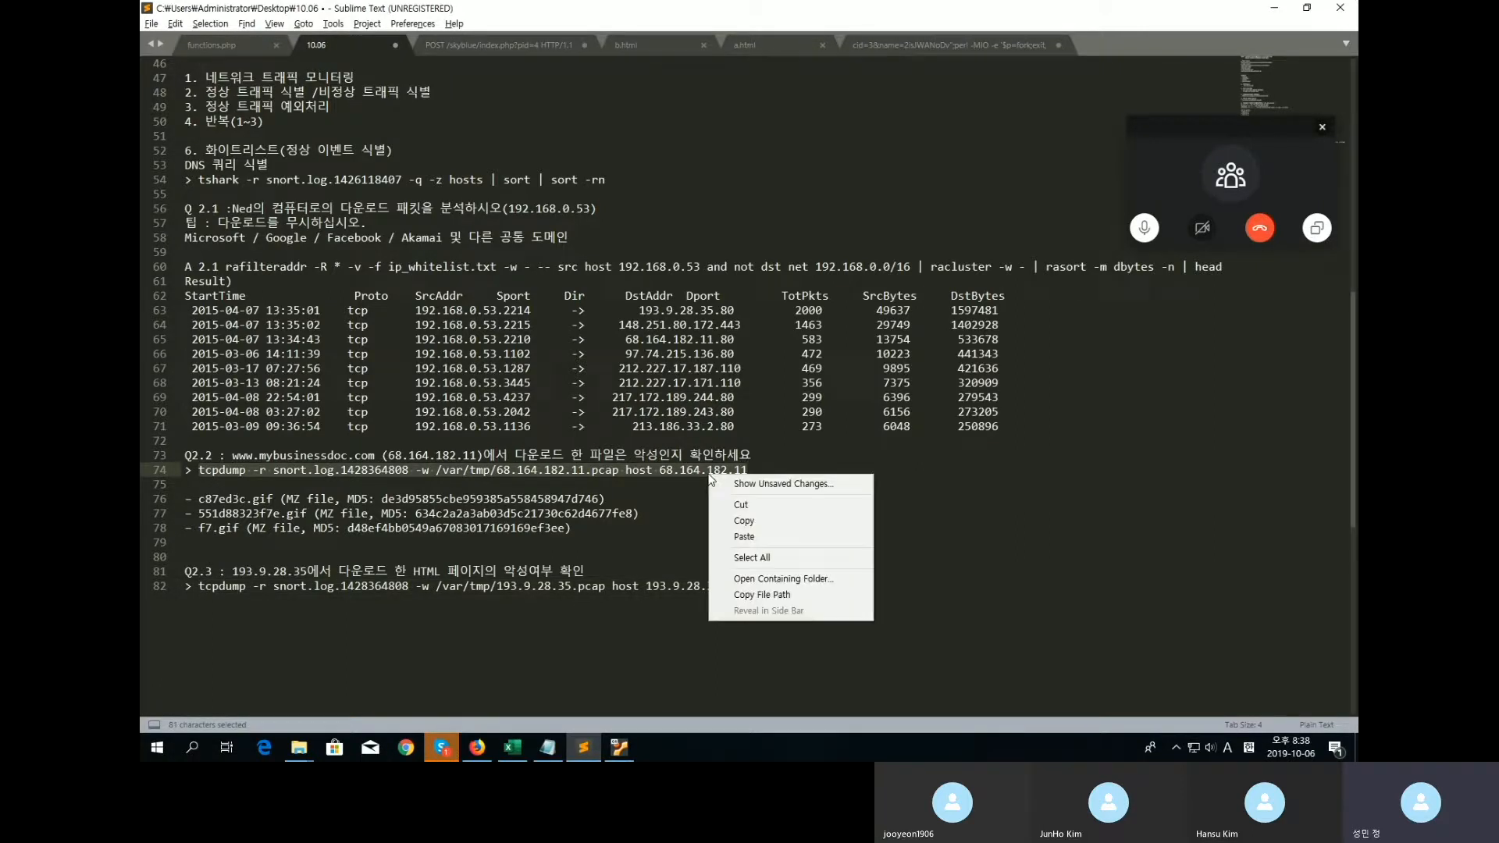
pyautogui.click(744, 521)
pyautogui.click(619, 748)
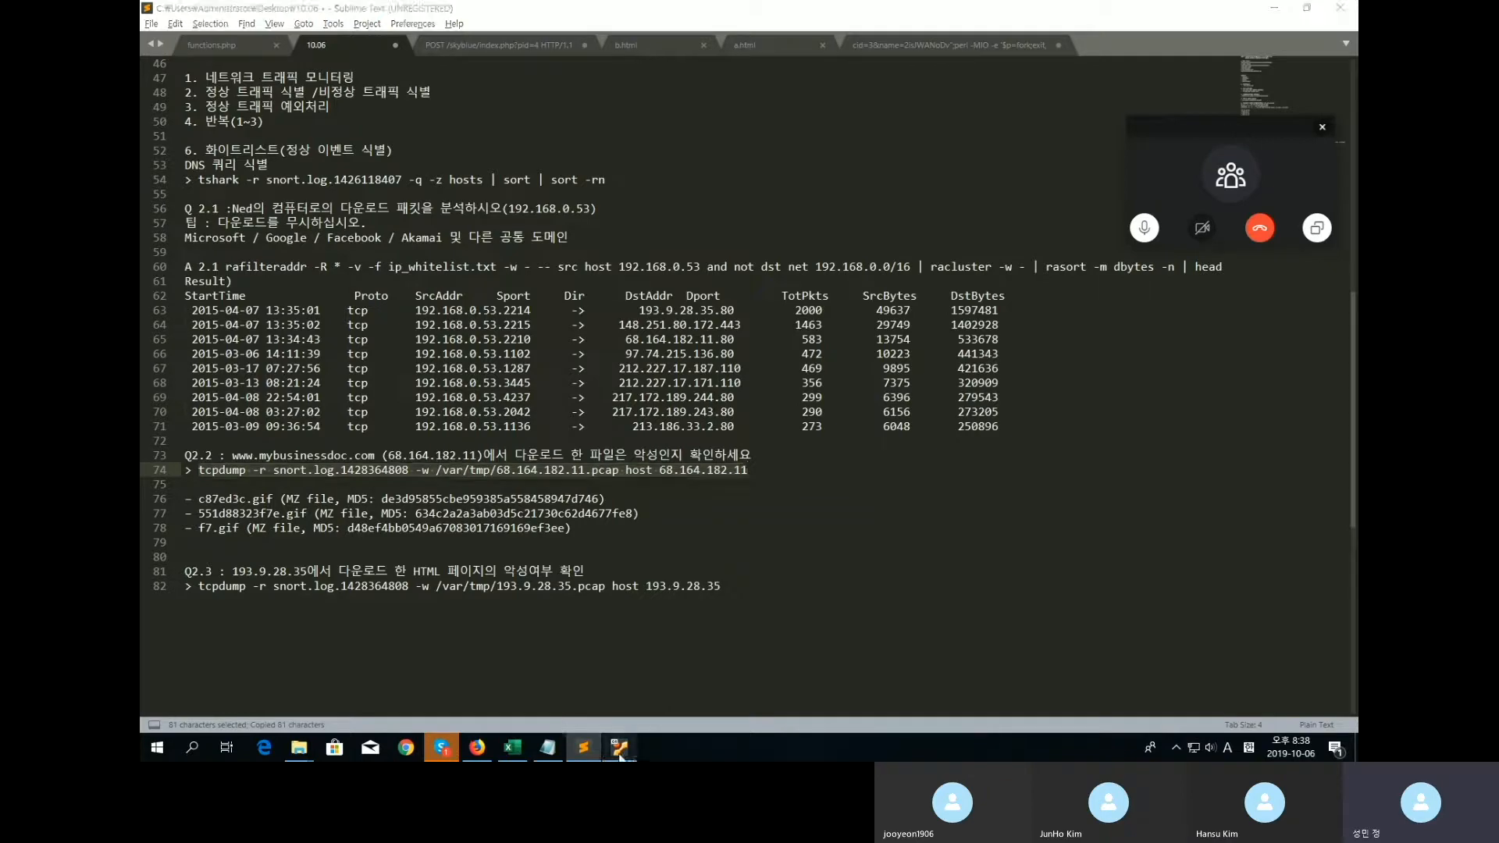
pyautogui.rightClick(679, 707)
pyautogui.click(734, 629)
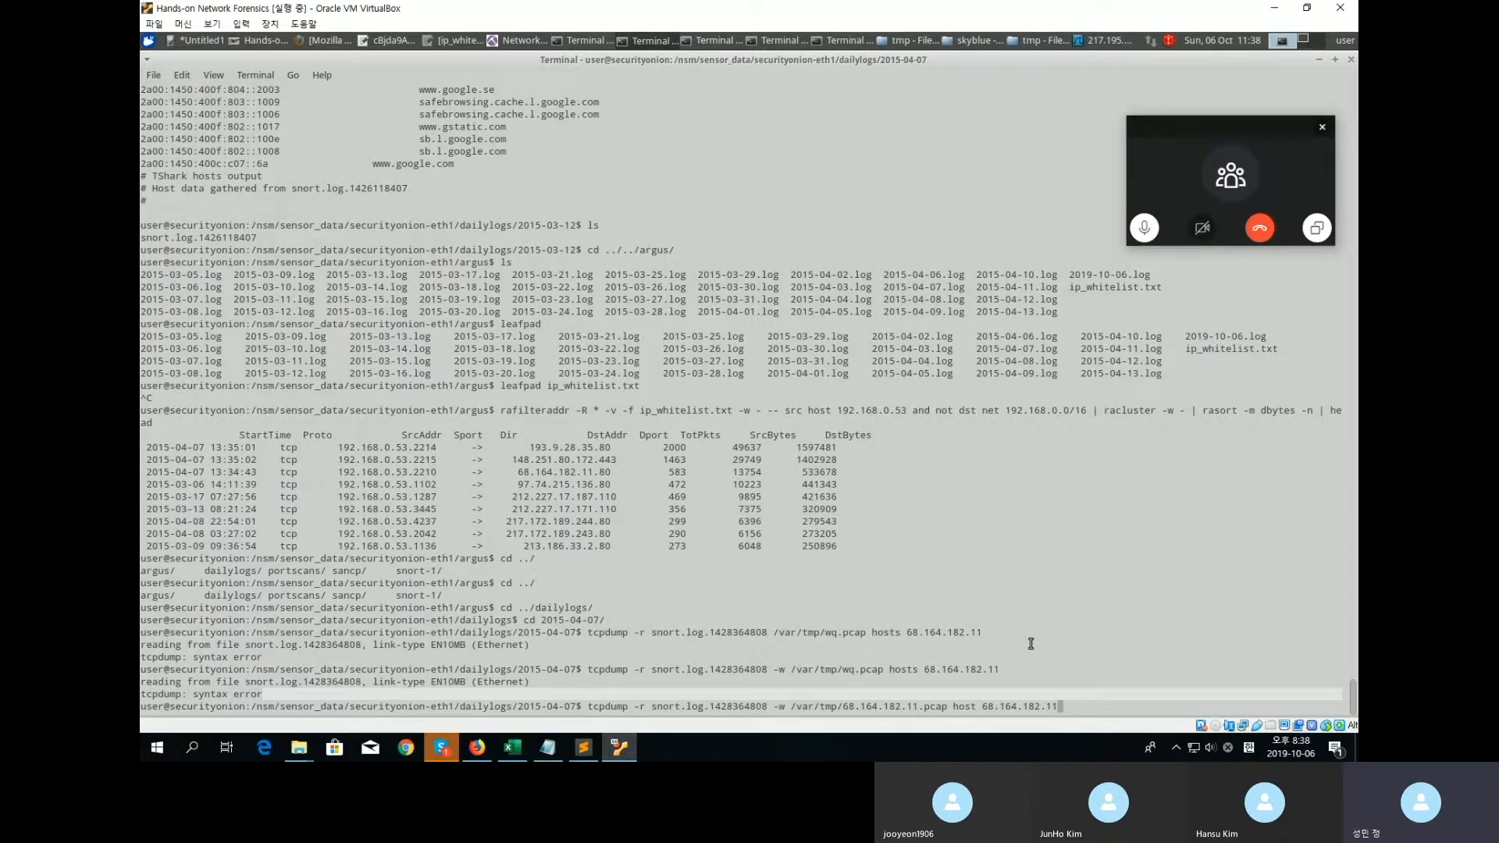
pyautogui.press('Return')
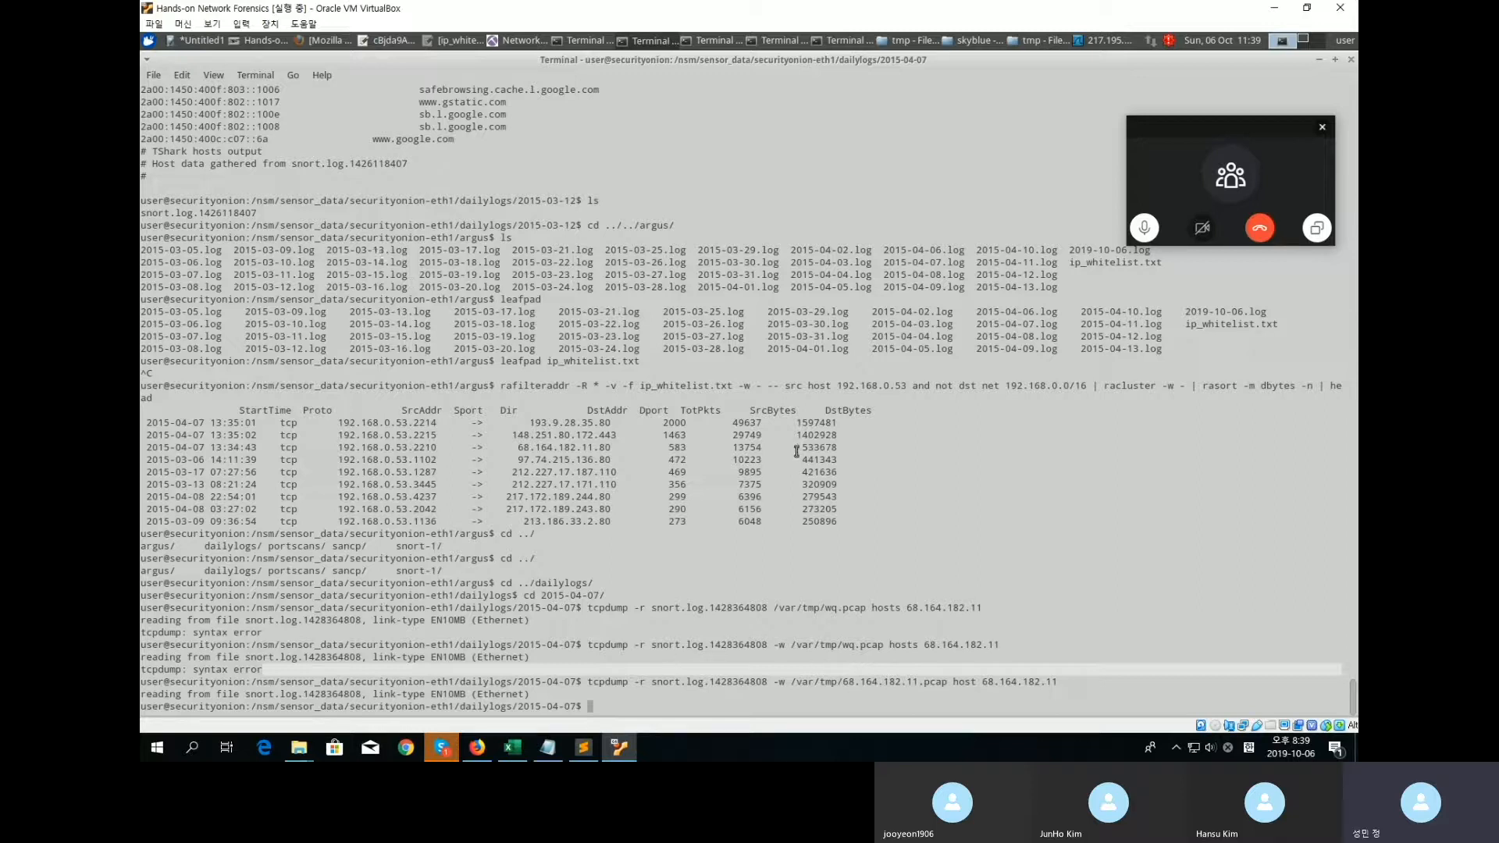
# Switch to Wireshark and open the capture file 68.164.182.11.pcap from /var/tmp.
pyautogui.click(513, 41)
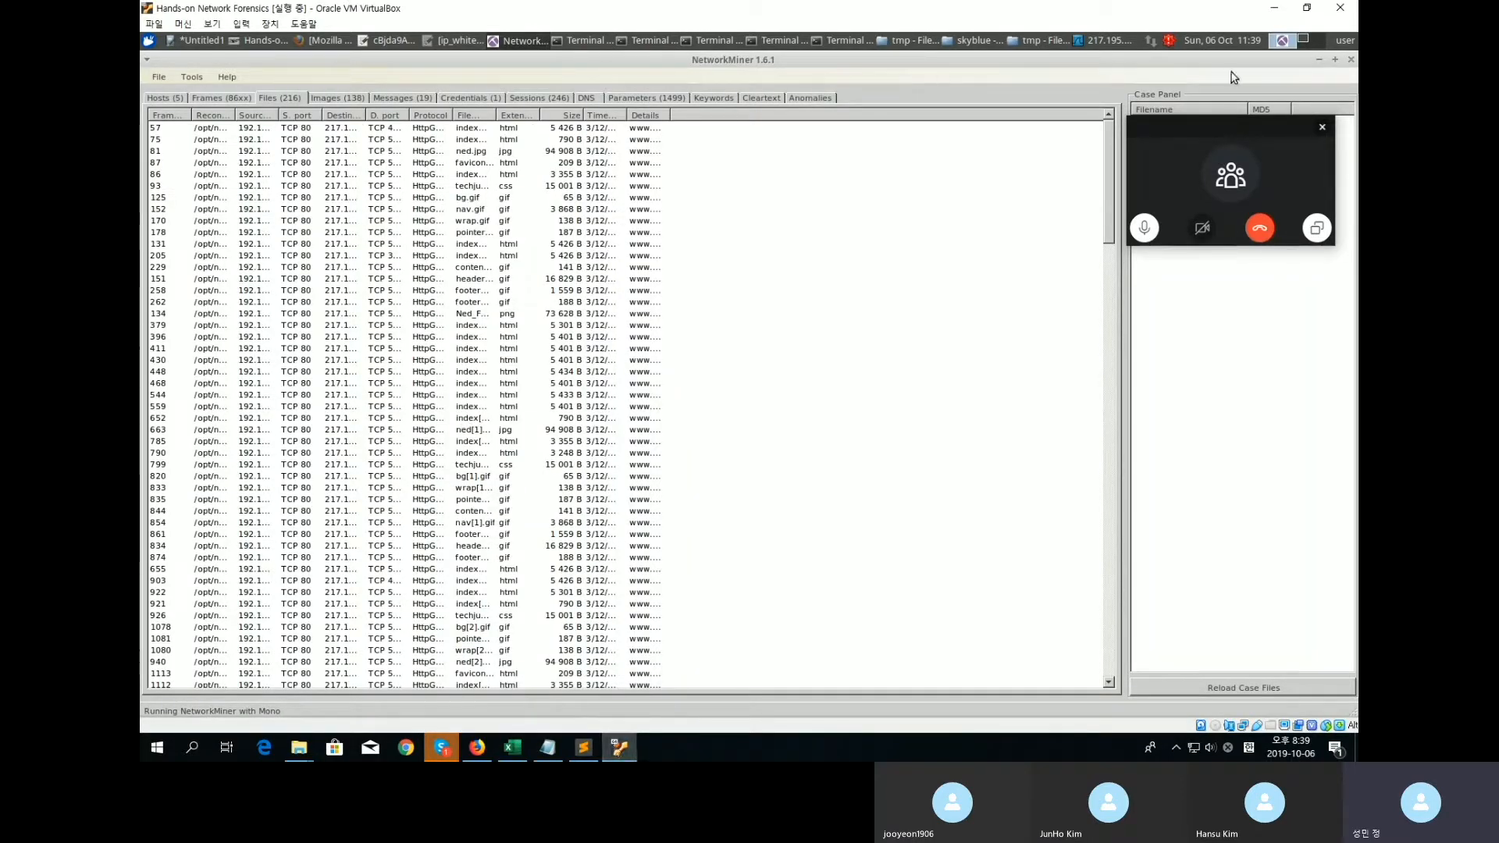
pyautogui.click(1107, 42)
pyautogui.click(153, 75)
pyautogui.click(176, 92)
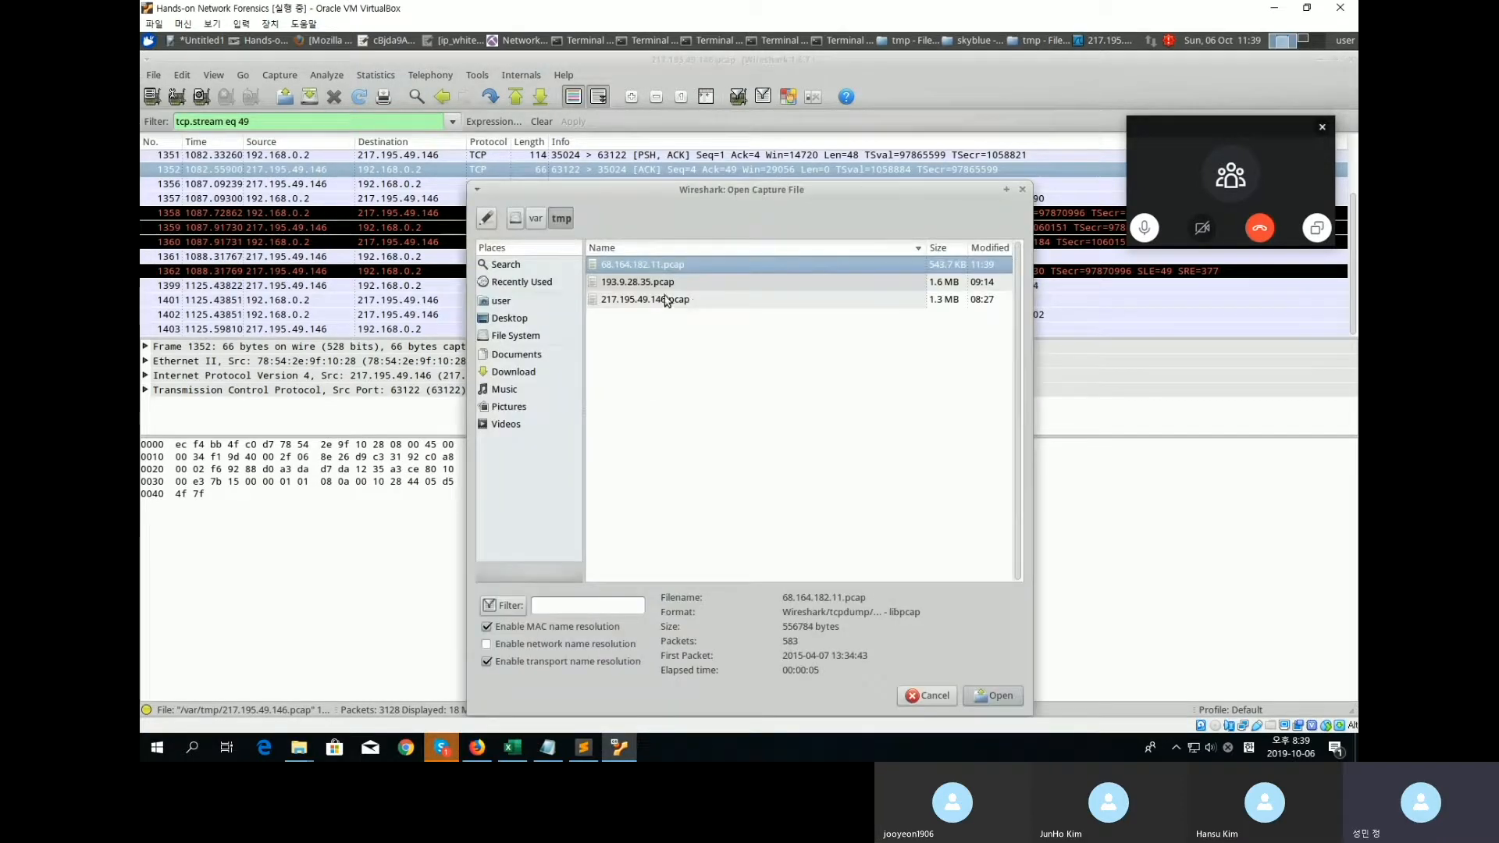
pyautogui.doubleClick(634, 273)
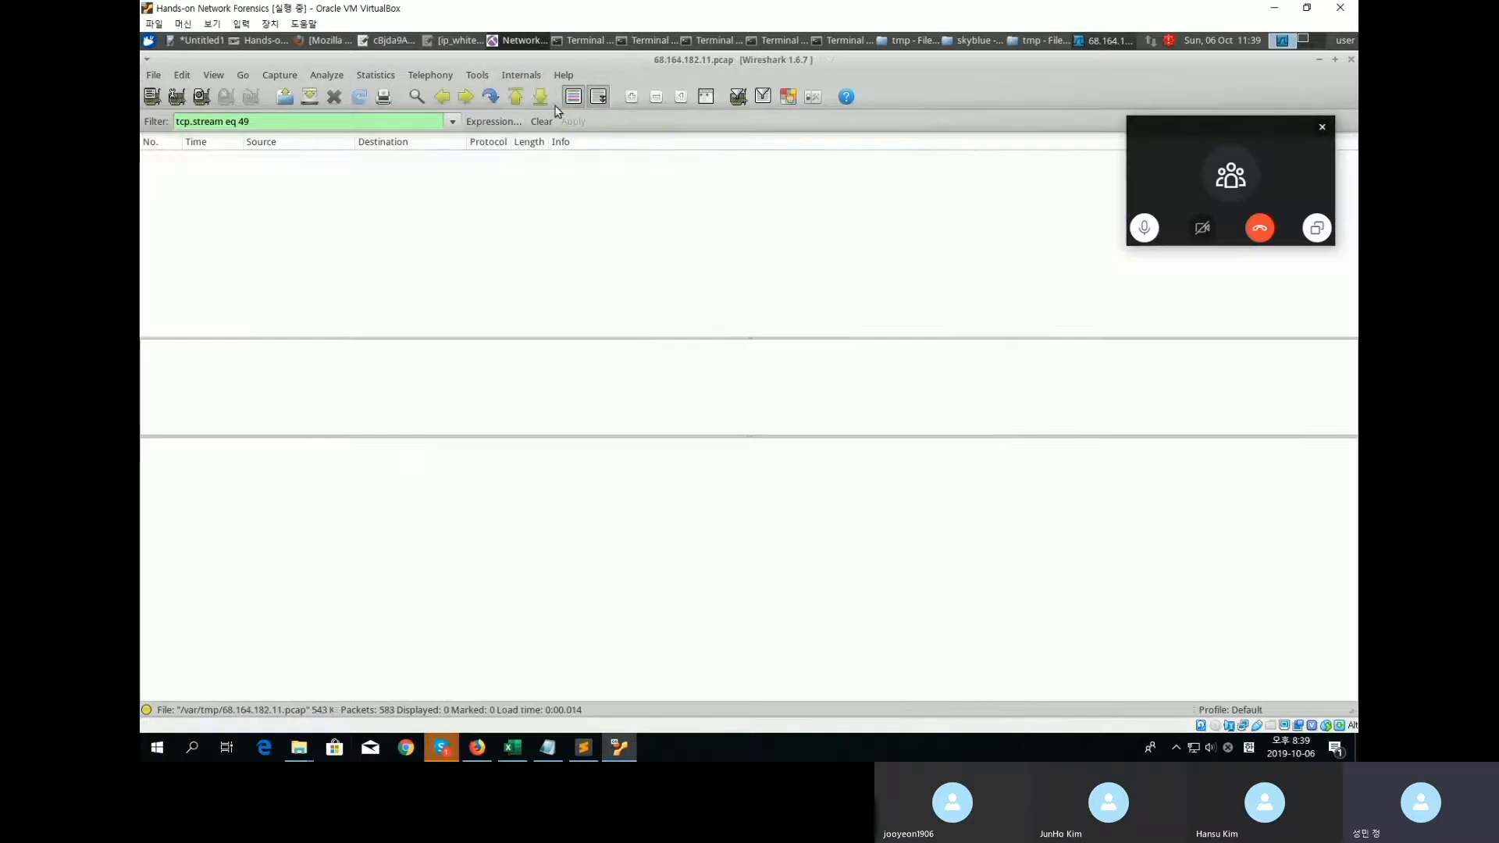
# Clear the tcp.stream display filter so all packets of the capture are listed.
pyautogui.moveTo(248, 121); pyautogui.dragTo(141, 113)
pyautogui.write('tcp.stream eq 4')
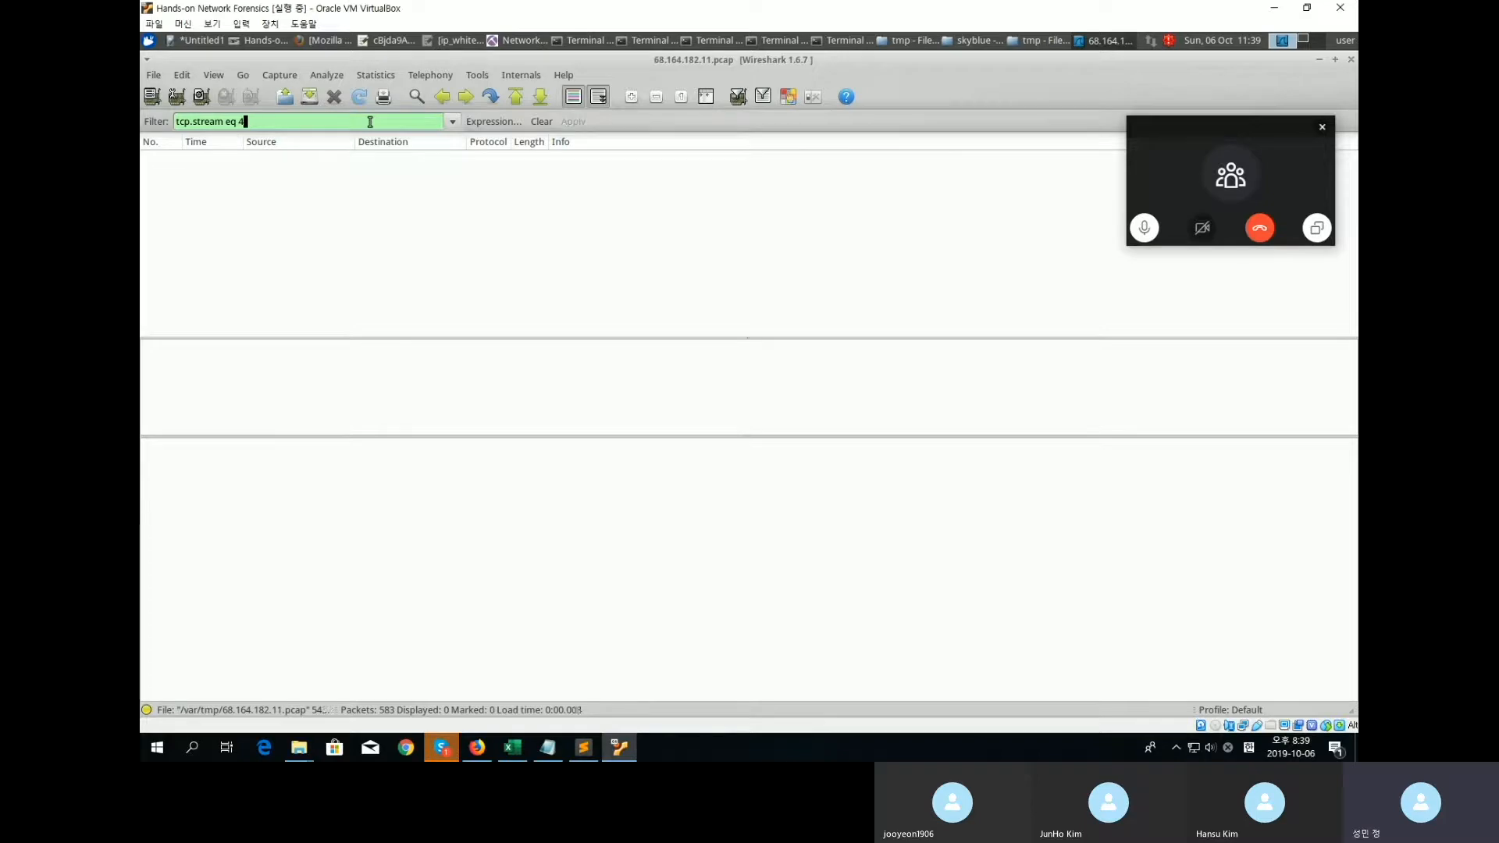
pyautogui.click(542, 121)
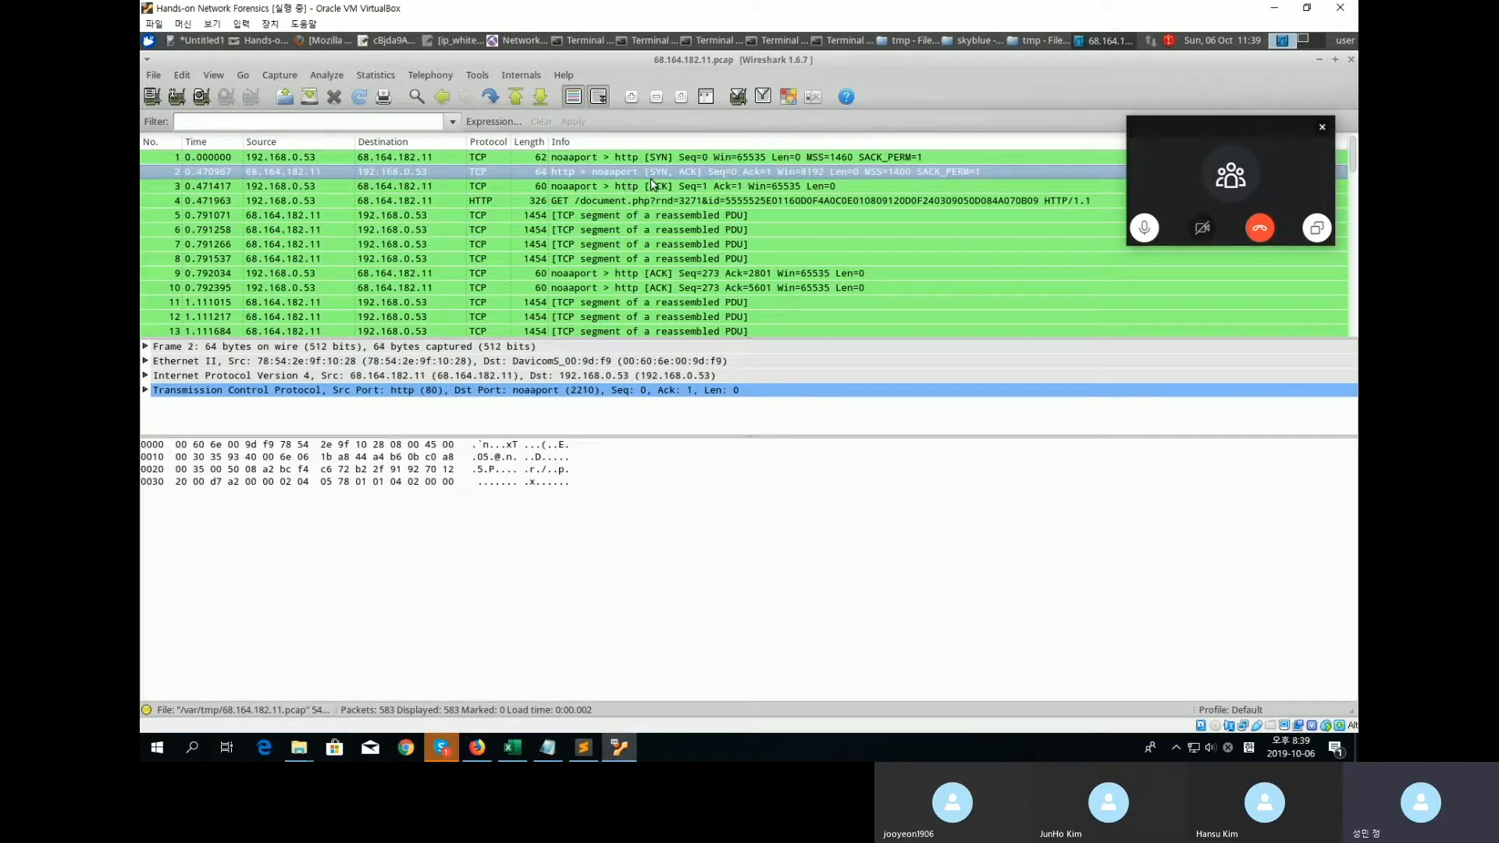
# Examine the GET /document.php request in packet 4 and the TCP segments that follow it.
pyautogui.click(655, 186)
pyautogui.click(672, 201)
pyautogui.rightClick(671, 202)
pyautogui.click(603, 205)
pyautogui.scroll(-4, 701, 286)
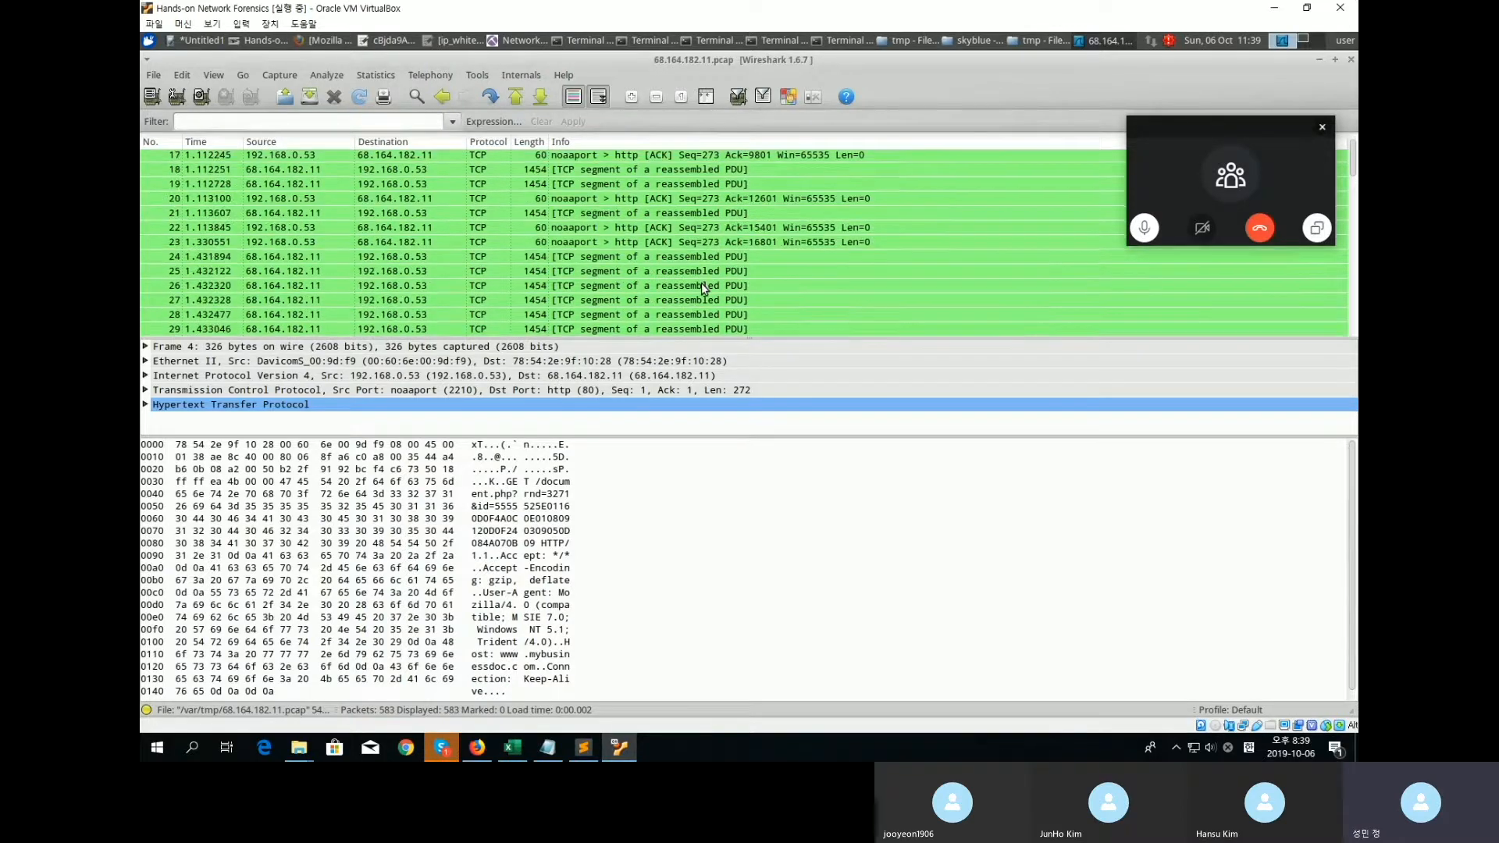
pyautogui.scroll(1, 701, 287)
# Open the export list of HTTP objects contained in the capture.
pyautogui.click(154, 75)
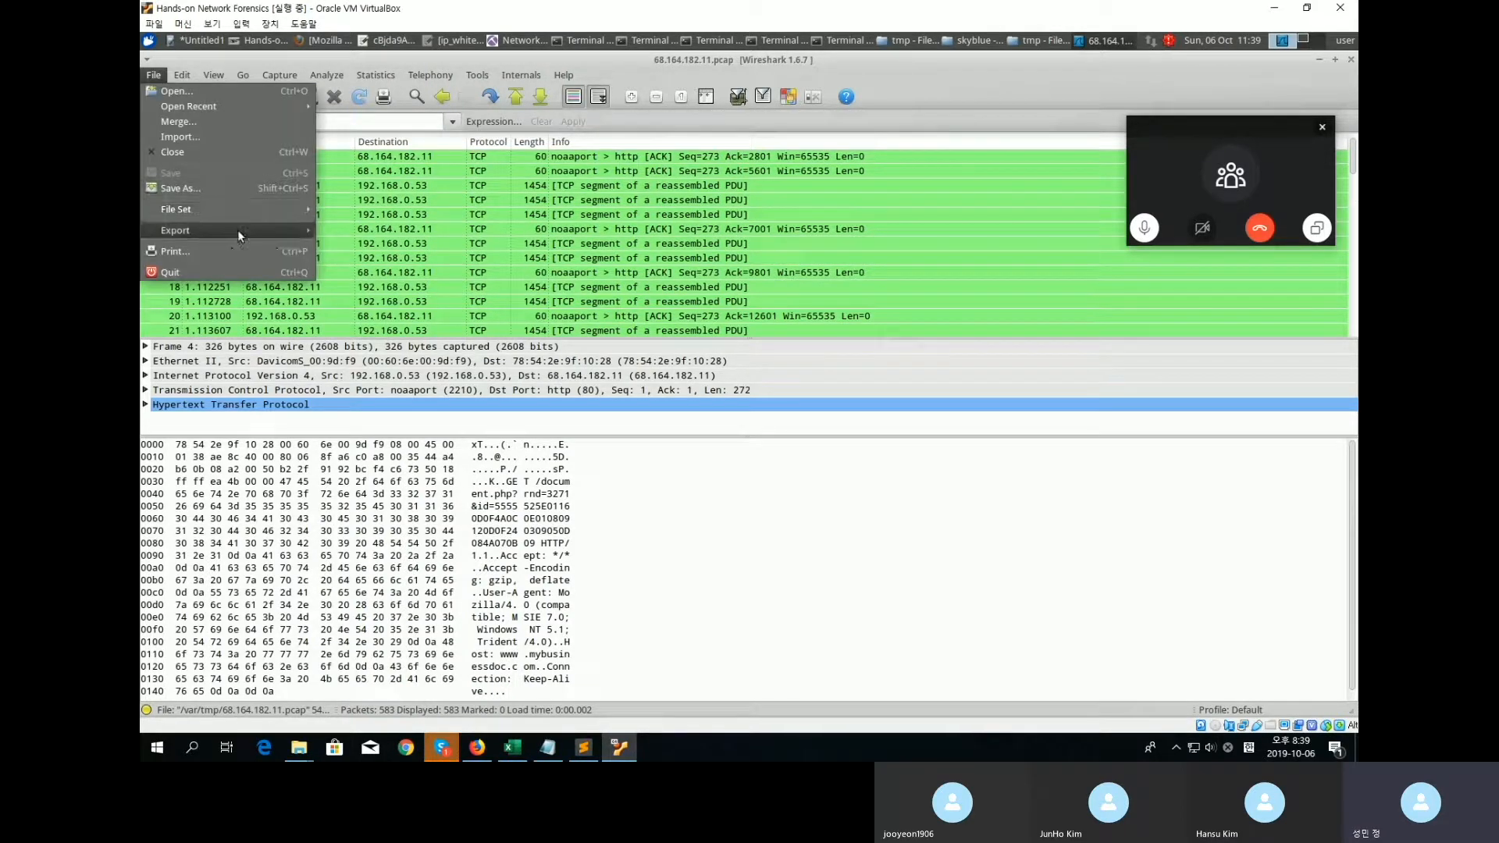
pyautogui.moveTo(237, 229)
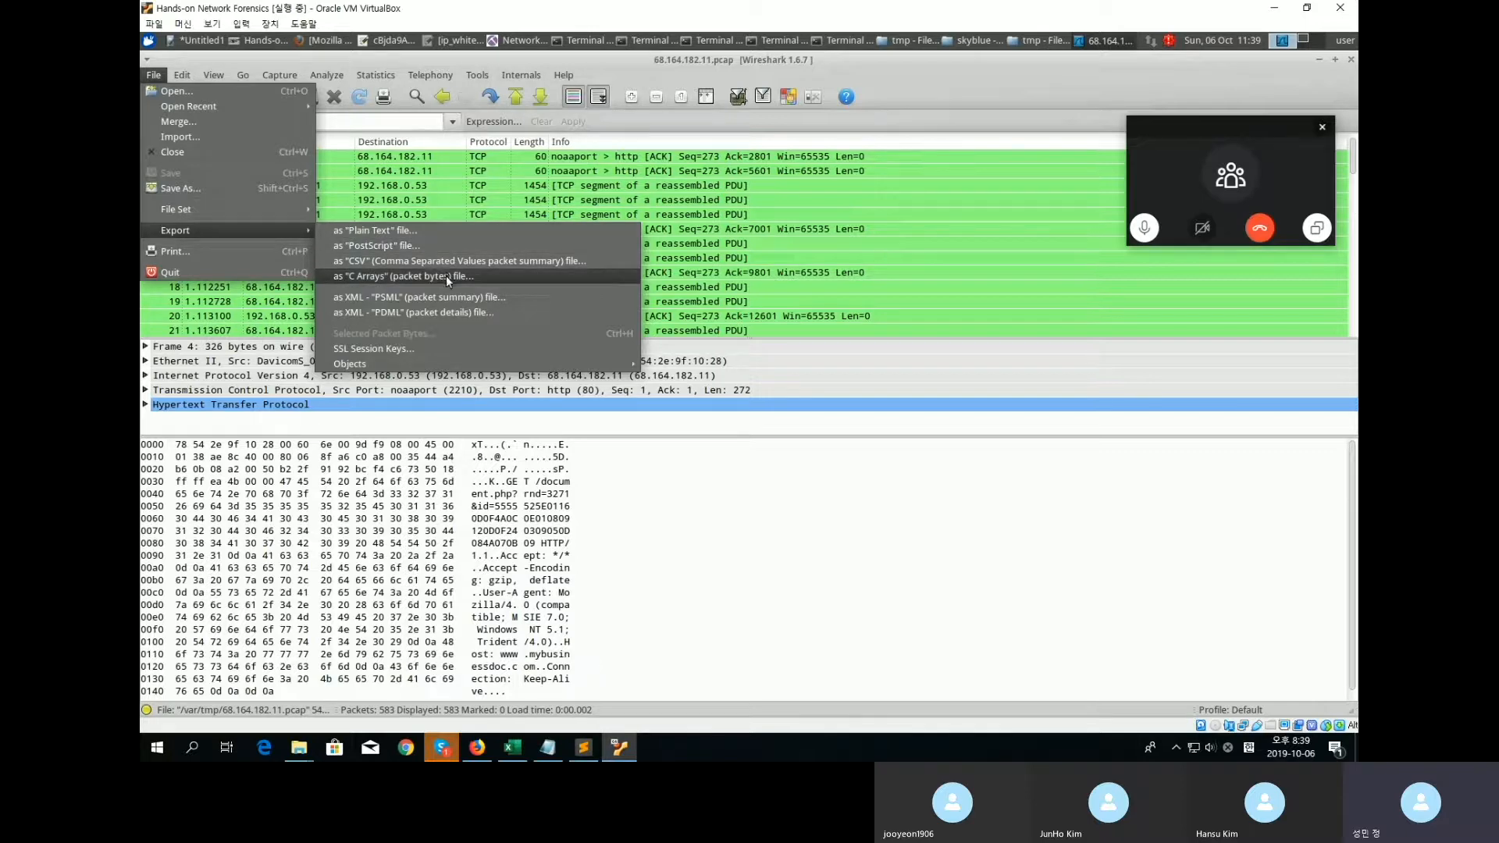
pyautogui.moveTo(440, 359)
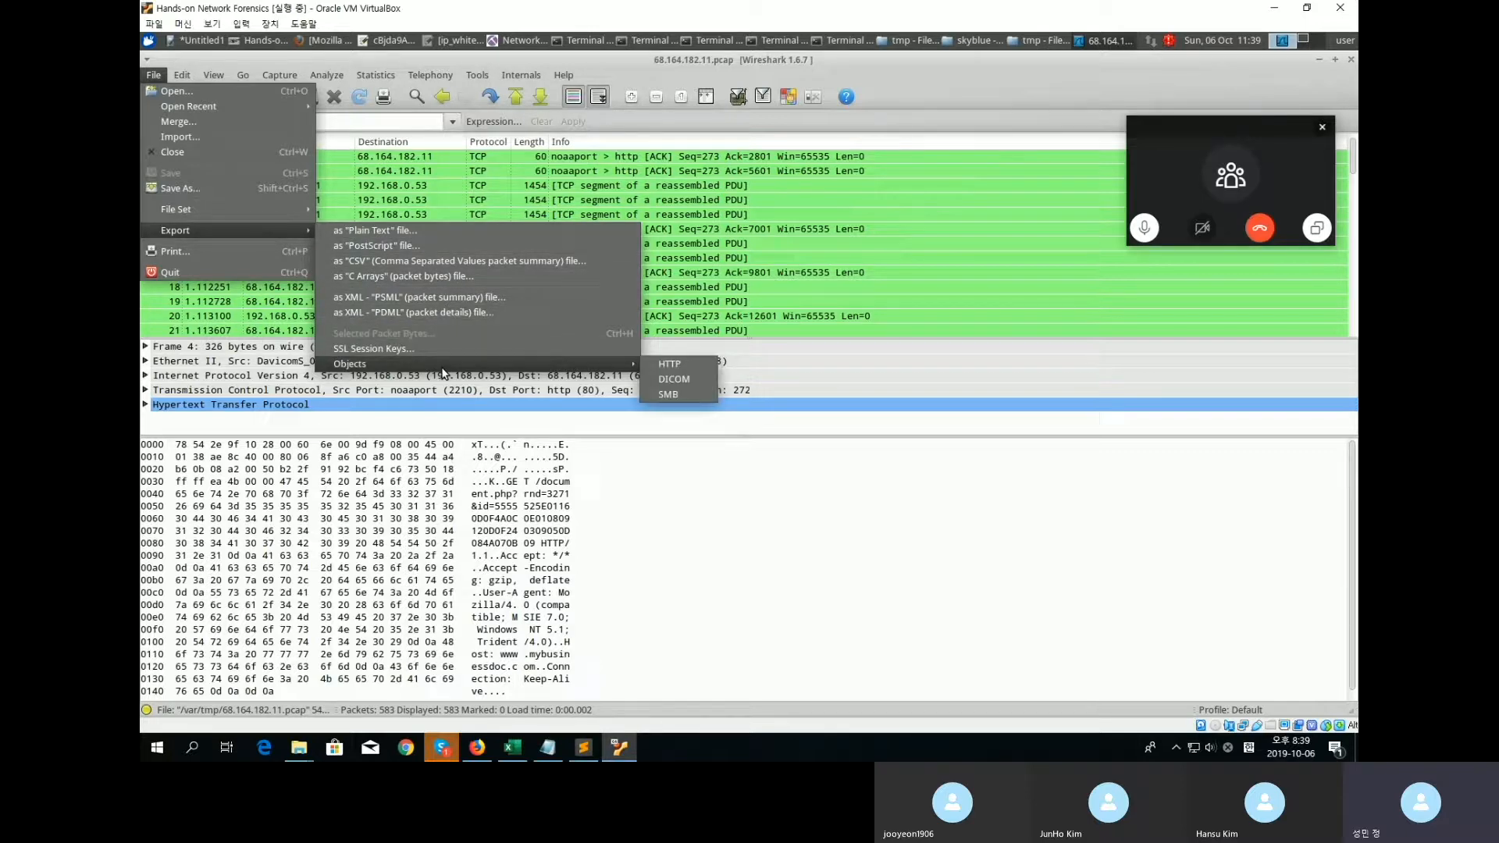
pyautogui.click(672, 365)
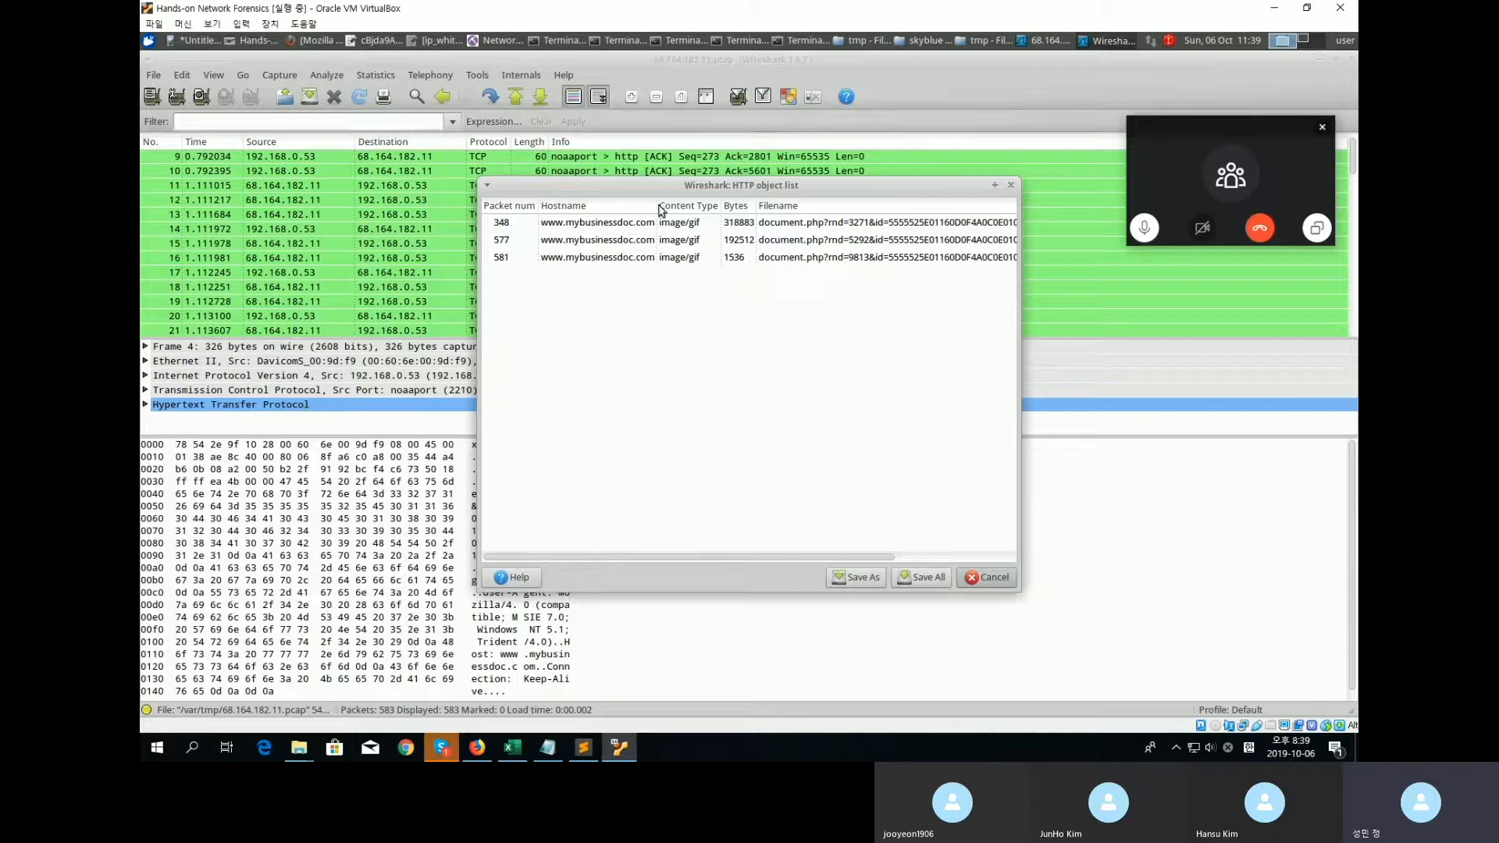
pyautogui.click(557, 225)
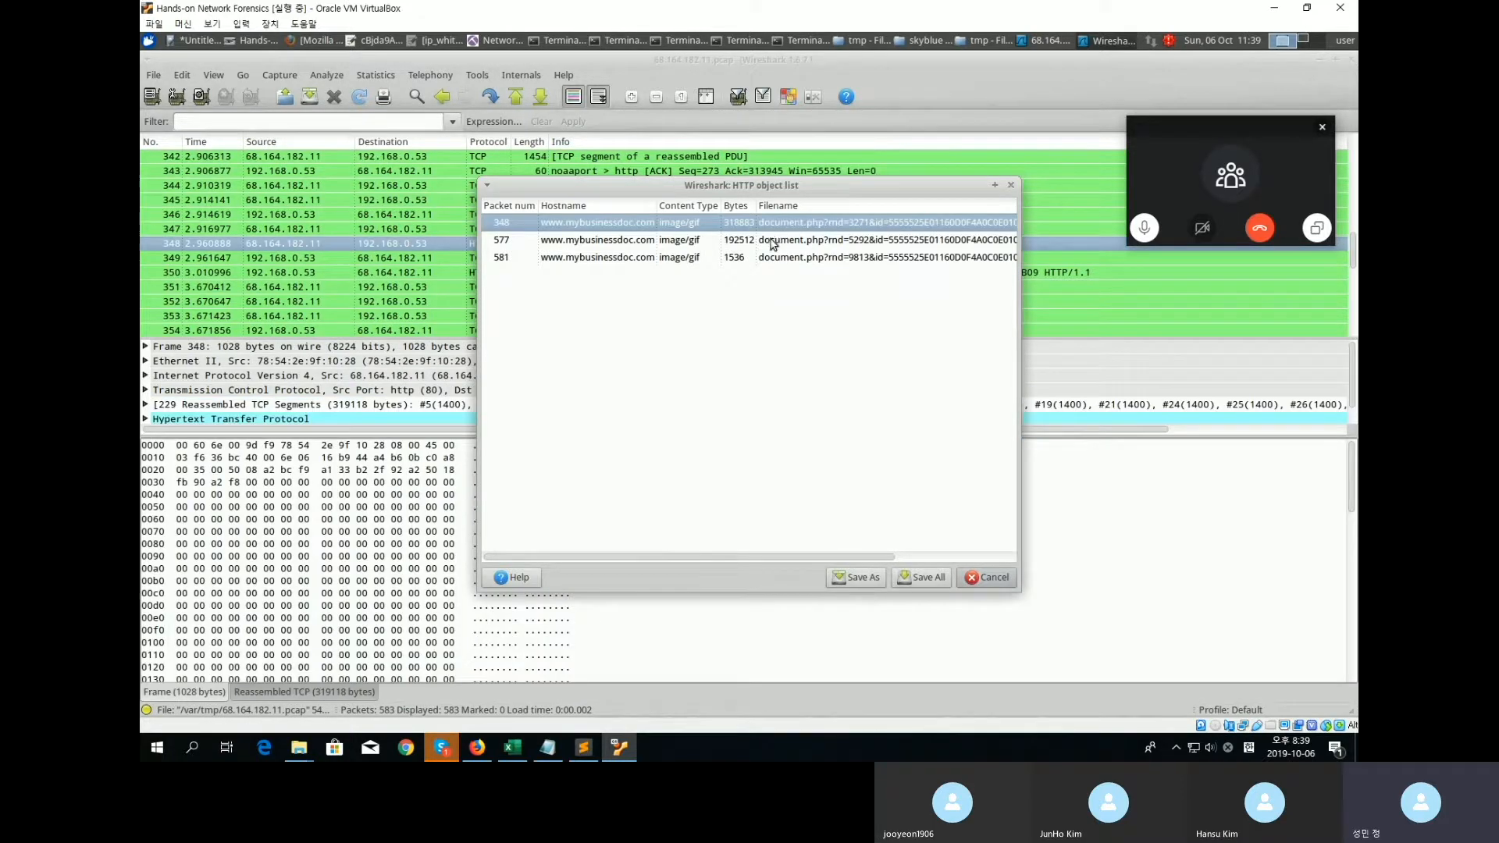
pyautogui.click(780, 241)
pyautogui.press('Up')
pyautogui.press('Down')
pyautogui.click(774, 253)
pyautogui.click(789, 242)
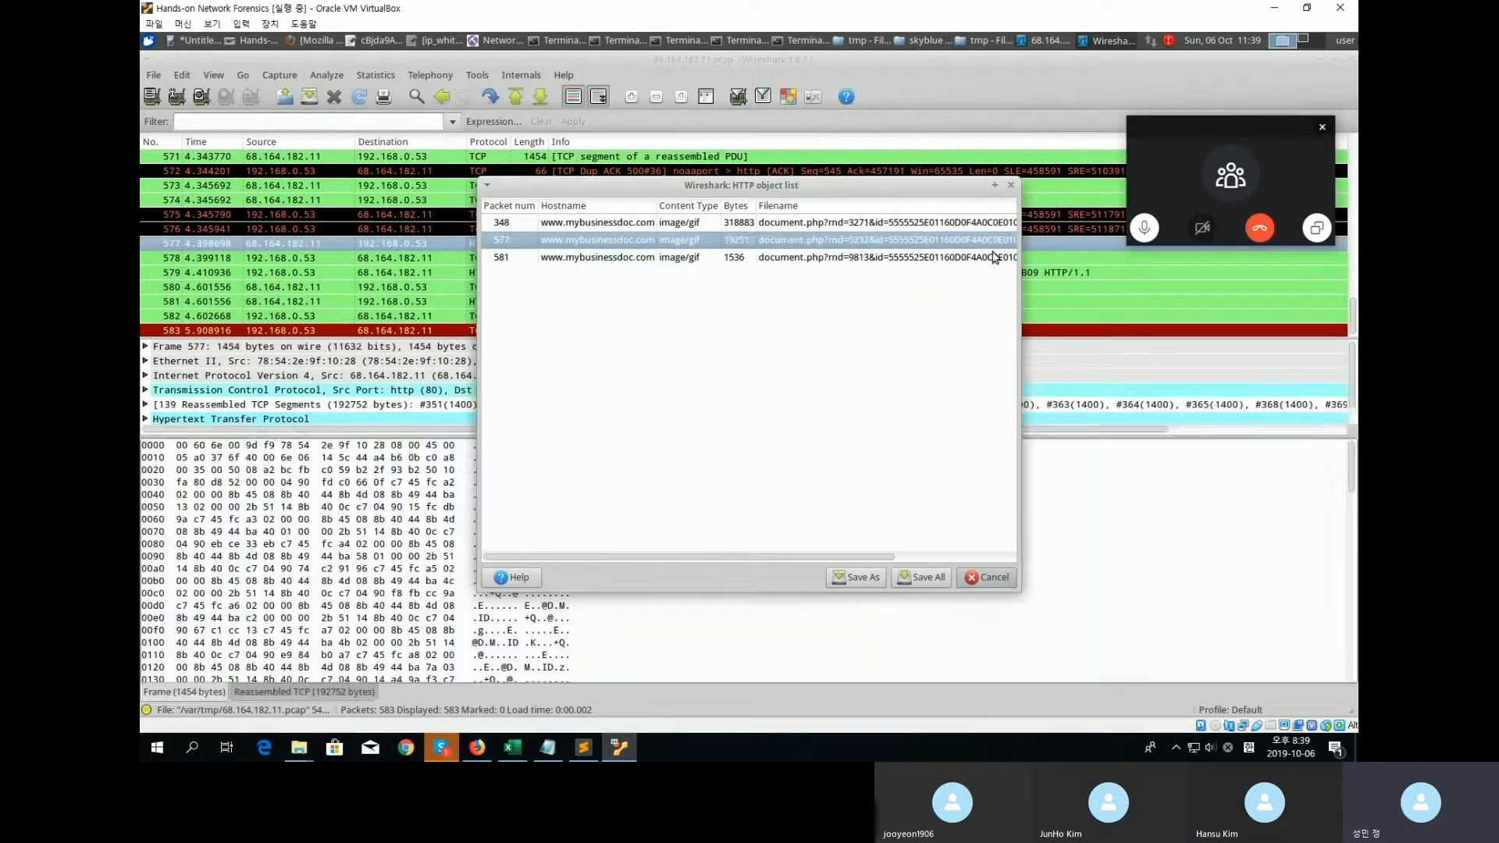
pyautogui.click(613, 223)
pyautogui.click(621, 240)
pyautogui.click(629, 257)
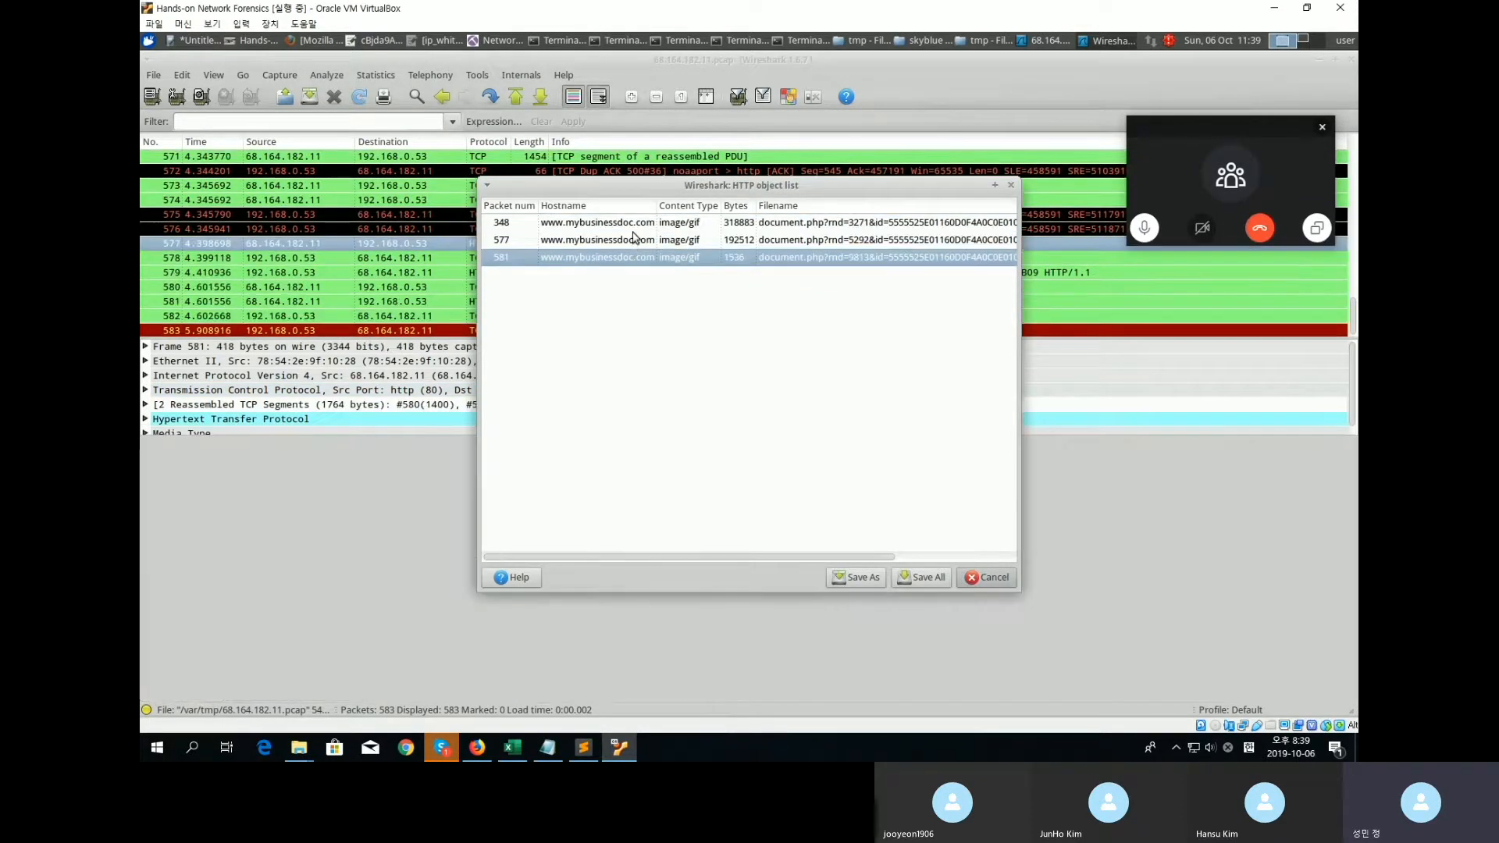
pyautogui.click(635, 239)
pyautogui.click(843, 224)
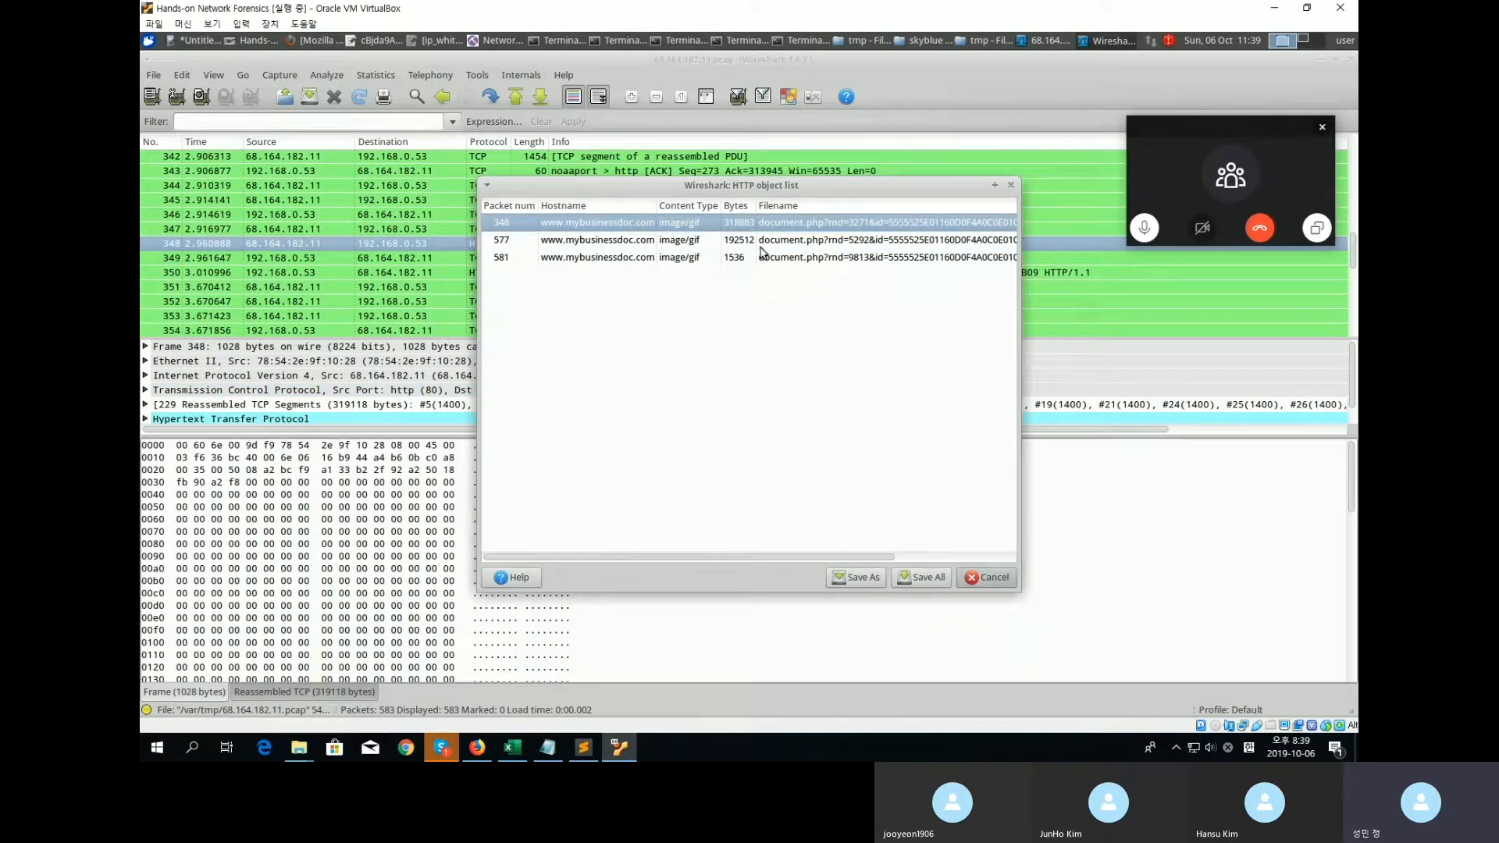
pyautogui.click(804, 241)
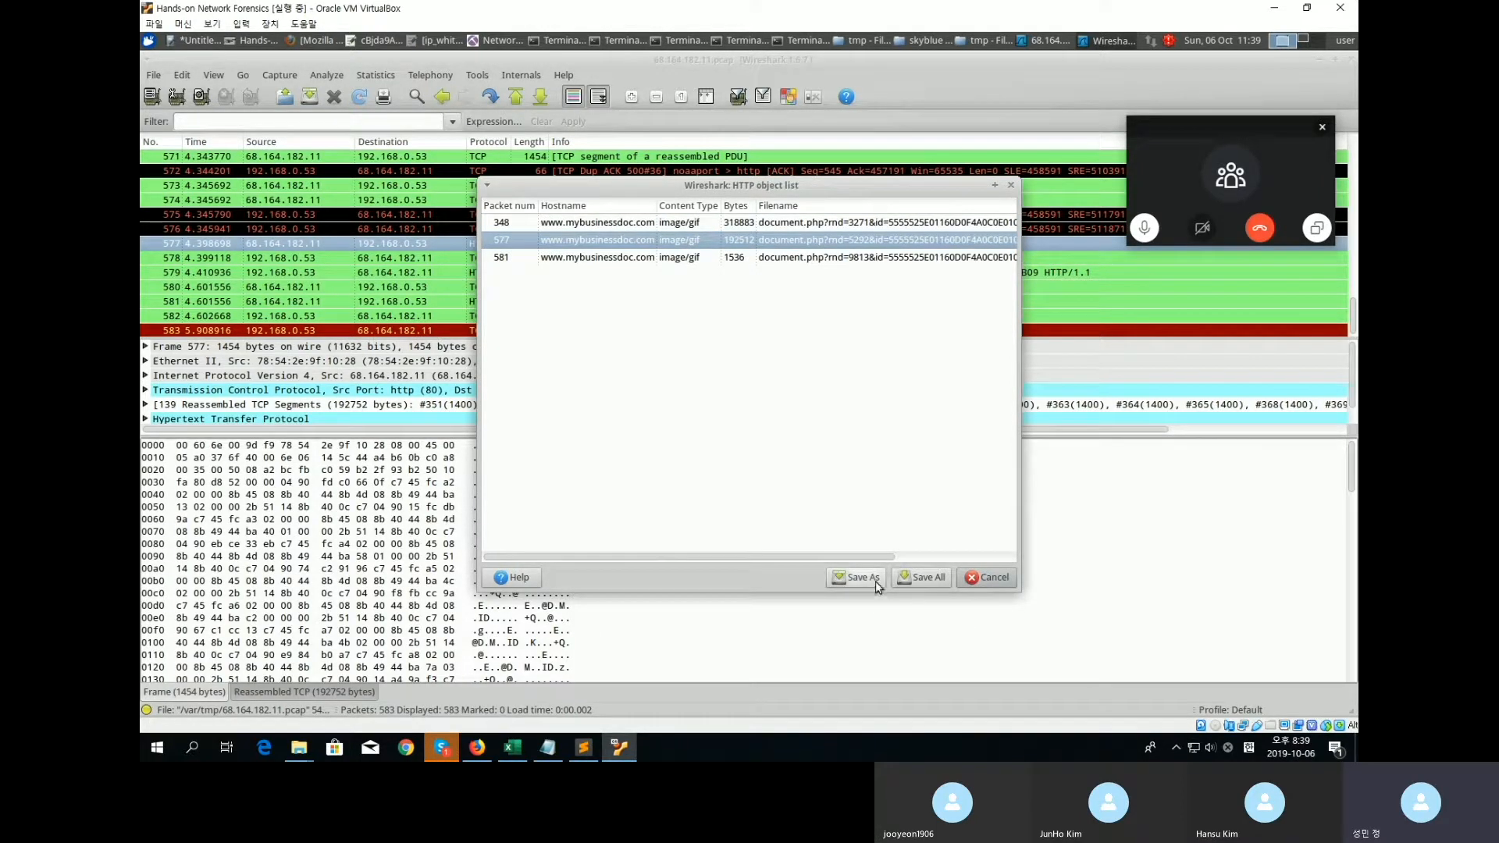
# Start saving all listed HTTP objects and choose /var/tmp as the location.
pyautogui.click(929, 577)
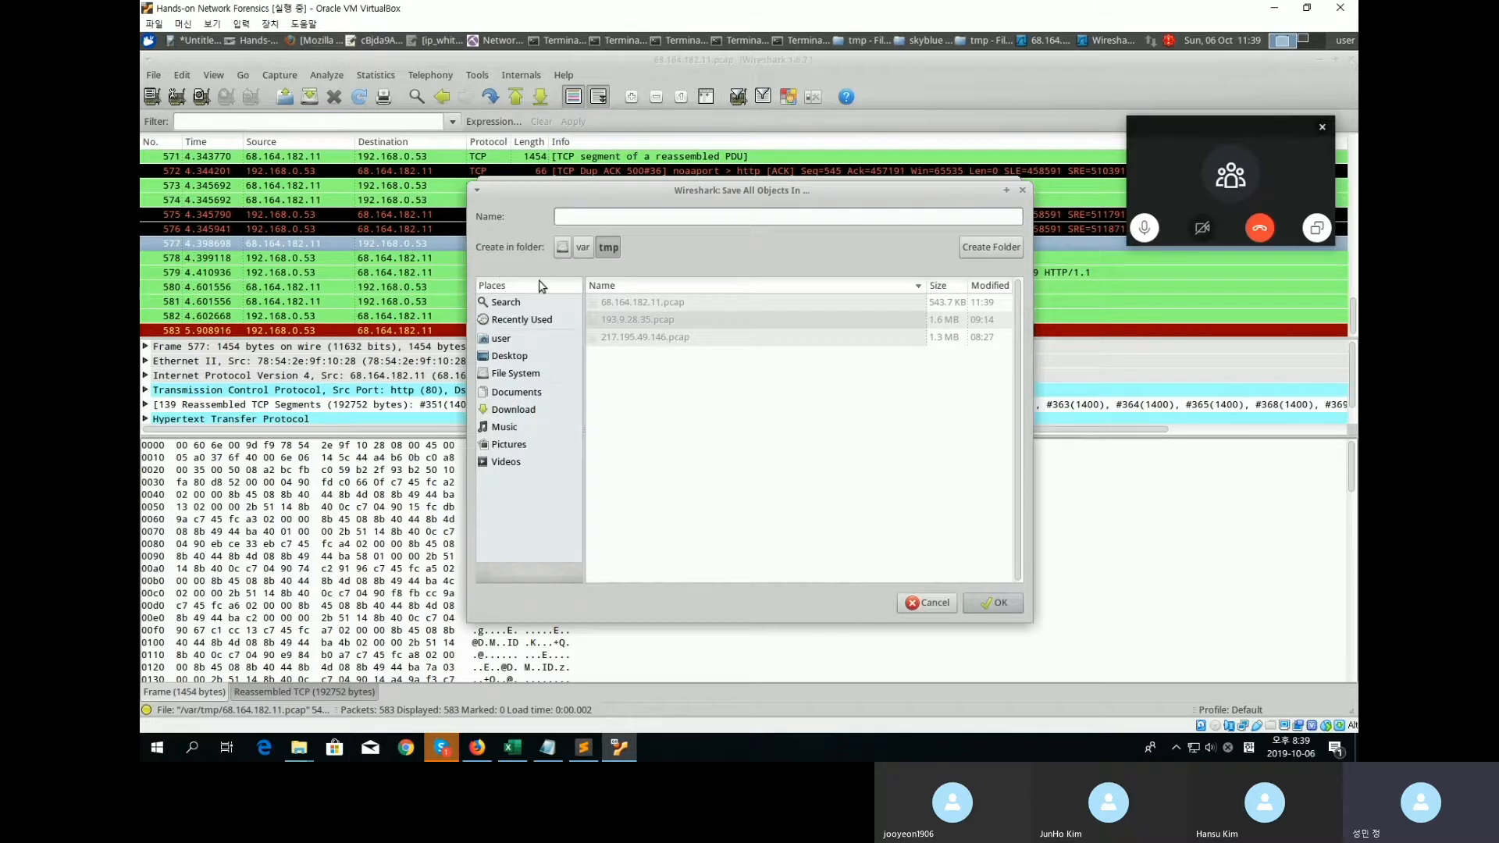
pyautogui.click(519, 358)
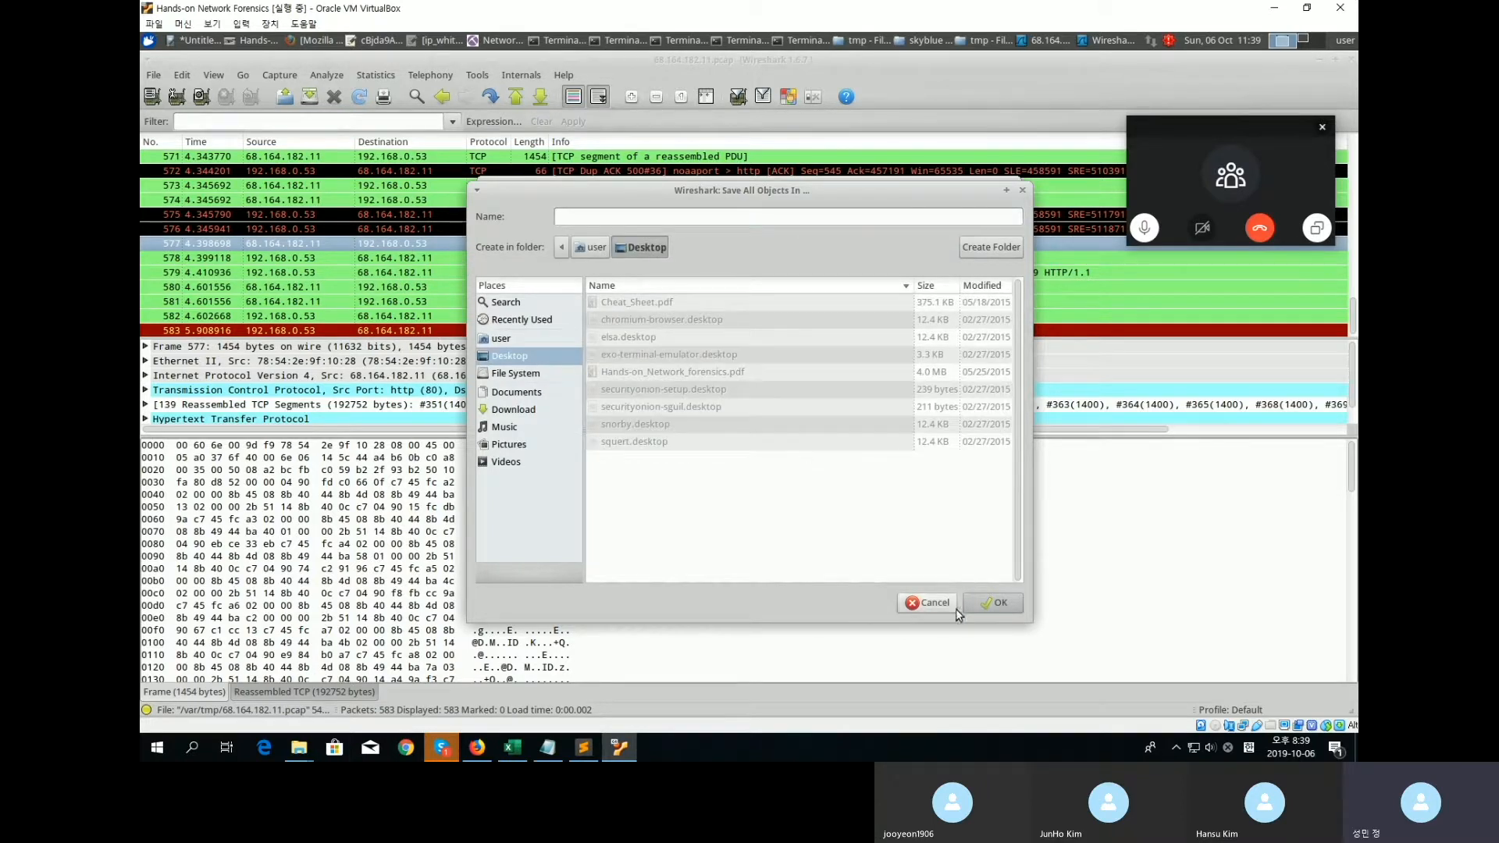
pyautogui.click(519, 374)
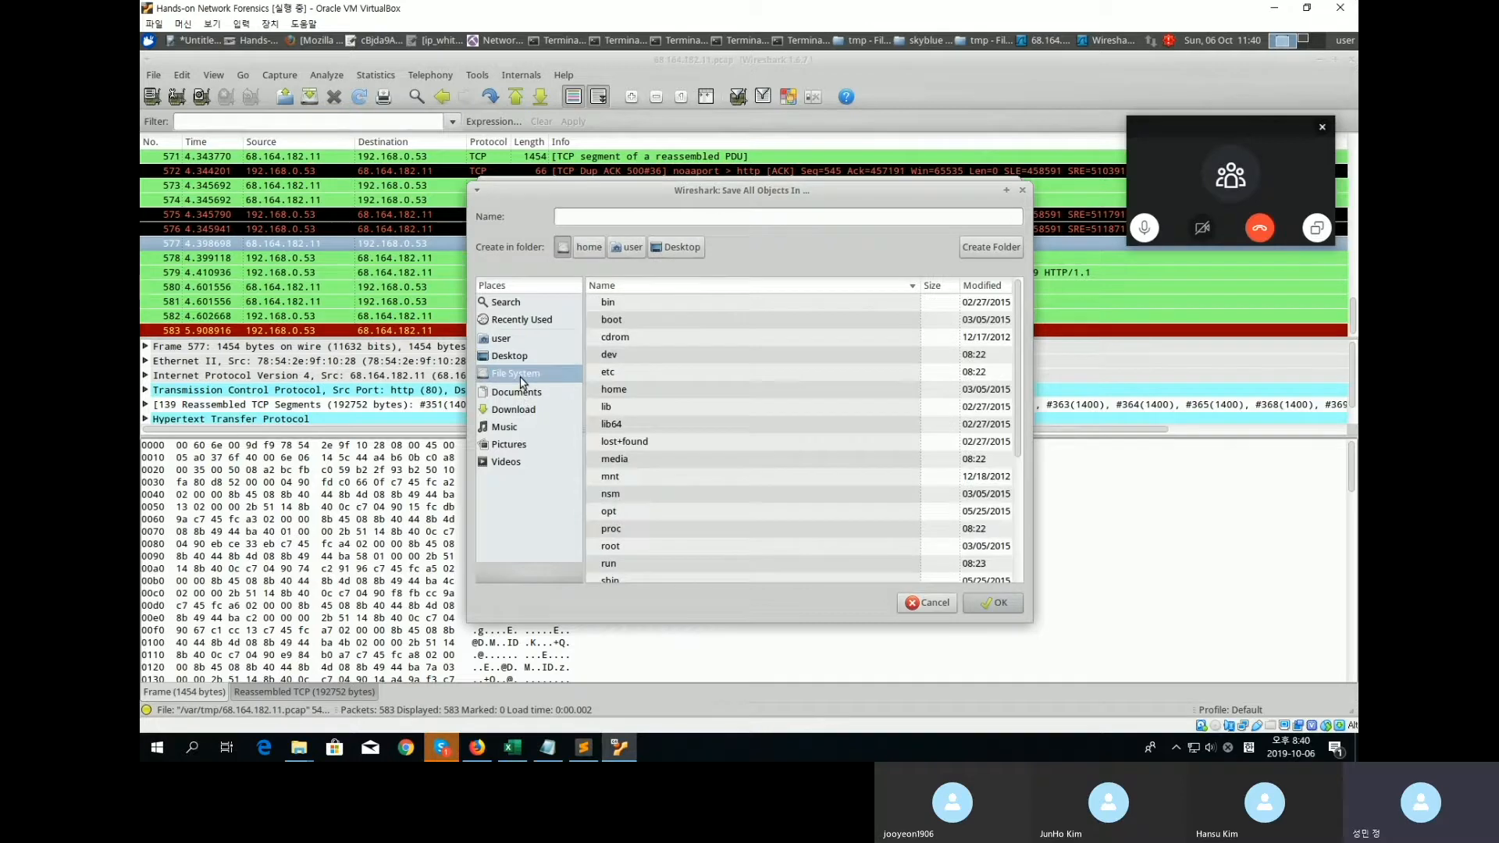
pyautogui.click(656, 548)
pyautogui.scroll(-3, 650, 554)
pyautogui.doubleClick(608, 568)
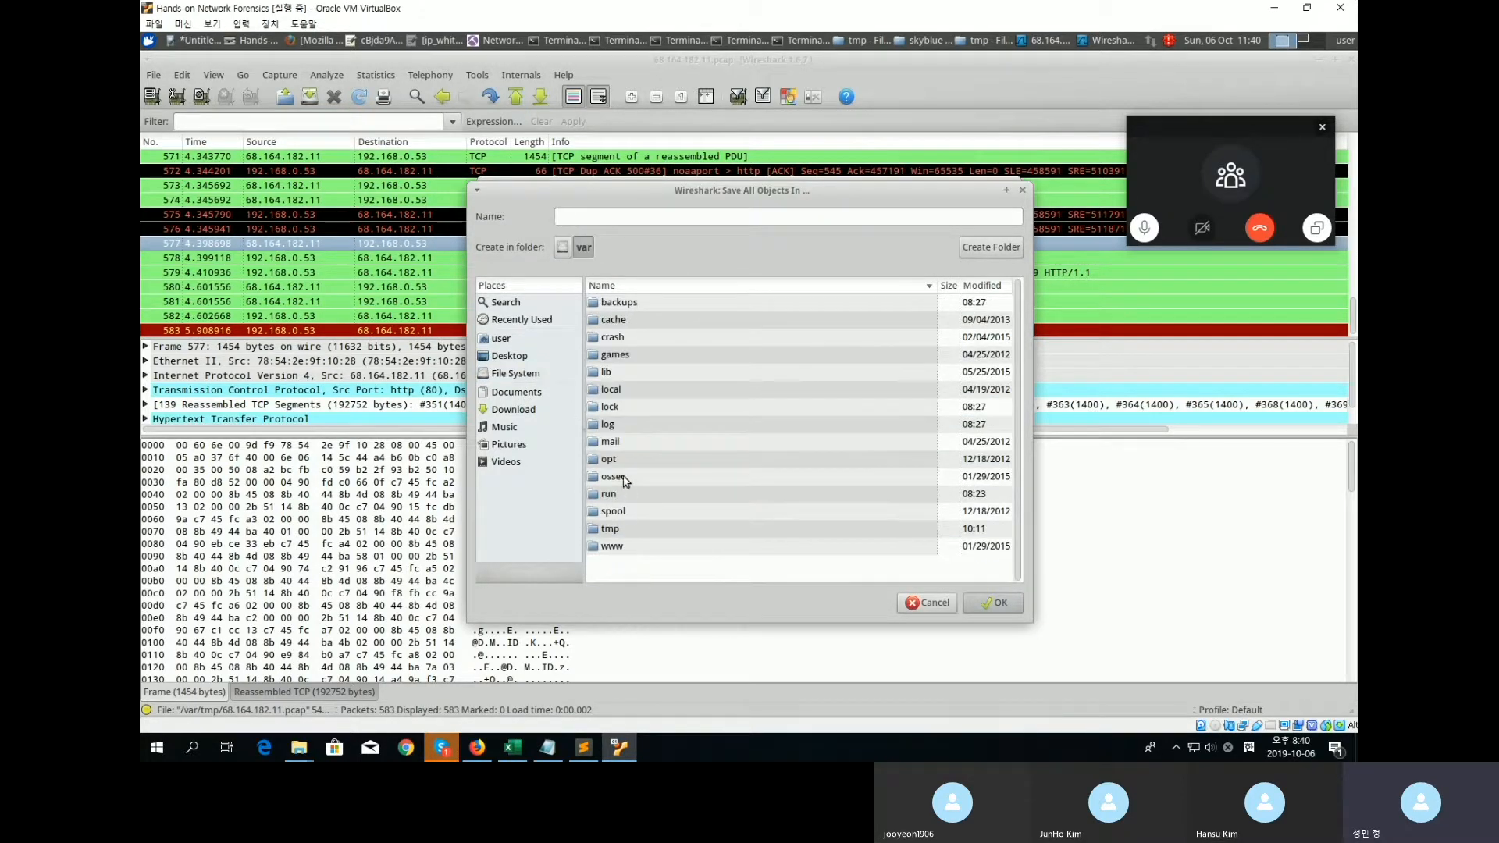
pyautogui.doubleClick(612, 530)
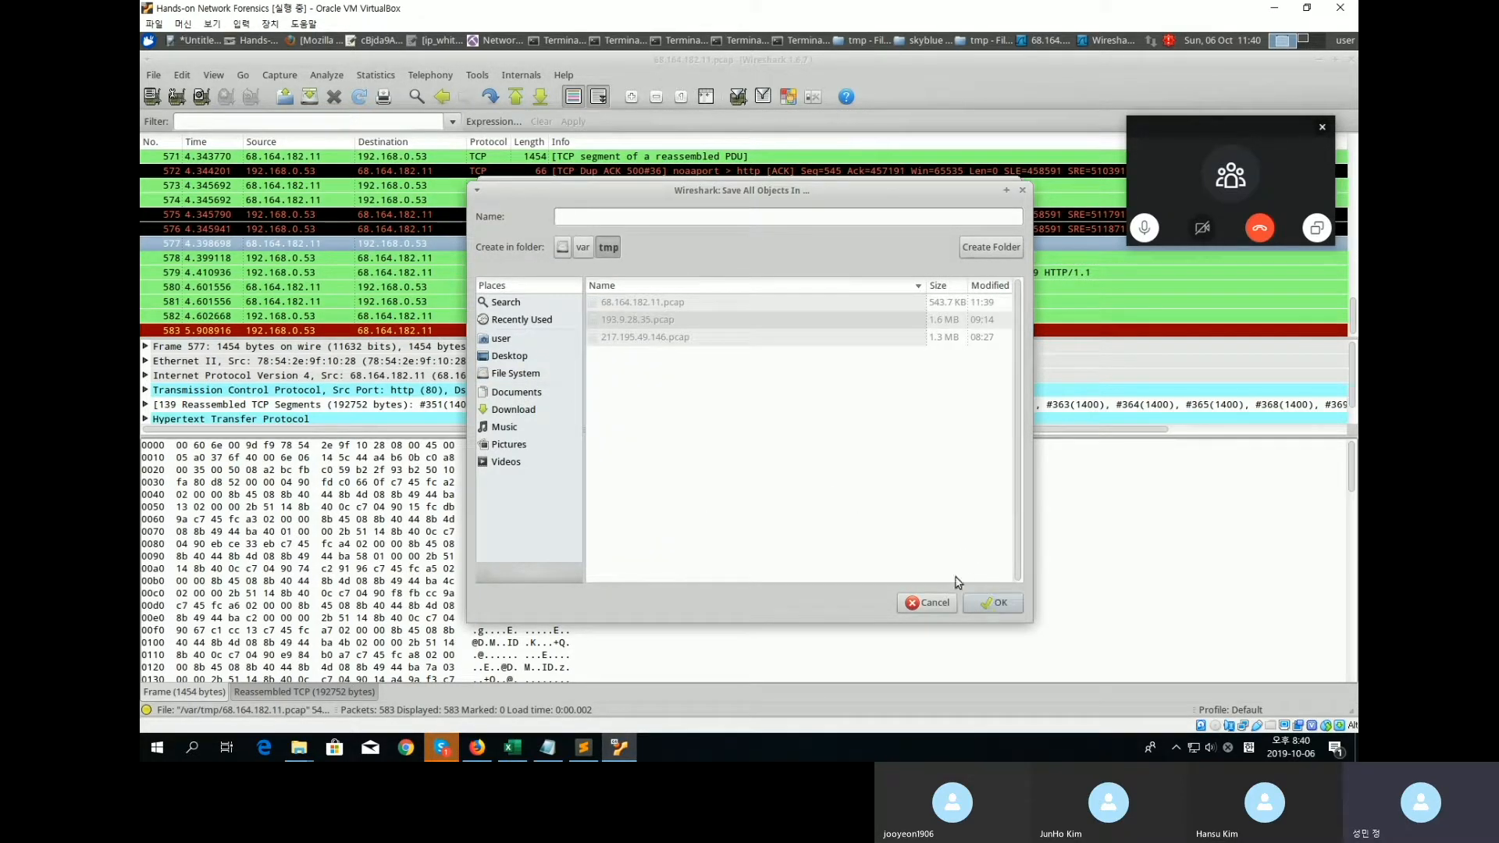
# Create a folder named 68.164.182.11 in /var/tmp and save all HTTP objects inside it under the name aa.
pyautogui.click(990, 247)
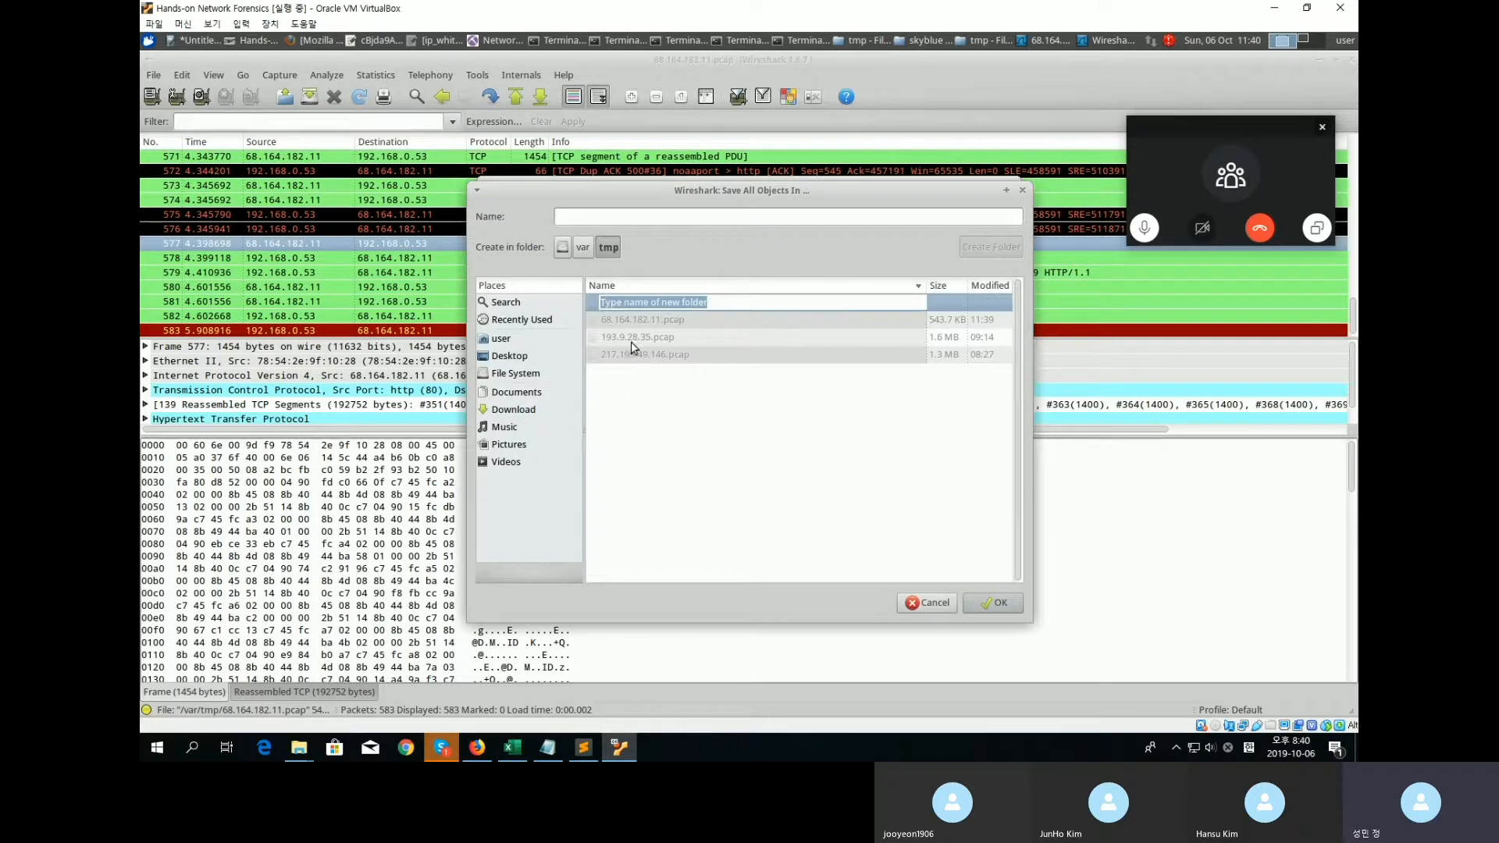
pyautogui.write('t')
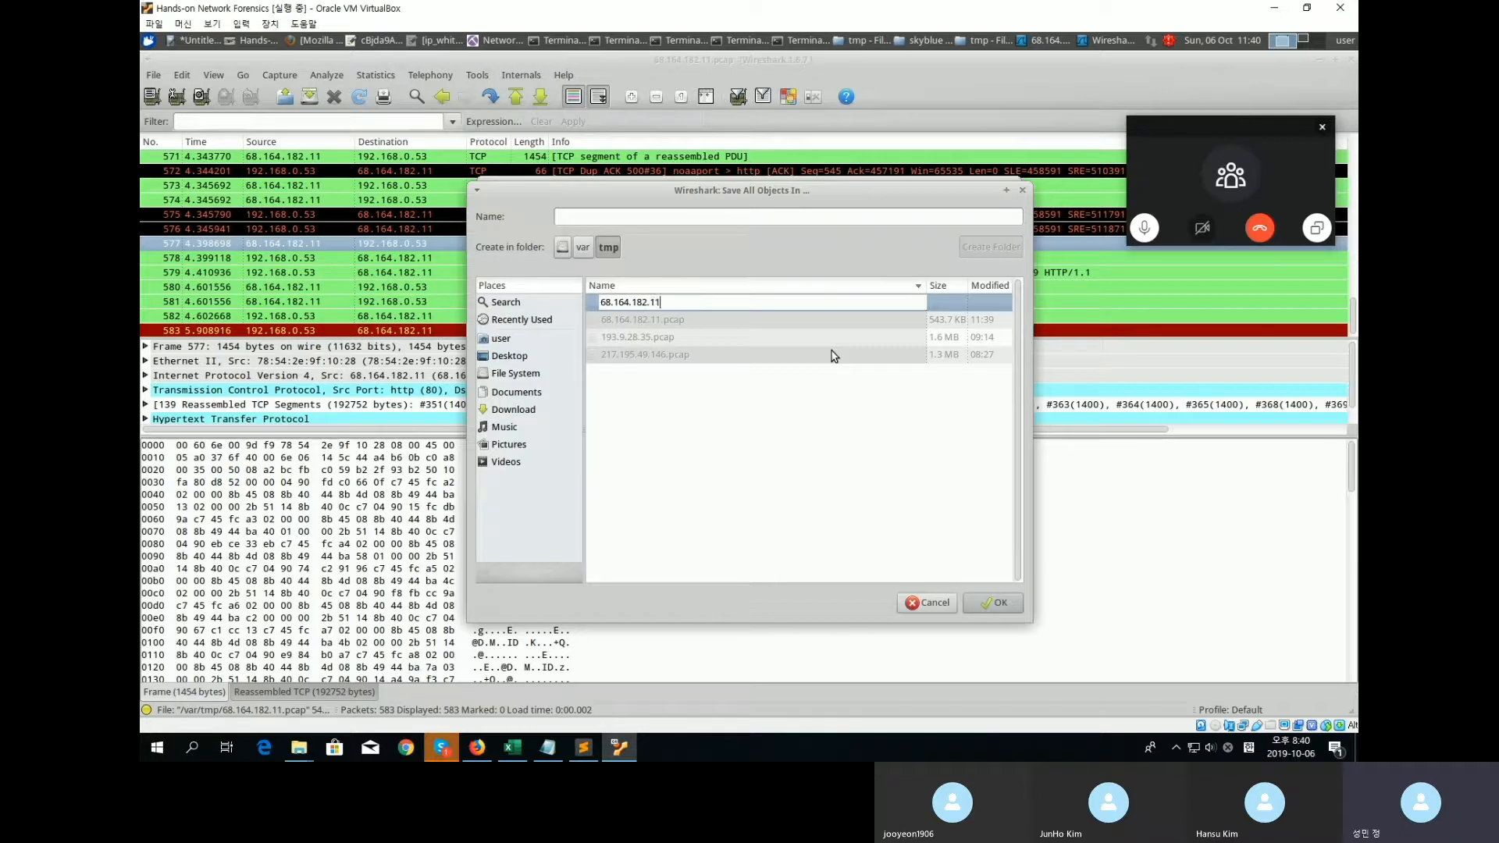
pyautogui.press('Return')
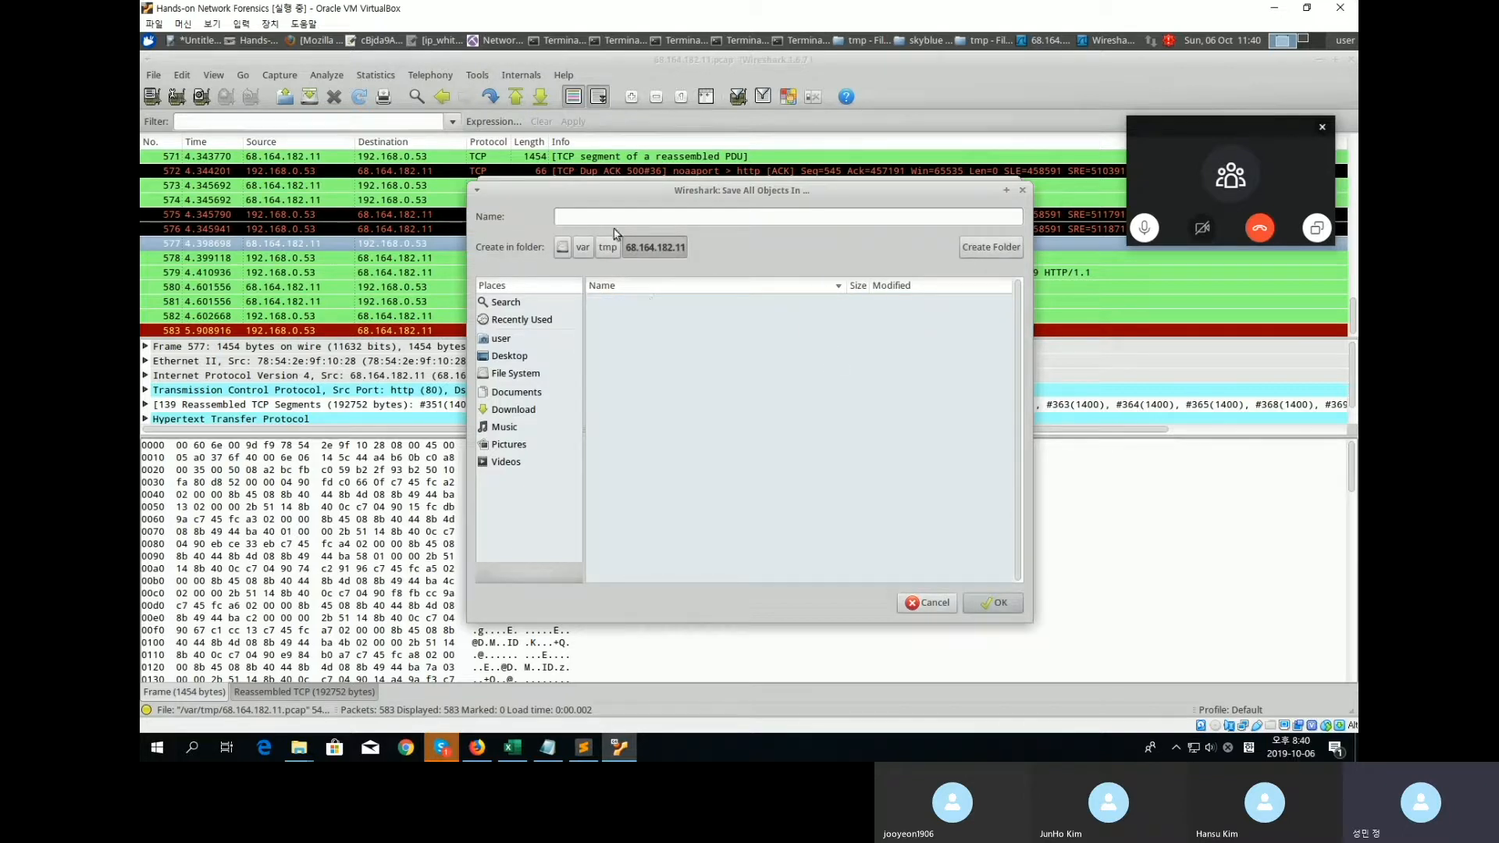
pyautogui.click(980, 600)
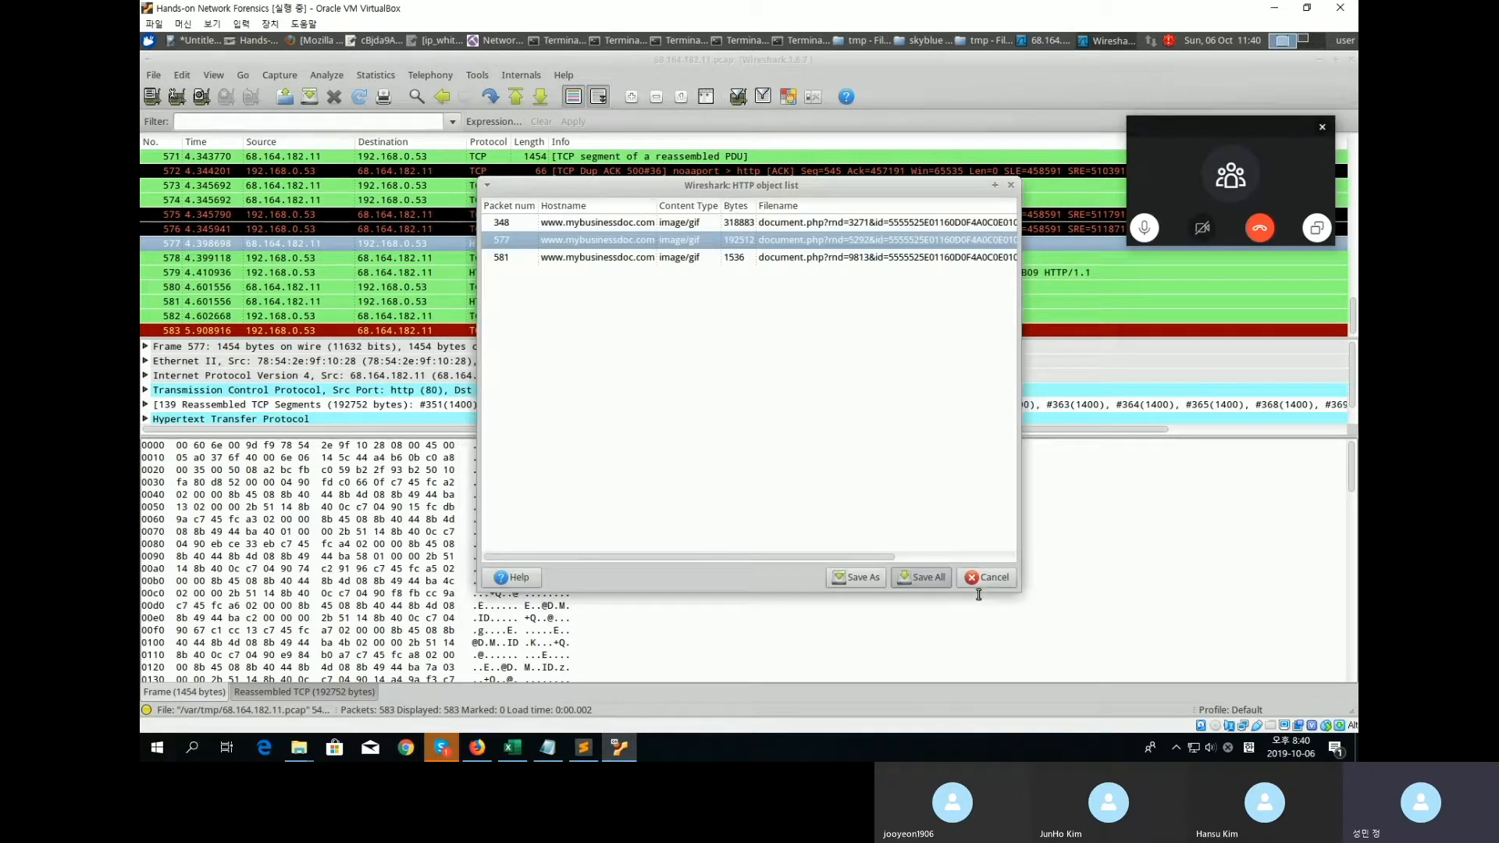
# Reopen the dialog for saving all objects and check the files stored in the aa folder.
pyautogui.click(547, 257)
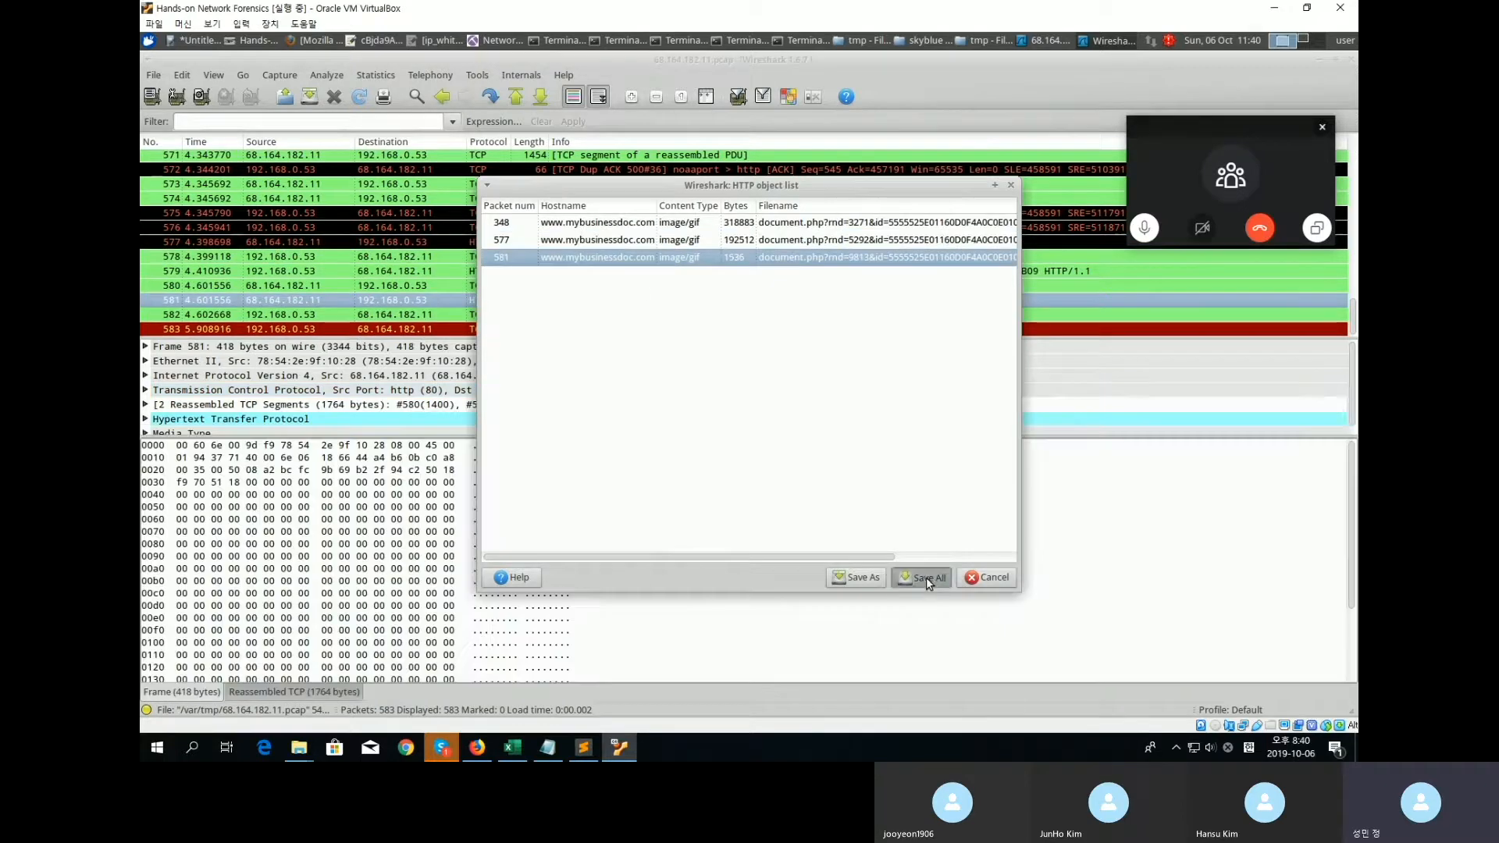
pyautogui.click(923, 578)
pyautogui.doubleClick(656, 302)
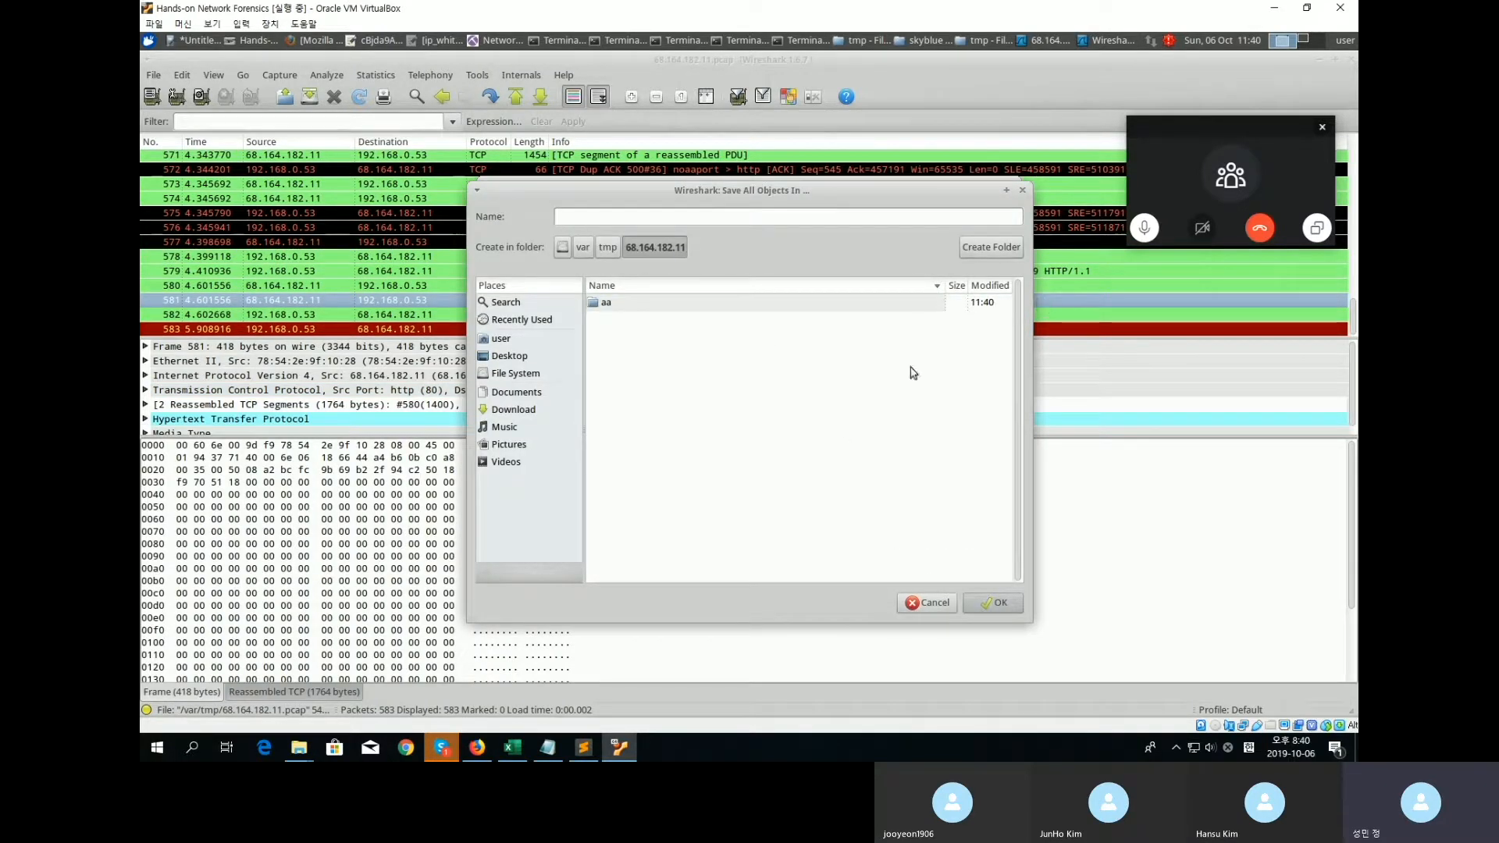
pyautogui.click(993, 598)
pyautogui.write('aa')
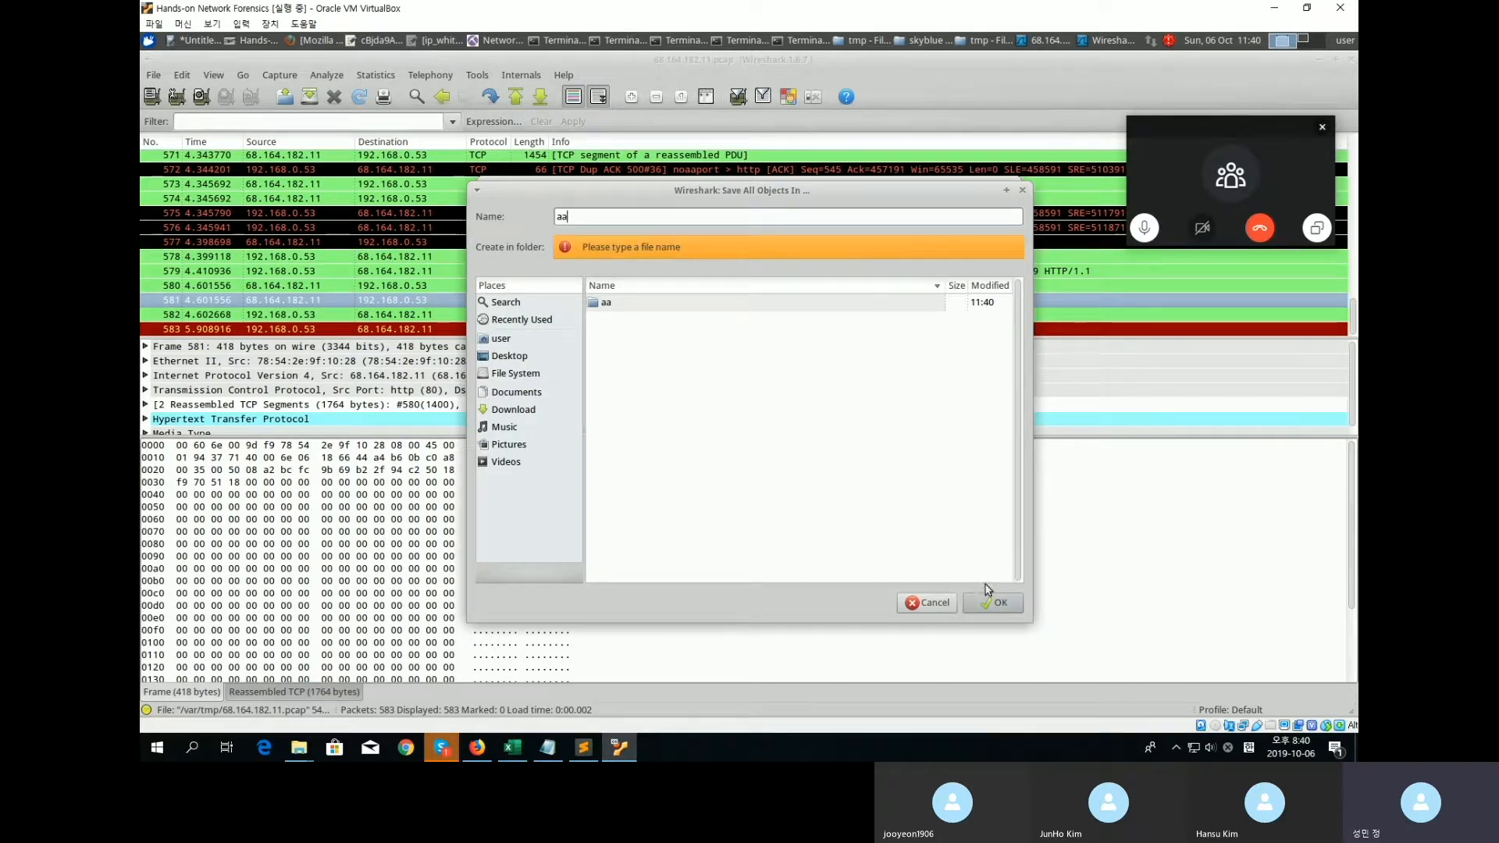
pyautogui.click(988, 599)
pyautogui.click(820, 451)
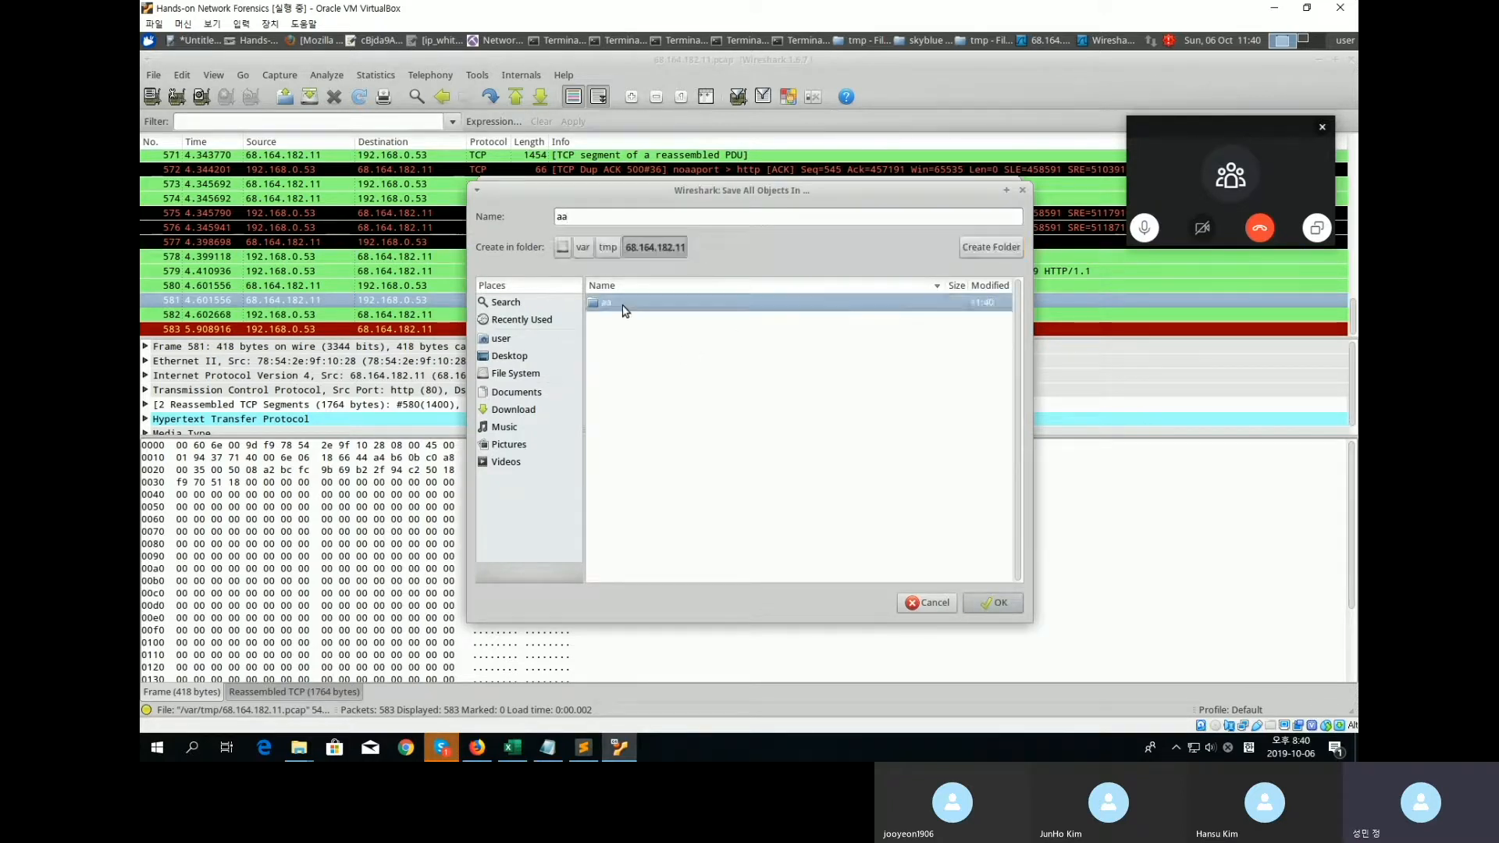
pyautogui.rightClick(734, 307)
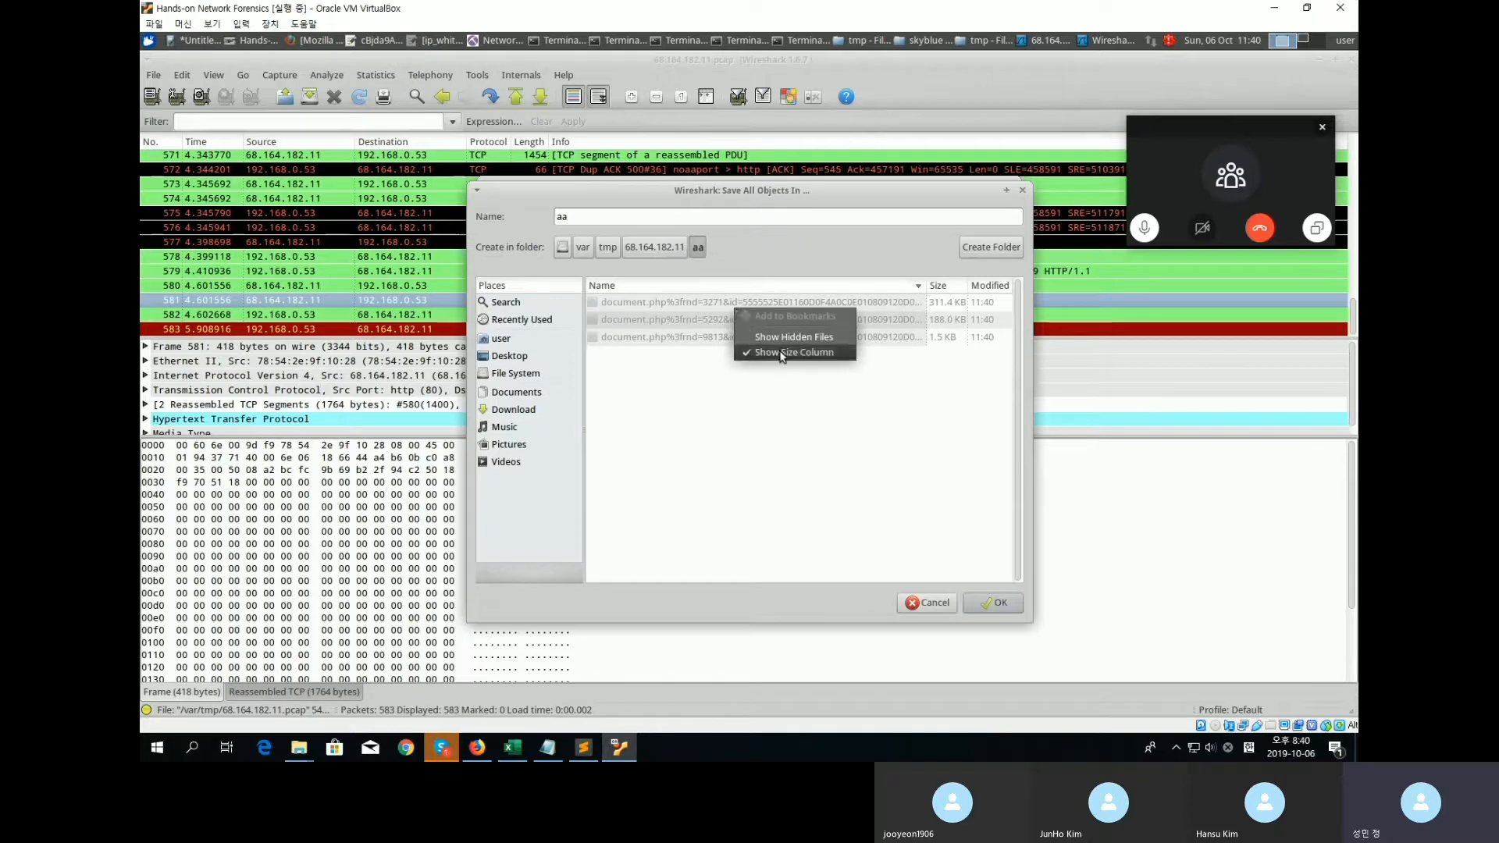
pyautogui.click(760, 531)
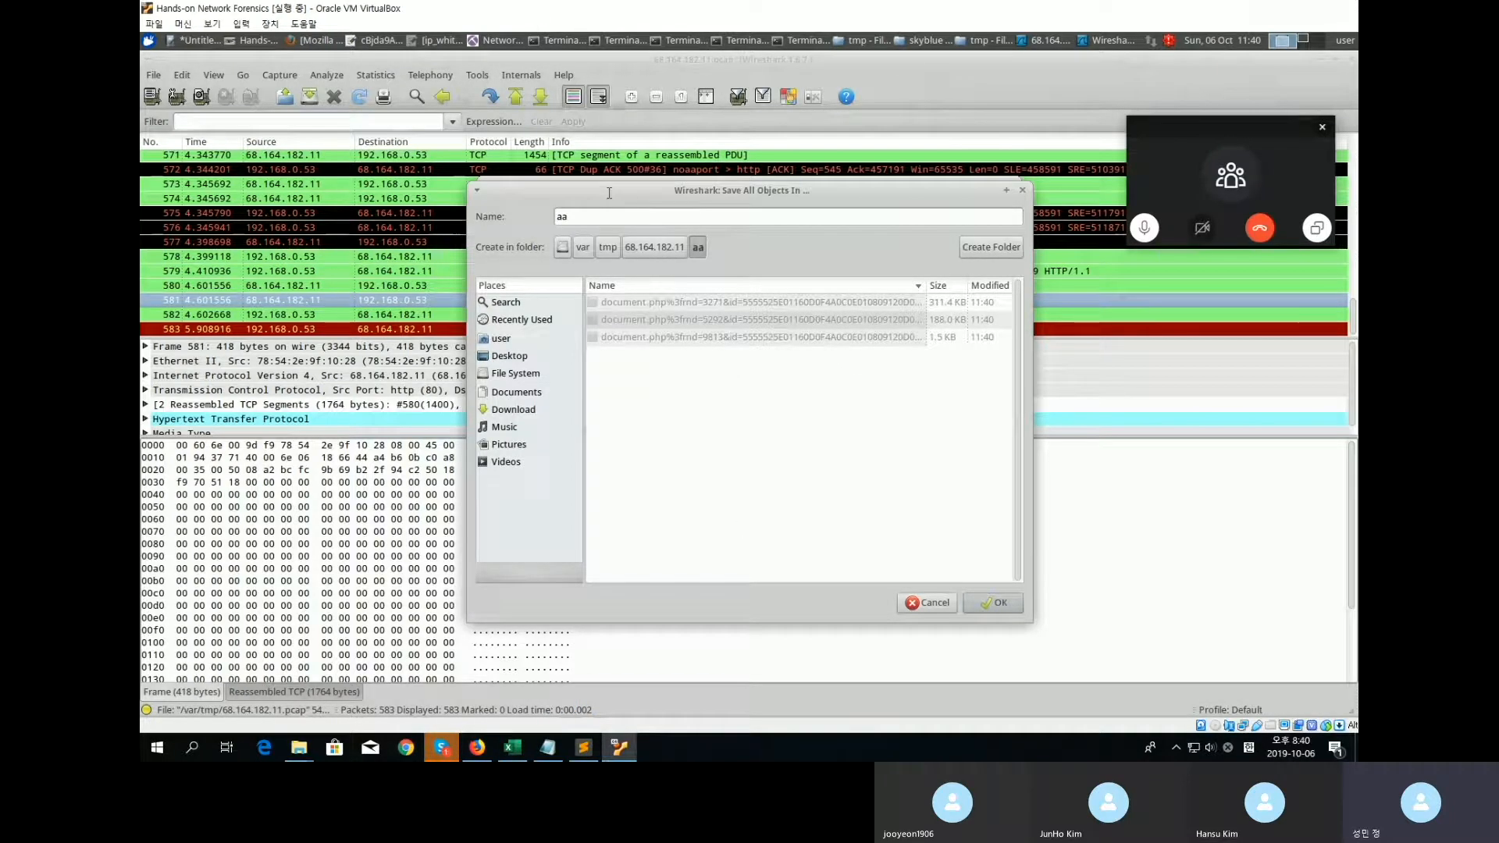
# Switch to the File Manager, open /var/tmp/68.164.182.11/aa and select the first exported document.php file.
pyautogui.hotkey('ctrl', 'f')
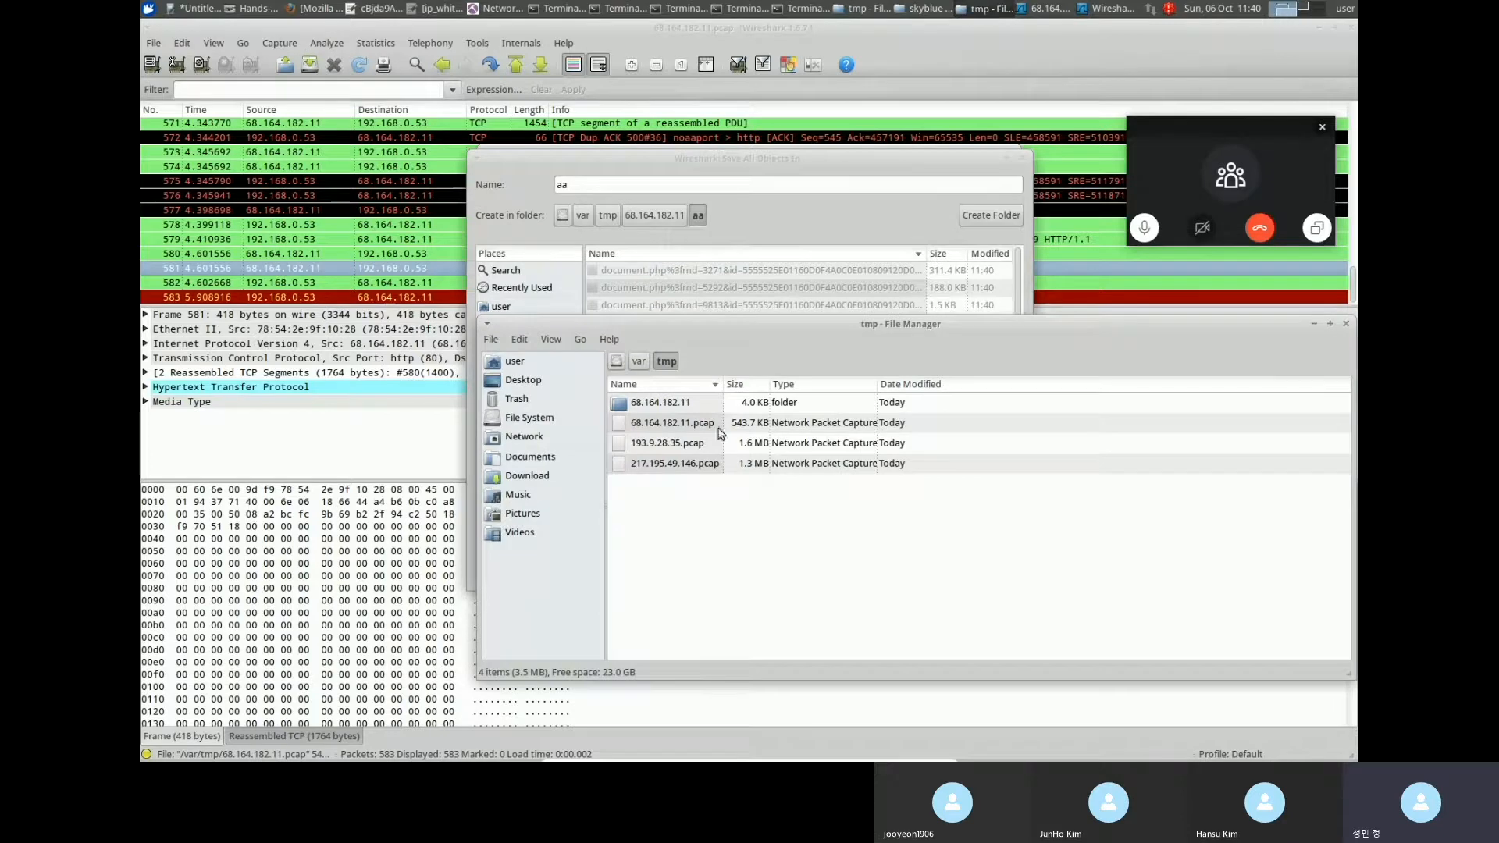
pyautogui.click(665, 404)
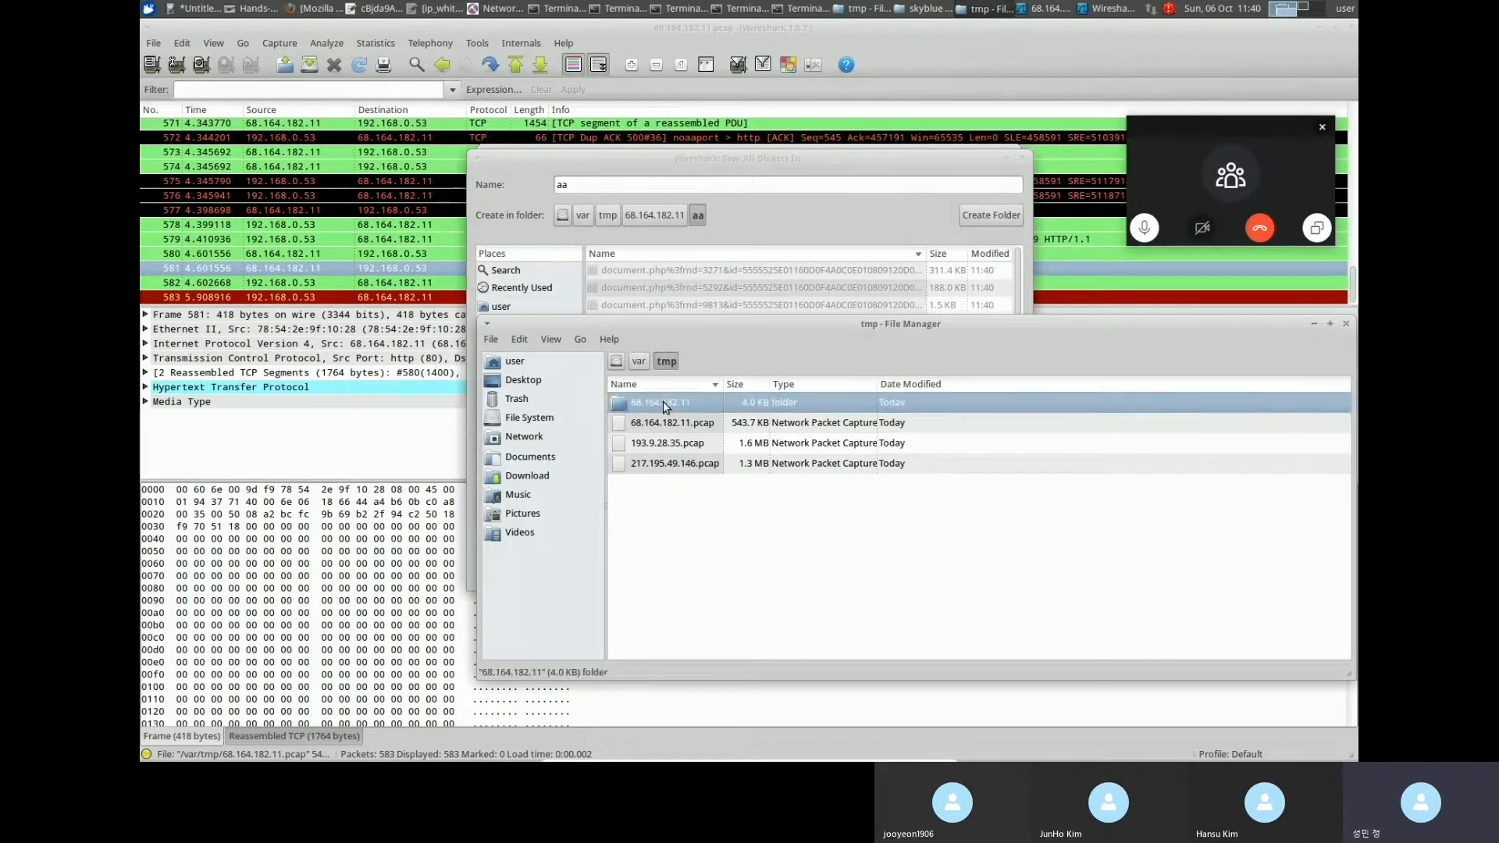
pyautogui.doubleClick(664, 403)
pyautogui.doubleClick(661, 403)
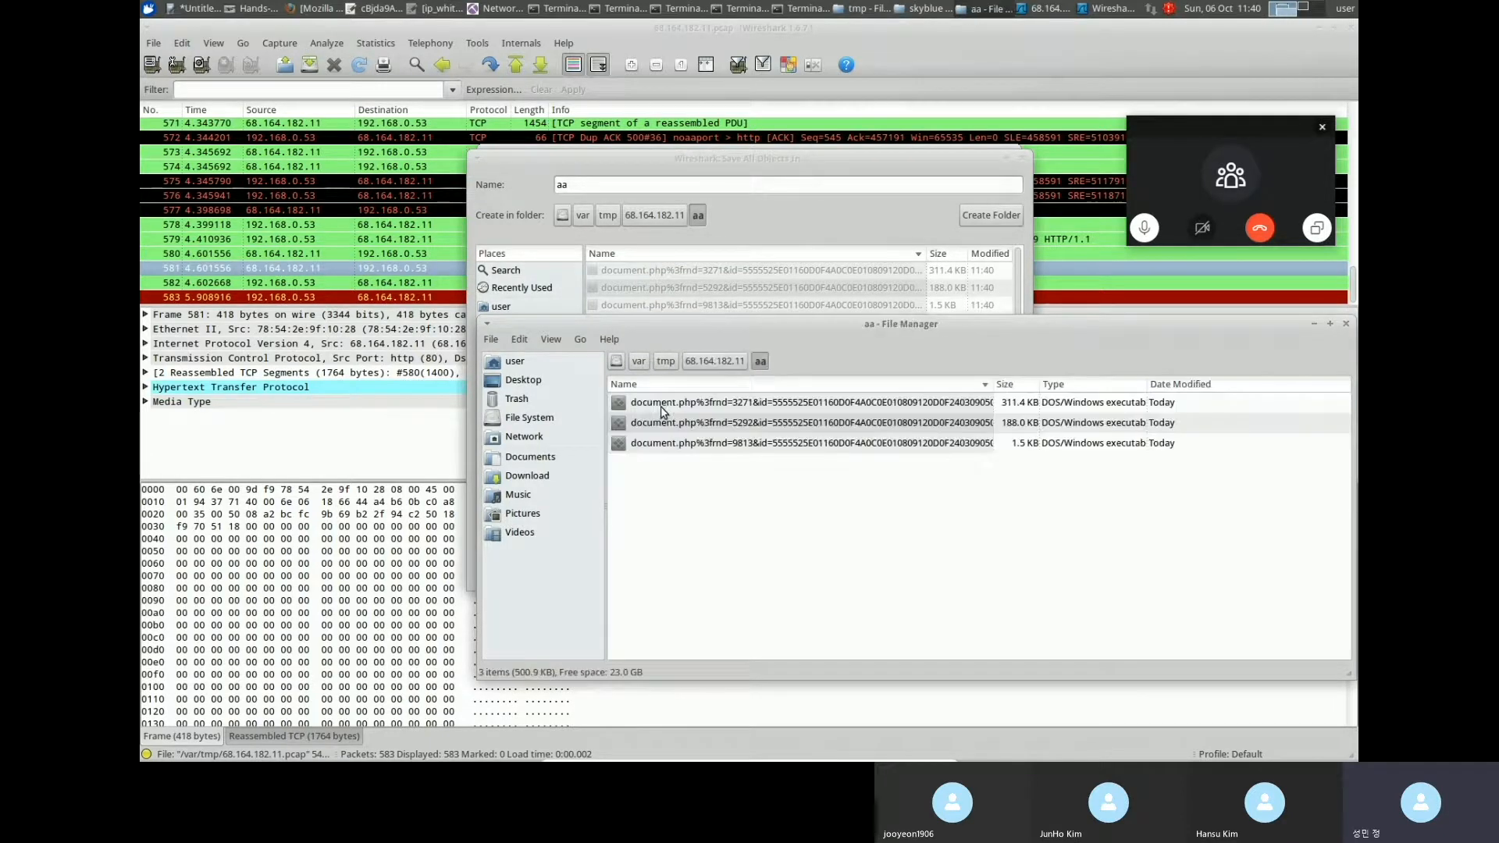
pyautogui.click(891, 409)
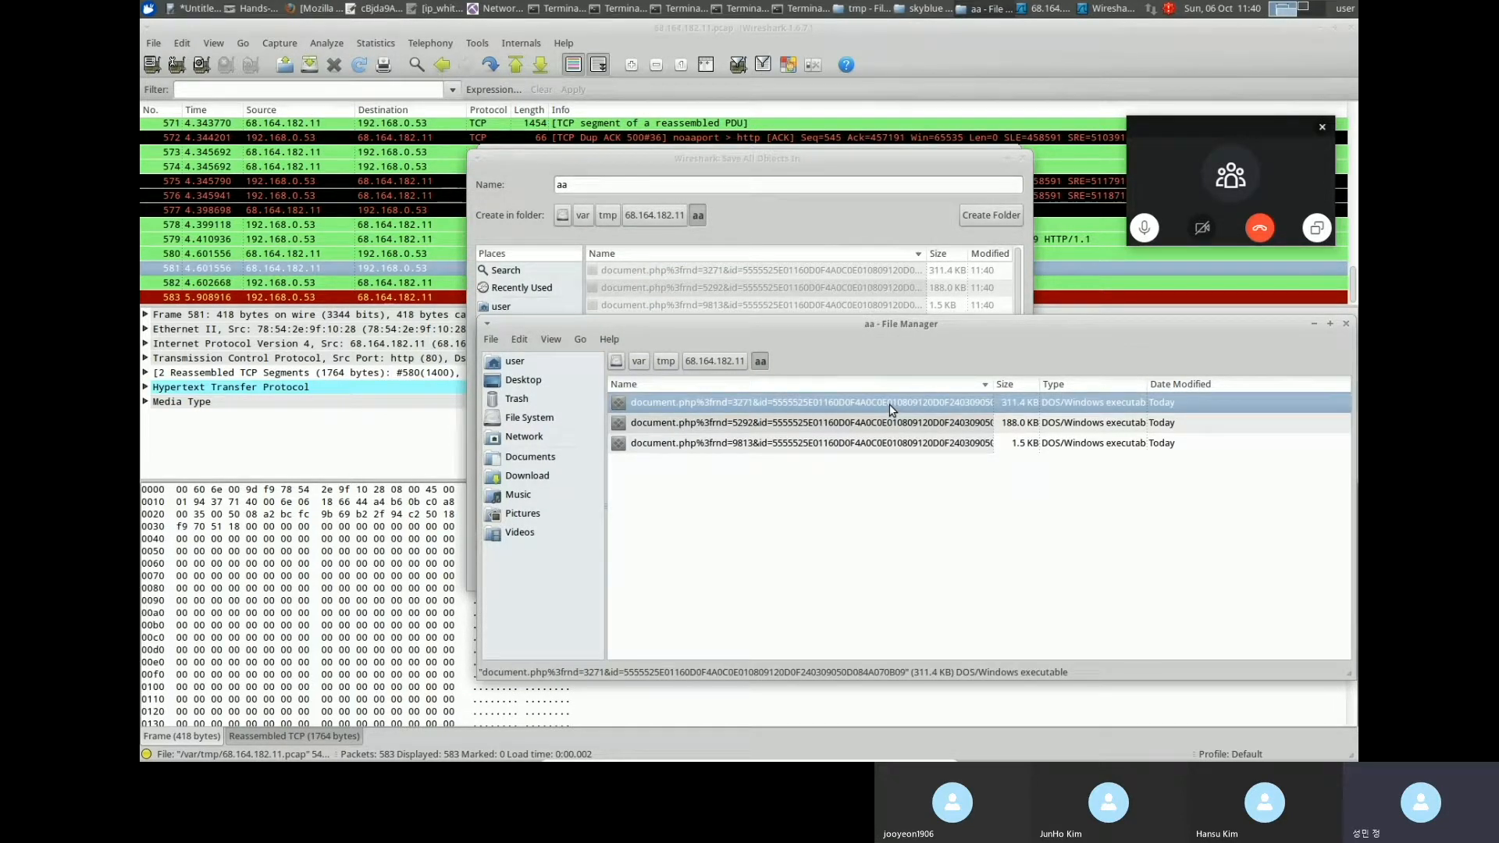
pyautogui.rightClick(892, 408)
pyautogui.click(1208, 495)
# Move the leftover Save All Objects dialog aside and close it without saving again.
pyautogui.click(848, 244)
pyautogui.moveTo(848, 244); pyautogui.dragTo(651, 250)
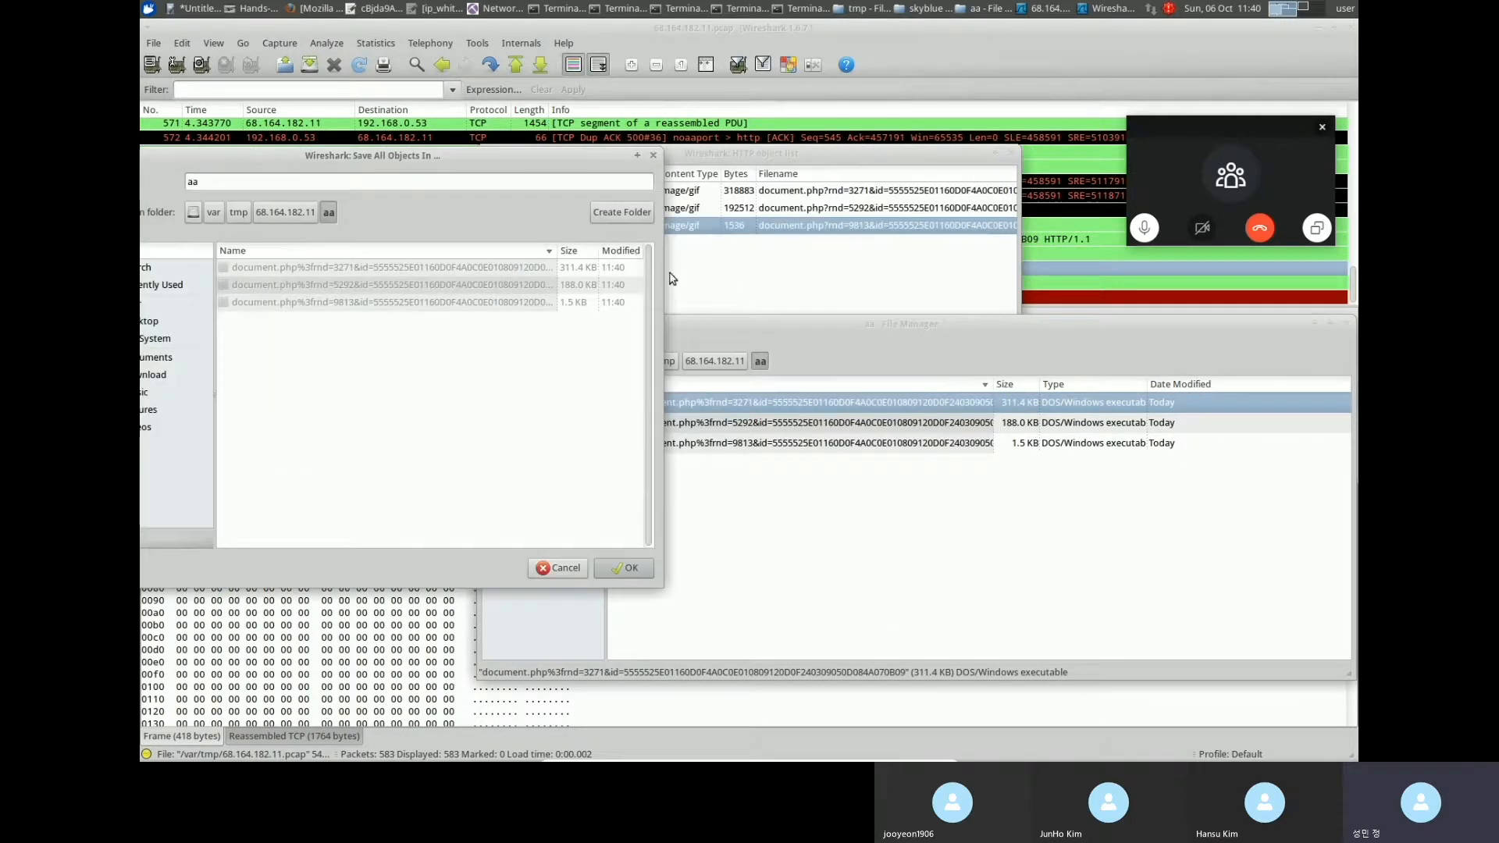
pyautogui.click(673, 279)
pyautogui.click(654, 156)
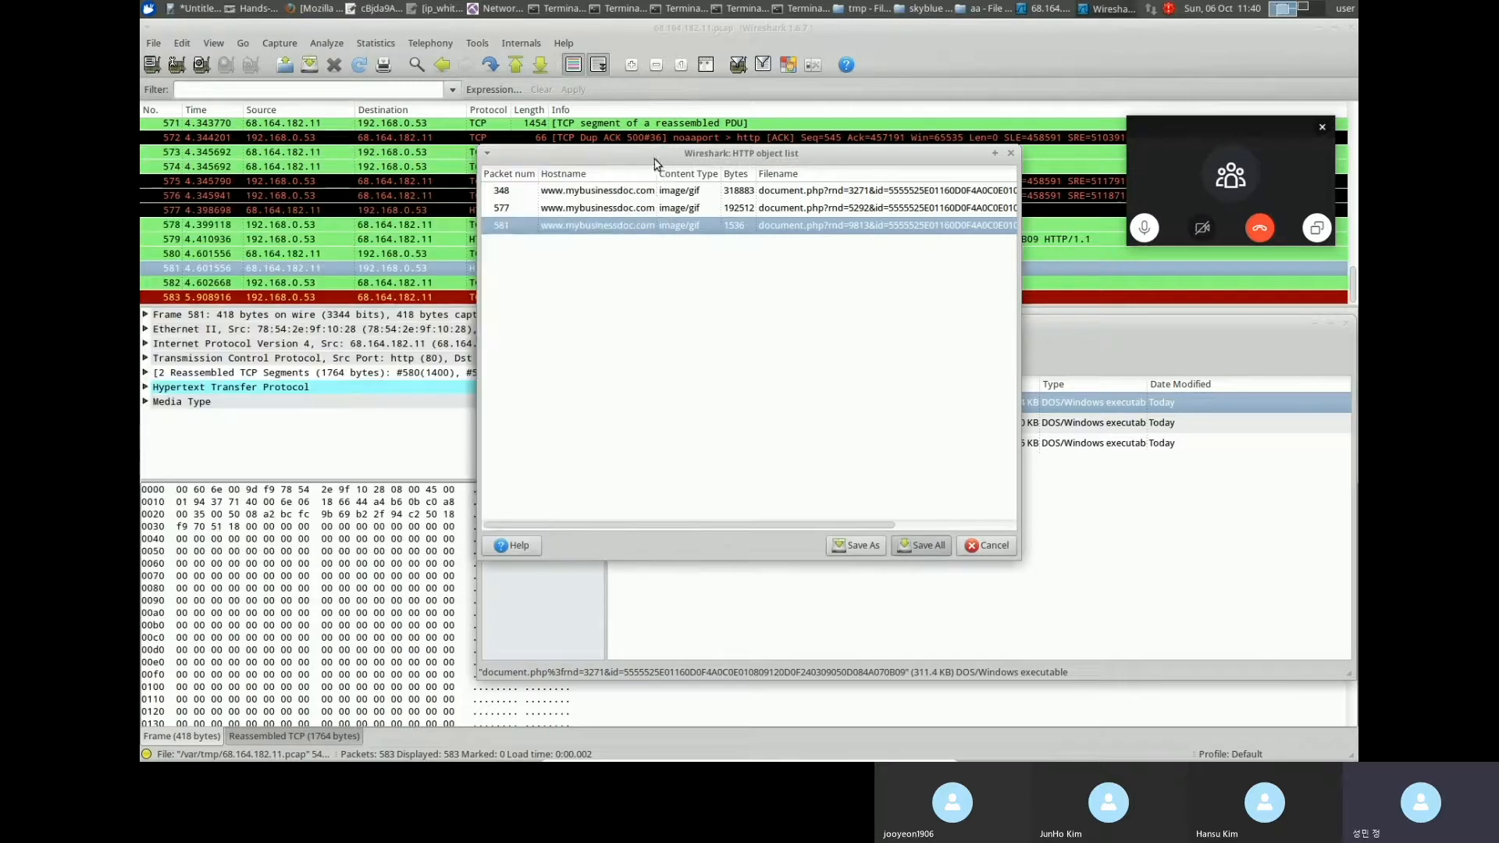
# Widen the Type column of the aa folder and check the file types of the exported document.php files.
pyautogui.click(1130, 383)
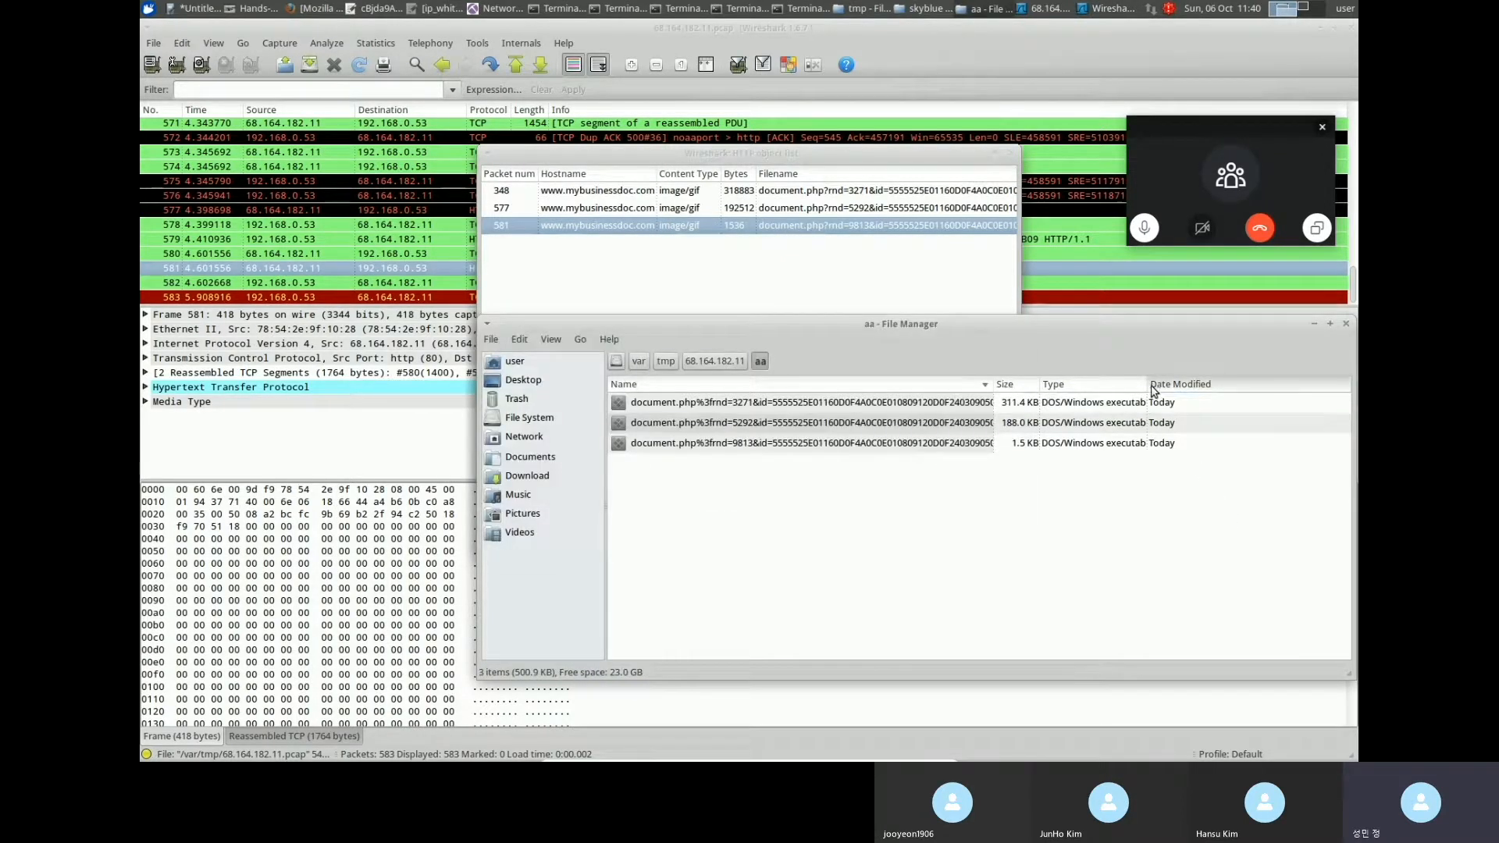
pyautogui.moveTo(1147, 386); pyautogui.dragTo(1286, 386)
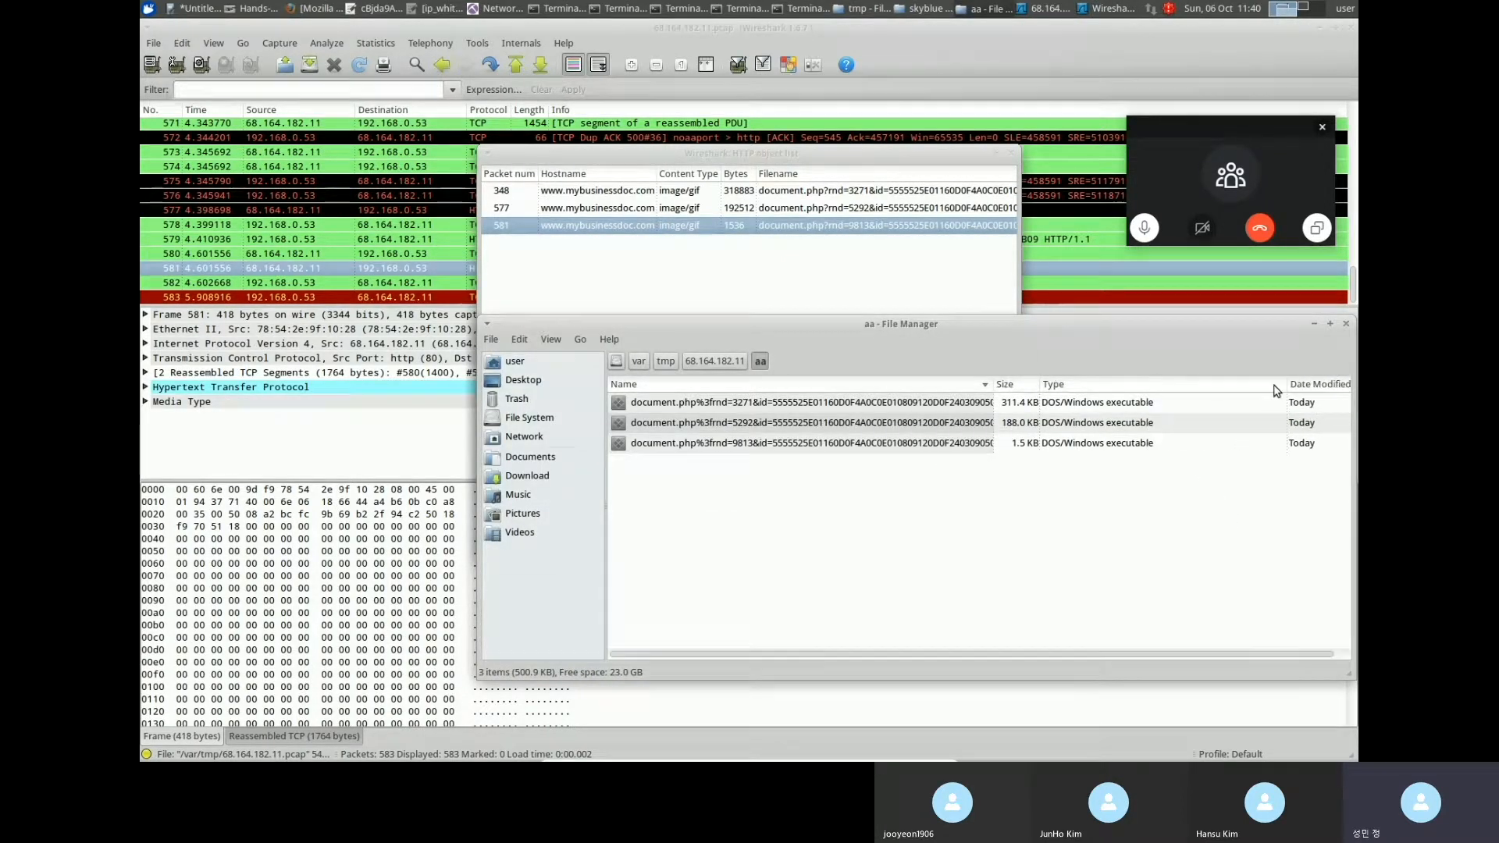
pyautogui.click(842, 444)
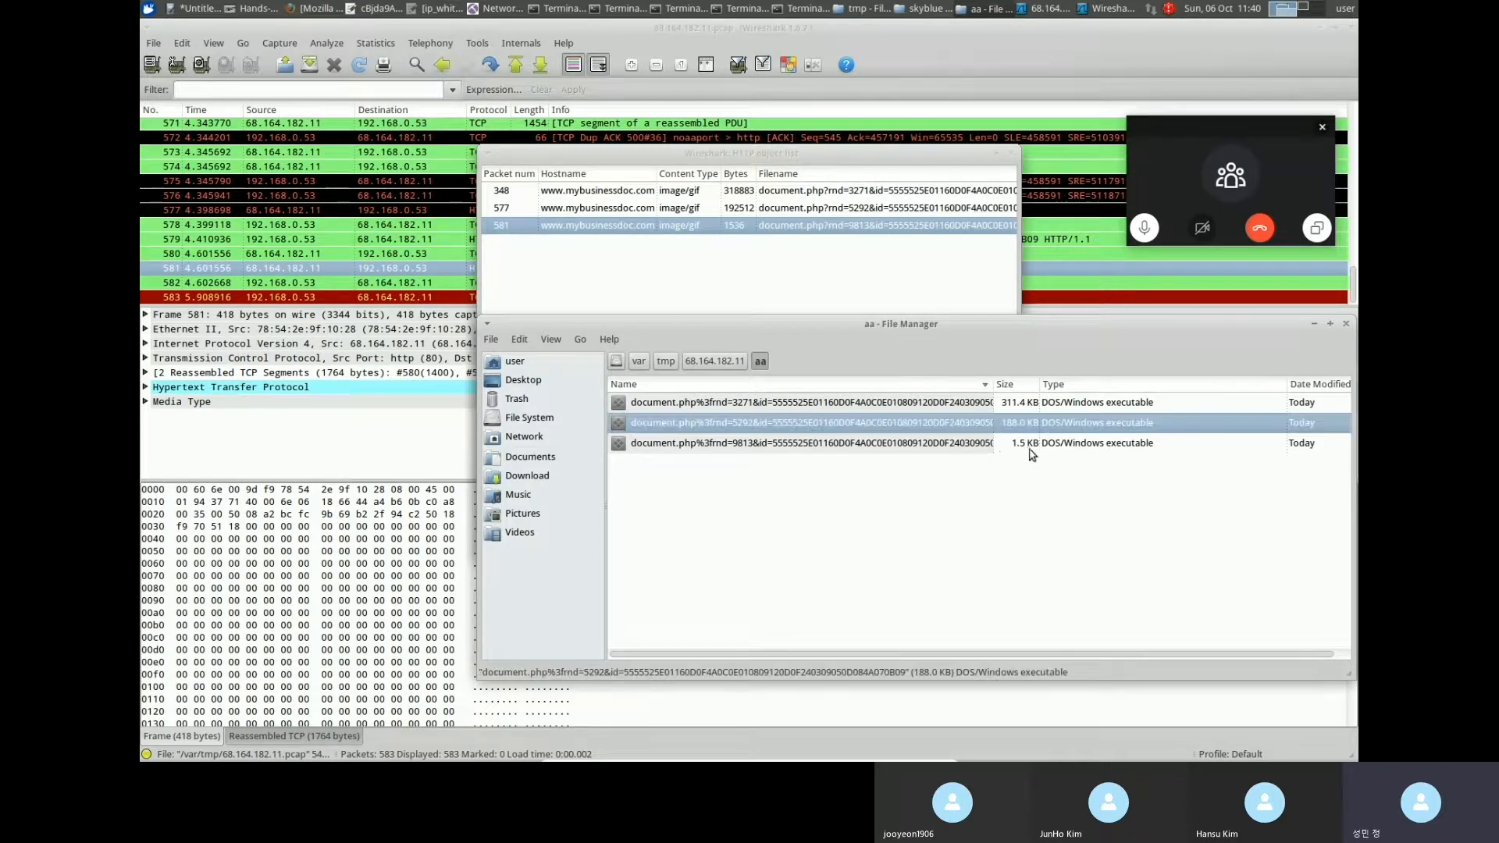
pyautogui.click(834, 482)
pyautogui.click(755, 421)
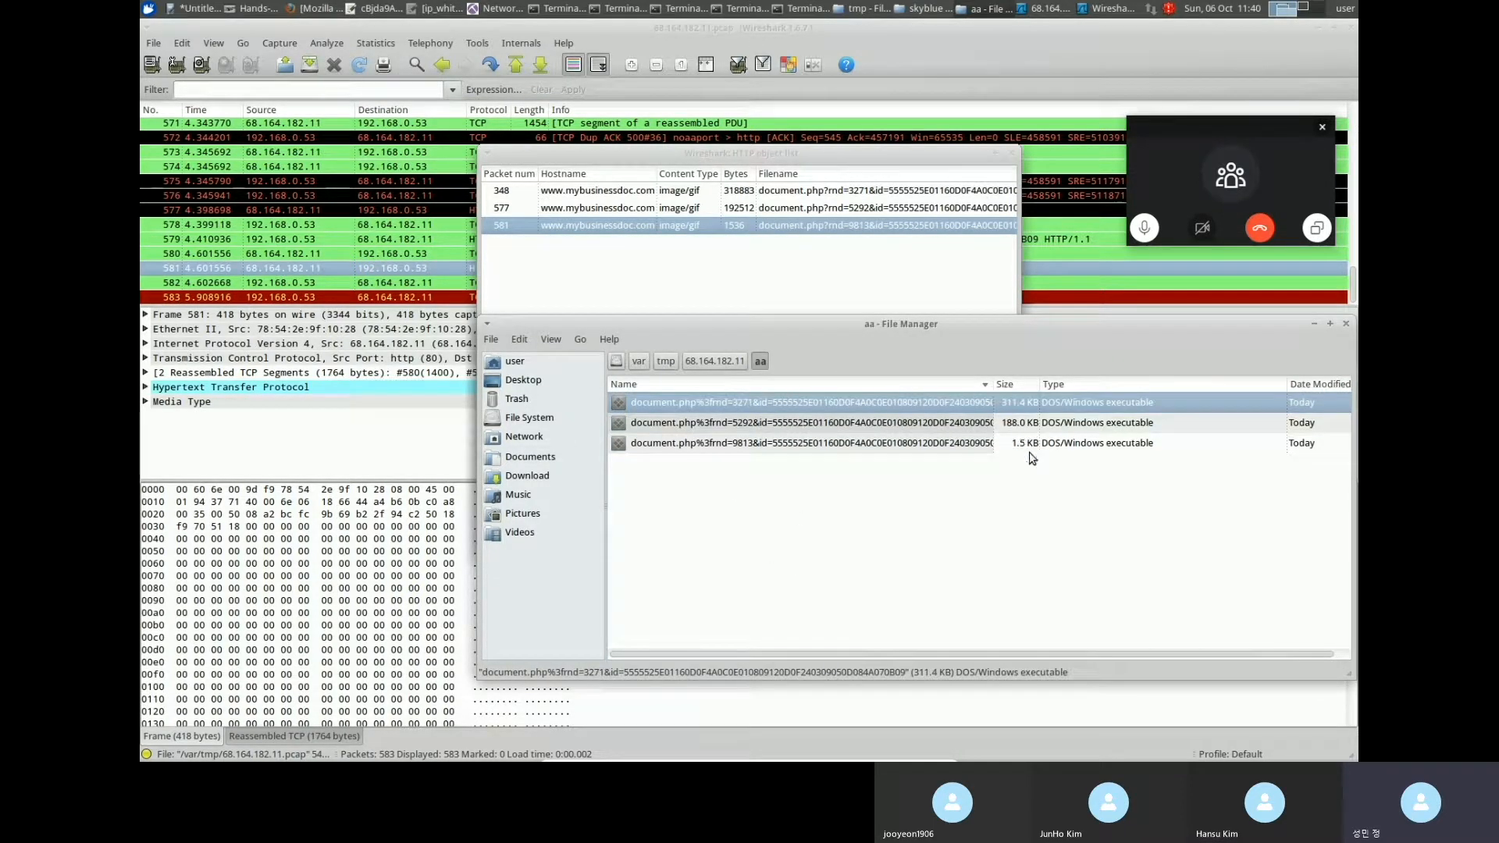
# Open a terminal in the aa folder and identify the type of every exported file with "file *".
pyautogui.rightClick(786, 501)
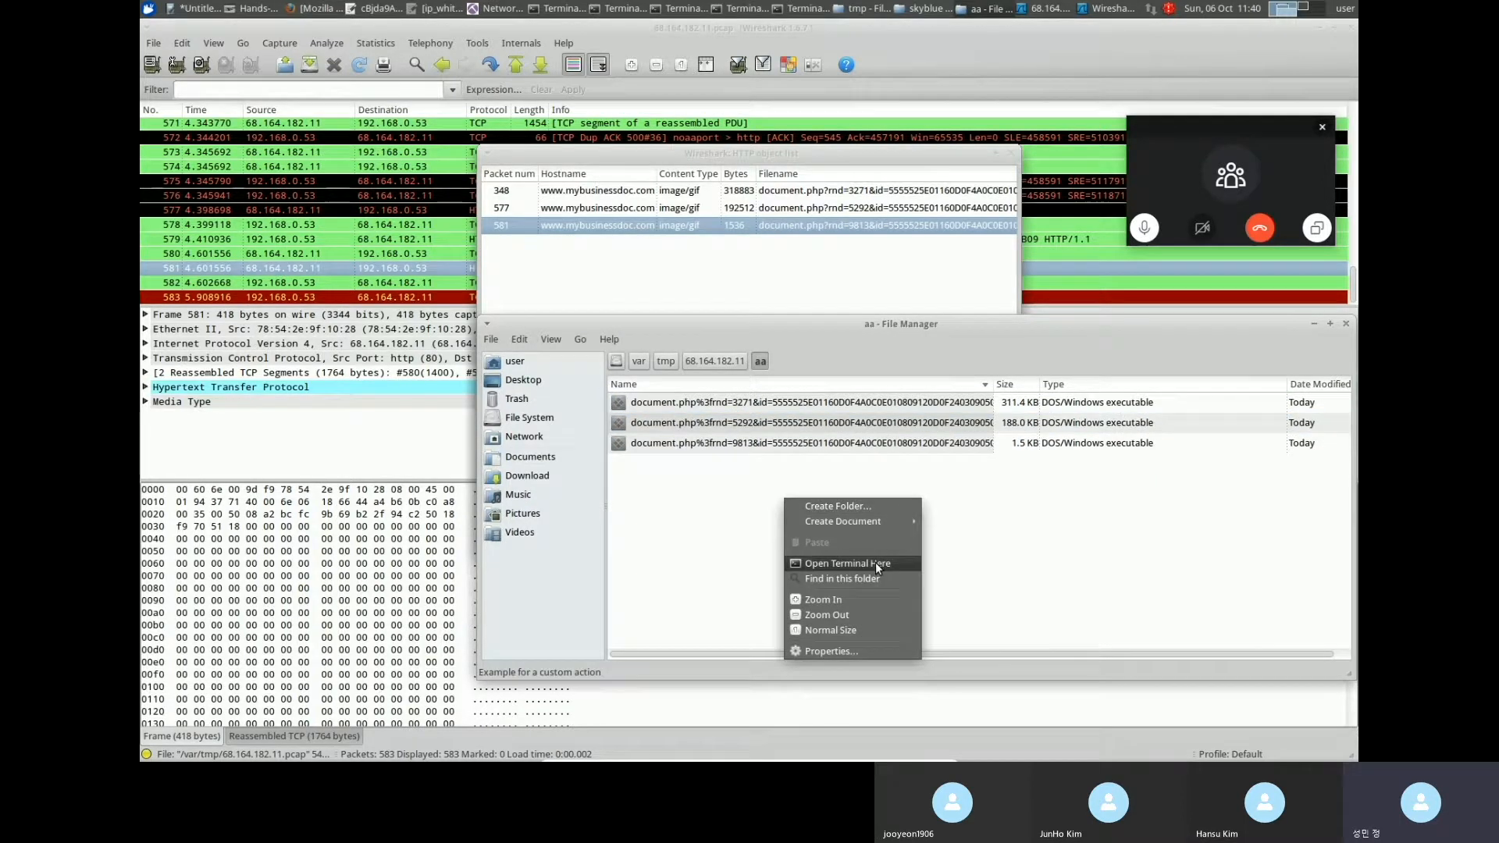
pyautogui.click(874, 563)
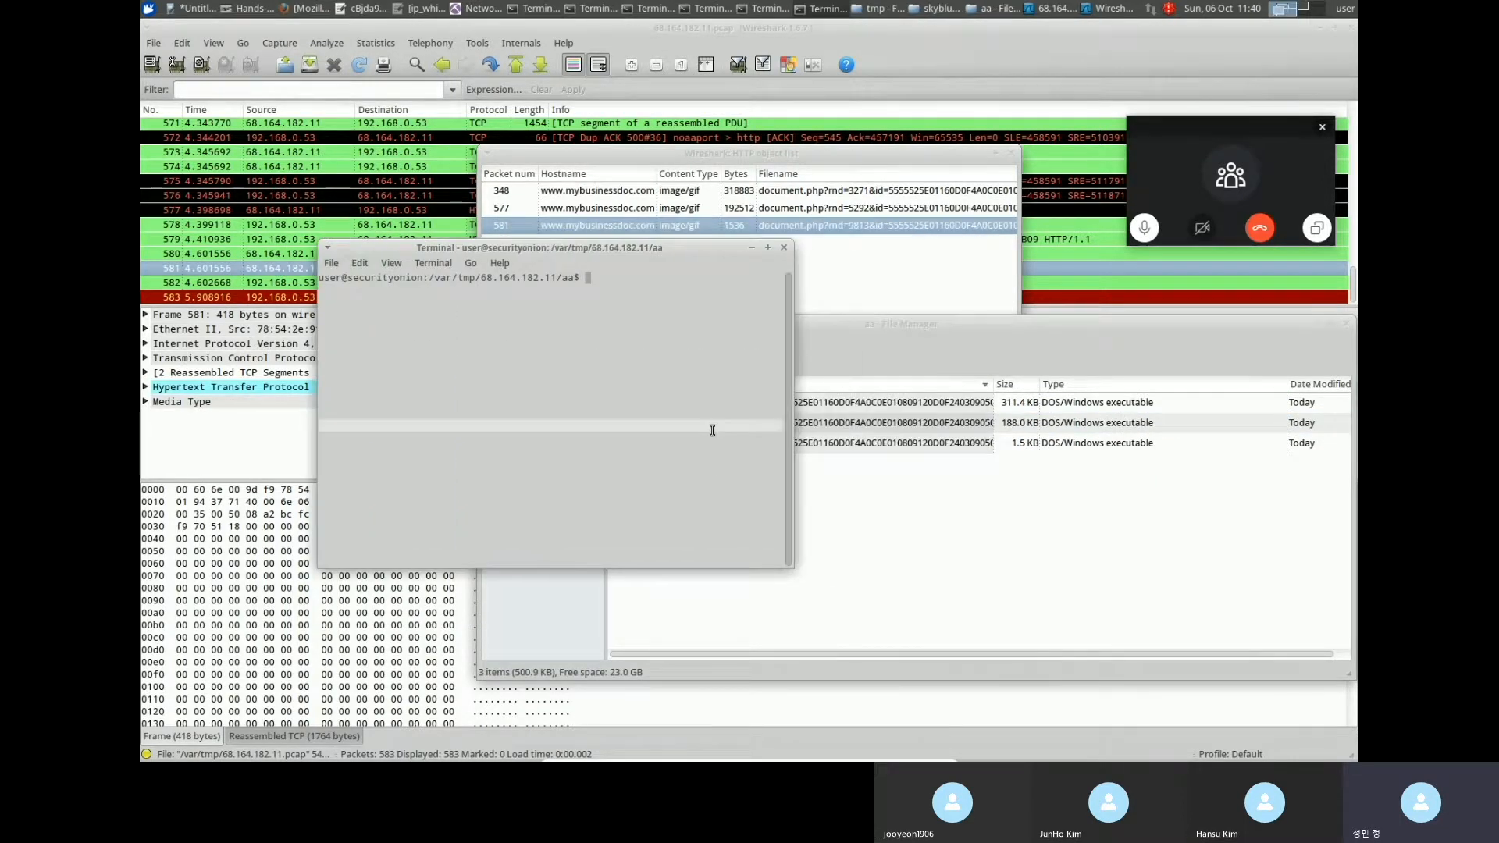
pyautogui.write('file d')
pyautogui.press('Tab')
pyautogui.press('BackSpace')
pyautogui.press('BackSpace')
pyautogui.press('BackSpace')
pyautogui.write('*')
pyautogui.press('Return')
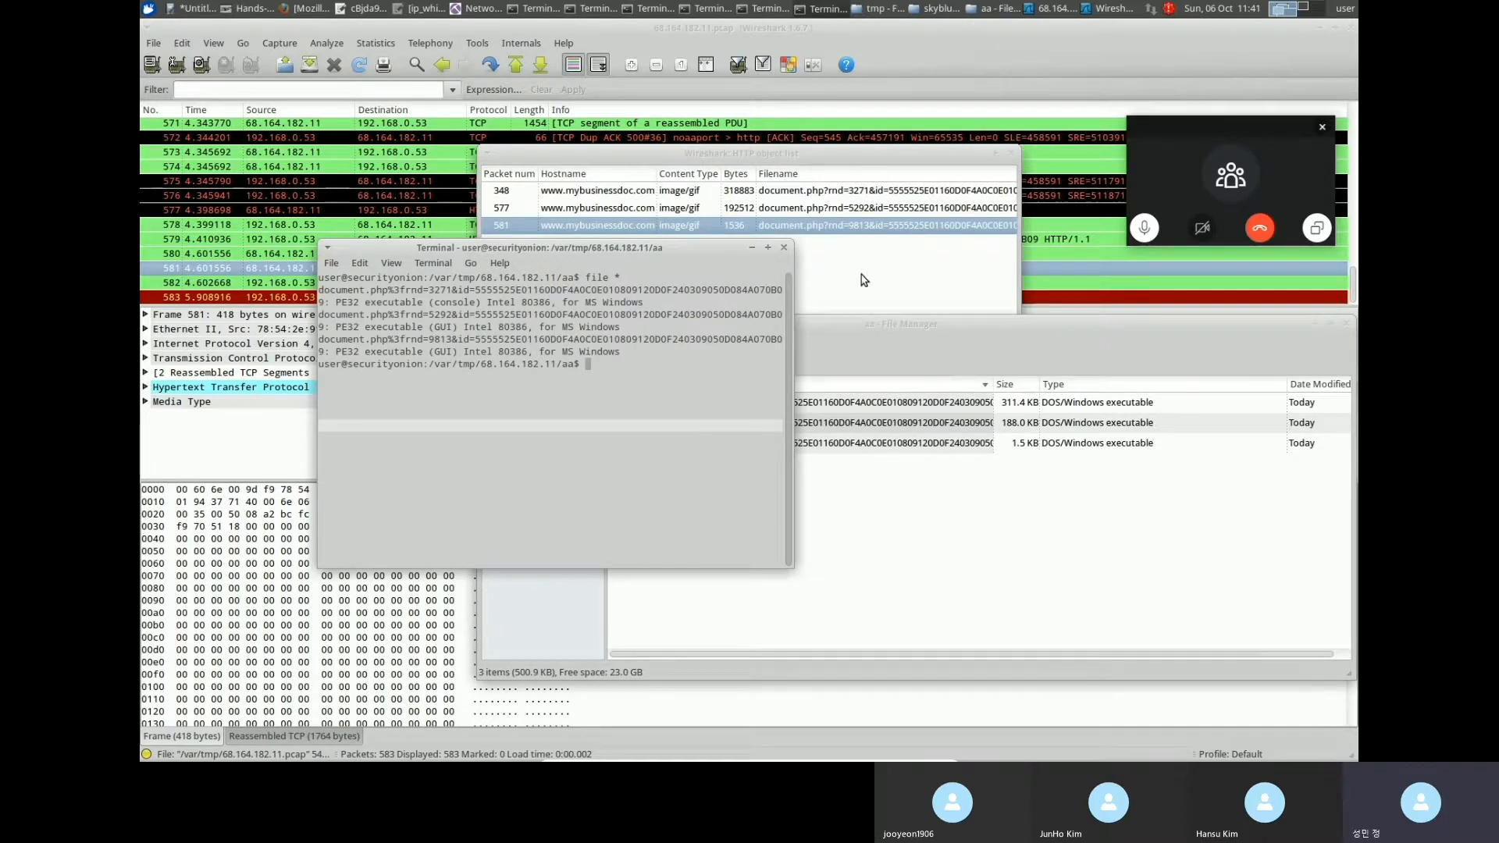
# Maximize the terminal, rerun "file *" and examine the type reported for the first document.php file.
pyautogui.click(769, 249)
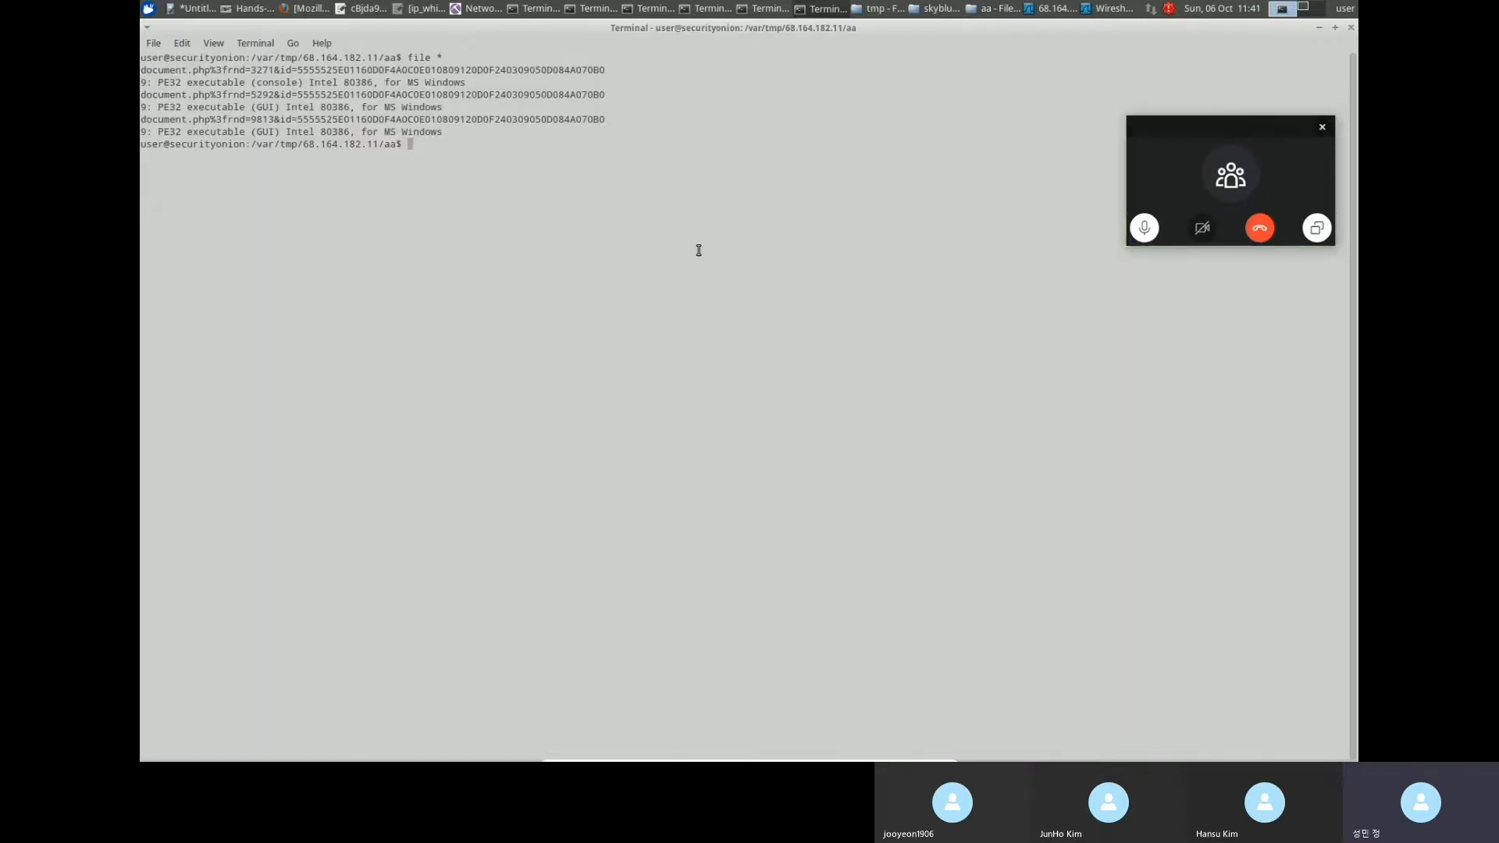
pyautogui.press('Up')
pyautogui.press('Return')
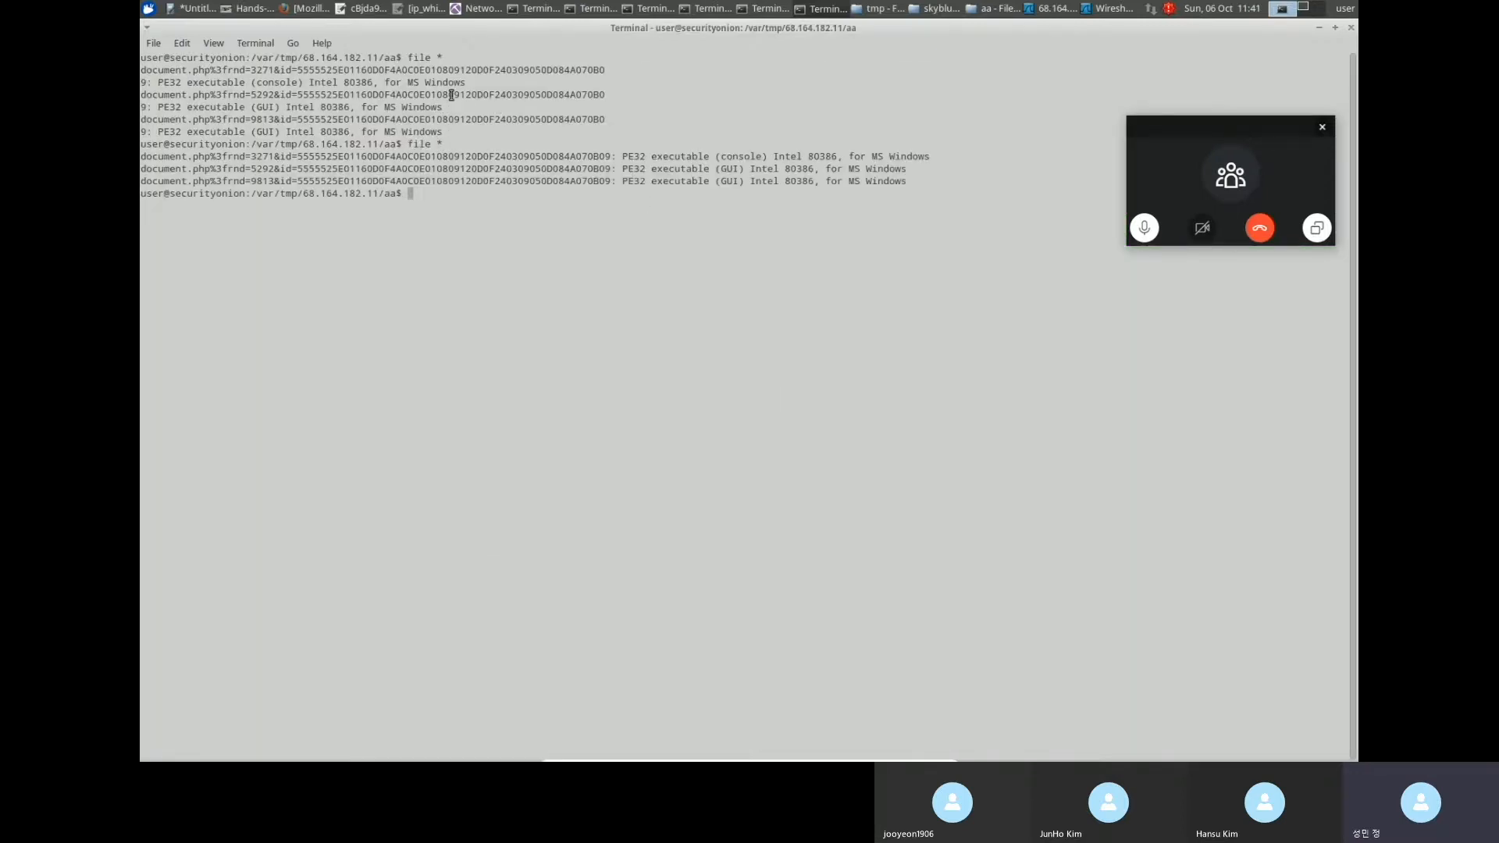
pyautogui.moveTo(623, 156); pyautogui.dragTo(834, 156)
pyautogui.click(866, 154)
# Calculate the MD5 hashes of all exported files with "md5sum *".
pyautogui.write('md5 s')
pyautogui.press('BackSpace')
pyautogui.press('BackSpace')
pyautogui.write('sum *')
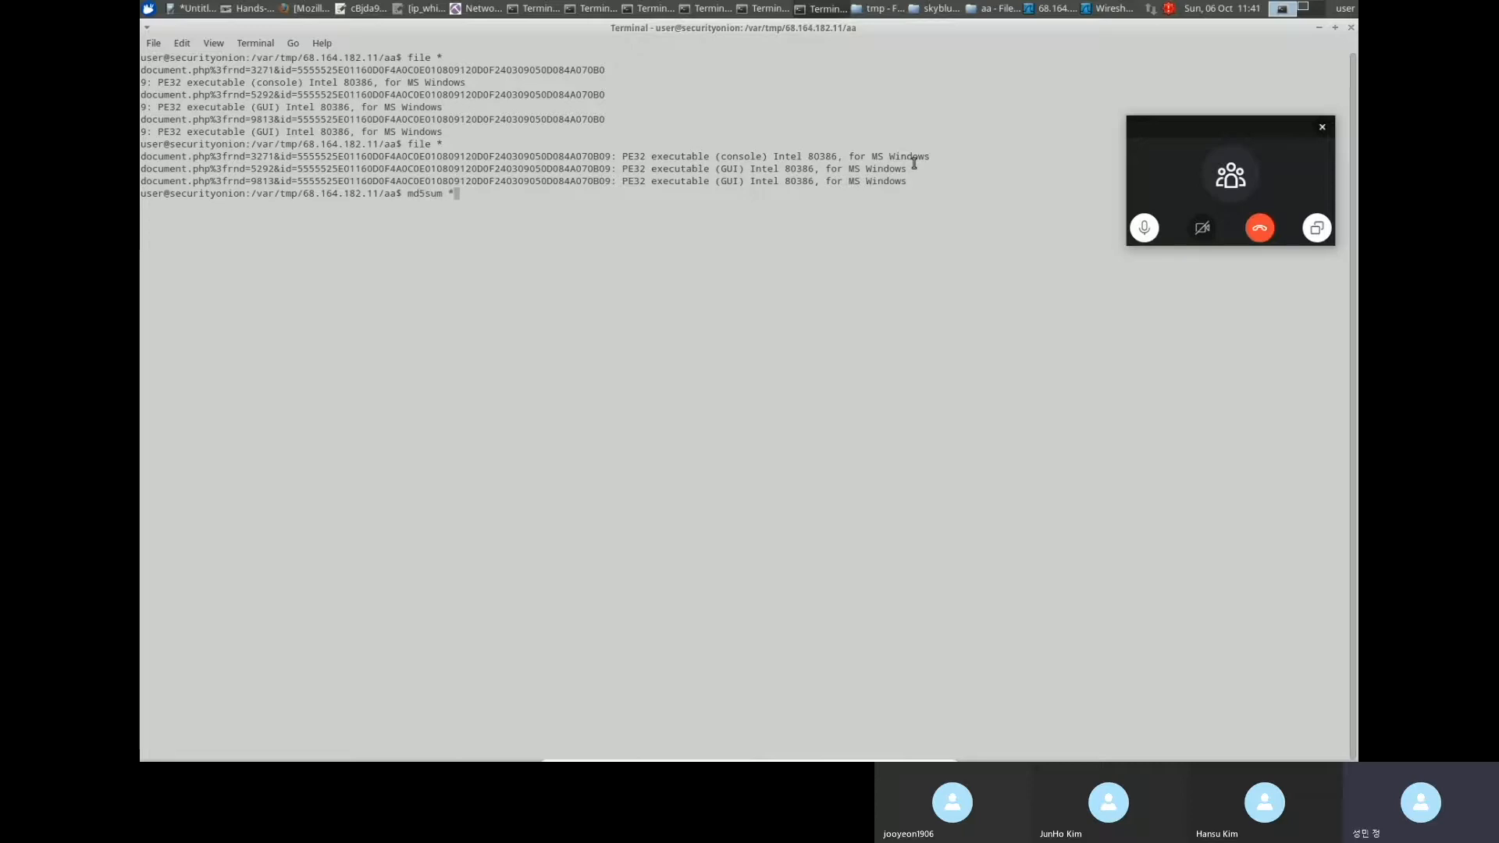
pyautogui.press('Return')
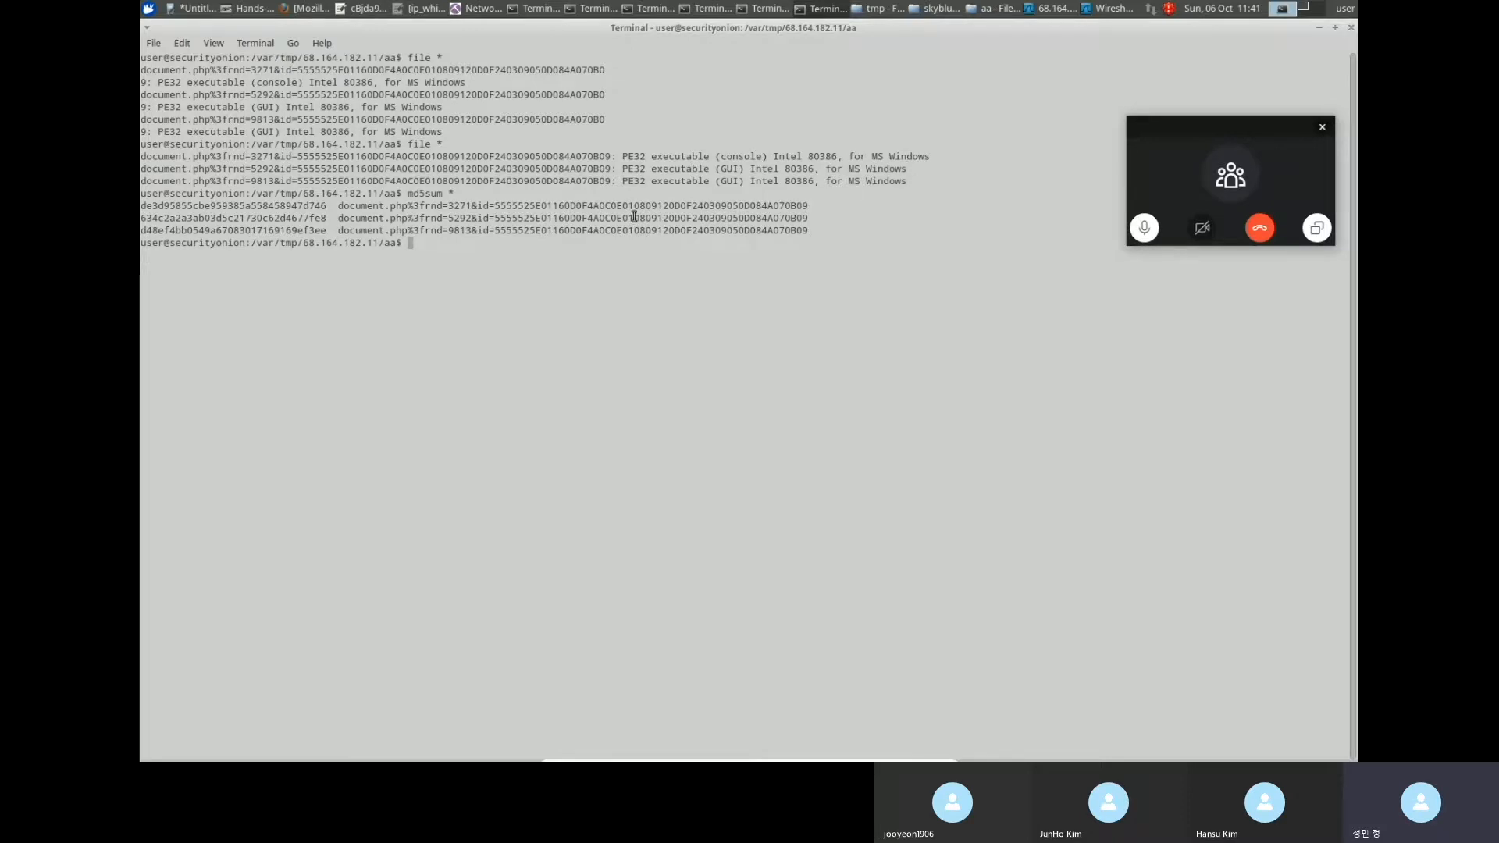
# Copy the MD5 hash of the document.php file with rnd=3271 from the terminal output.
pyautogui.hotkey('ctrl', 'c')
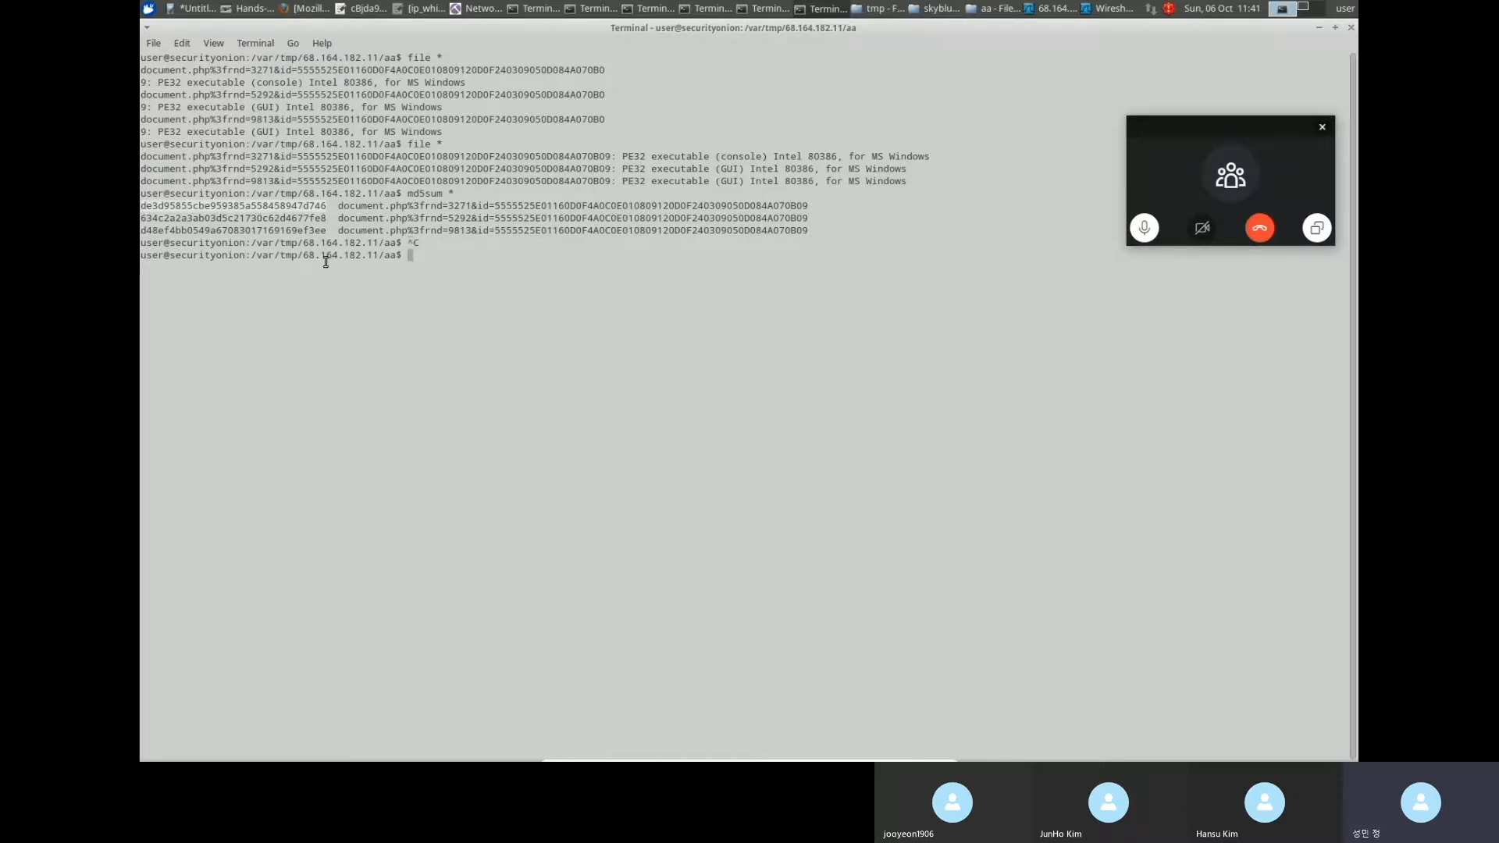
pyautogui.rightClick(266, 213)
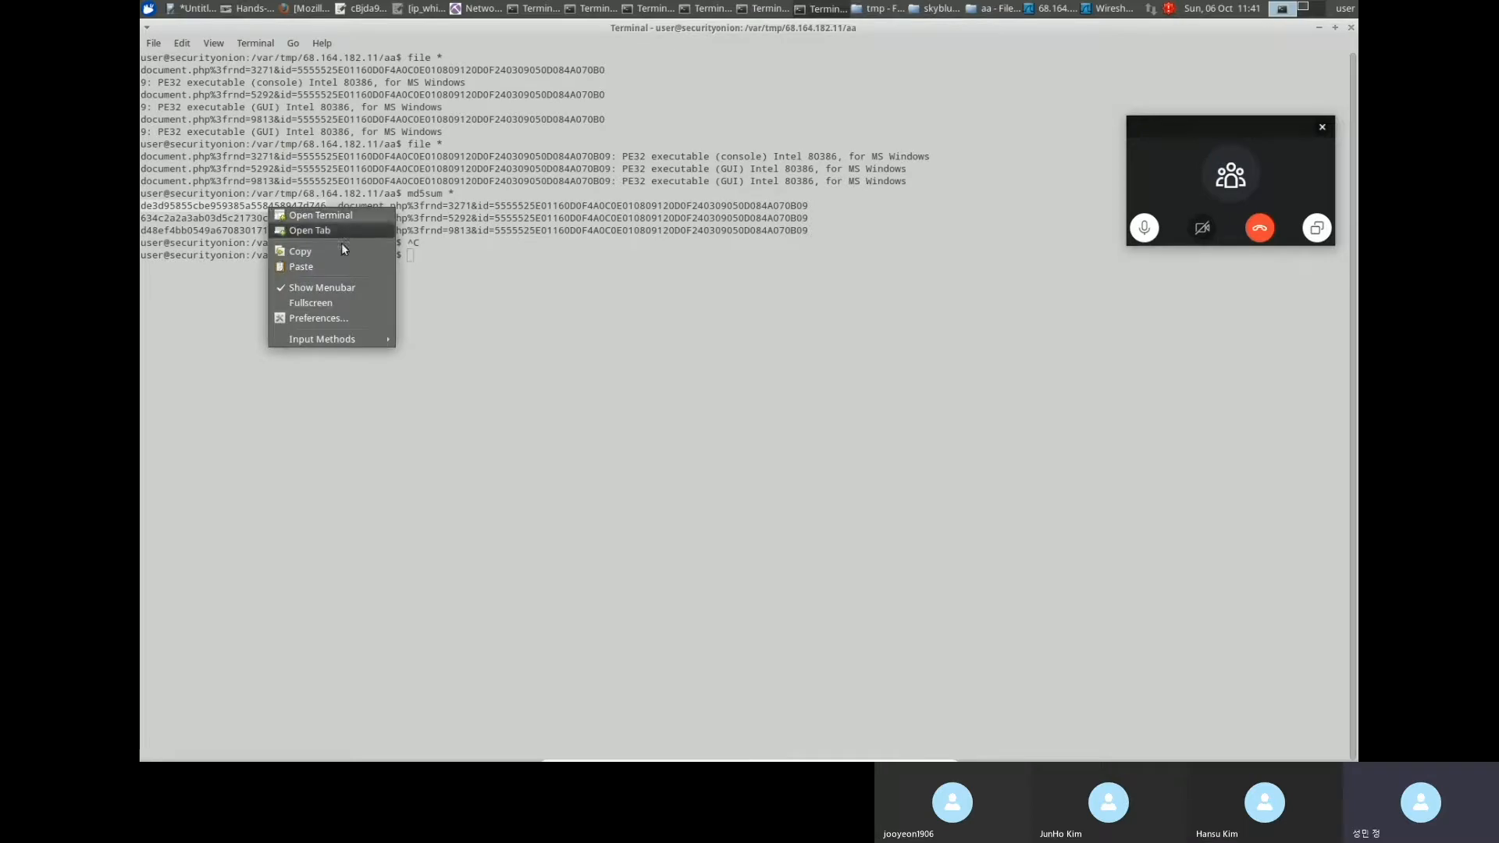
pyautogui.click(356, 253)
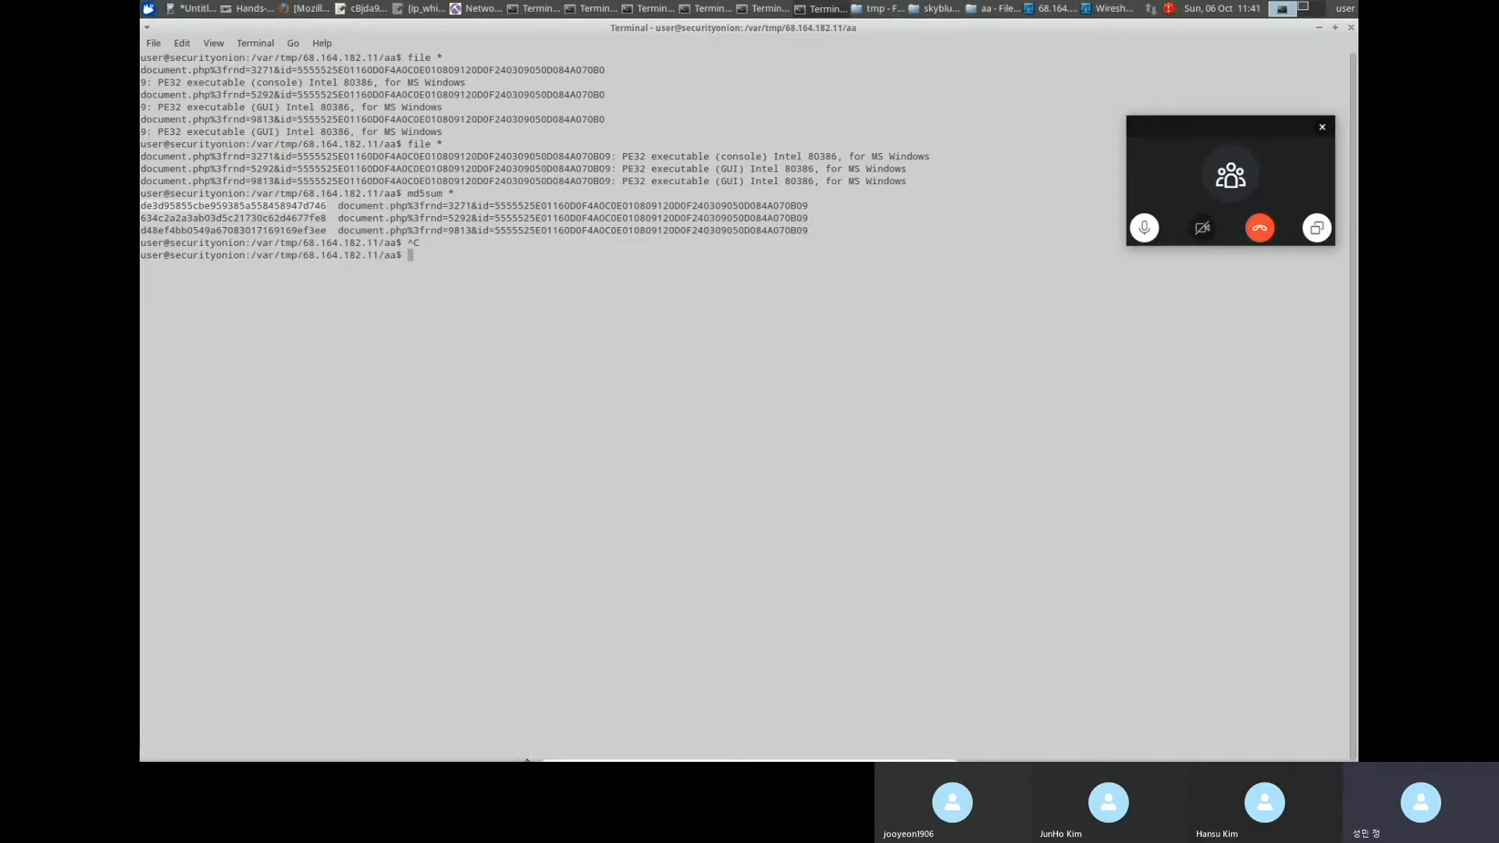
# Switch to Firefox in the virtual machine, search VirusTotal for MD5 hash de3d95855cbe959385a558458947d746 and review its detections.
pyautogui.press('Control_R+f')
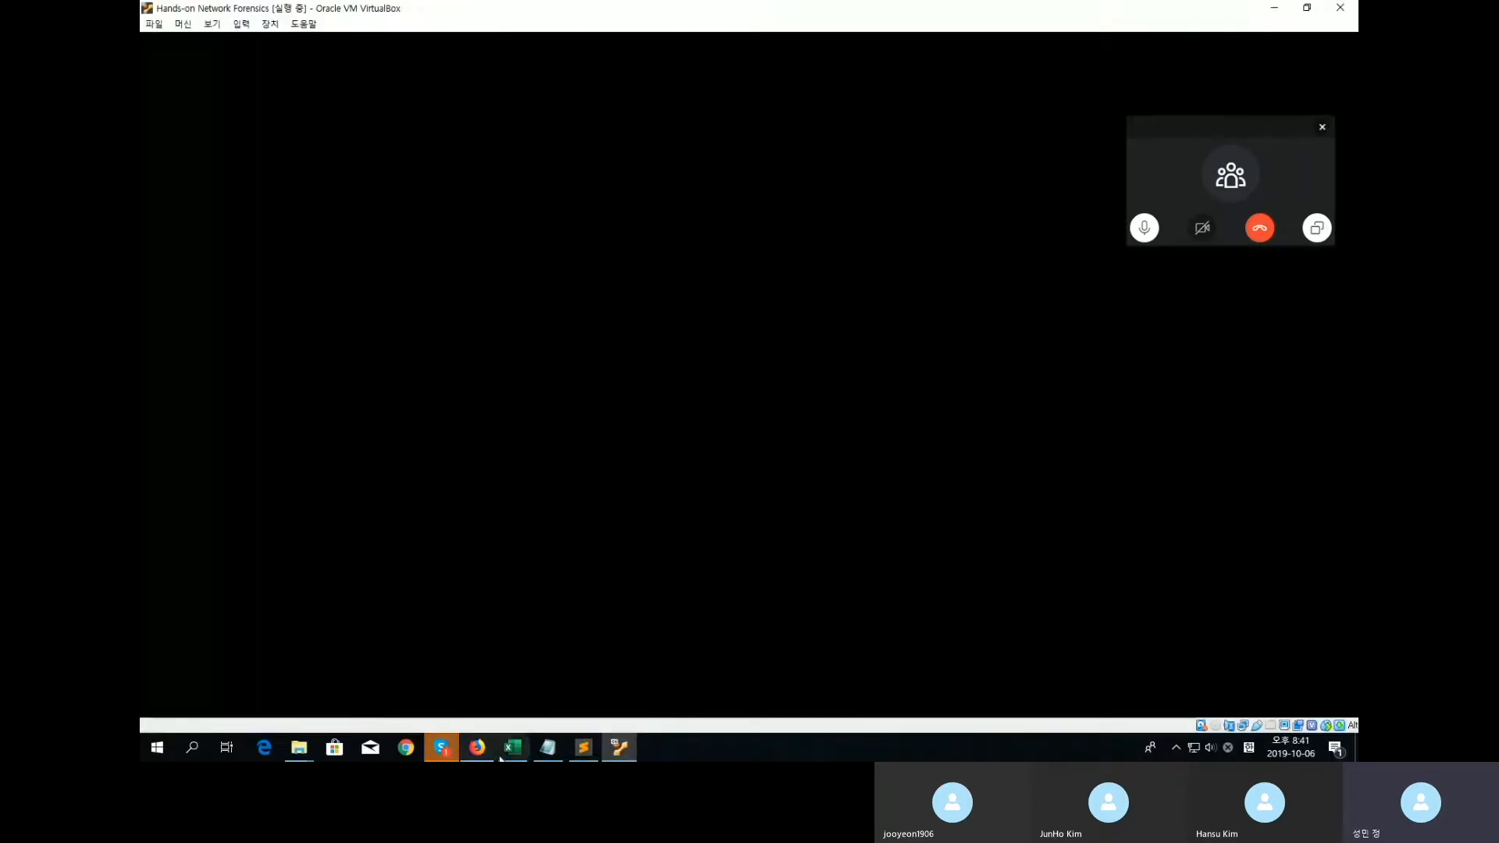
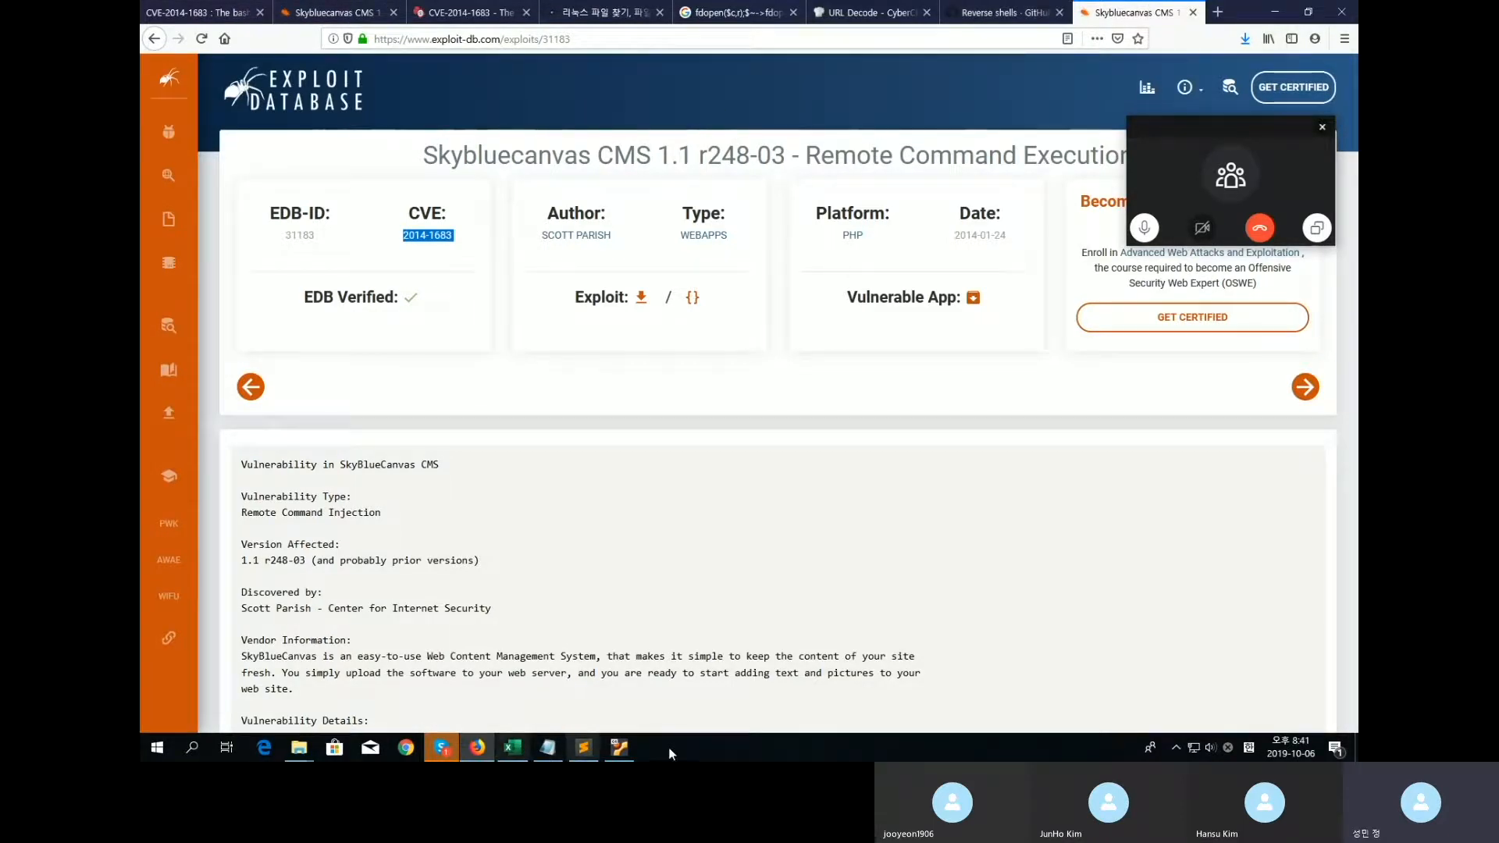
pyautogui.click(629, 747)
pyautogui.click(304, 40)
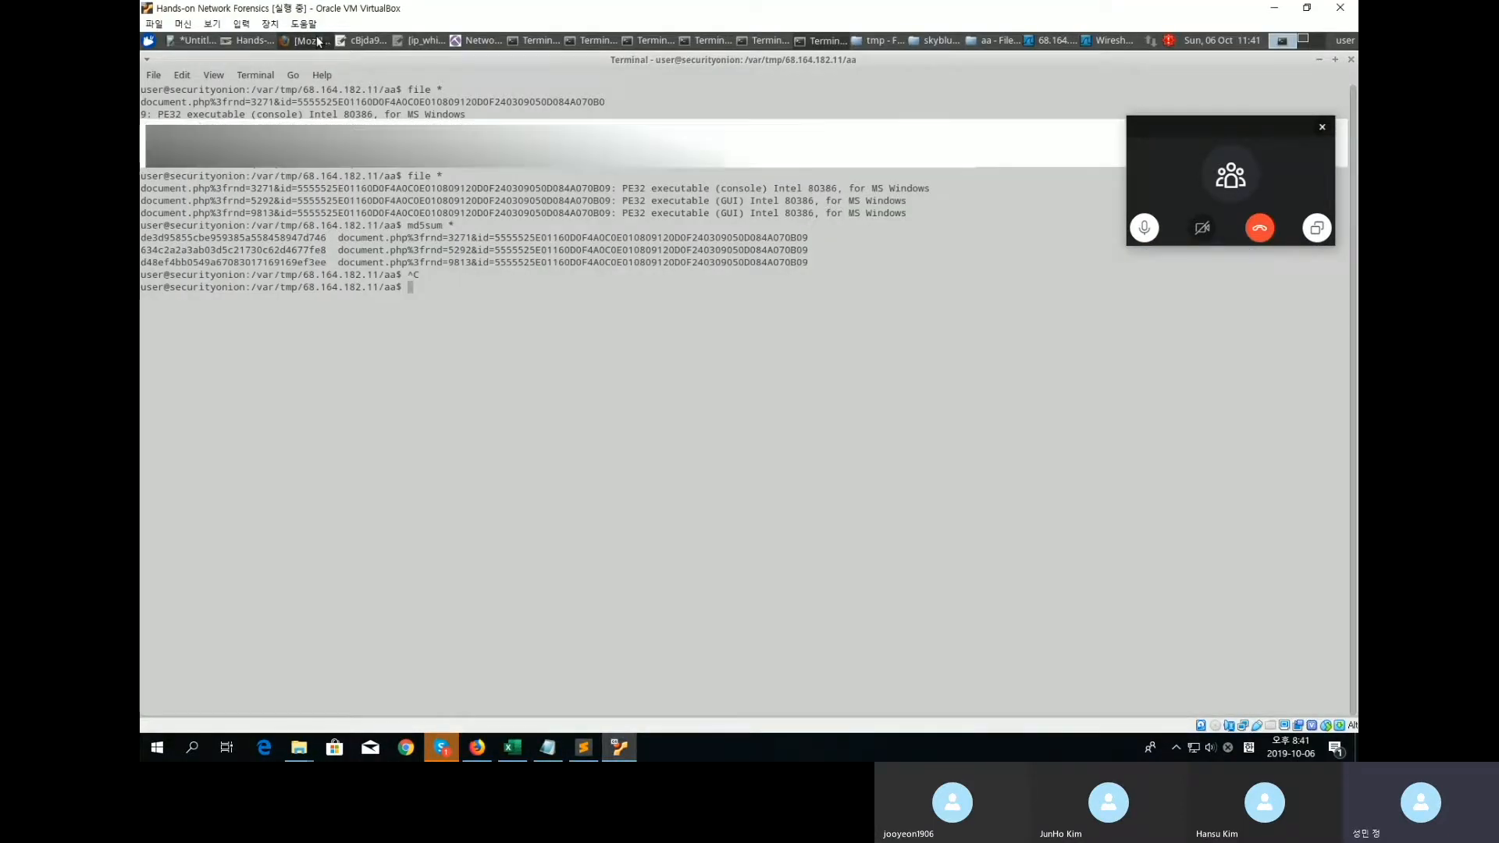
pyautogui.scroll(5, 733, 368)
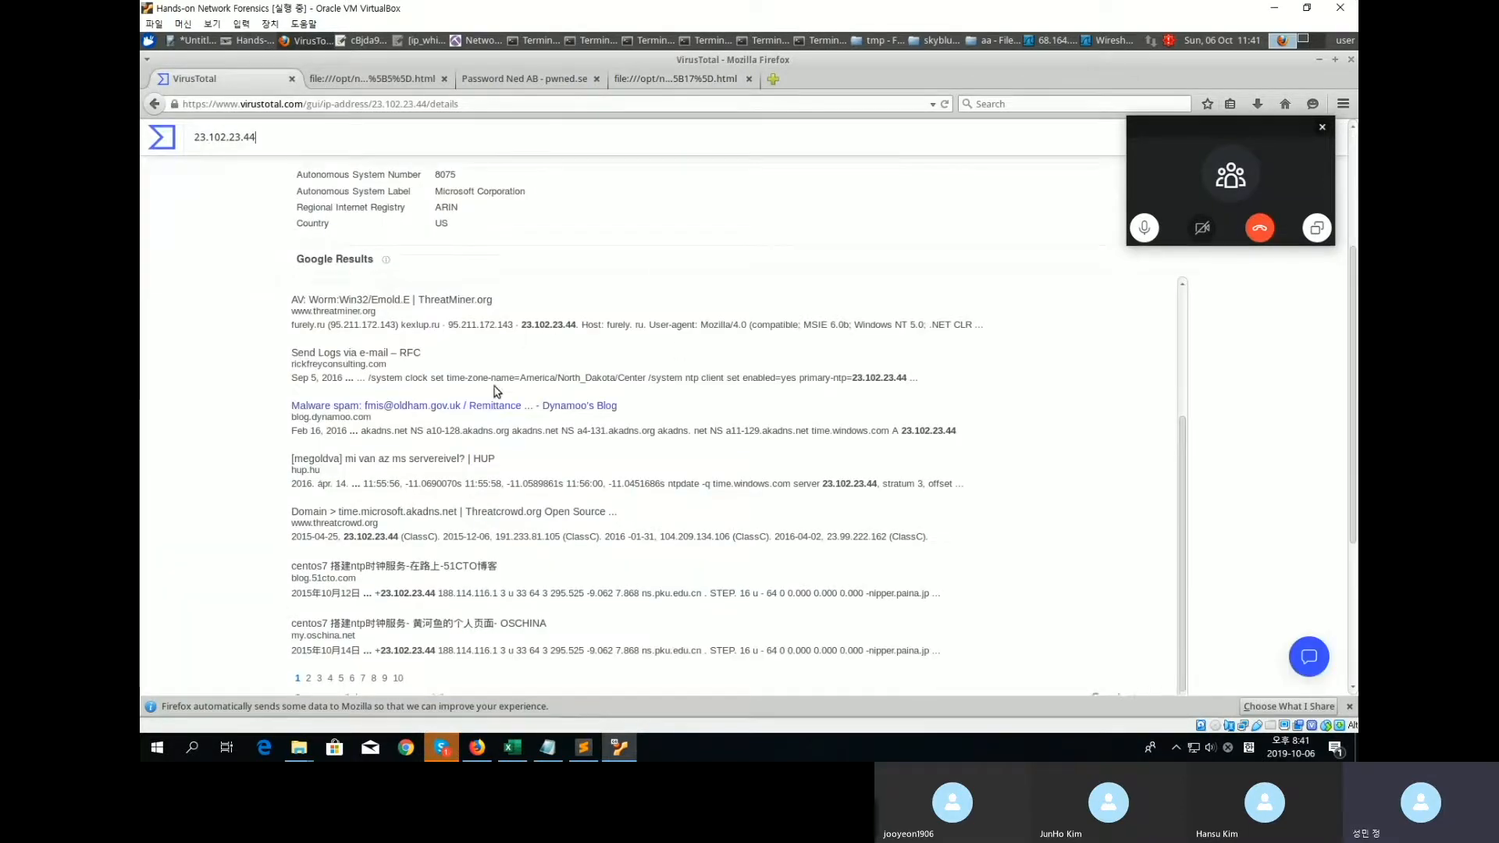
pyautogui.tripleClick(347, 148)
pyautogui.write('de3d95855cbe959385a558458947d746')
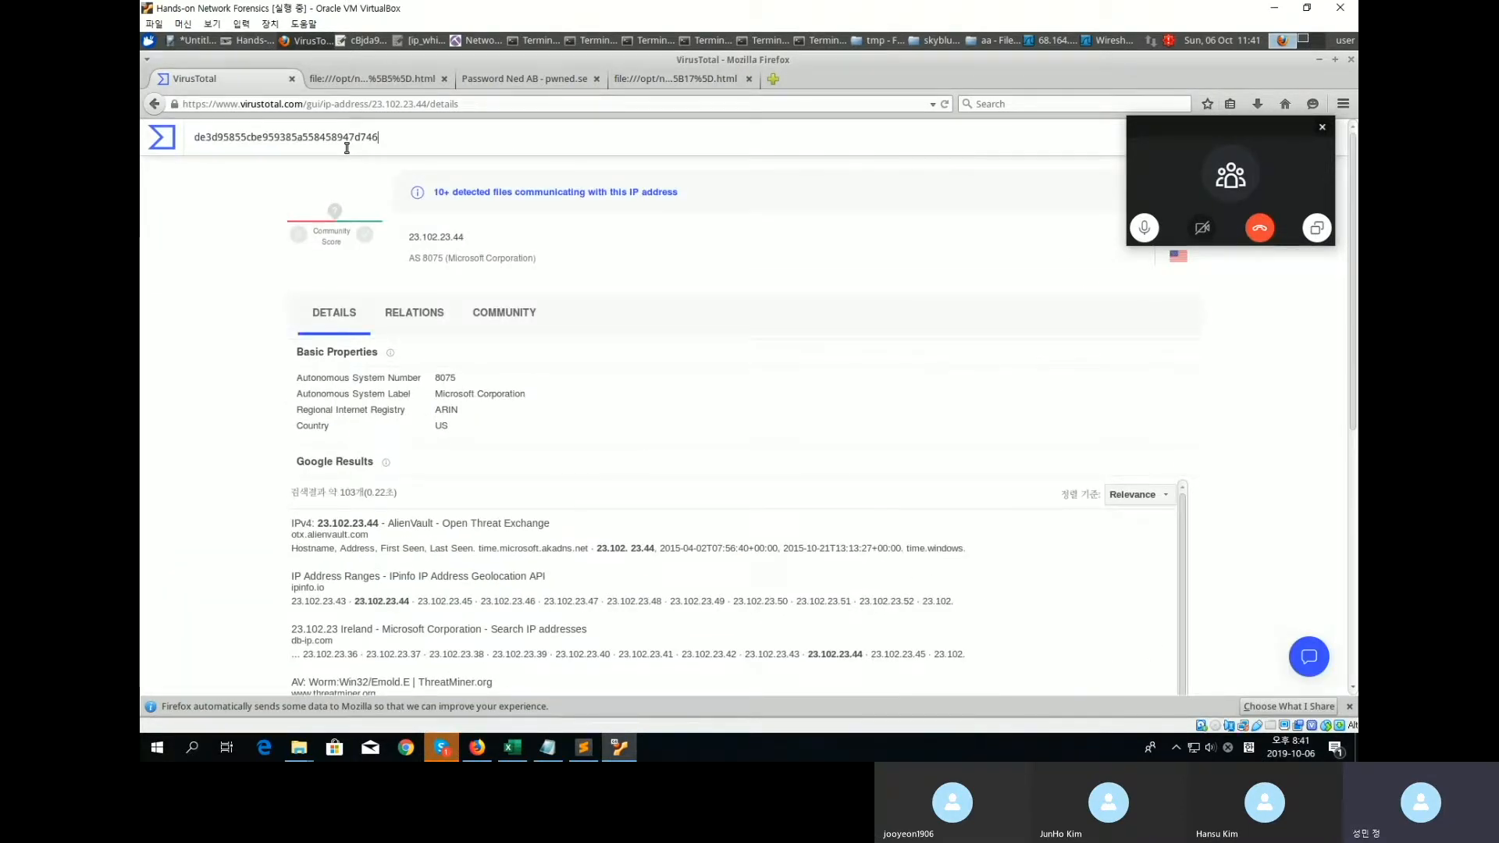
pyautogui.press('Return')
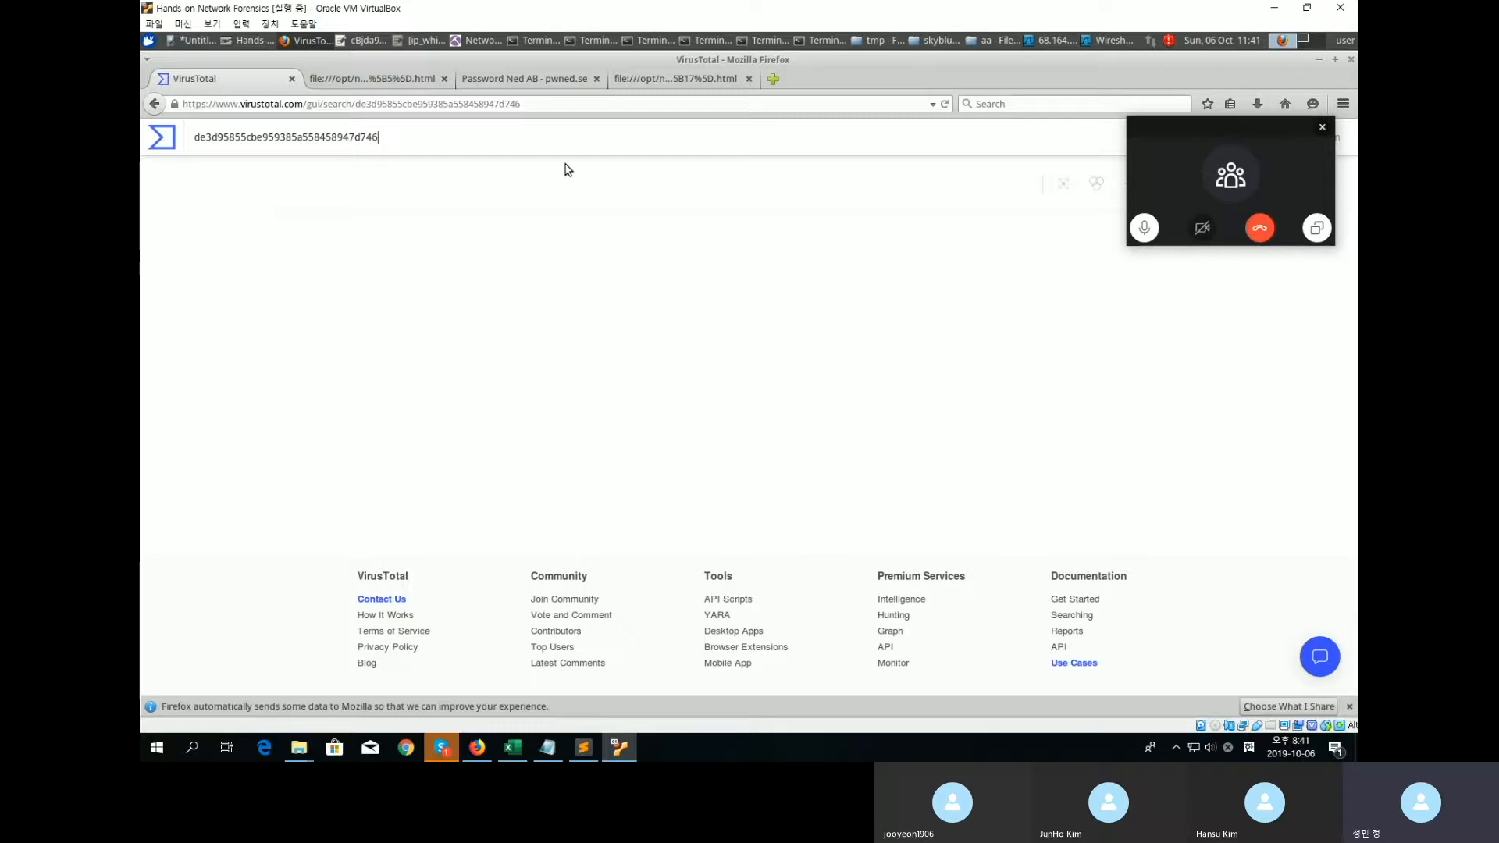
pyautogui.scroll(-5, 671, 403)
pyautogui.scroll(5, 718, 365)
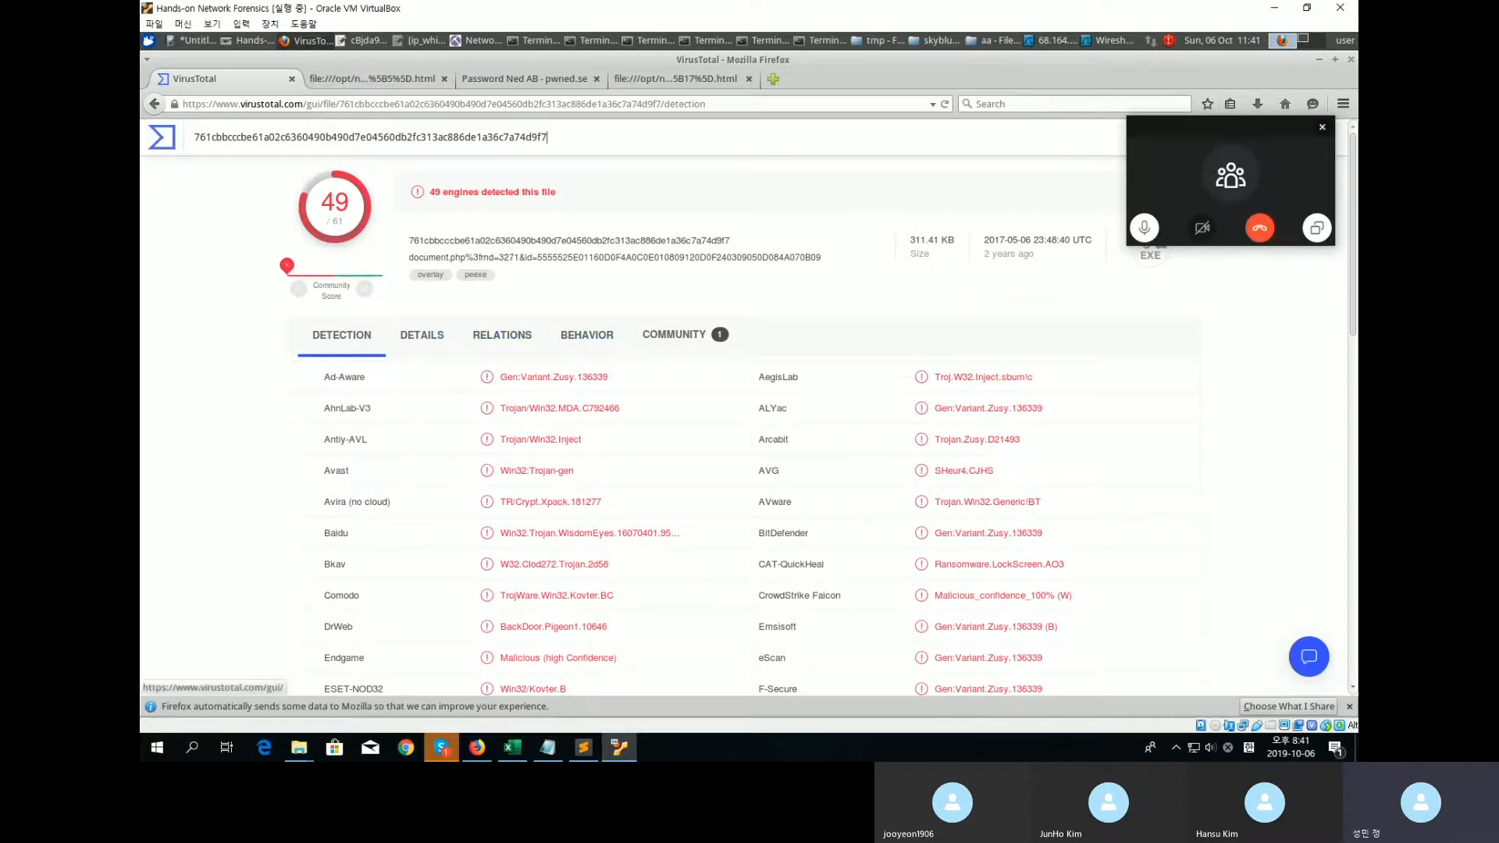
pyautogui.click(393, 83)
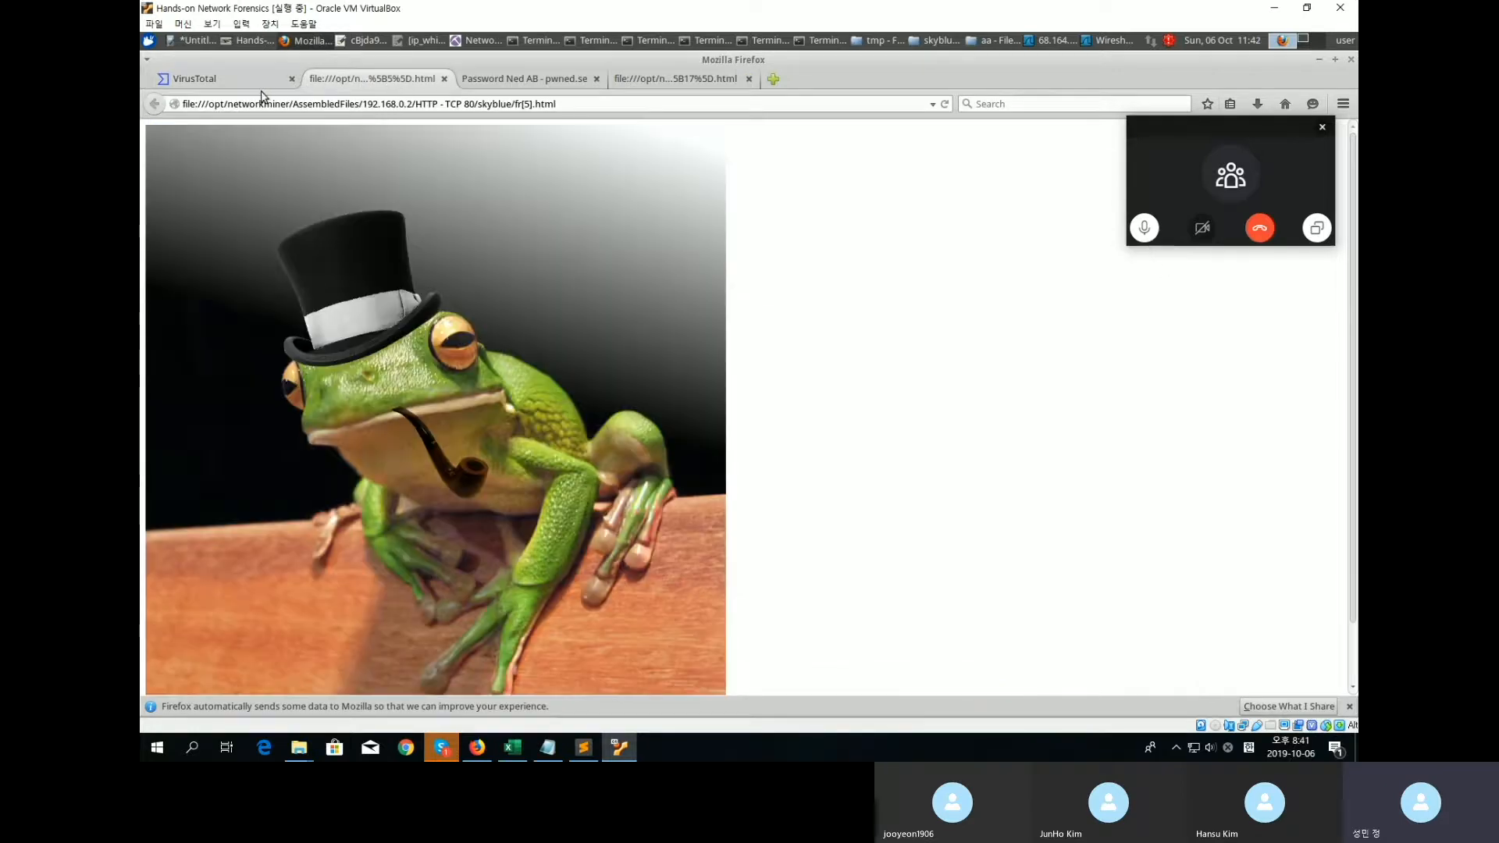
pyautogui.click(262, 79)
pyautogui.click(252, 43)
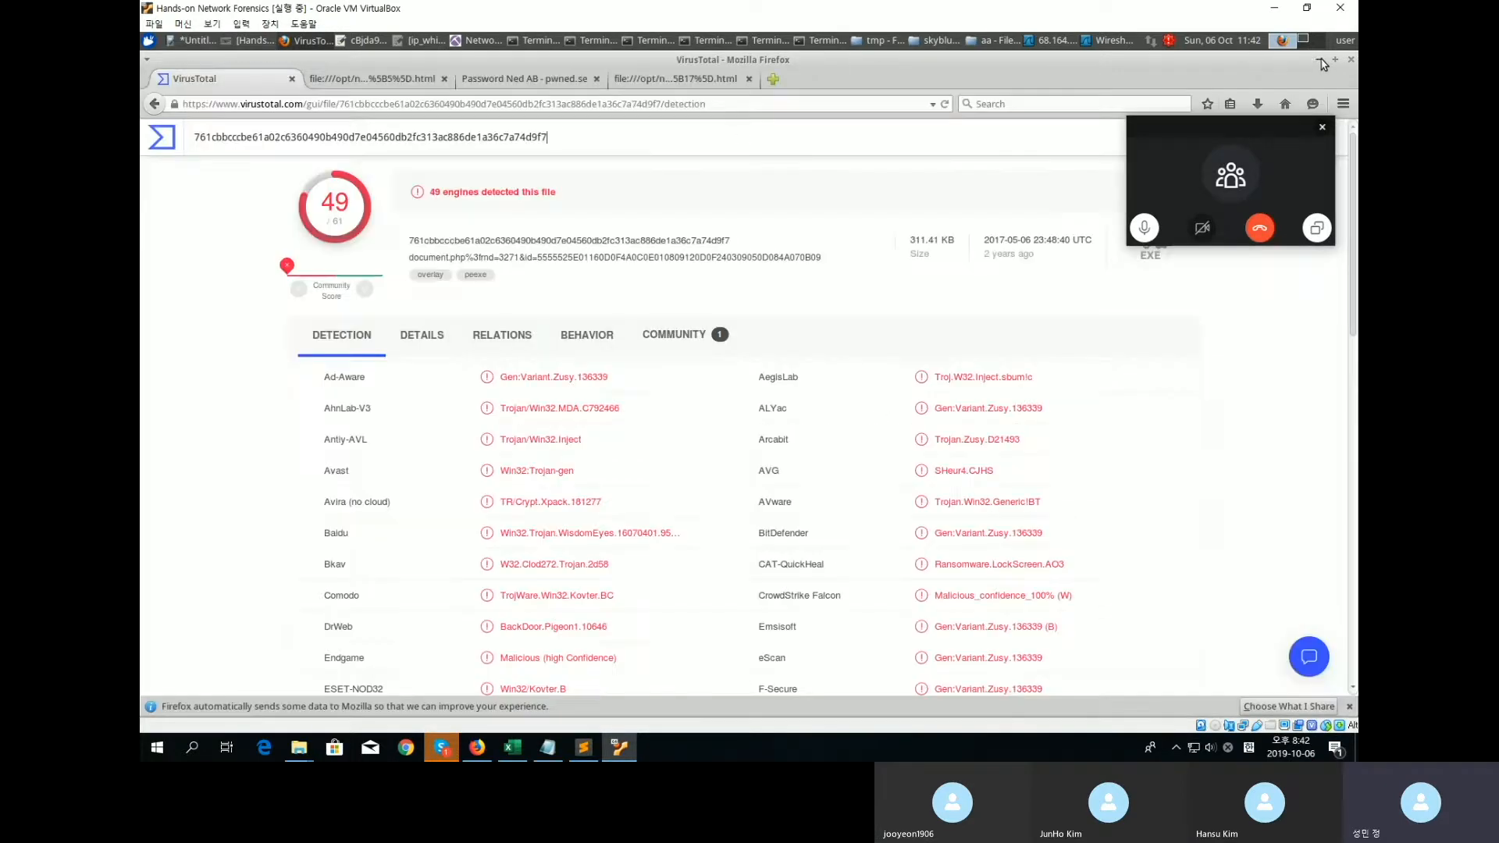
pyautogui.click(279, 47)
# Upload the 1.5 KB document.php file with rnd=9813 from /var/tmp/68.164.182.11/aa to VirusTotal for scanning.
pyautogui.click(993, 41)
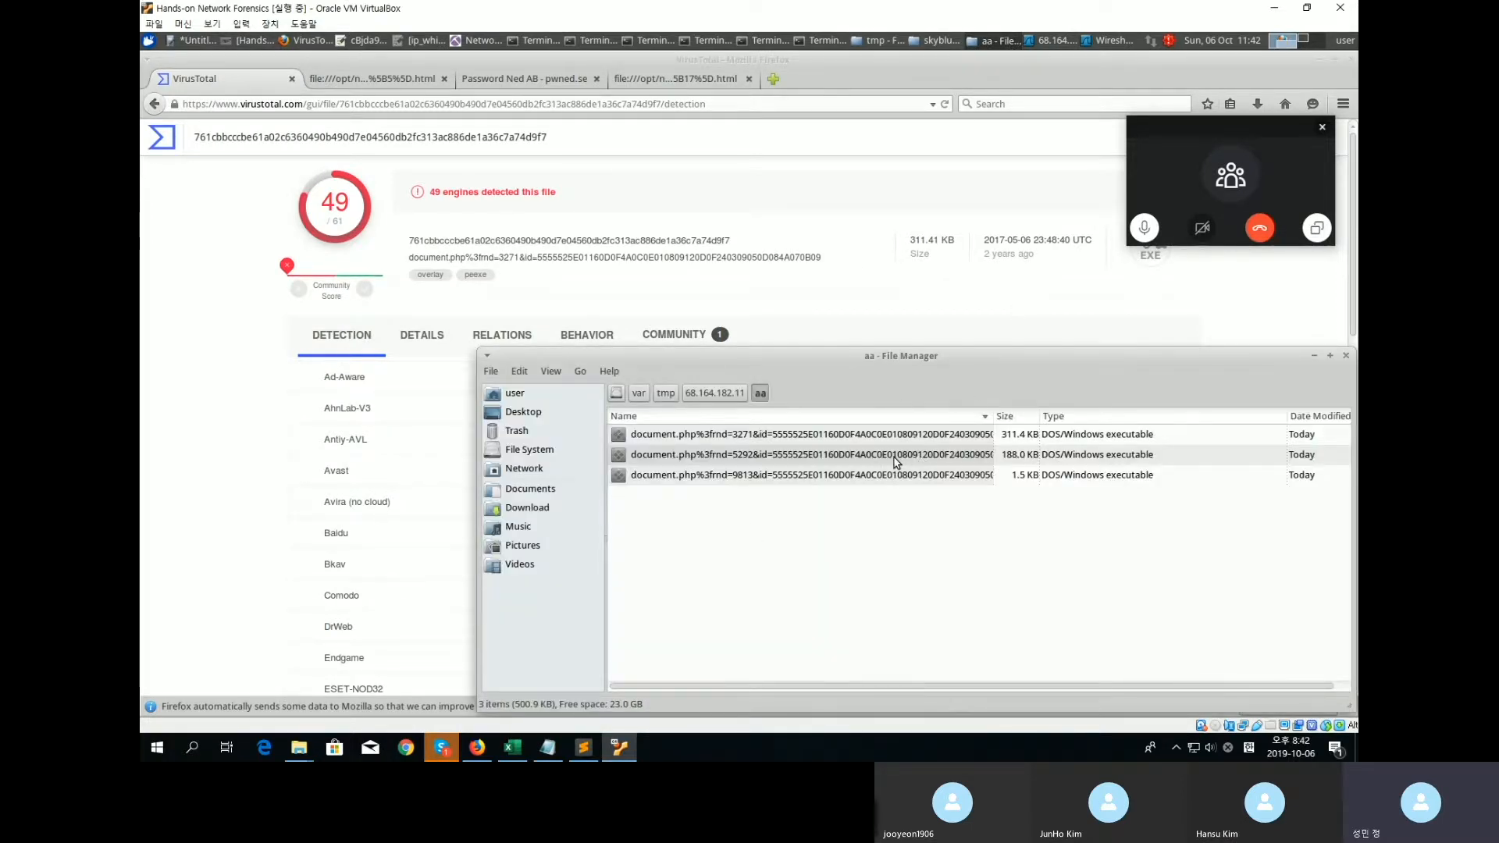
pyautogui.click(161, 143)
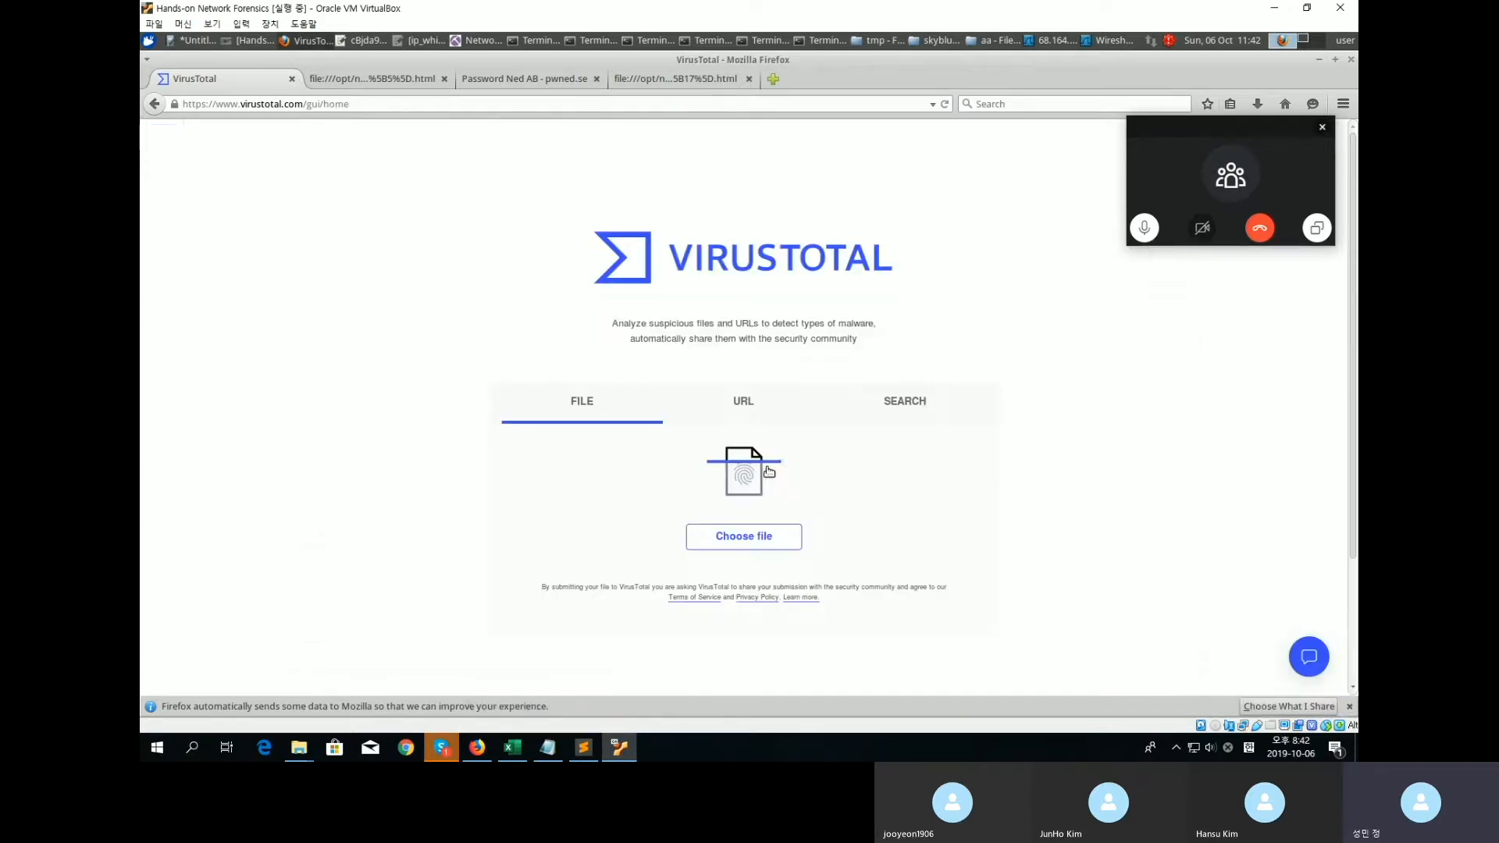
pyautogui.click(763, 552)
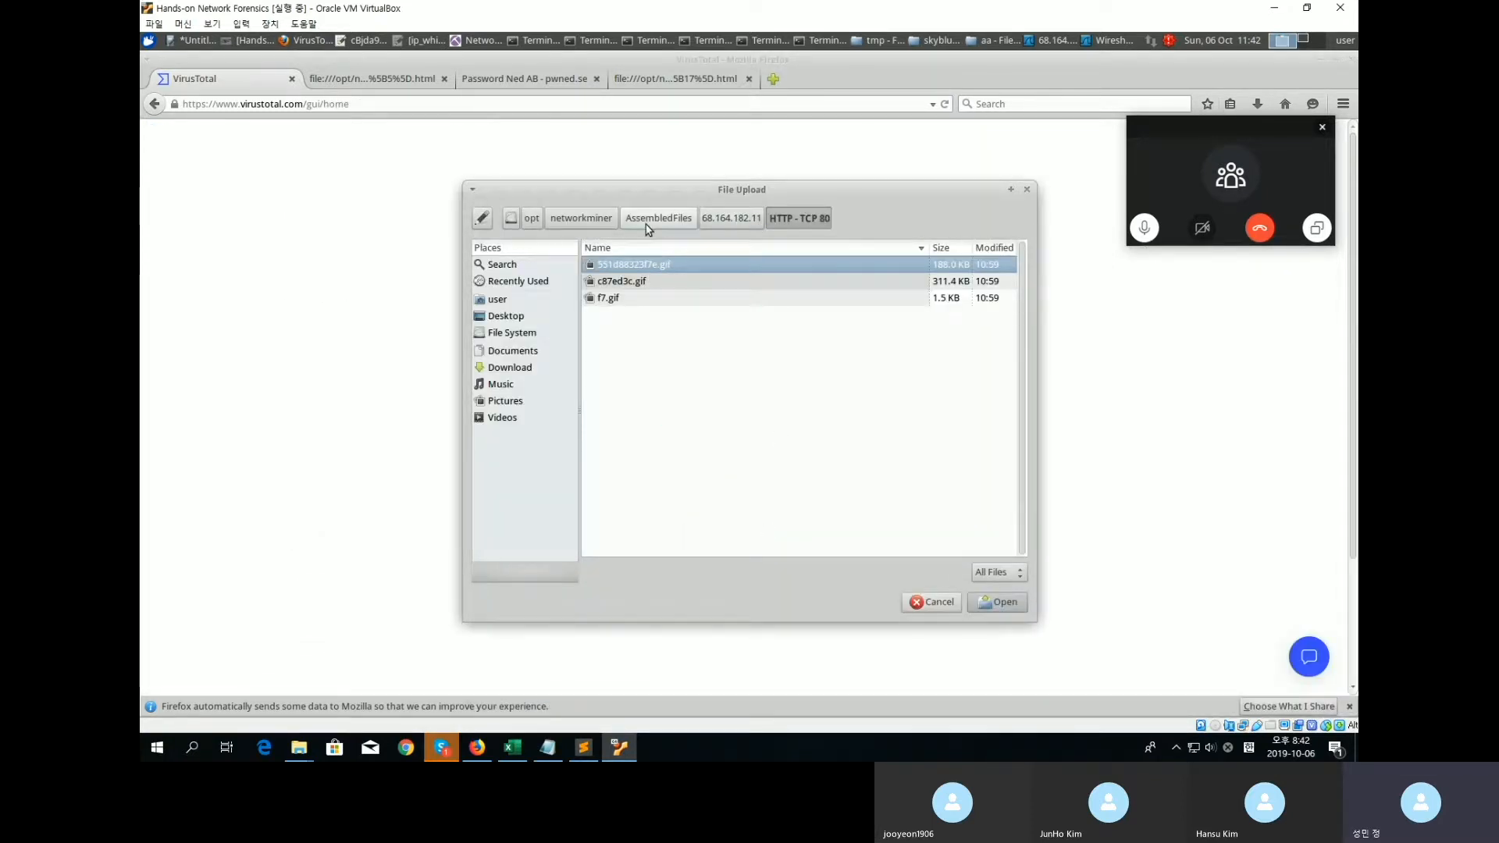
pyautogui.click(515, 333)
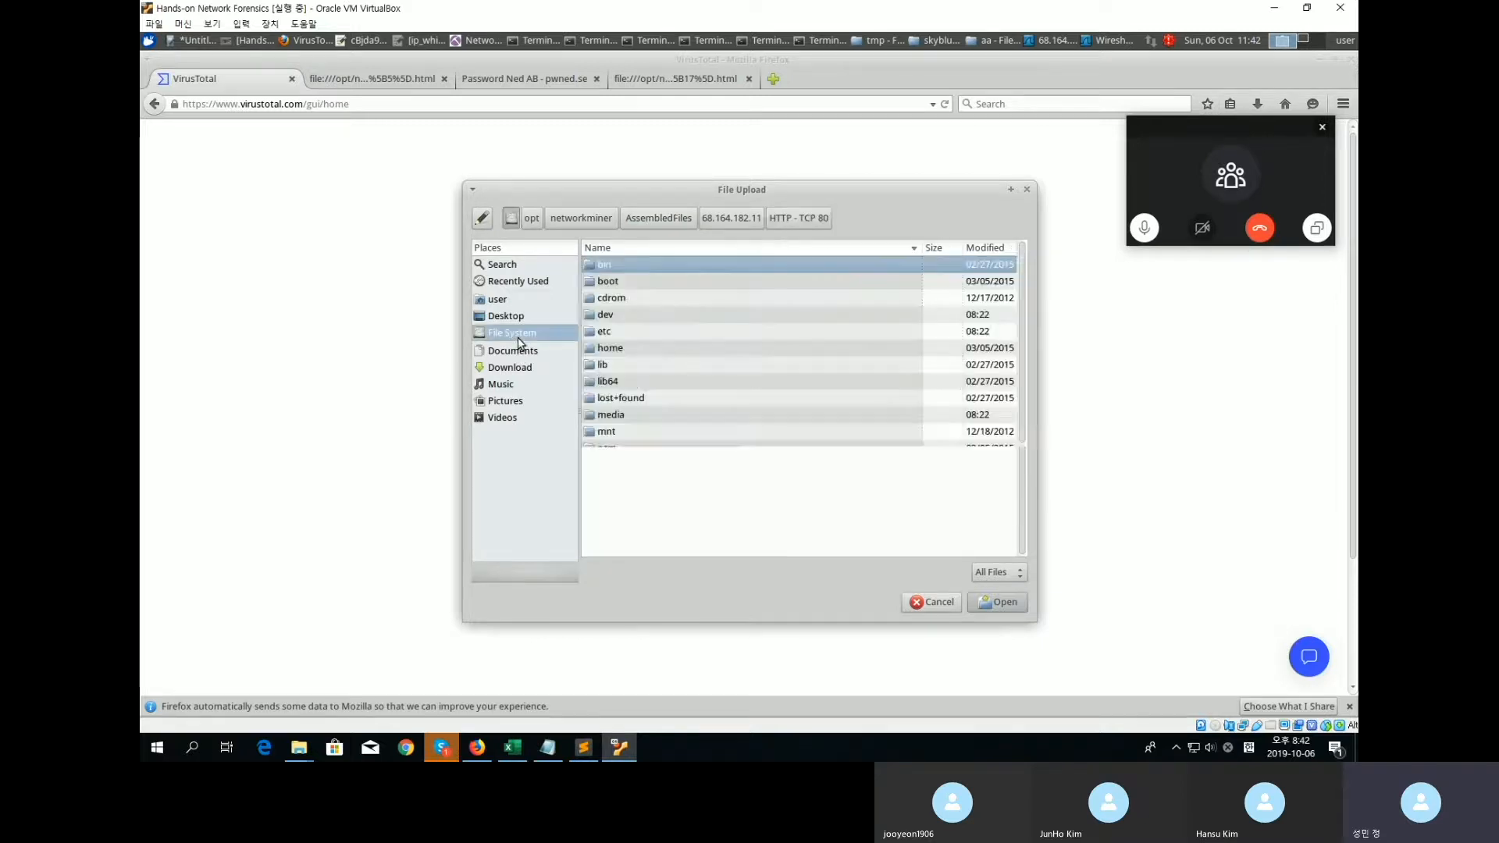
pyautogui.scroll(-3, 630, 444)
pyautogui.doubleClick(603, 465)
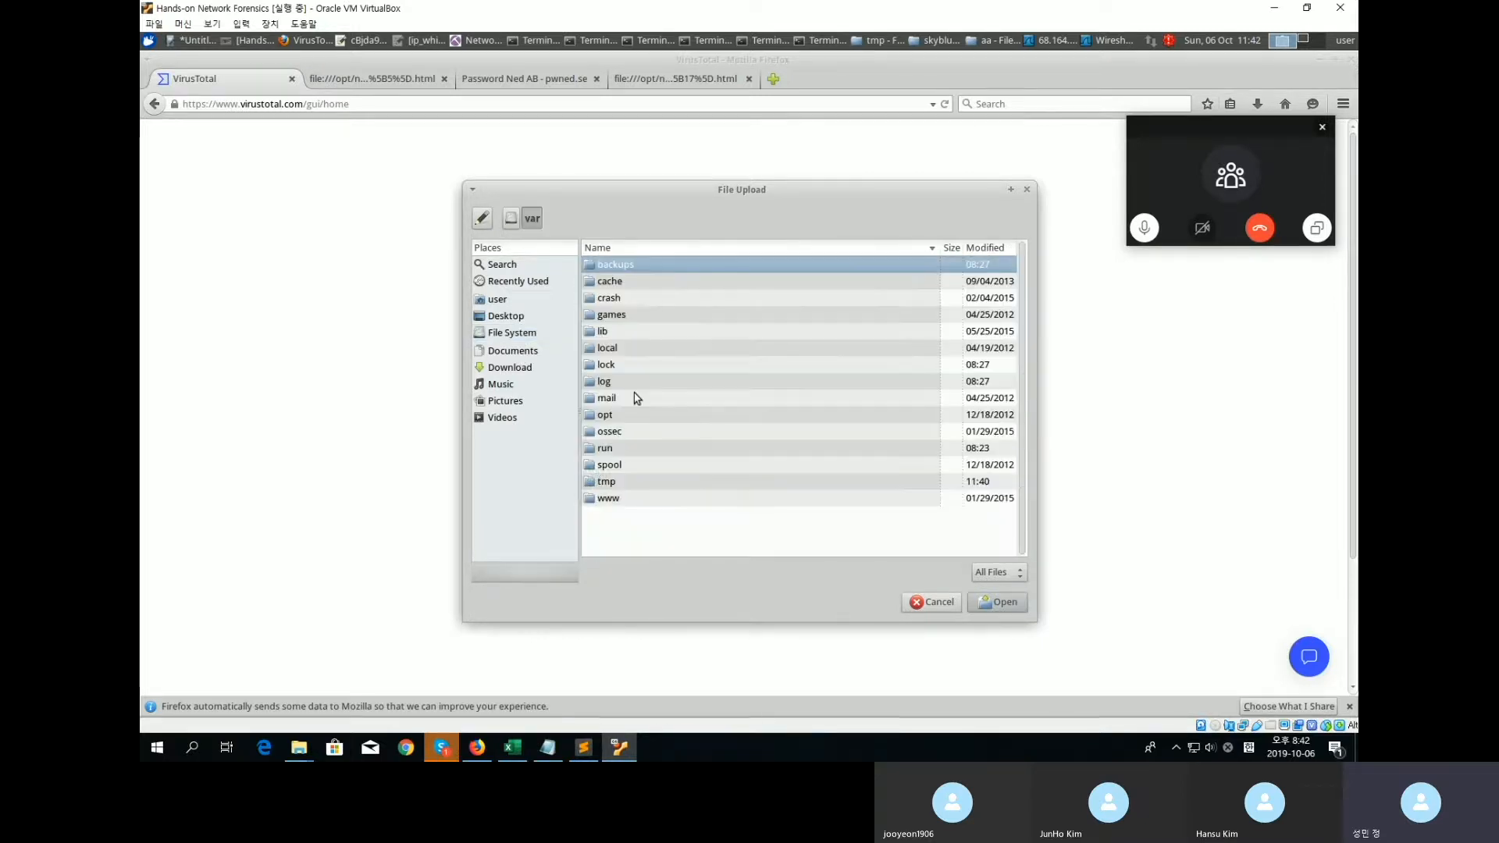
pyautogui.click(620, 498)
pyautogui.doubleClick(612, 479)
pyautogui.doubleClick(639, 270)
pyautogui.doubleClick(643, 270)
pyautogui.click(694, 299)
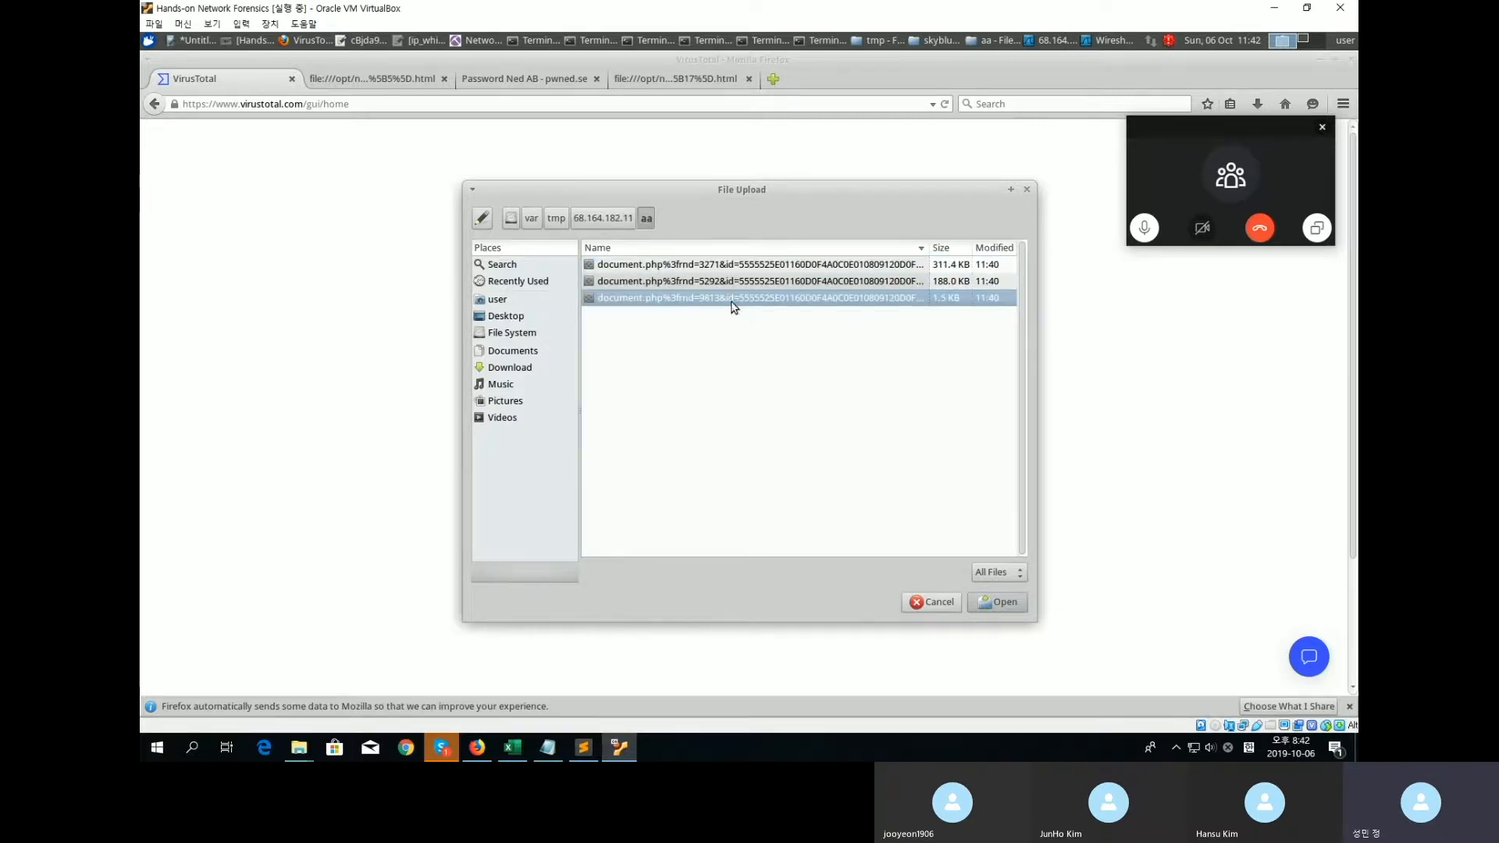
pyautogui.doubleClick(730, 305)
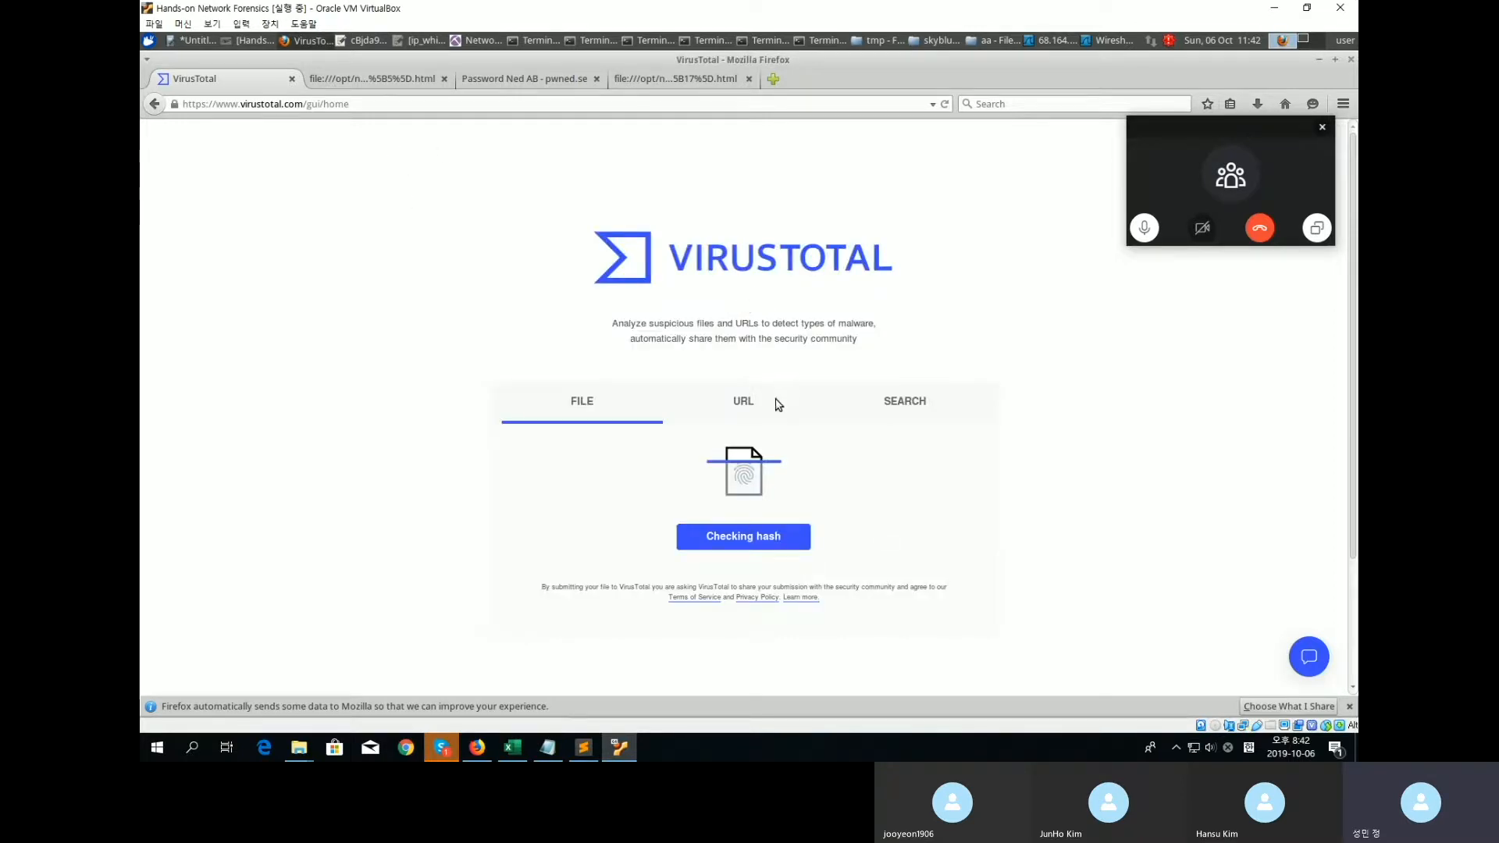
# Examine which antivirus engines flag the uploaded document.php file and the malware names they assign.
pyautogui.scroll(-2, 674, 492)
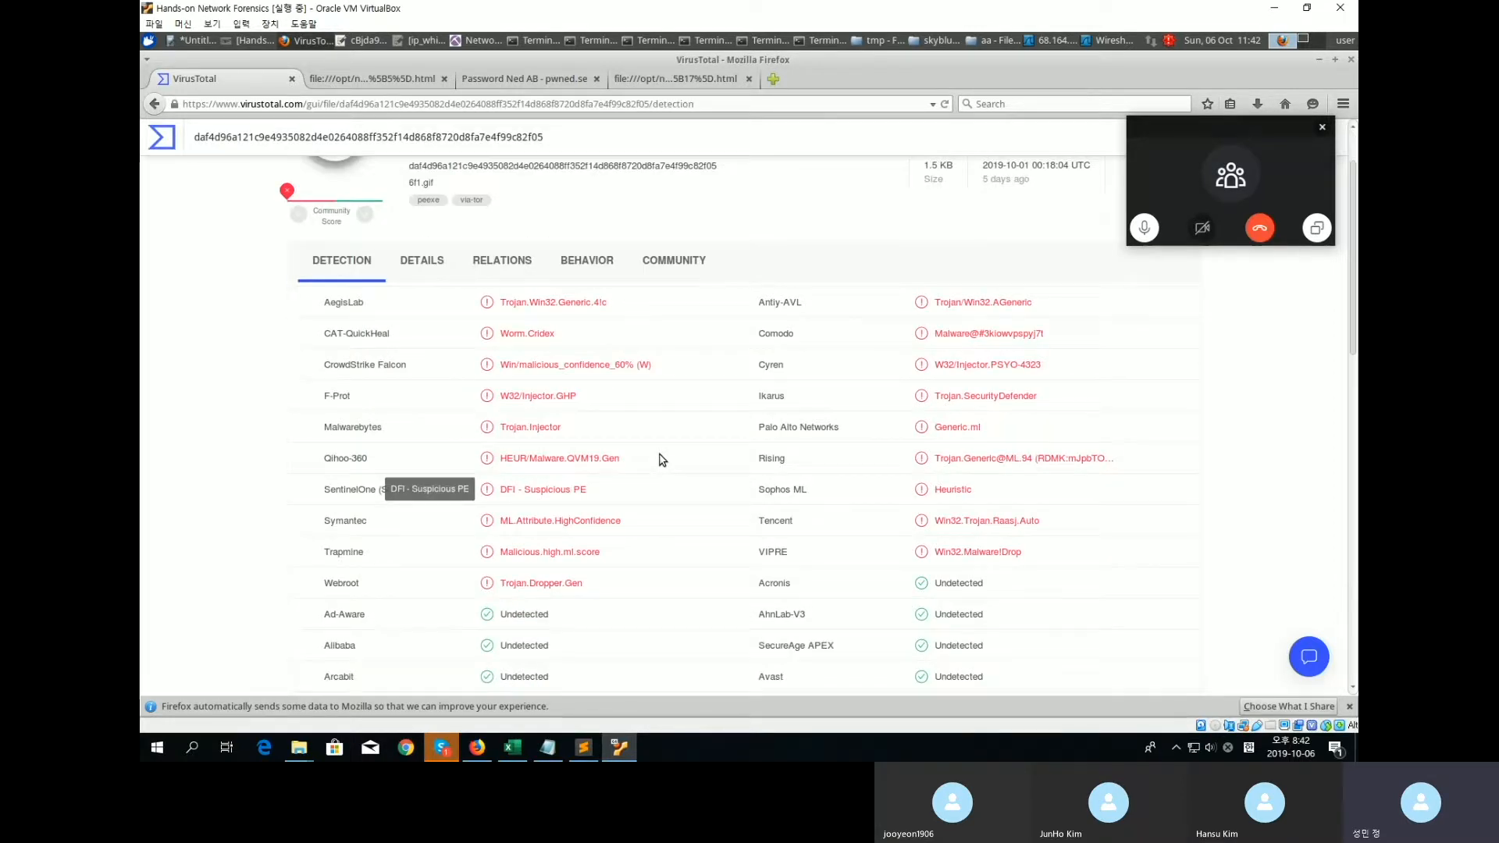
pyautogui.scroll(-4, 662, 459)
pyautogui.scroll(5, 662, 459)
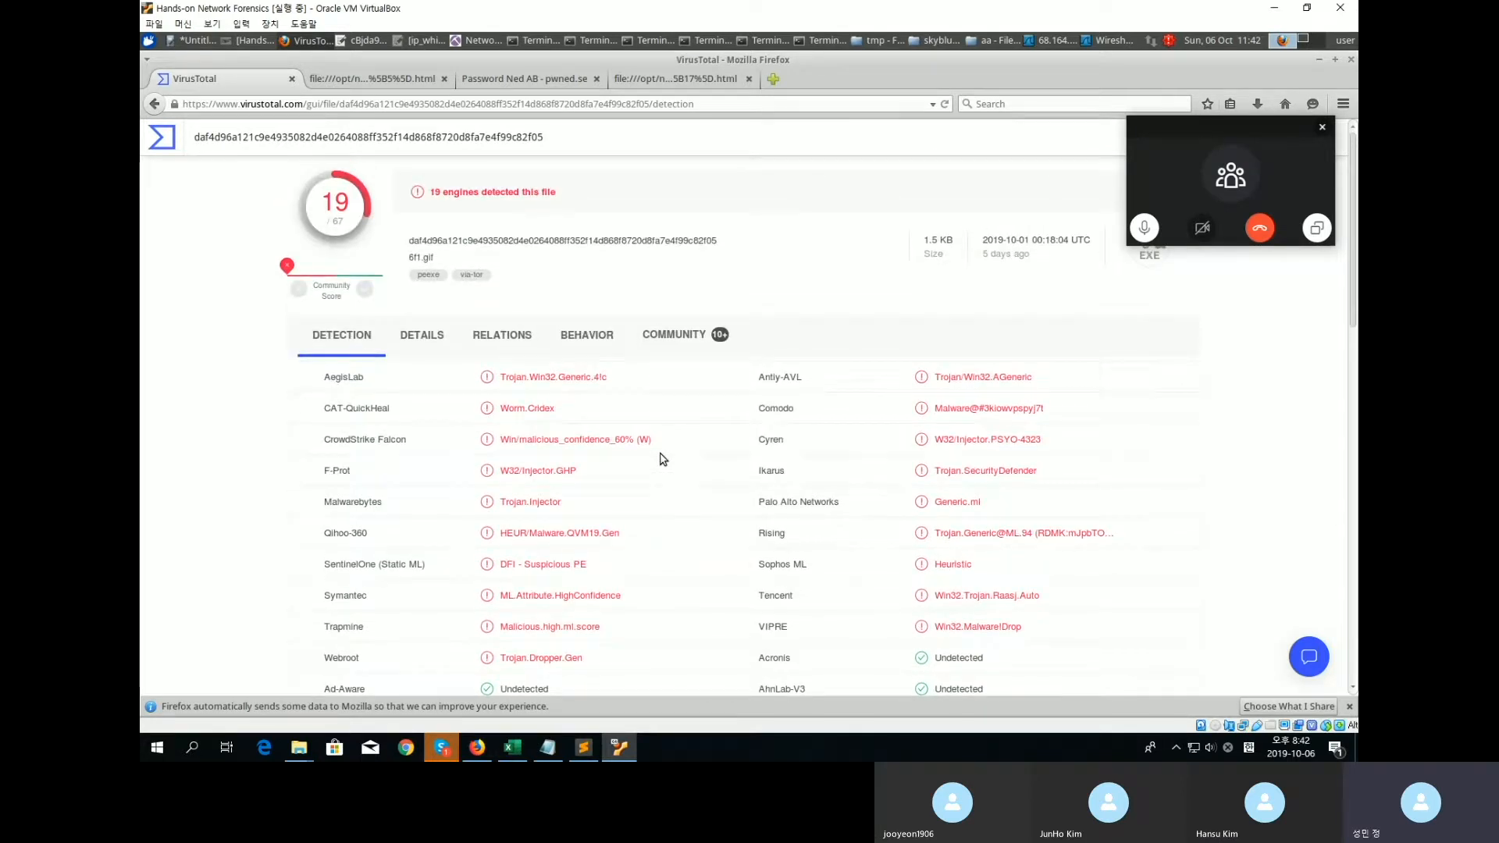
pyautogui.scroll(-2, 663, 437)
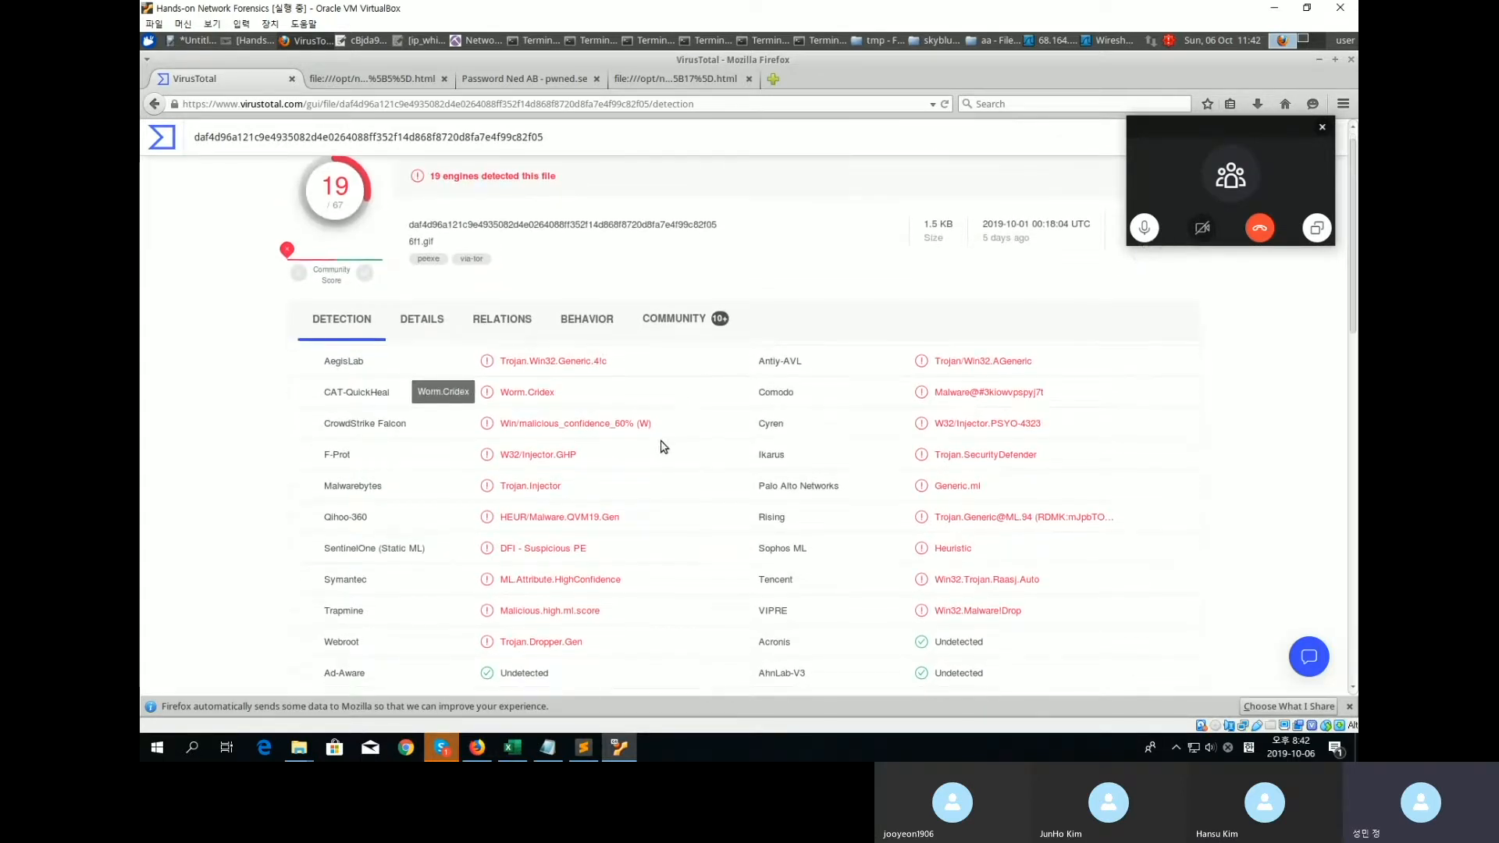
pyautogui.scroll(1, 726, 409)
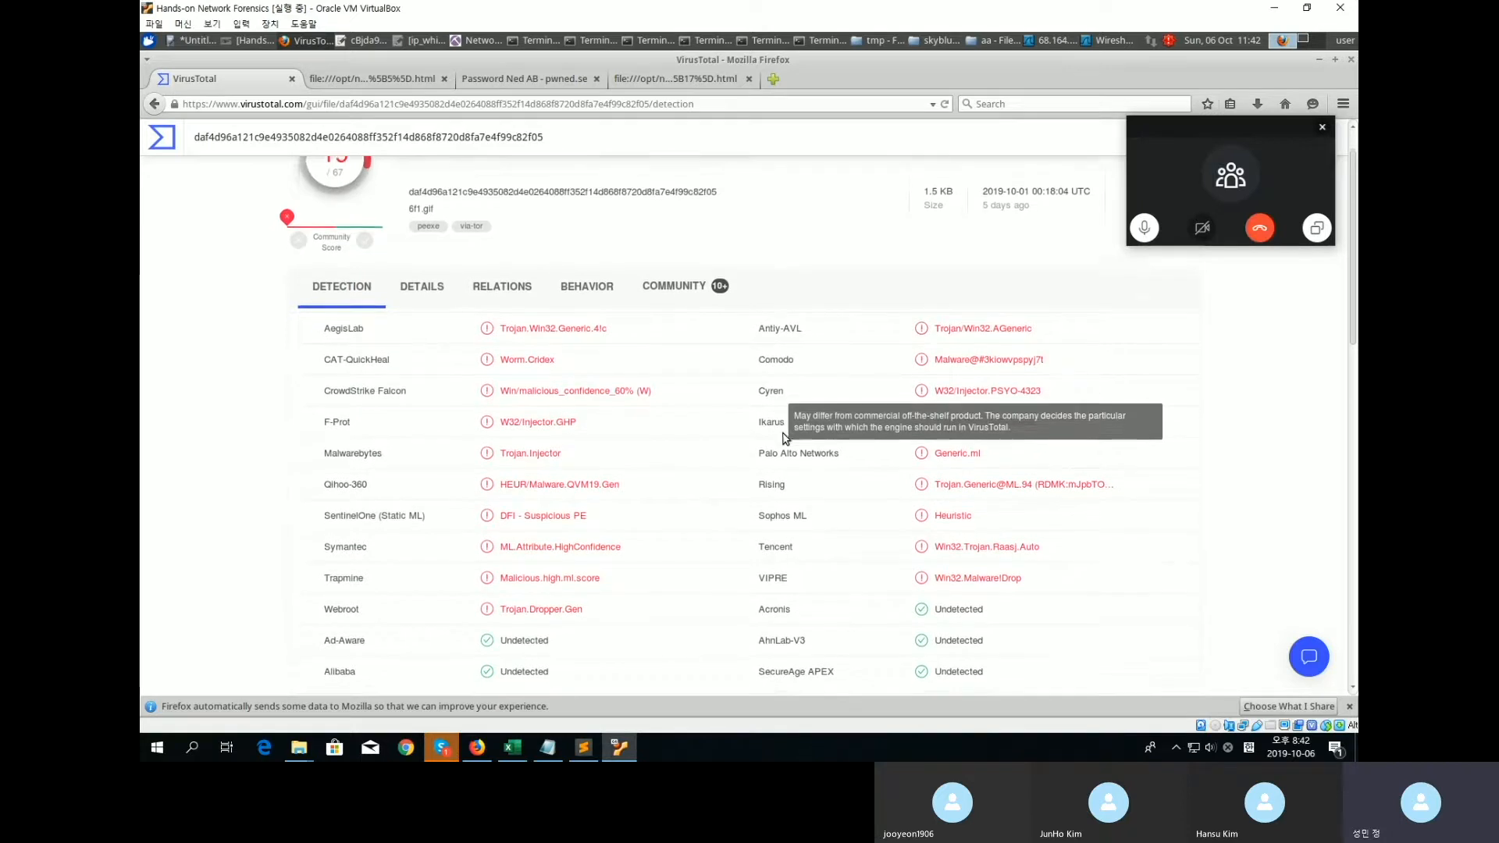
pyautogui.scroll(1, 875, 429)
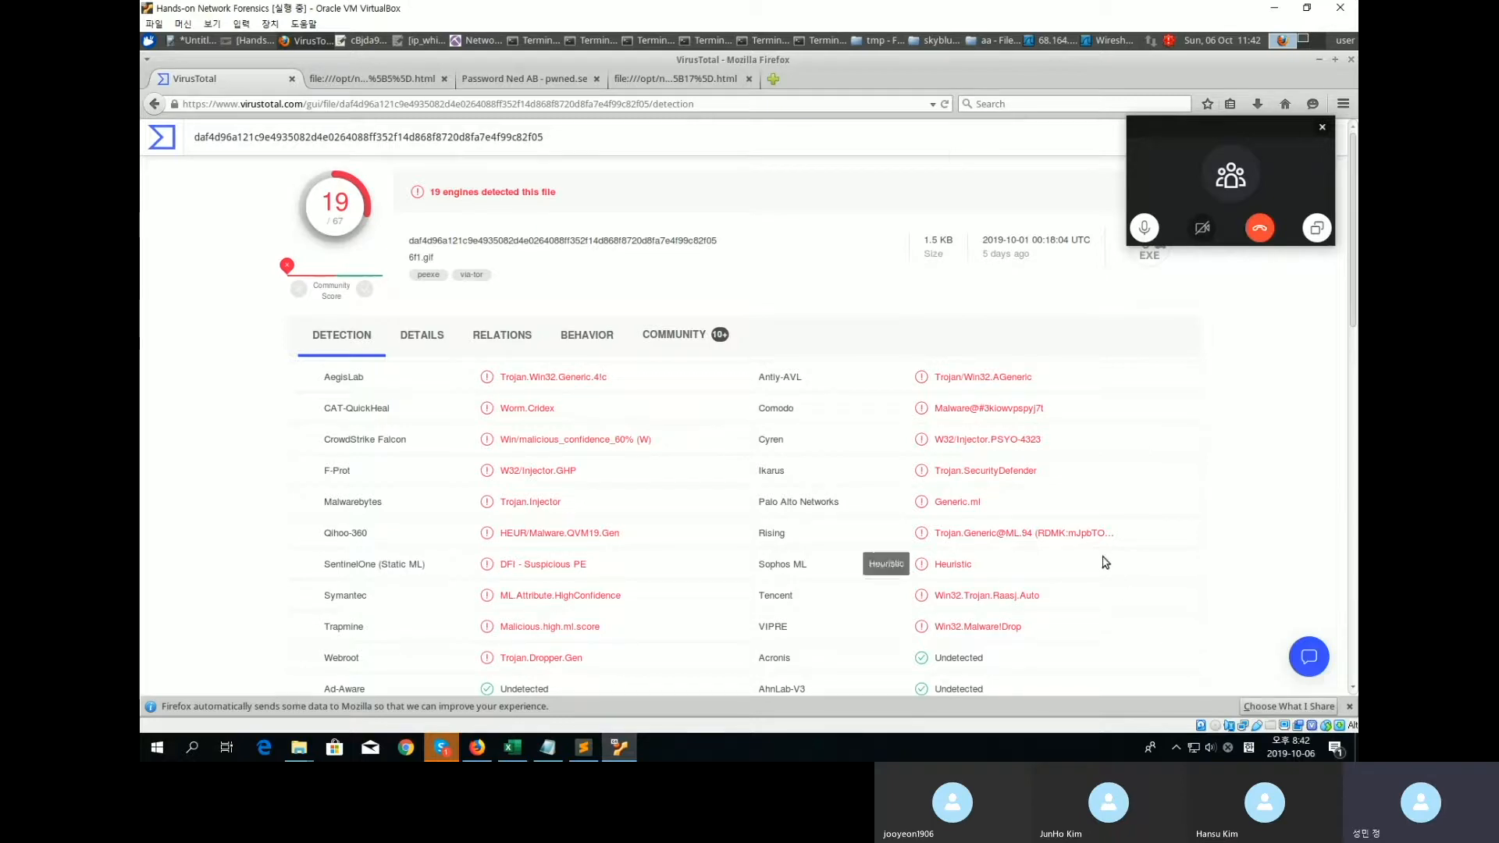
pyautogui.scroll(-3, 1103, 559)
pyautogui.scroll(2, 1177, 391)
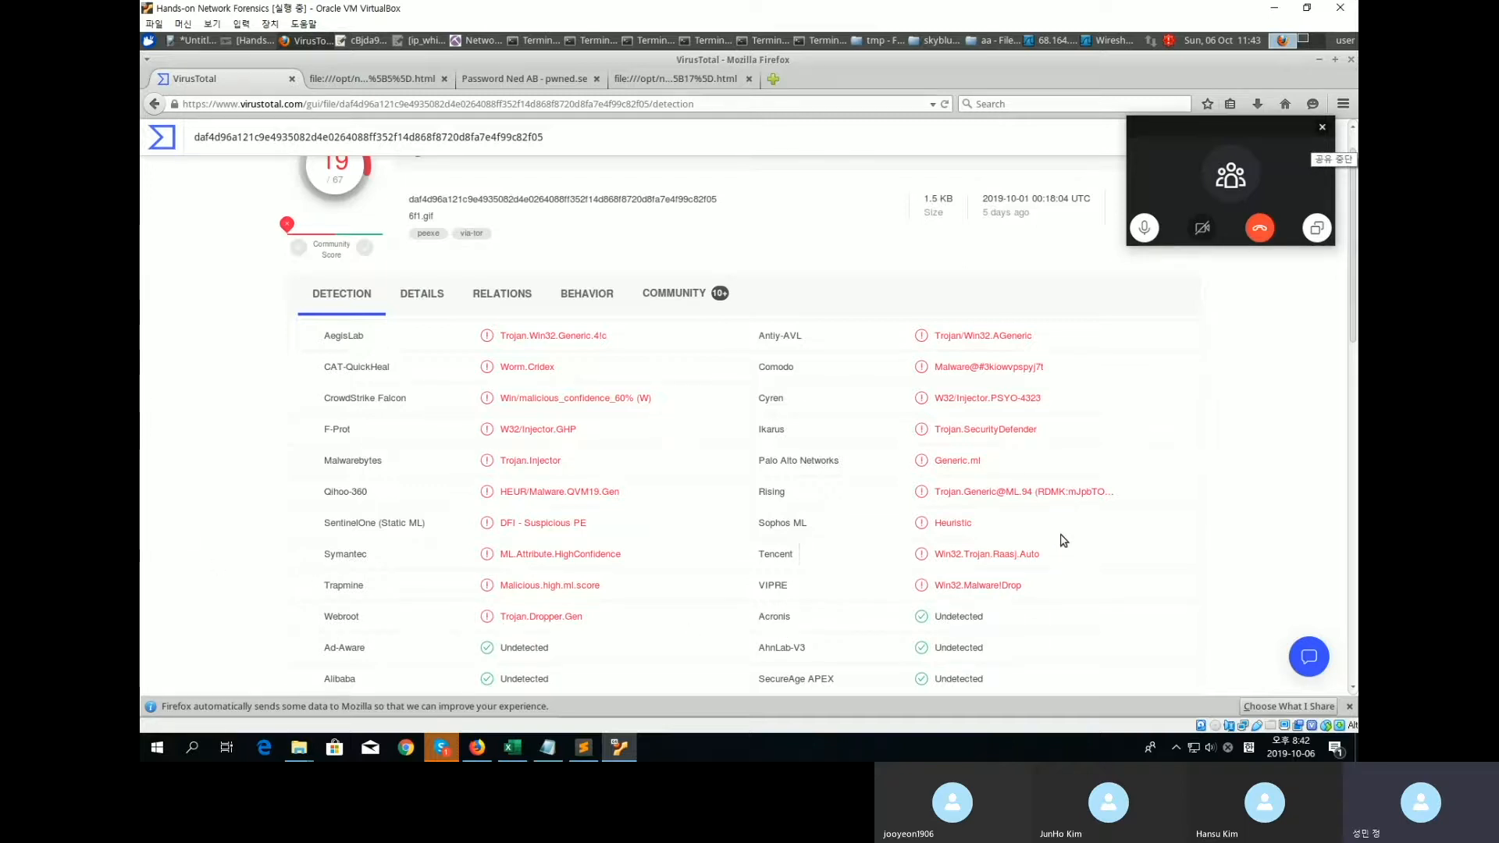
pyautogui.scroll(1, 437, 270)
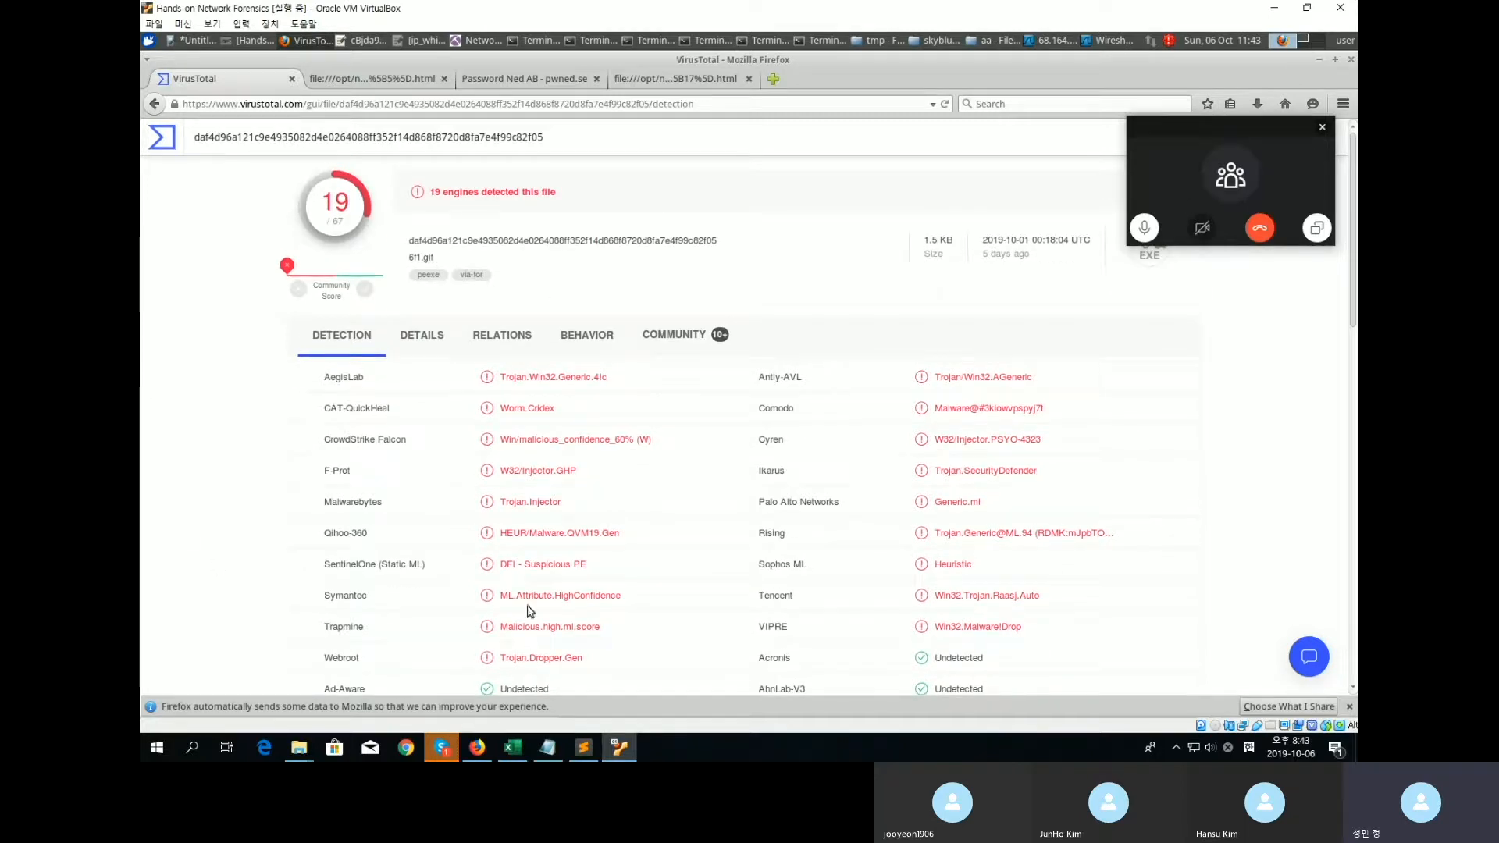
# Switch to Wireshark, close the HTTP object list and look through the capture's earlier packets.
pyautogui.click(1052, 45)
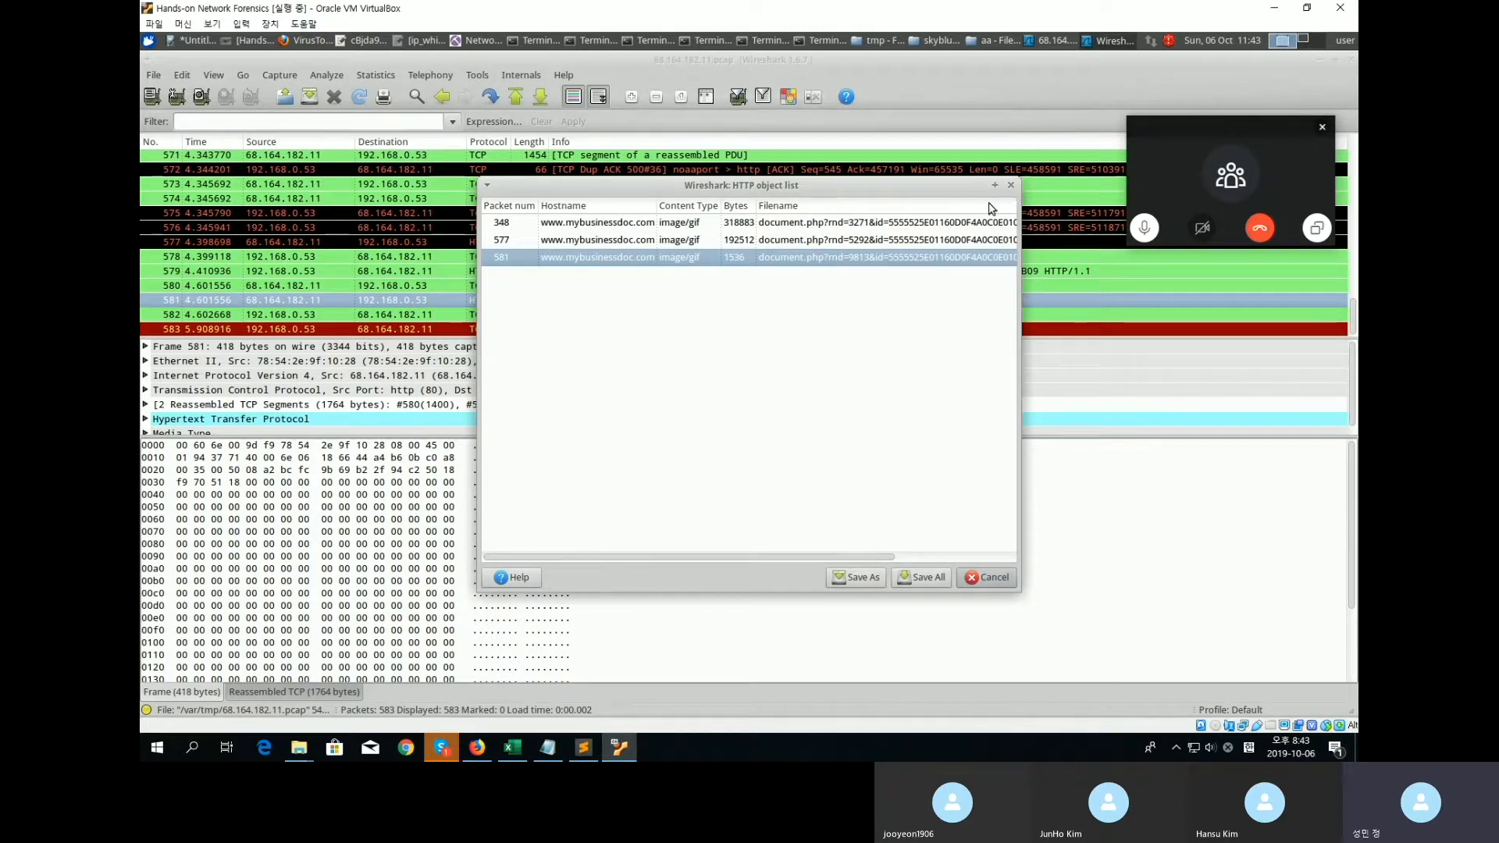
pyautogui.click(1017, 189)
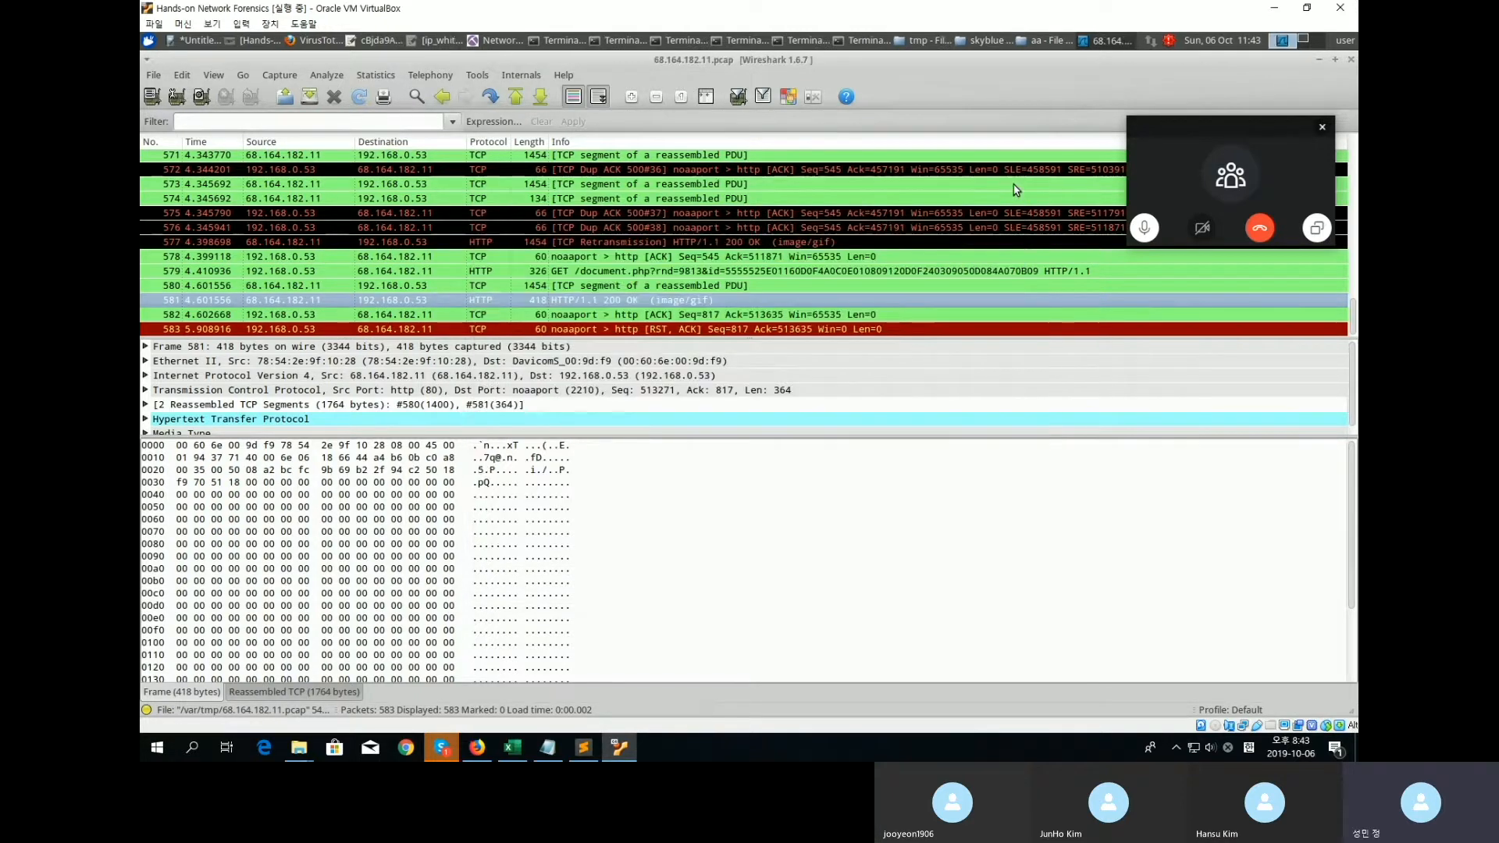
pyautogui.click(594, 212)
pyautogui.scroll(7, 625, 331)
pyautogui.scroll(2, 625, 331)
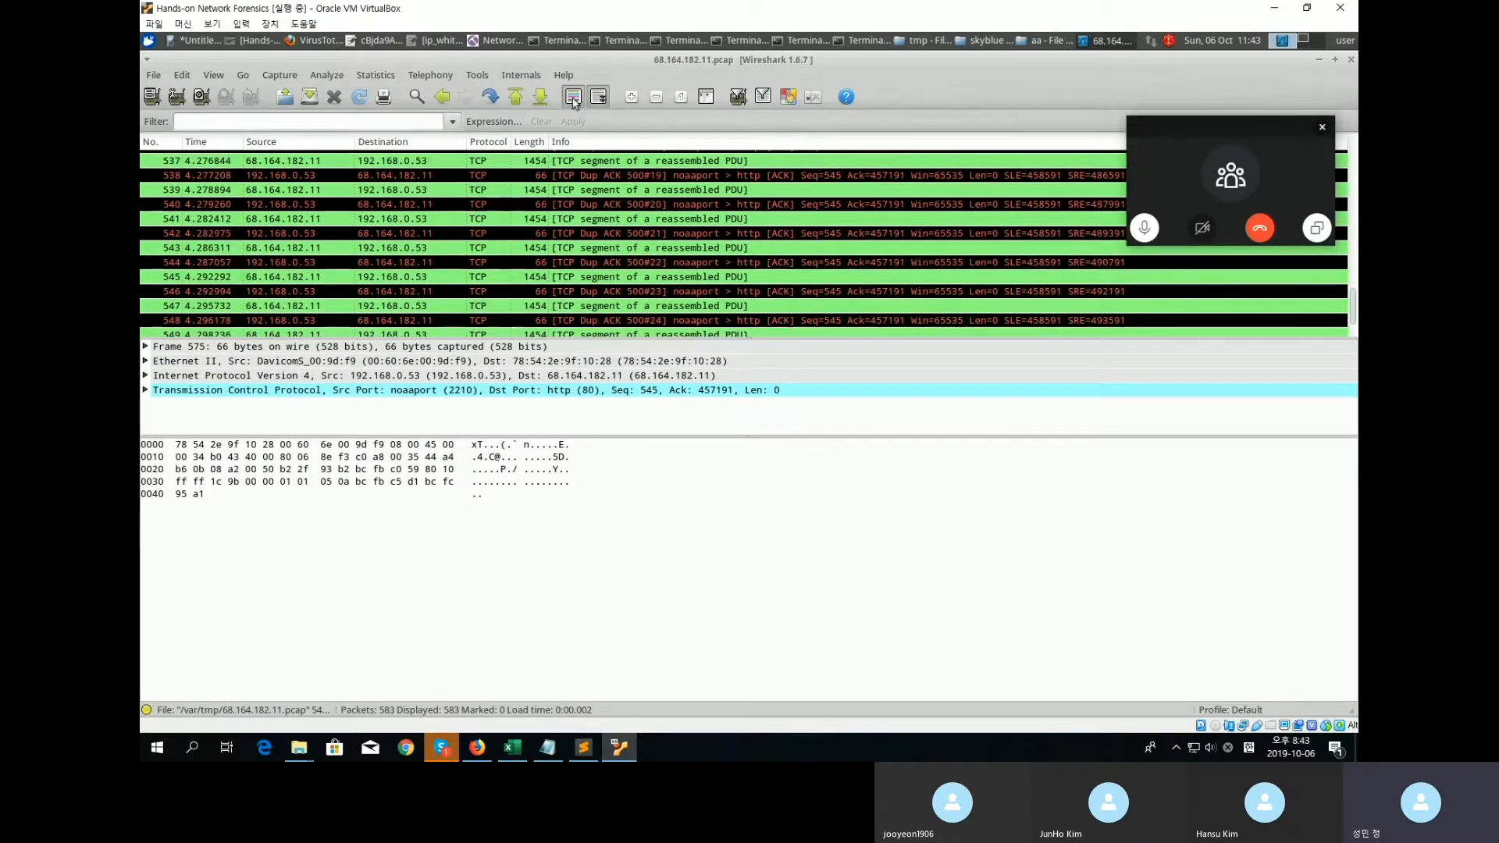
# Switch to NetworkMiner's extracted files and select the 68.164.182.11.pcap capture among the case files.
pyautogui.click(498, 39)
pyautogui.click(478, 244)
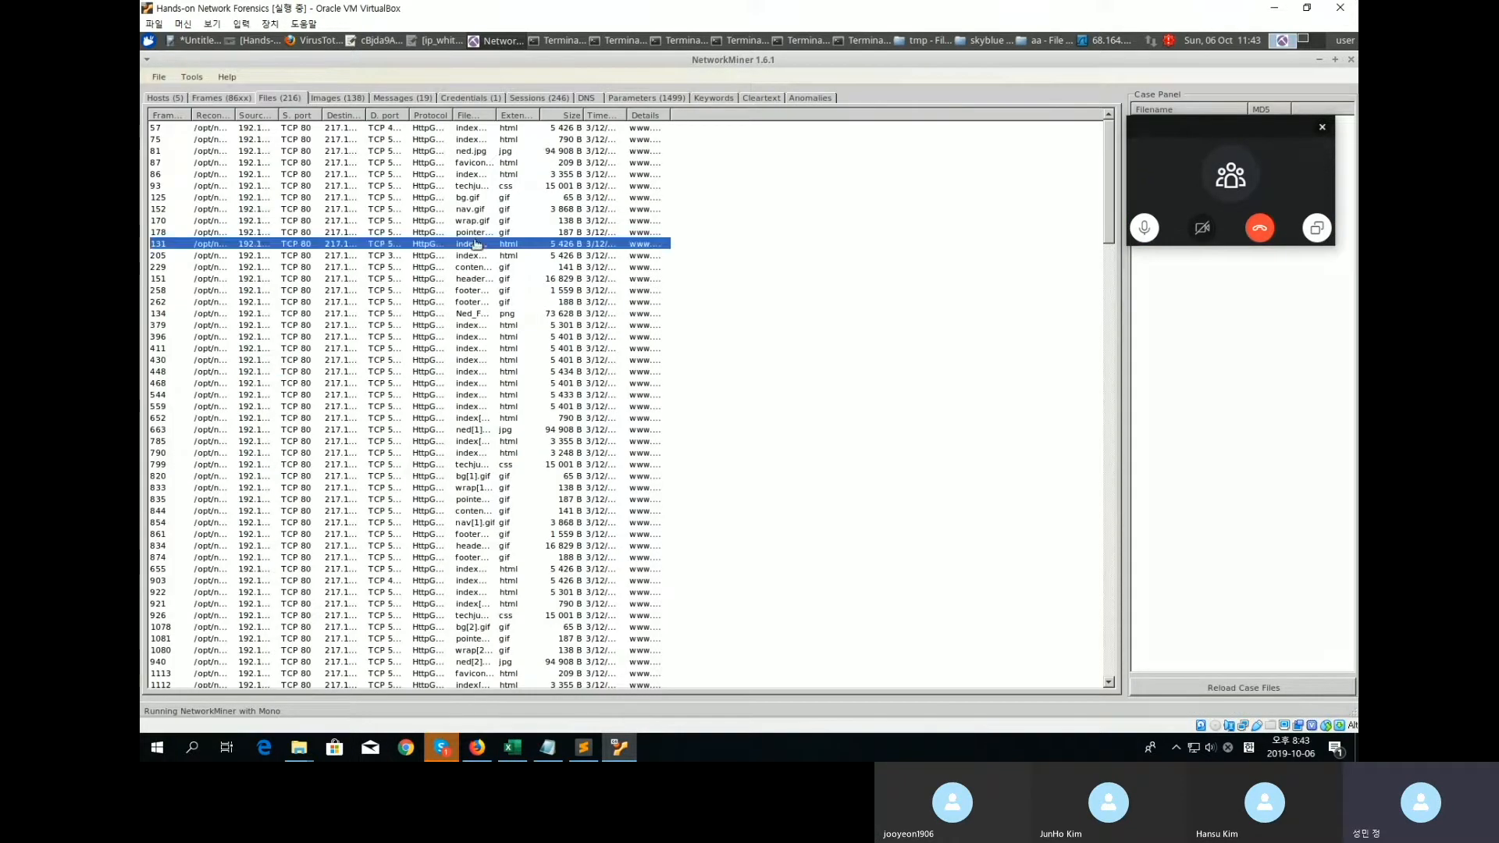
pyautogui.moveTo(1194, 126); pyautogui.dragTo(1263, 325)
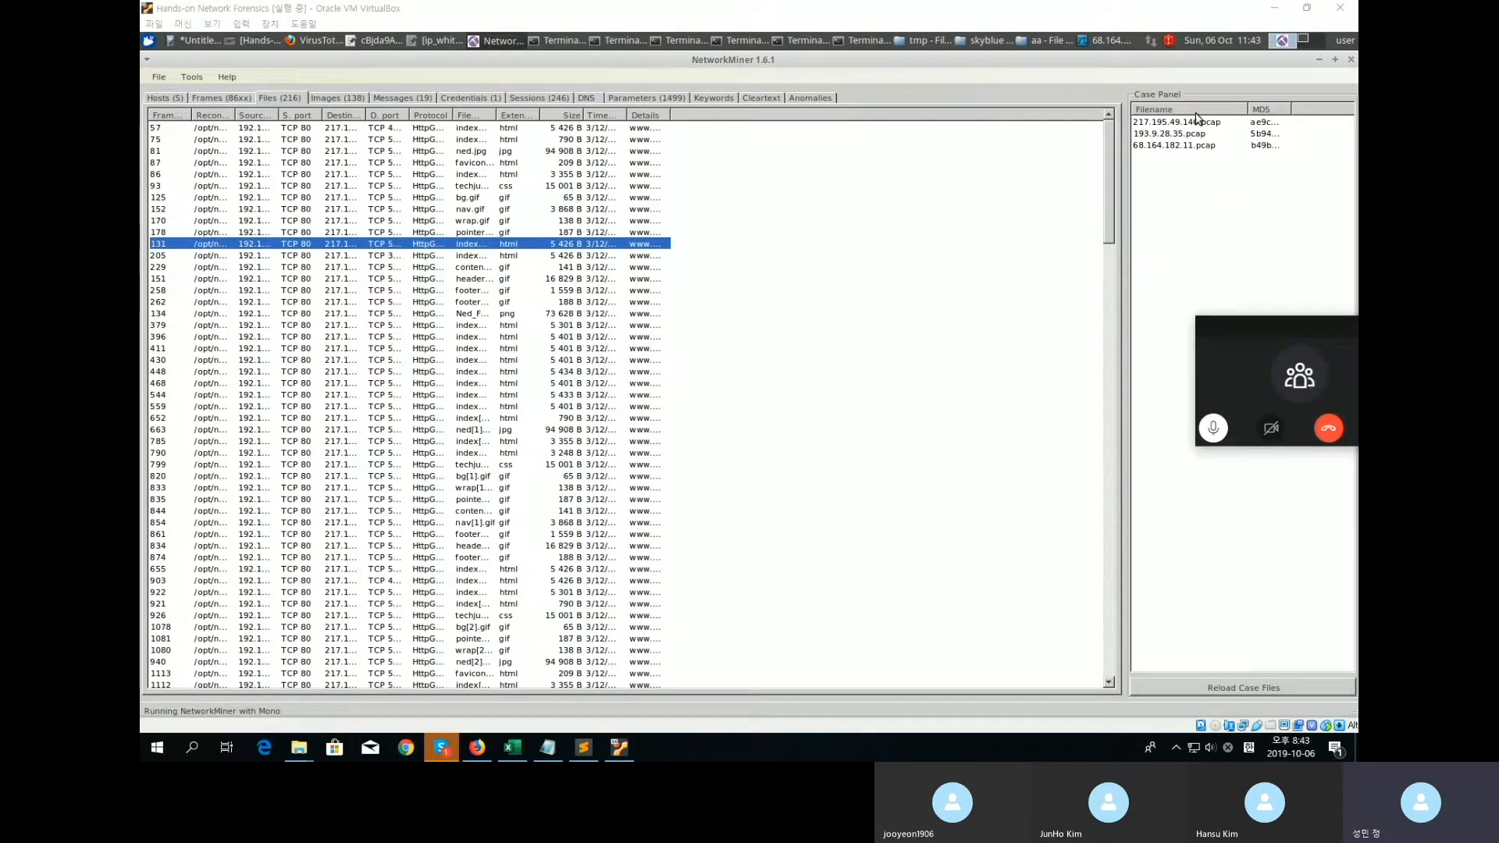
pyautogui.click(1175, 146)
# Widen the reconstructed file path, source host and destination host columns and sort the files by destination host.
pyautogui.moveTo(235, 115); pyautogui.dragTo(457, 116)
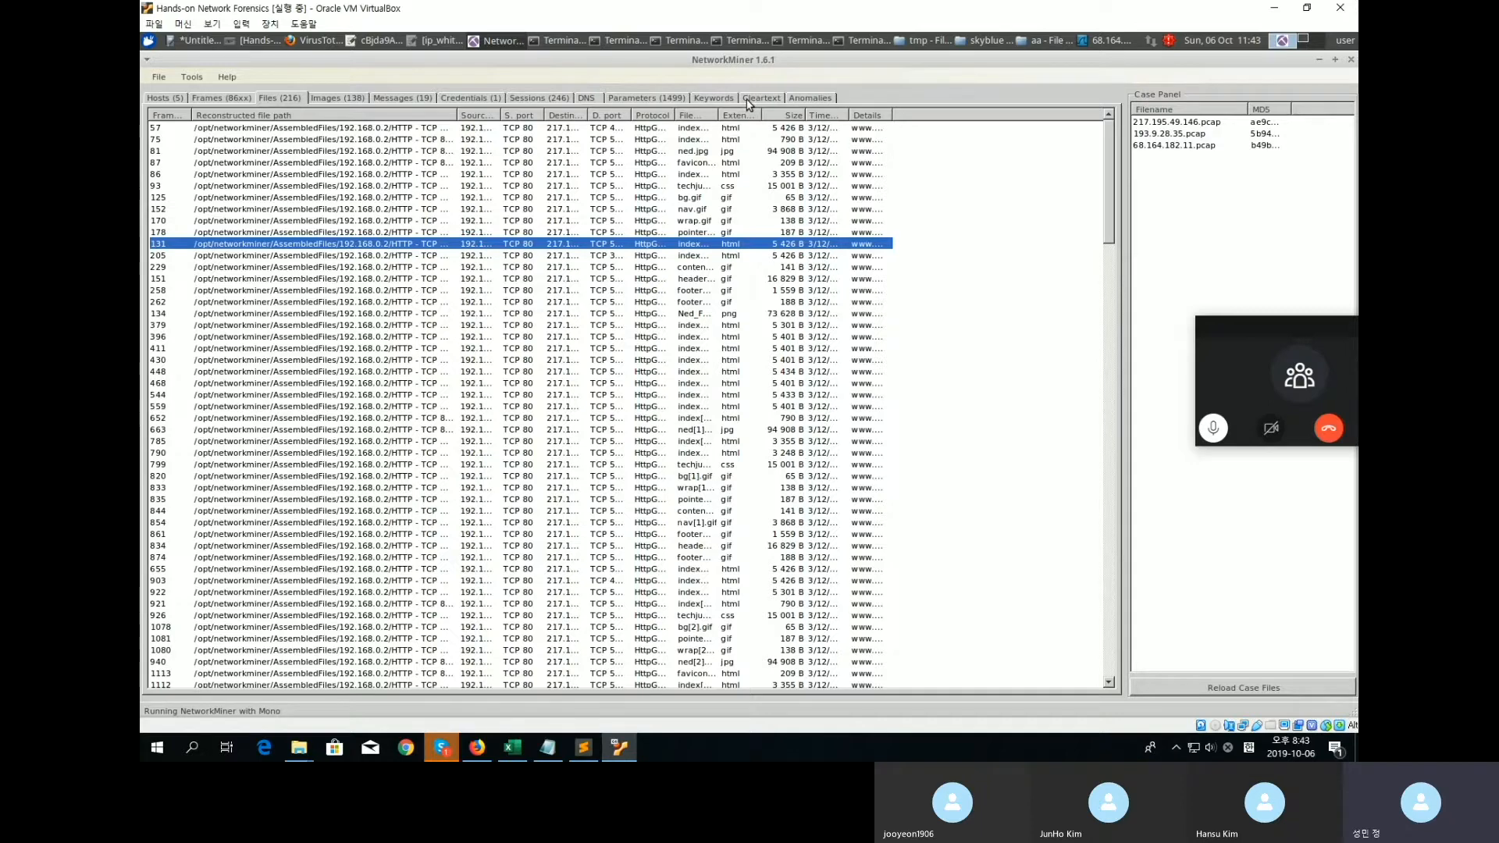
pyautogui.click(288, 100)
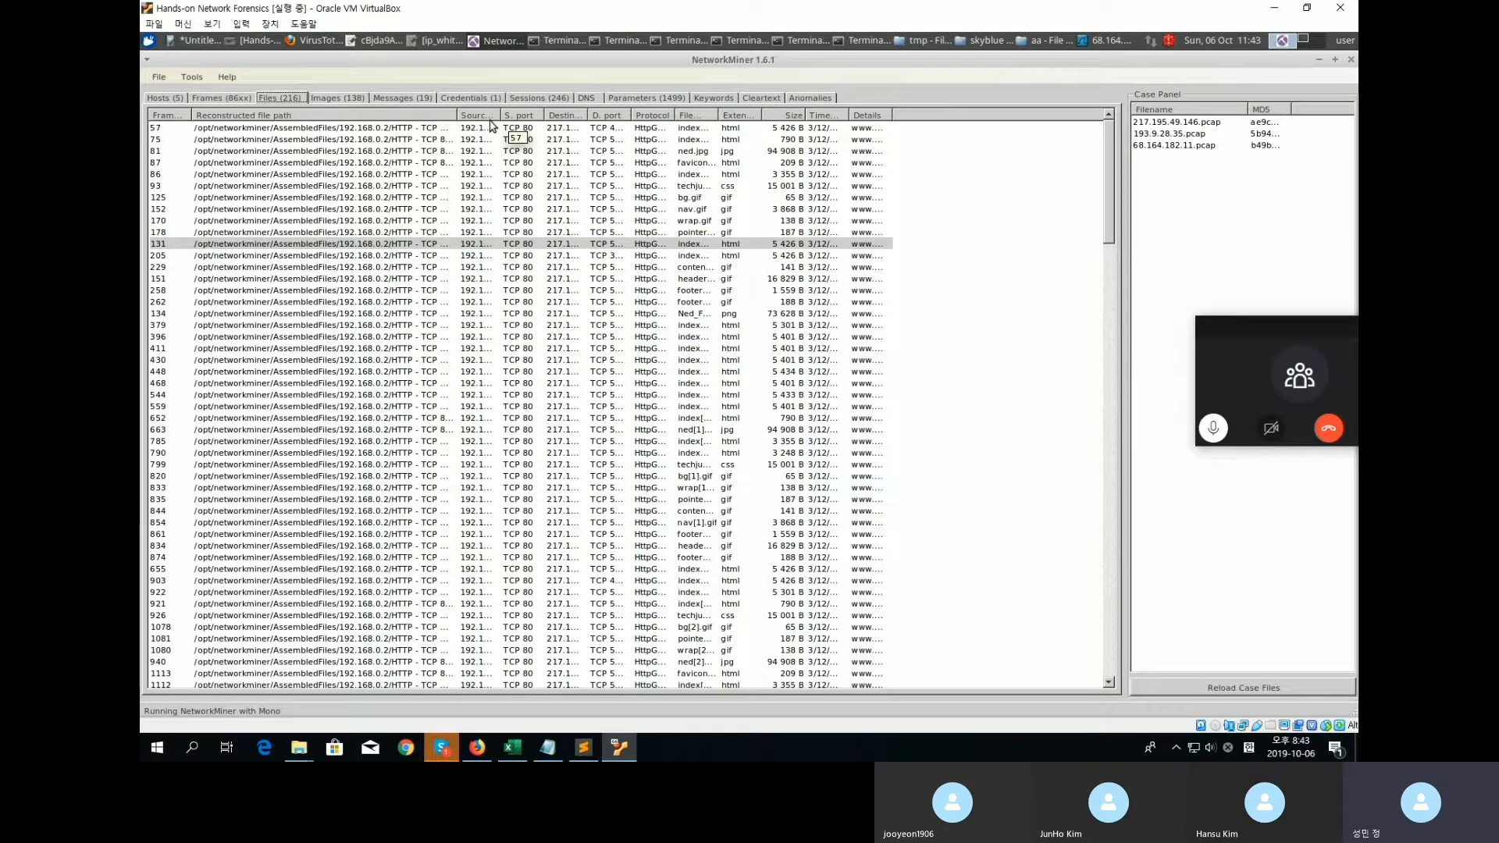
pyautogui.moveTo(501, 115); pyautogui.dragTo(670, 116)
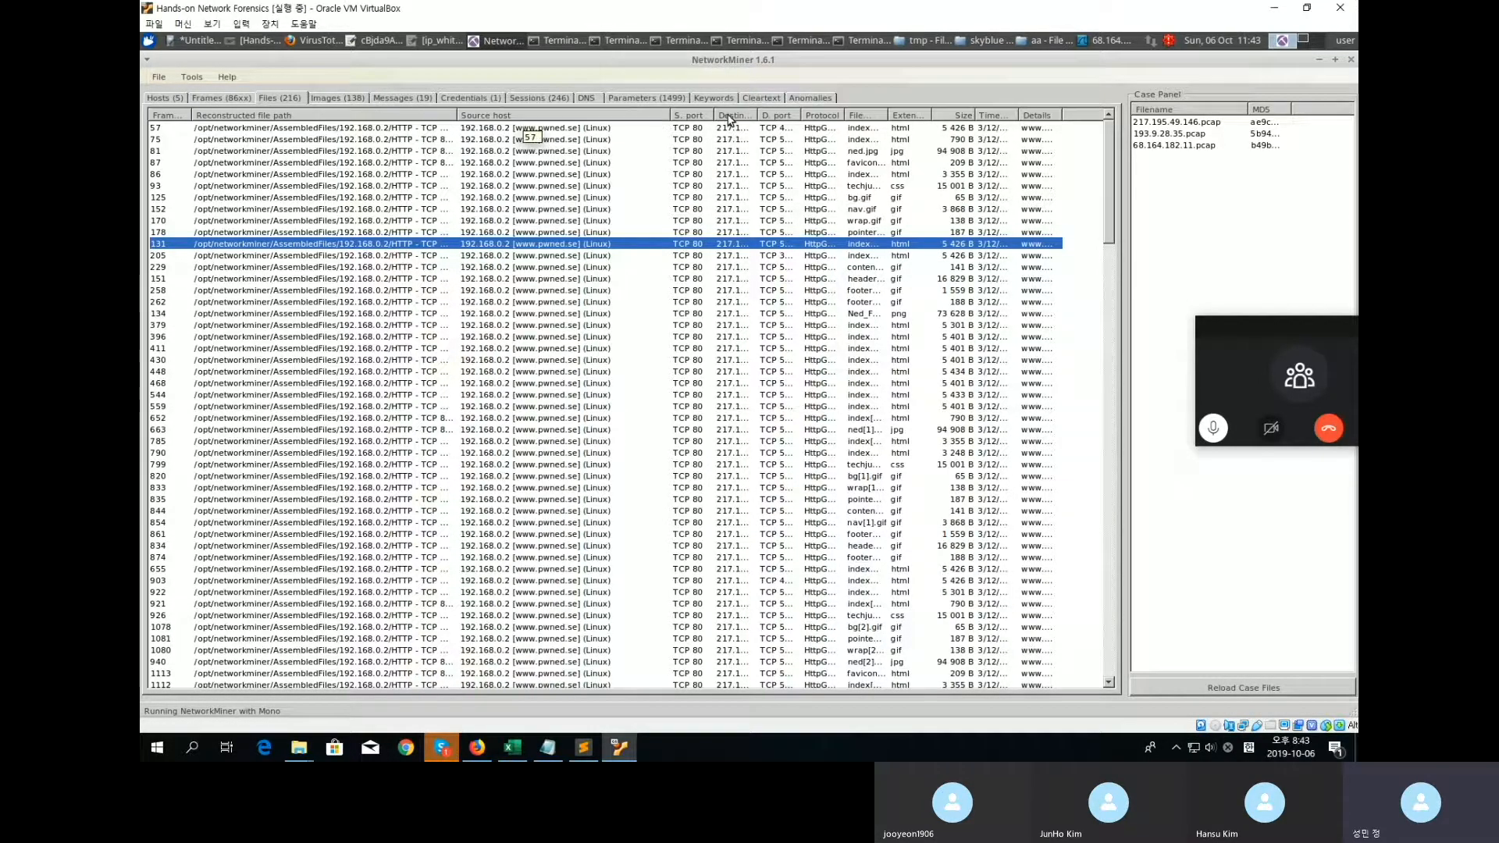
pyautogui.moveTo(757, 115); pyautogui.dragTo(880, 117)
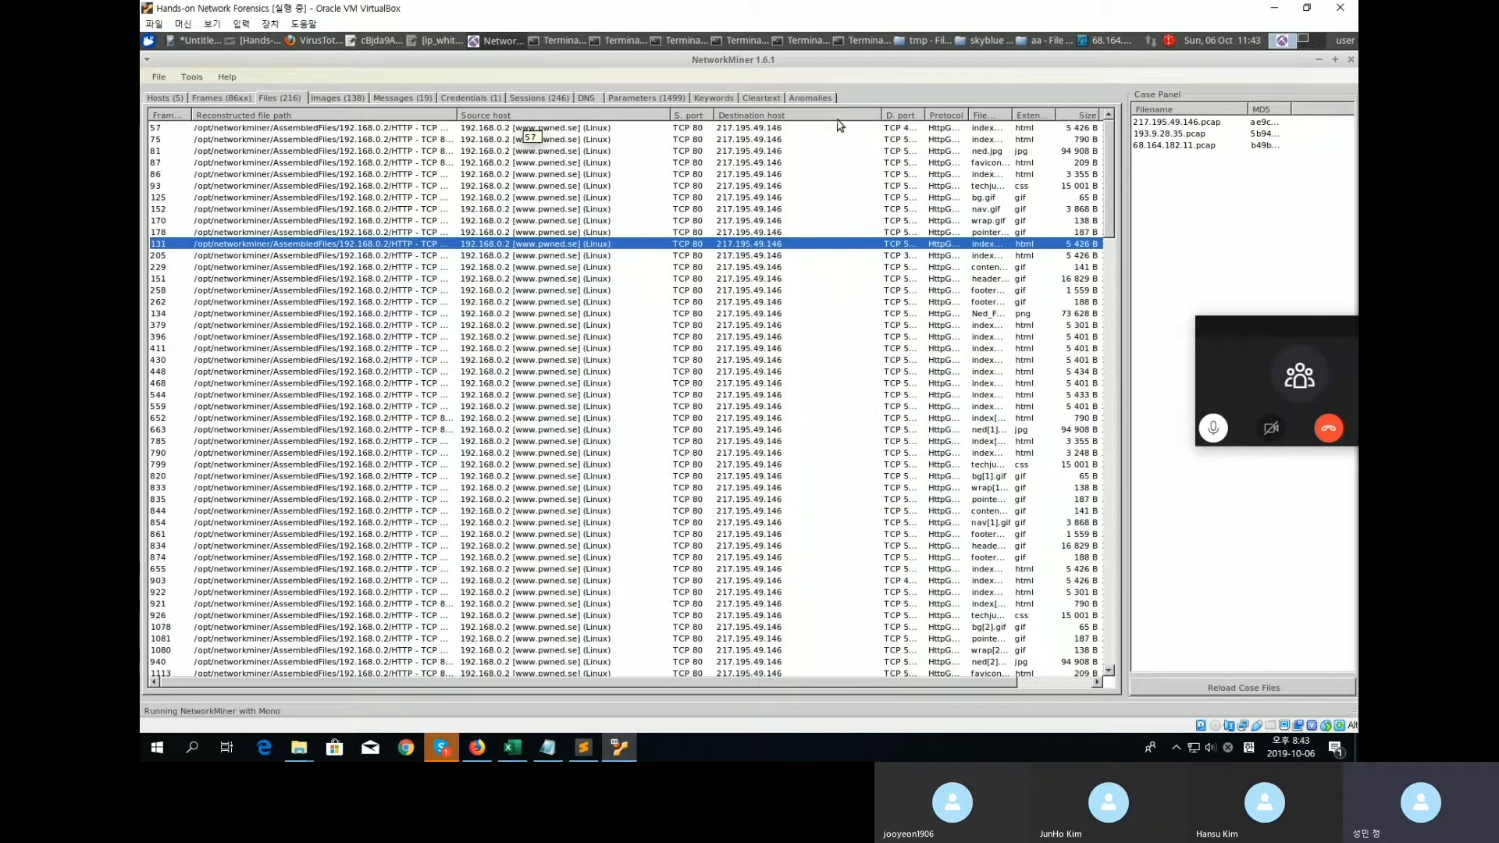
pyautogui.click(773, 115)
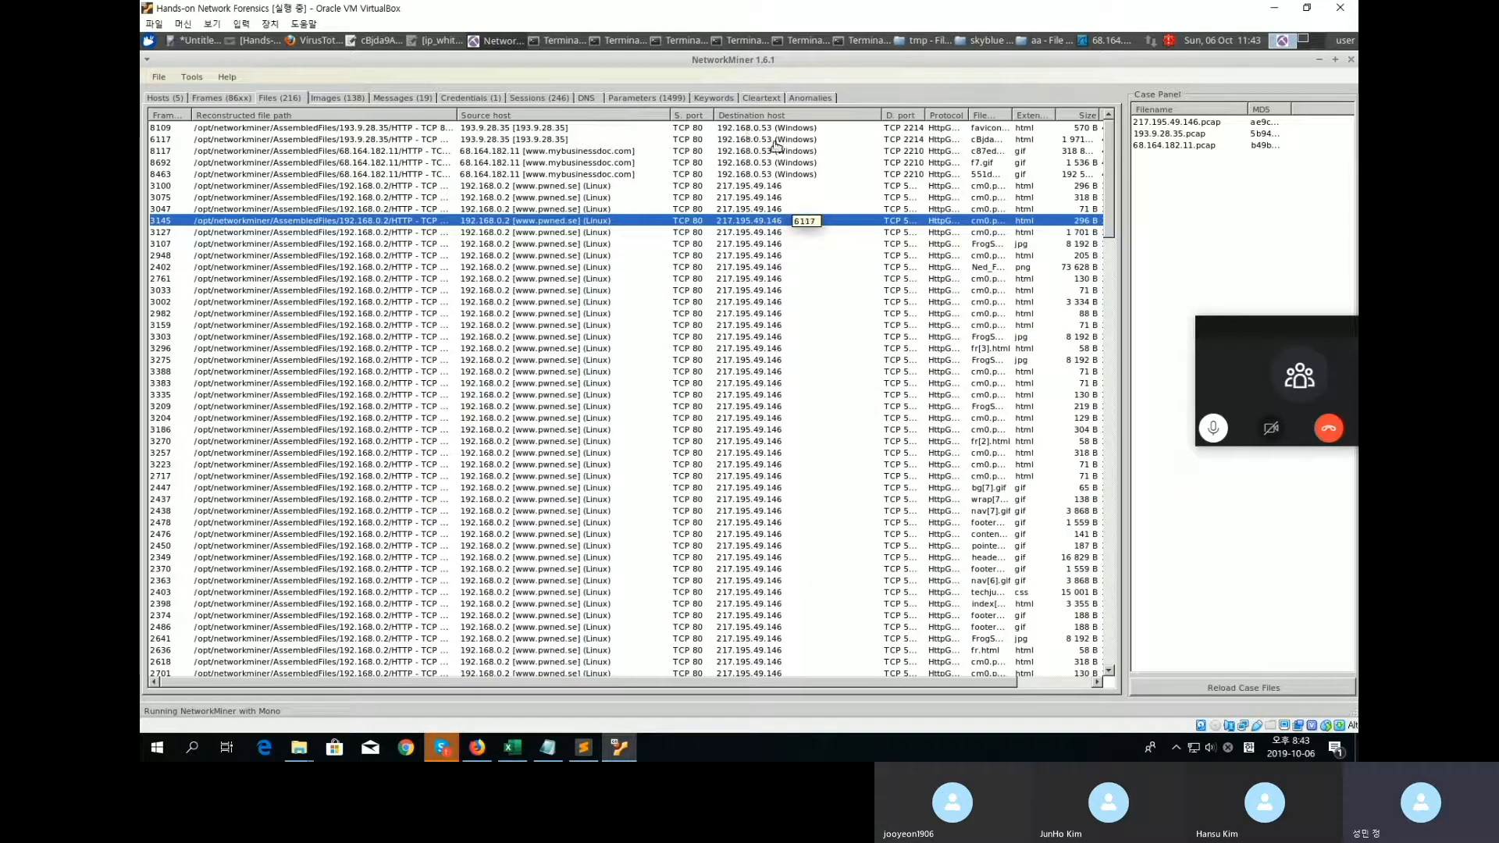
pyautogui.click(543, 150)
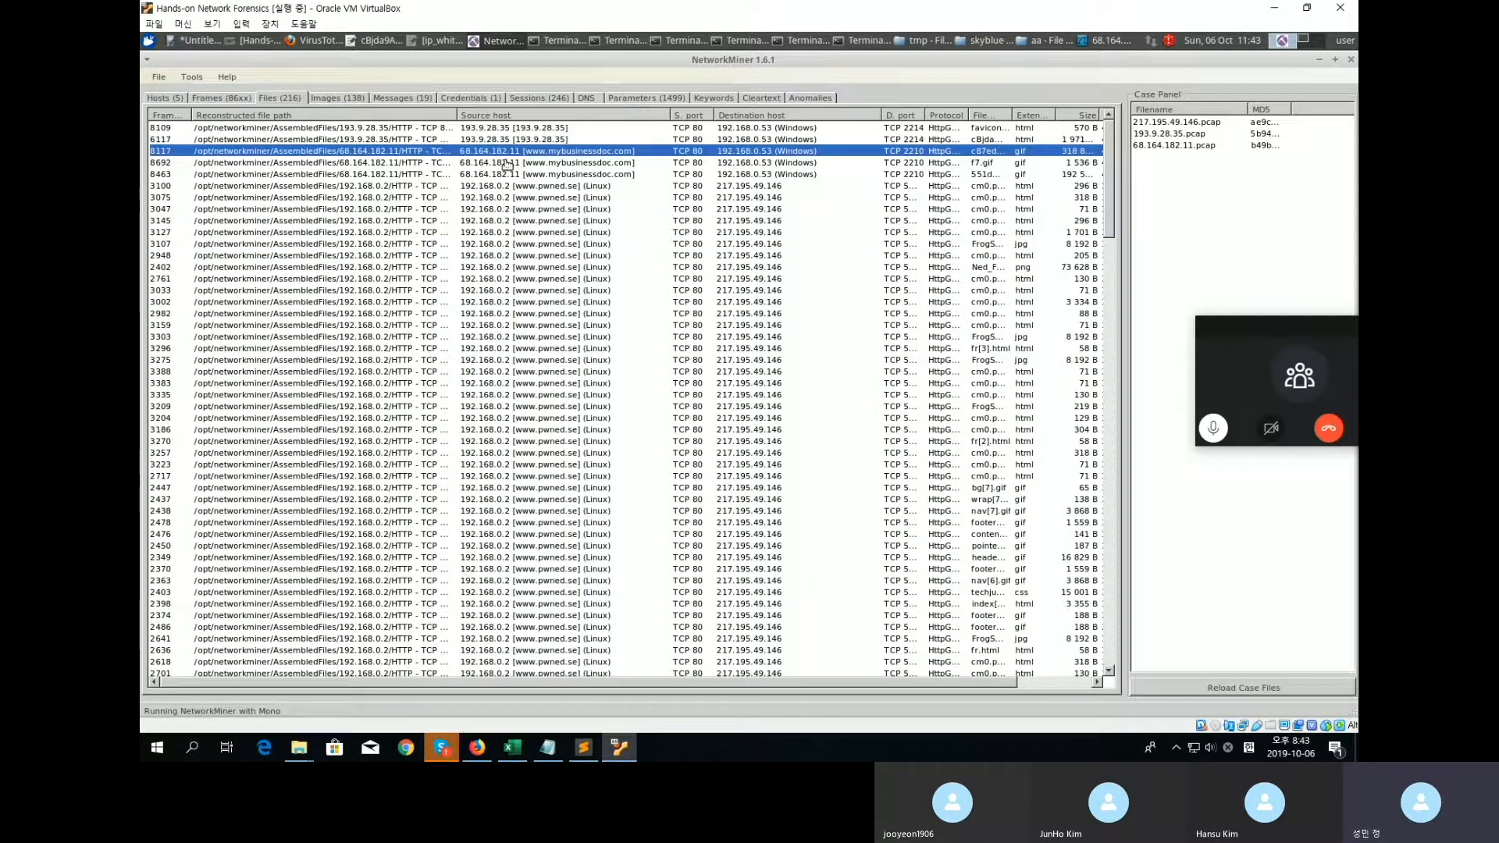
pyautogui.click(1171, 146)
pyautogui.click(537, 152)
pyautogui.click(551, 186)
pyautogui.click(550, 175)
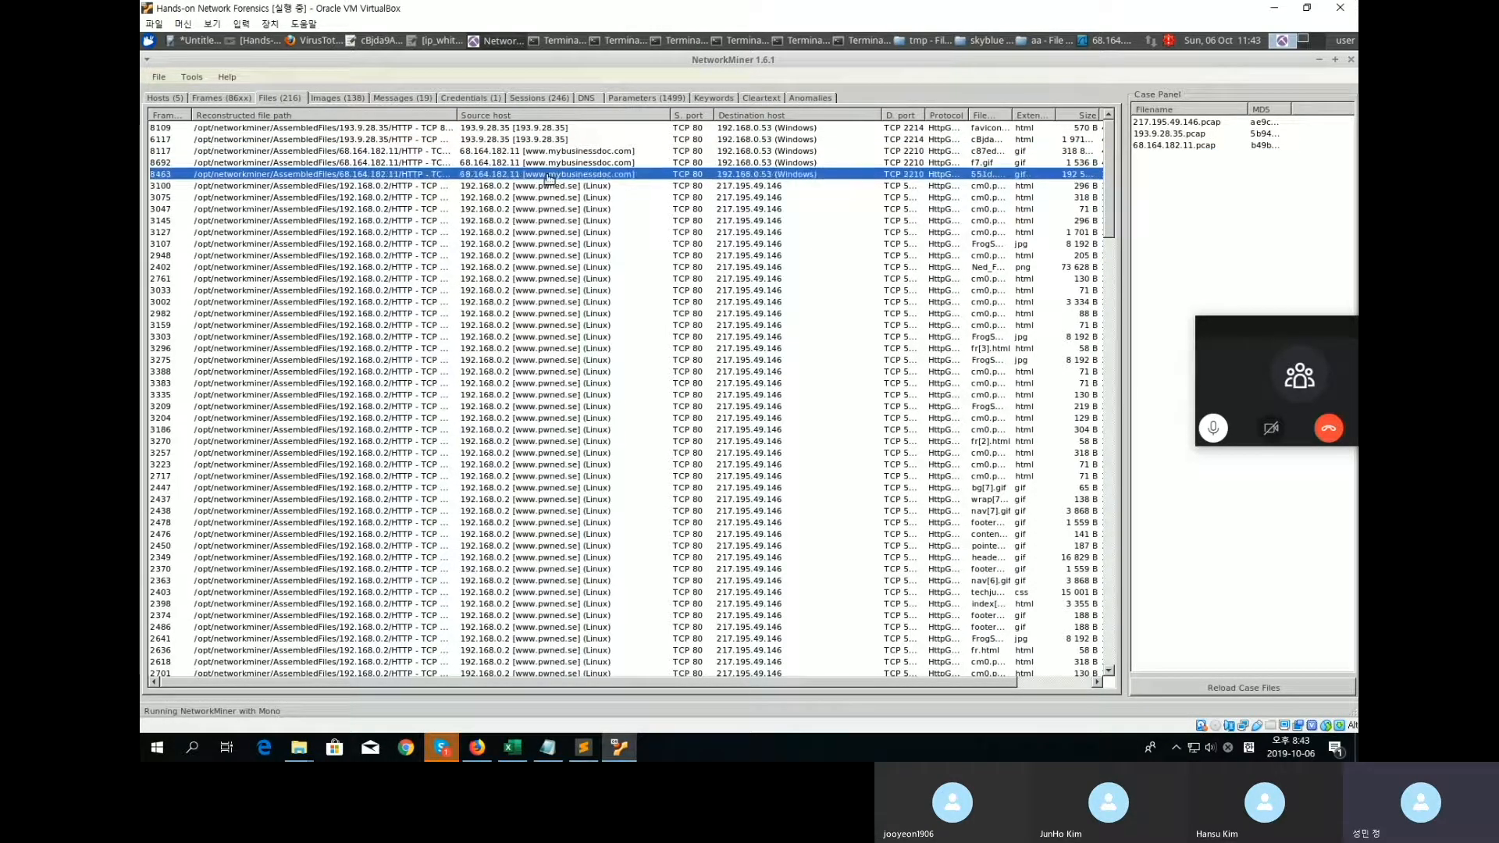
# Open the folder holding the gif files reconstructed from 68.164.182.11, check the files there and return to NetworkMiner.
pyautogui.click(541, 151)
pyautogui.click(546, 175)
pyautogui.click(551, 185)
pyautogui.click(545, 174)
pyautogui.rightClick(539, 156)
pyautogui.click(590, 181)
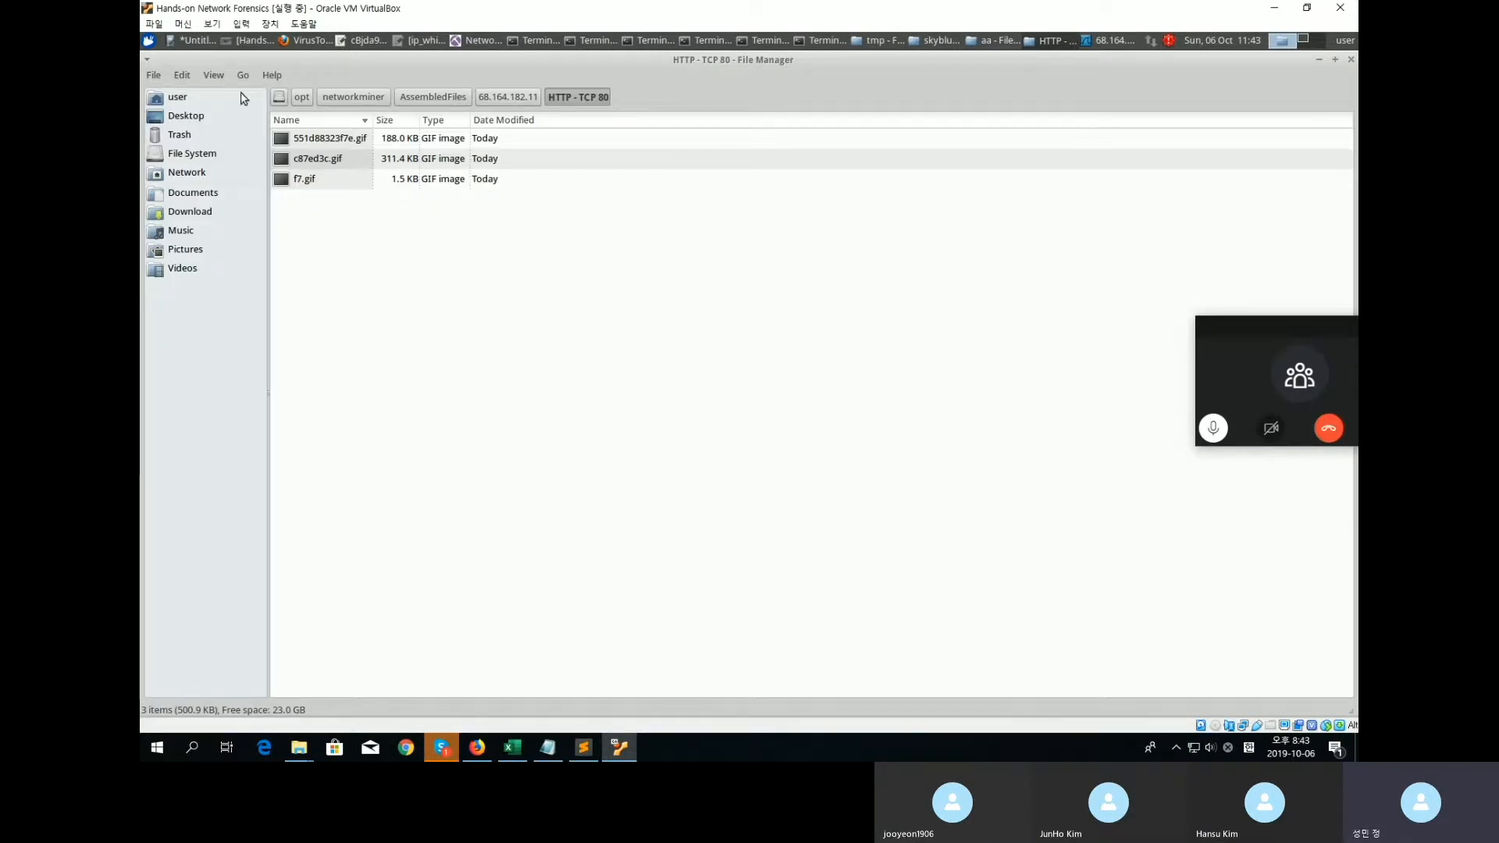
pyautogui.moveTo(312, 185); pyautogui.dragTo(317, 157)
pyautogui.click(429, 234)
pyautogui.click(1320, 61)
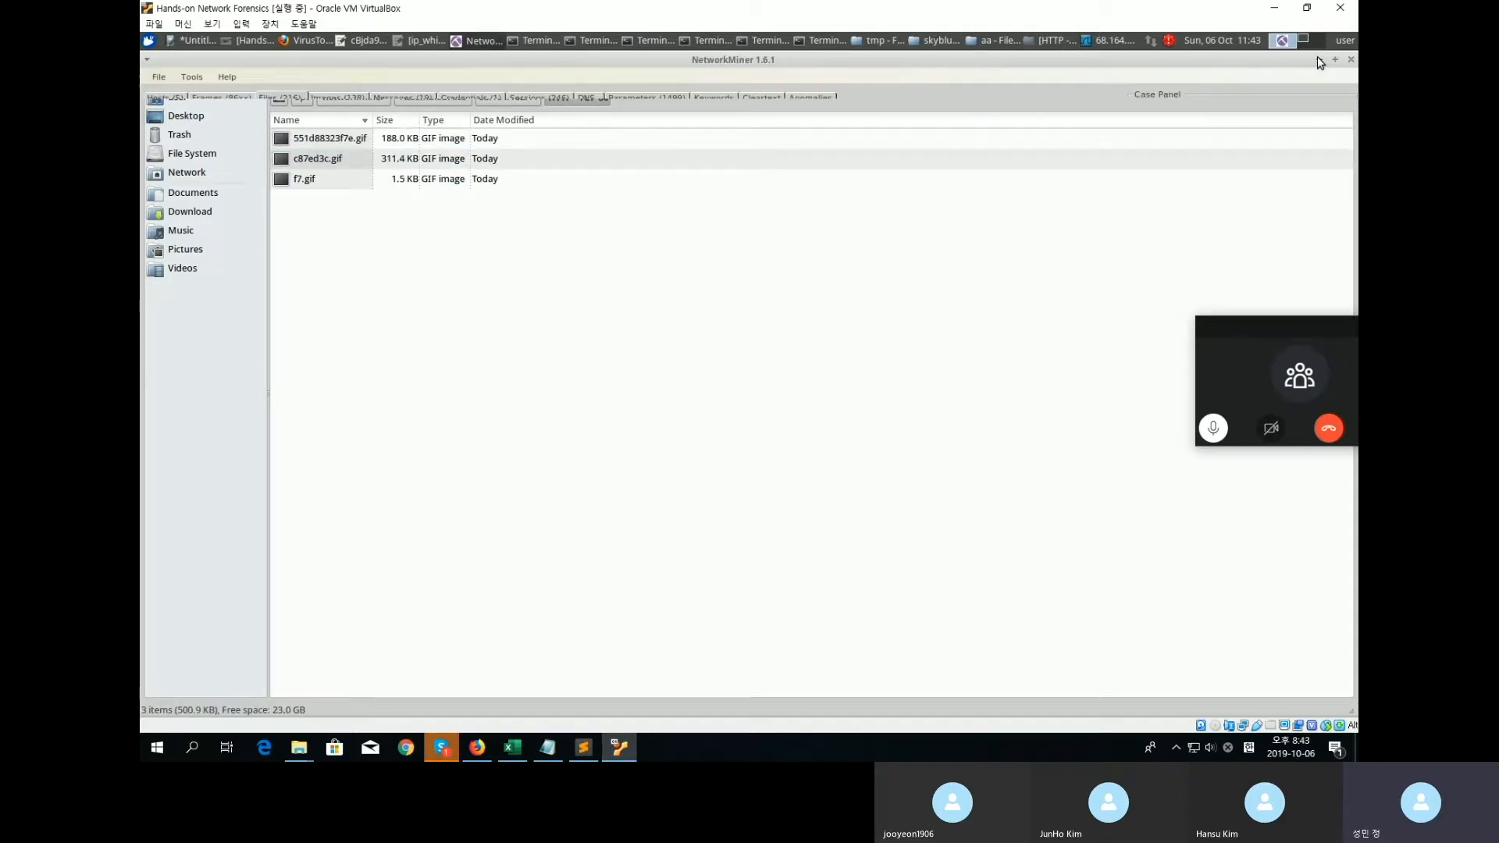
pyautogui.click(691, 232)
pyautogui.click(691, 163)
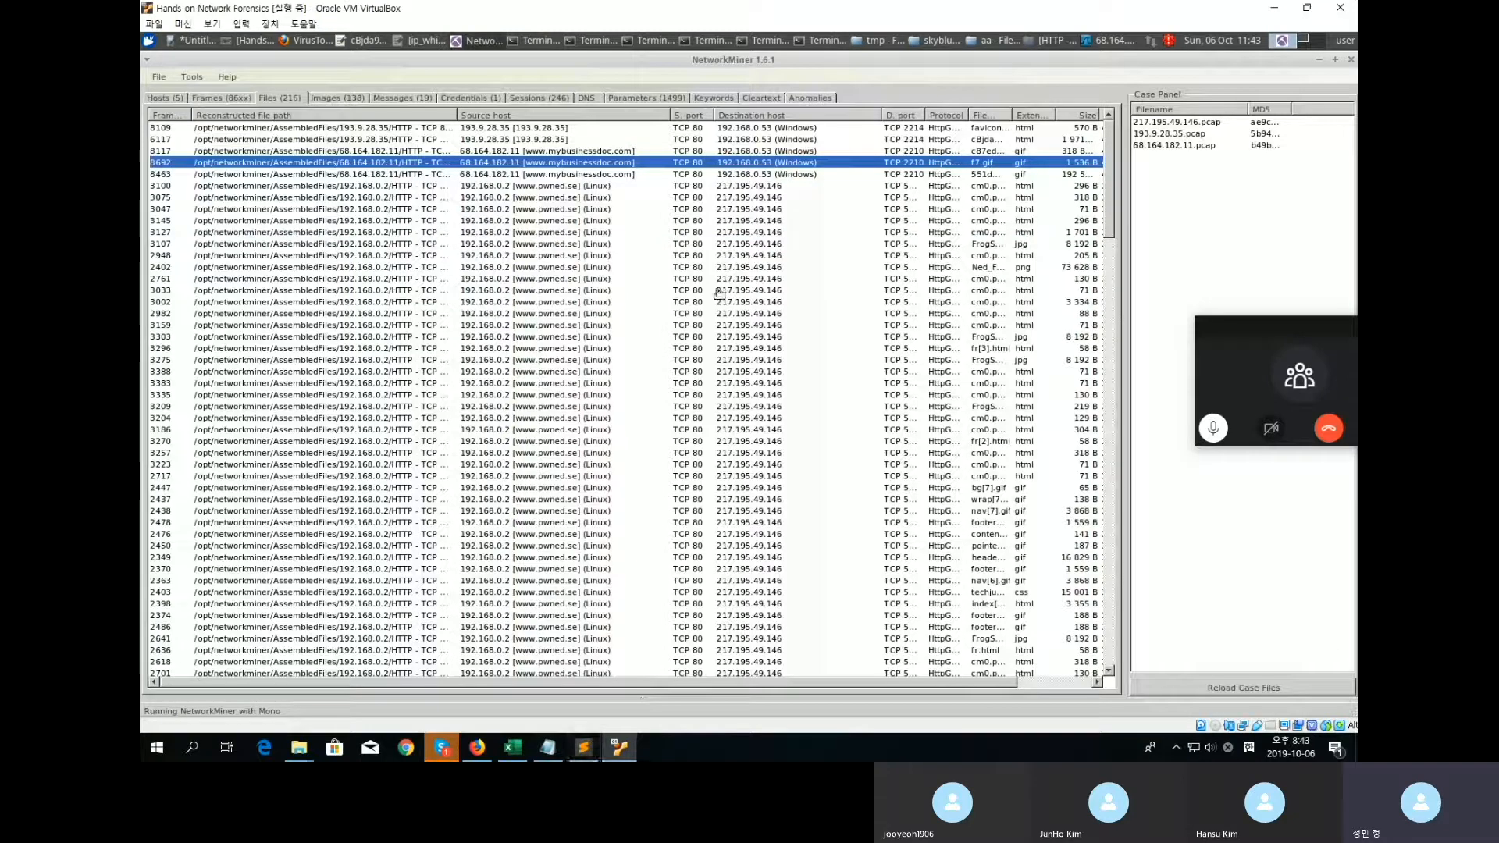
pyautogui.click(1202, 146)
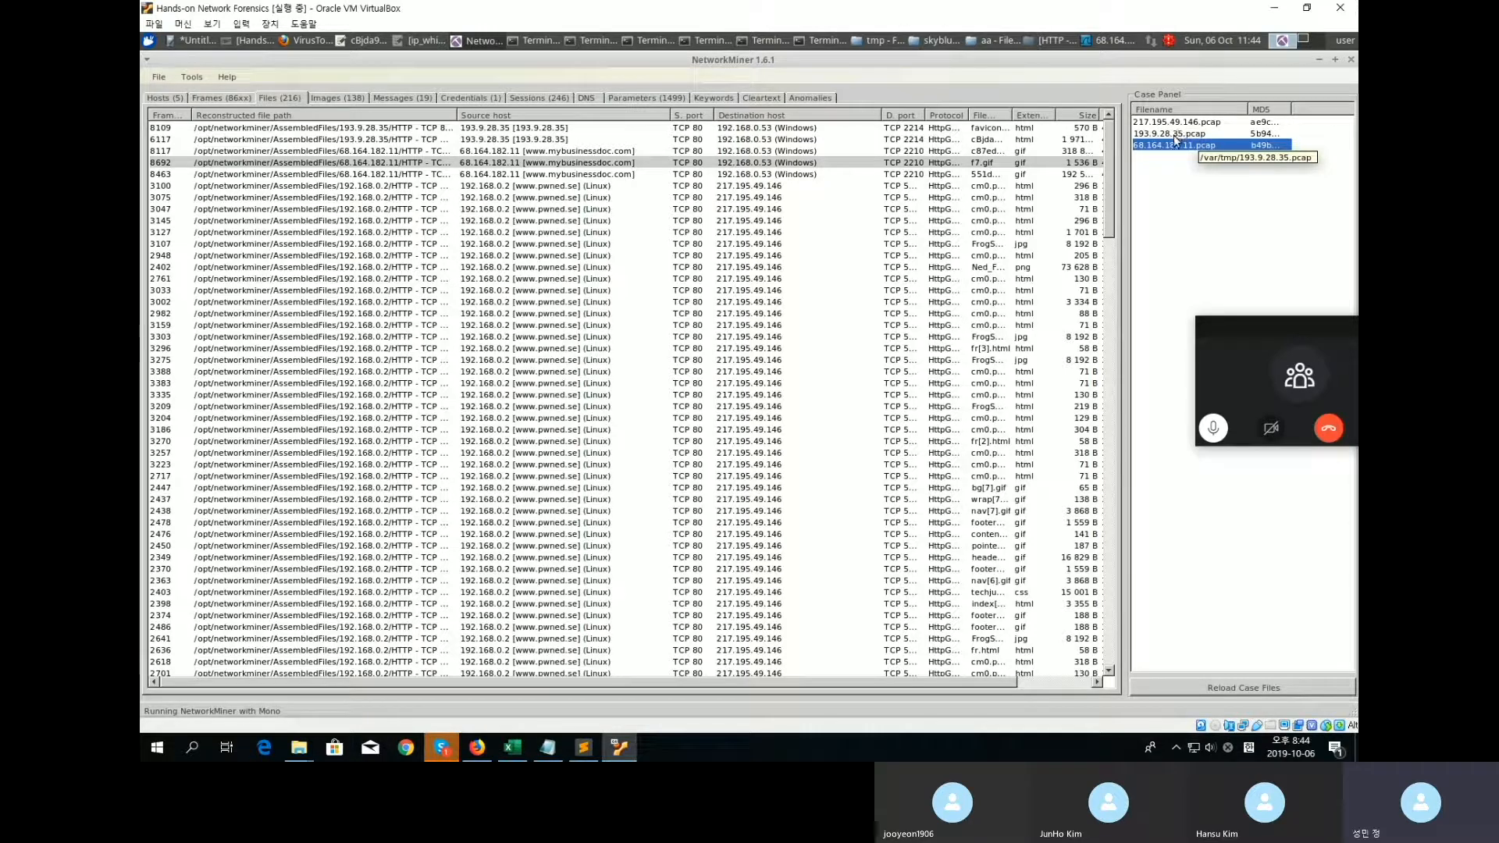
pyautogui.click(1175, 136)
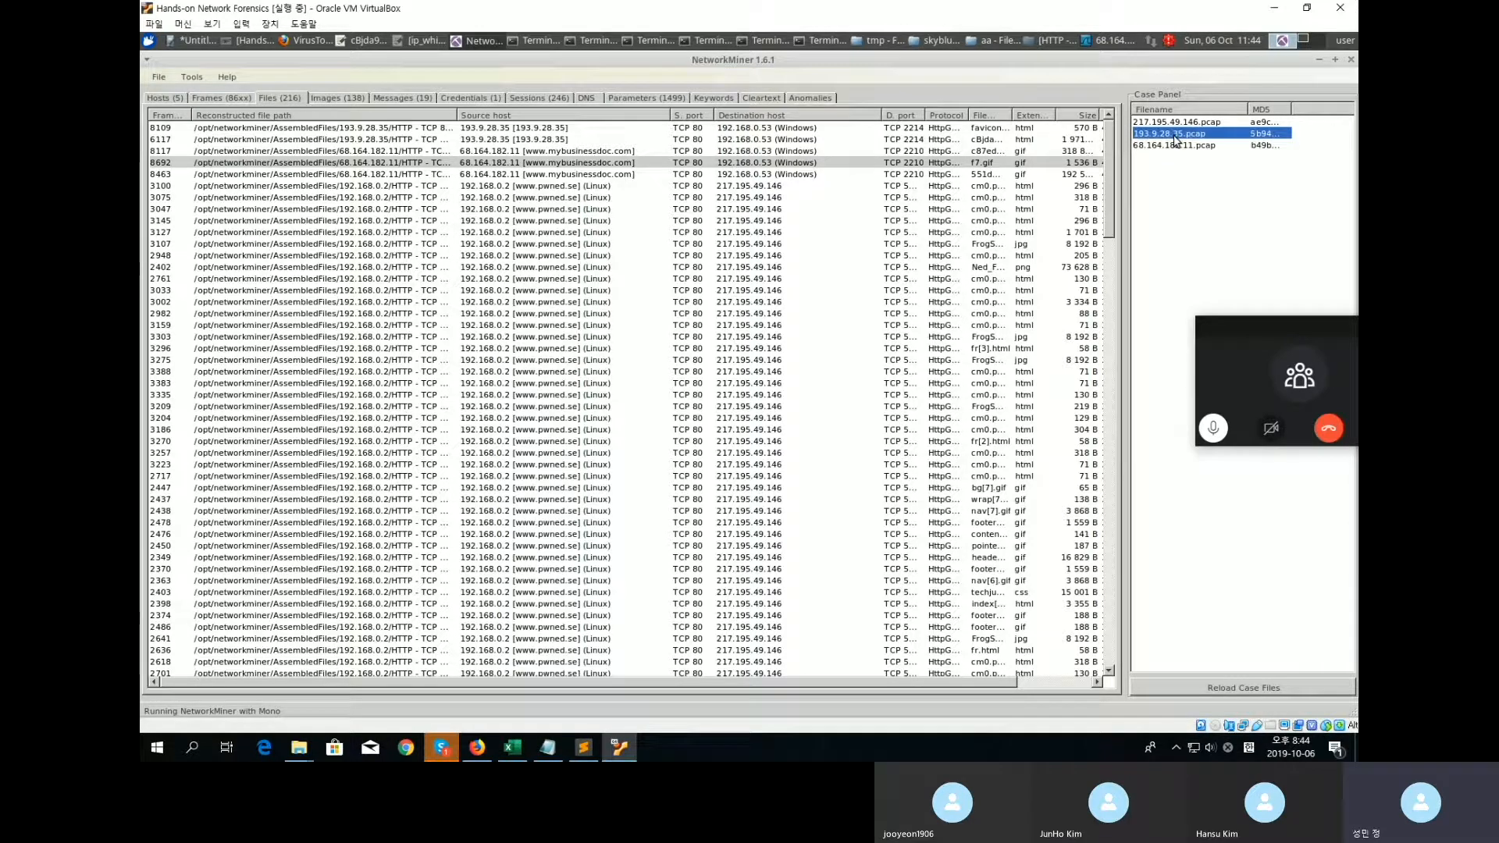
pyautogui.click(733, 161)
pyautogui.click(603, 172)
pyautogui.click(604, 163)
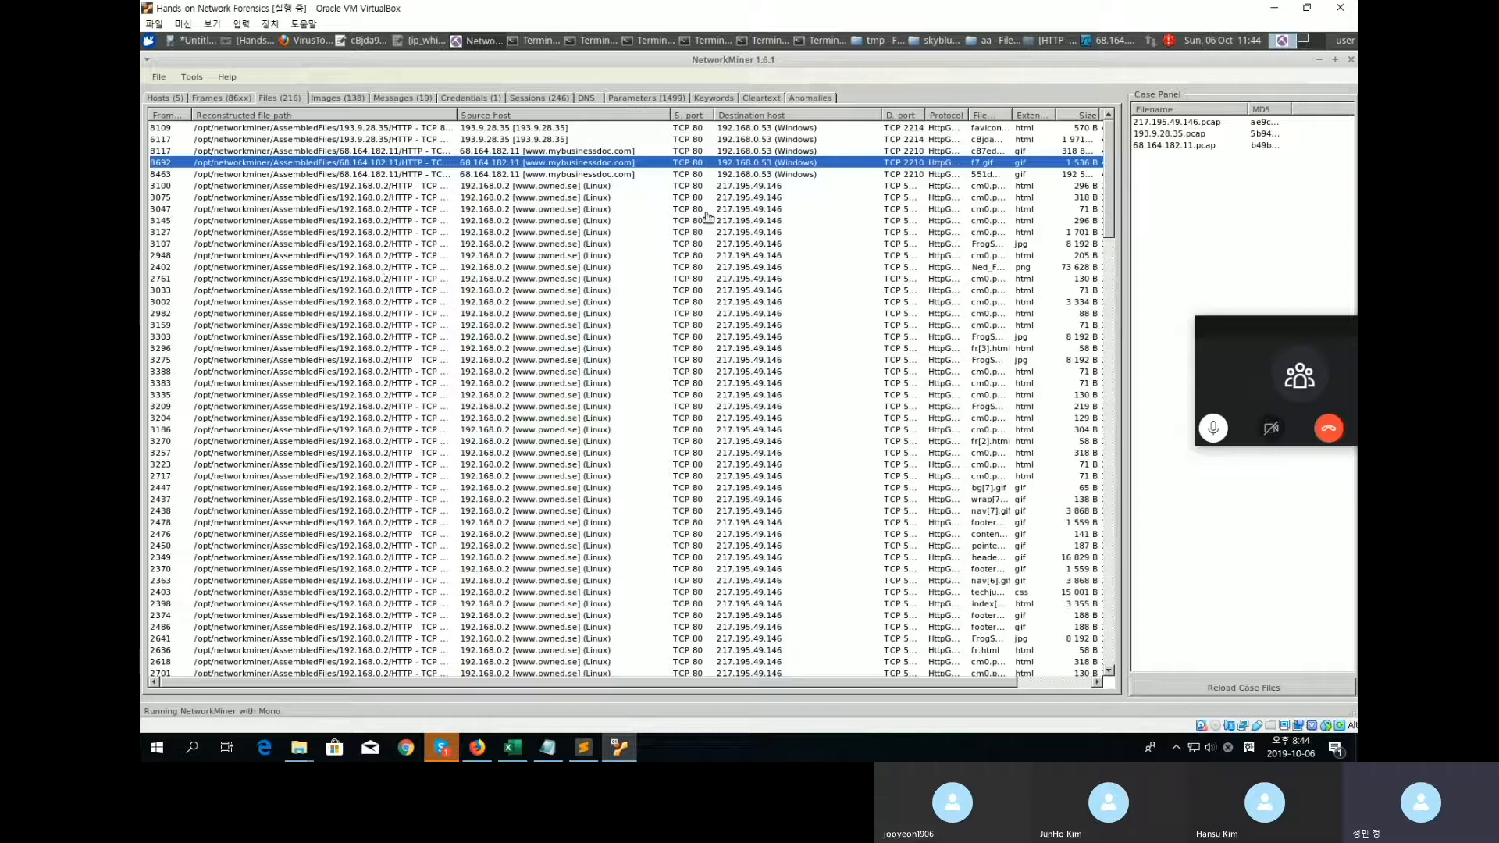
# Switch to the Sublime Text notes and review question Q2.3, its tcpdump command and the traffic row for 193.9.28.35.
pyautogui.moveTo(617, 749)
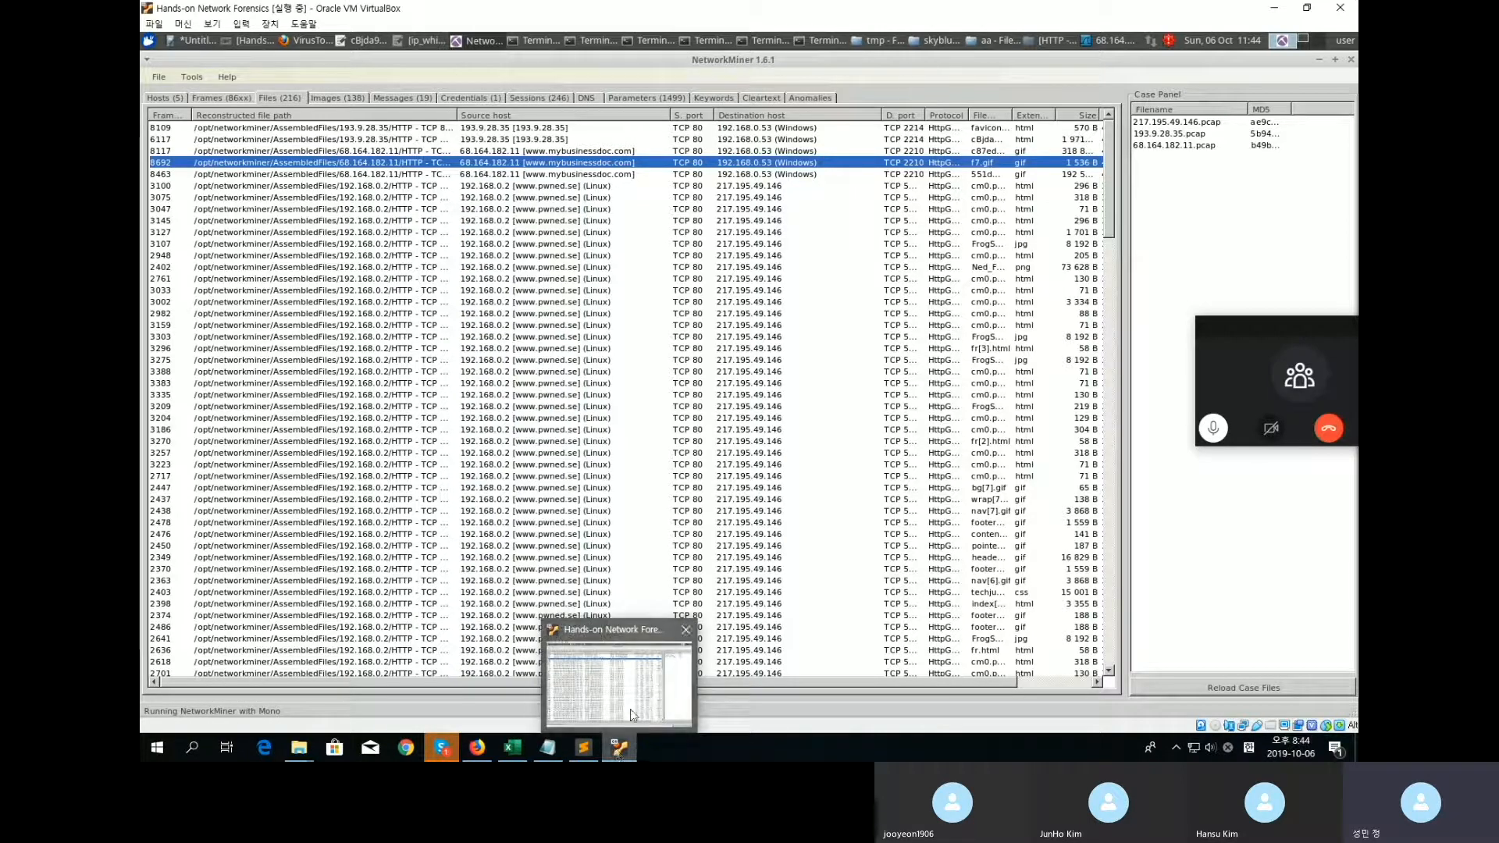
pyautogui.click(583, 747)
pyautogui.scroll(2, 586, 474)
pyautogui.click(462, 527)
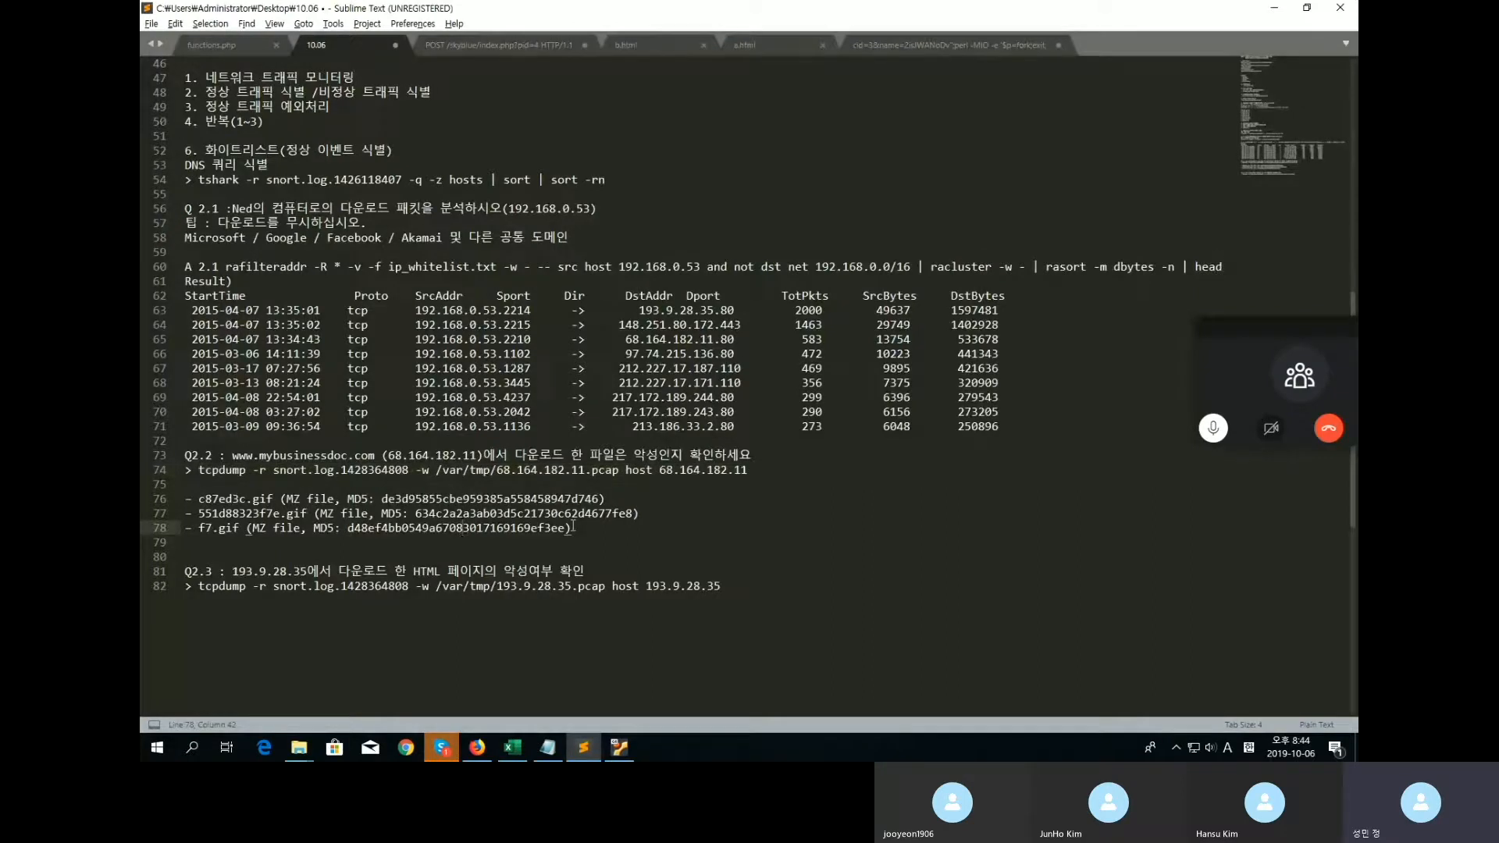
pyautogui.moveTo(232, 572); pyautogui.dragTo(304, 573)
pyautogui.click(667, 396)
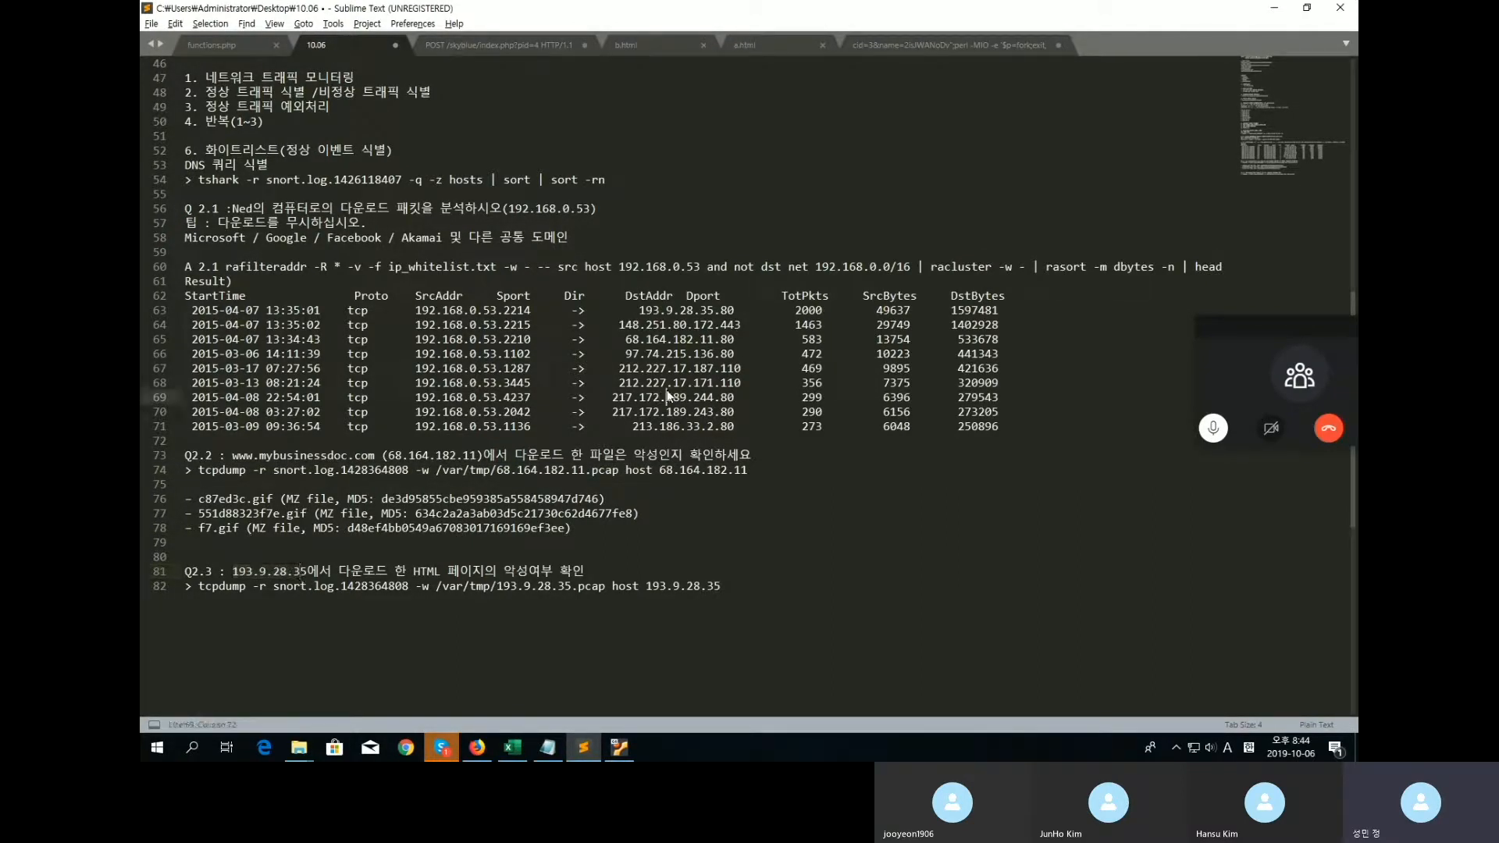
pyautogui.moveTo(1092, 425); pyautogui.dragTo(175, 302)
pyautogui.click(674, 310)
pyautogui.moveTo(642, 311); pyautogui.dragTo(713, 311)
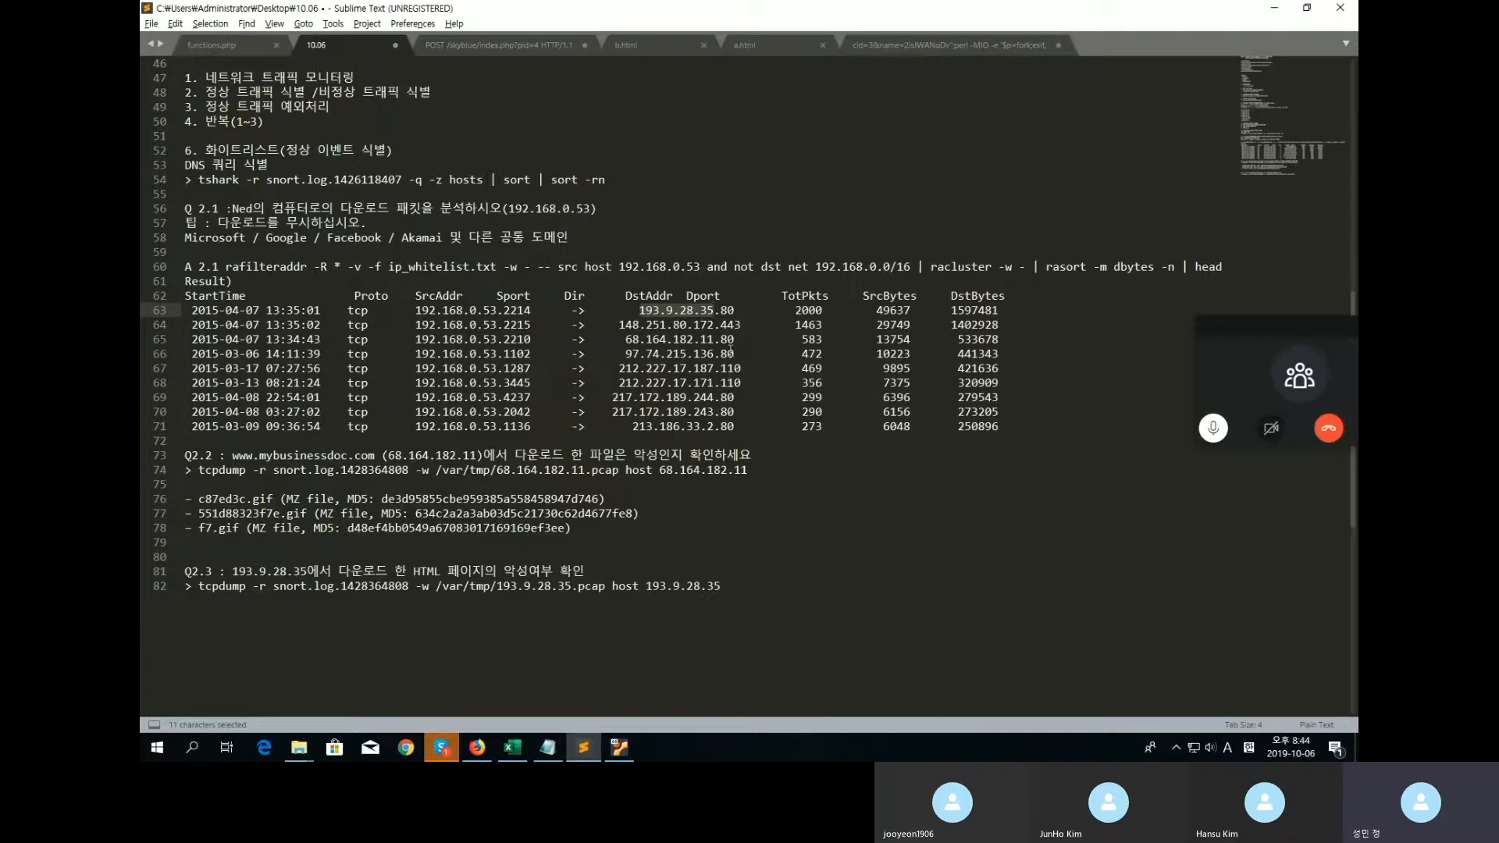
pyautogui.moveTo(719, 585); pyautogui.dragTo(190, 571)
pyautogui.click(618, 592)
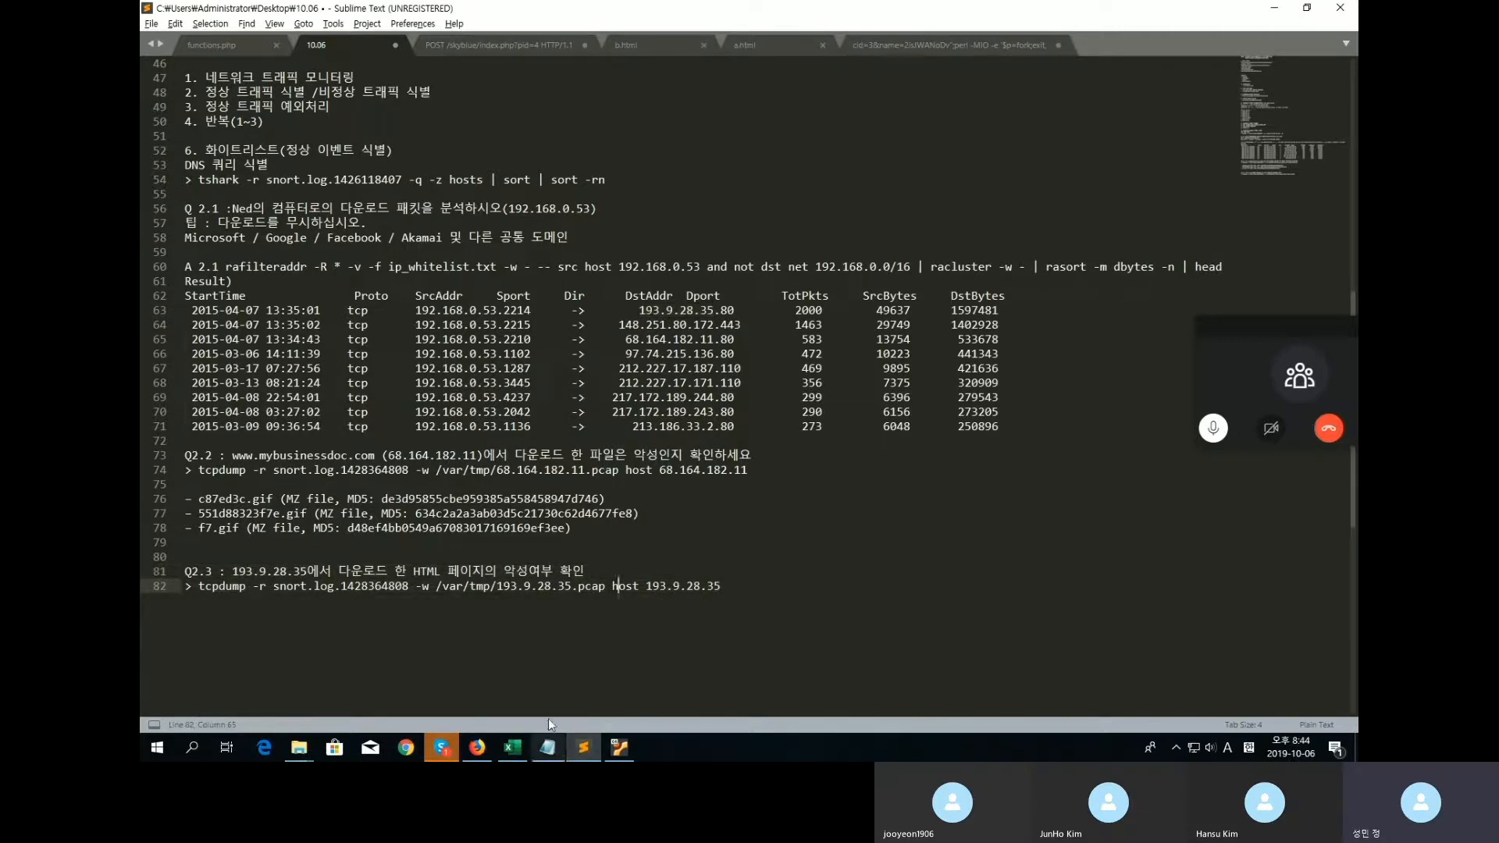
# Switch to the virtual machine's terminal in dailylogs/2015-04-07 and enter "tcpdump -r snort.log.1428364808 -w /var/tmp/111.pcap host" without running it.
pyautogui.click(621, 749)
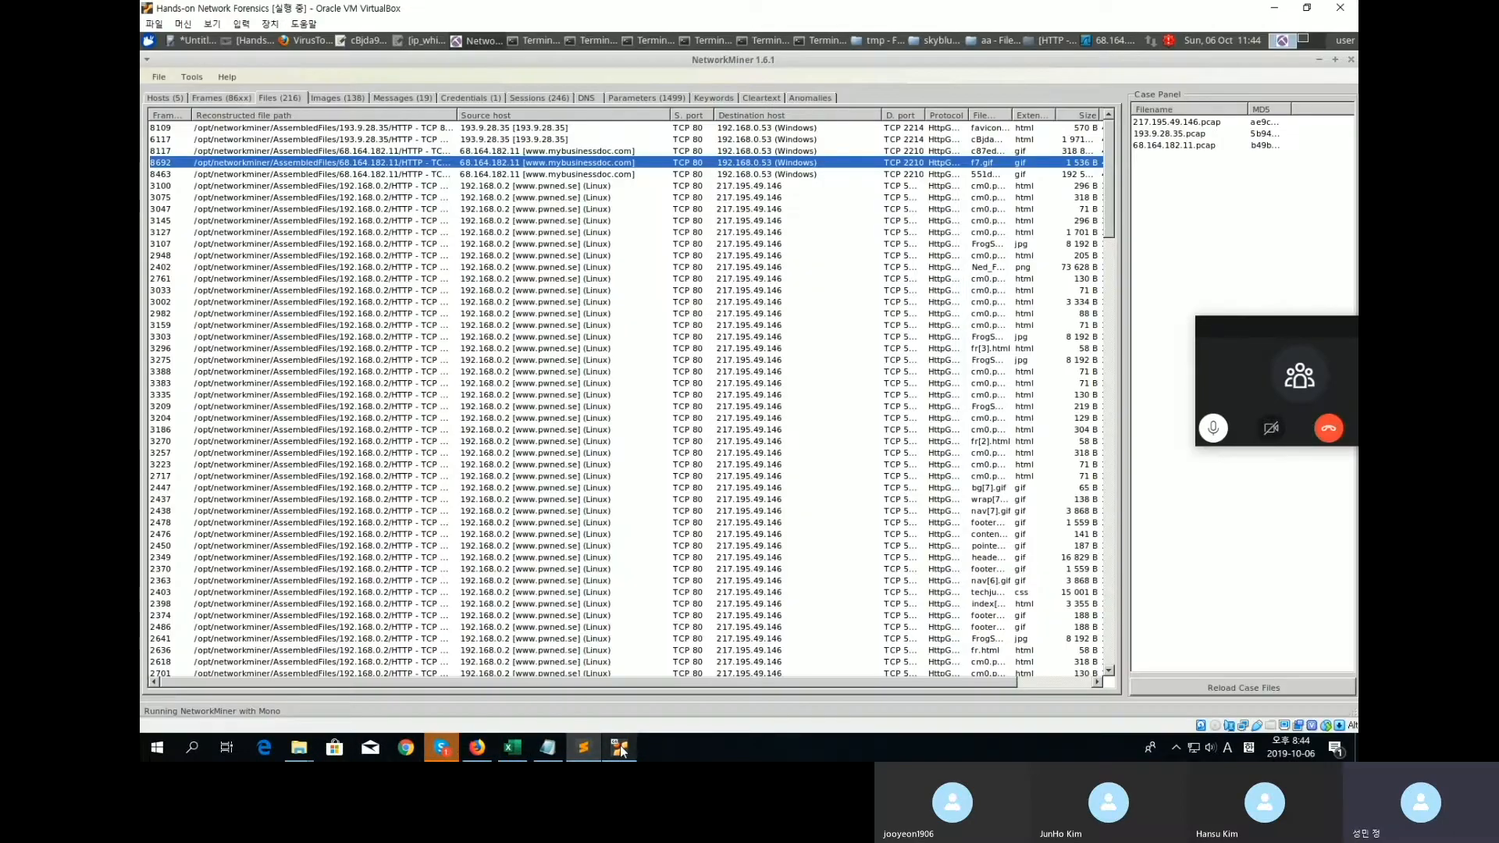
pyautogui.click(819, 40)
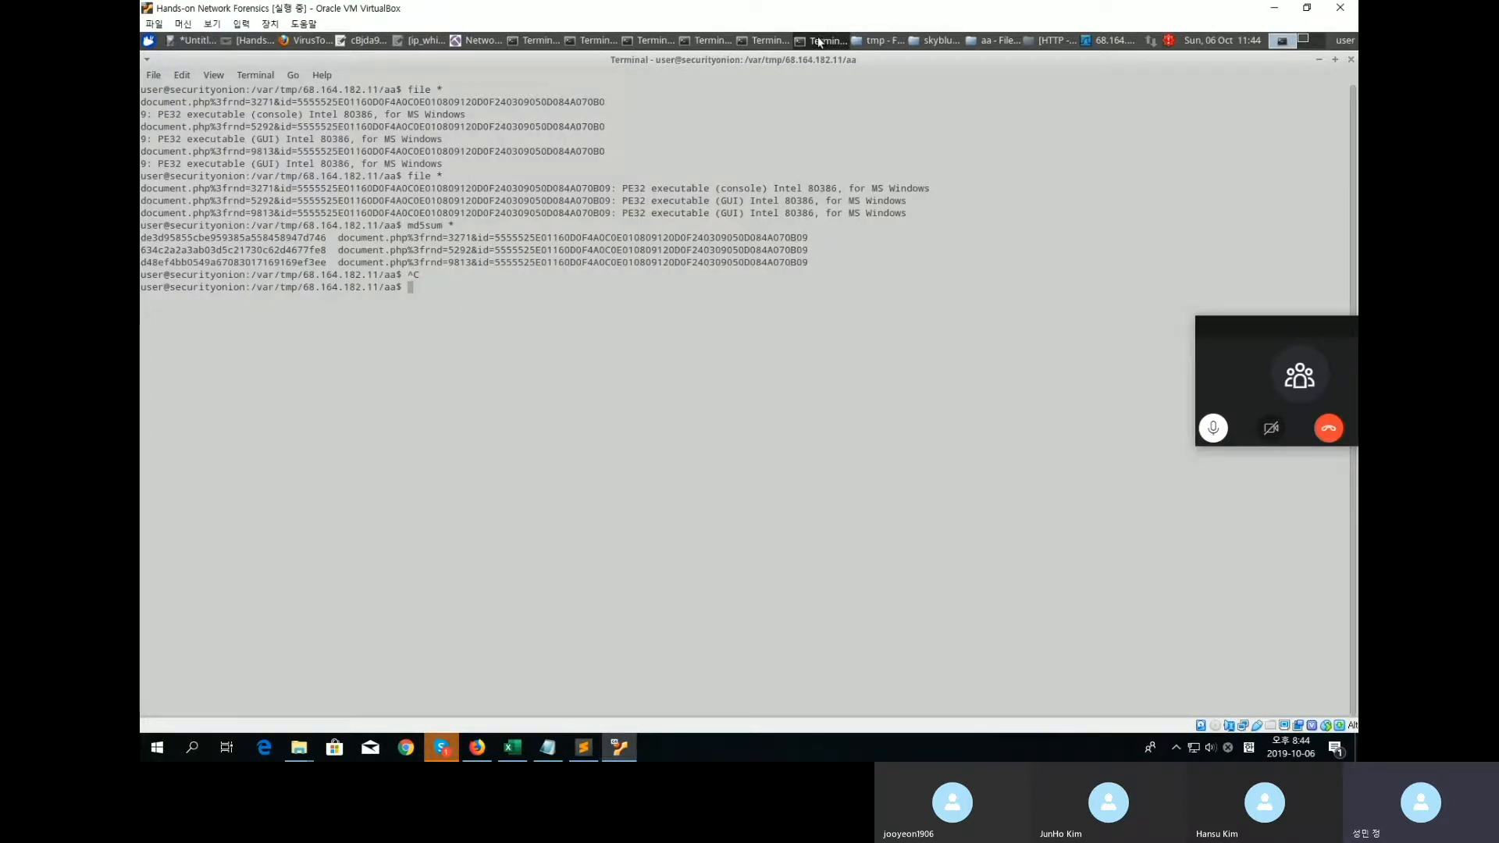
pyautogui.click(706, 41)
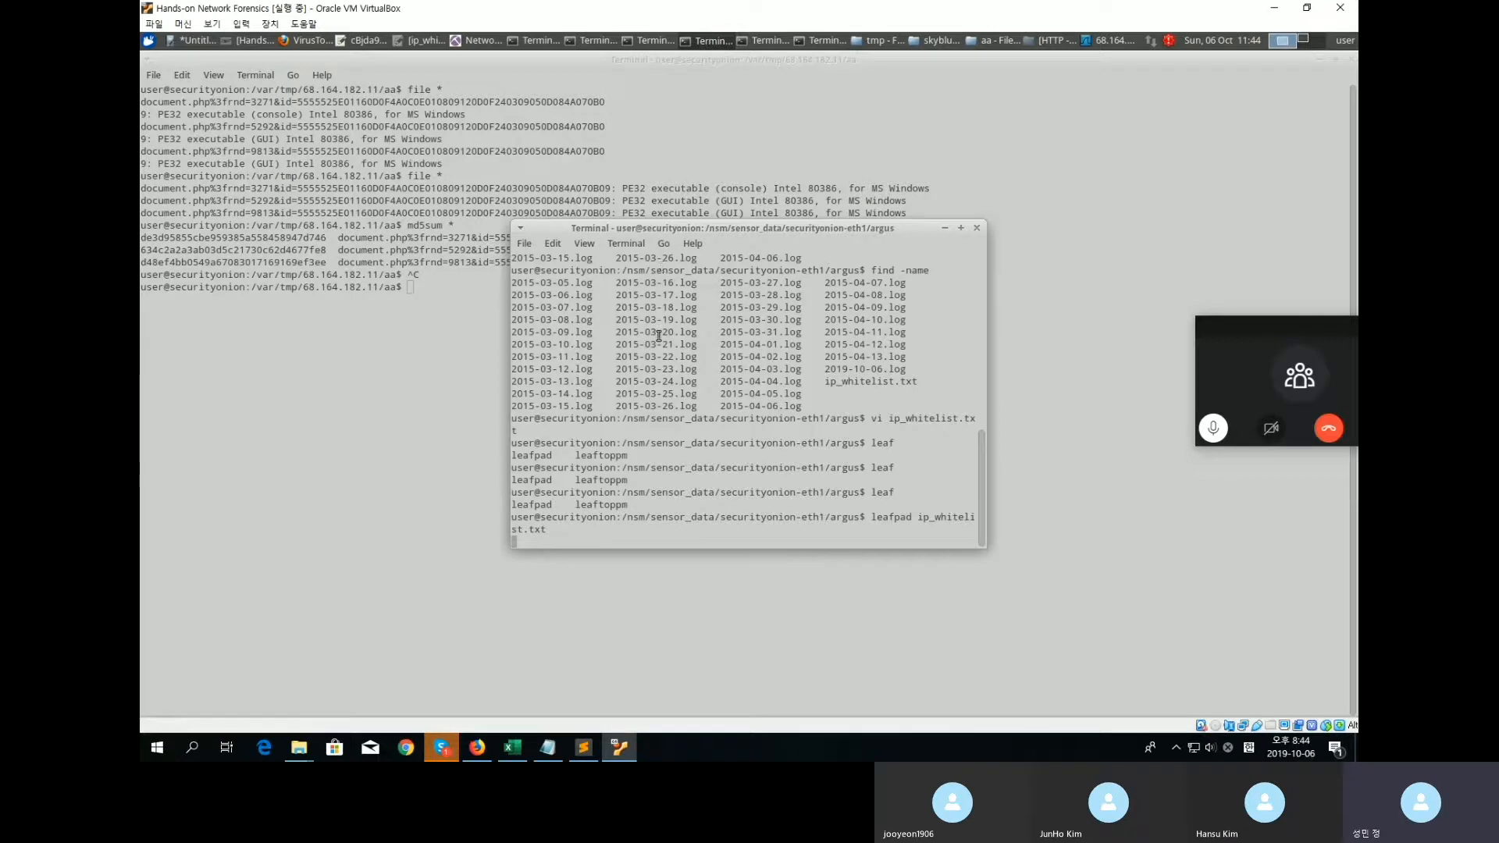
pyautogui.click(535, 40)
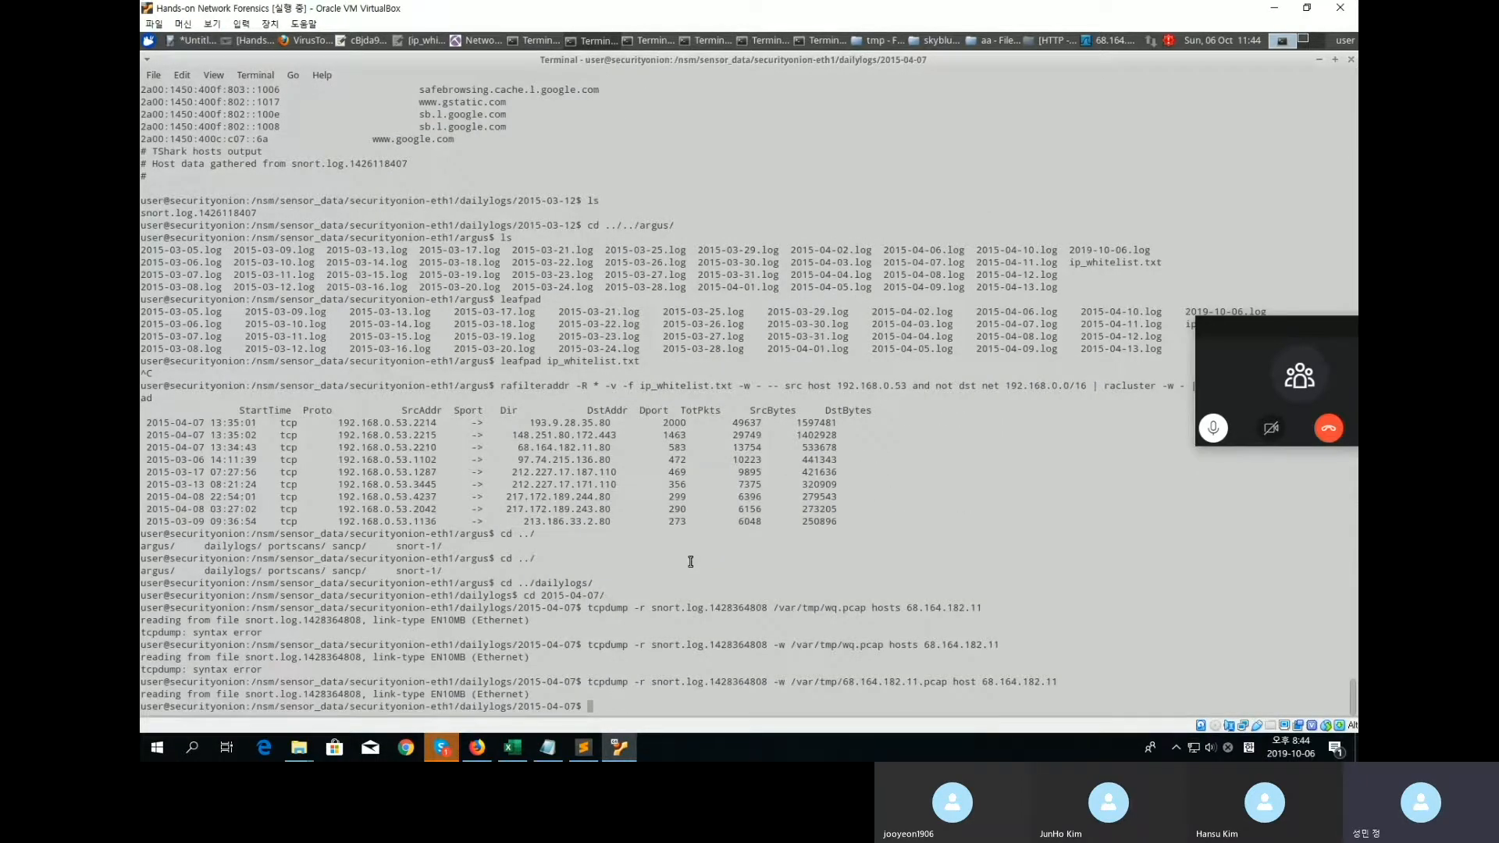
pyautogui.write('tcpdump -r snort.log.1428364808 -w /var/tmp/111.pcap host')
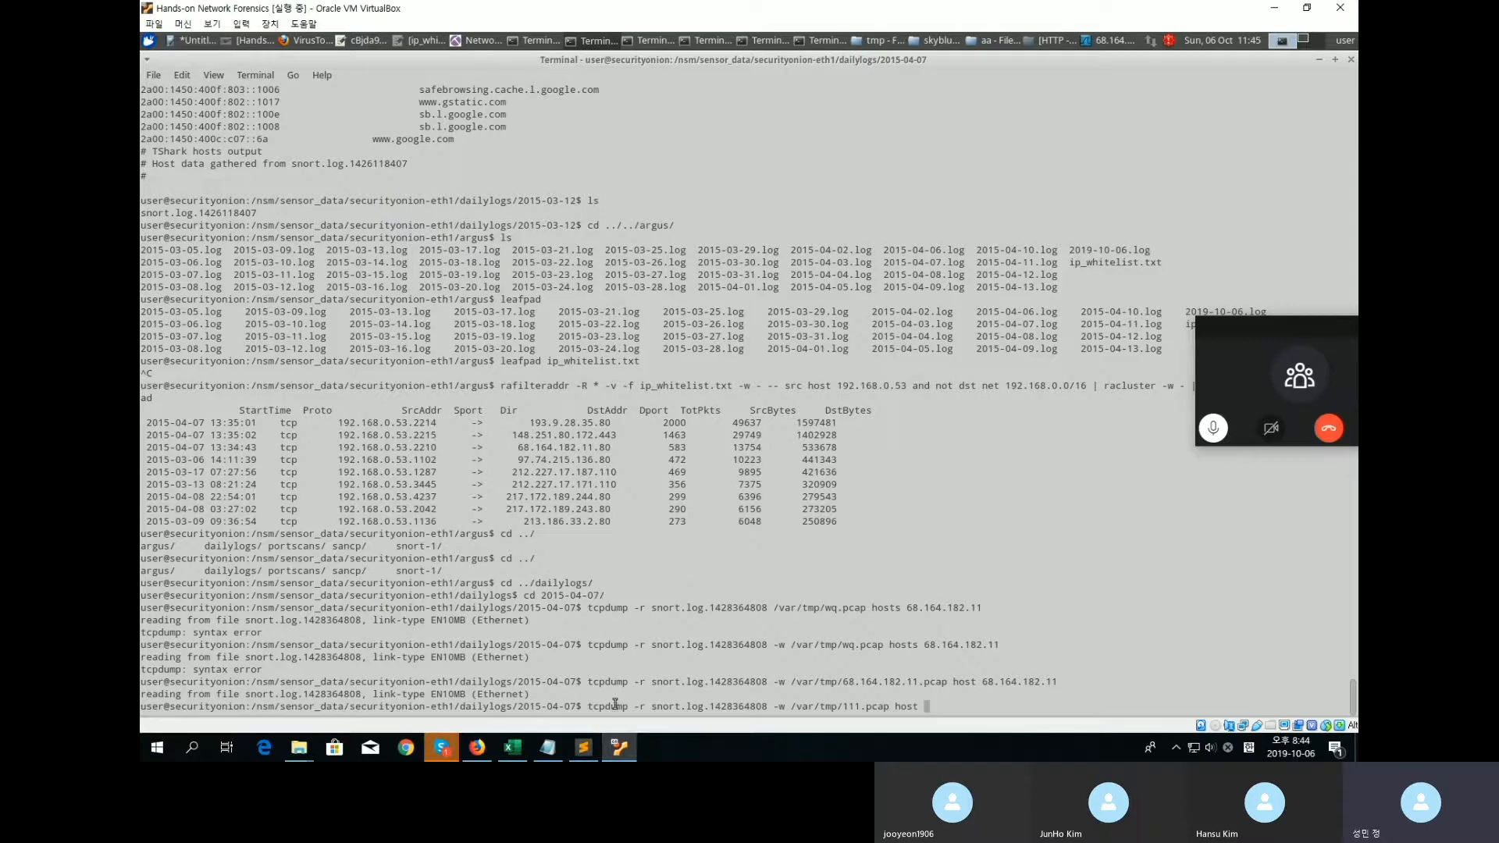
# Copy the address 193.9.28.35 from question Q2.3 in the Sublime Text notes, append it to the terminal's tcpdump command and run it.
pyautogui.click(619, 747)
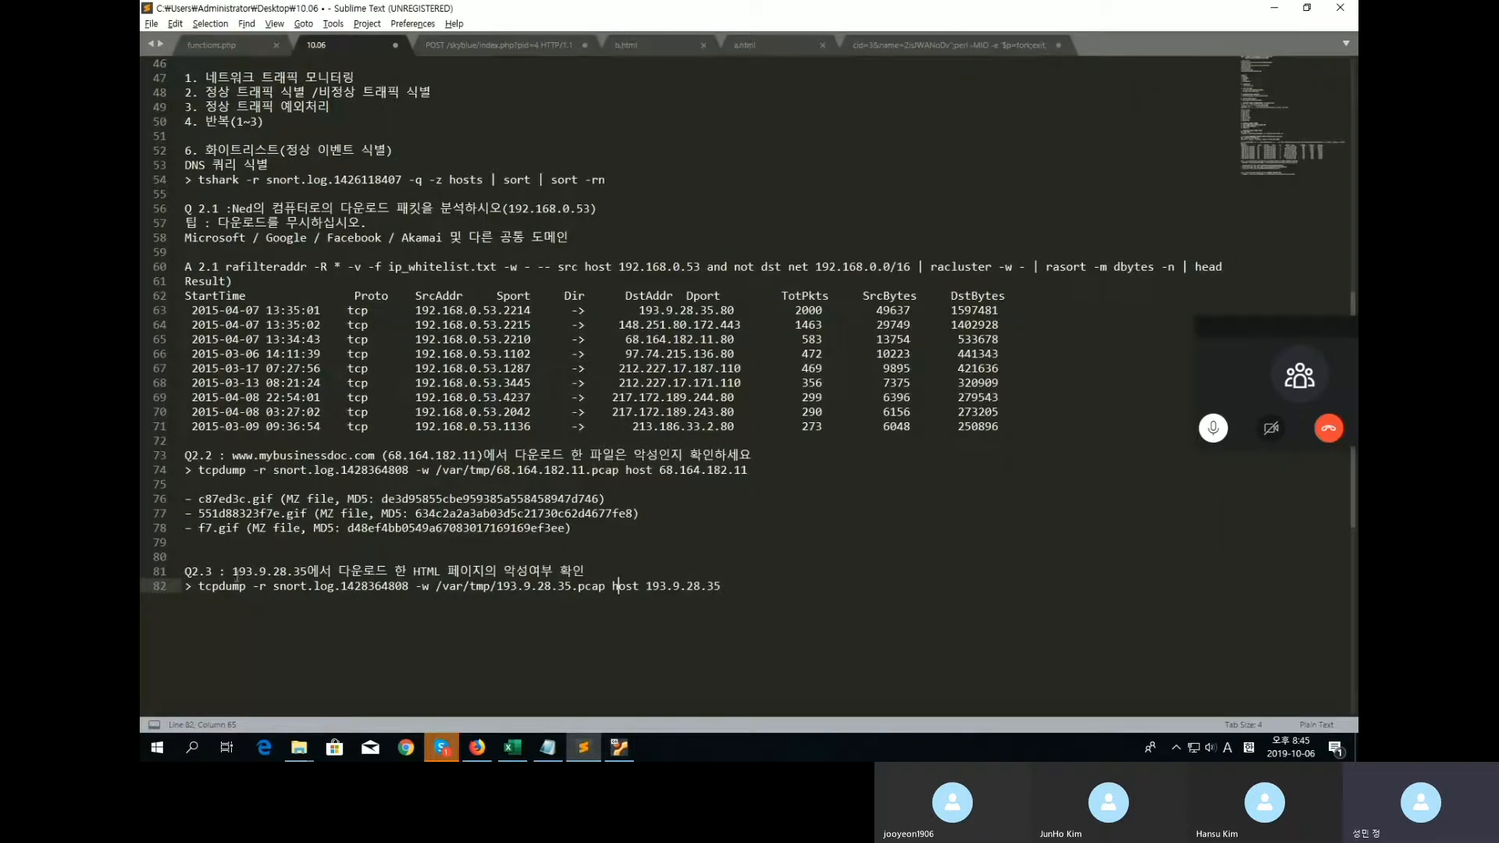
pyautogui.moveTo(232, 576); pyautogui.dragTo(312, 576)
pyautogui.hotkey('alt', 'Tab')
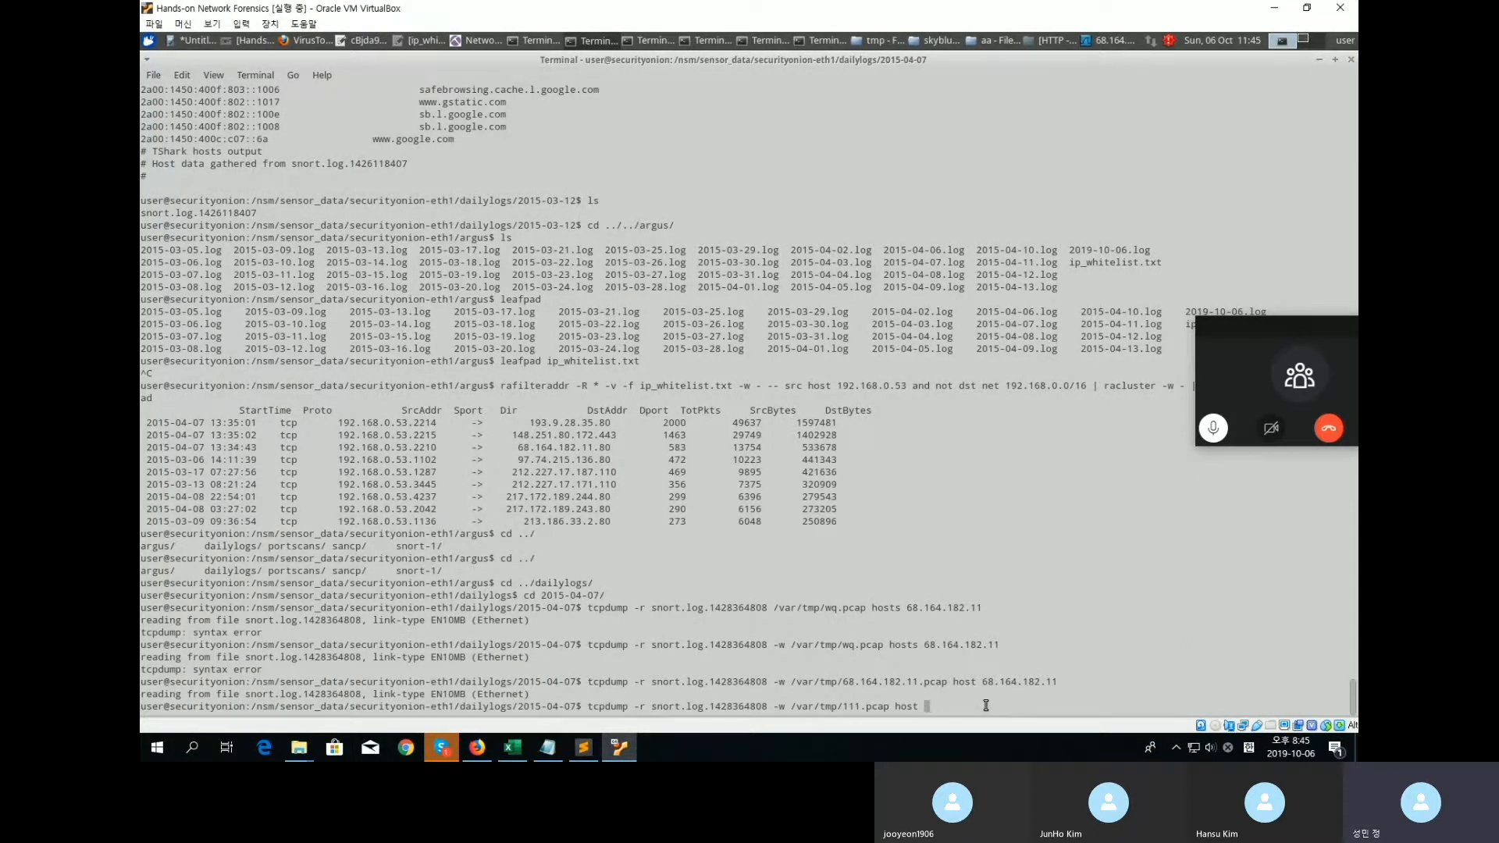
pyautogui.rightClick(929, 706)
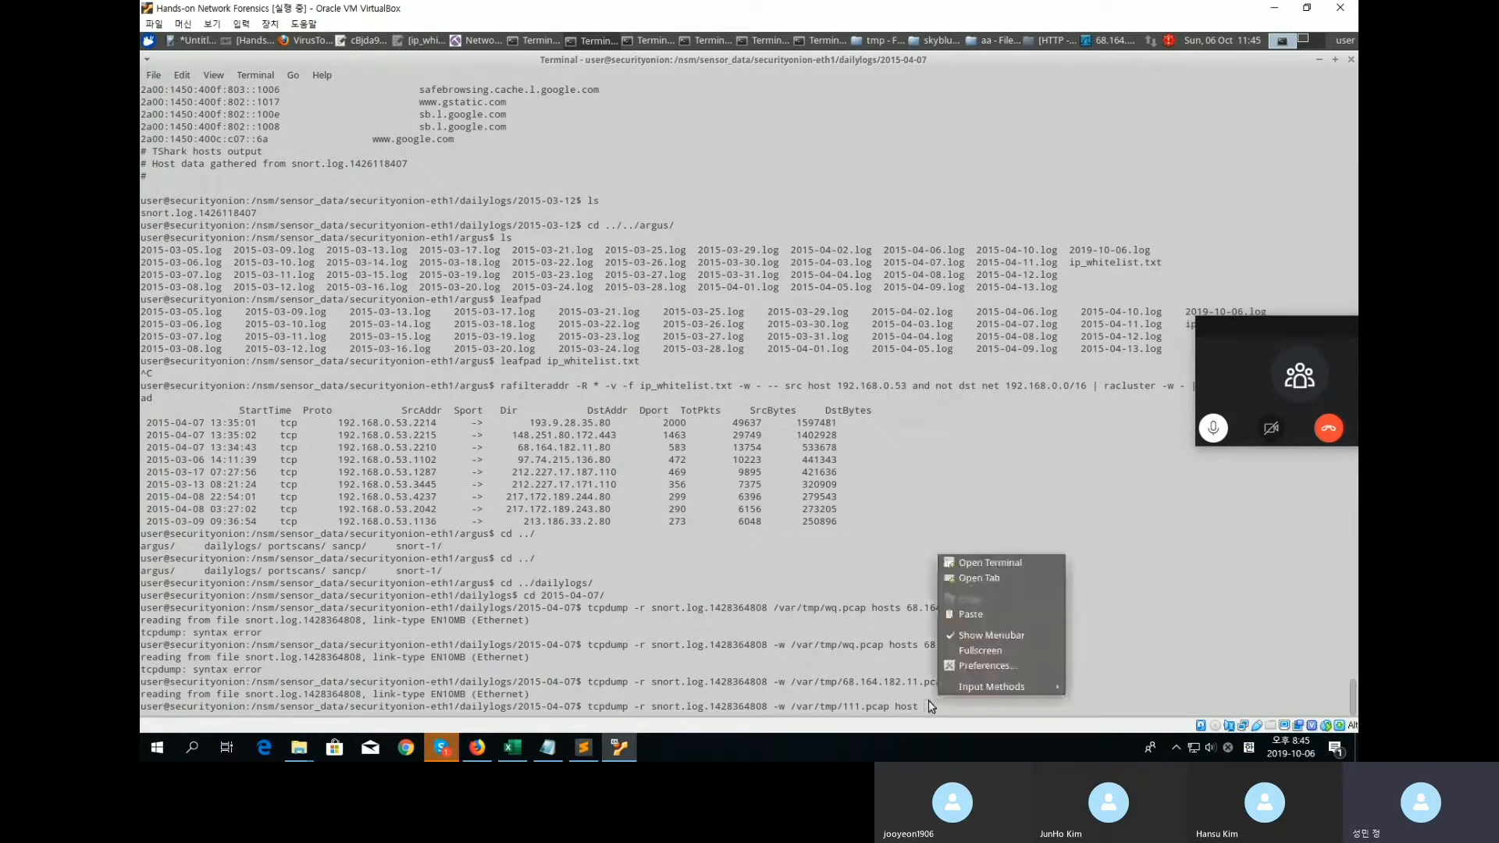
pyautogui.click(976, 614)
pyautogui.press('Return')
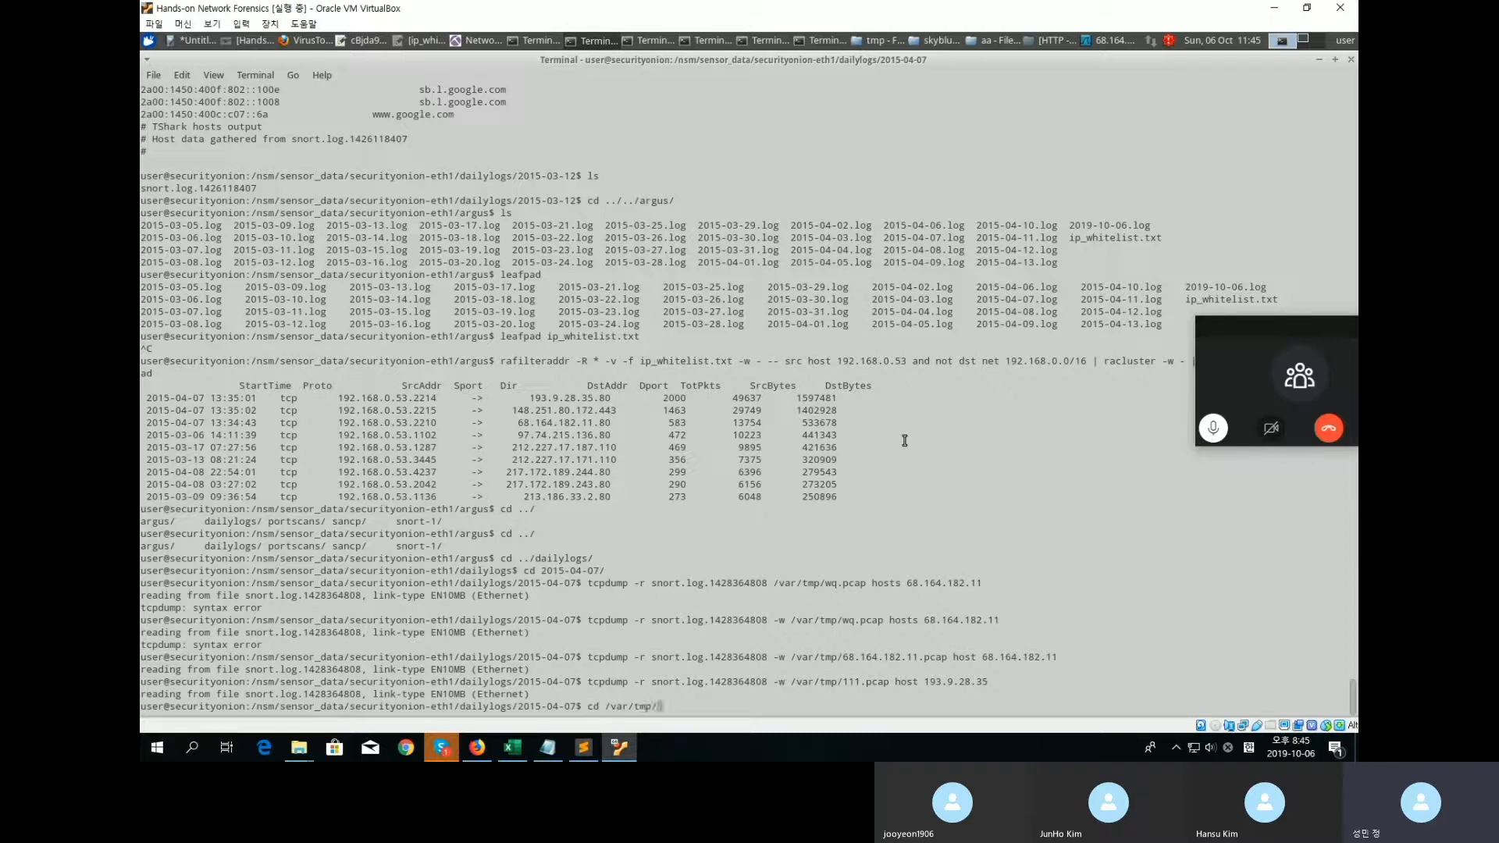
# Change to the /var/tmp/ directory, open 111.pcap in Wireshark from the terminal and maximize its window.
pyautogui.write('cd /var/tmp/')
pyautogui.press('Return')
pyautogui.write('11')
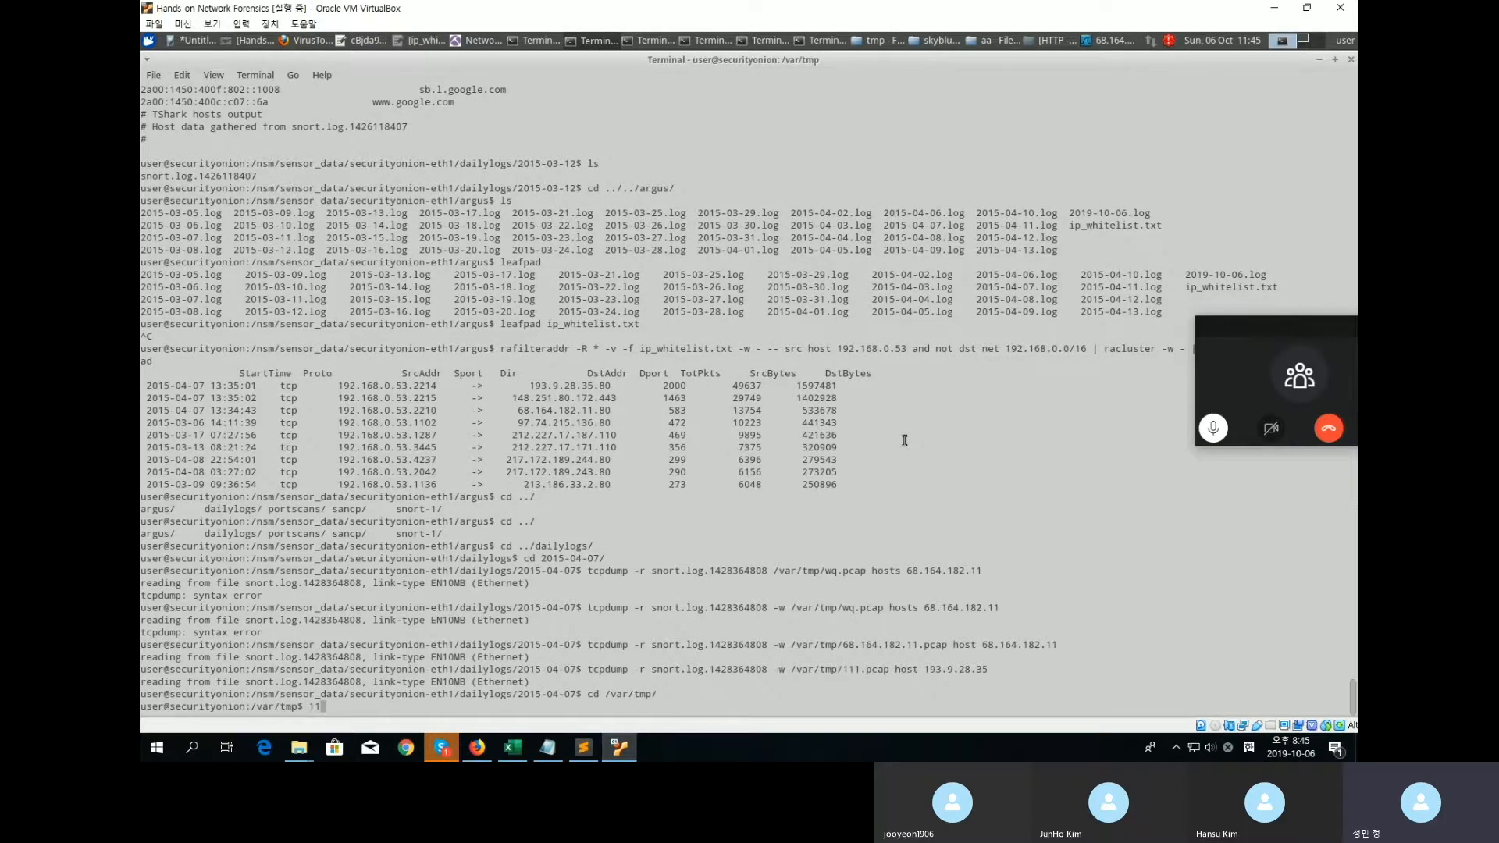
pyautogui.write('ire')
pyautogui.press('Tab')
pyautogui.write('111.pcap')
pyautogui.press('Return')
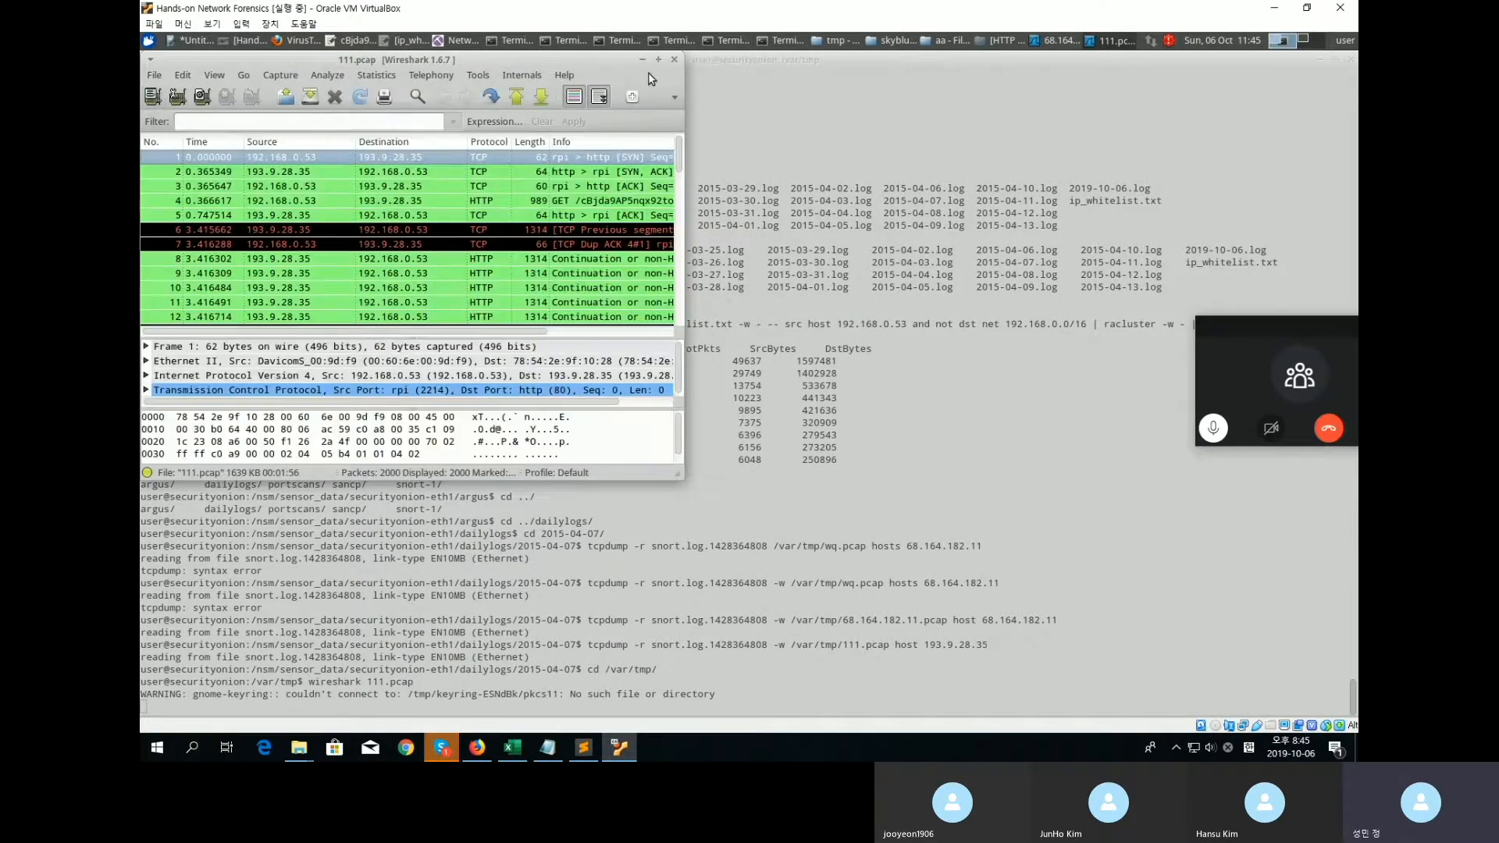
pyautogui.click(658, 59)
# Select the HTTP GET packet, open the capture's exportable HTTP object list and put the virtual machine in full screen.
pyautogui.click(642, 172)
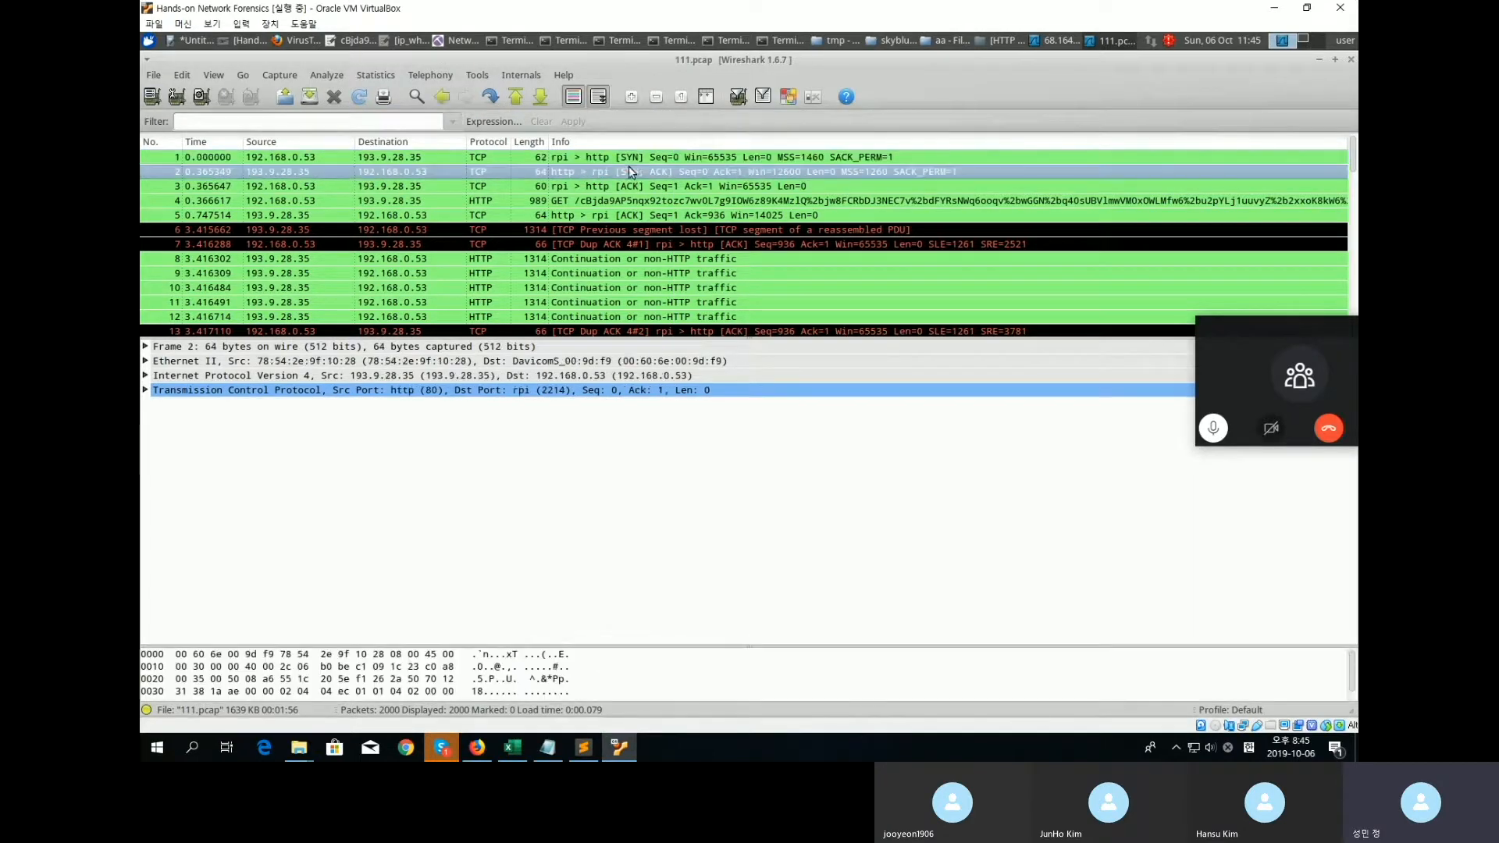
pyautogui.click(679, 201)
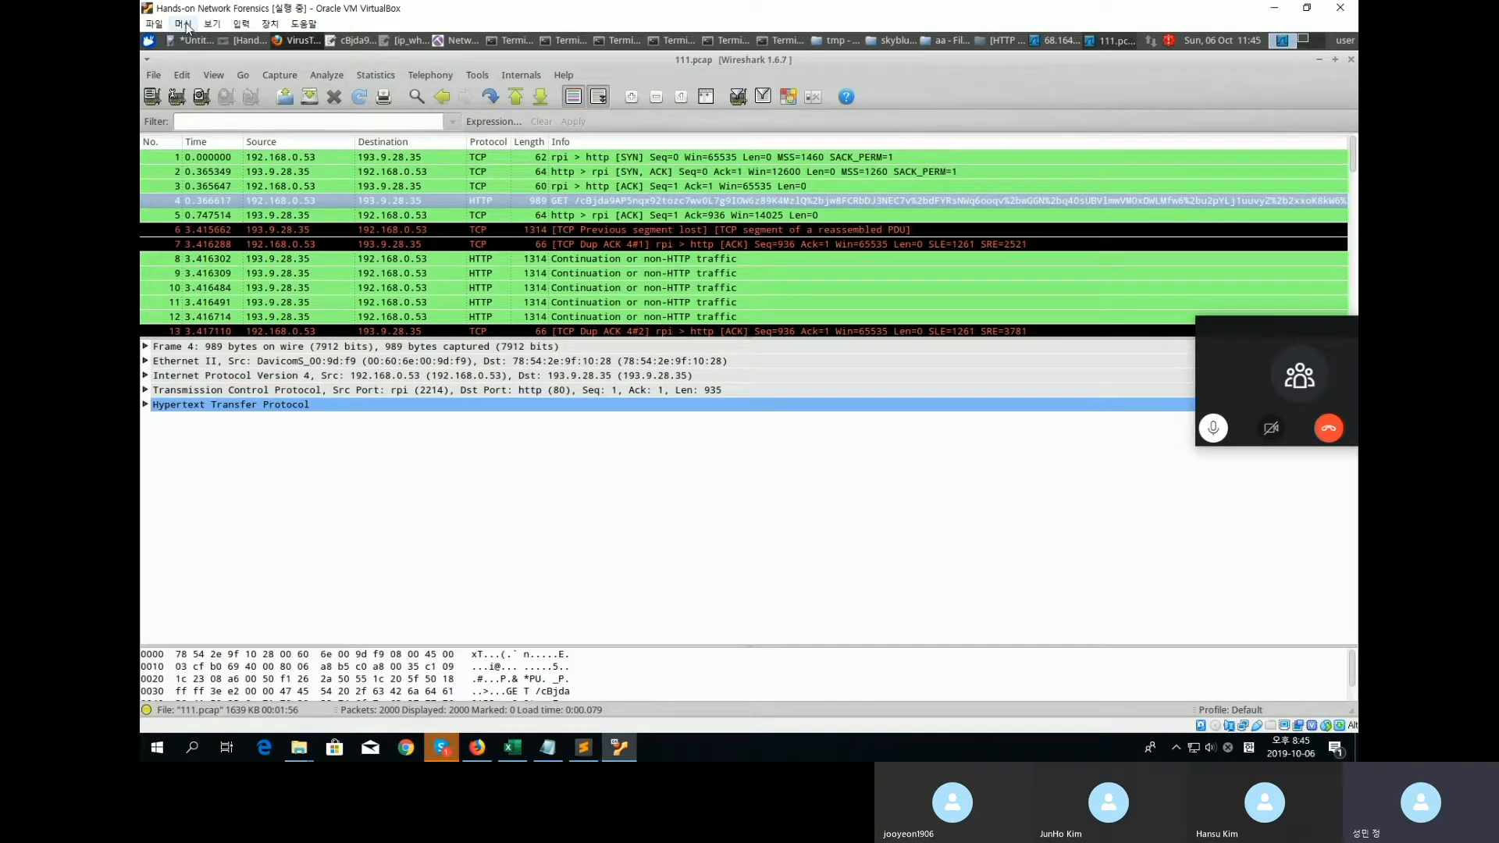
pyautogui.click(153, 75)
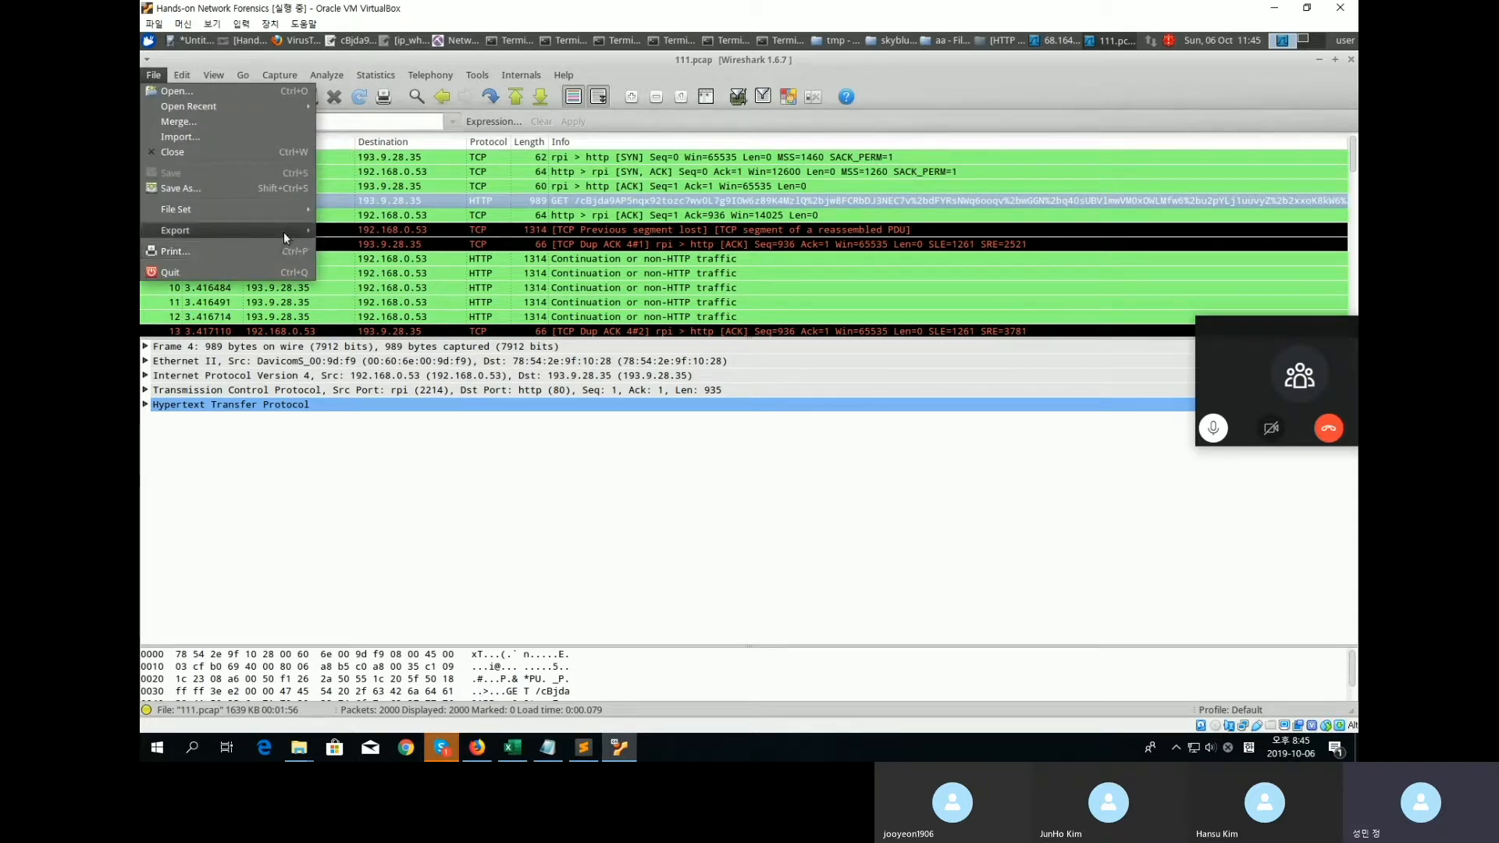
pyautogui.moveTo(283, 232)
pyautogui.moveTo(522, 364)
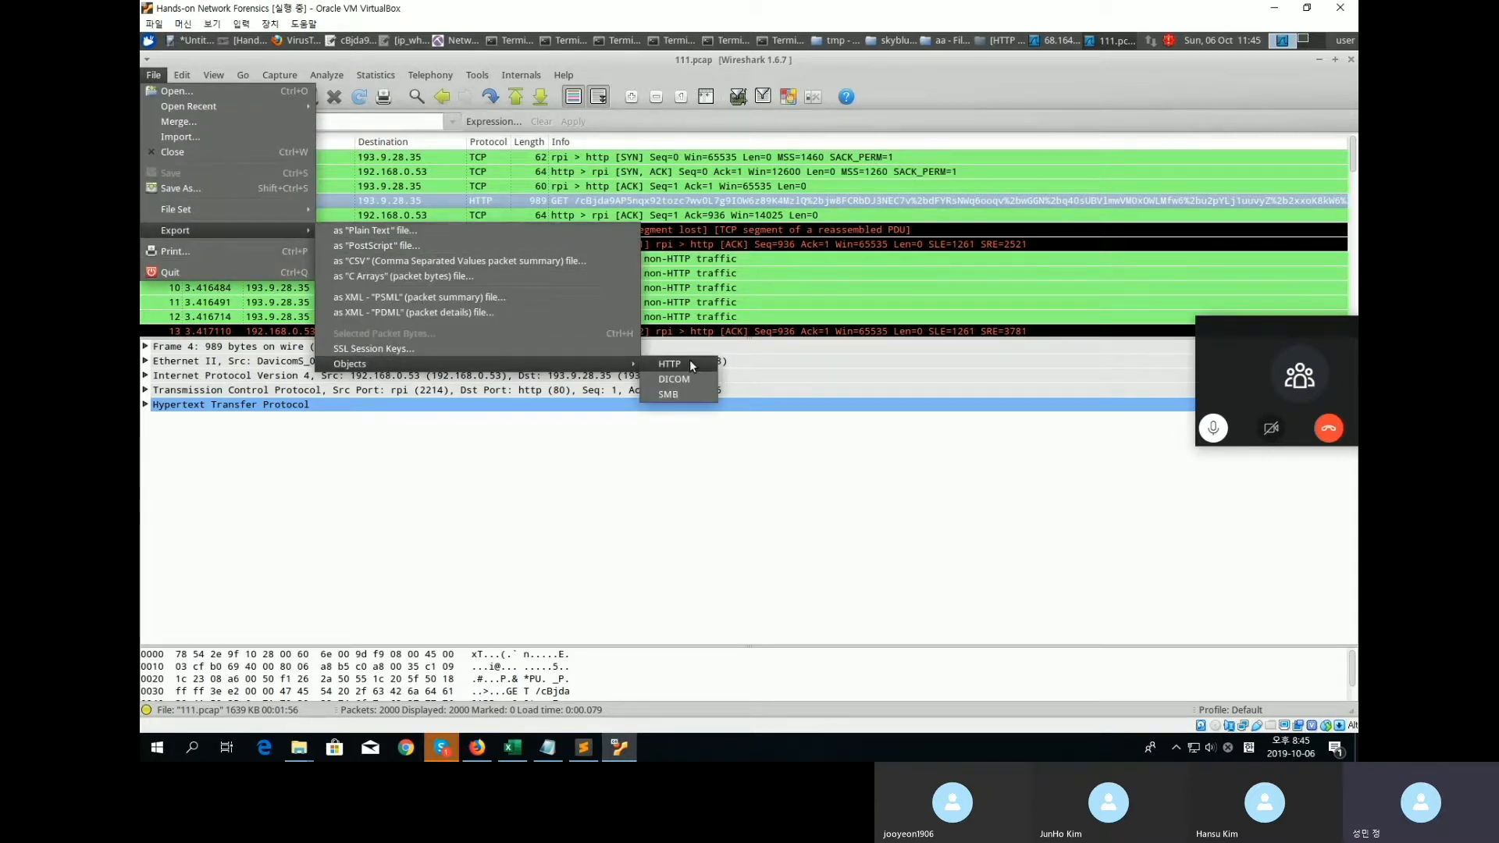
pyautogui.click(669, 364)
pyautogui.hotkey('ctrl', 'f')
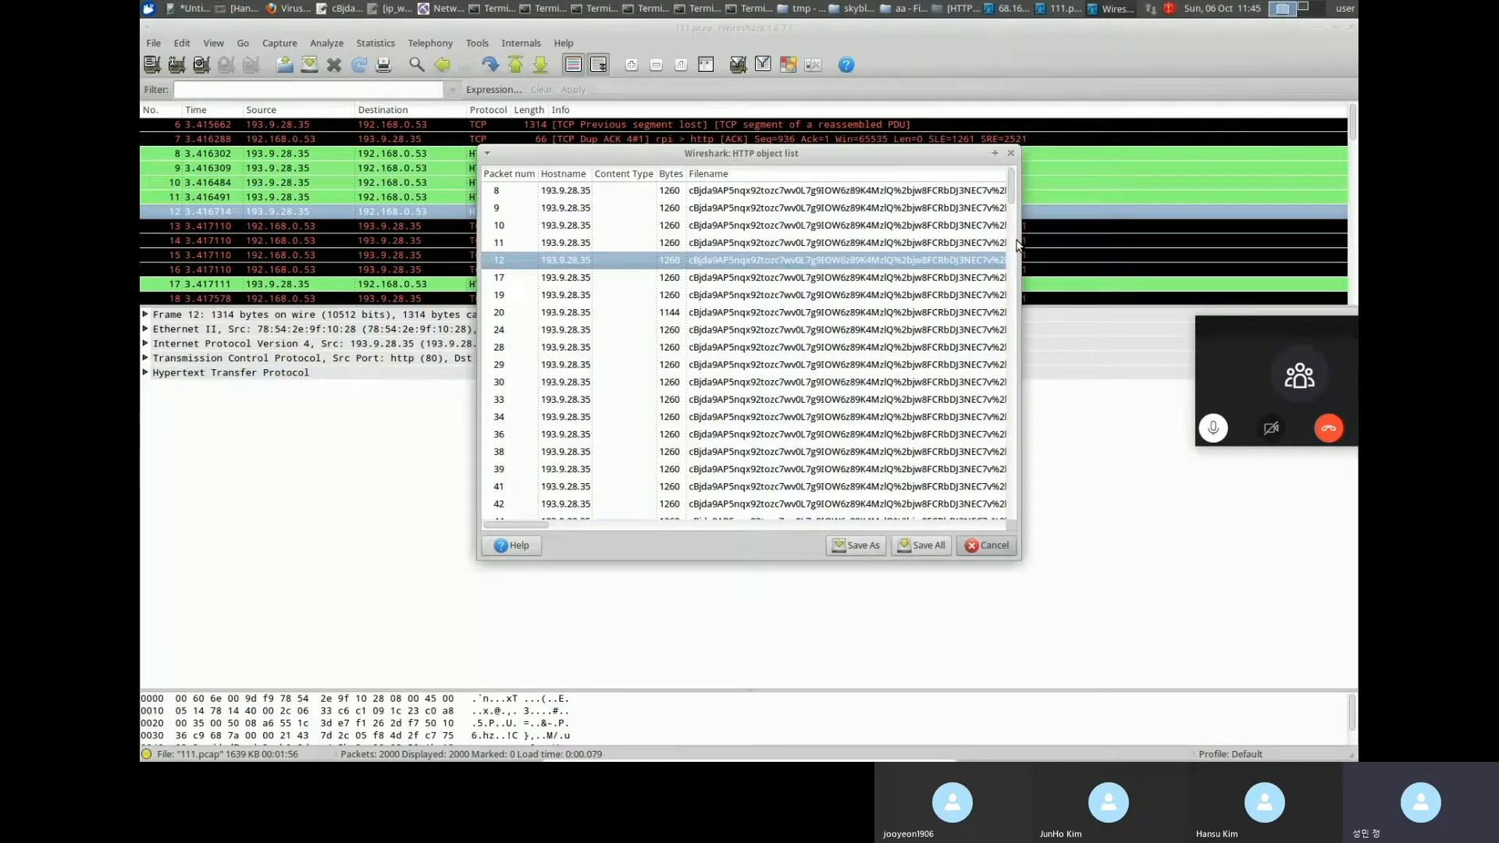
# Move the HTTP object list aside, look through its entries to the end and select the object of packet 1994.
pyautogui.moveTo(918, 158); pyautogui.dragTo(769, 145)
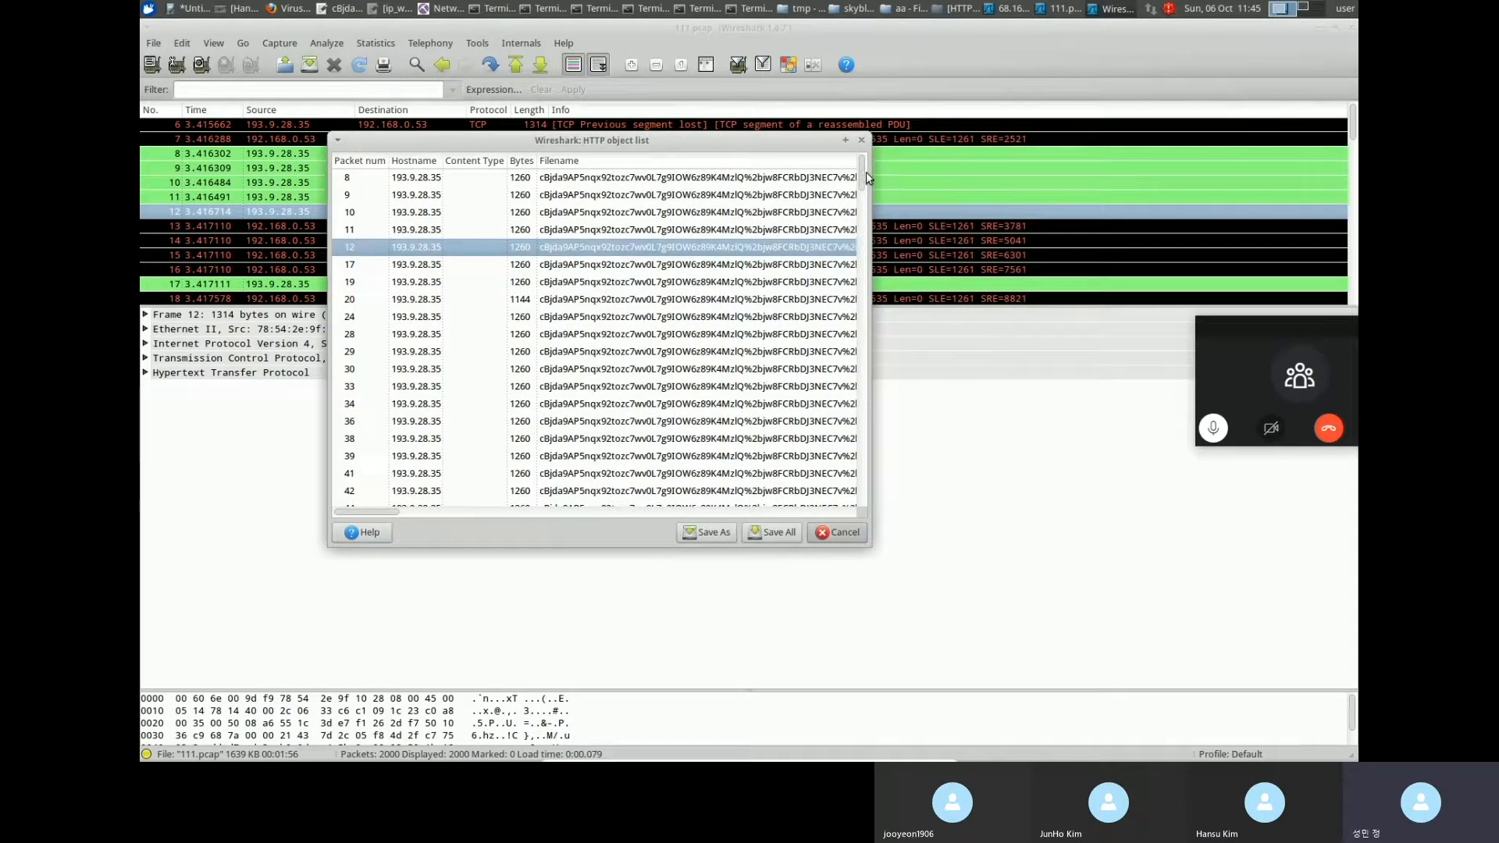
pyautogui.moveTo(862, 218); pyautogui.dragTo(869, 501)
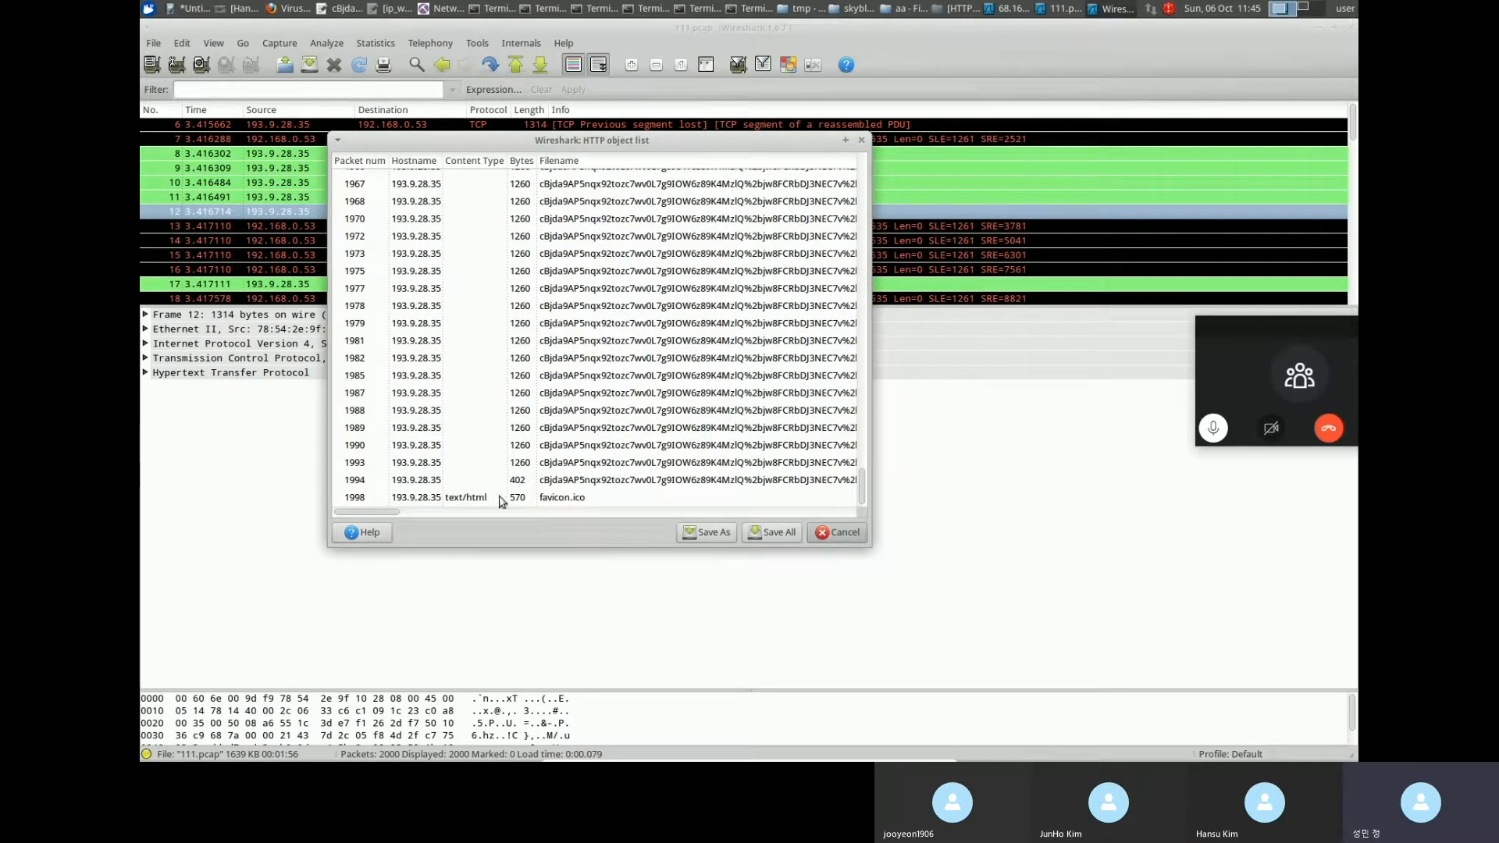
pyautogui.click(521, 484)
pyautogui.scroll(5, 794, 397)
pyautogui.scroll(15, 795, 397)
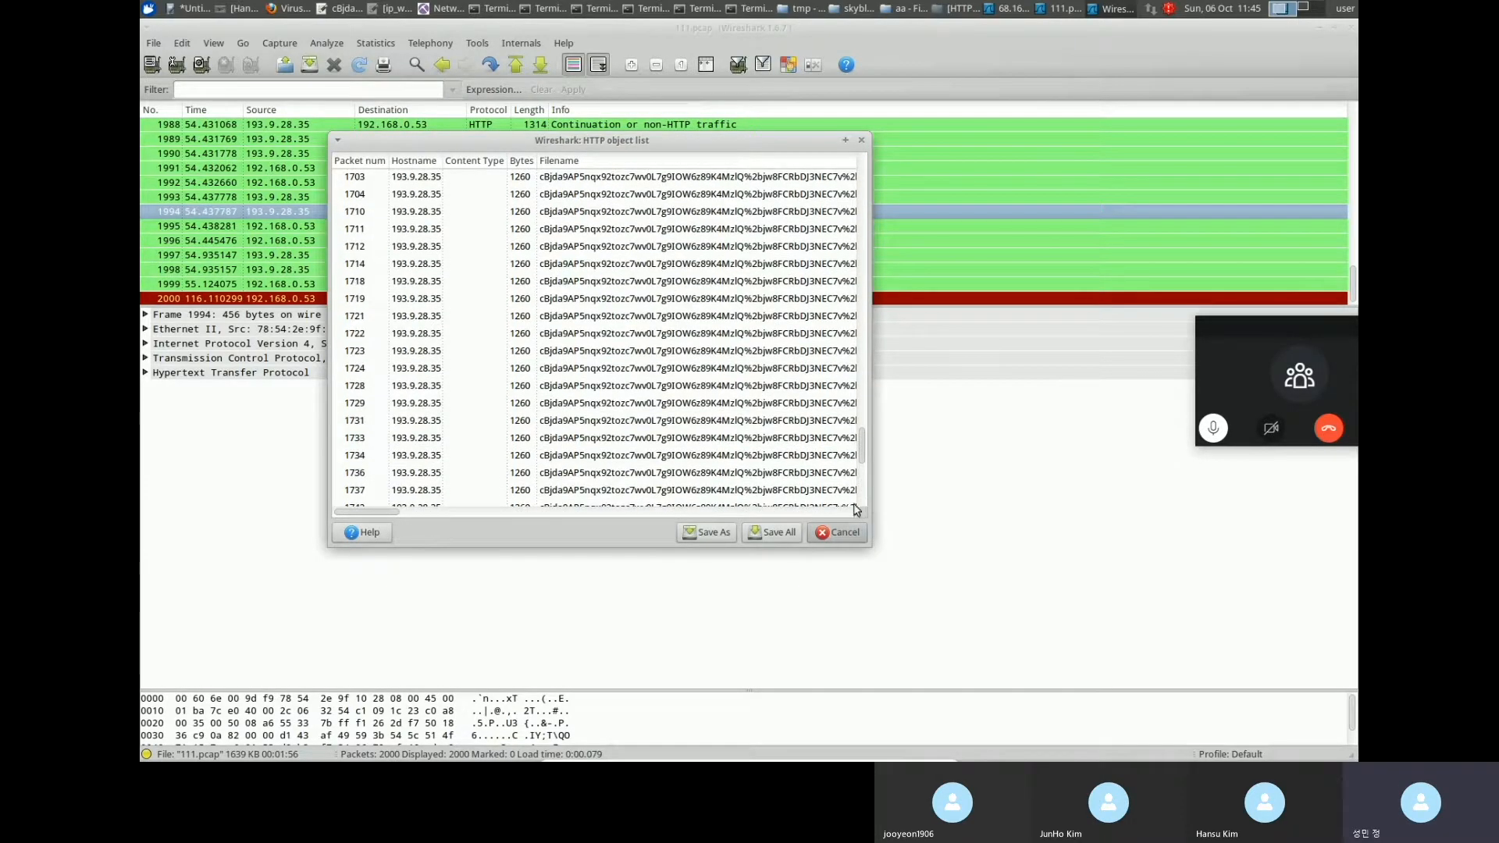
pyautogui.scroll(-5, 863, 492)
# Widen the HTTP object list window and shift it so that more of the long filenames can be read.
pyautogui.moveTo(873, 487); pyautogui.dragTo(1355, 468)
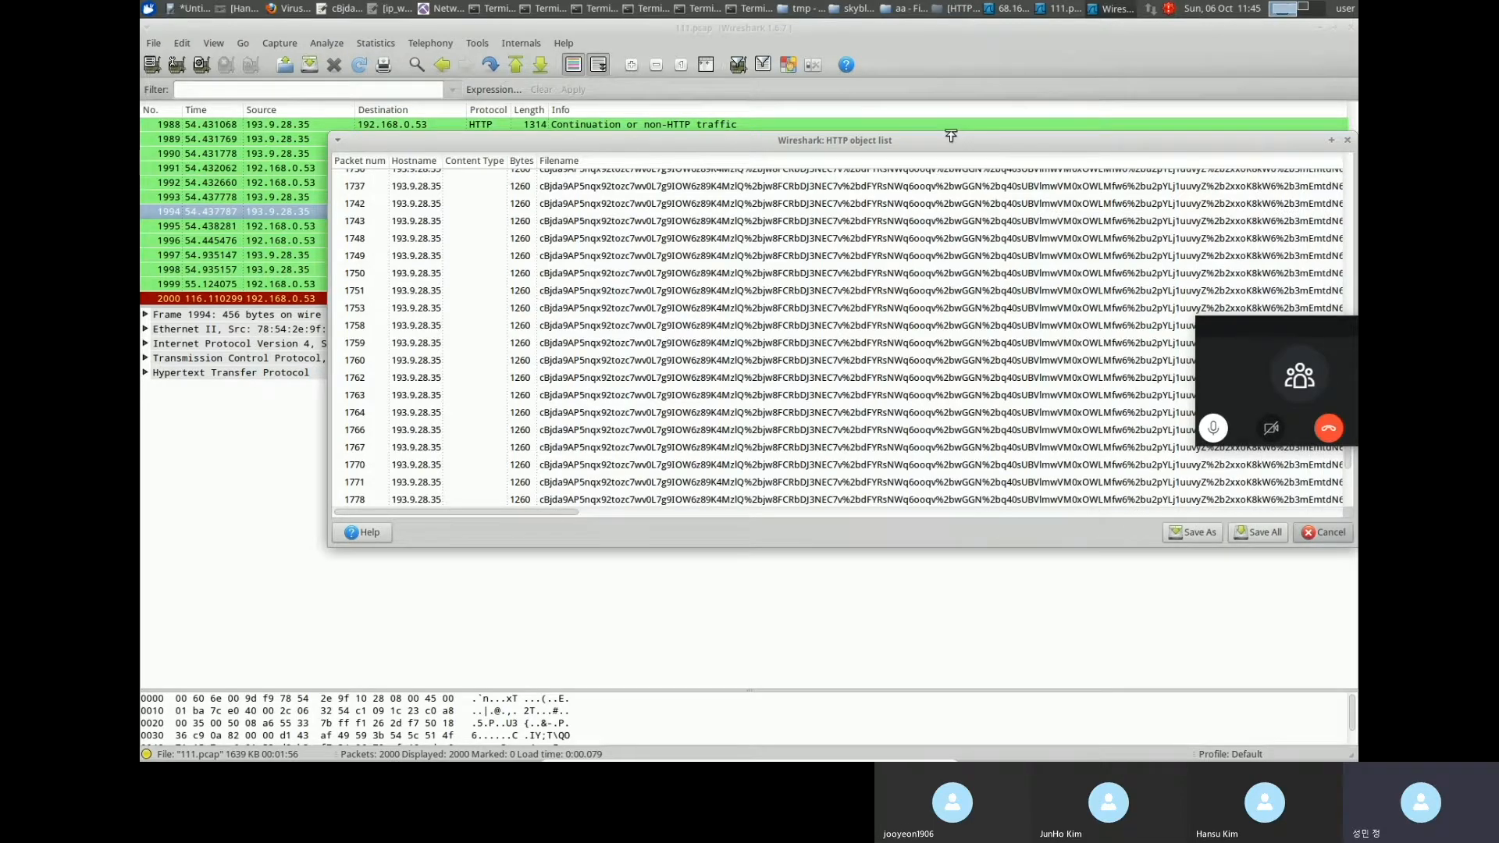
pyautogui.moveTo(951, 136); pyautogui.dragTo(426, 165)
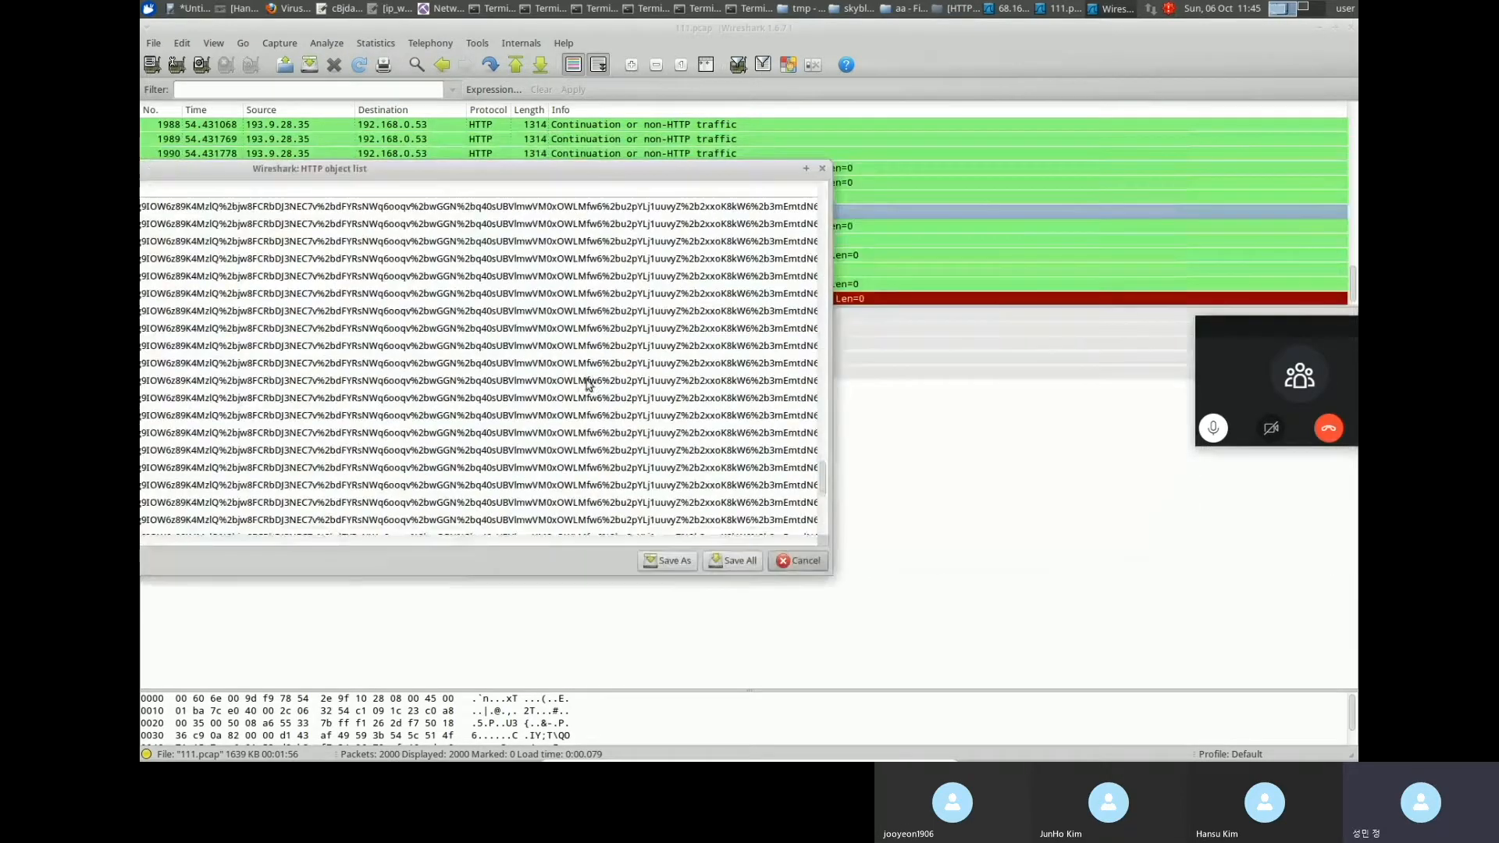
pyautogui.click(843, 372)
pyautogui.click(775, 387)
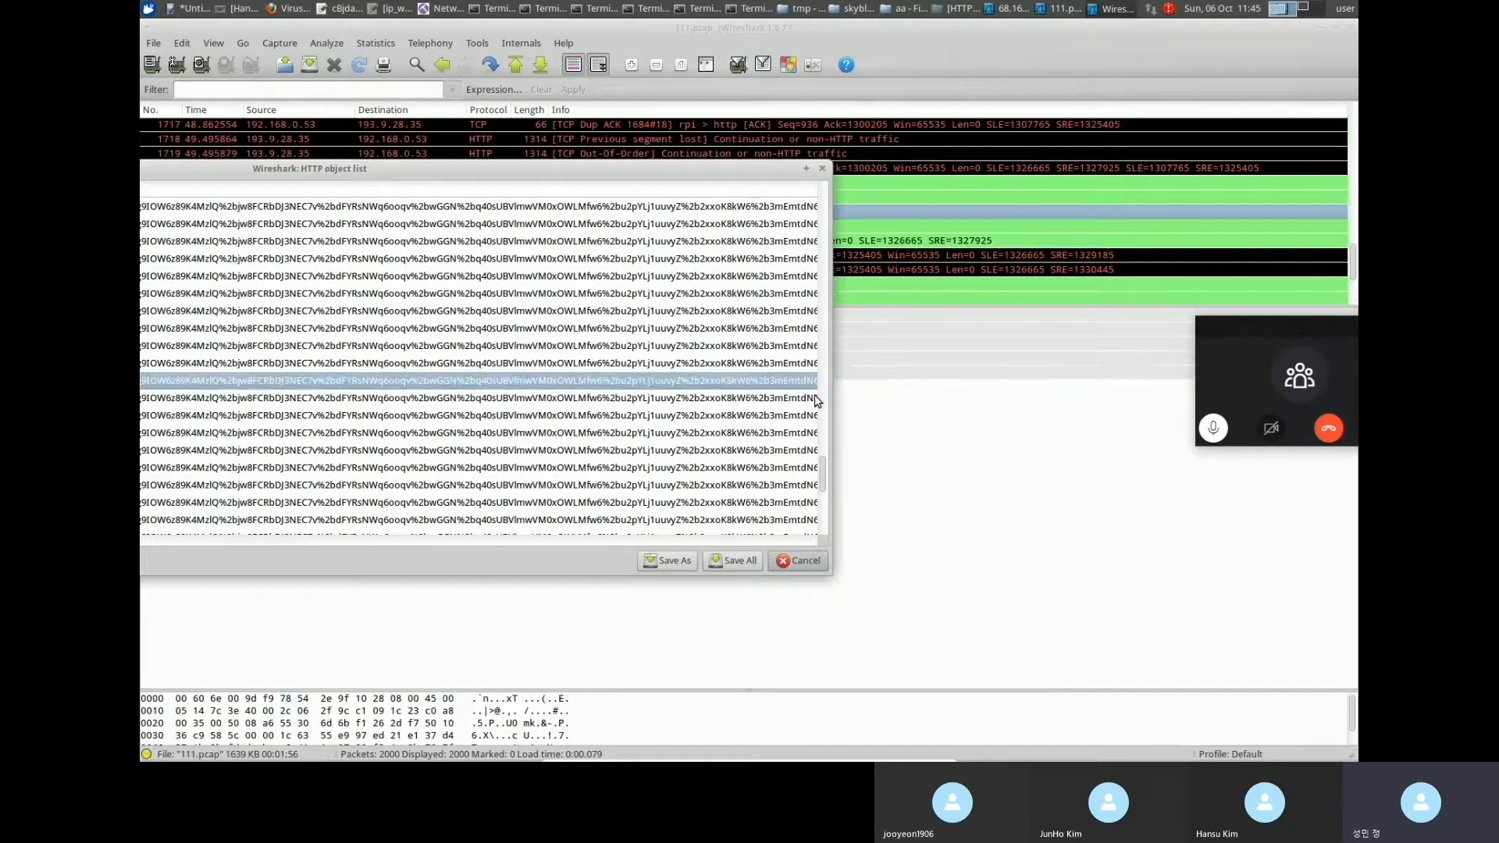
pyautogui.click(831, 397)
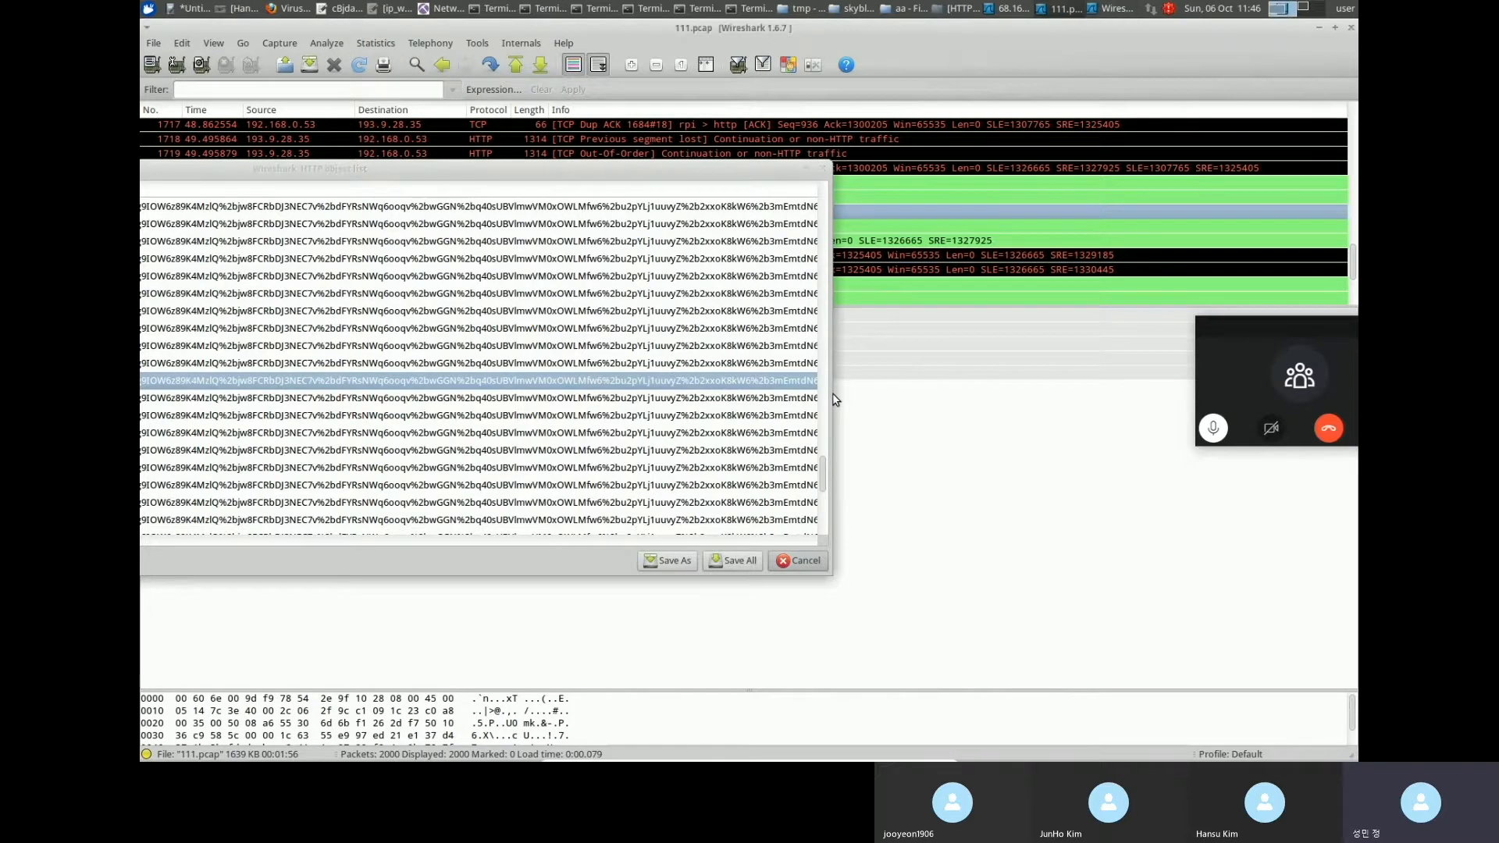
pyautogui.moveTo(826, 394); pyautogui.dragTo(1357, 374)
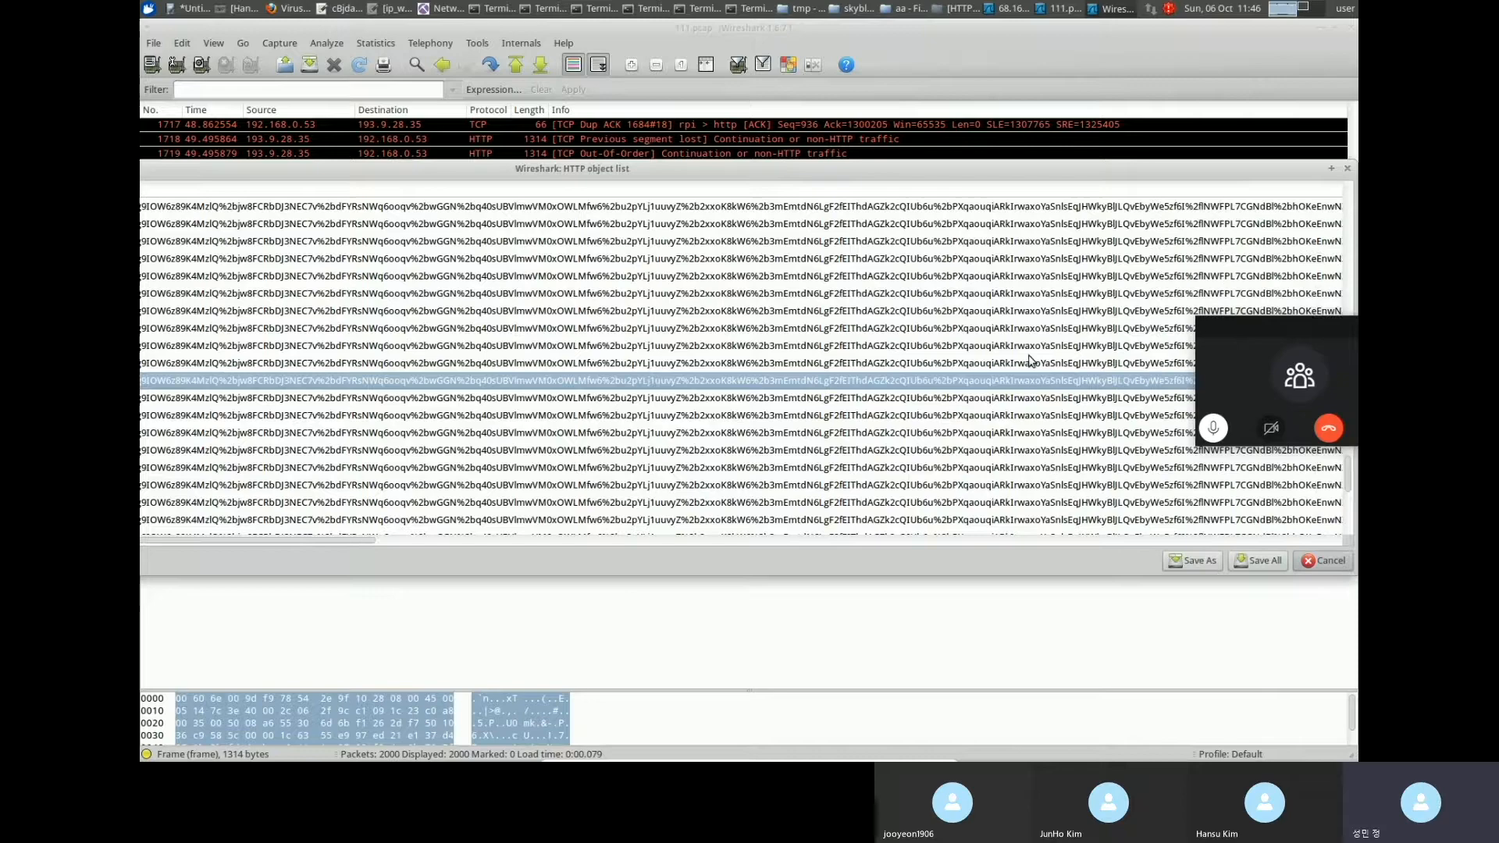
# Look through more entries of the HTTP object list, bring its packet number column into view and maximize the list window.
pyautogui.click(756, 347)
pyautogui.scroll(-3, 755, 352)
pyautogui.click(418, 251)
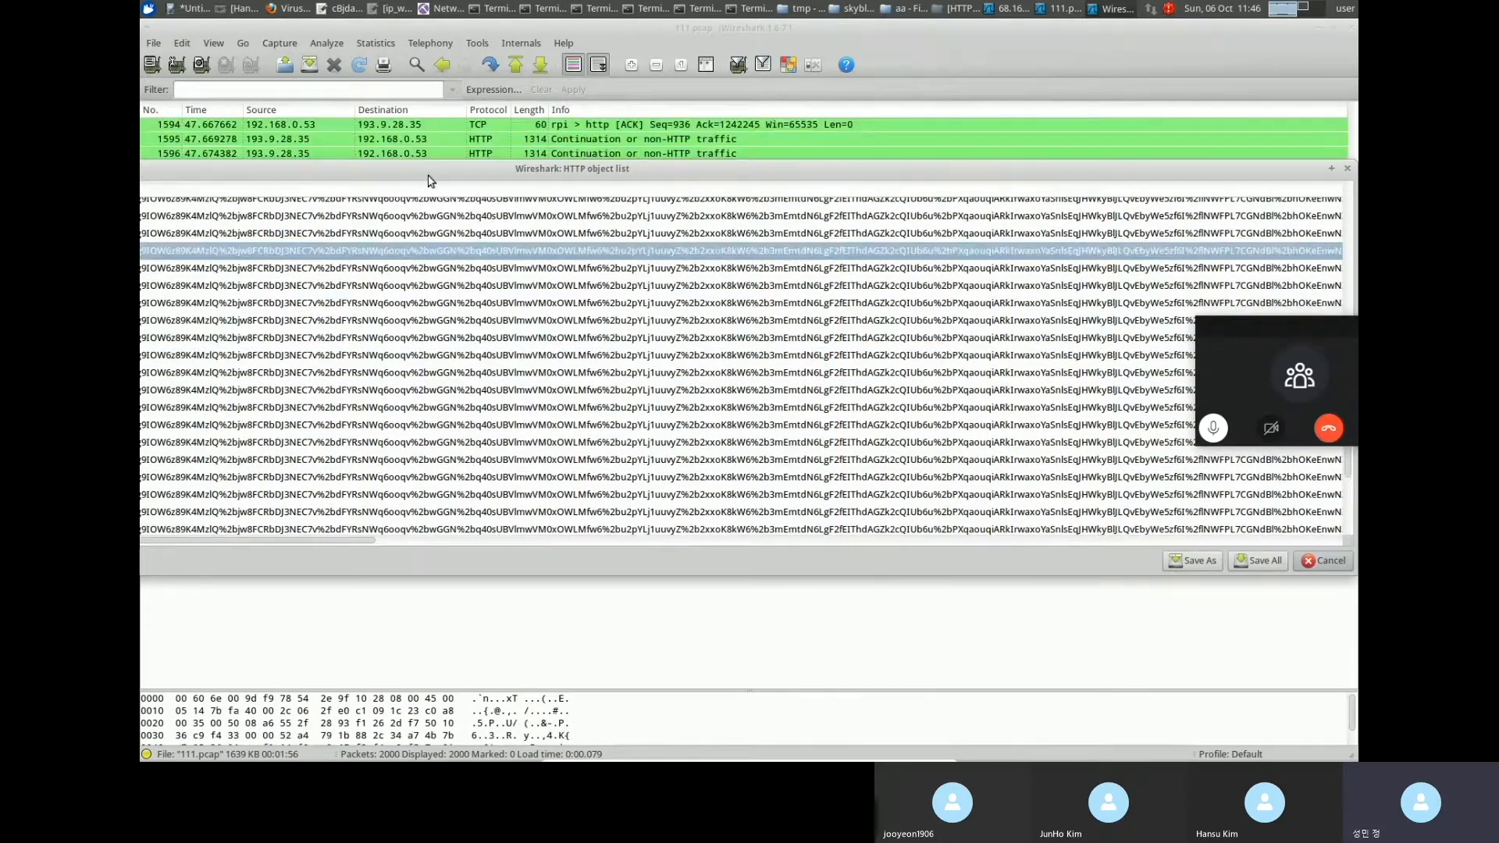
pyautogui.doubleClick(430, 168)
pyautogui.scroll(-10, 338, 361)
pyautogui.scroll(-3, 479, 230)
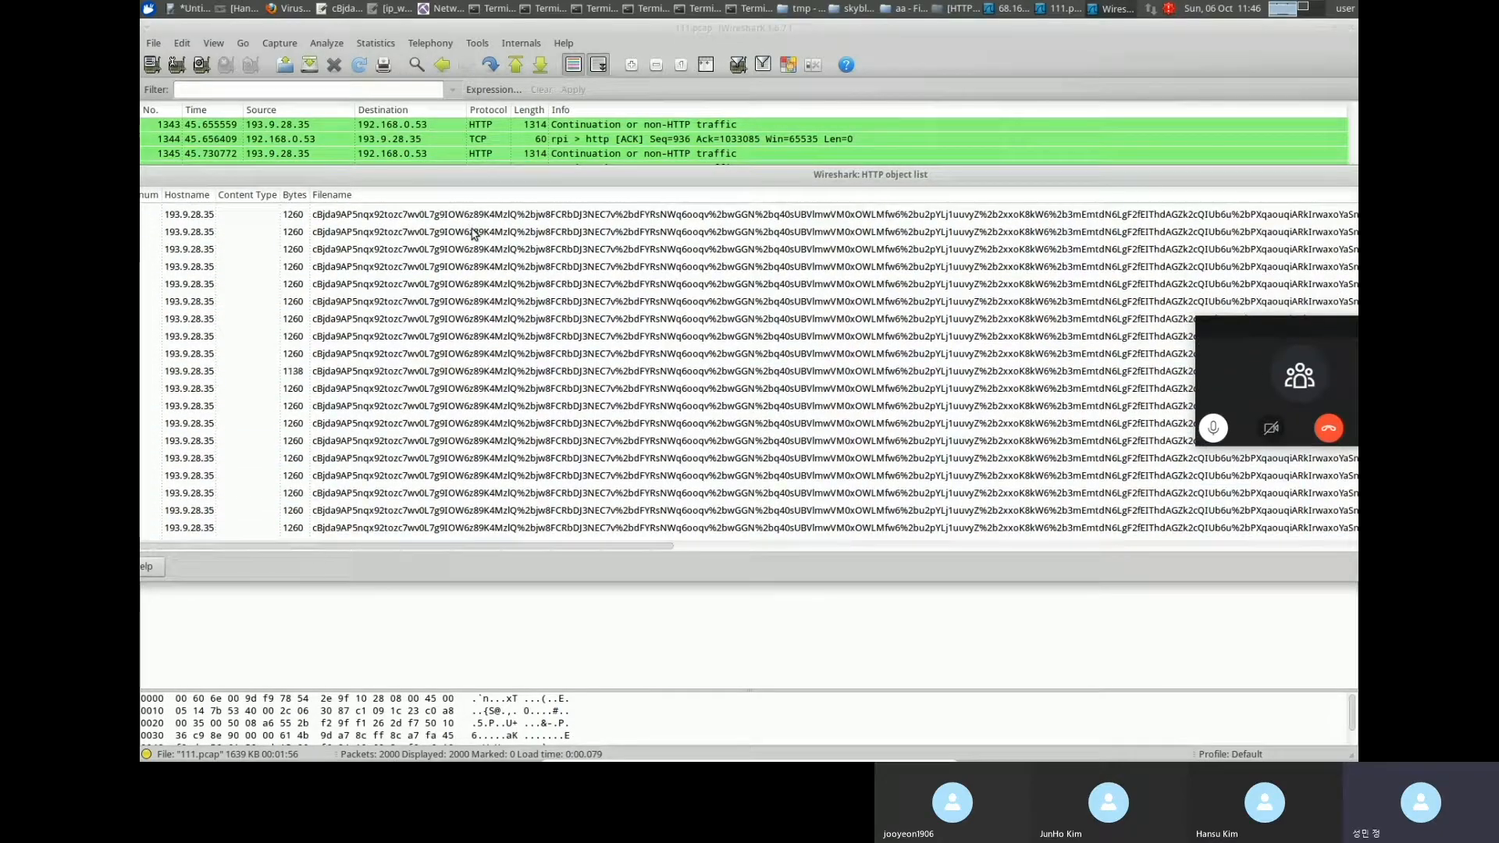
pyautogui.scroll(5, 474, 233)
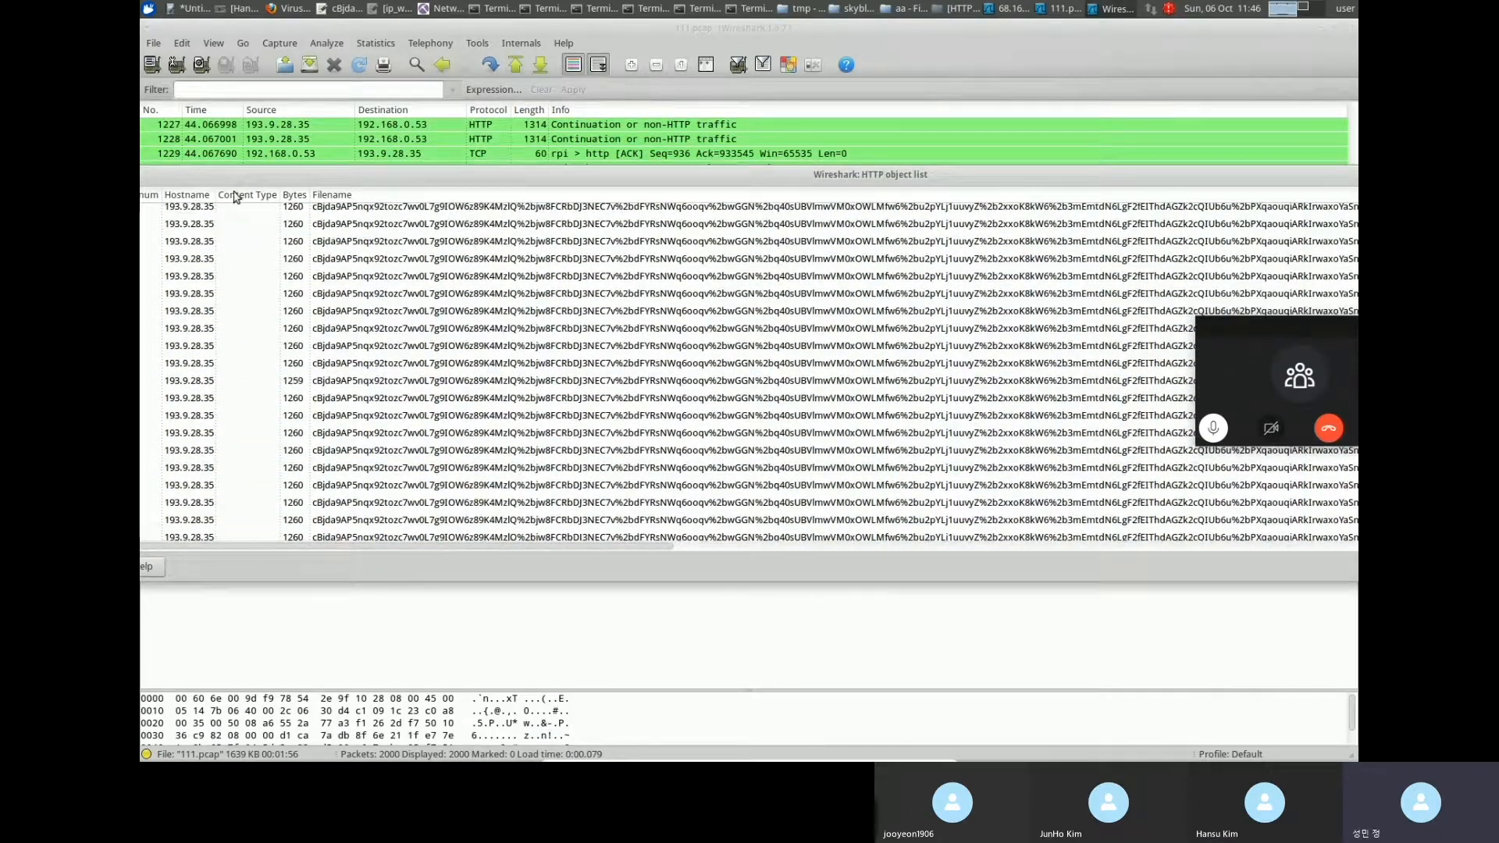
pyautogui.moveTo(234, 195); pyautogui.dragTo(351, 182)
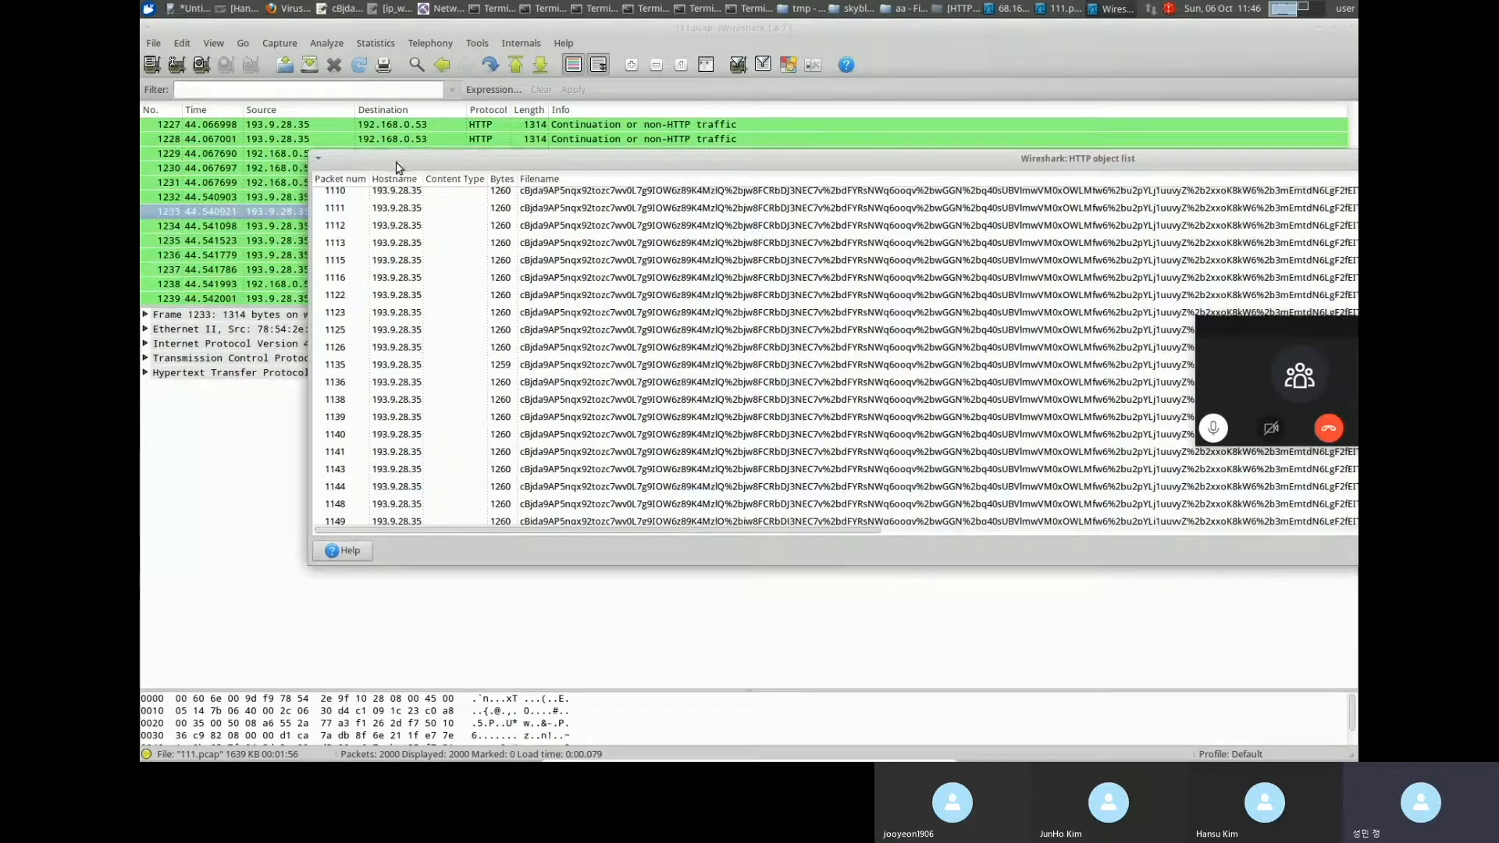
pyautogui.doubleClick(472, 159)
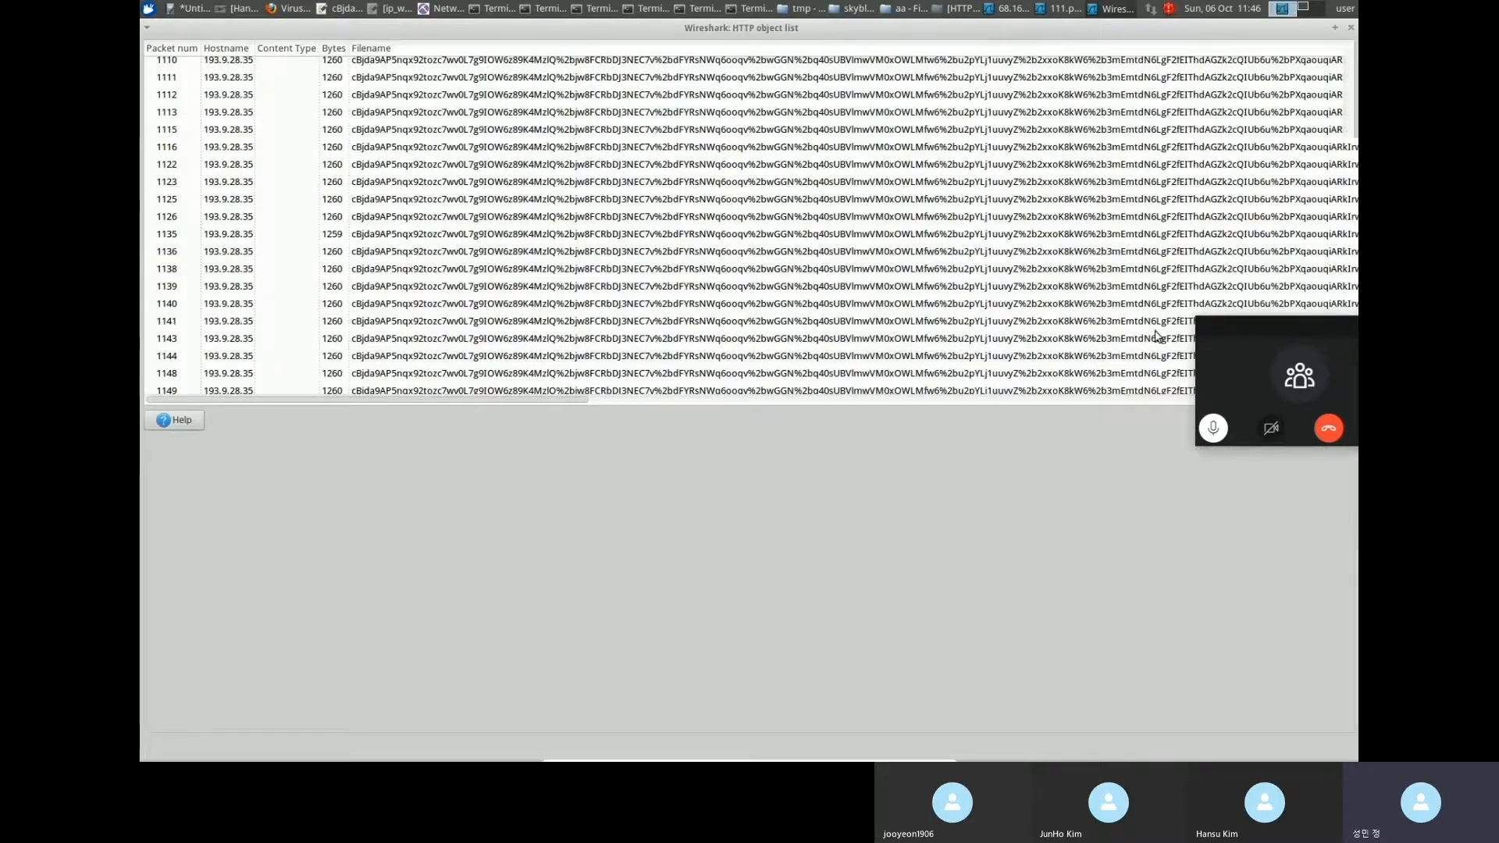
# Save all HTTP objects into a new folder 193.9.28.35 in /var/tmp.
pyautogui.click(1252, 748)
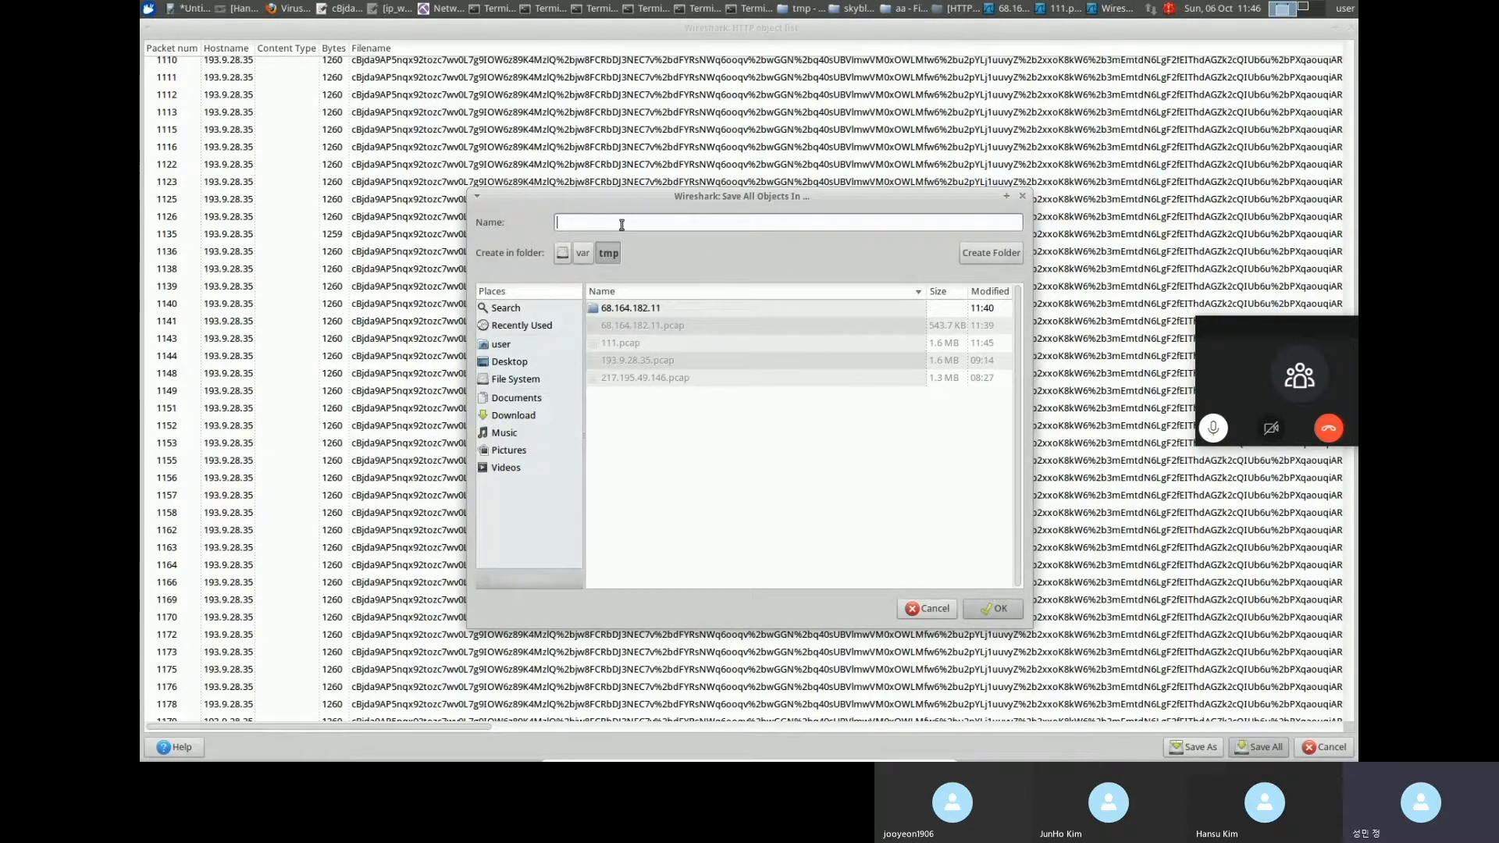
pyautogui.click(971, 256)
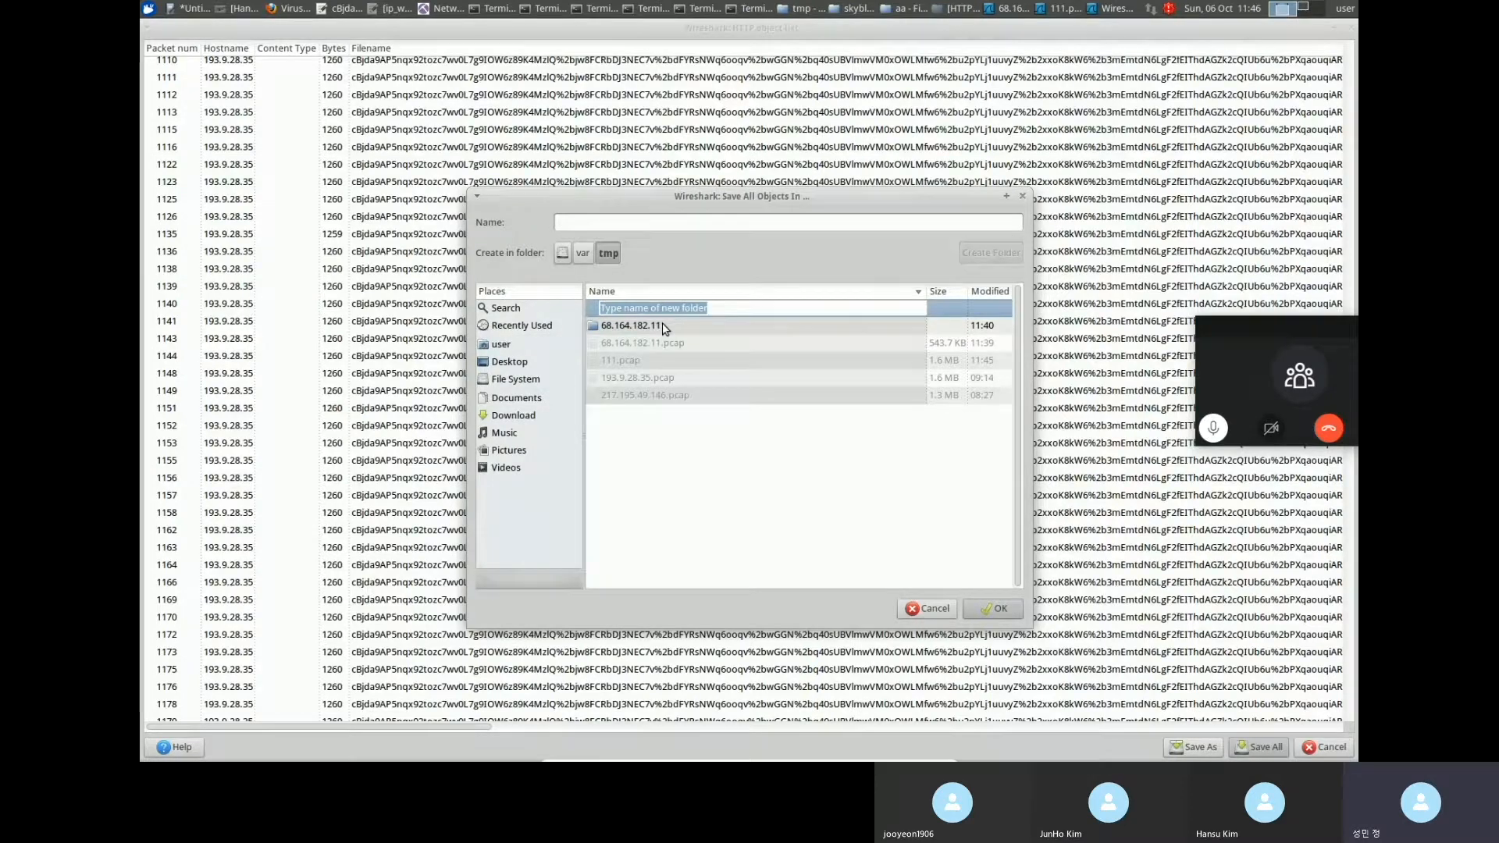
pyautogui.click(615, 222)
pyautogui.write('193.')
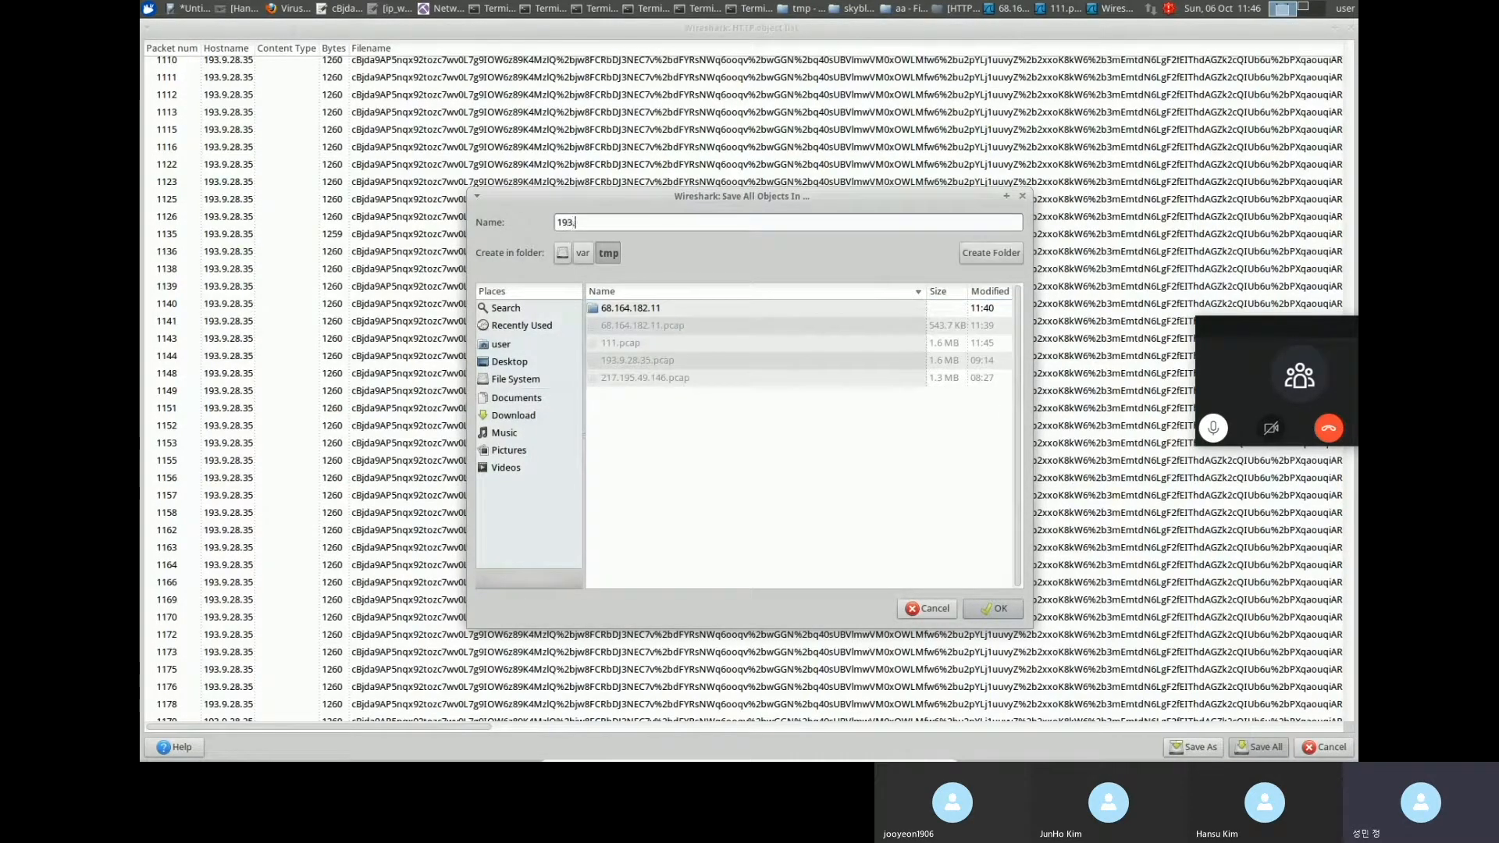
pyautogui.write('9.28.35')
pyautogui.click(995, 611)
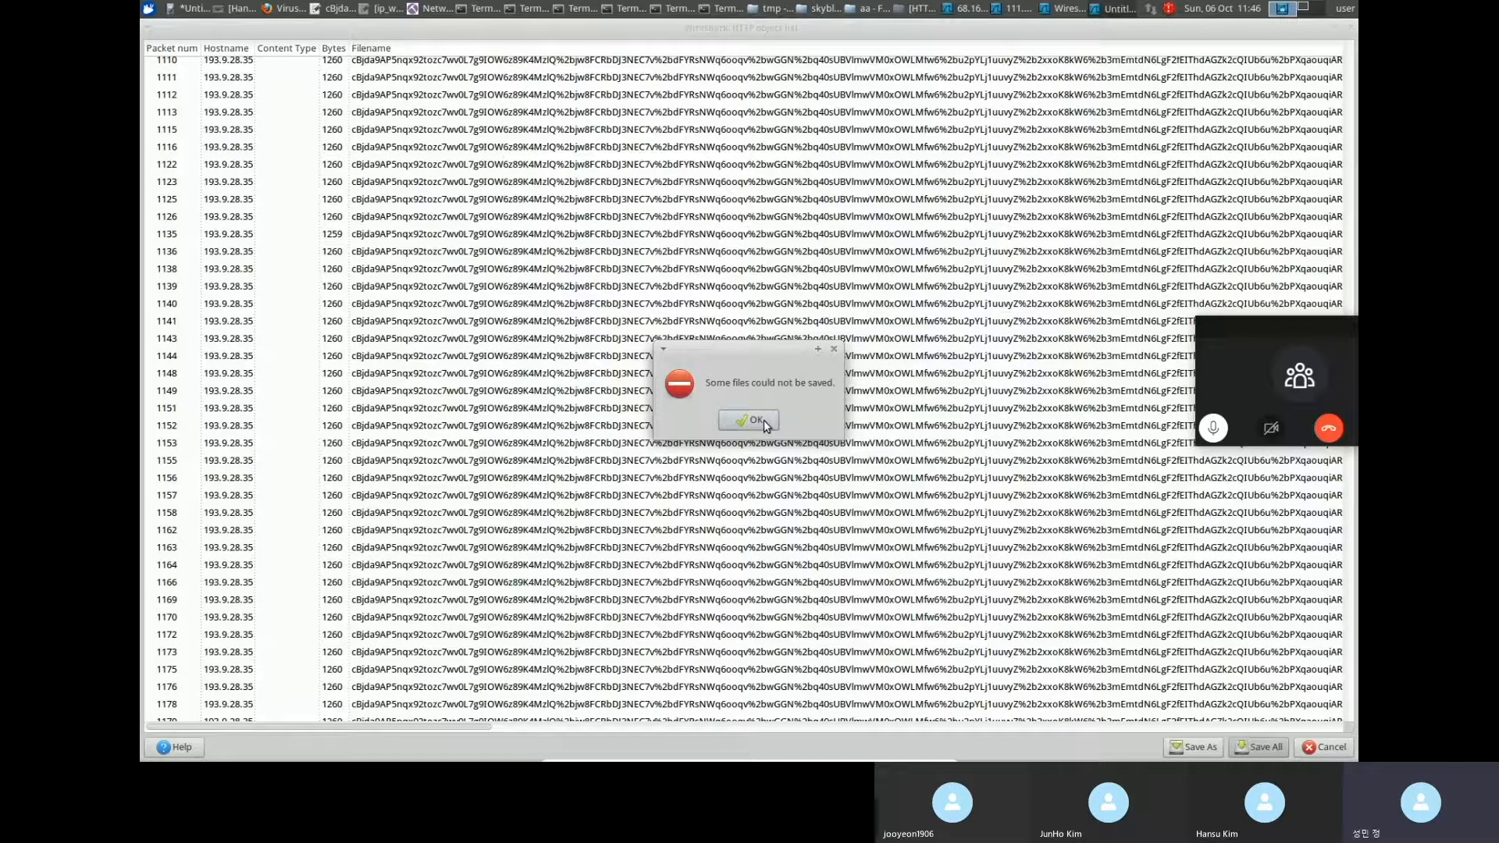
pyautogui.click(764, 425)
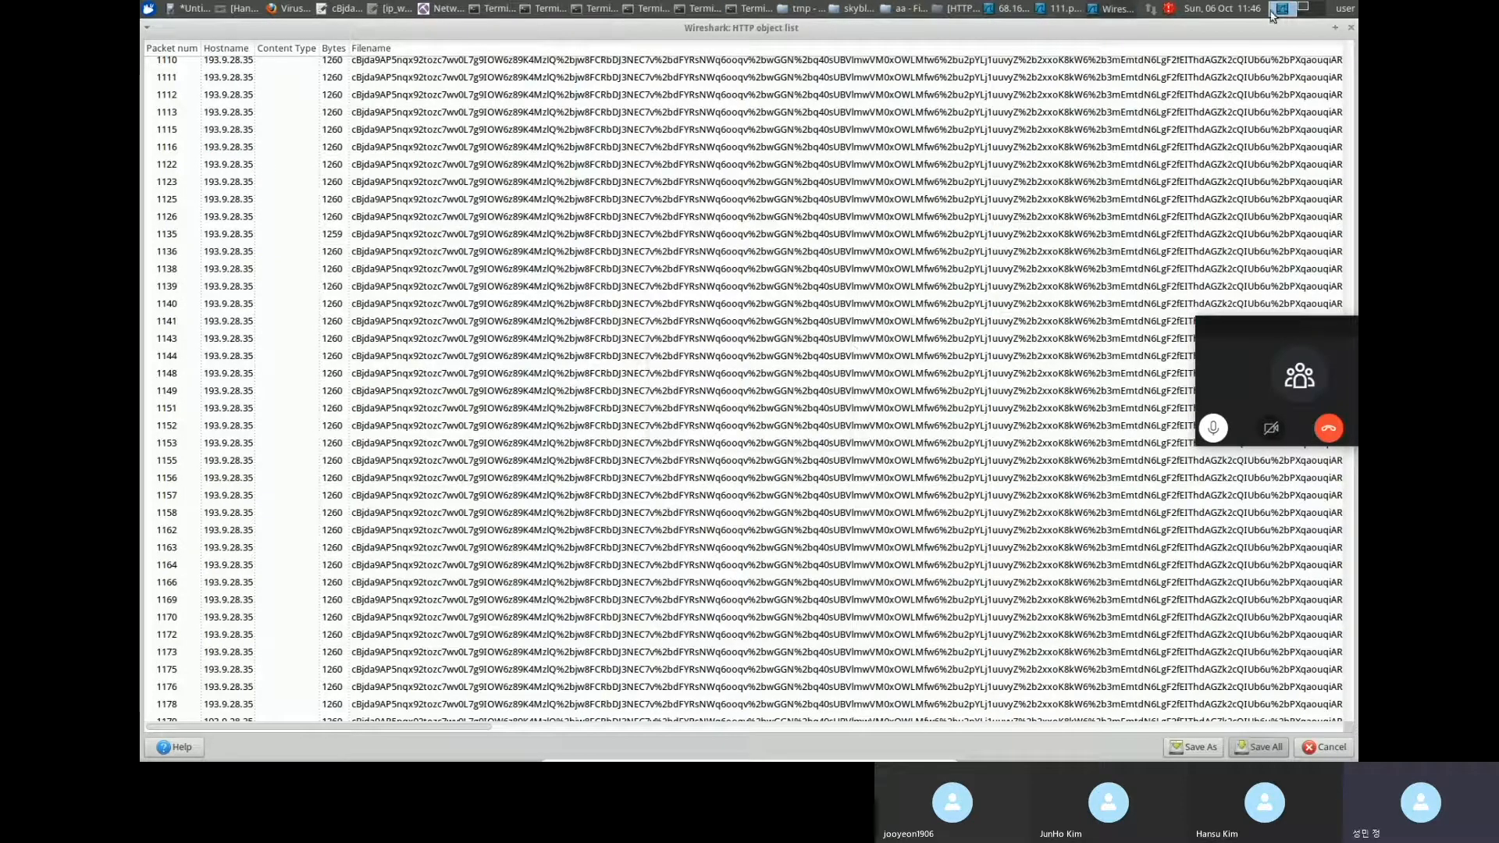
# Switch to the file manager, open the /var/tmp/193.9.28.35 folder and maximize the window.
pyautogui.click(904, 9)
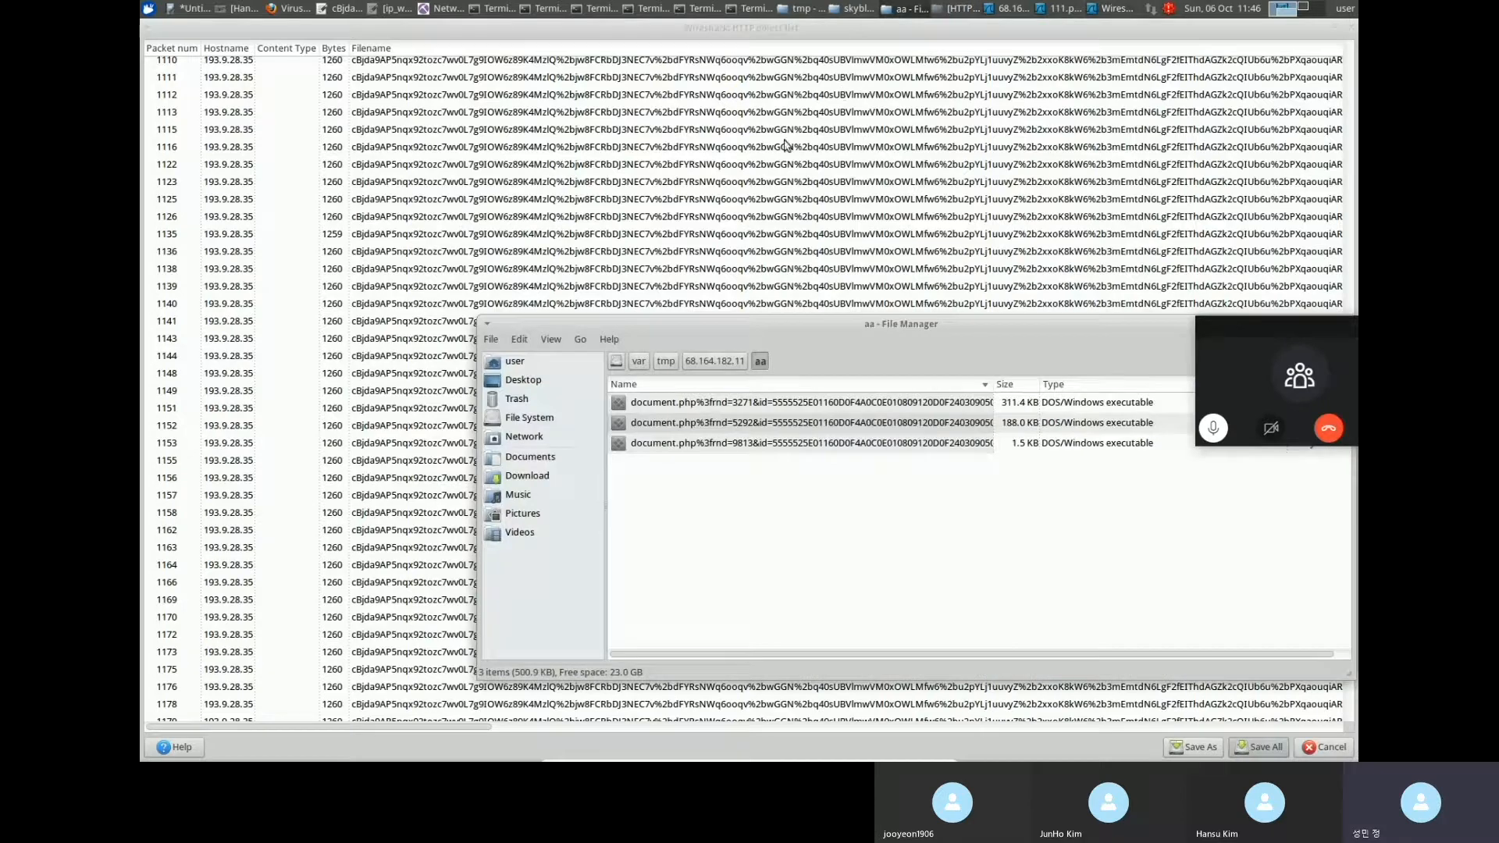
pyautogui.click(715, 361)
pyautogui.click(666, 361)
pyautogui.click(663, 423)
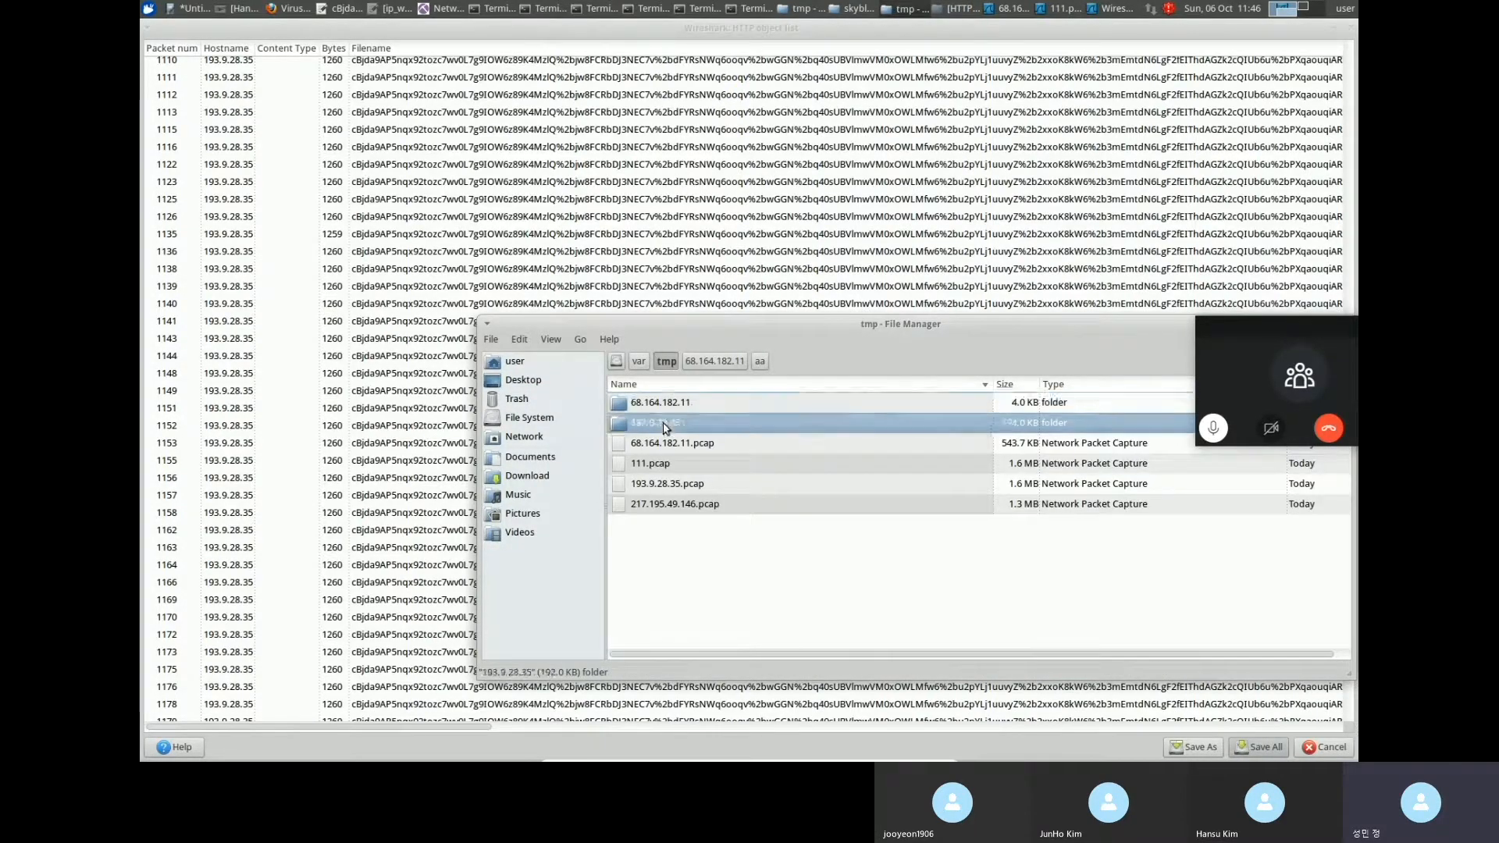
pyautogui.doubleClick(664, 424)
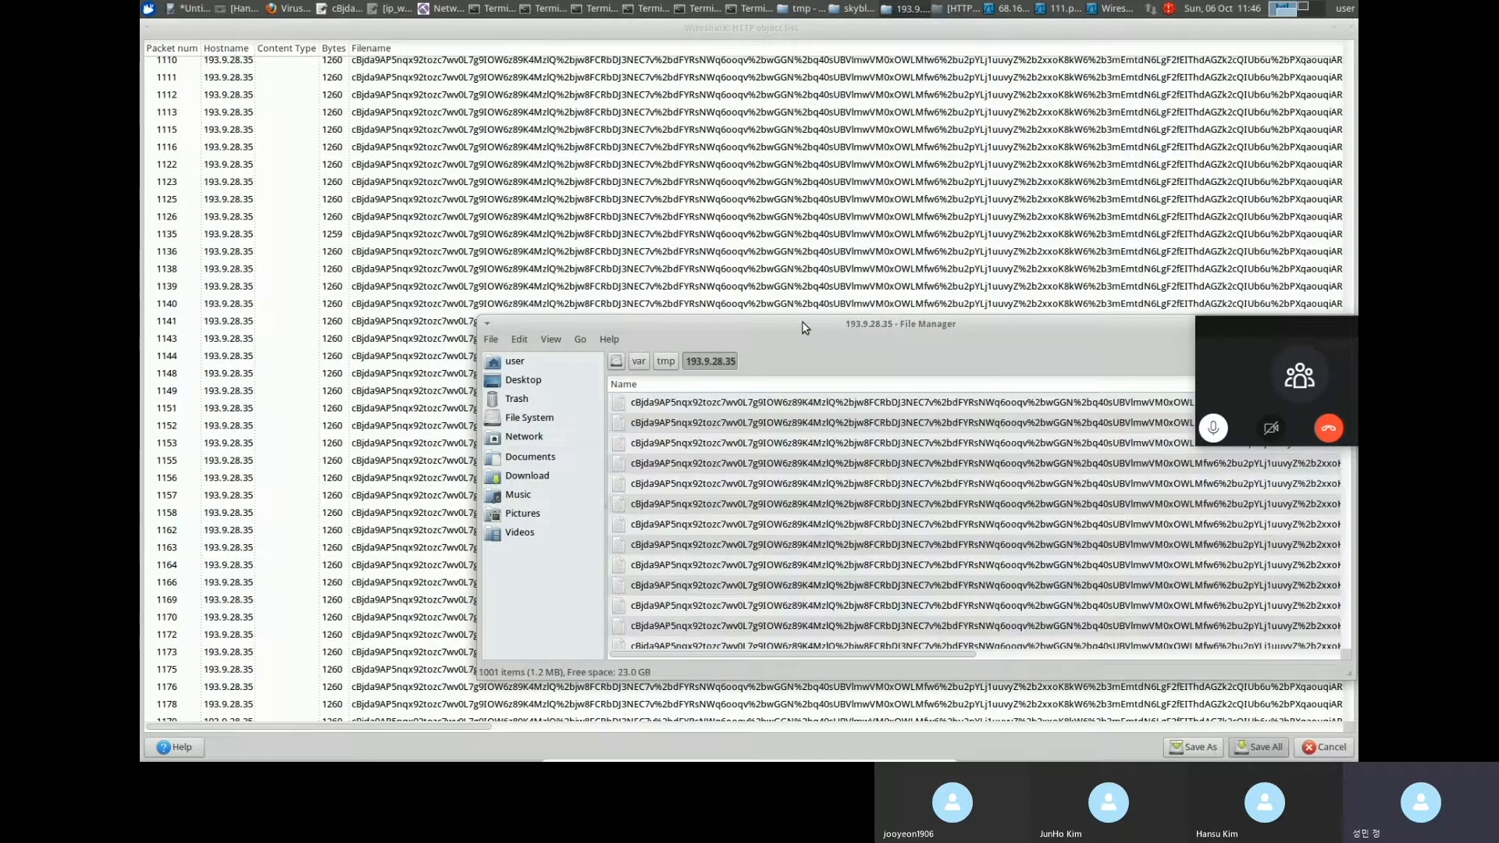
pyautogui.moveTo(808, 317); pyautogui.dragTo(531, 268)
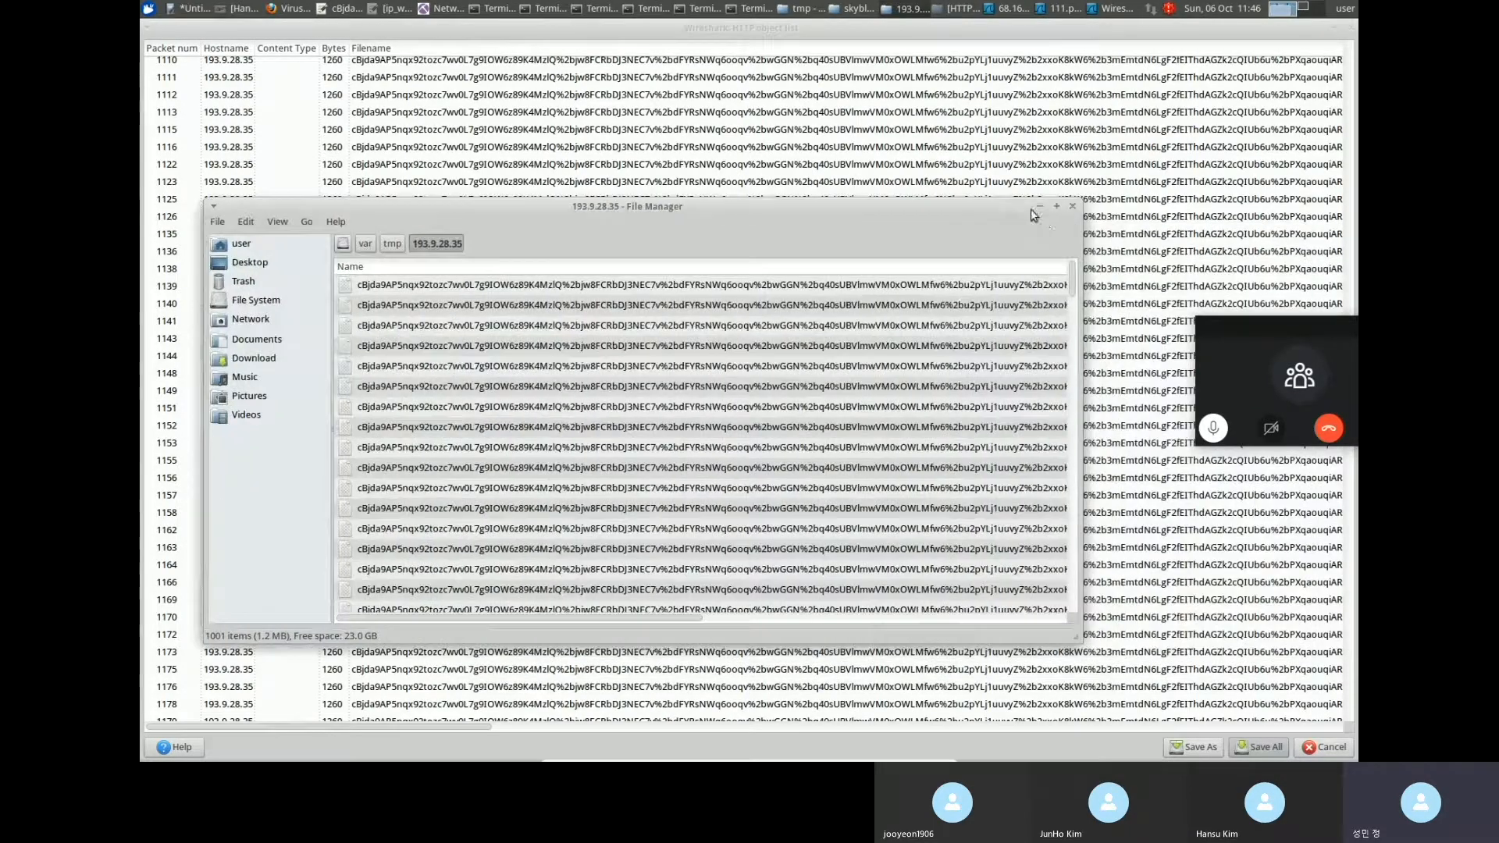
pyautogui.hotkey('alt', 'F10')
pyautogui.rightClick(465, 111)
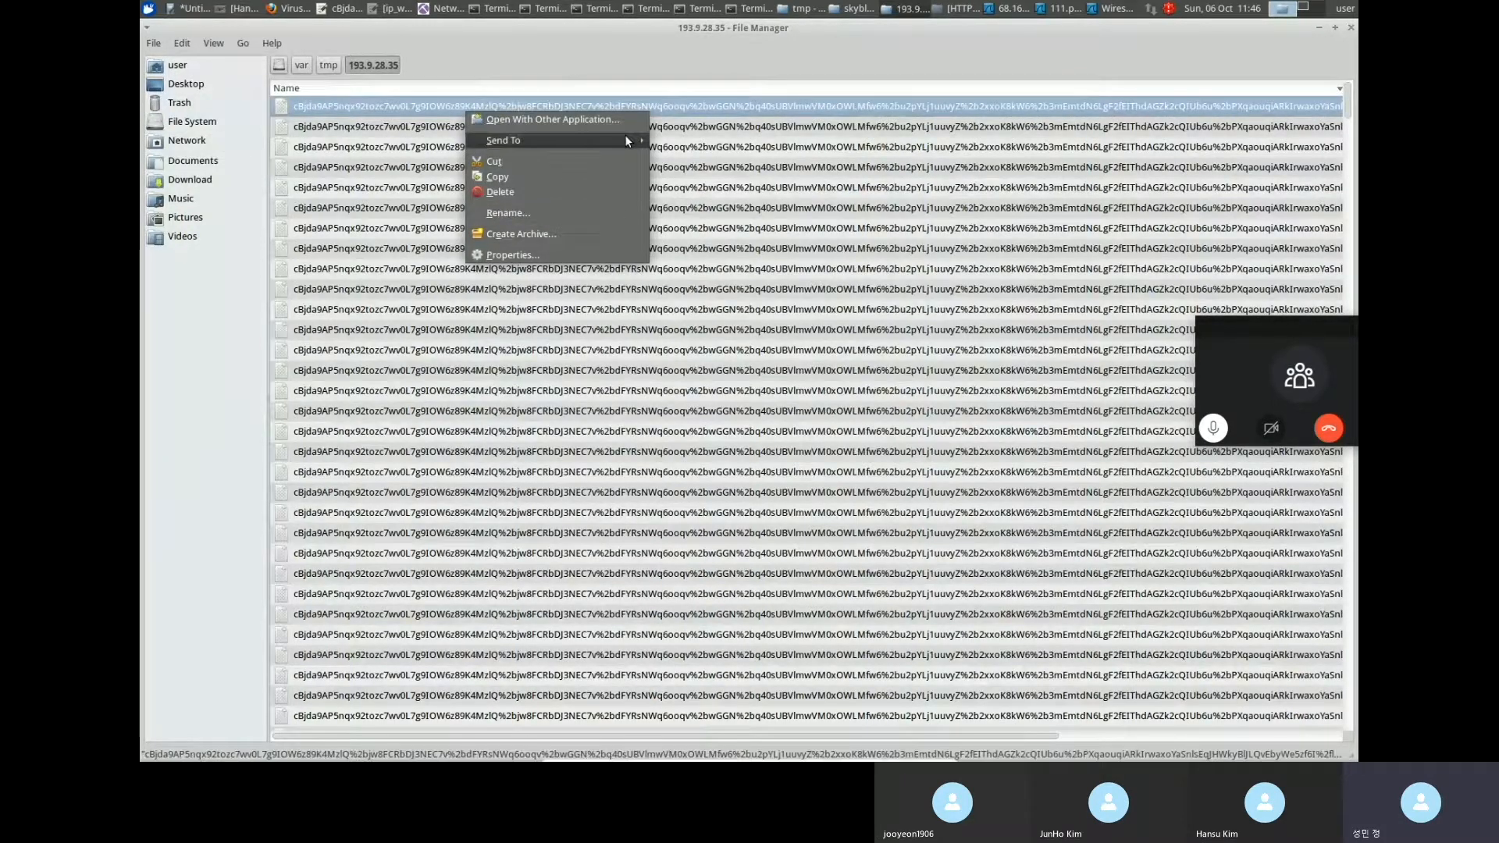
pyautogui.moveTo(625, 138)
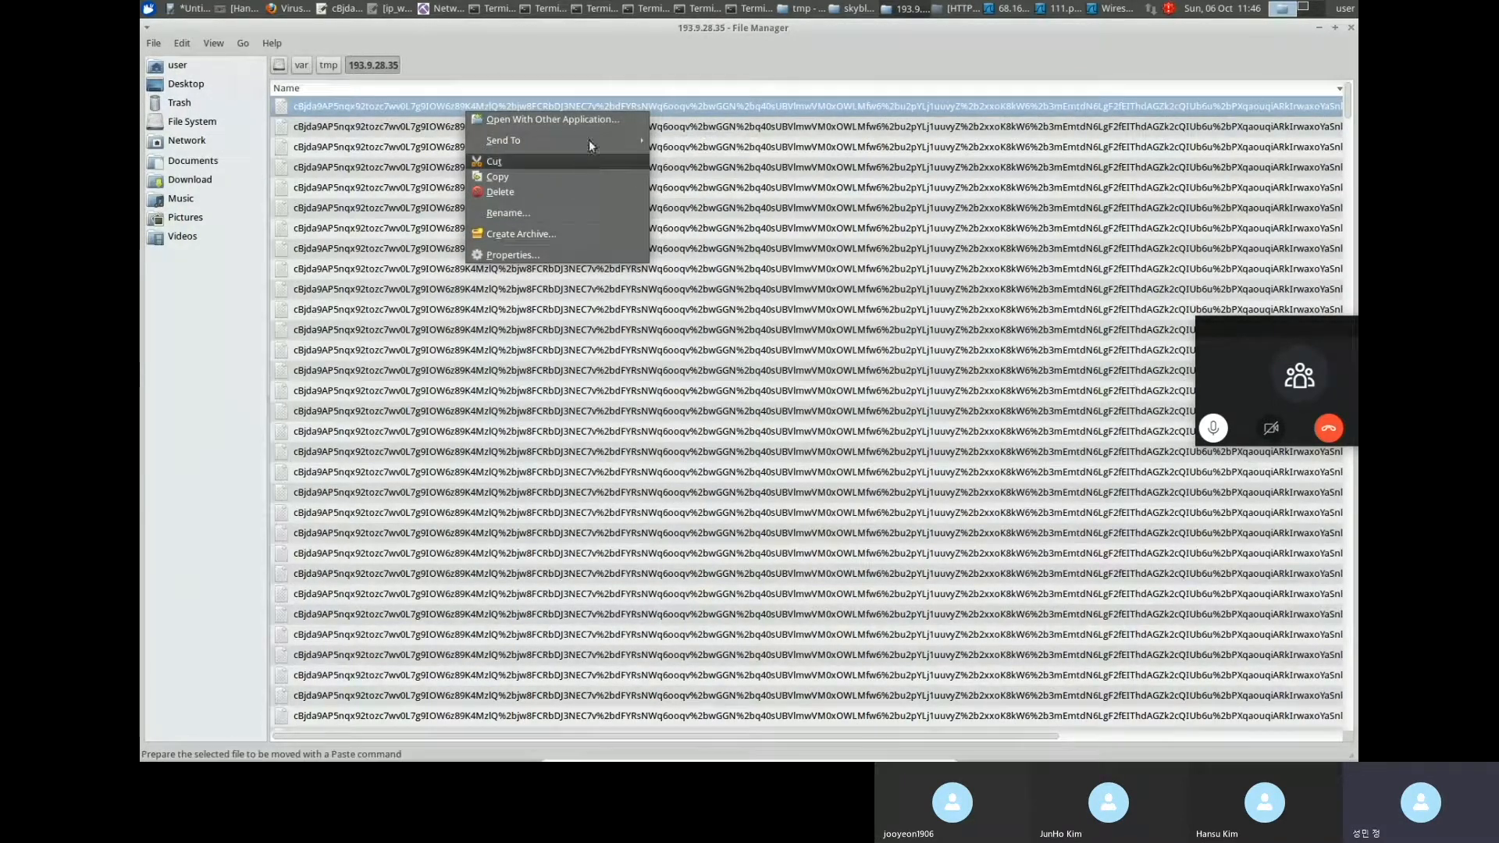
pyautogui.click(613, 122)
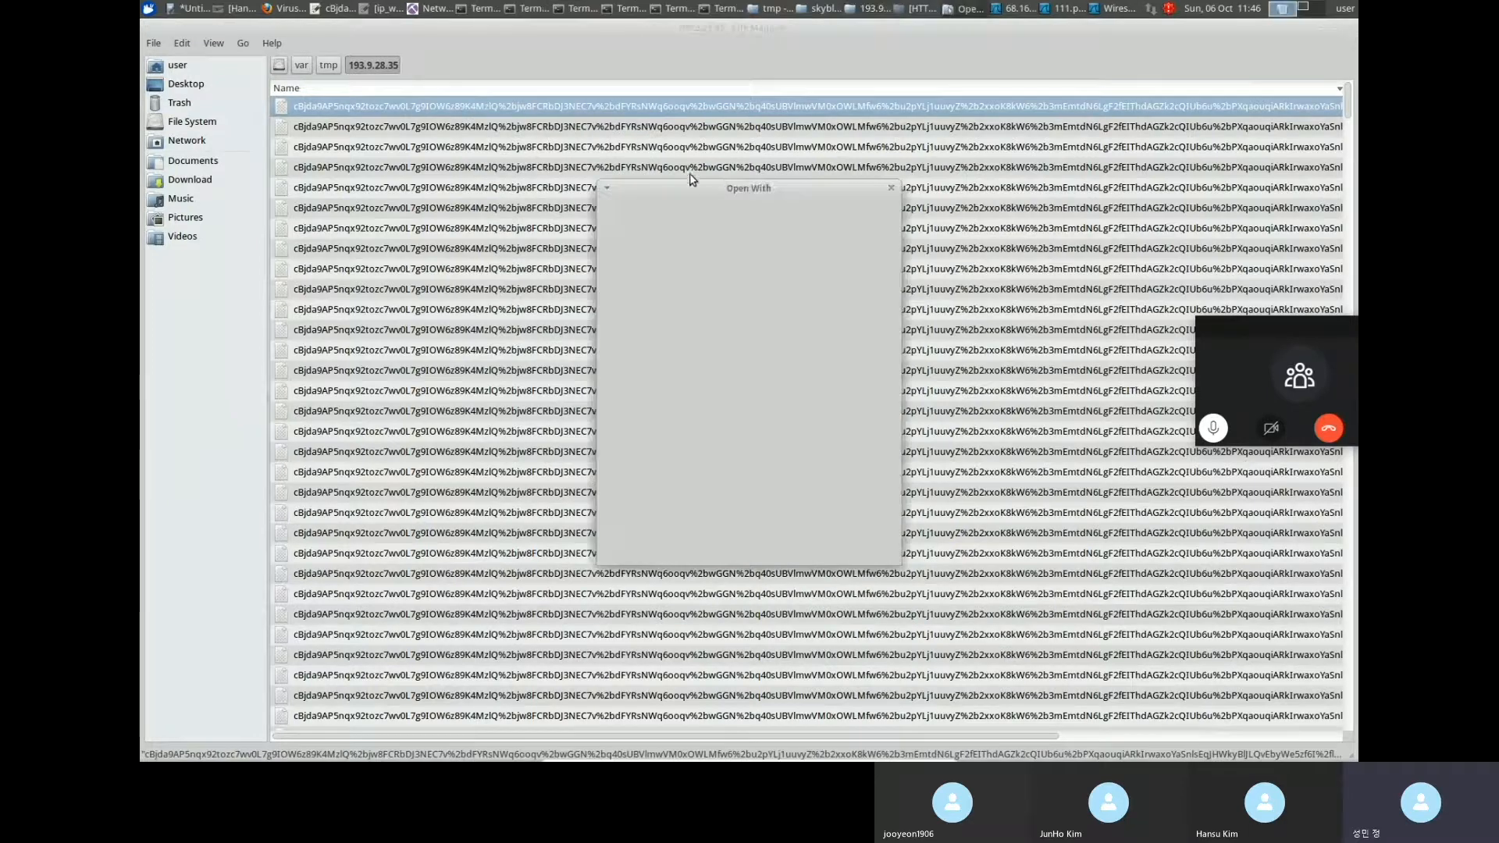
pyautogui.click(804, 549)
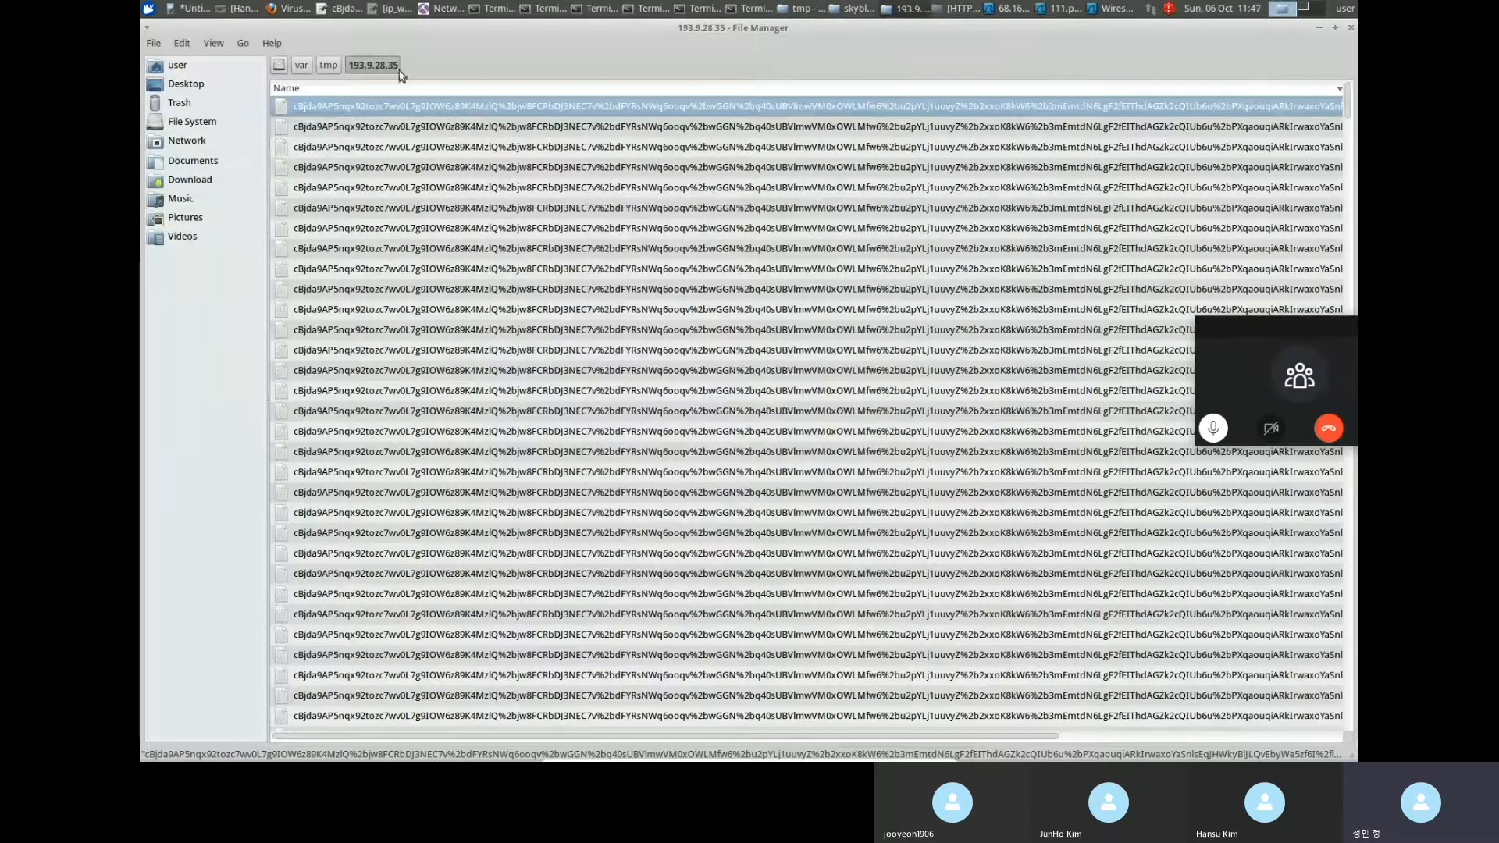
pyautogui.rightClick(965, 228)
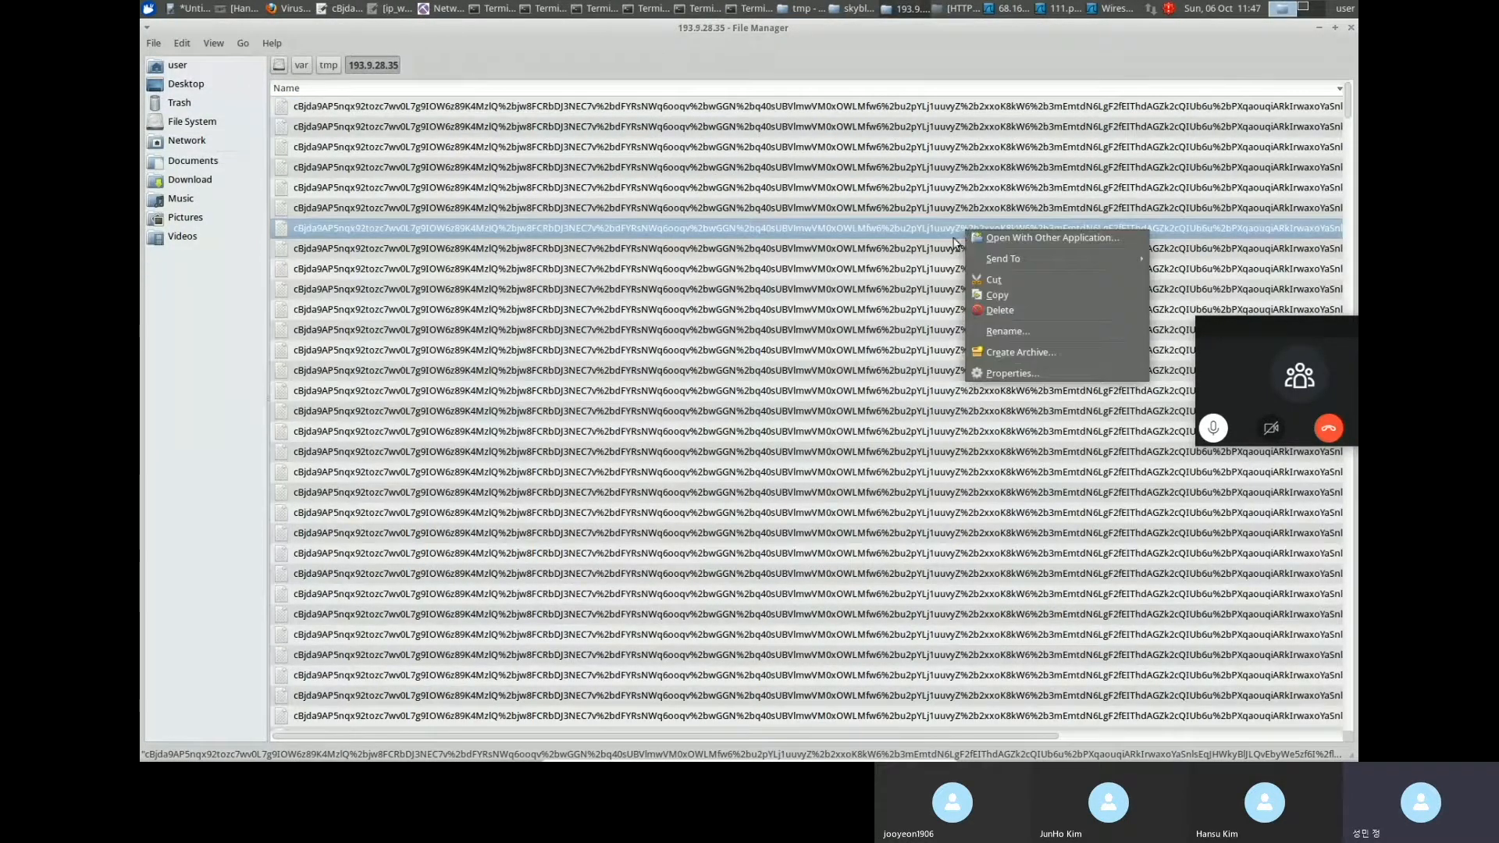
pyautogui.click(812, 23)
# Switch to the terminal used for 68.164.182.11, restore its smaller window size and change to the /var/tmp/193.9.28.35 directory.
pyautogui.click(742, 9)
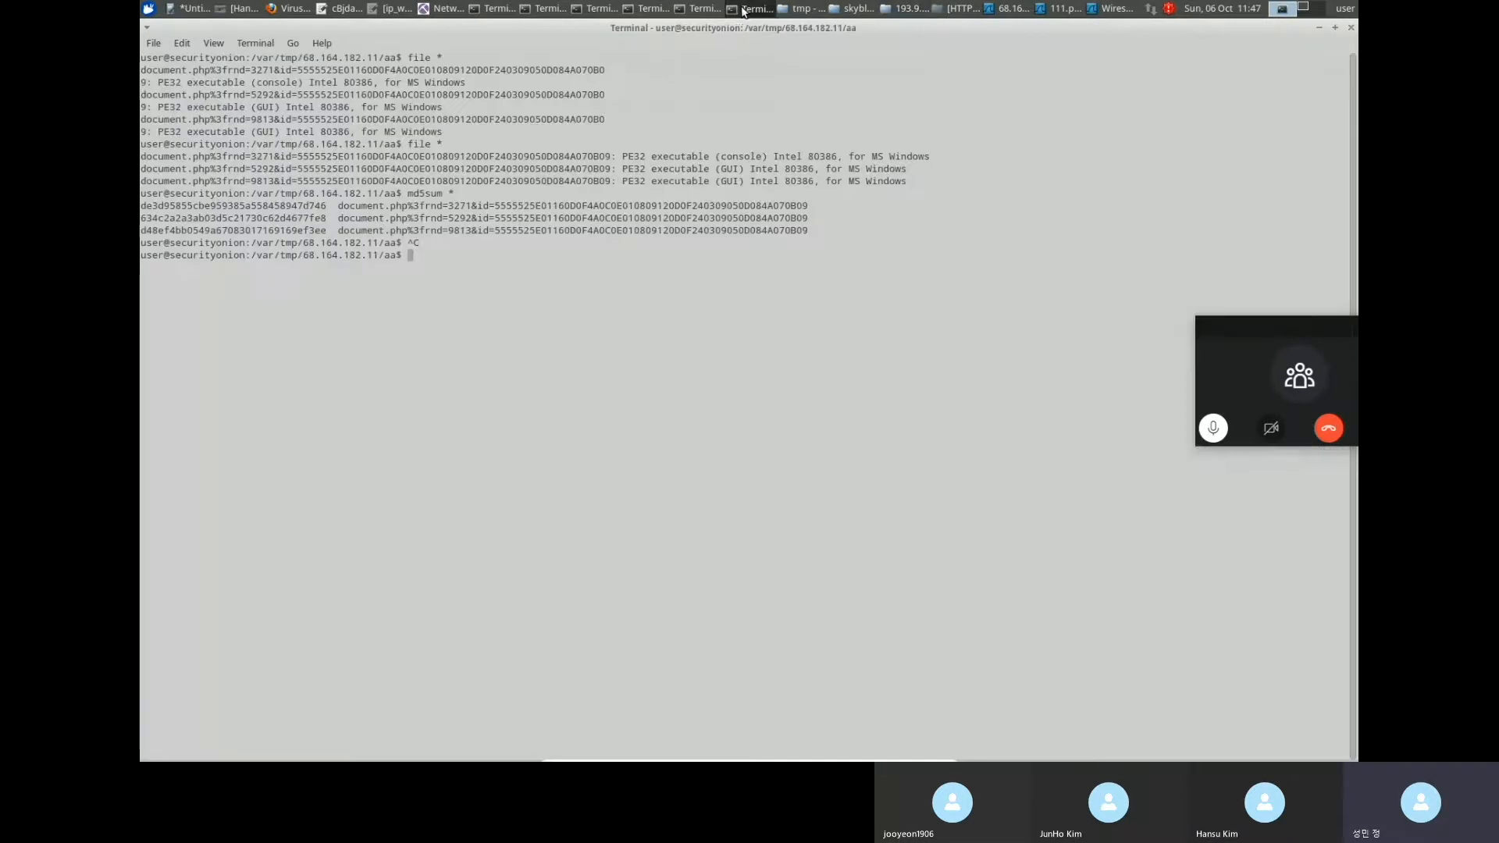
pyautogui.click(1337, 28)
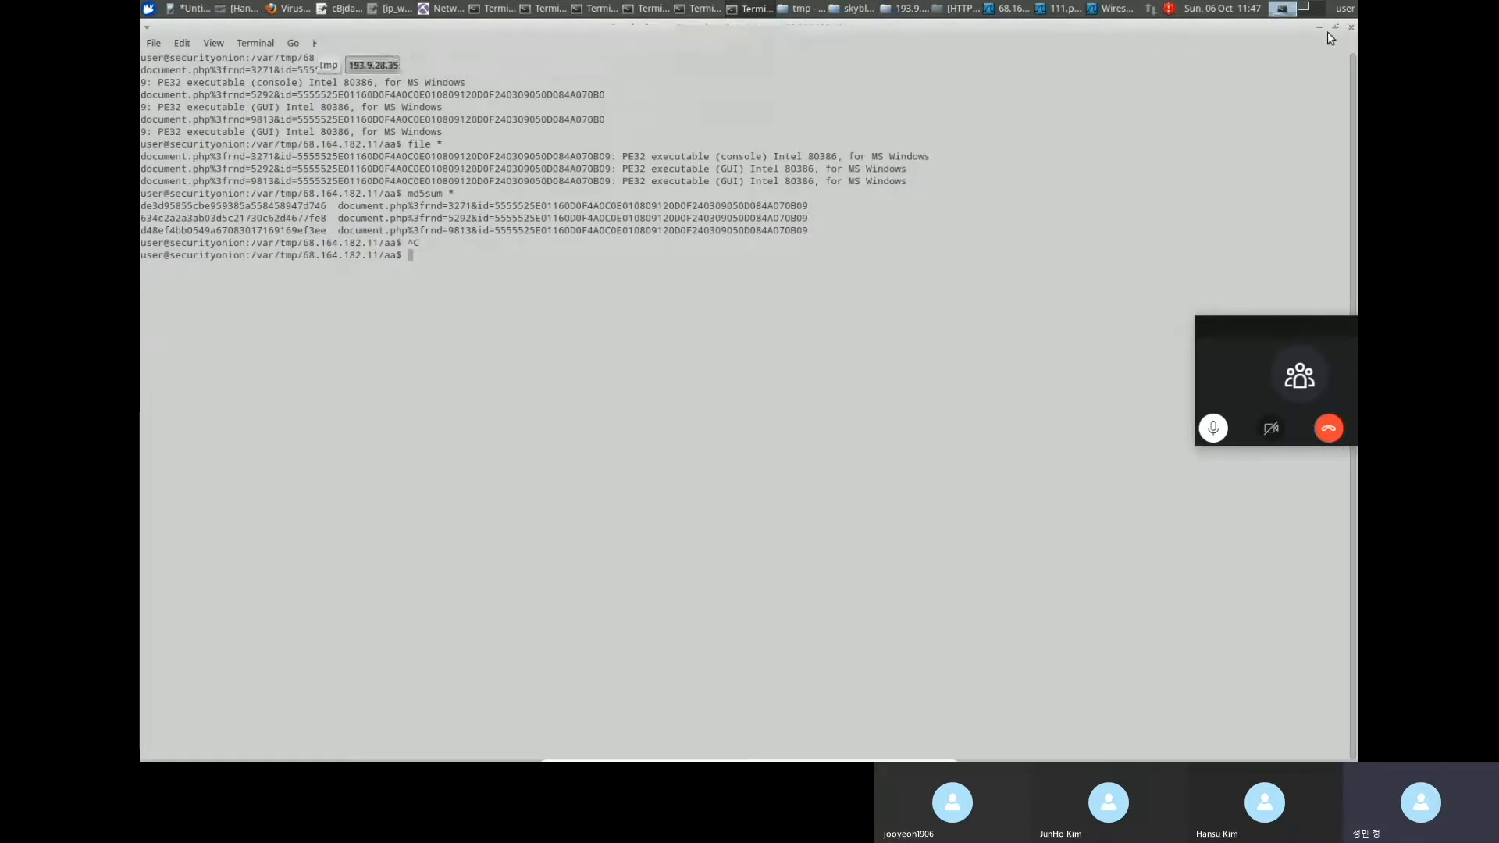
pyautogui.write('cd ..')
pyautogui.press('Return')
pyautogui.write('ls')
pyautogui.press('Return')
pyautogui.write('cd ../')
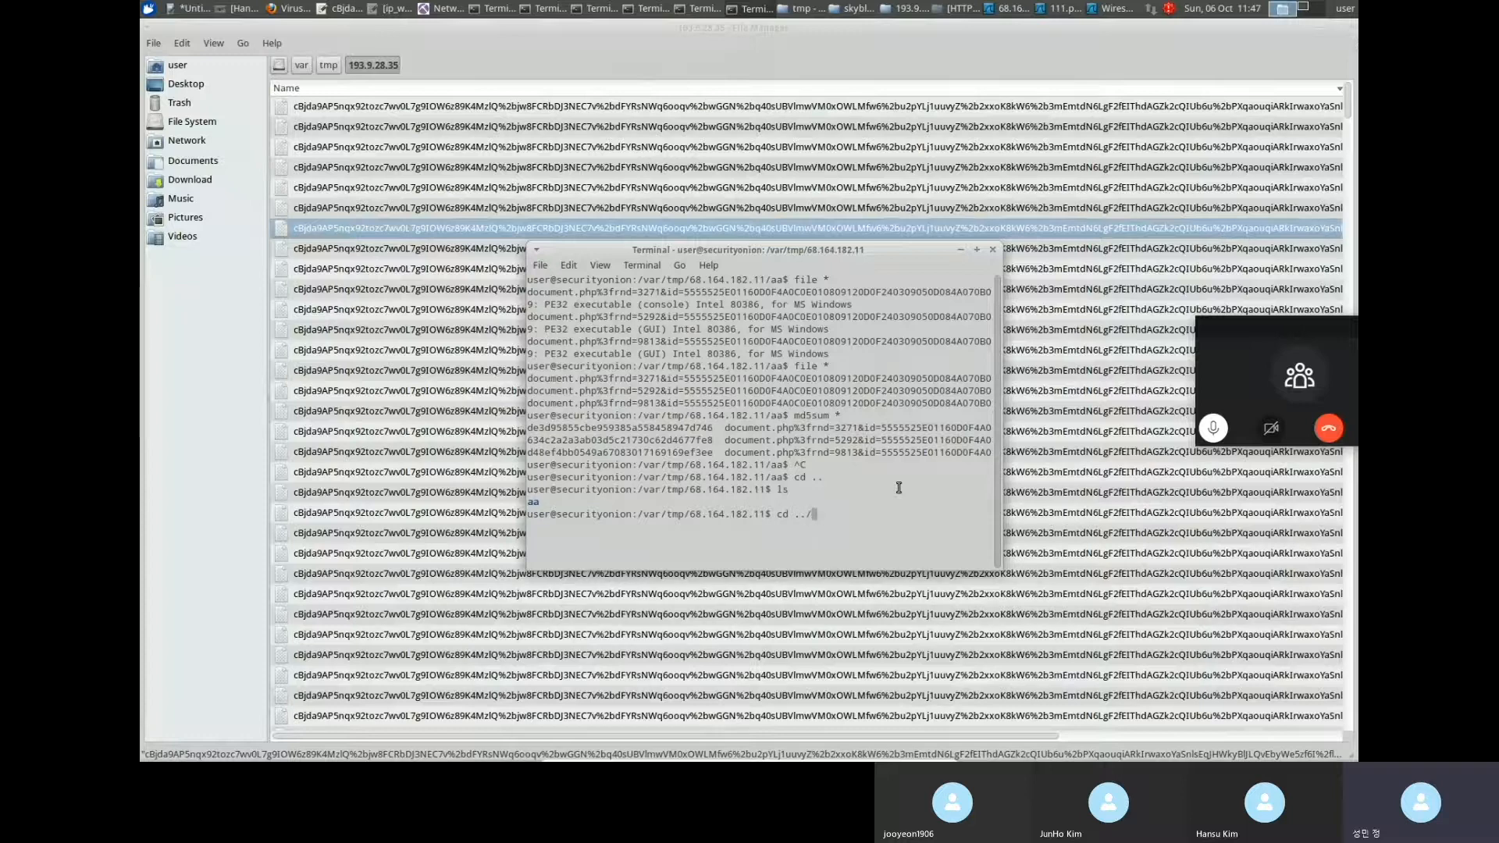
pyautogui.write('1')
pyautogui.press('Tab')
pyautogui.press('Return')
# Check the file types of all exported objects with file * and switch to NetworkMiner.
pyautogui.write('file *')
pyautogui.press('Return')
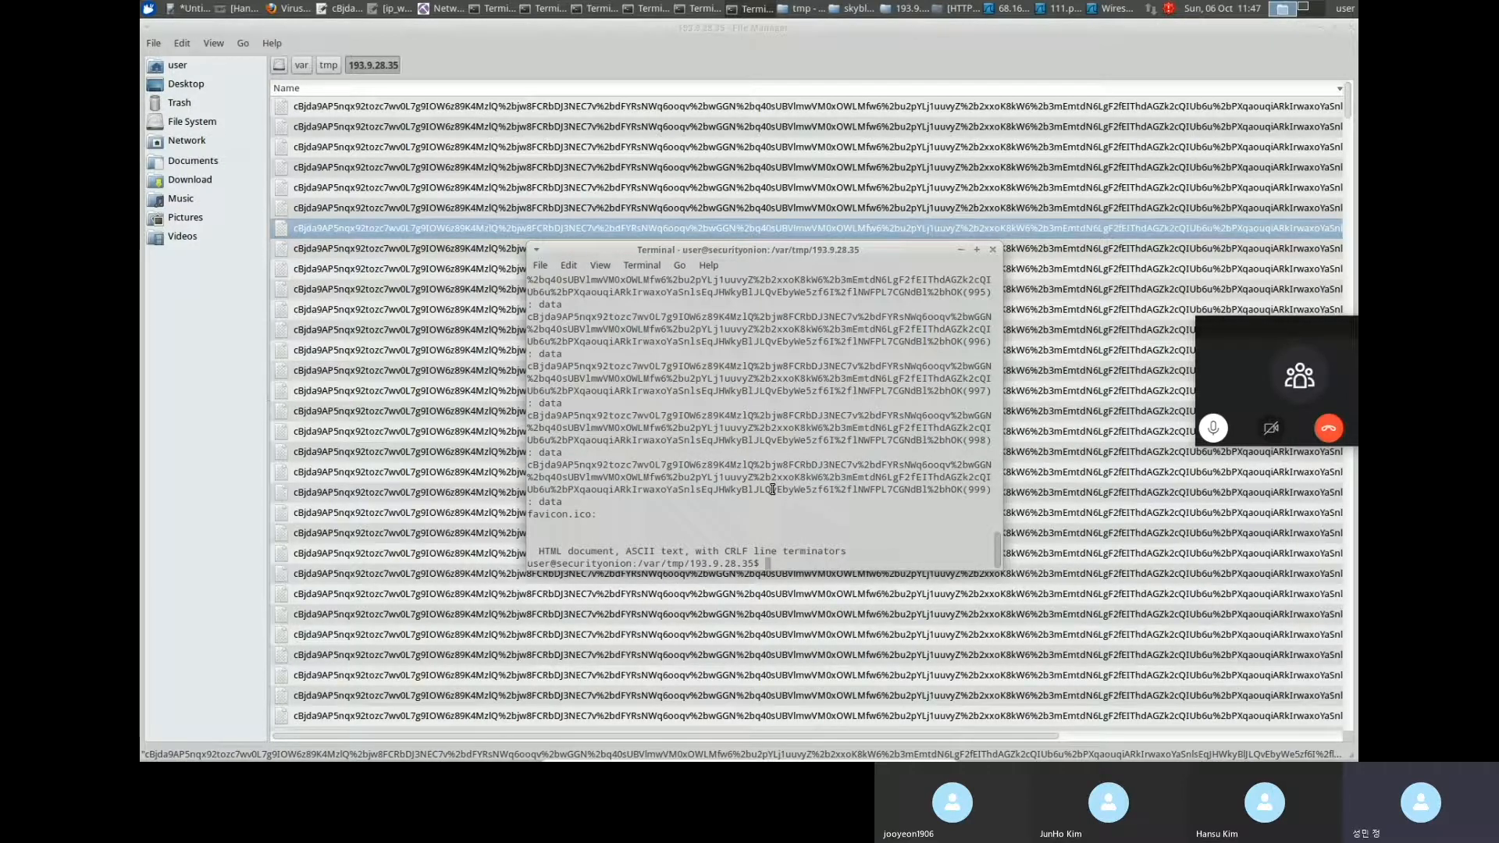
pyautogui.click(443, 9)
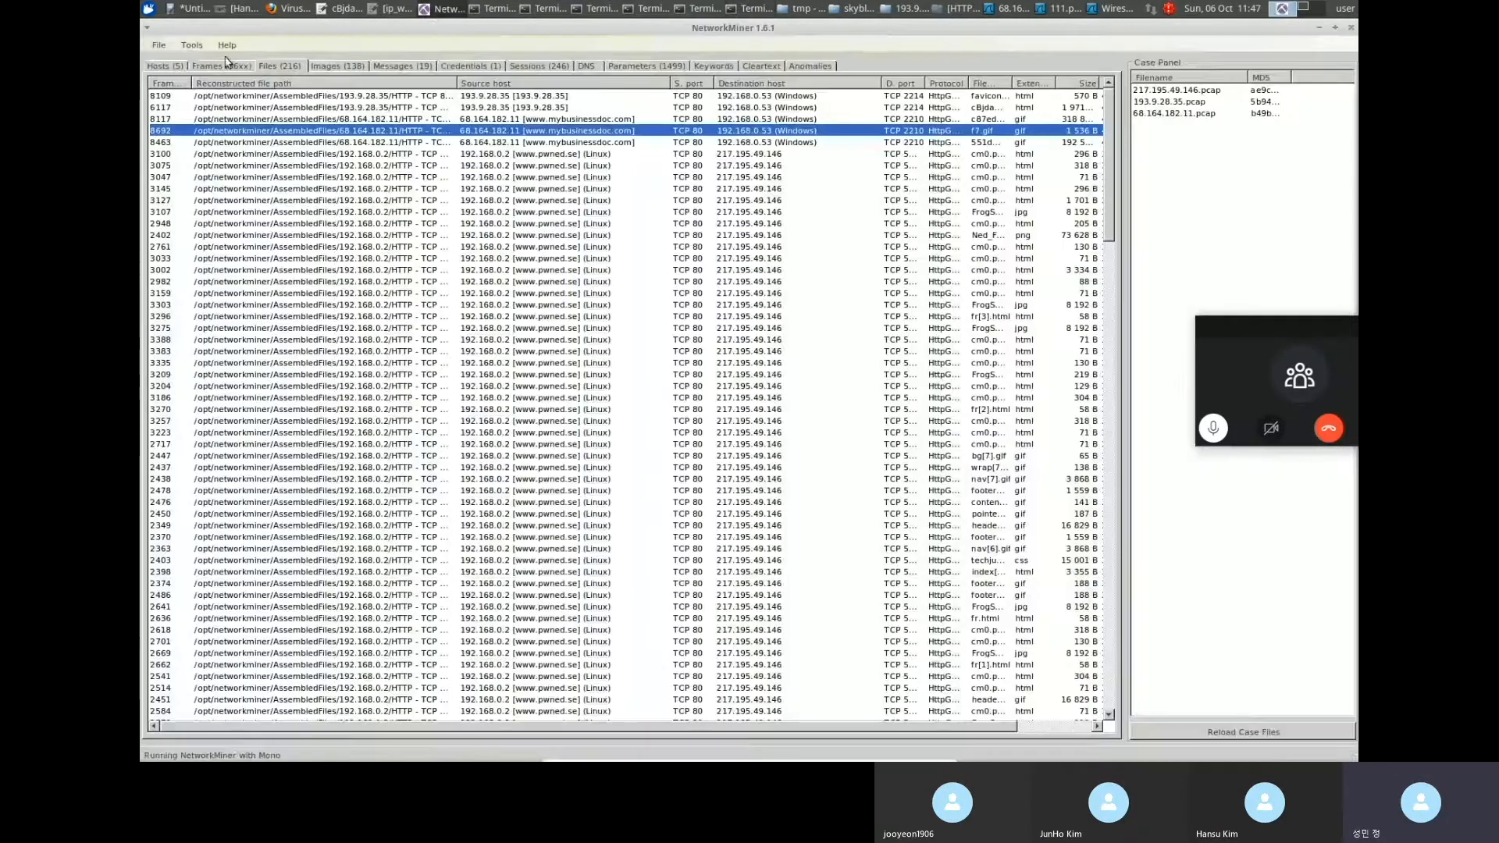
pyautogui.click(160, 45)
pyautogui.click(188, 61)
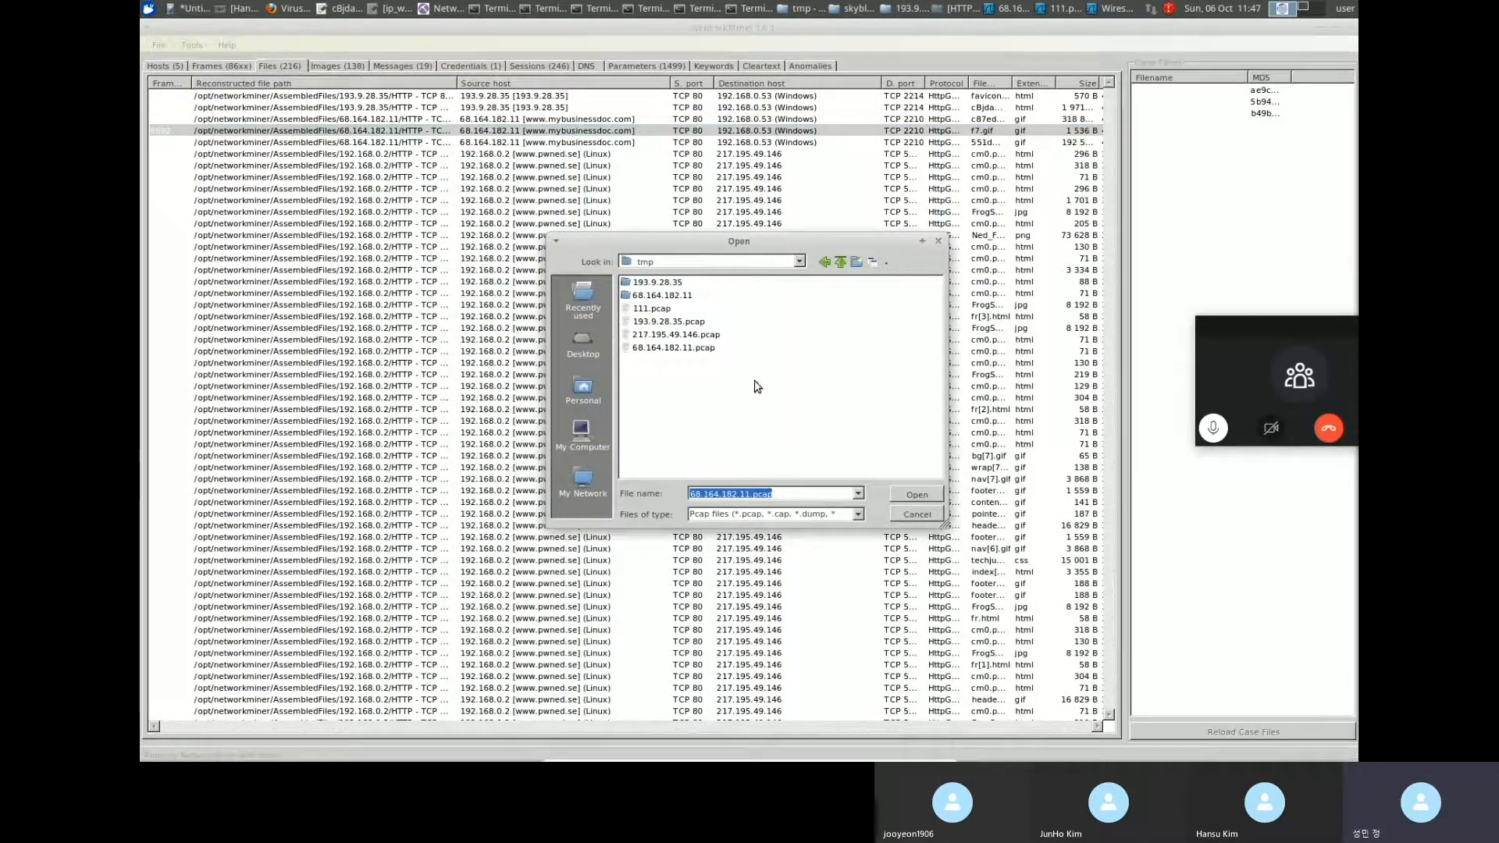
pyautogui.click(708, 334)
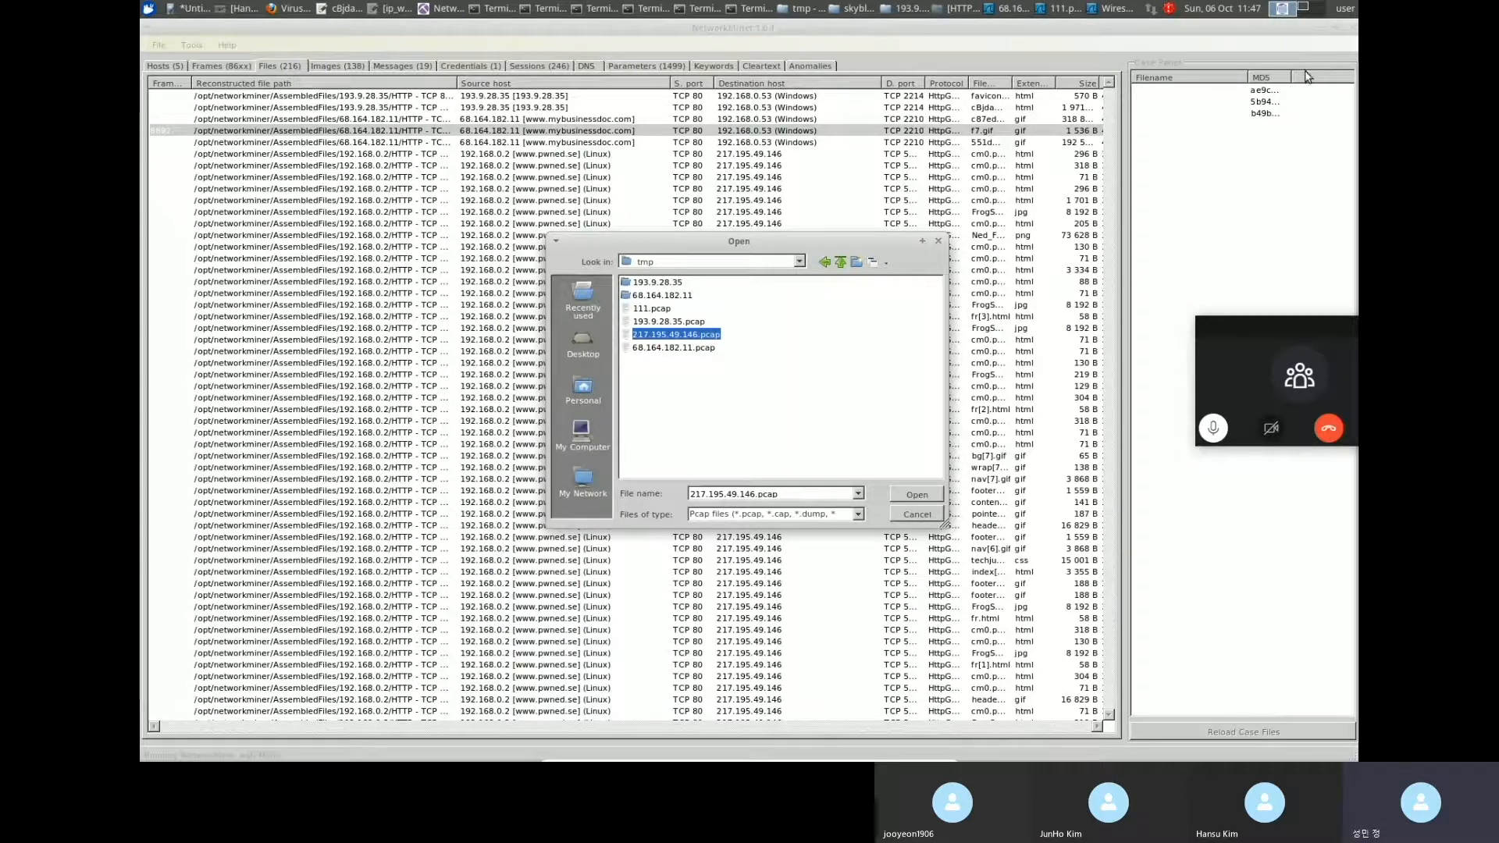
pyautogui.rightClick(1175, 99)
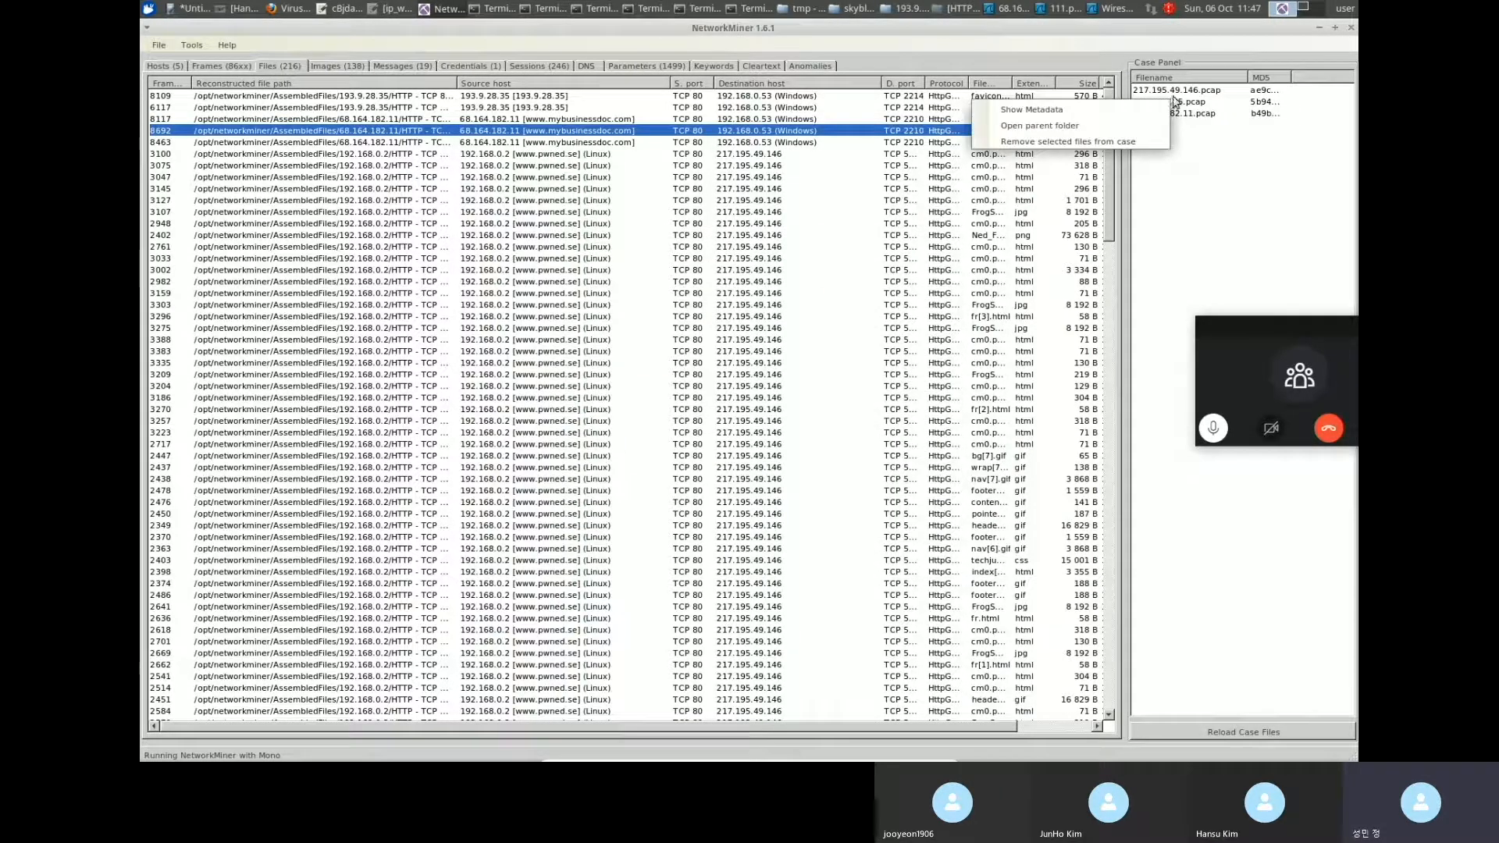
# Delete NetworkMiner's captured data and load 193.9.28.35.pcap from the tmp folder.
pyautogui.click(191, 44)
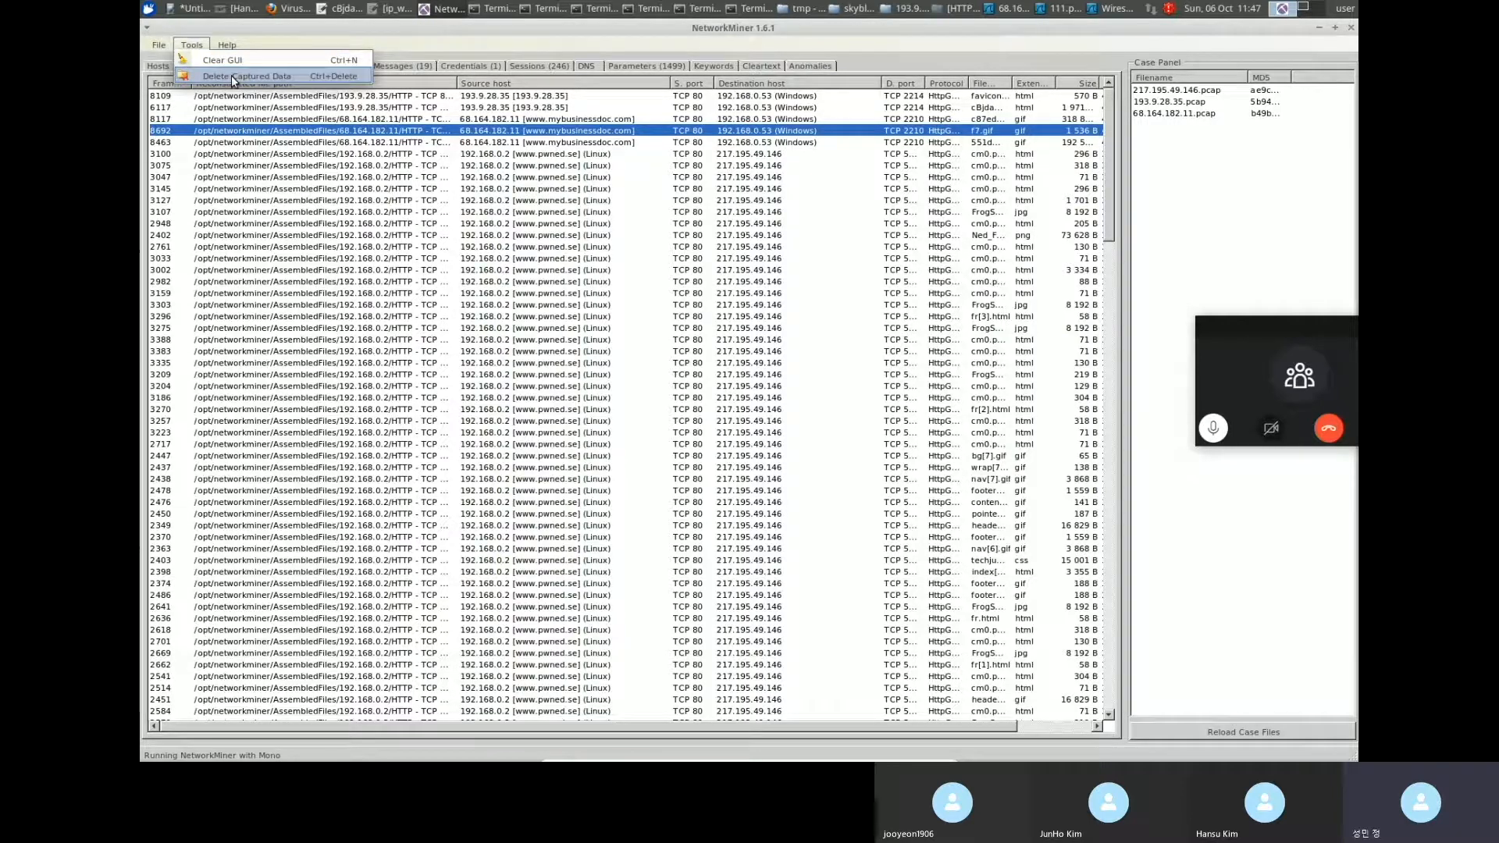
pyautogui.click(293, 76)
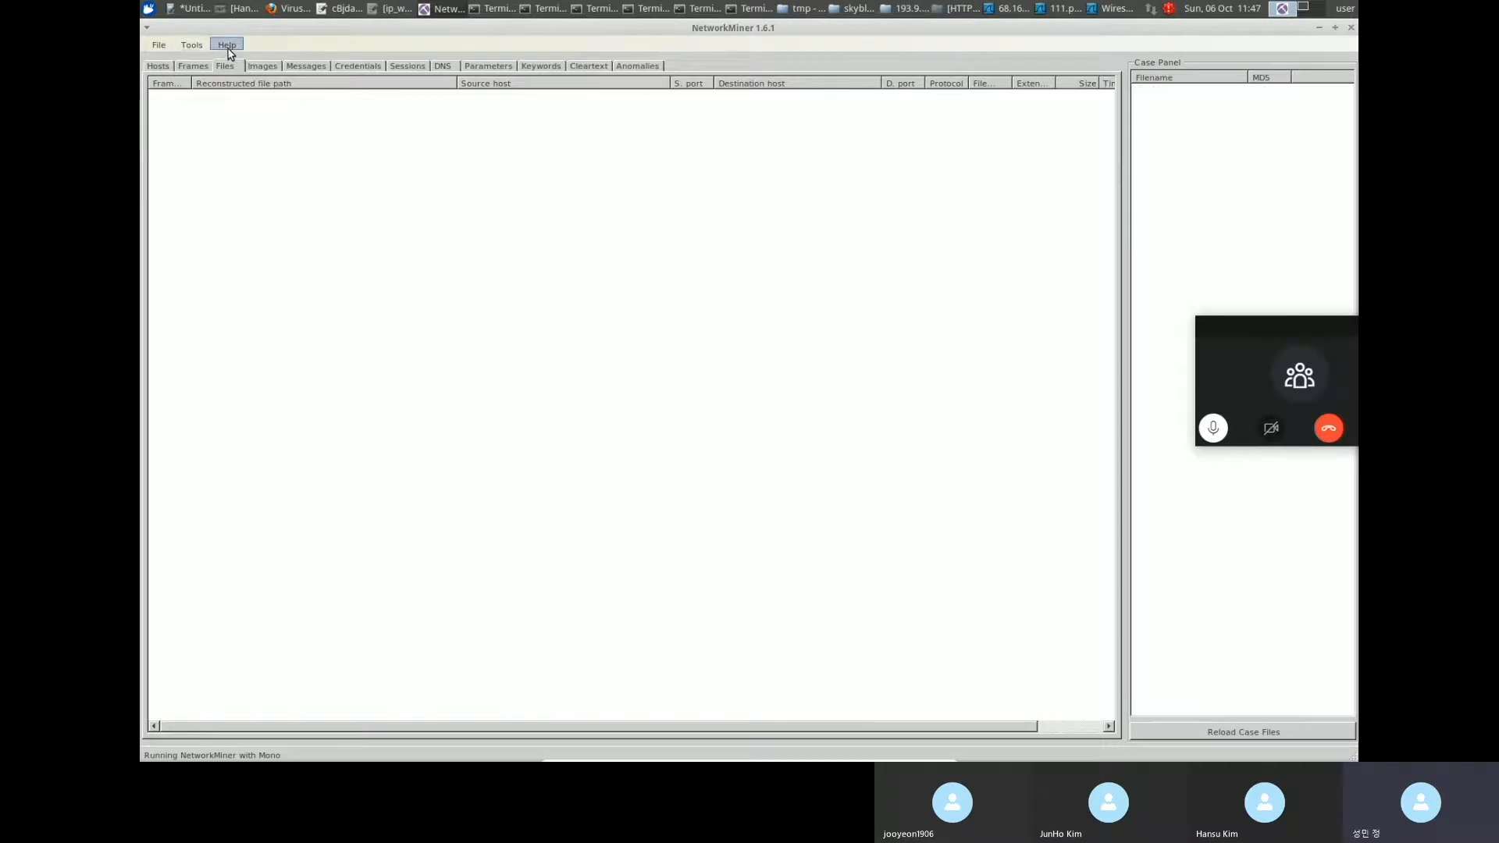
pyautogui.click(157, 47)
pyautogui.click(184, 60)
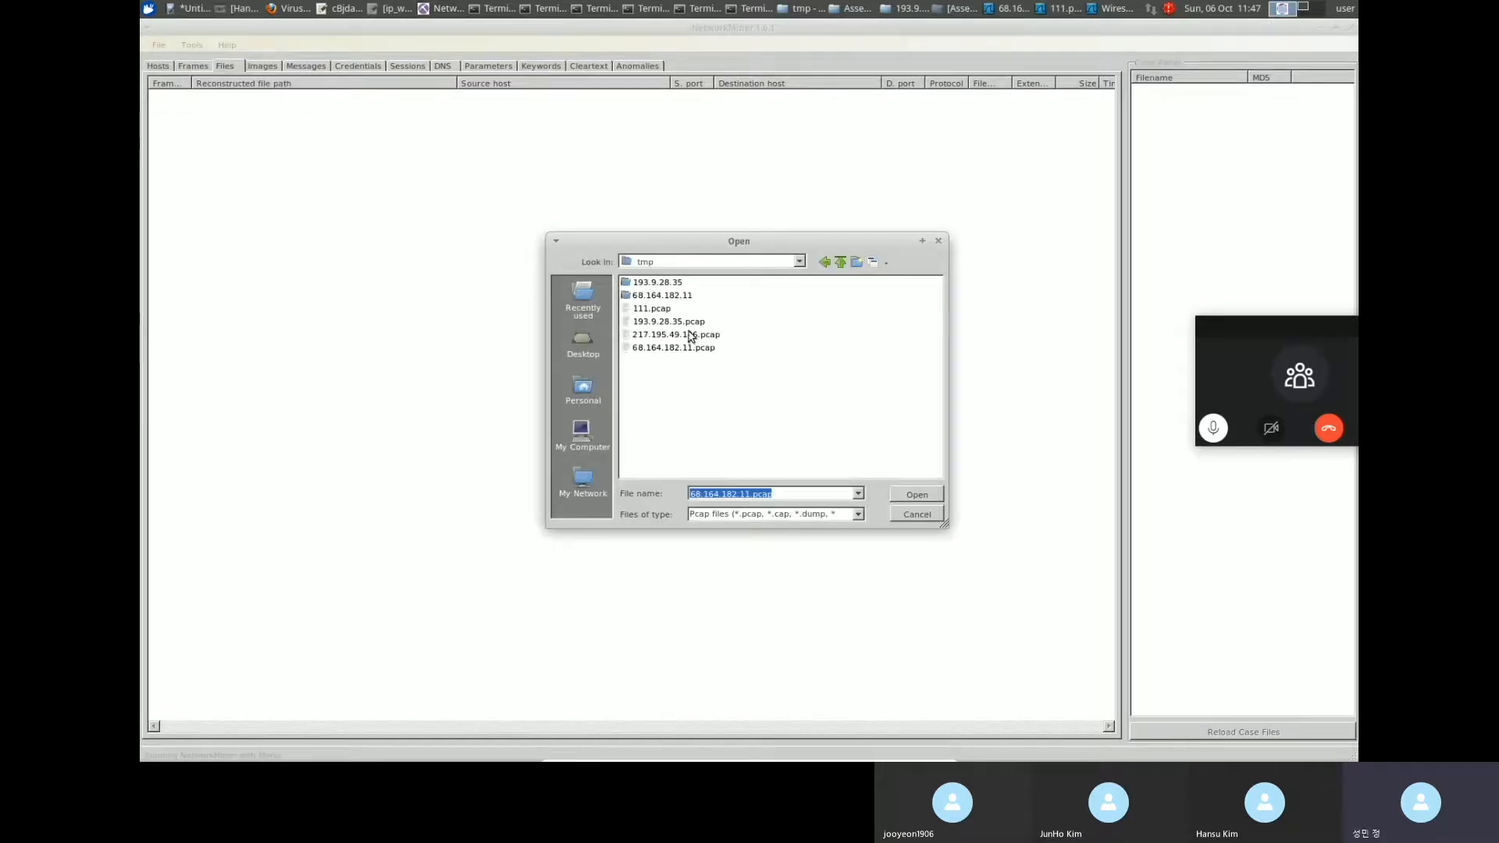
pyautogui.click(662, 322)
pyautogui.doubleClick(662, 322)
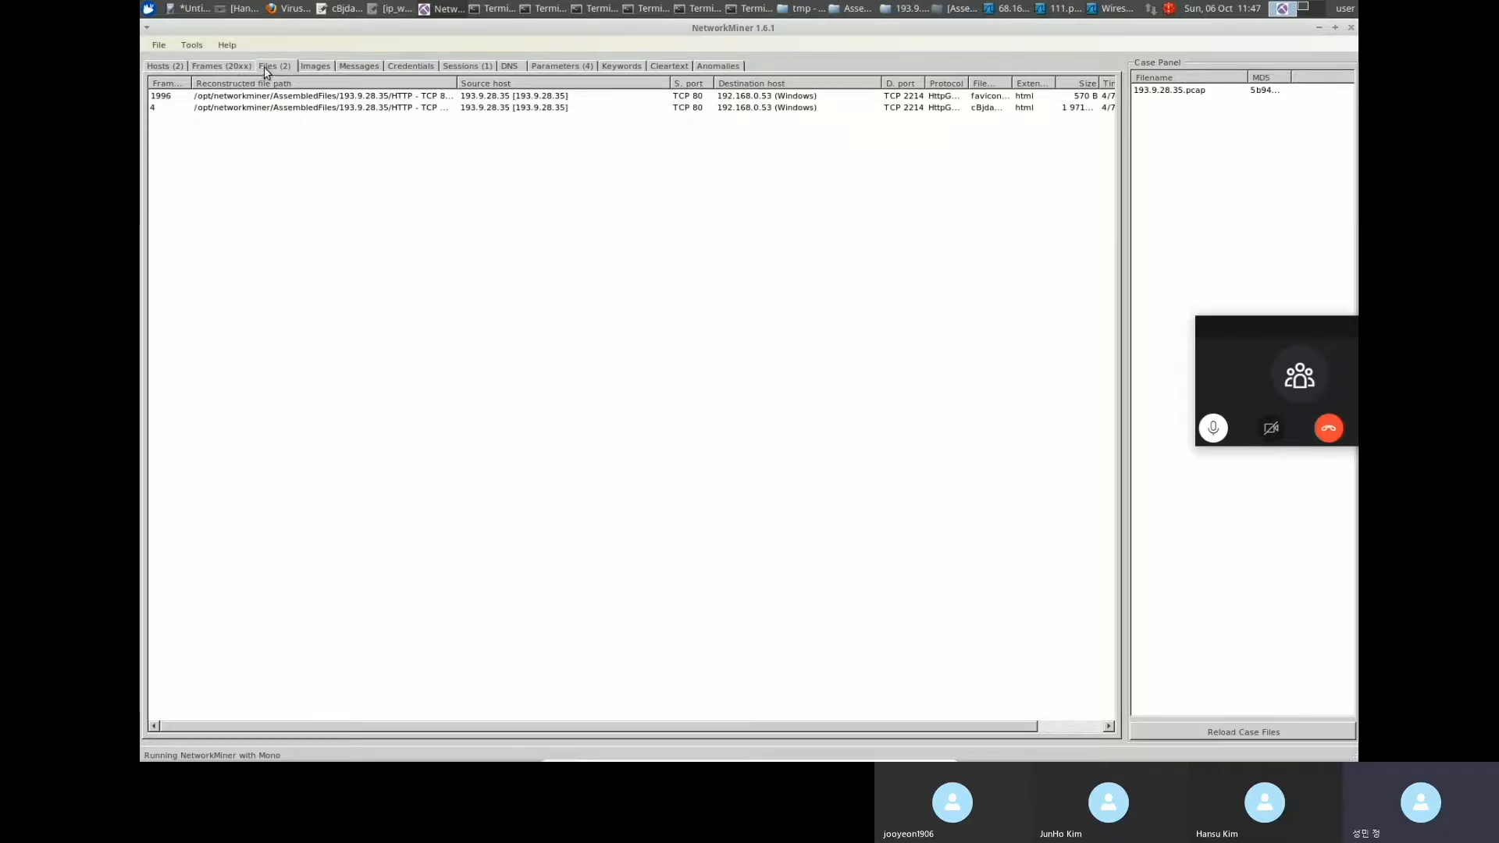
# Widen the reconstructed file path column in the extracted files list and inspect the full names of the HTML files.
pyautogui.moveTo(459, 84); pyautogui.dragTo(632, 111)
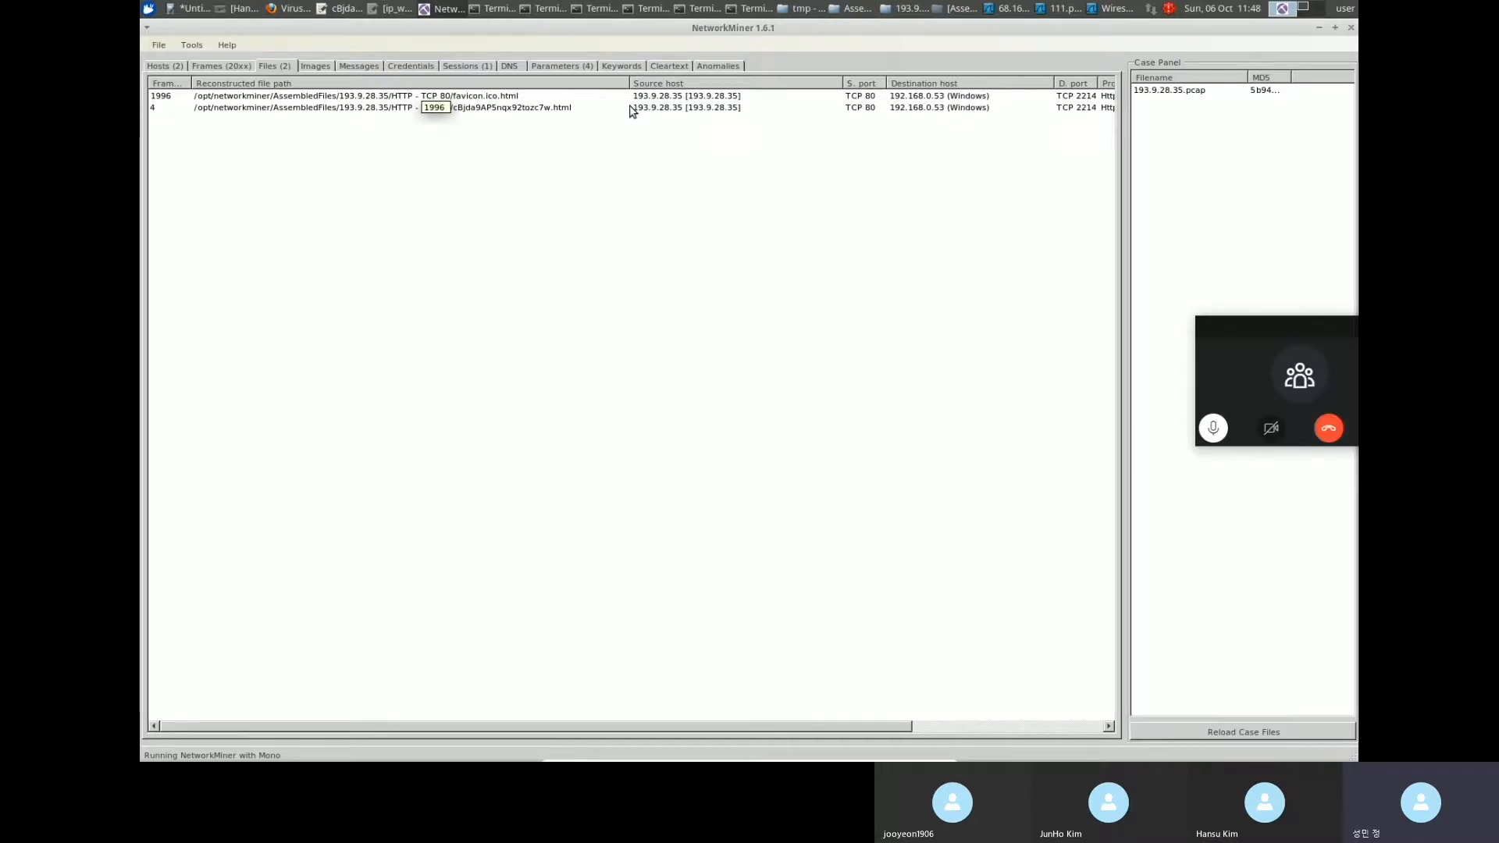
pyautogui.click(460, 110)
pyautogui.click(486, 100)
pyautogui.click(541, 112)
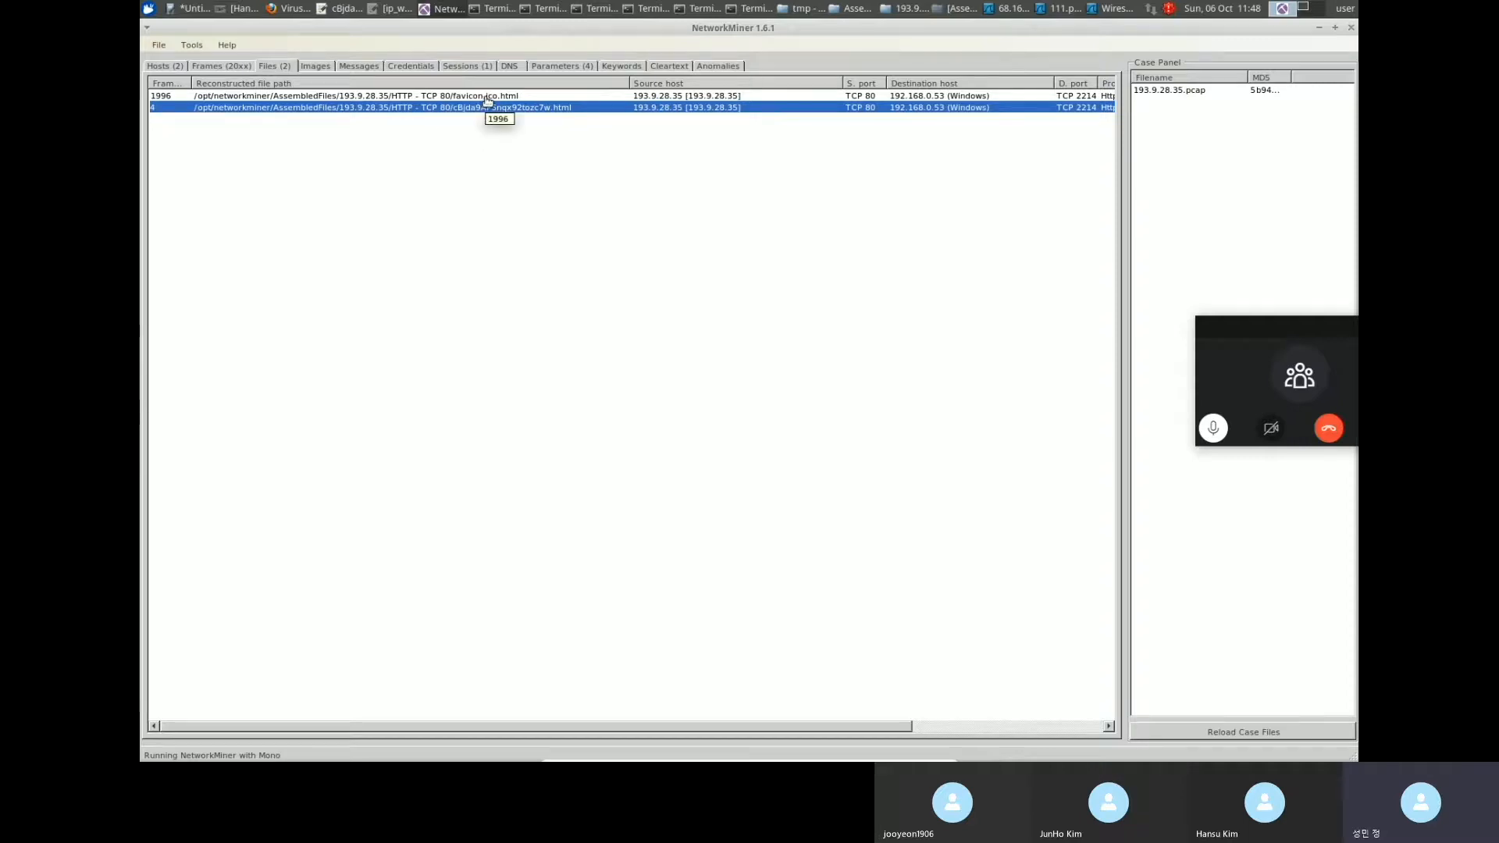
pyautogui.press('Up')
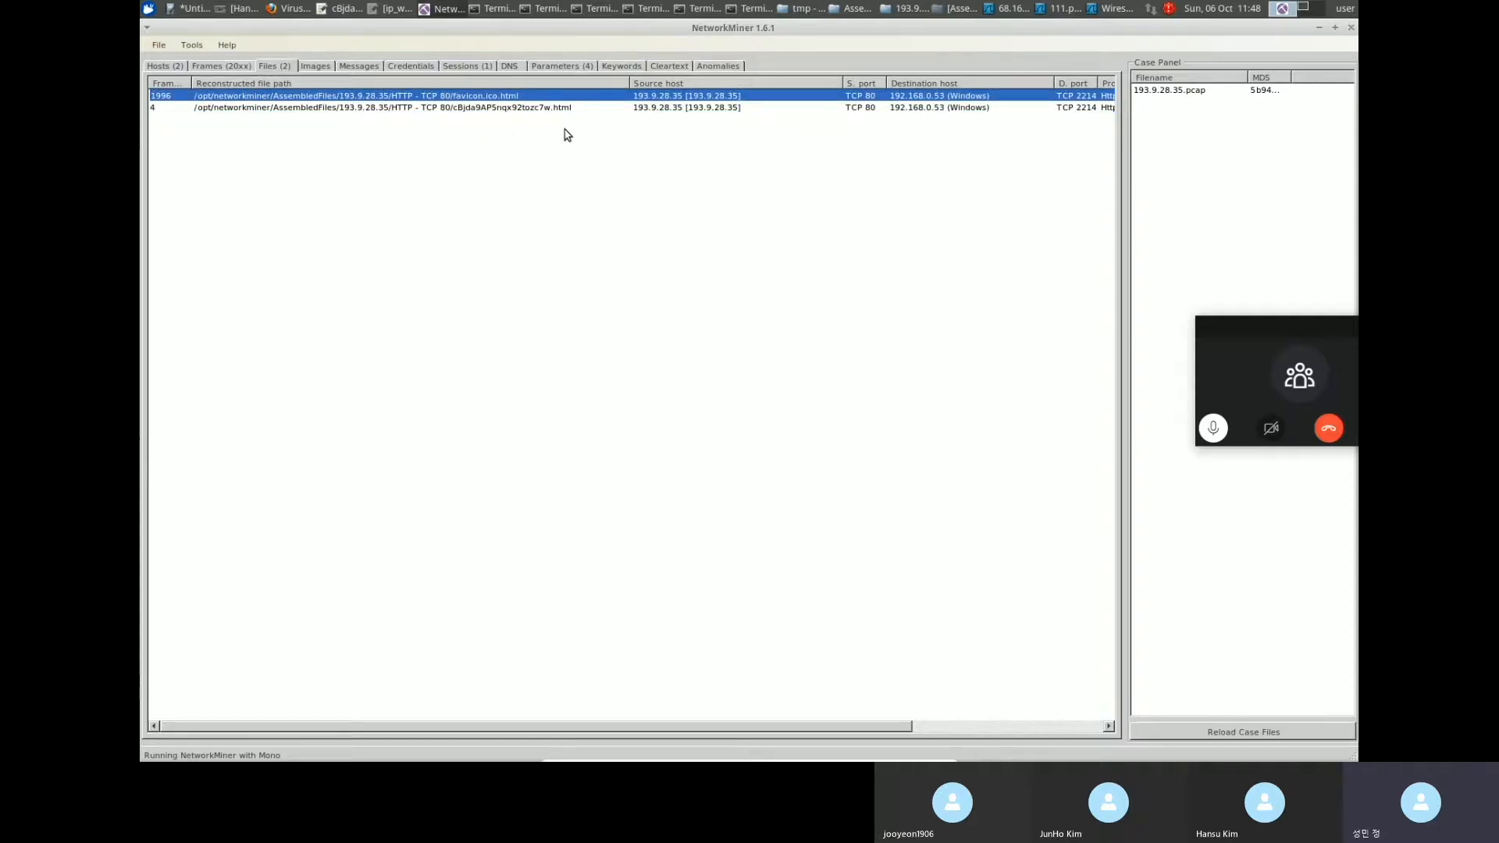
# Try to open cBjda9AP5nqx92tozc7w.html directly from NetworkMiner and close the resulting Firefox window.
pyautogui.click(523, 108)
pyautogui.rightClick(498, 111)
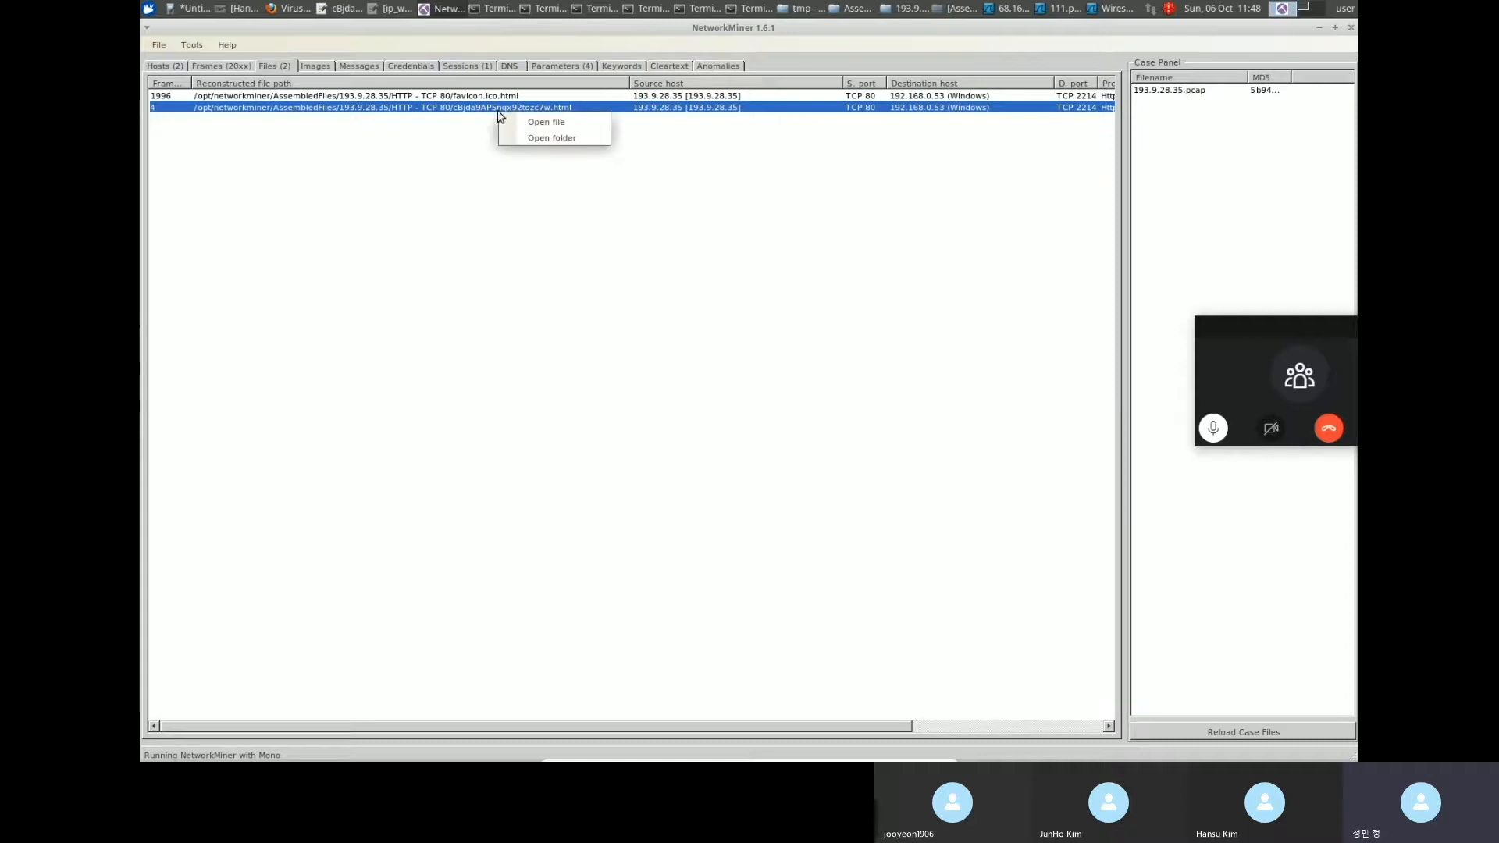
pyautogui.click(568, 125)
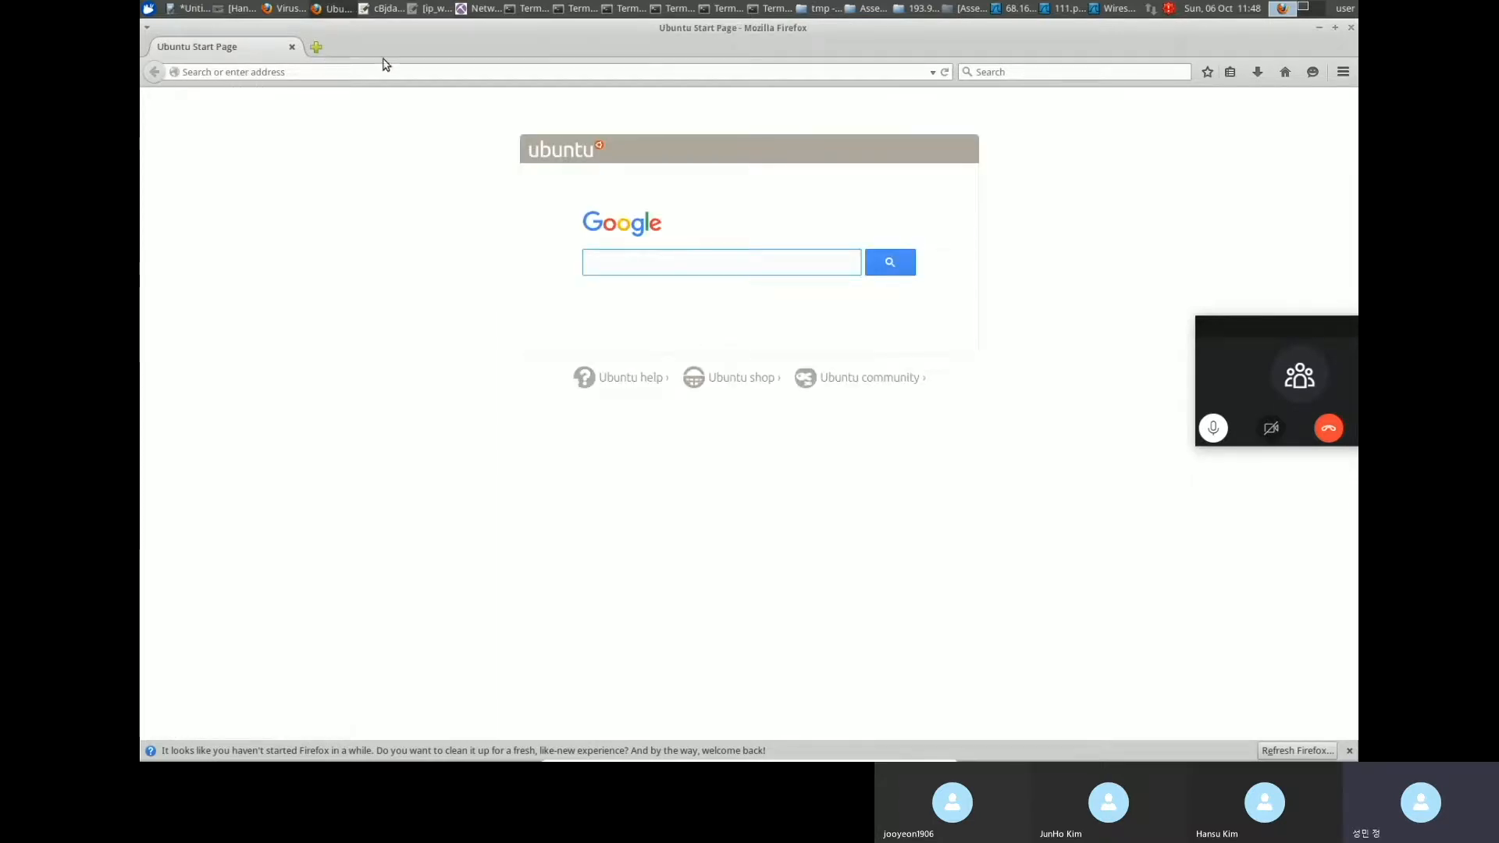
pyautogui.click(292, 49)
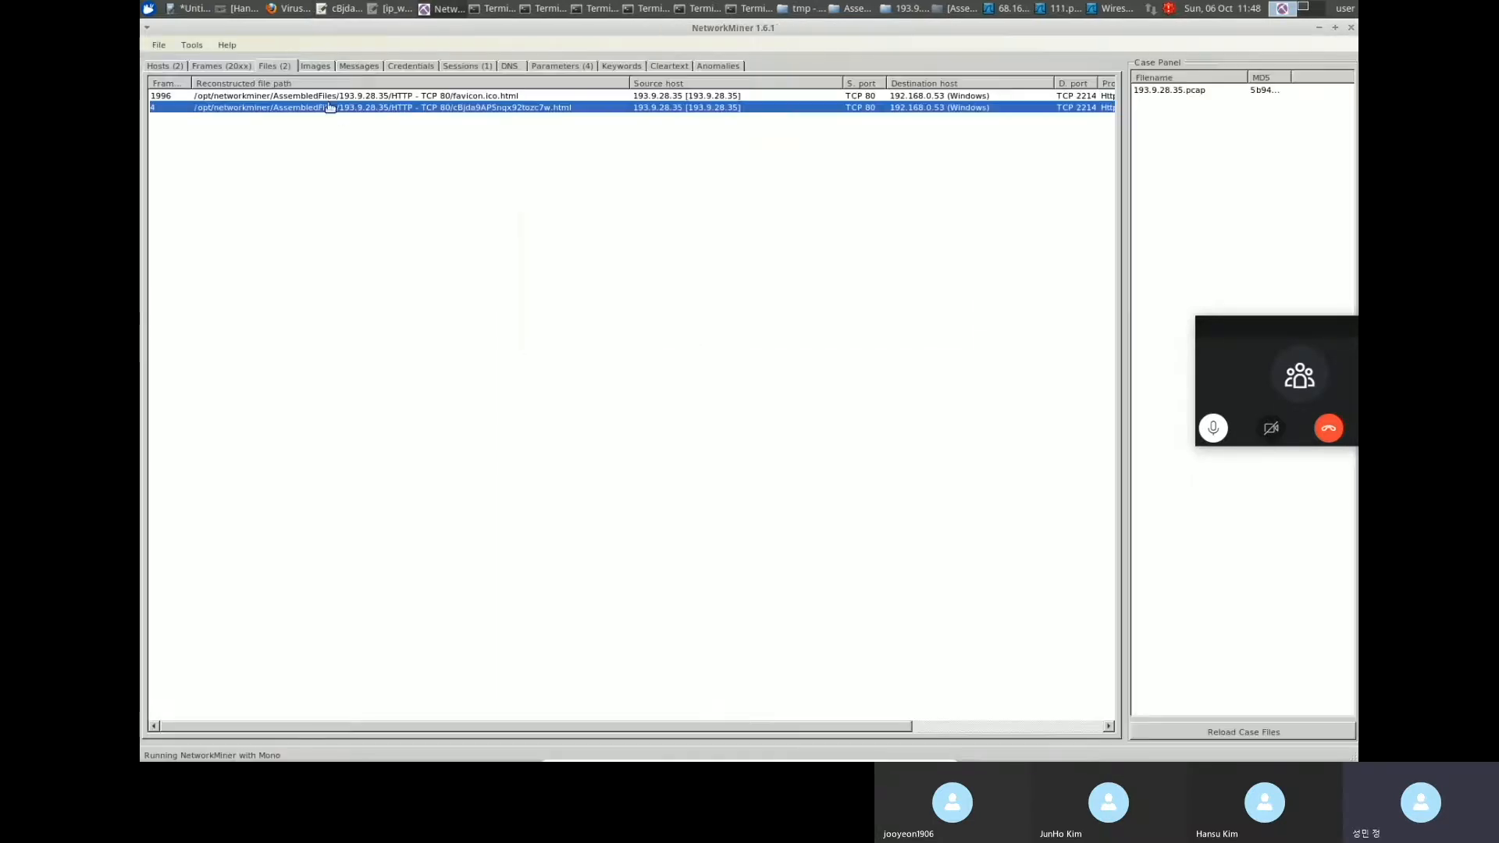
# Open the folder containing cBjda9AP5nqx92tozc7w.html from NetworkMiner and open that file with Firefox Web Browser.
pyautogui.rightClick(340, 109)
pyautogui.click(395, 132)
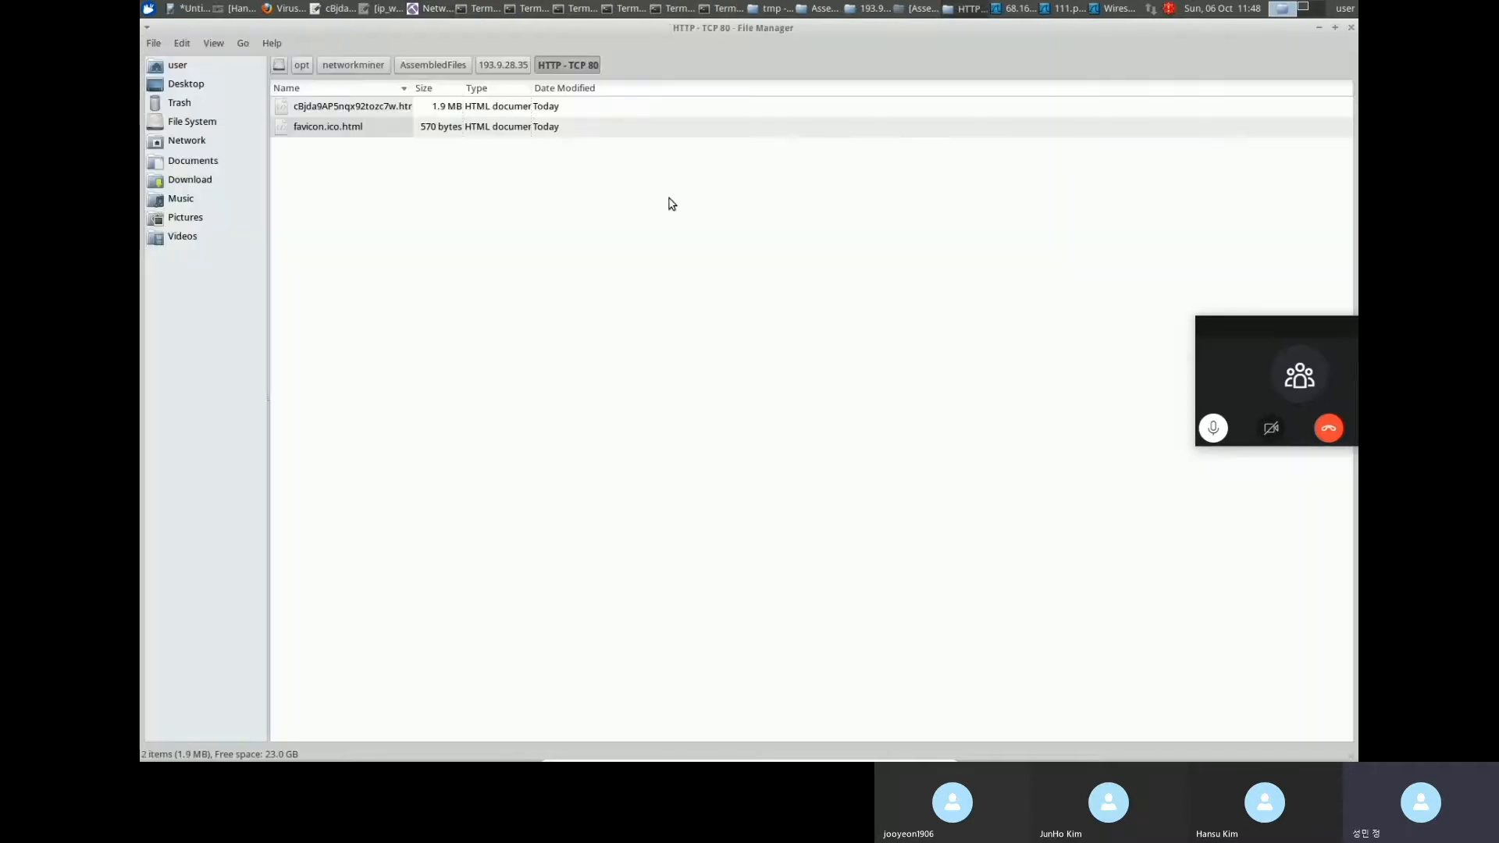
pyautogui.rightClick(335, 132)
pyautogui.click(321, 106)
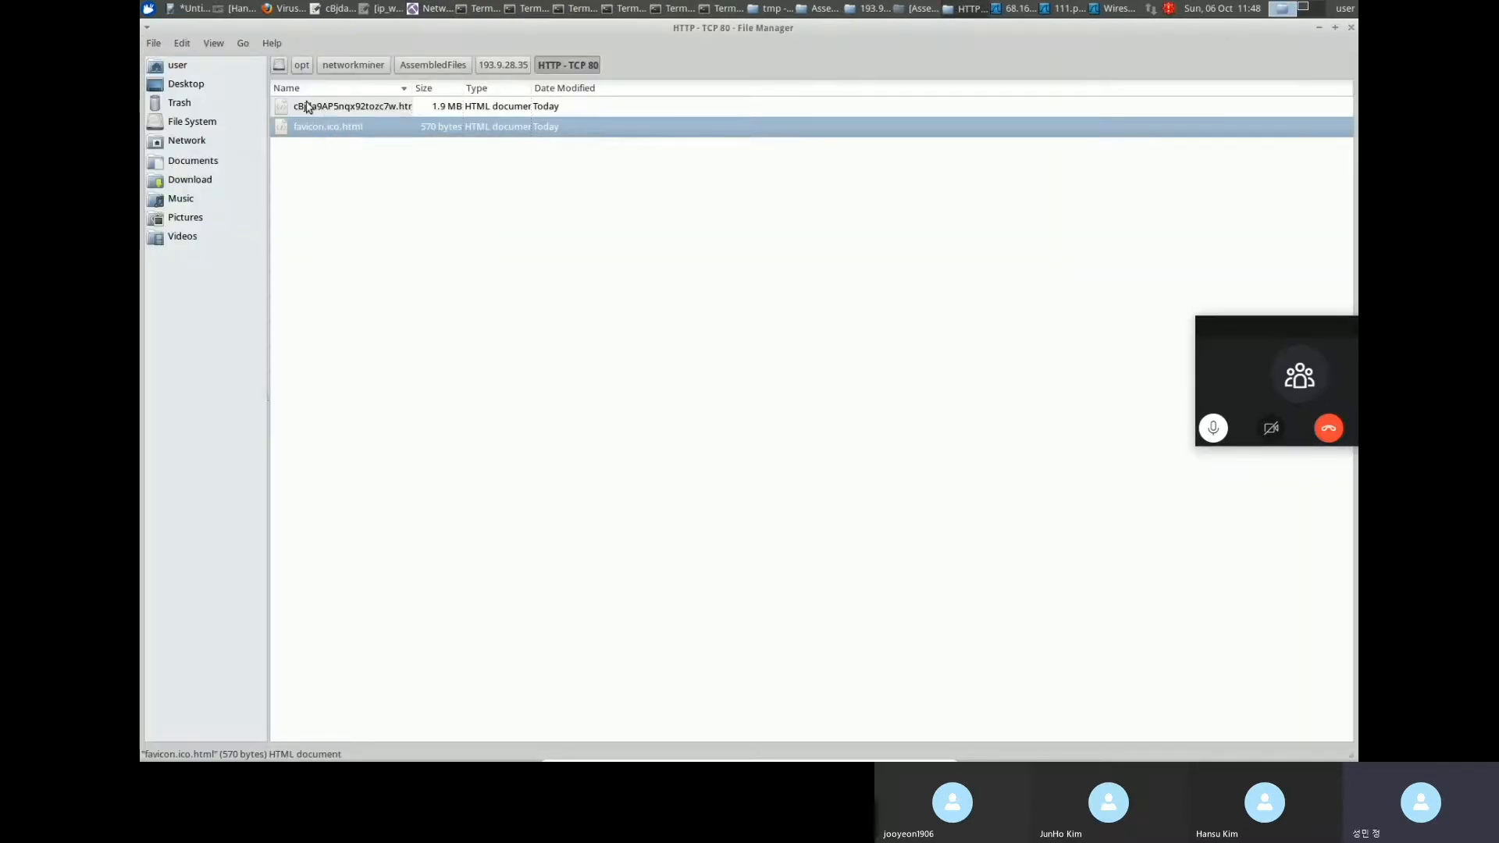
pyautogui.click(321, 106)
pyautogui.rightClick(307, 102)
pyautogui.moveTo(424, 128)
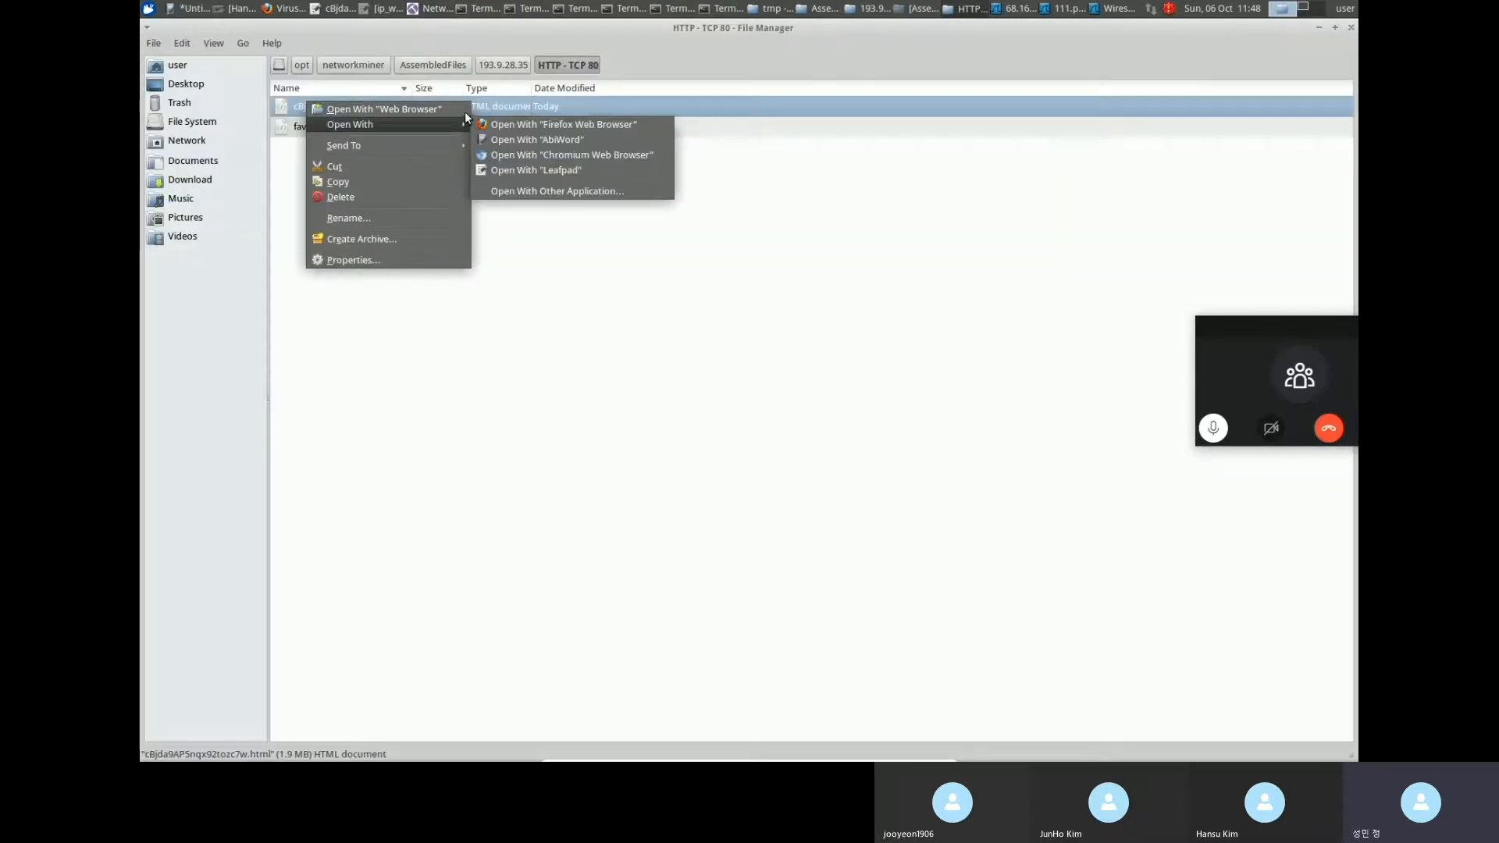
pyautogui.click(527, 127)
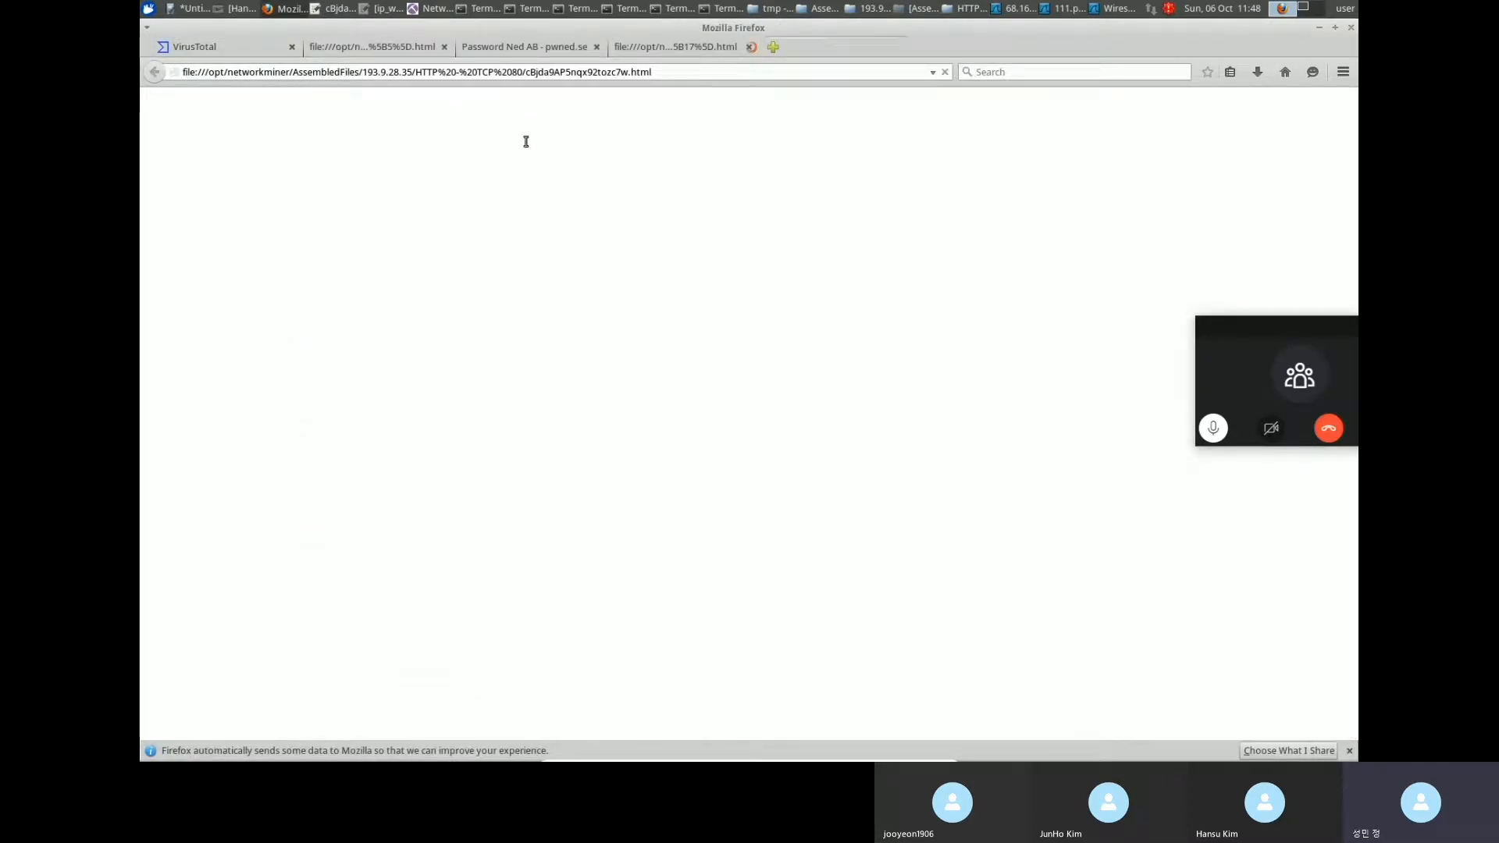
# Examine the text content of the HTML page in Firefox and minimize the browser window.
pyautogui.scroll(-3, 759, 394)
pyautogui.scroll(-10, 759, 394)
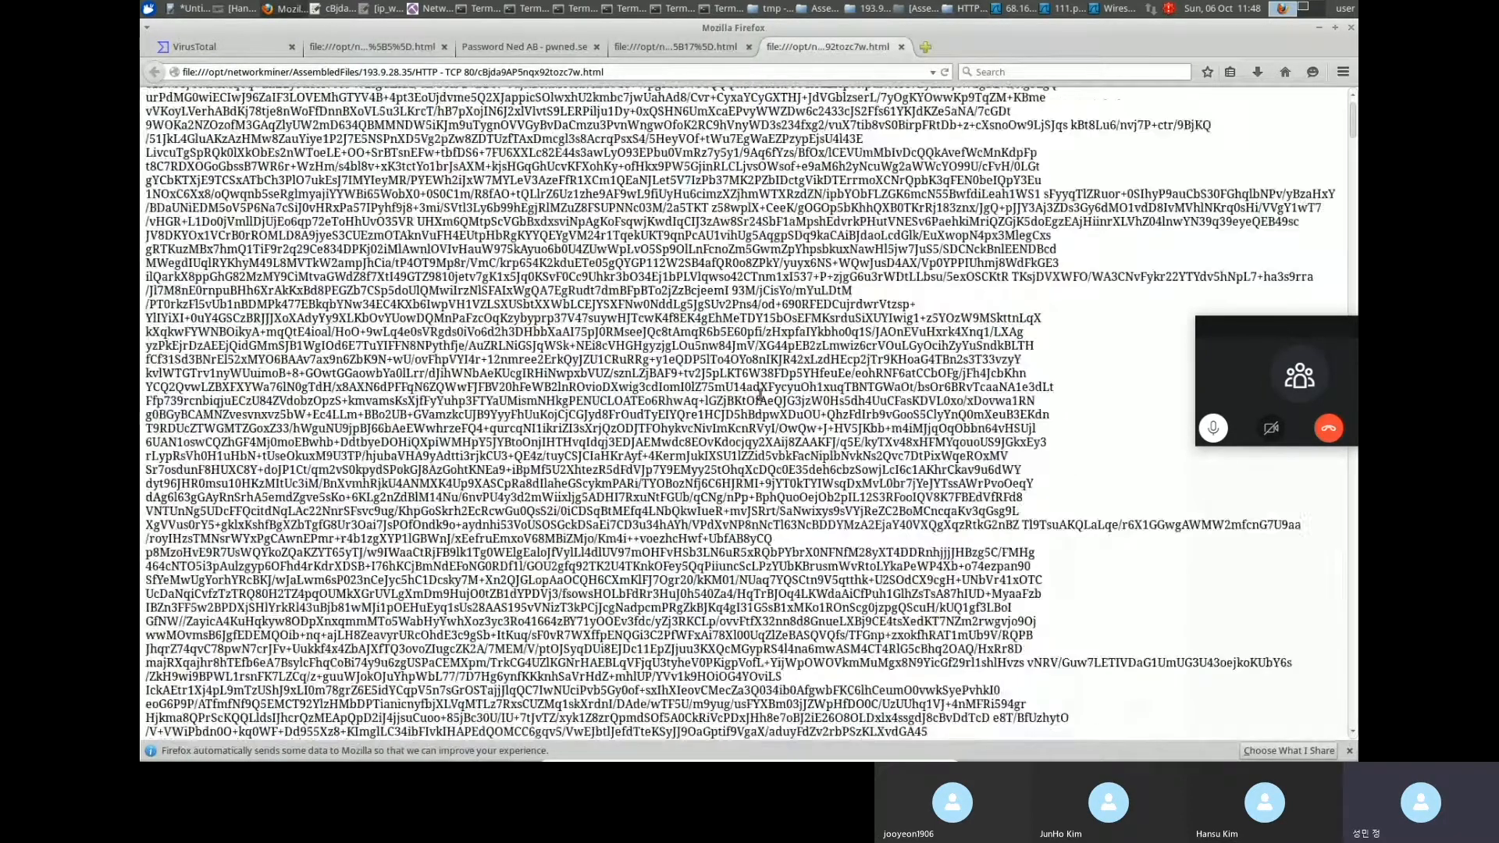
pyautogui.scroll(-10, 757, 396)
pyautogui.scroll(-5, 755, 401)
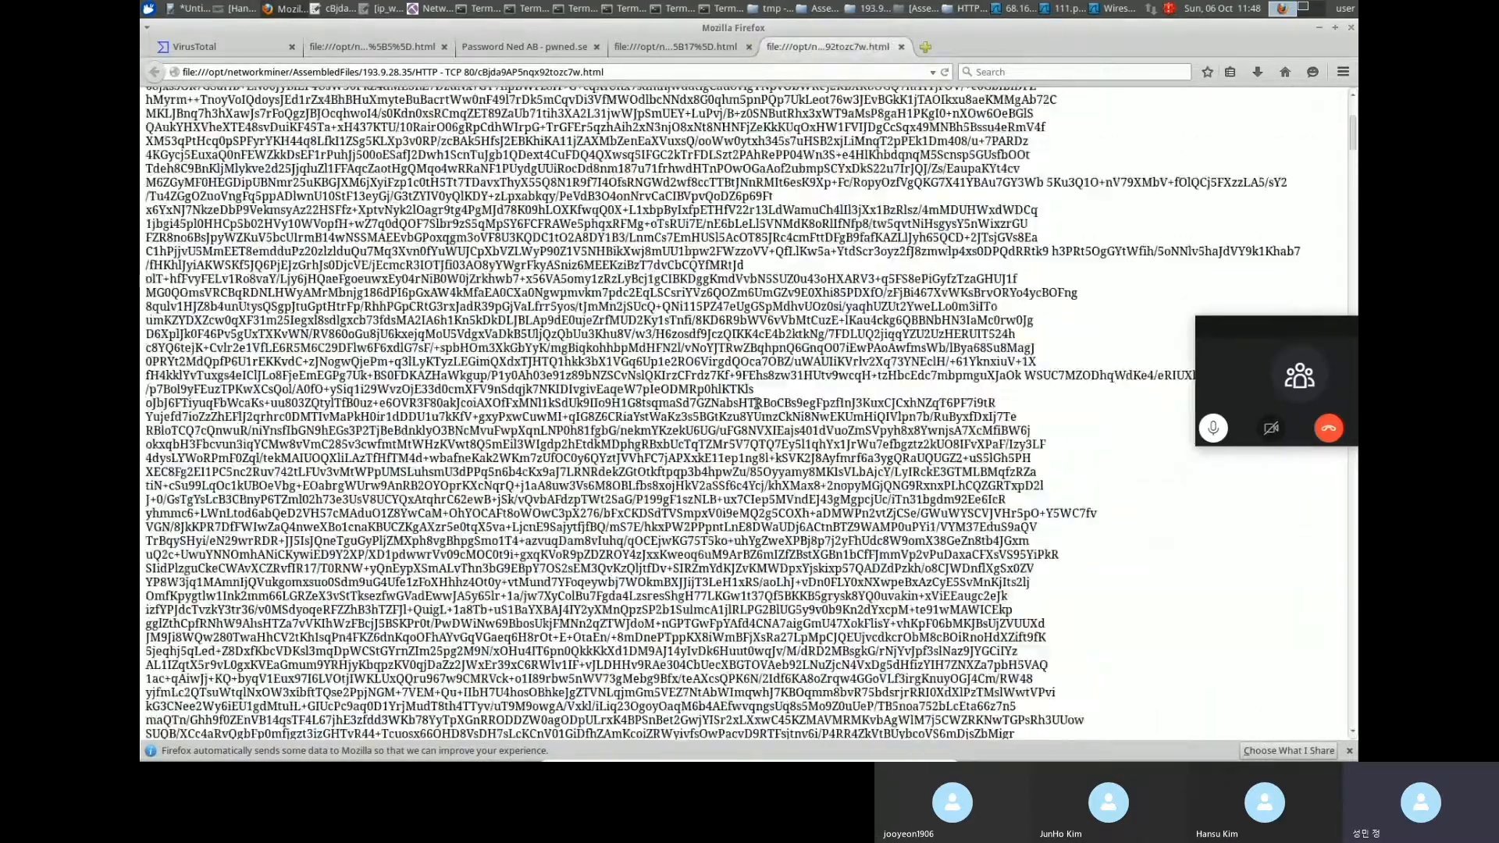
pyautogui.scroll(-5, 757, 403)
pyautogui.click(1318, 27)
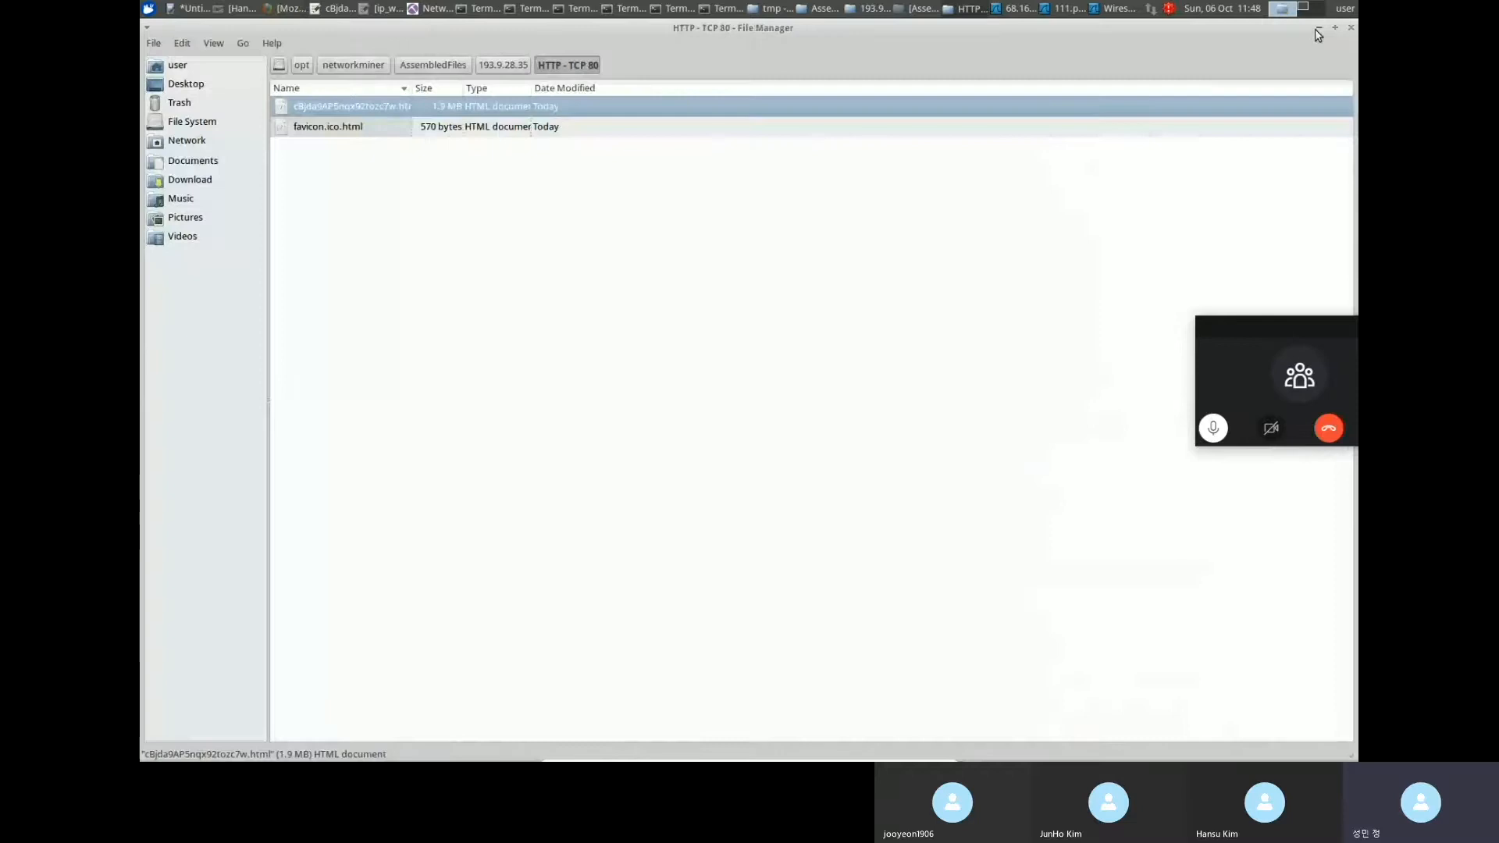
# Open a terminal in the HTTP - TCP 80 folder from the file manager.
pyautogui.rightClick(371, 184)
pyautogui.press('Escape')
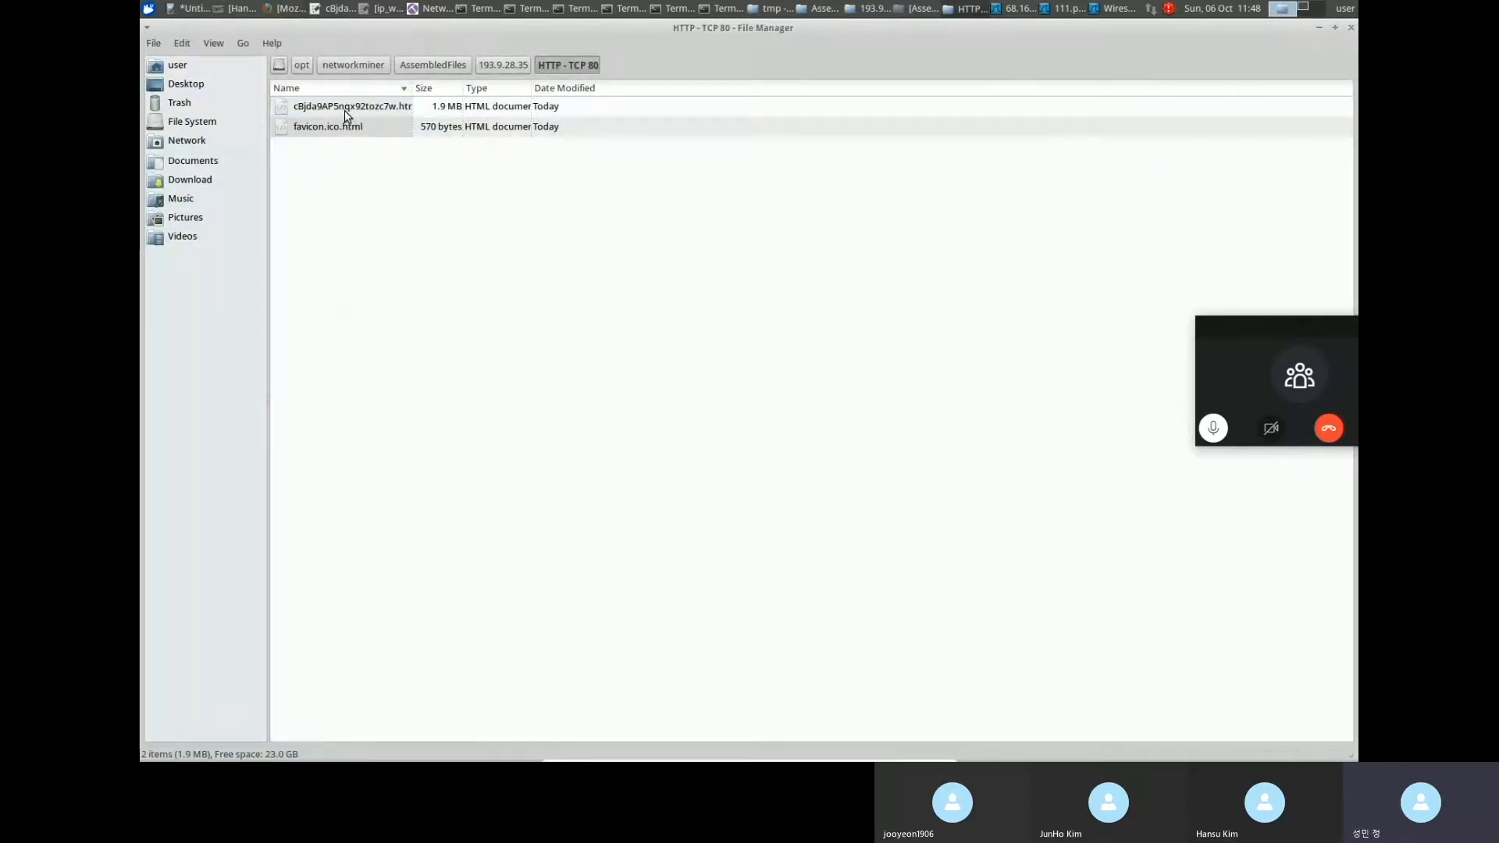
pyautogui.rightClick(582, 187)
pyautogui.click(650, 249)
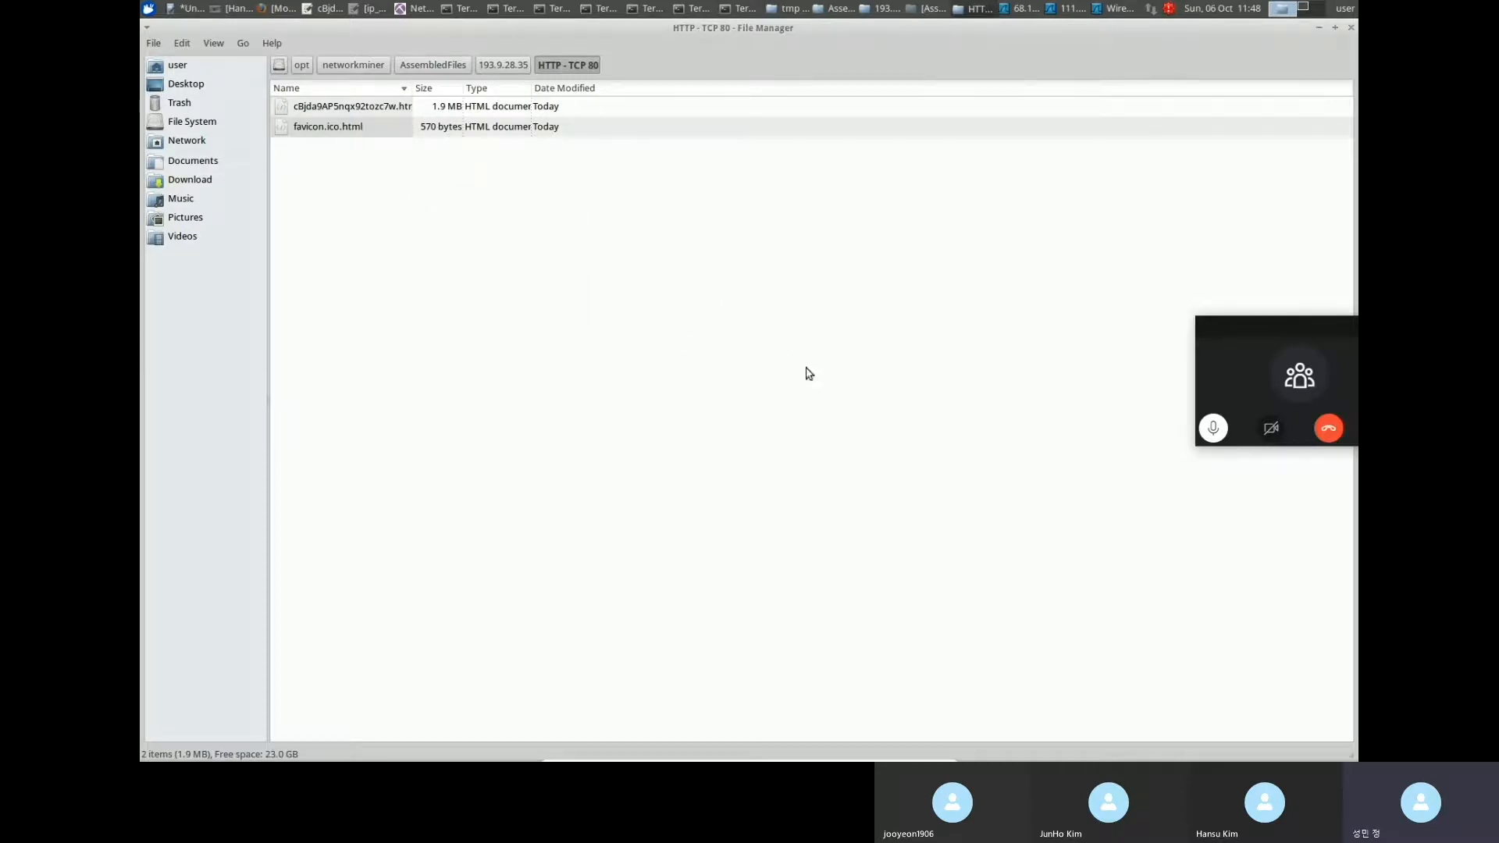
# Open cBjda9AP5nqx92tozc7w.html with Leafpad, maximize the window and insert a line break after <html><body>.
pyautogui.rightClick(389, 109)
pyautogui.moveTo(458, 130)
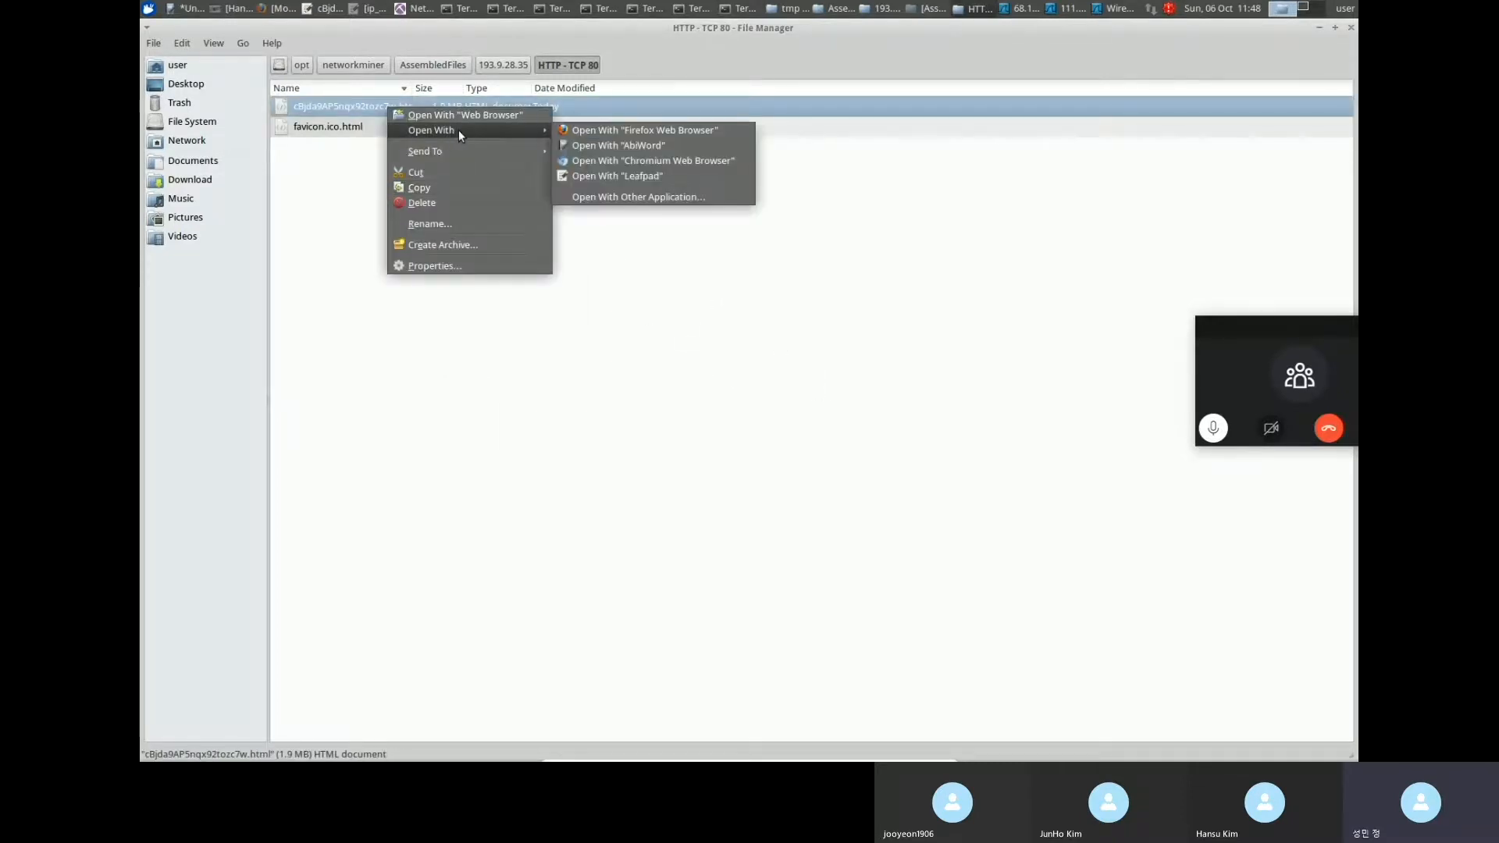
pyautogui.click(677, 176)
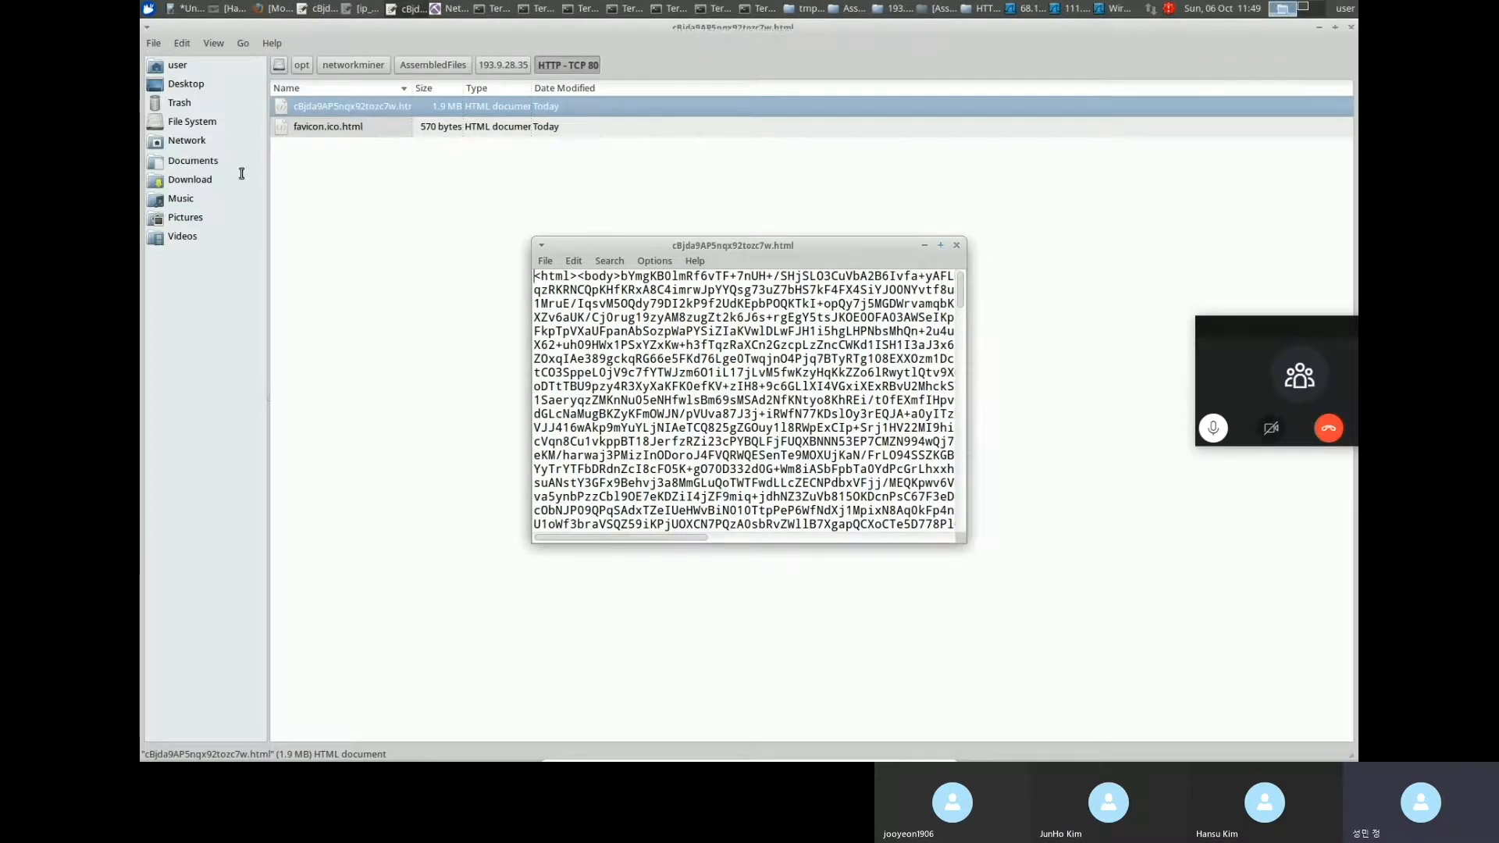
pyautogui.click(942, 245)
pyautogui.press('Return')
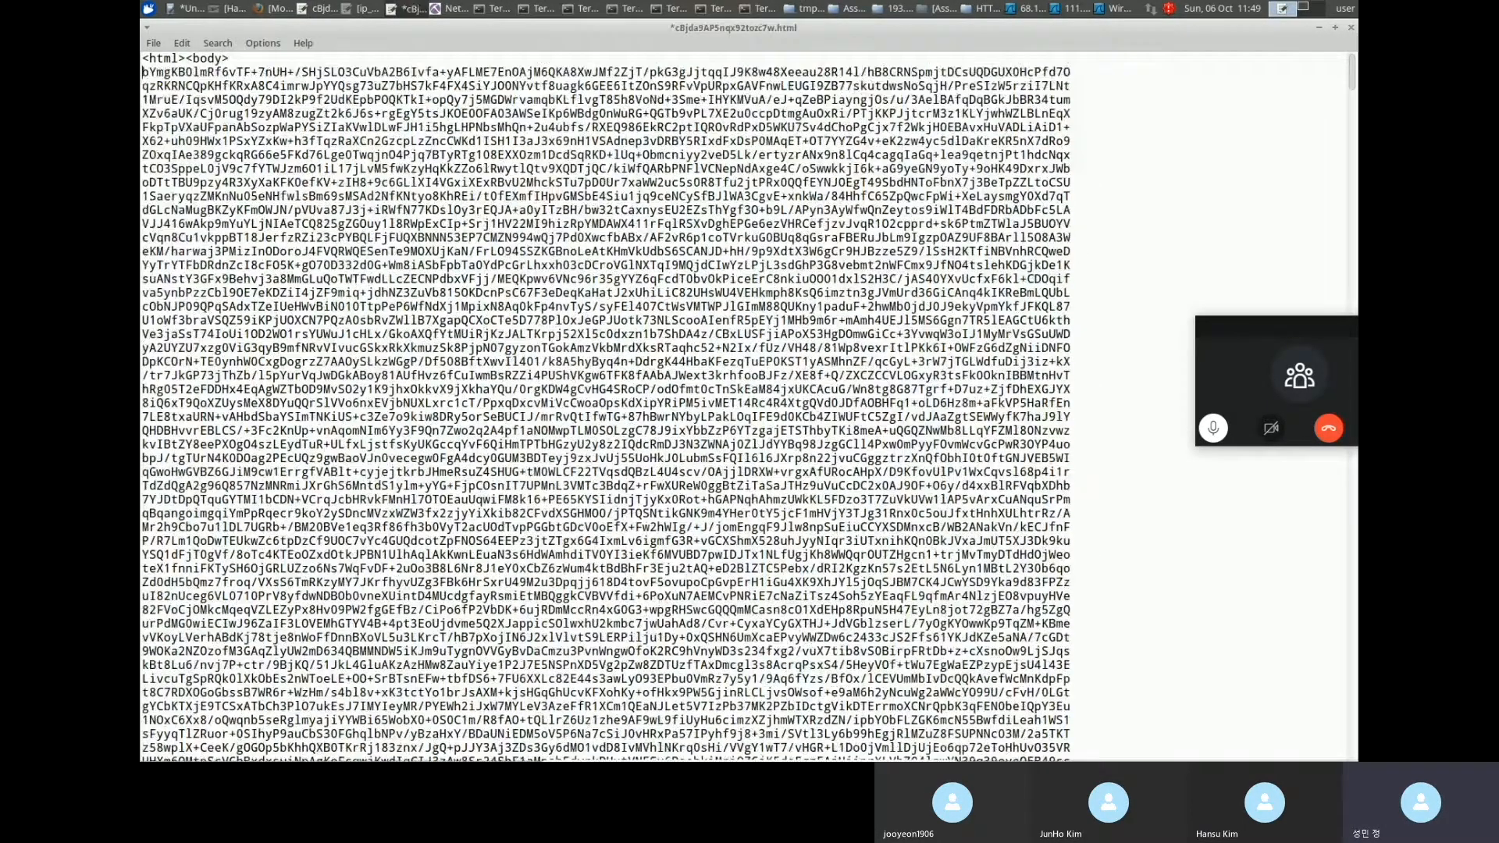
# Select the encoded text between the opening and closing body tags through its last line, and clear the selection.
pyautogui.scroll(-15, 998, 438)
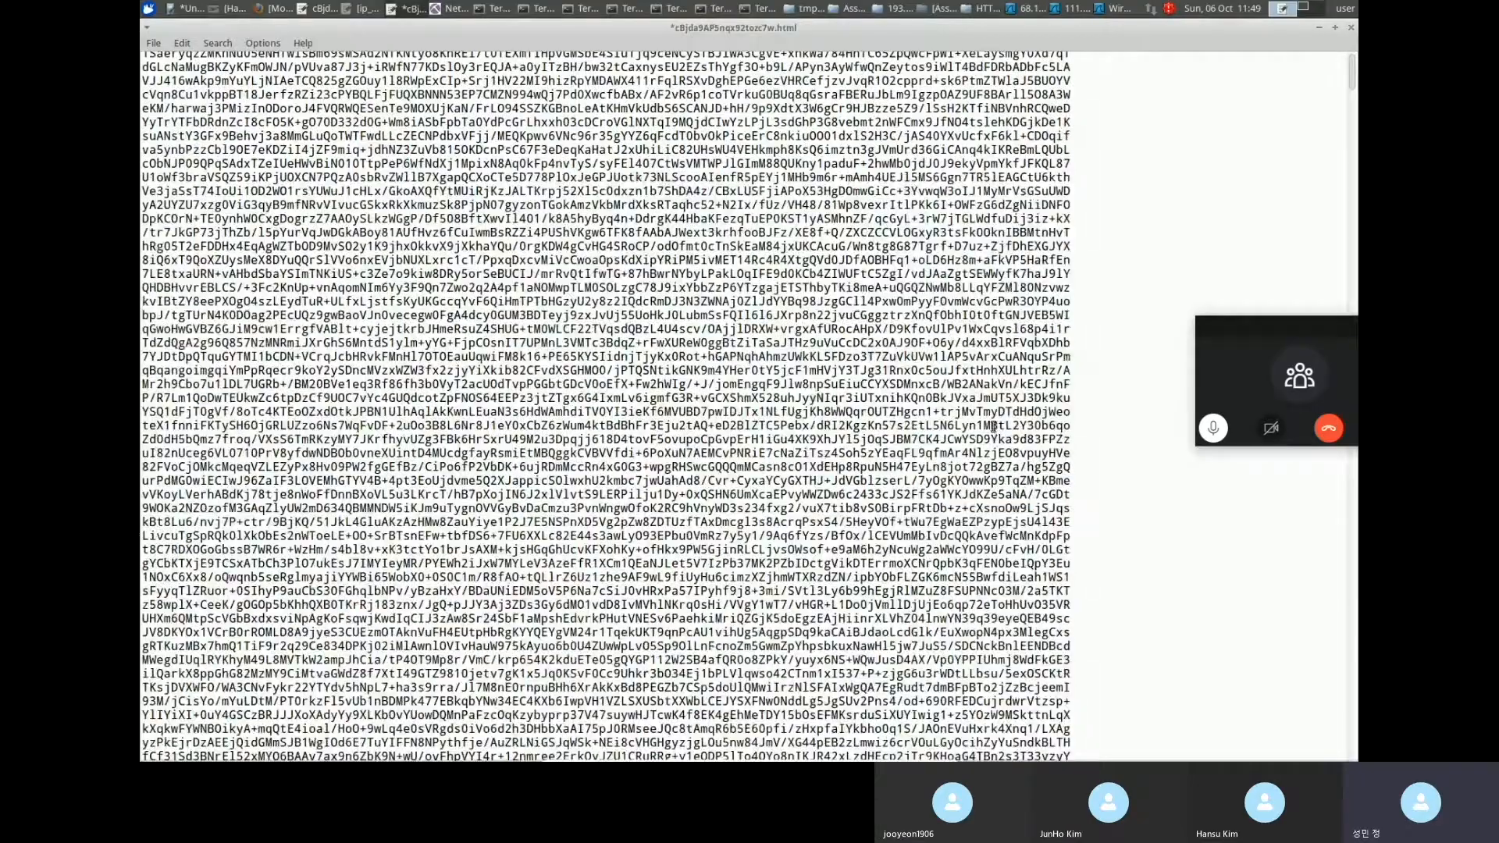
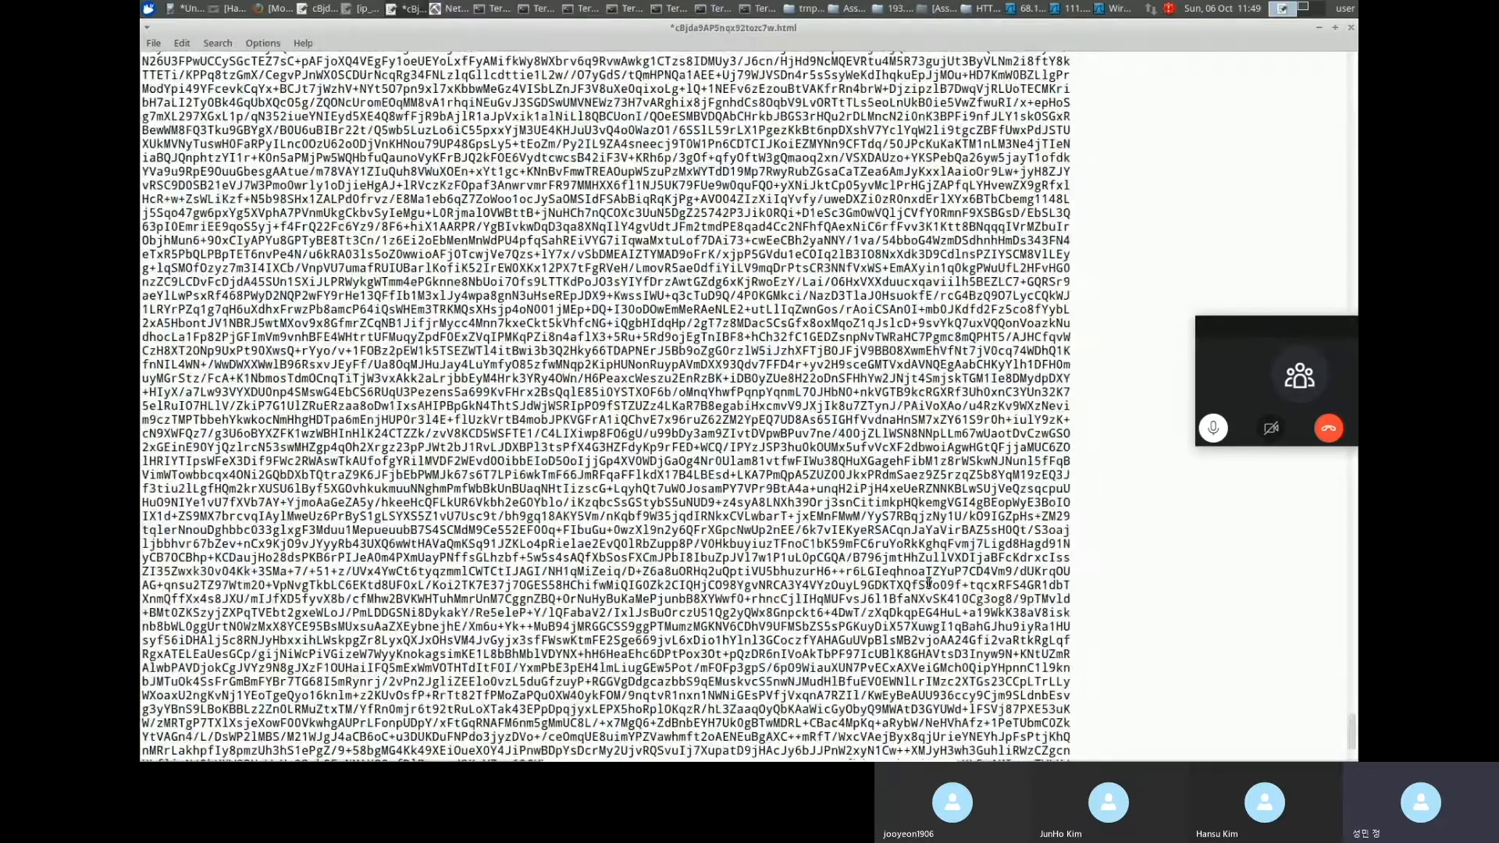
pyautogui.scroll(-10, 812, 627)
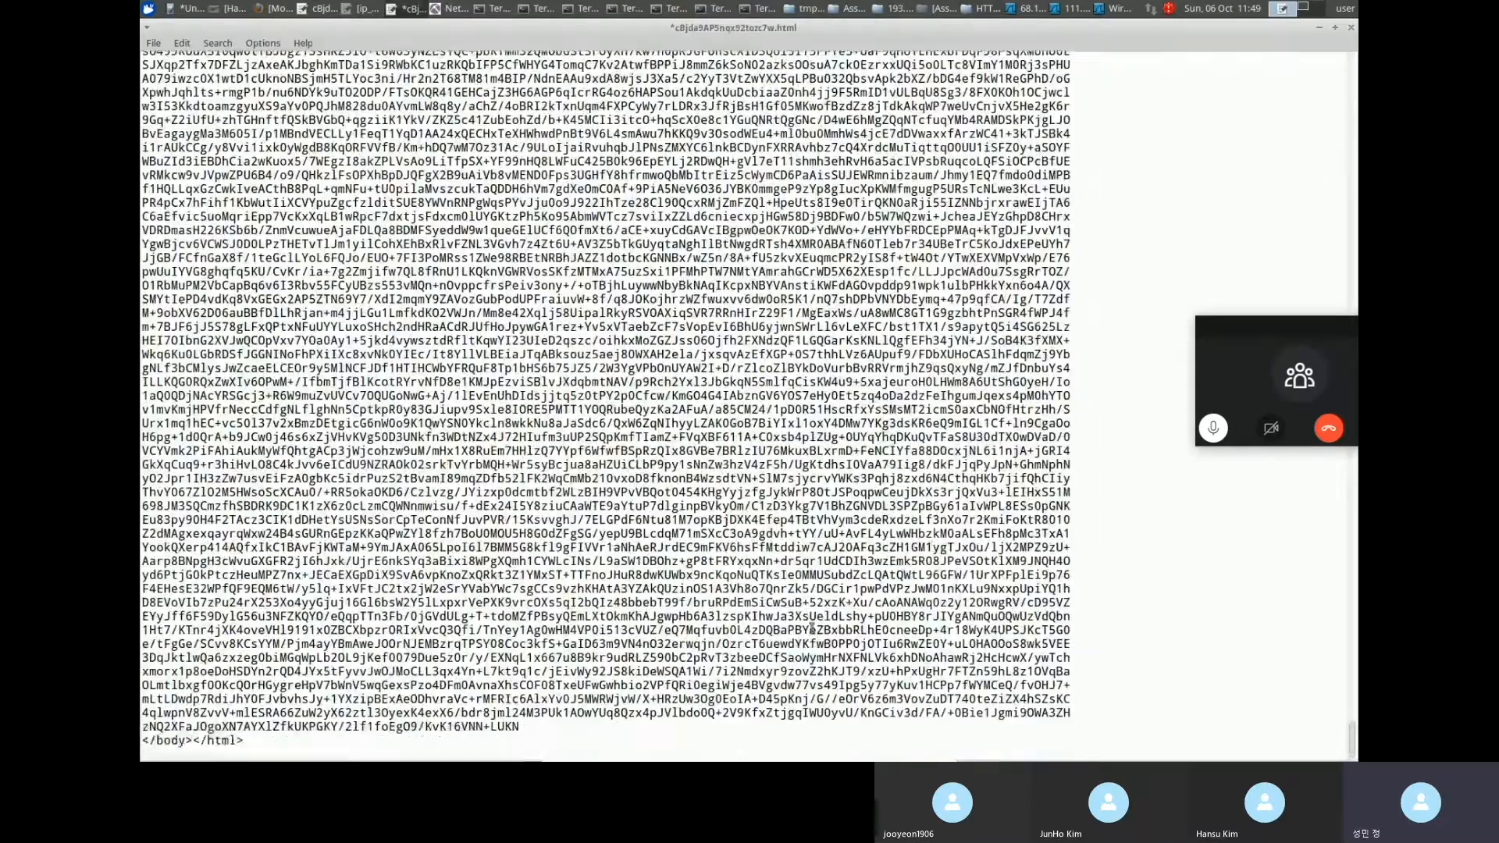
pyautogui.tripleClick(521, 728)
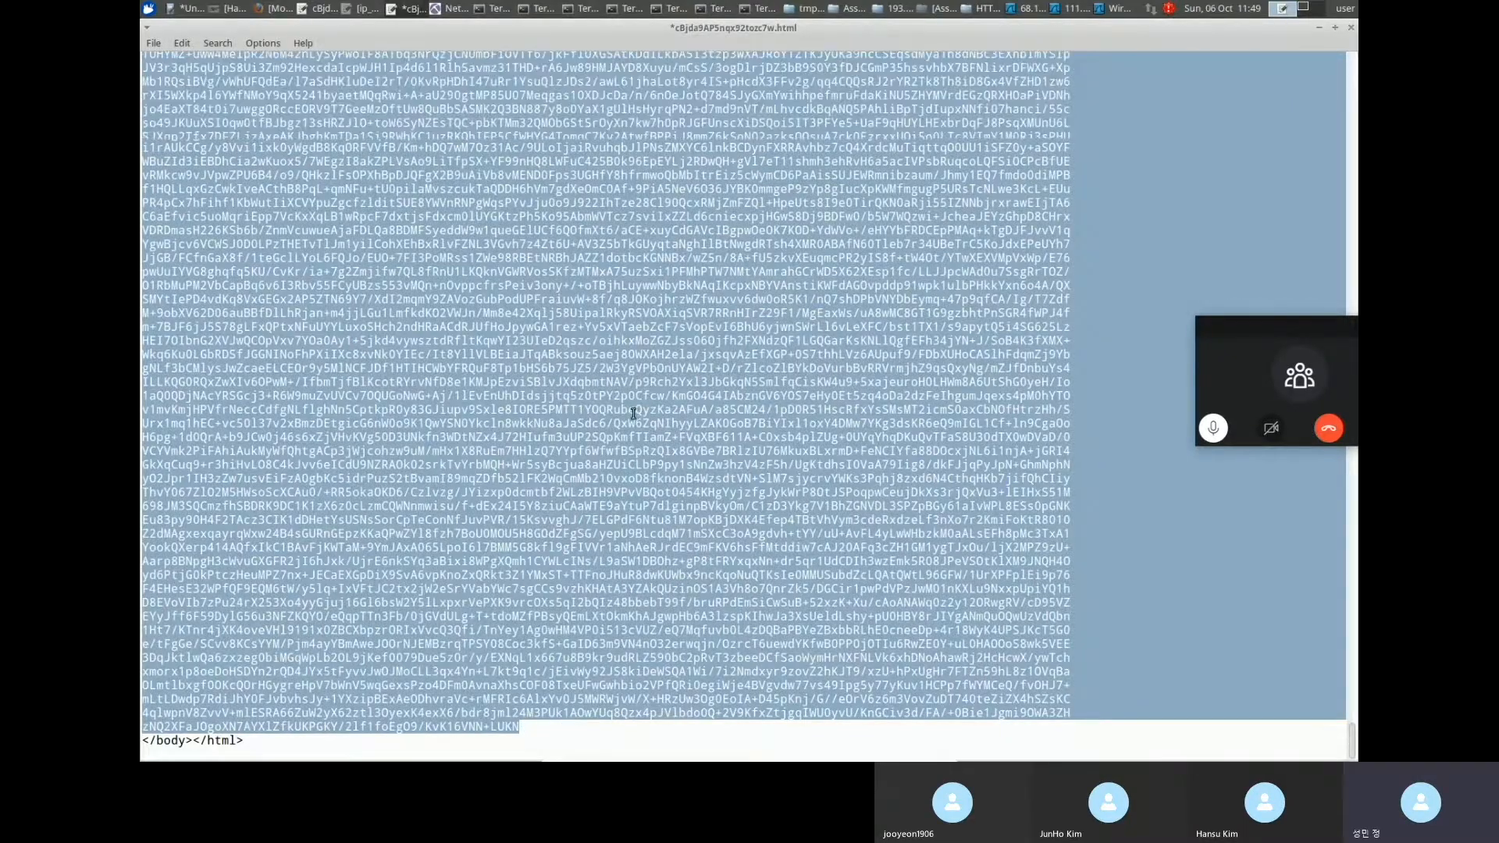
pyautogui.scroll(5, 633, 408)
pyautogui.scroll(-5, 611, 442)
pyautogui.scroll(10, 611, 440)
pyautogui.scroll(5, 610, 439)
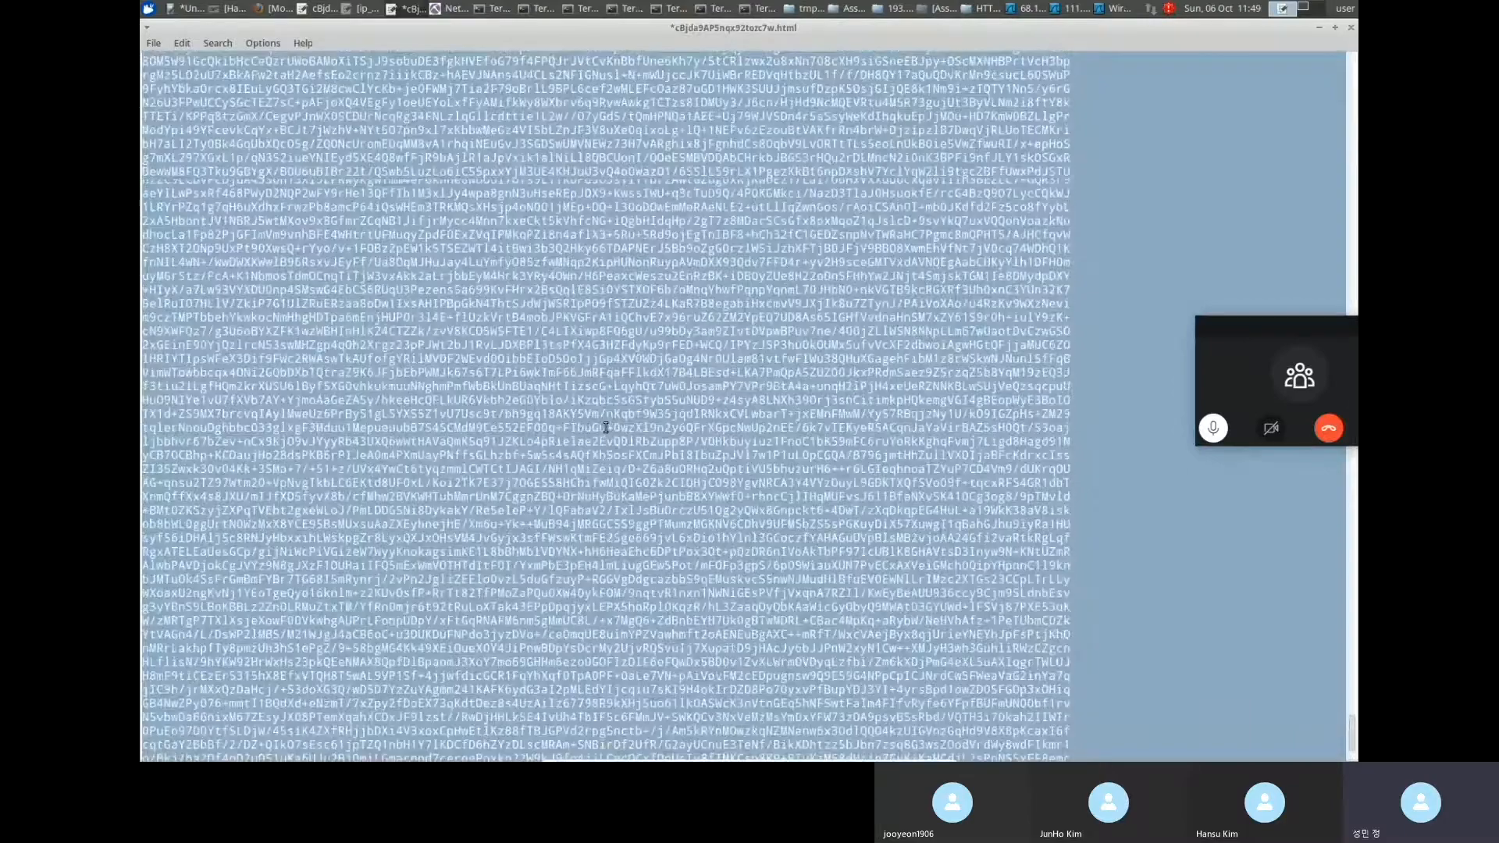
pyautogui.rightClick(611, 422)
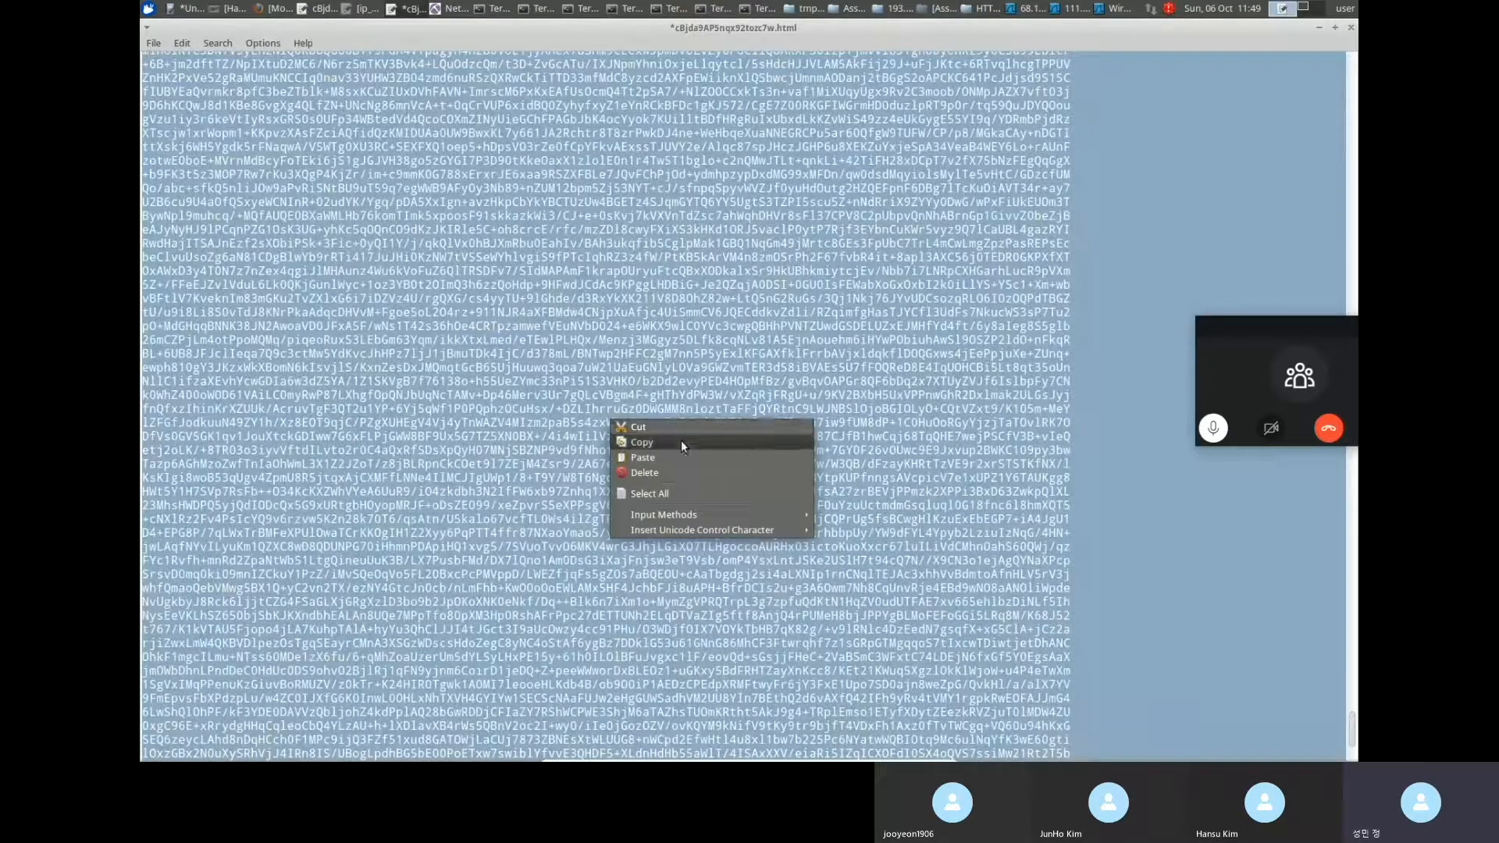
pyautogui.click(964, 325)
pyautogui.click(964, 325)
# Examine the encoded body text of the HTML file in Leafpad from its end upwards.
pyautogui.scroll(12, 962, 328)
pyautogui.scroll(20, 962, 326)
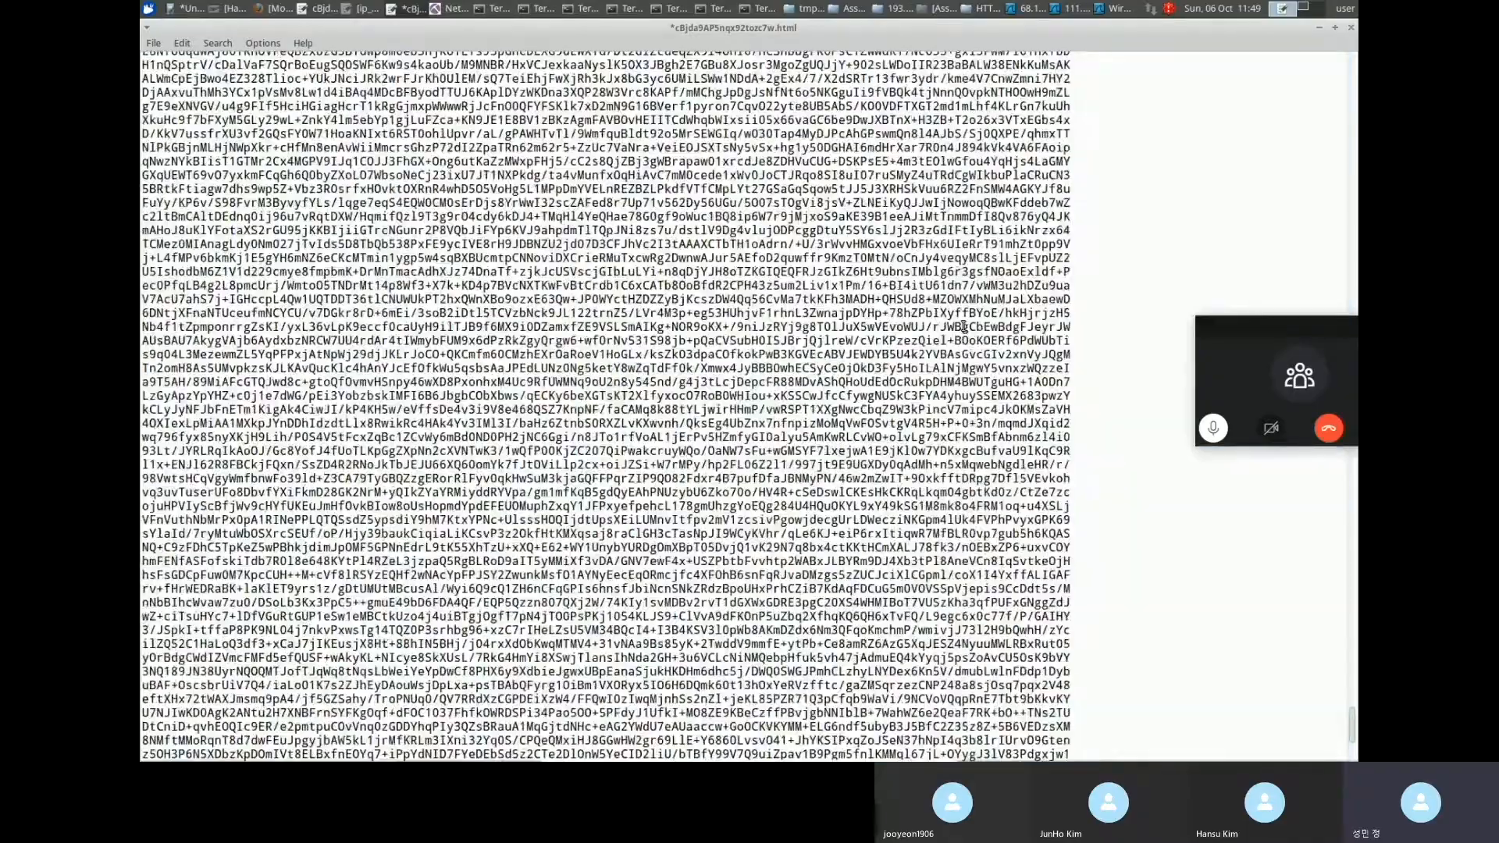
pyautogui.scroll(5, 992, 388)
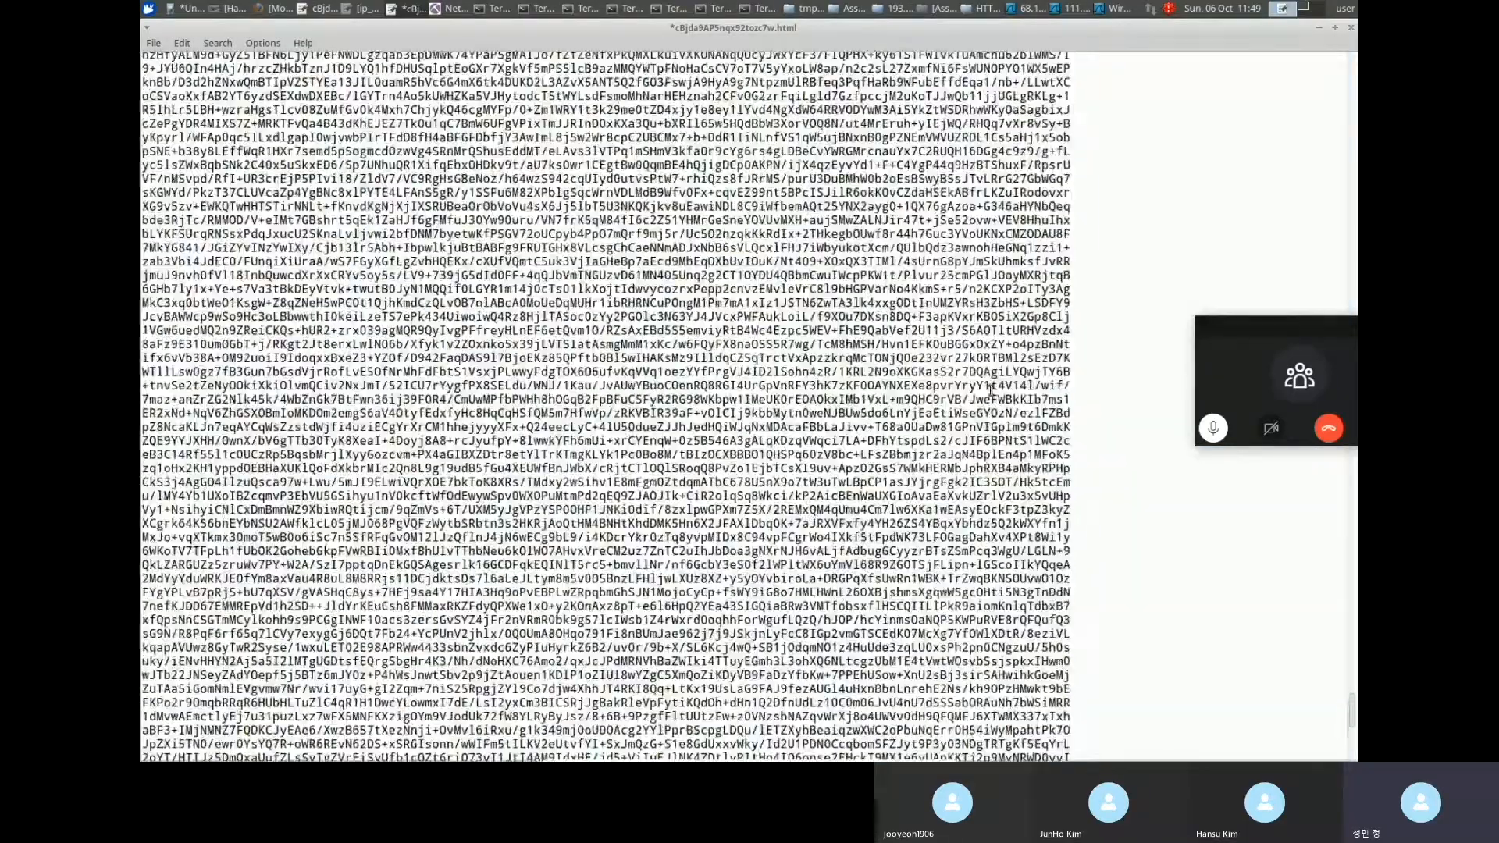
pyautogui.scroll(20, 992, 388)
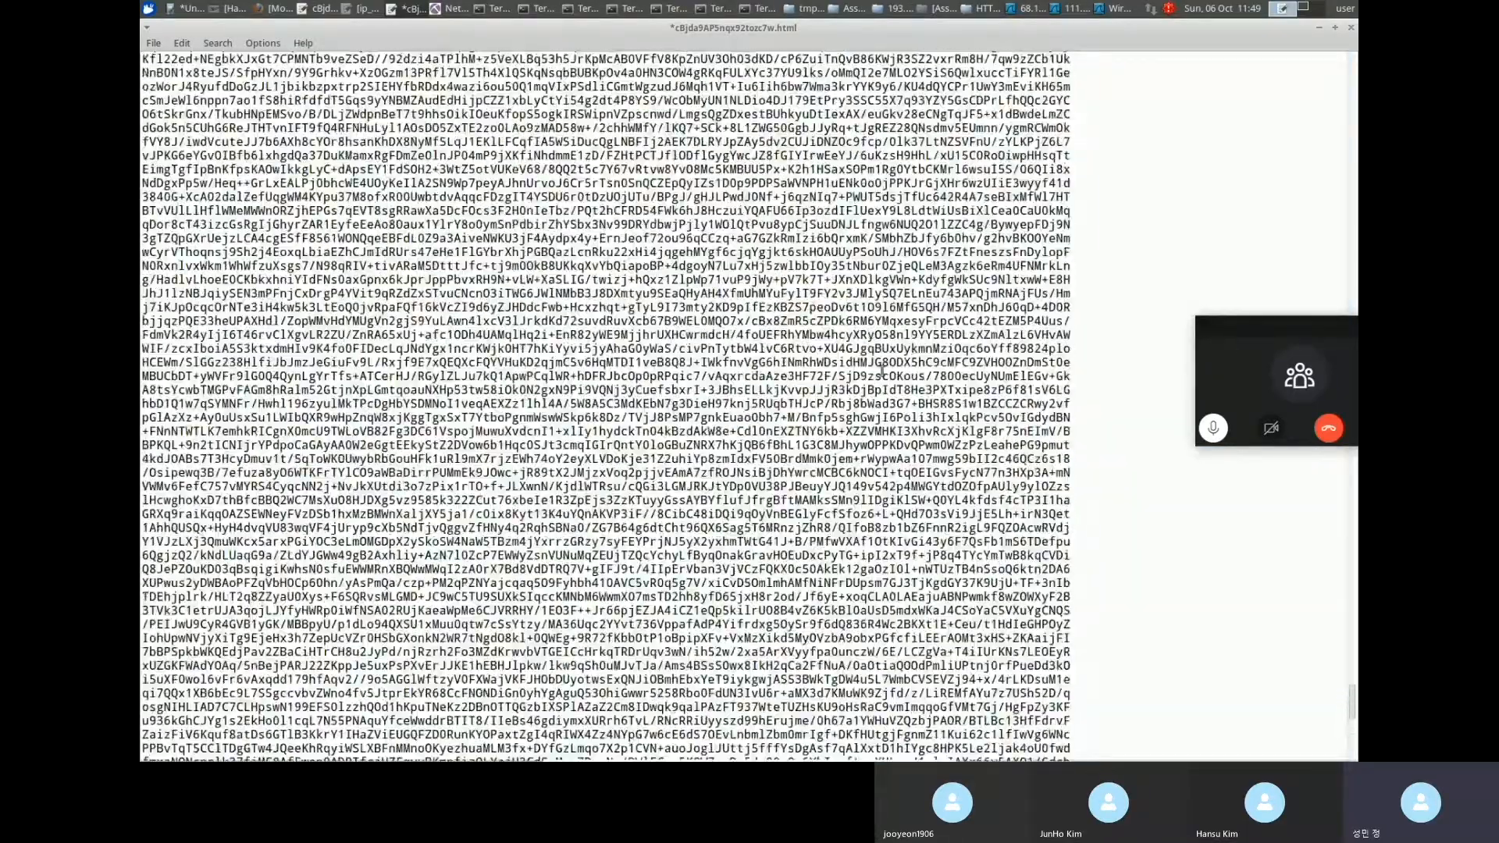
pyautogui.scroll(10, 882, 368)
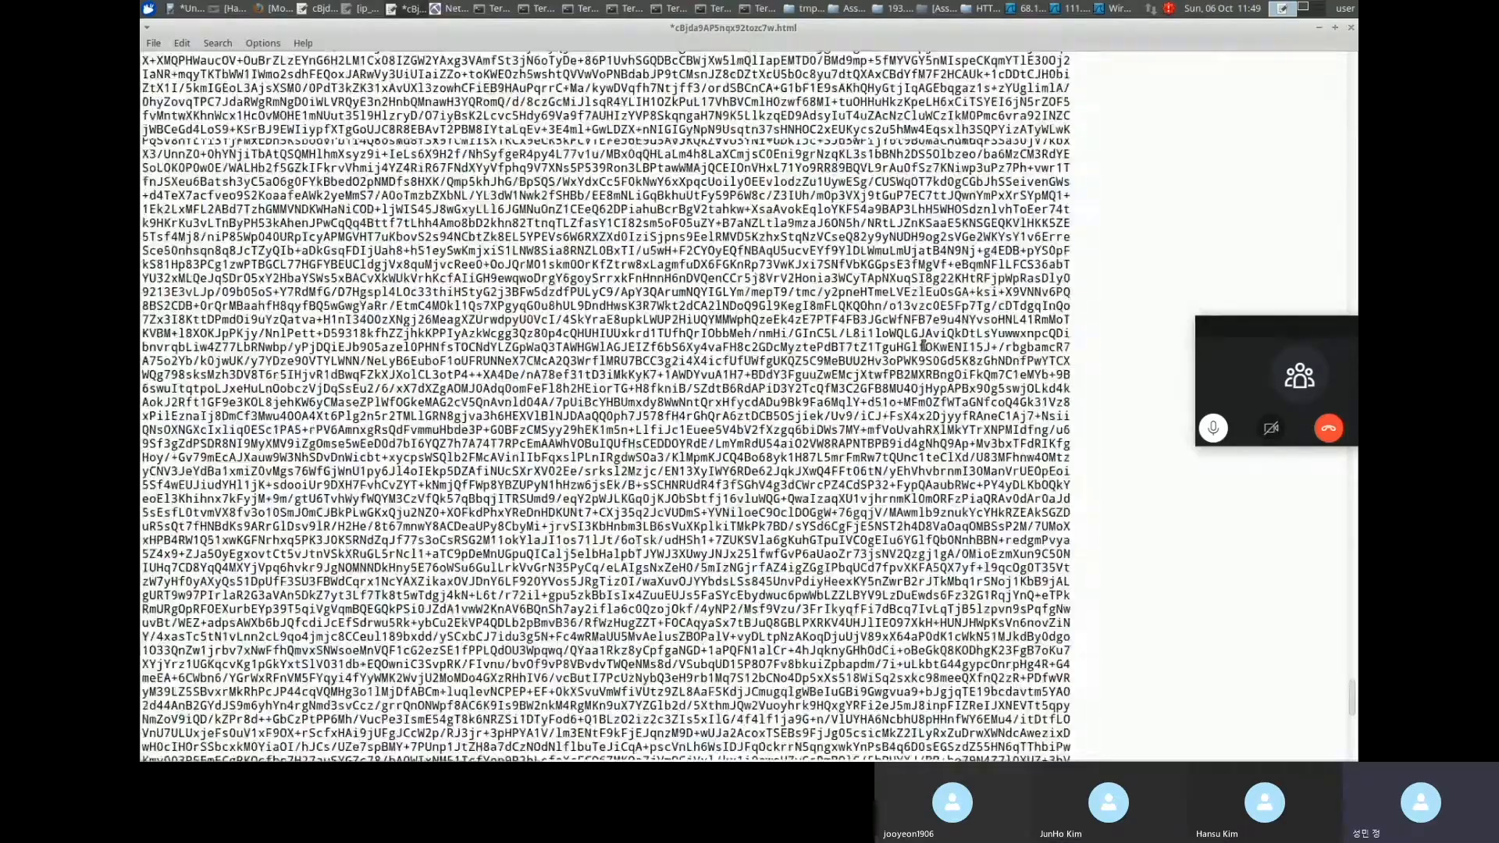
pyautogui.scroll(5, 923, 345)
pyautogui.scroll(15, 923, 346)
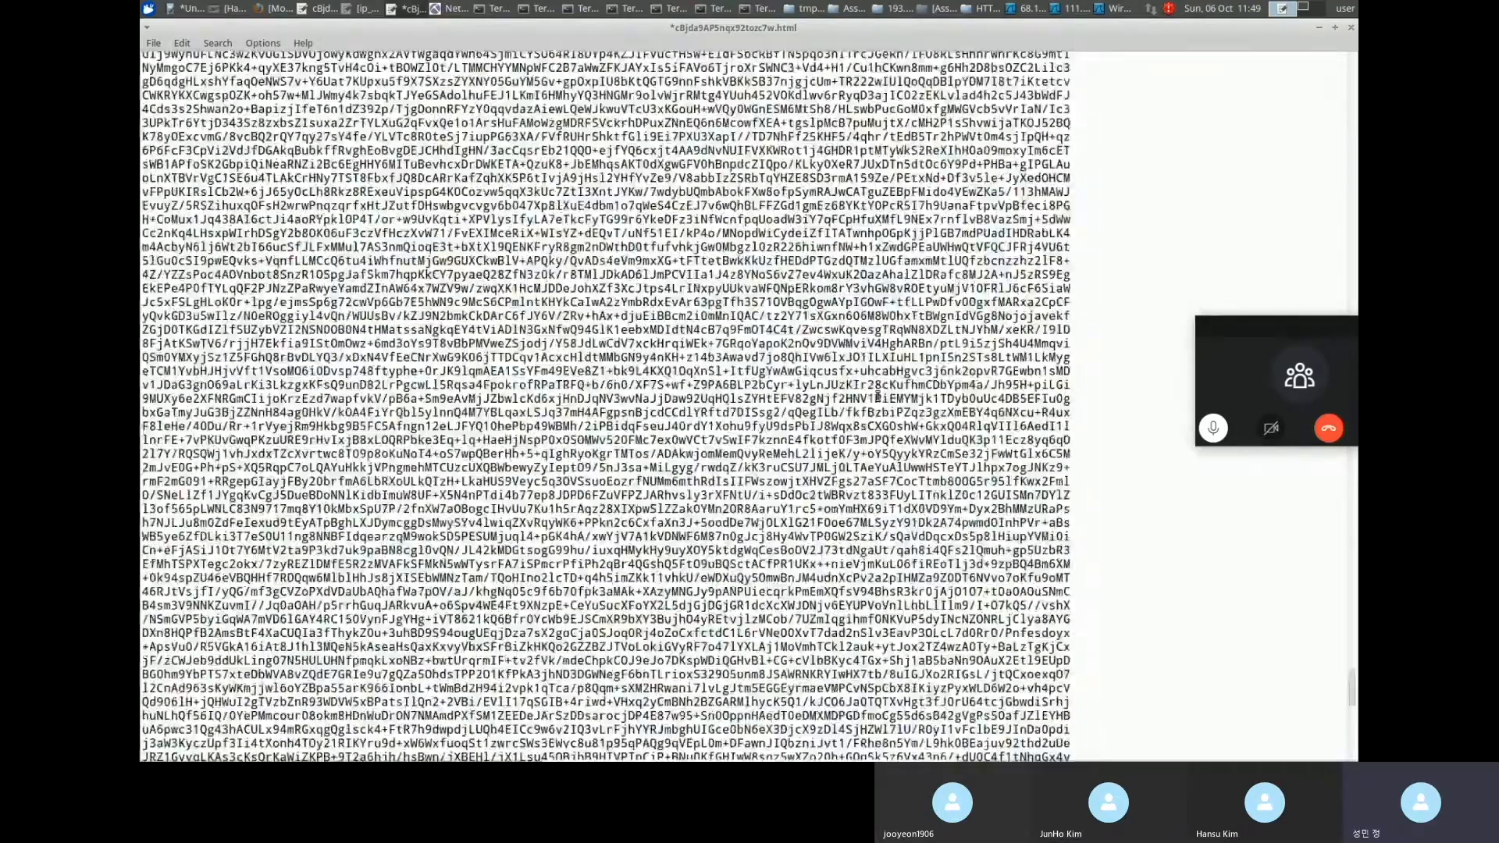
pyautogui.scroll(15, 820, 394)
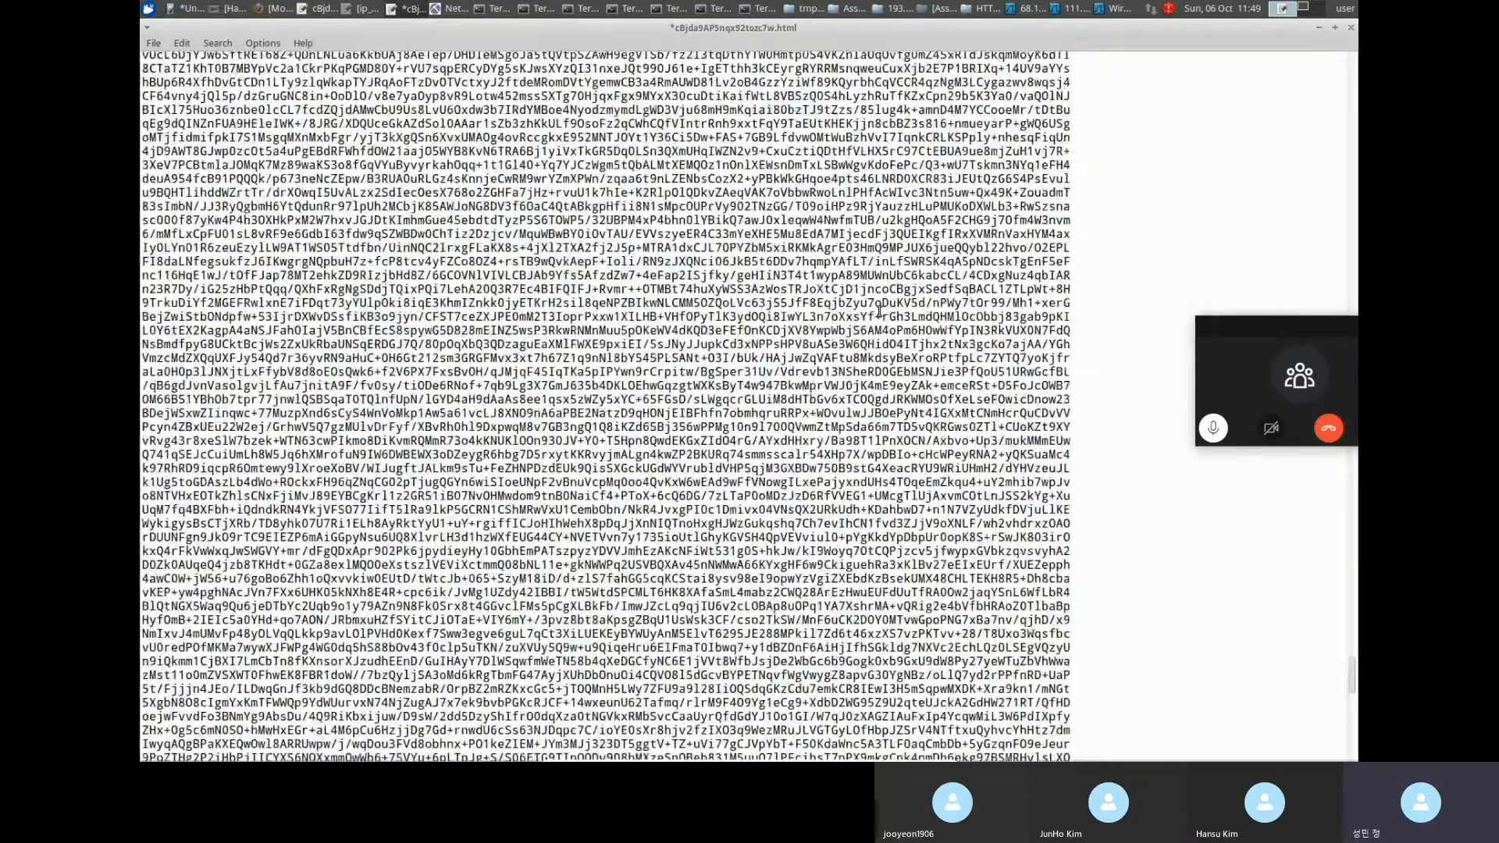
pyautogui.scroll(15, 804, 265)
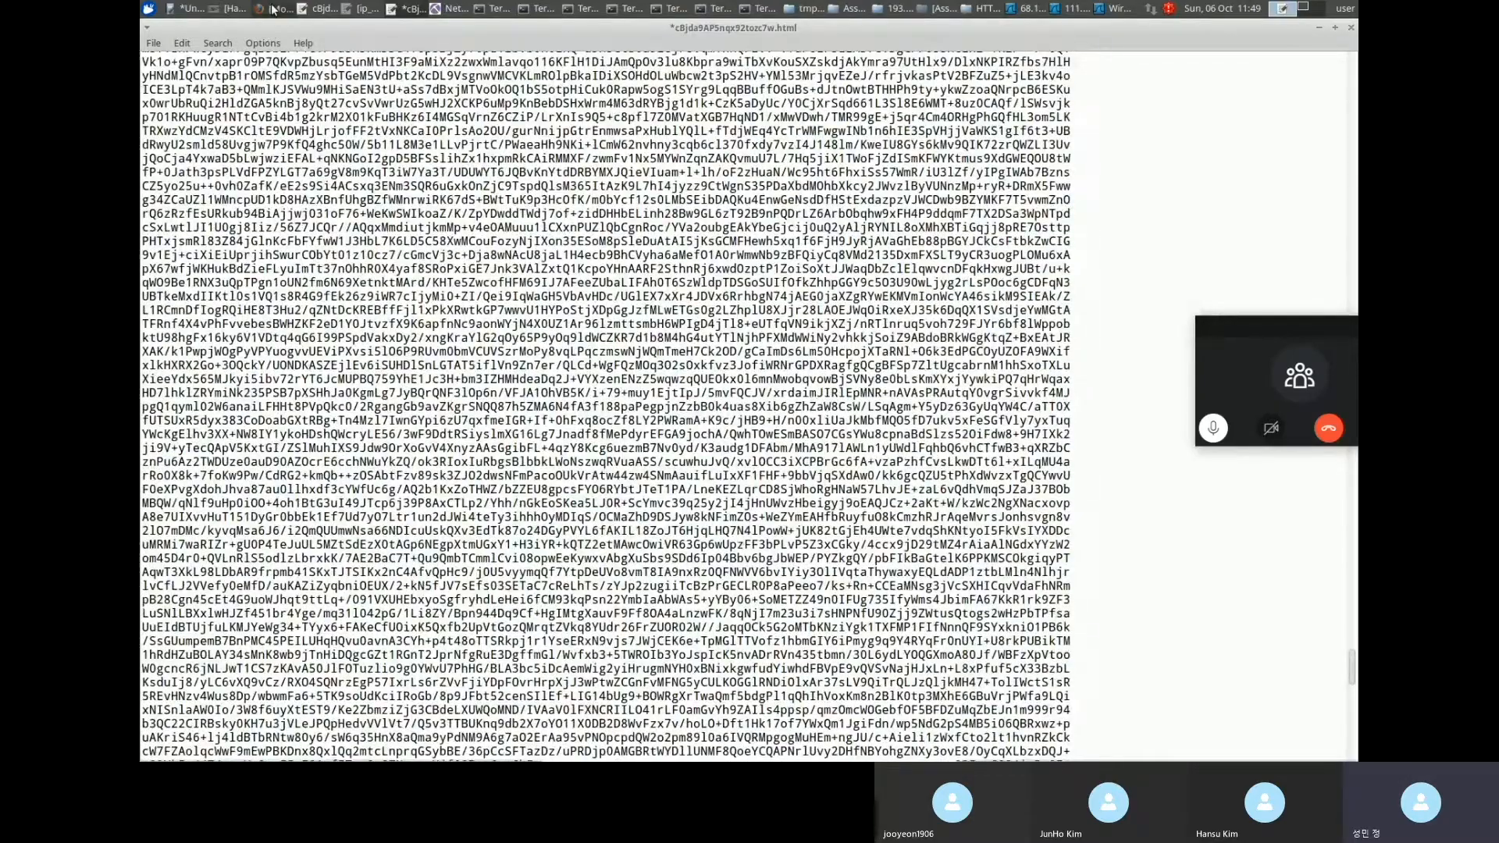
# Compare the source with the page shown in Firefox, return to the beginning of the source and minimize Leafpad.
pyautogui.click(272, 9)
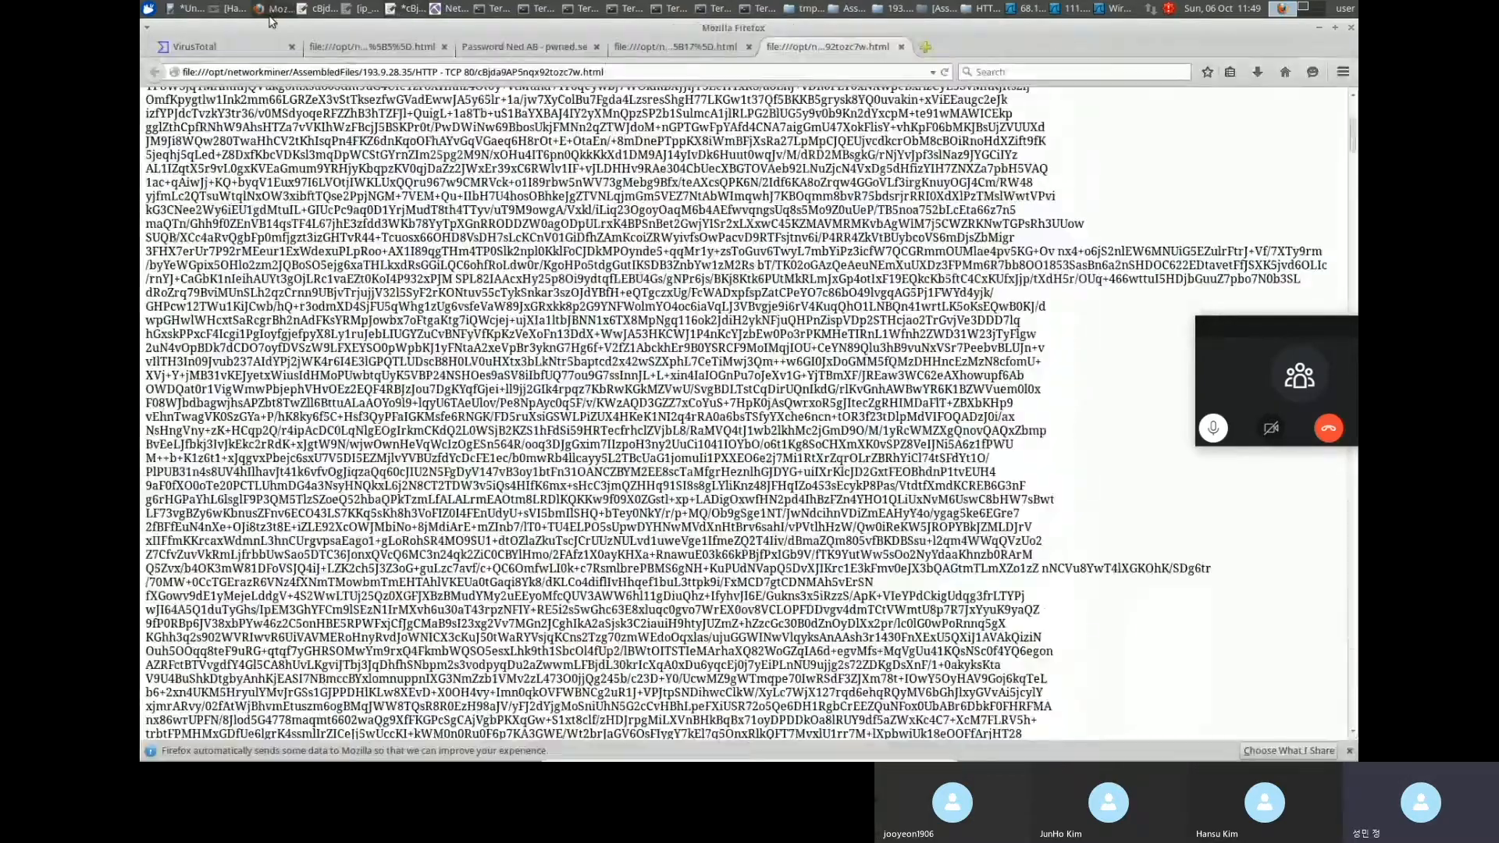
pyautogui.hotkey('alt', 'Tab')
pyautogui.scroll(20, 523, 243)
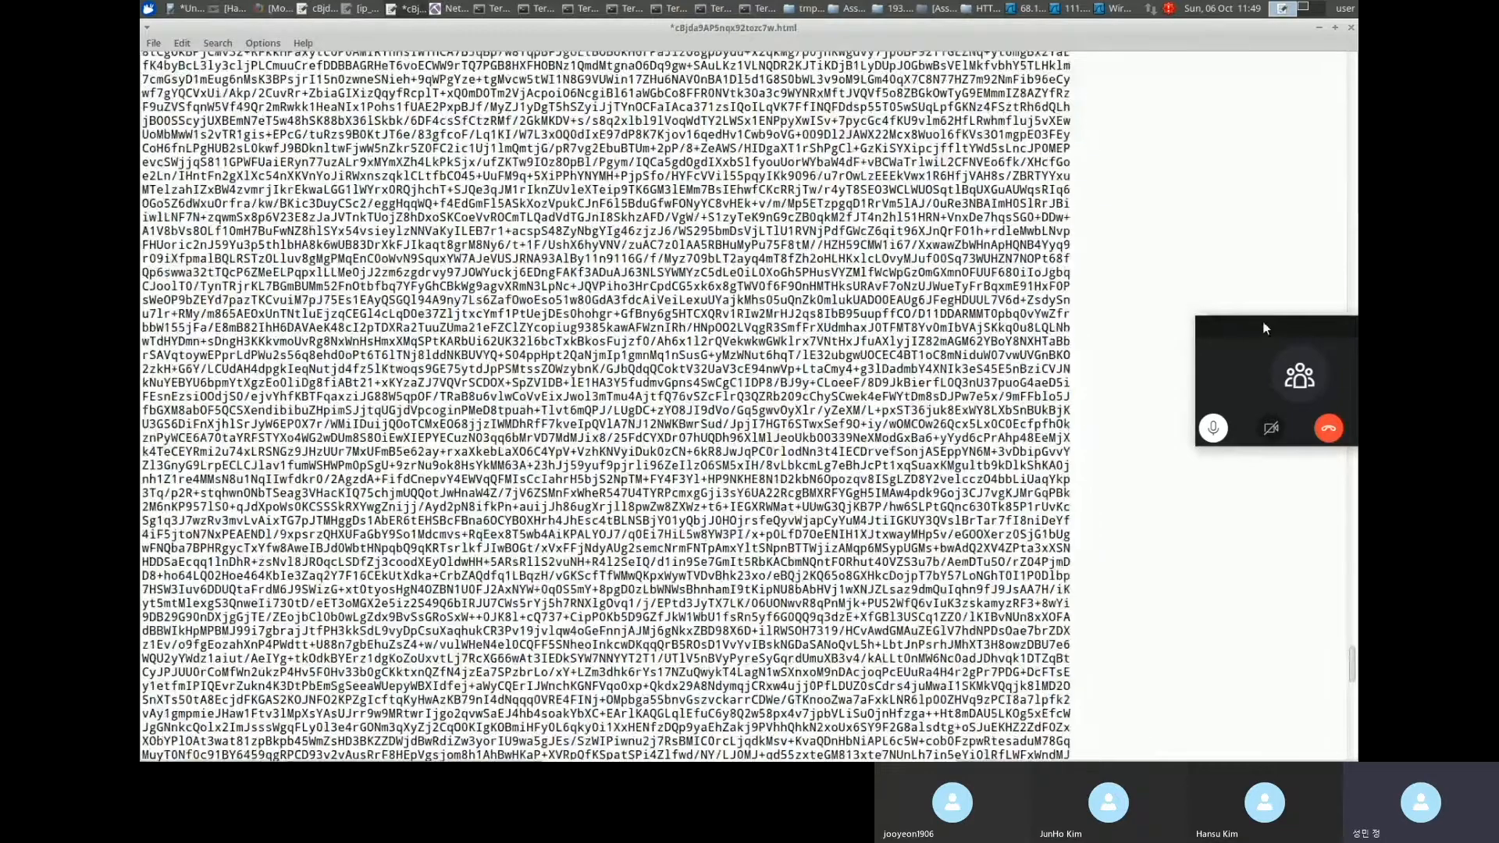
pyautogui.scroll(5, 1336, 87)
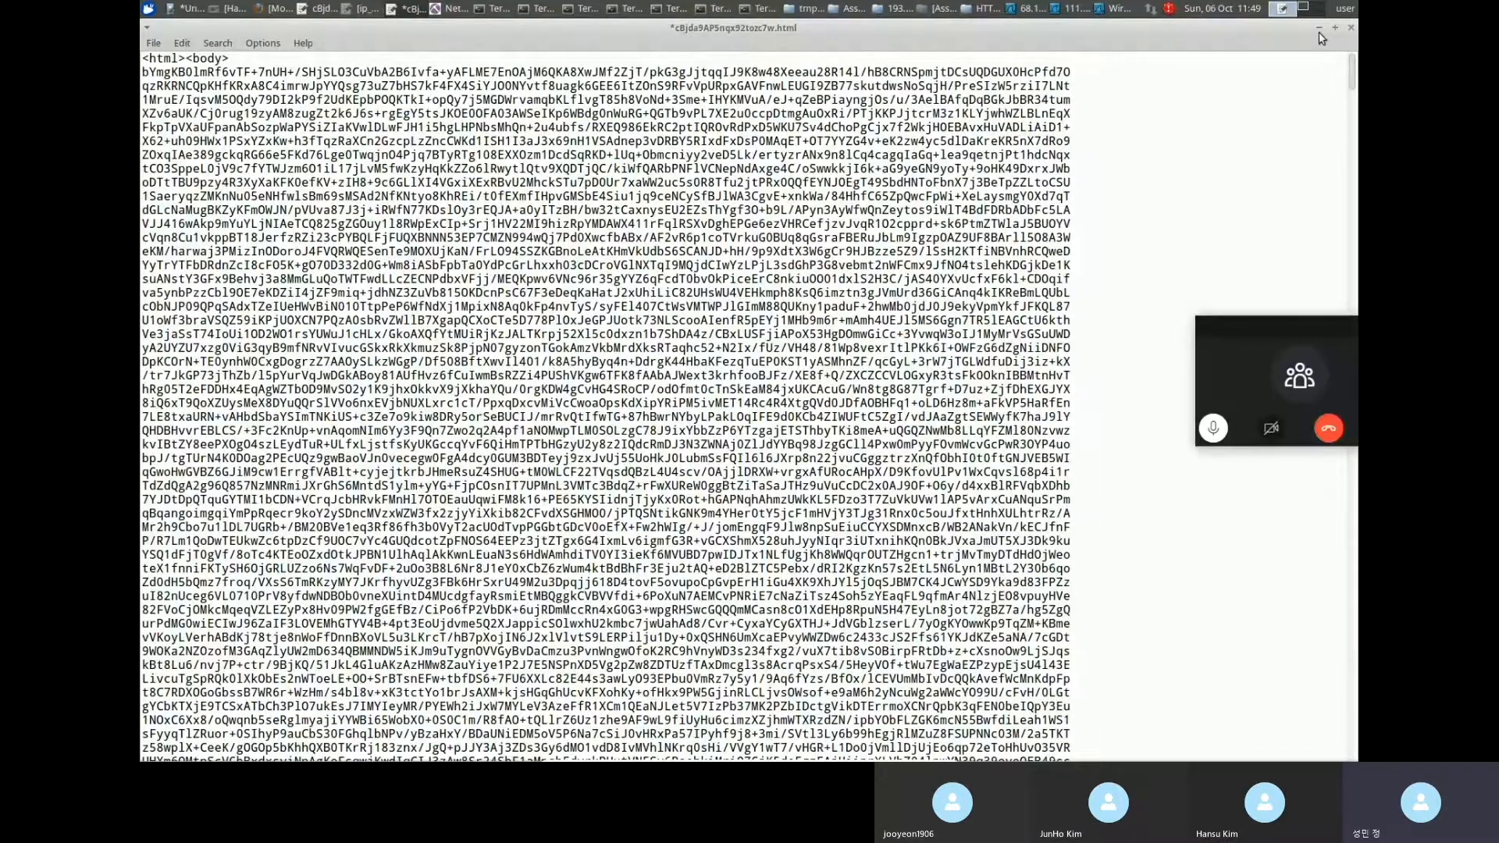
pyautogui.click(1319, 28)
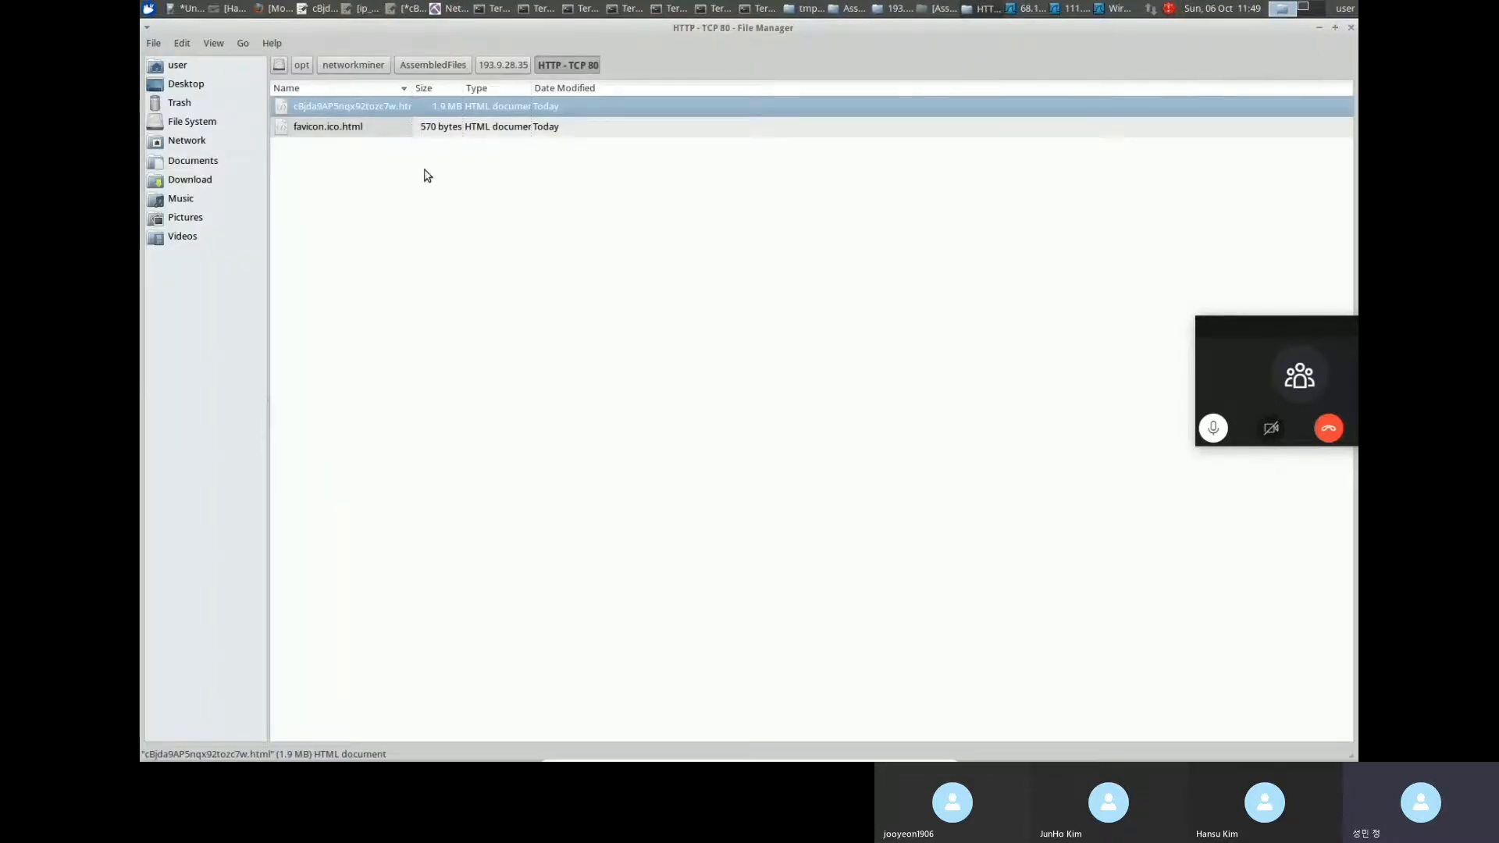
# Go up to the AssembledFiles folder and copy the name of the 193.9.28.35 folder without renaming it.
pyautogui.click(509, 65)
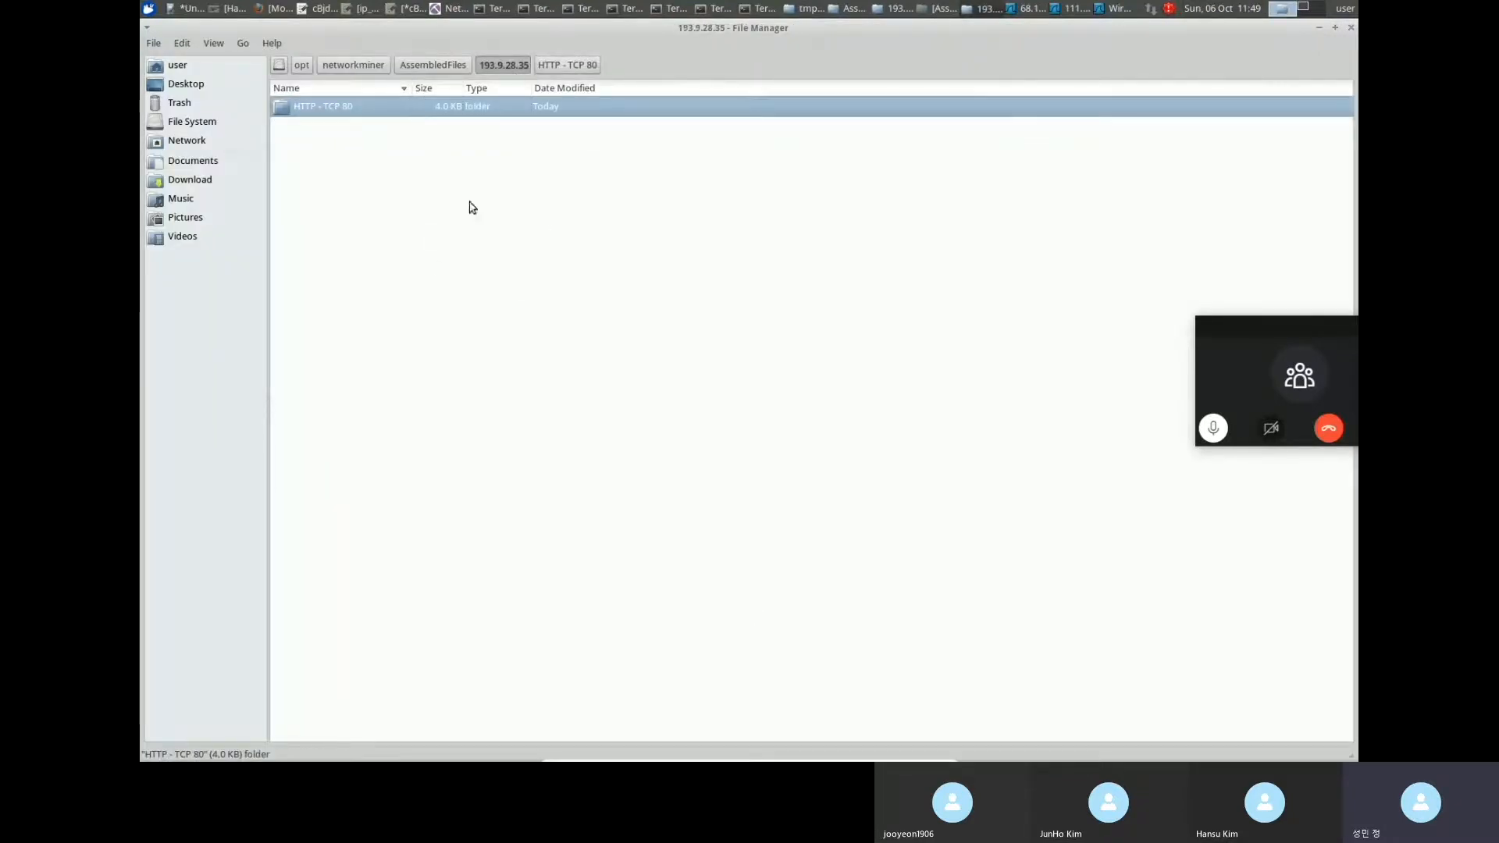
pyautogui.click(433, 65)
pyautogui.press('F2')
pyautogui.hotkey('ctrl', 'c')
pyautogui.click(756, 442)
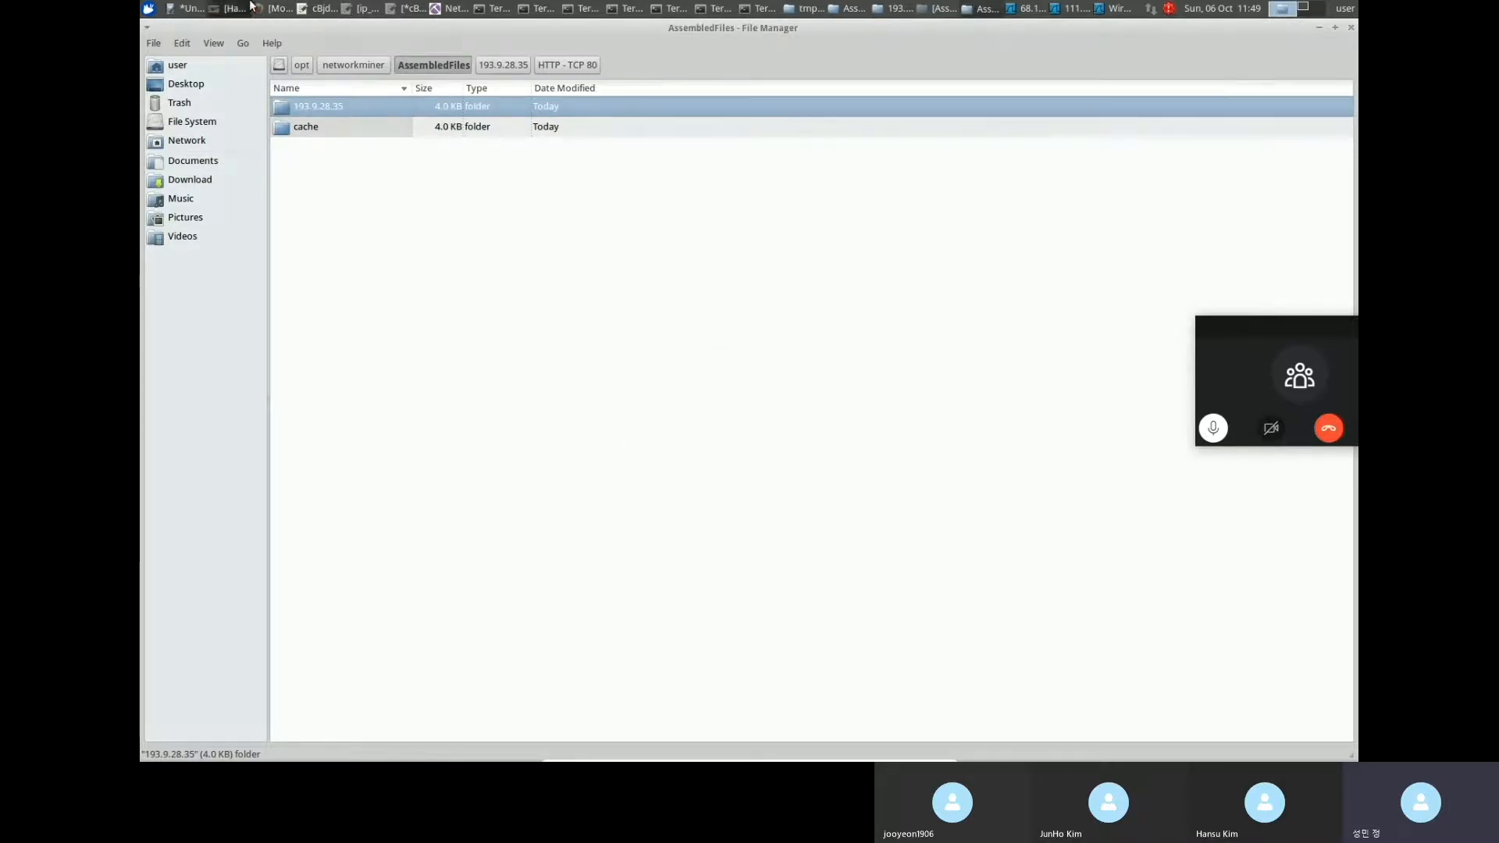
# Switch to the VirusTotal page in Firefox and search for the IP address 193.9.28.35.
pyautogui.click(260, 14)
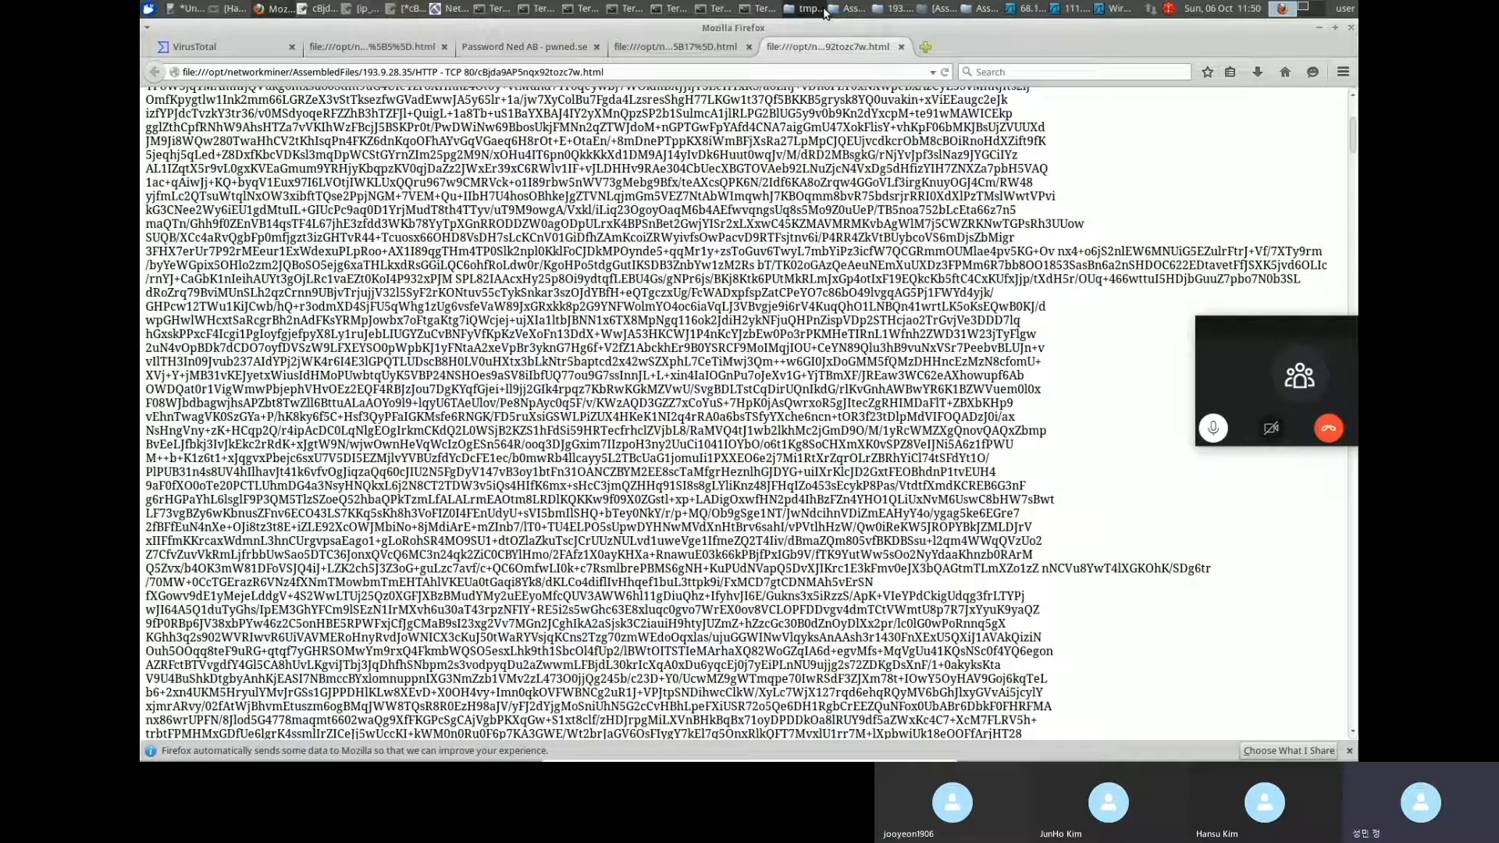
pyautogui.click(266, 14)
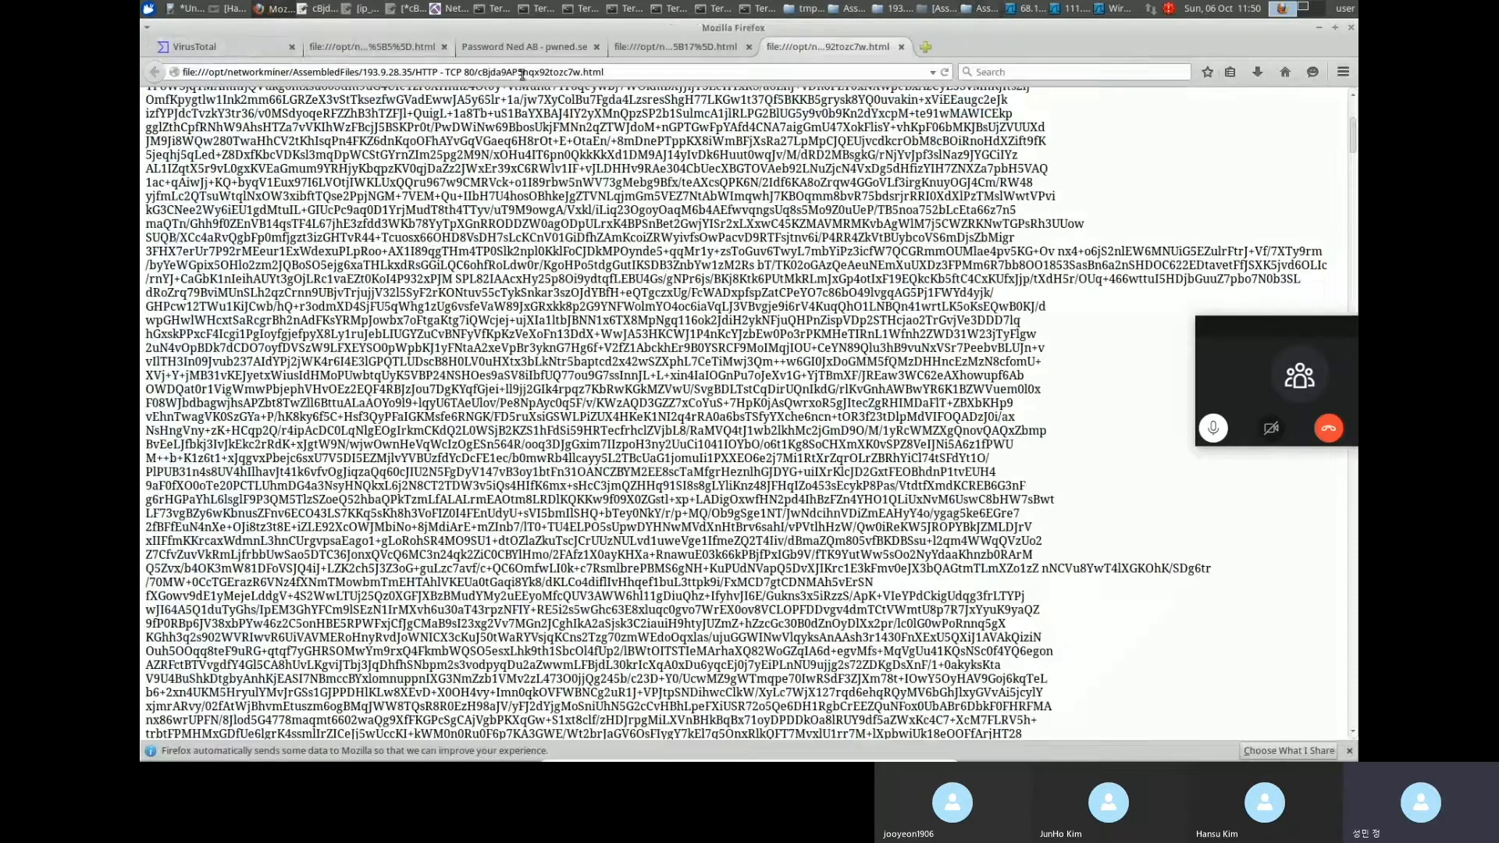
pyautogui.click(274, 13)
pyautogui.click(234, 47)
pyautogui.doubleClick(422, 105)
pyautogui.hotkey('ctrl', 'v')
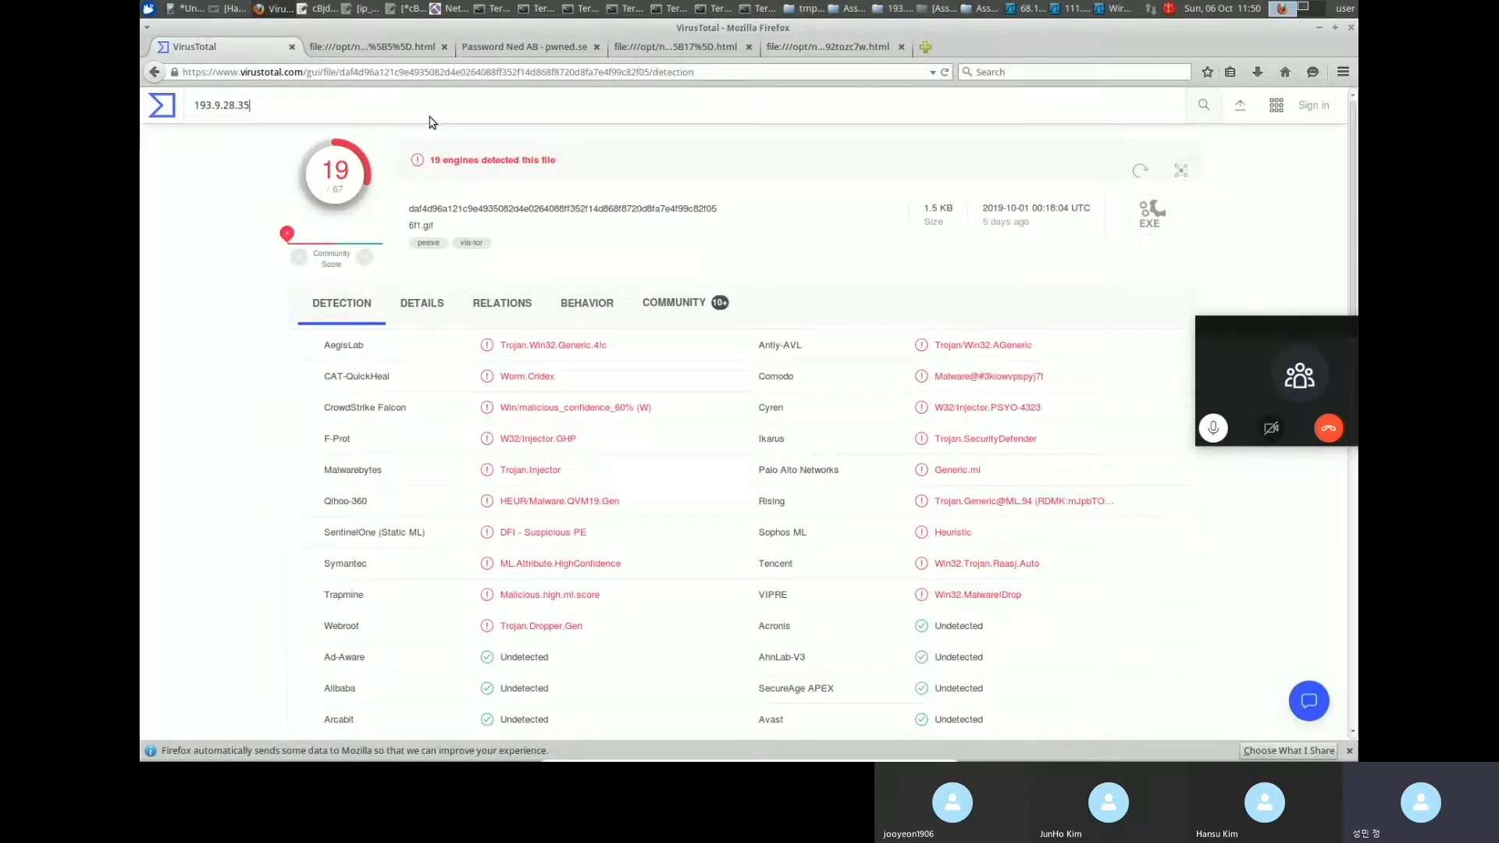
pyautogui.press('Return')
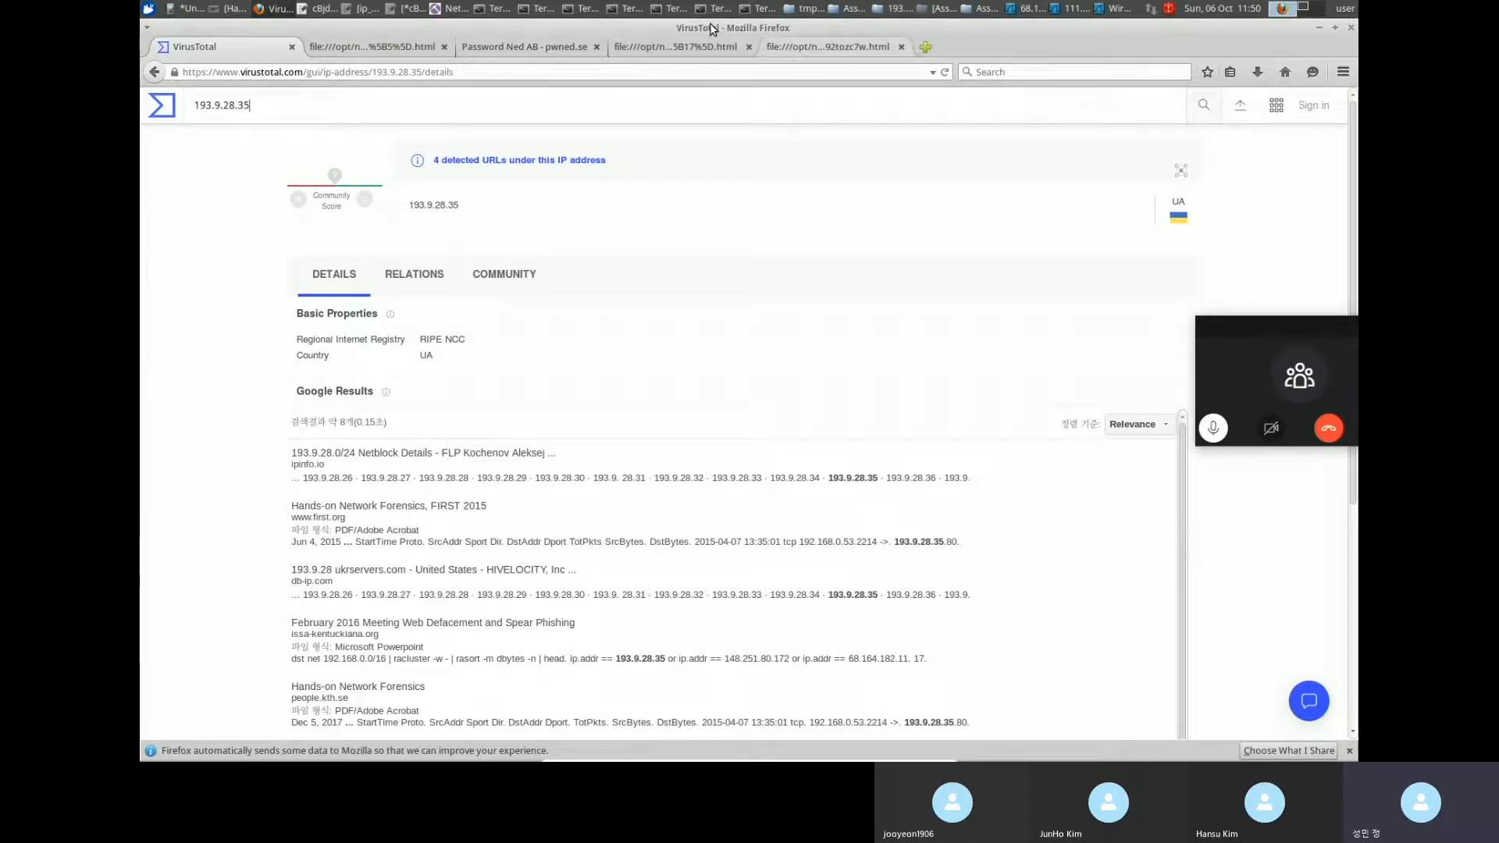
# Switch to Wireshark, close the HTTP object list and go back to the first packets of 111.pcap.
pyautogui.click(1115, 11)
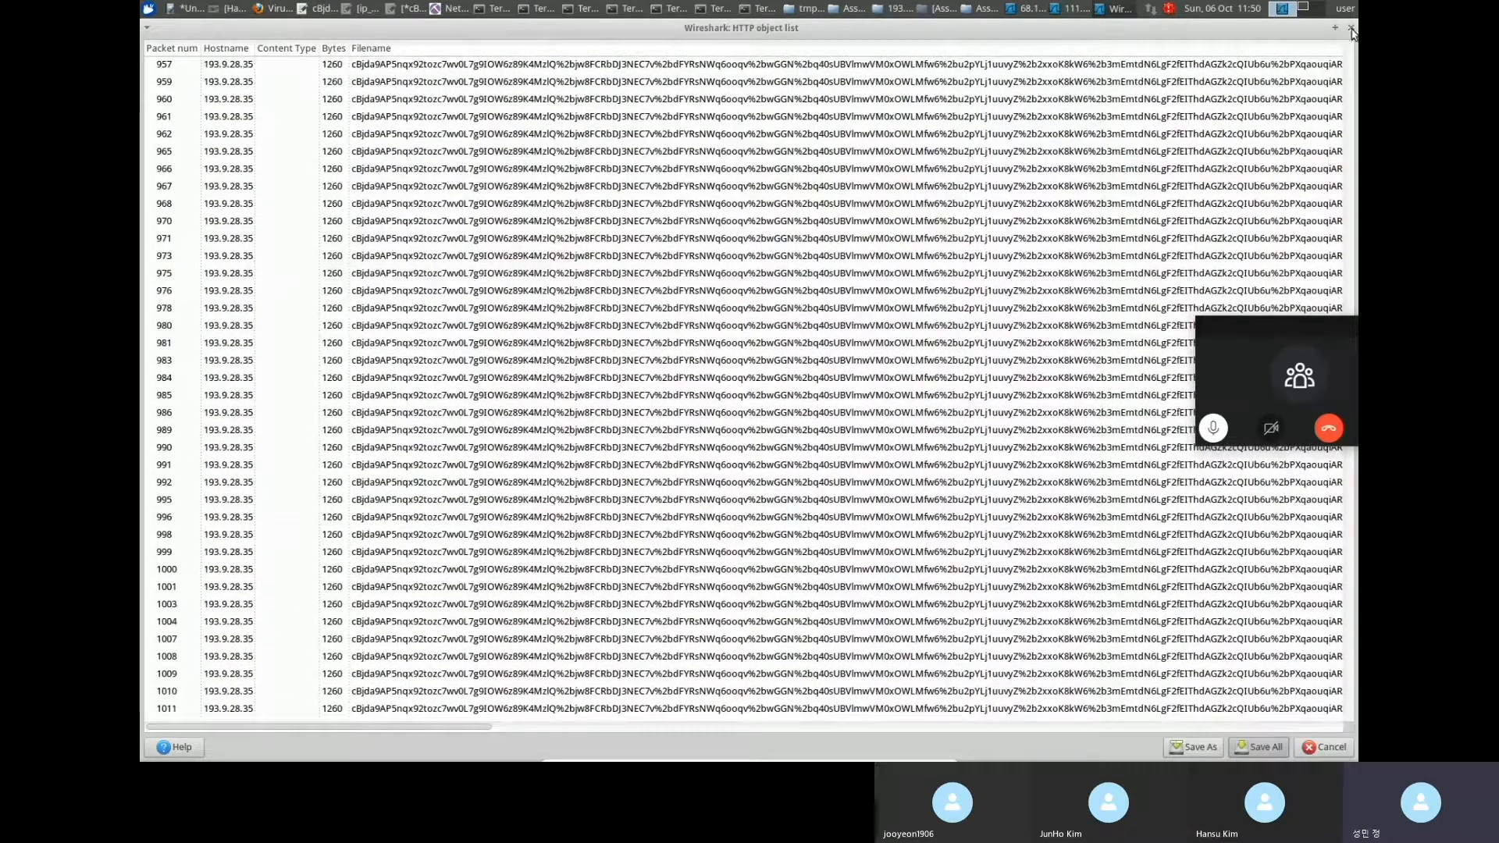
pyautogui.click(1351, 28)
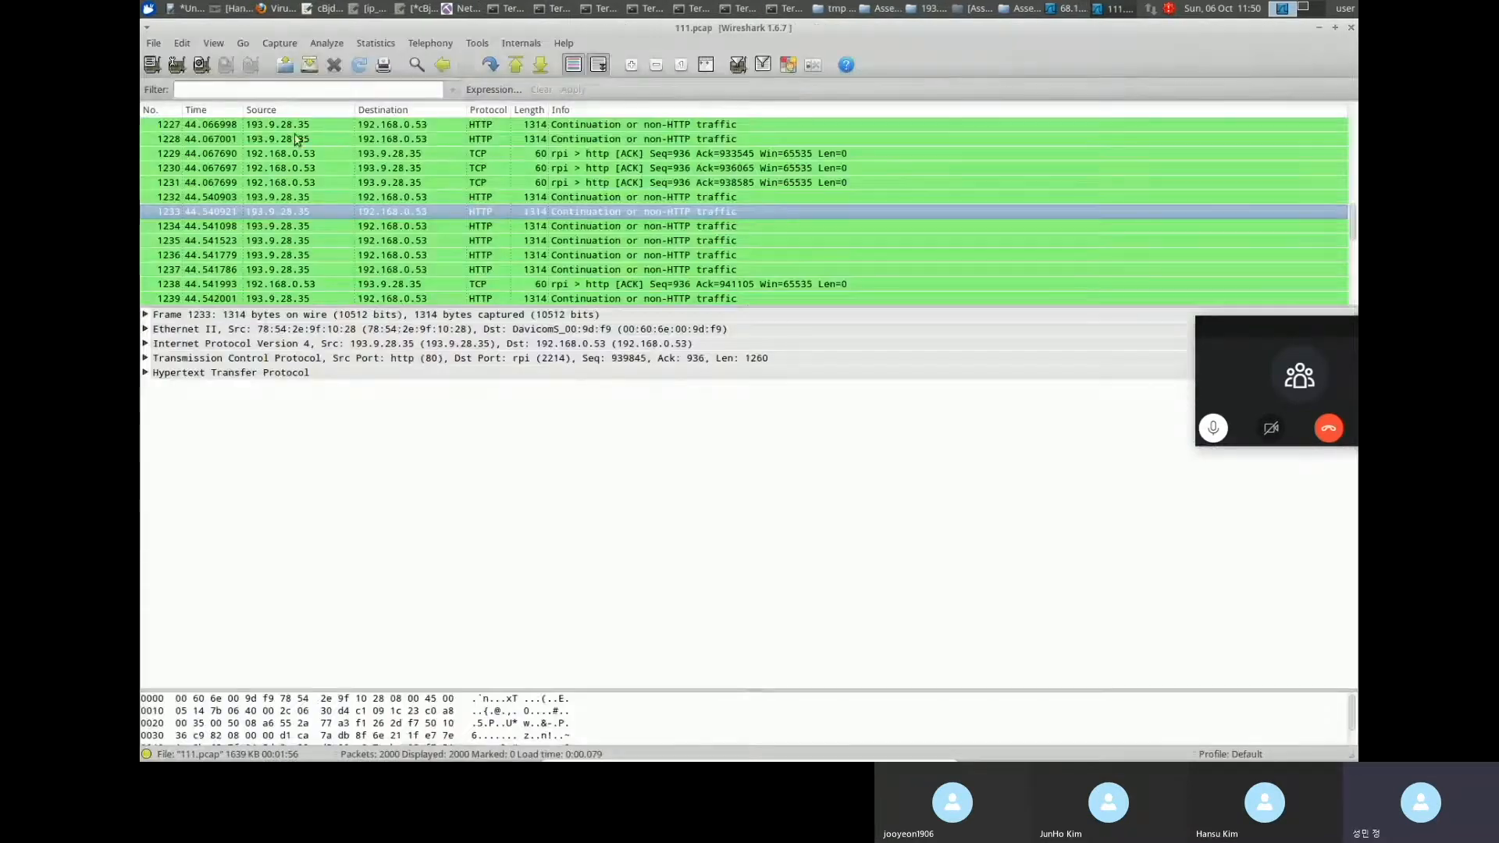
pyautogui.click(441, 197)
pyautogui.scroll(5, 443, 186)
pyautogui.click(621, 228)
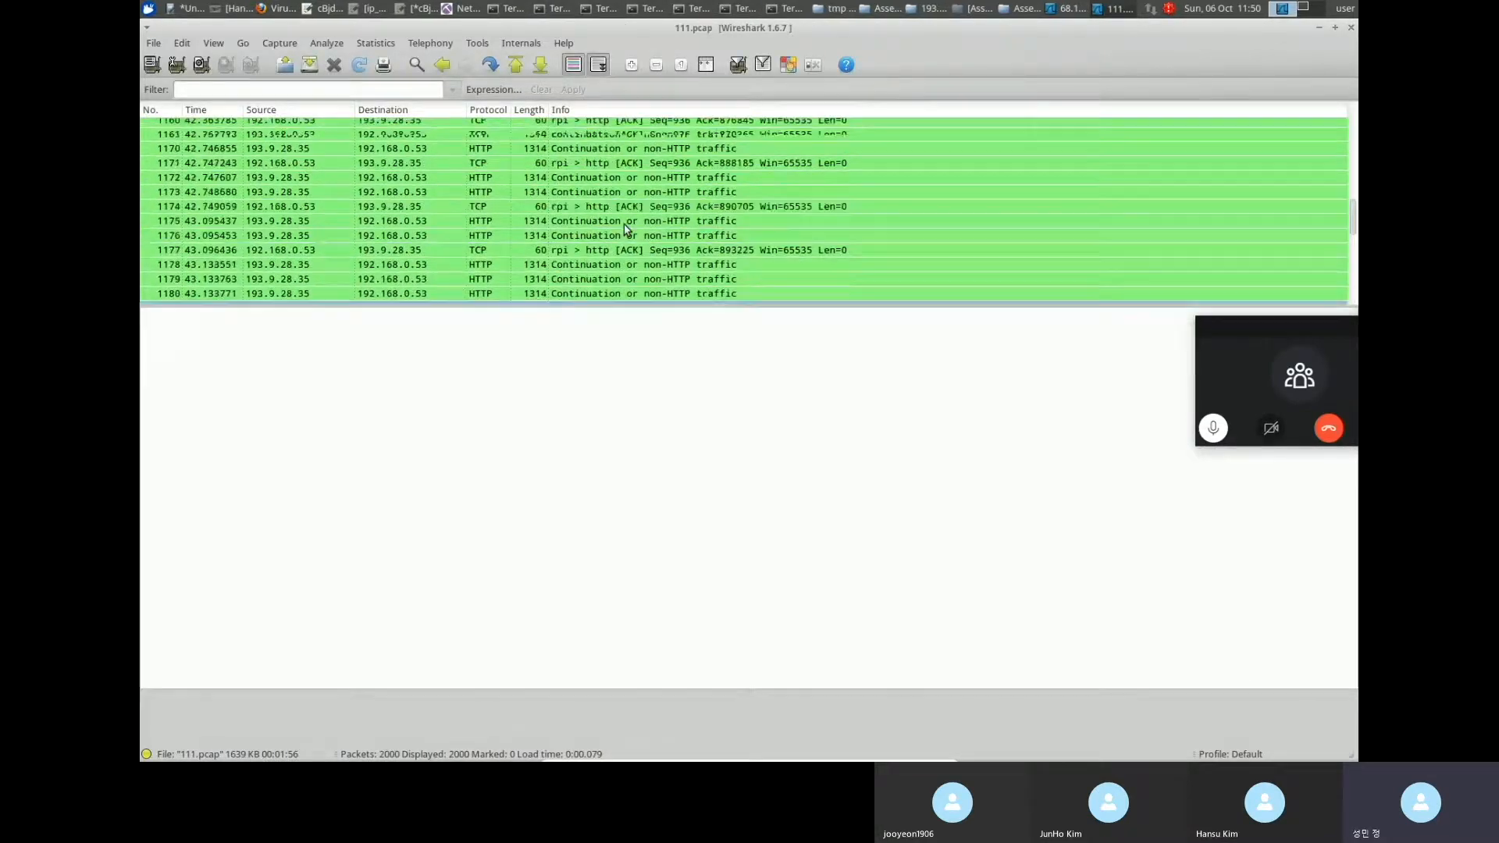
pyautogui.scroll(5, 859, 215)
pyautogui.scroll(20, 1113, 204)
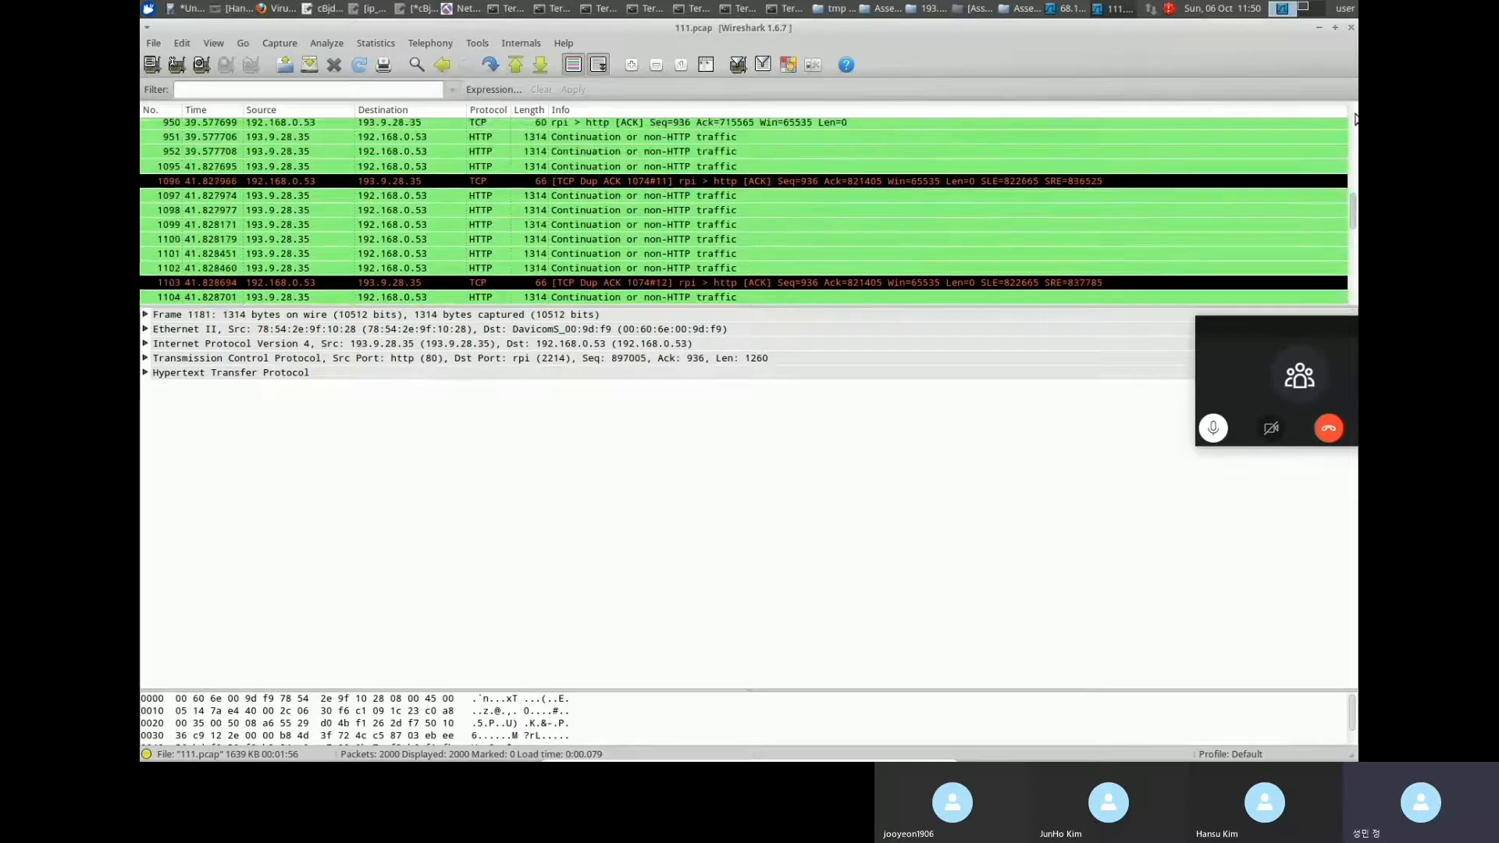
# Follow the TCP stream of the HTTP GET request in packet 4, read its headers and gzip-encoded content, and close it.
pyautogui.click(602, 168)
pyautogui.rightClick(598, 169)
pyautogui.click(690, 325)
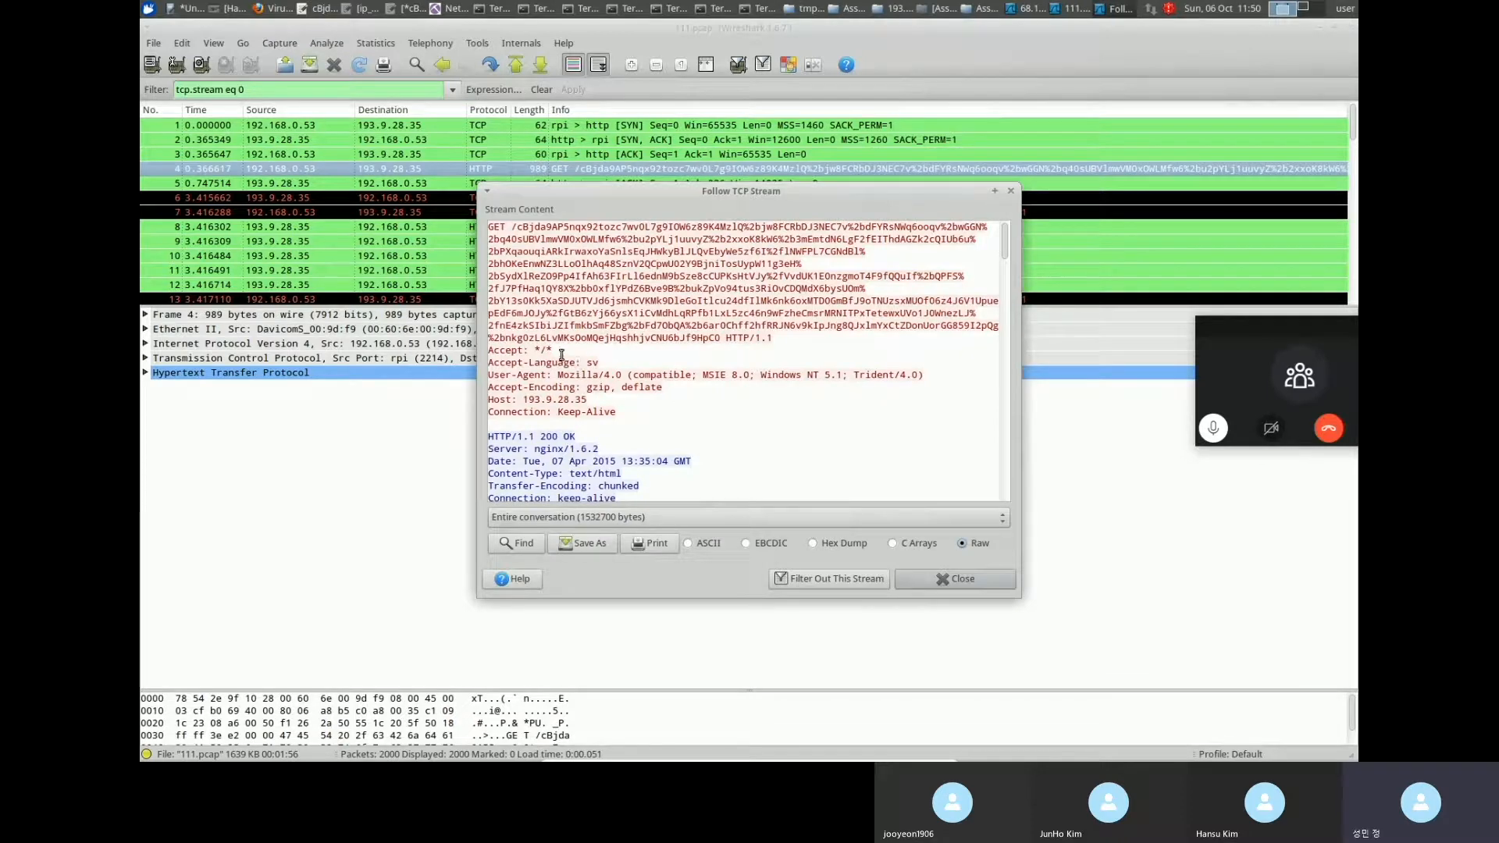
pyautogui.scroll(-4, 633, 396)
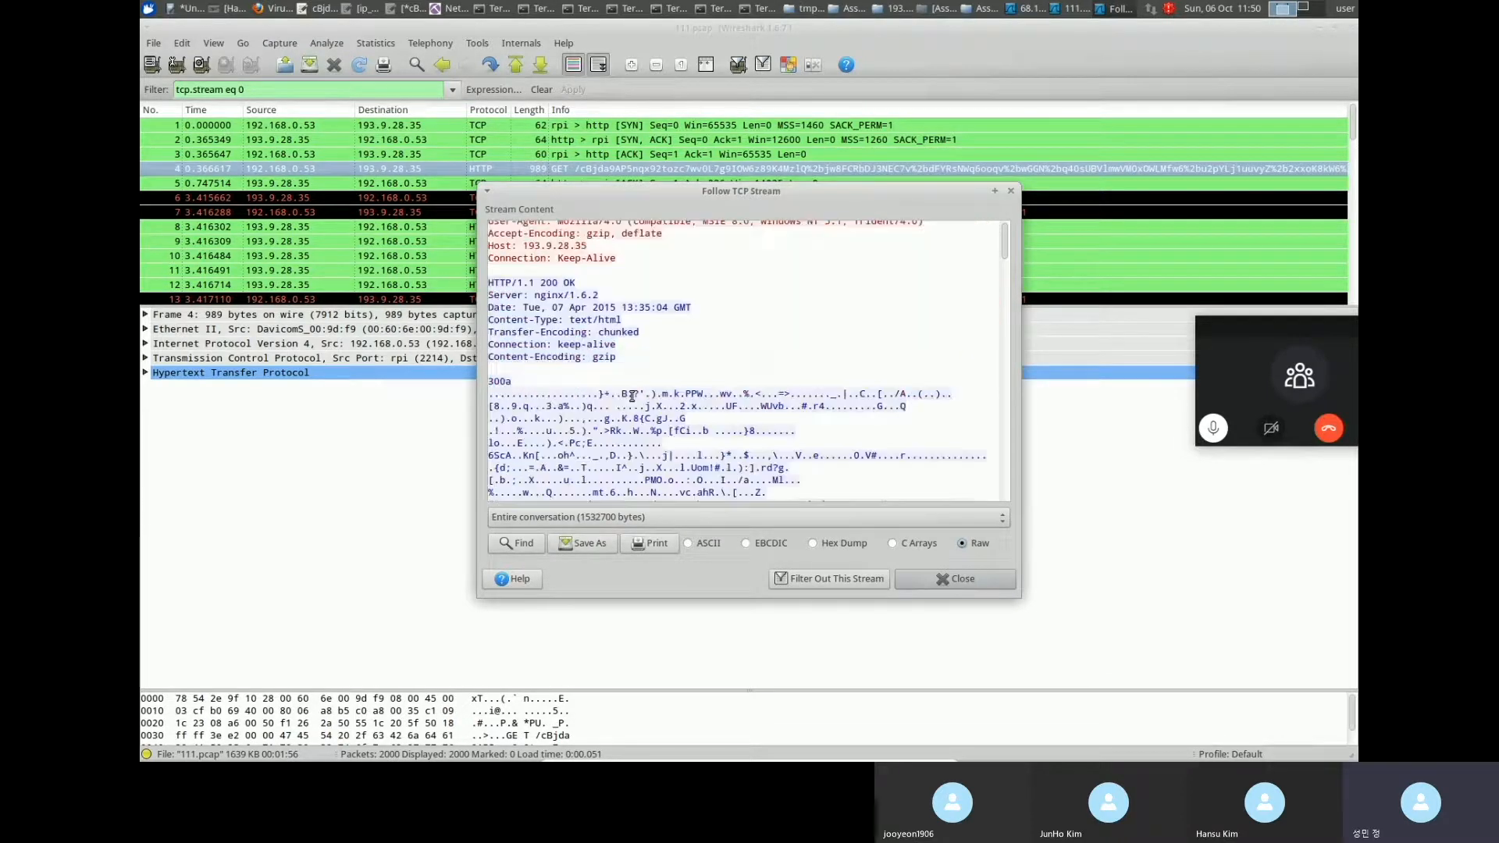
pyautogui.scroll(-10, 632, 396)
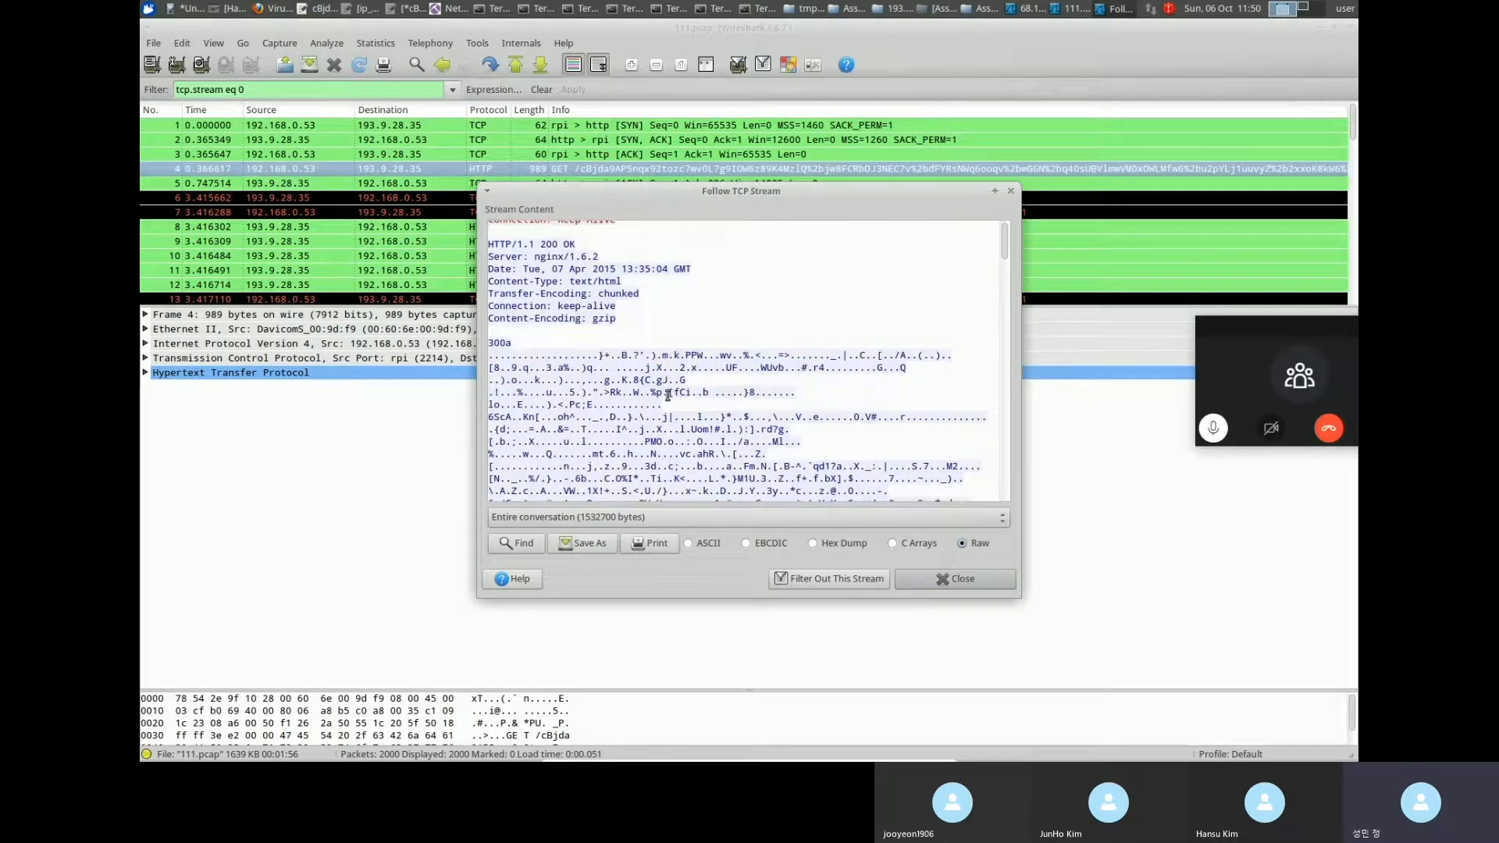
pyautogui.scroll(-8, 689, 398)
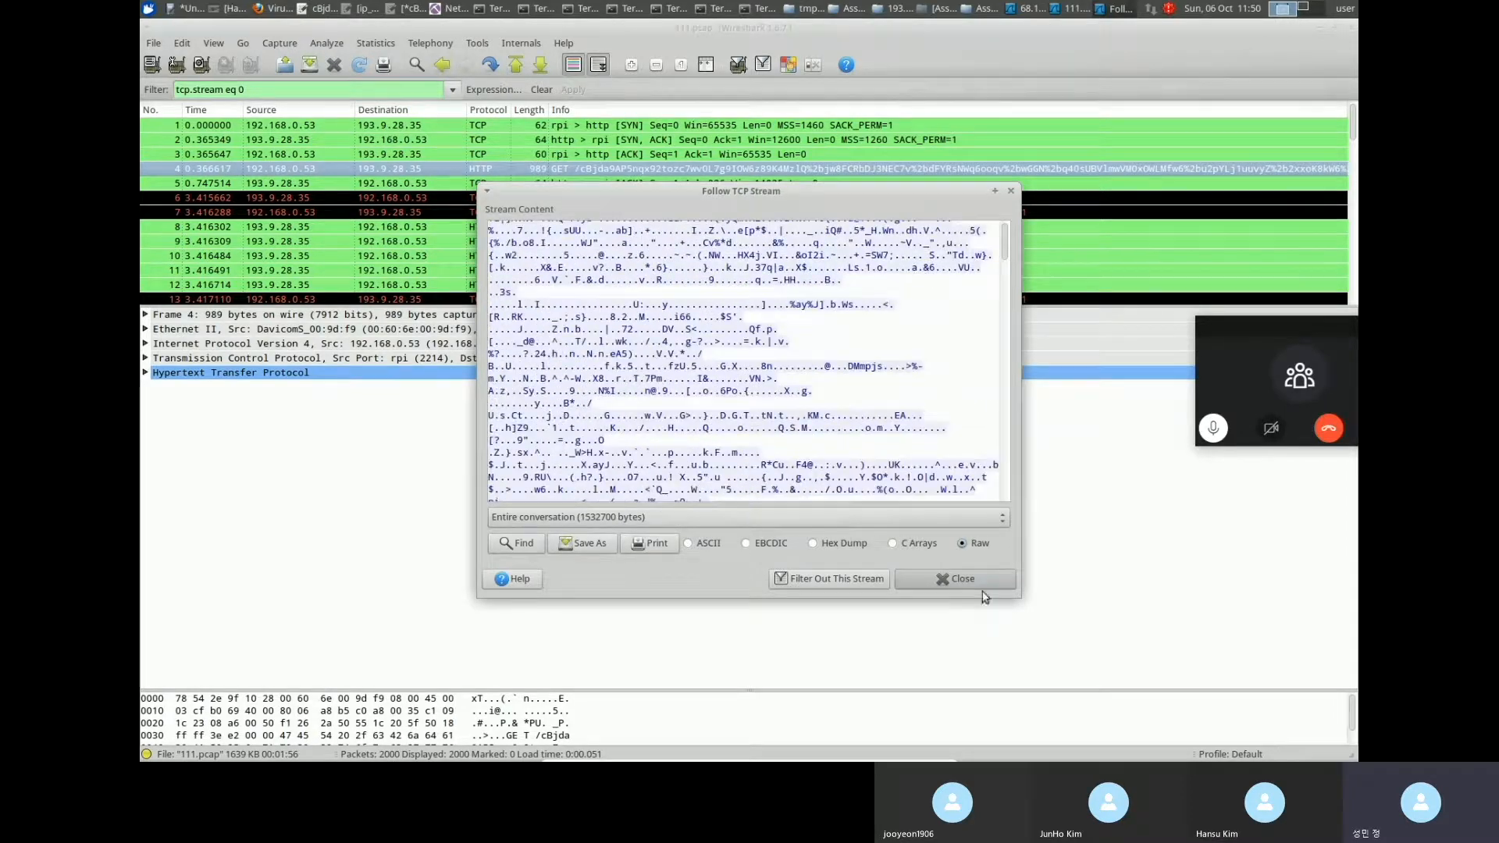
pyautogui.click(955, 579)
pyautogui.click(690, 151)
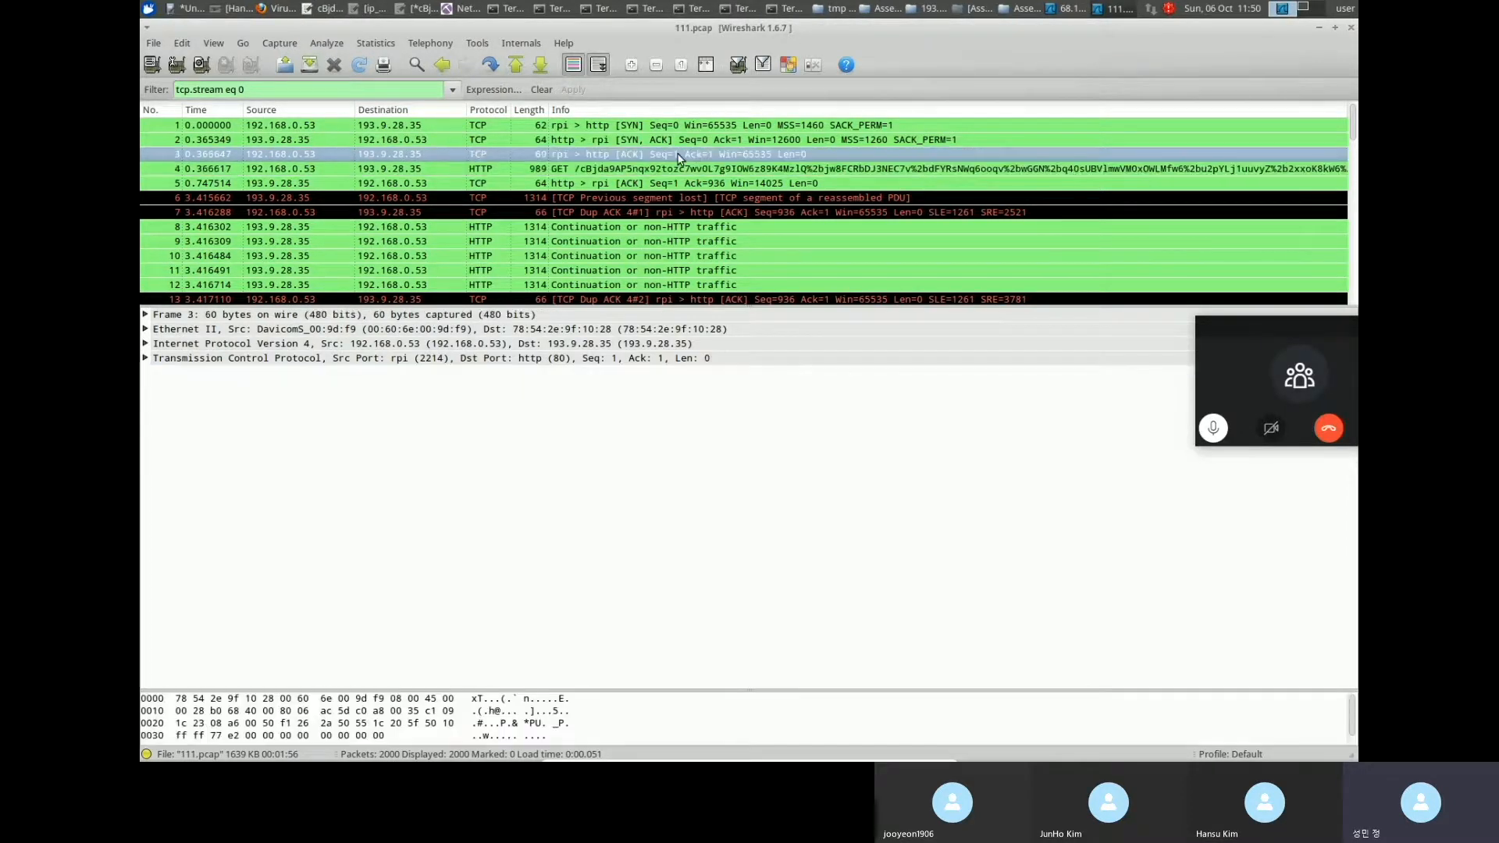
# Return to VirusTotal in Firefox, clear the IP search and start choosing a file for upload from the home page.
pyautogui.click(277, 8)
pyautogui.moveTo(252, 104); pyautogui.dragTo(148, 107)
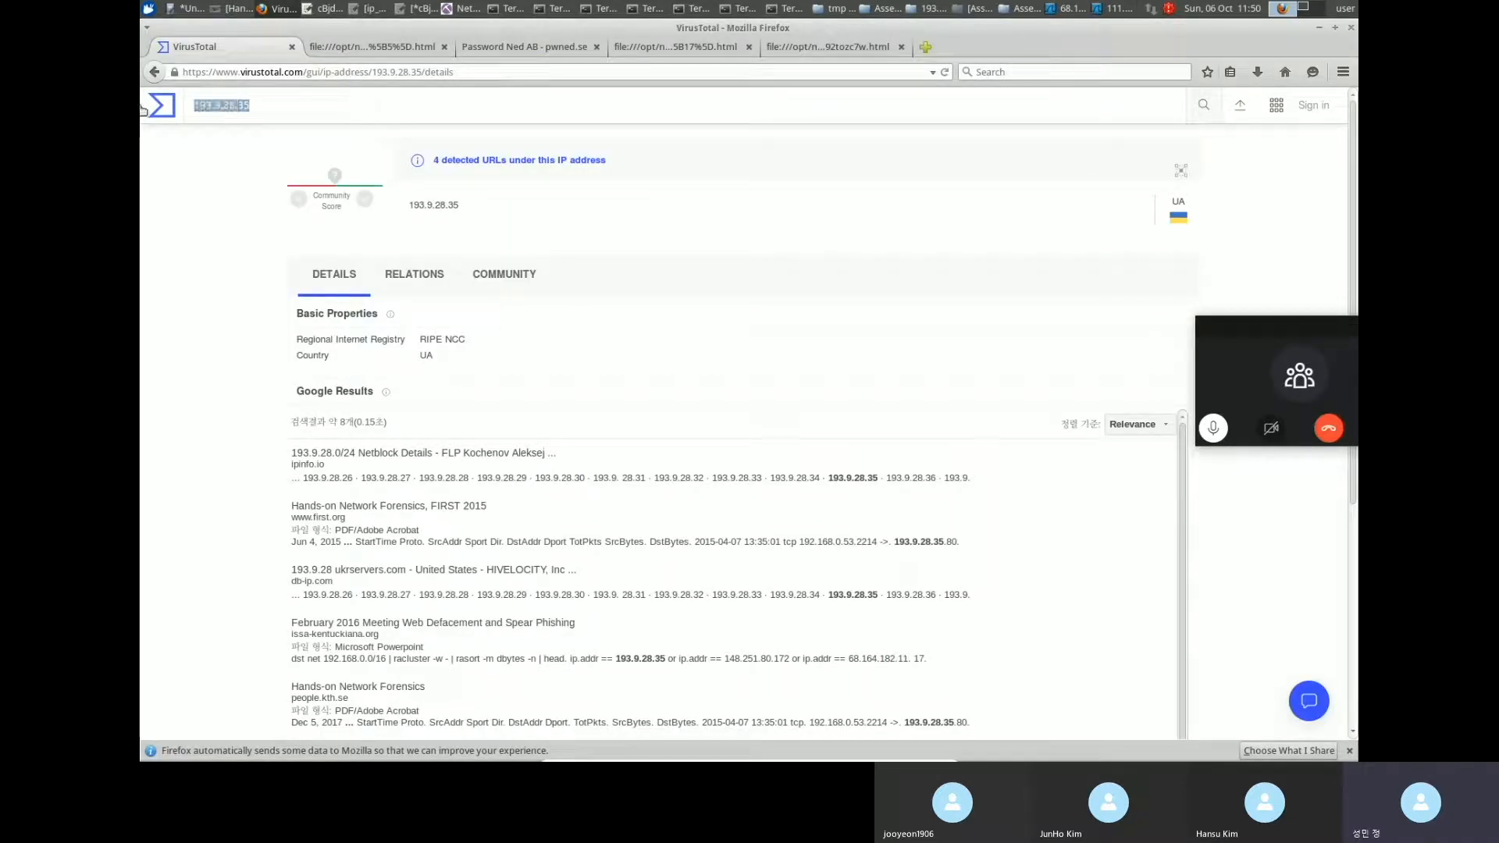
pyautogui.press('BackSpace')
pyautogui.click(164, 108)
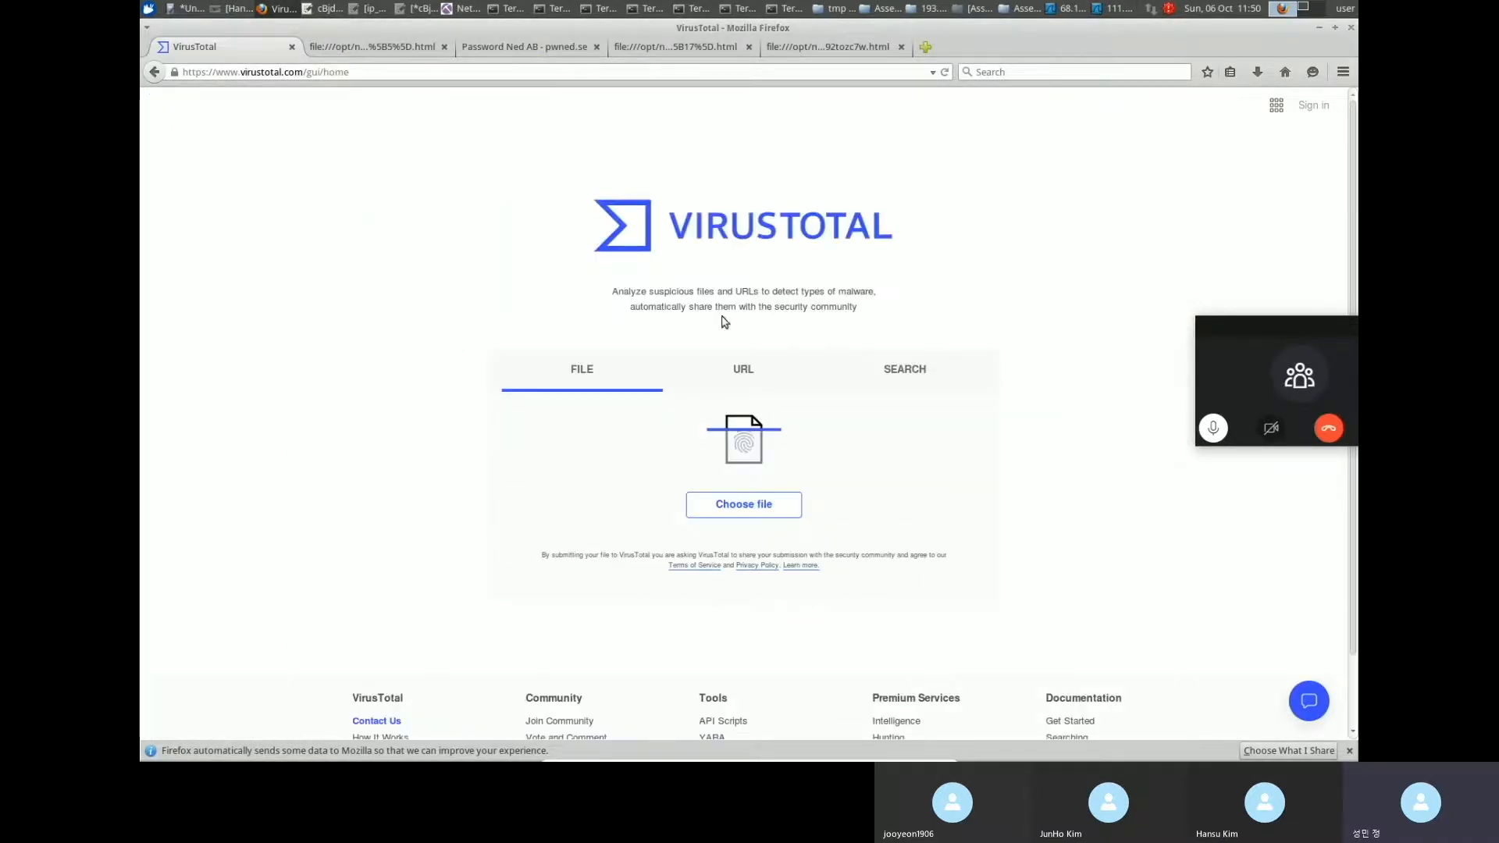
pyautogui.click(765, 512)
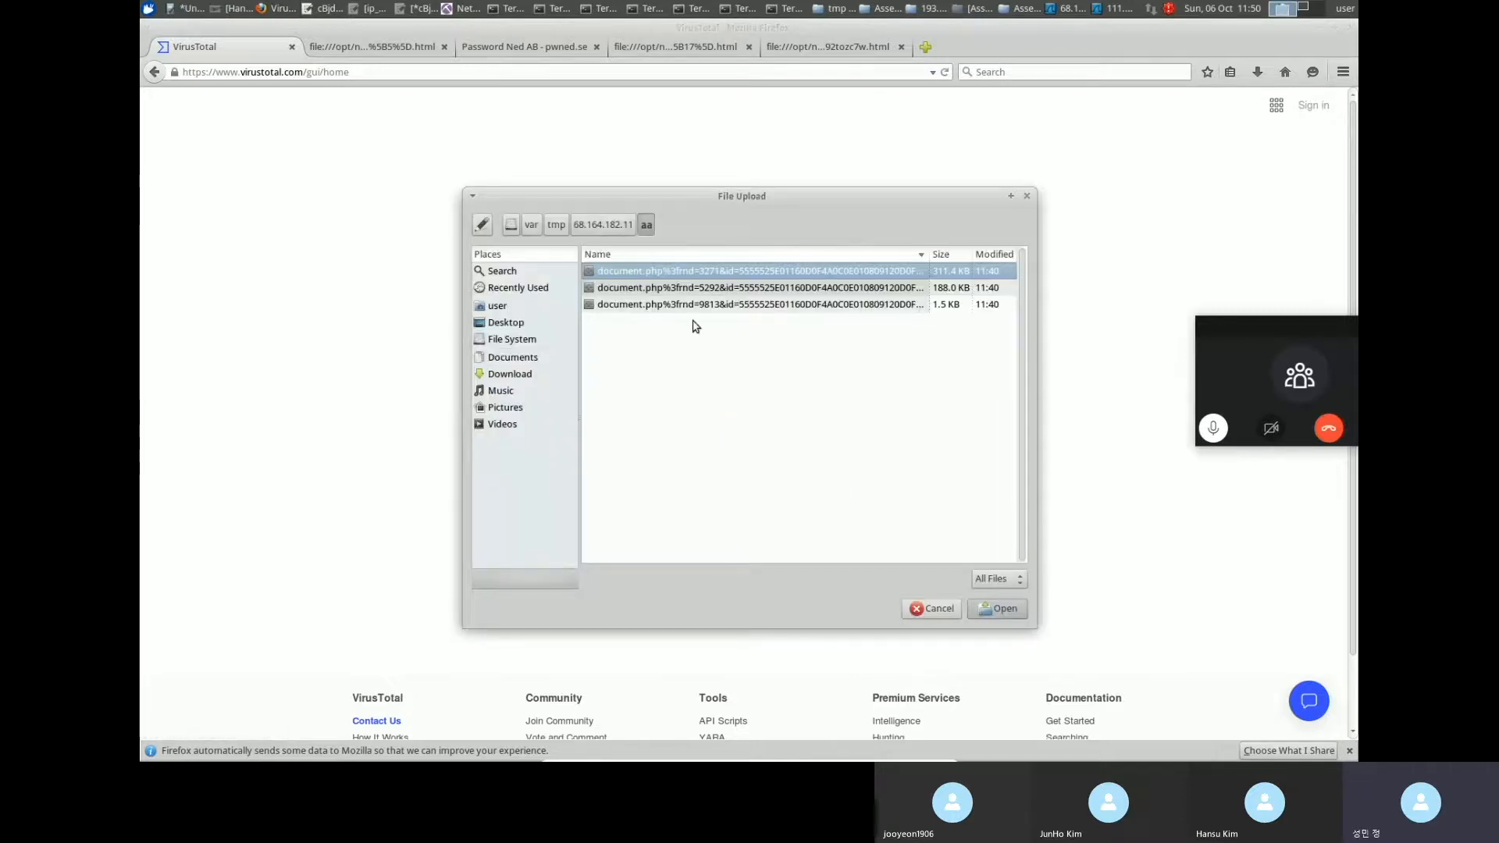
pyautogui.click(556, 224)
pyautogui.click(660, 292)
pyautogui.doubleClick(660, 292)
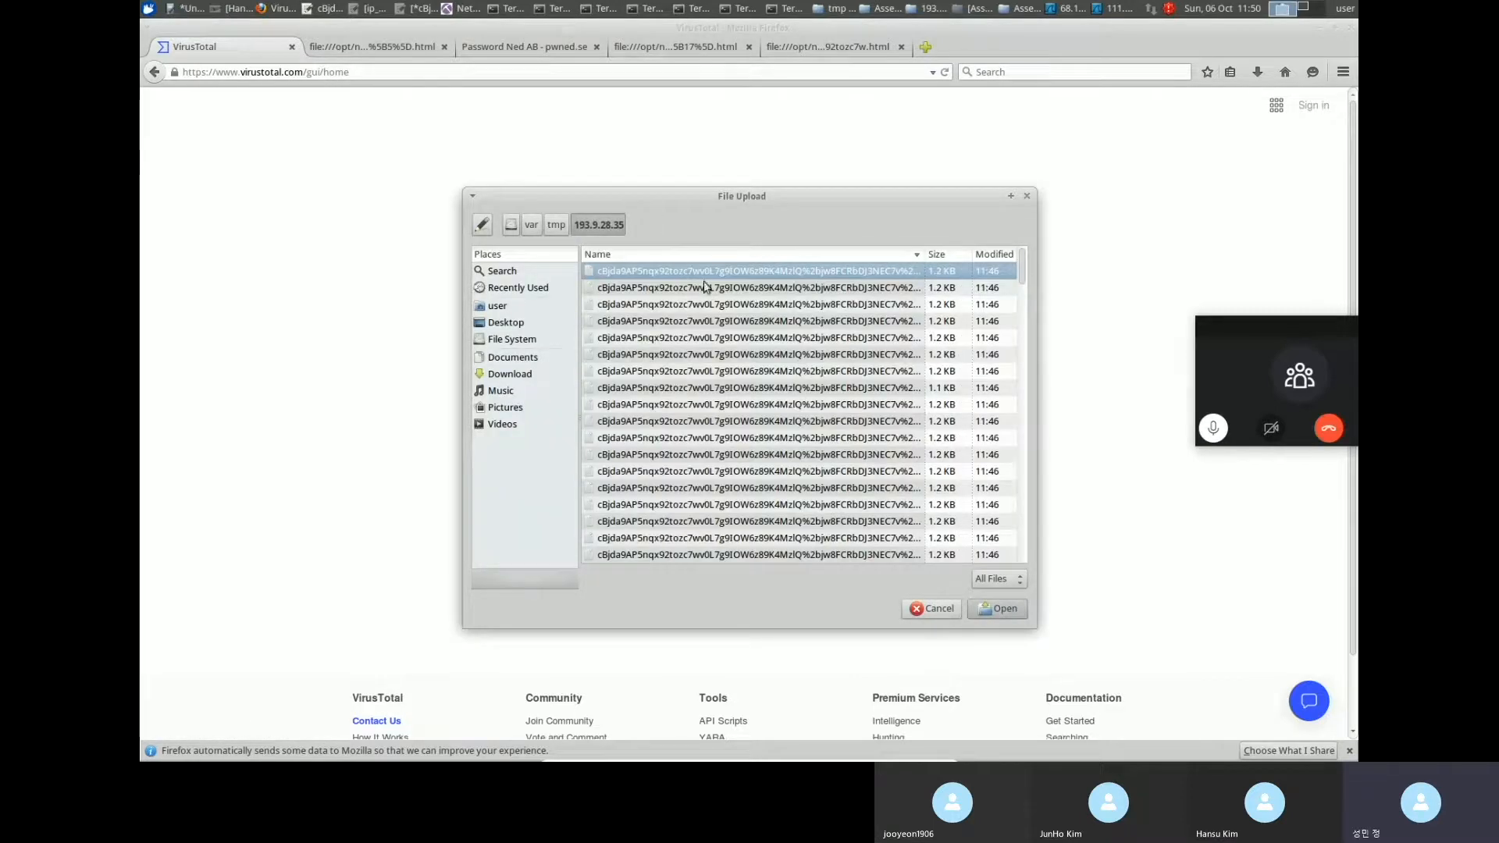
pyautogui.click(532, 225)
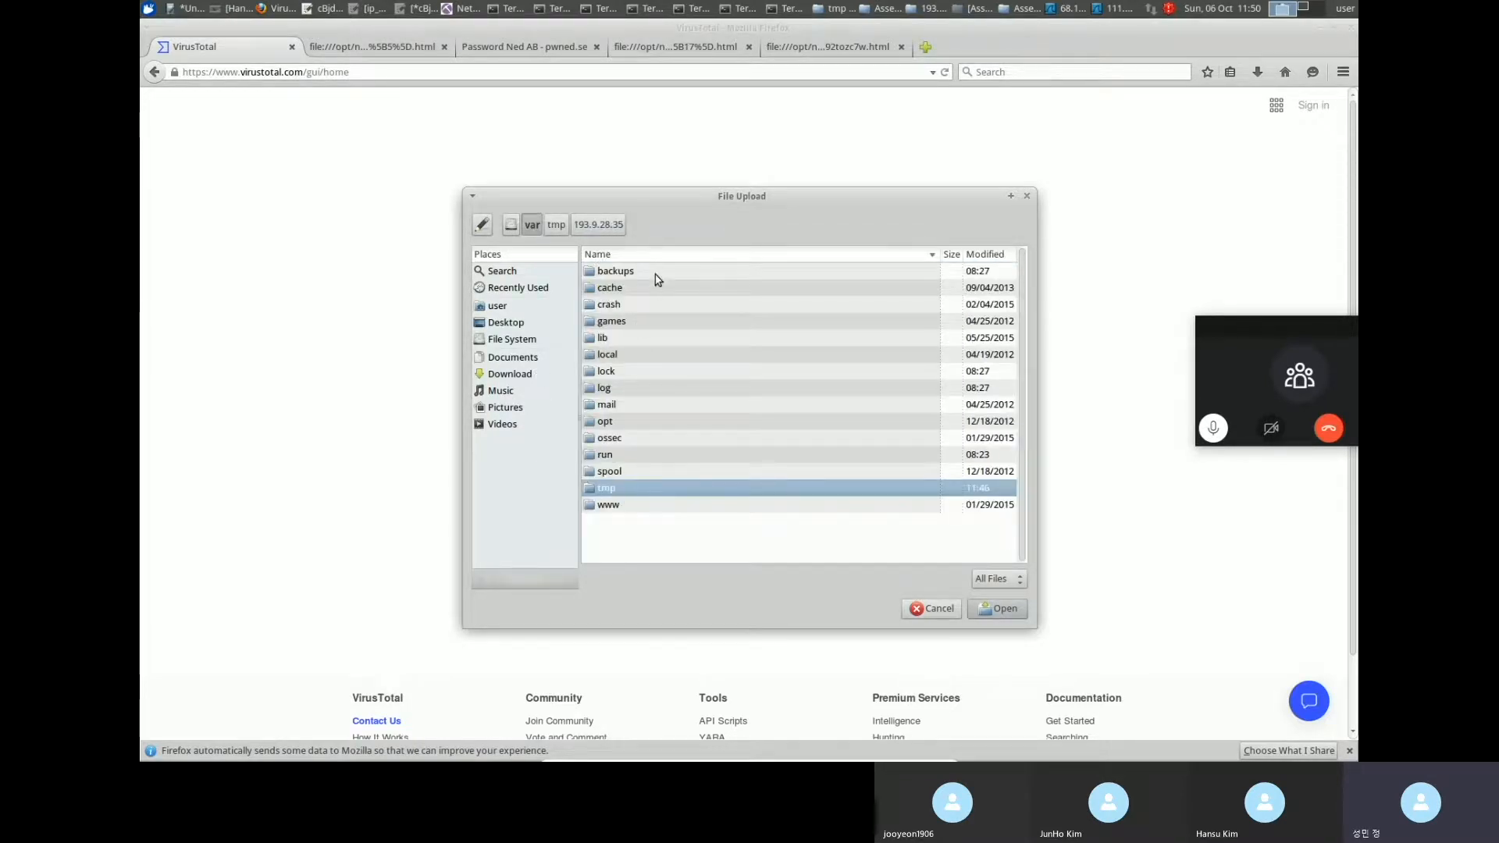
# Upload cBjda9AP5nqx92tozc7w.html from /opt/networkminer/AssembledFiles/193.9.28.35/HTTP - TCP 80 for analysis.
pyautogui.click(522, 341)
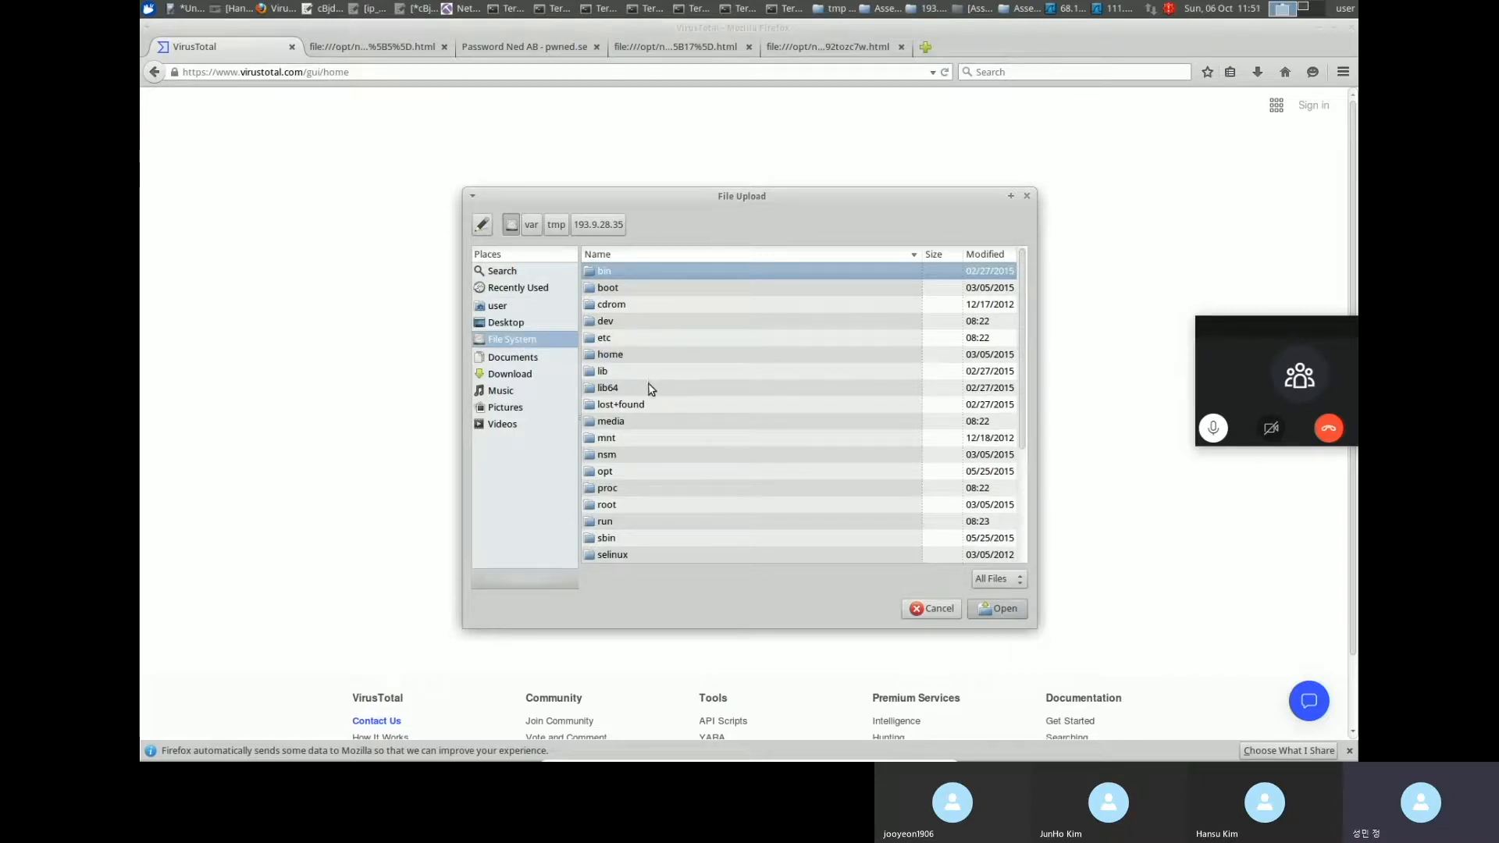
pyautogui.click(617, 321)
pyautogui.scroll(-3, 621, 326)
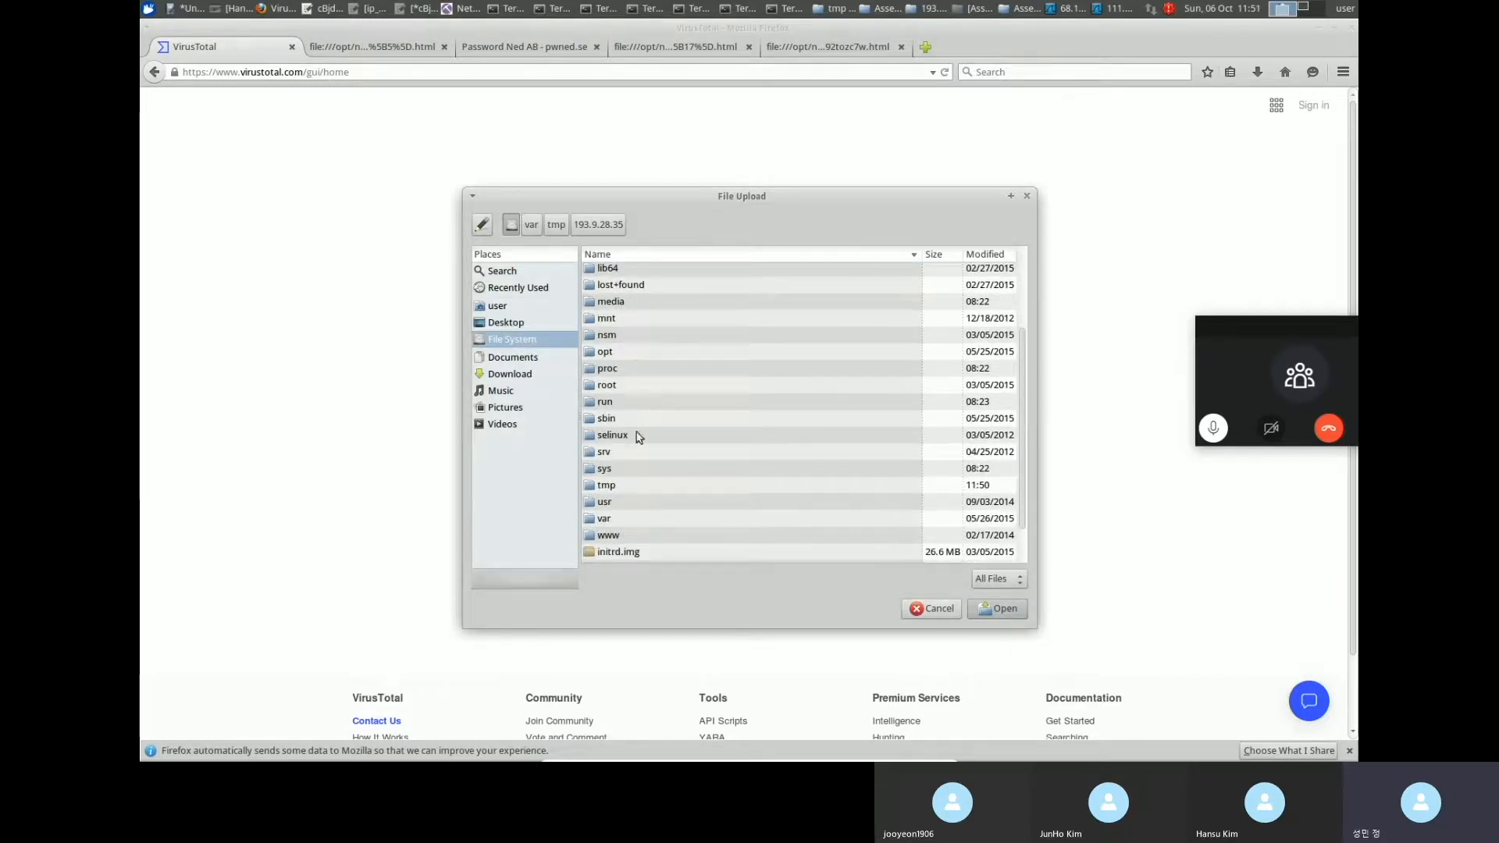
pyautogui.doubleClick(609, 352)
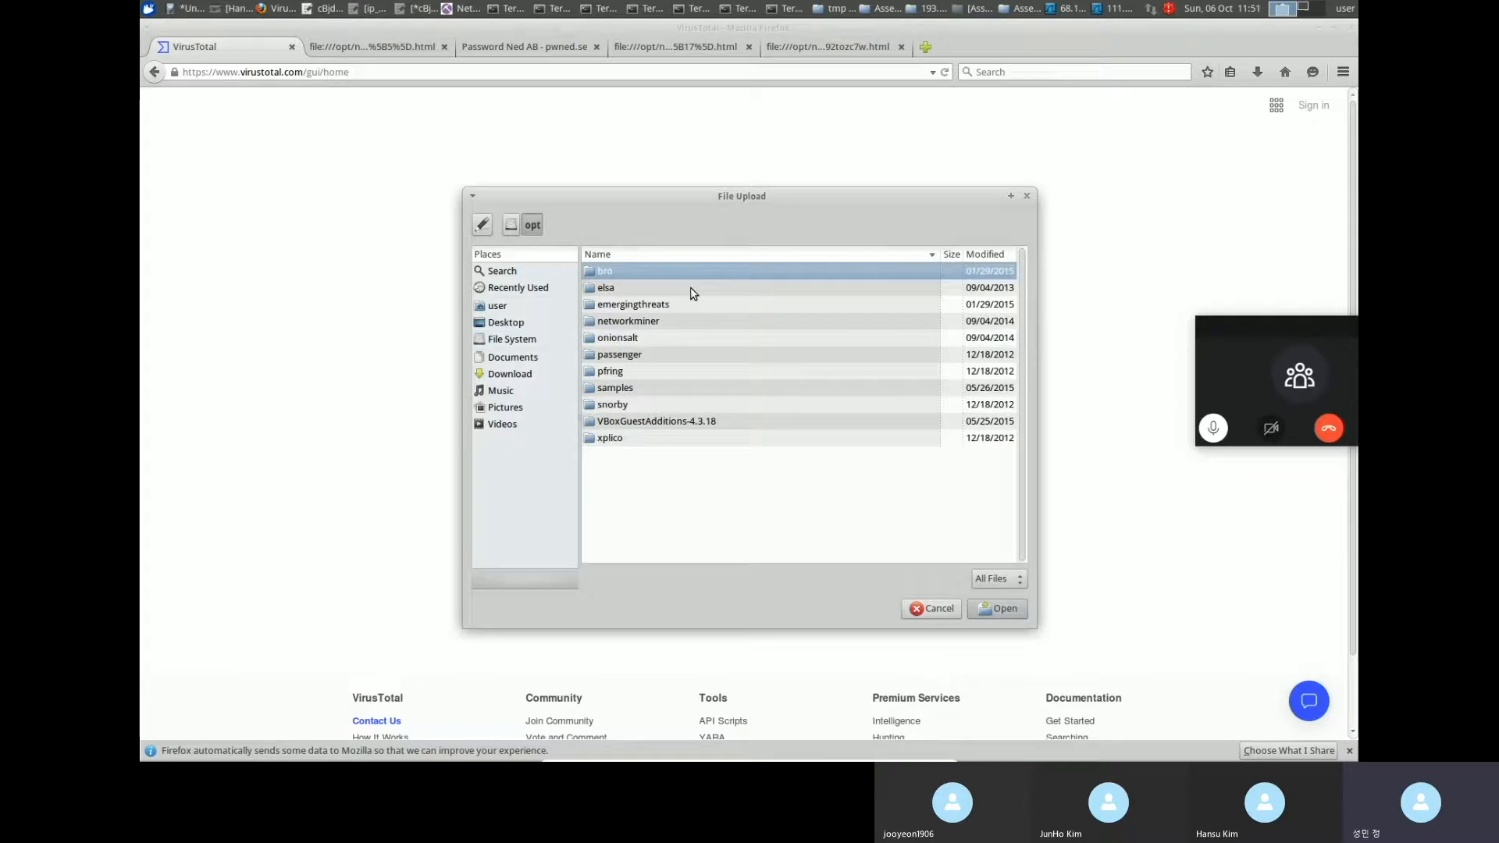
pyautogui.doubleClick(618, 335)
pyautogui.doubleClick(642, 271)
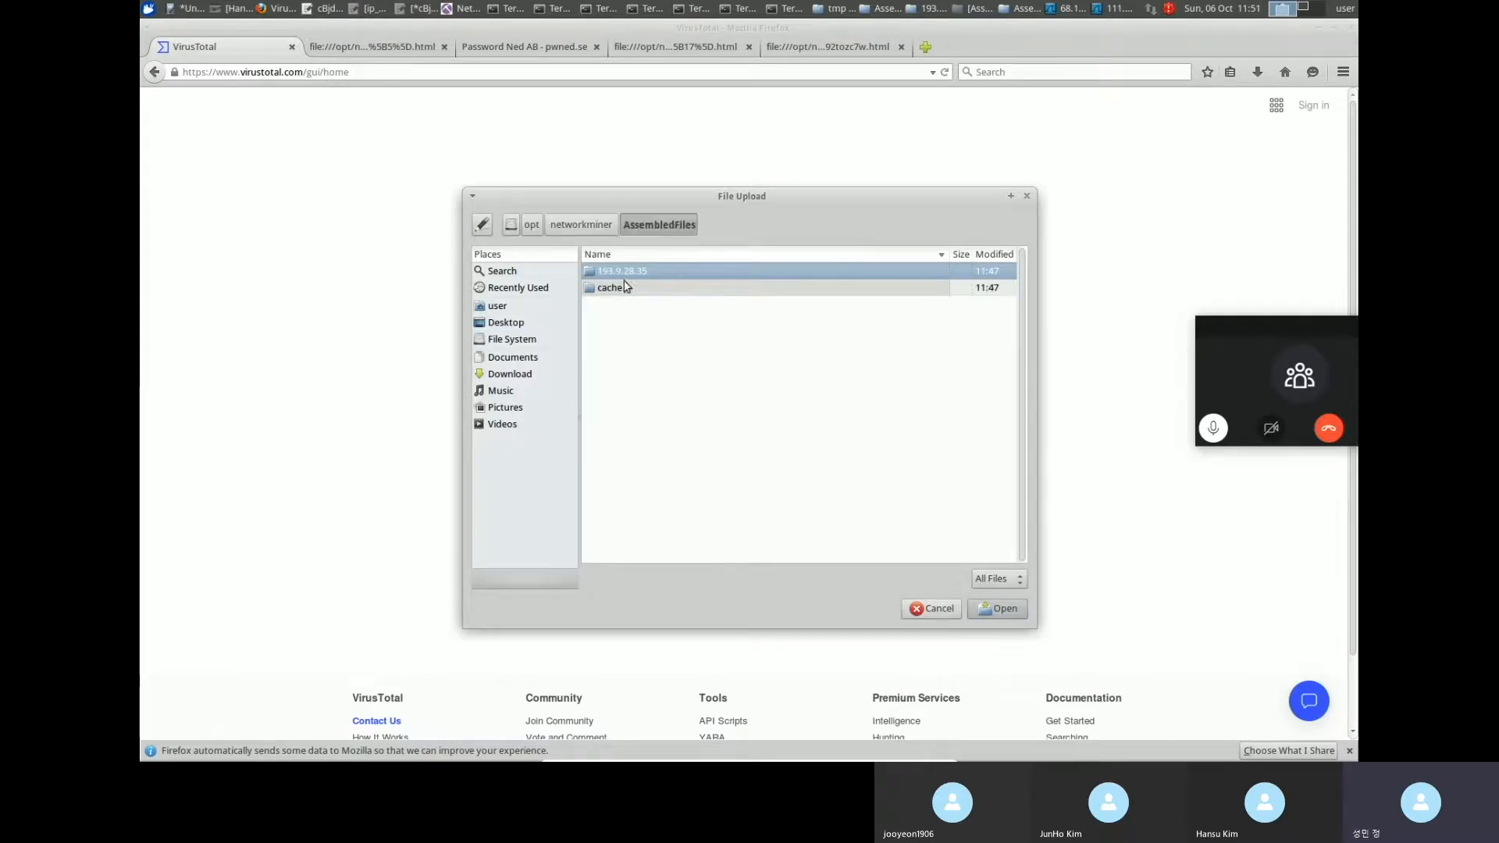
pyautogui.doubleClick(662, 275)
pyautogui.doubleClick(627, 271)
pyautogui.click(683, 282)
pyautogui.click(686, 277)
pyautogui.doubleClick(689, 271)
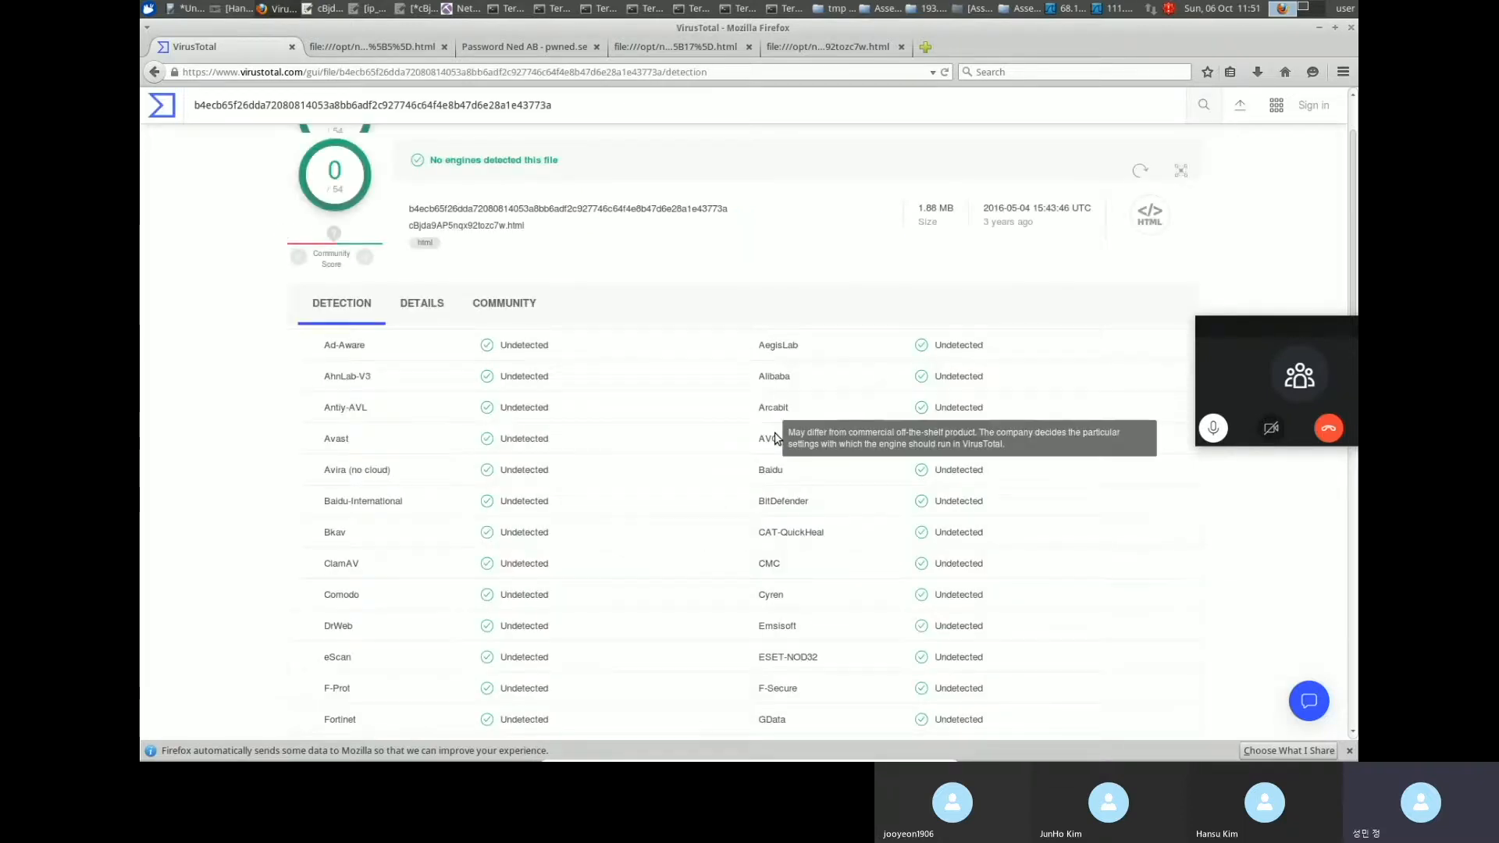
# Review the antivirus engine results and the file's properties, history and names in the VirusTotal report.
pyautogui.scroll(-4, 679, 325)
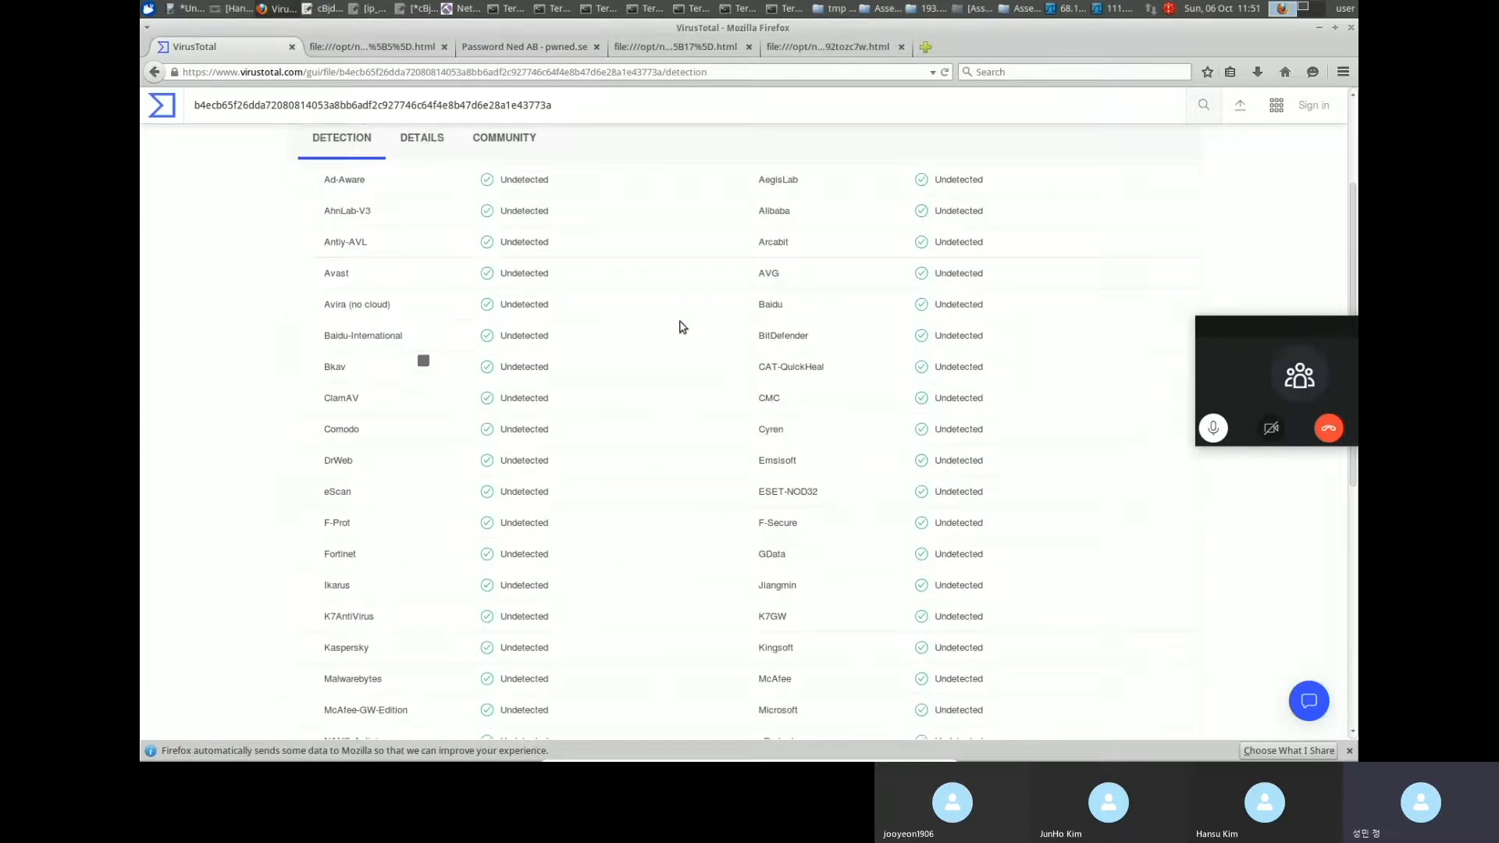
pyautogui.scroll(4, 623, 317)
pyautogui.click(422, 312)
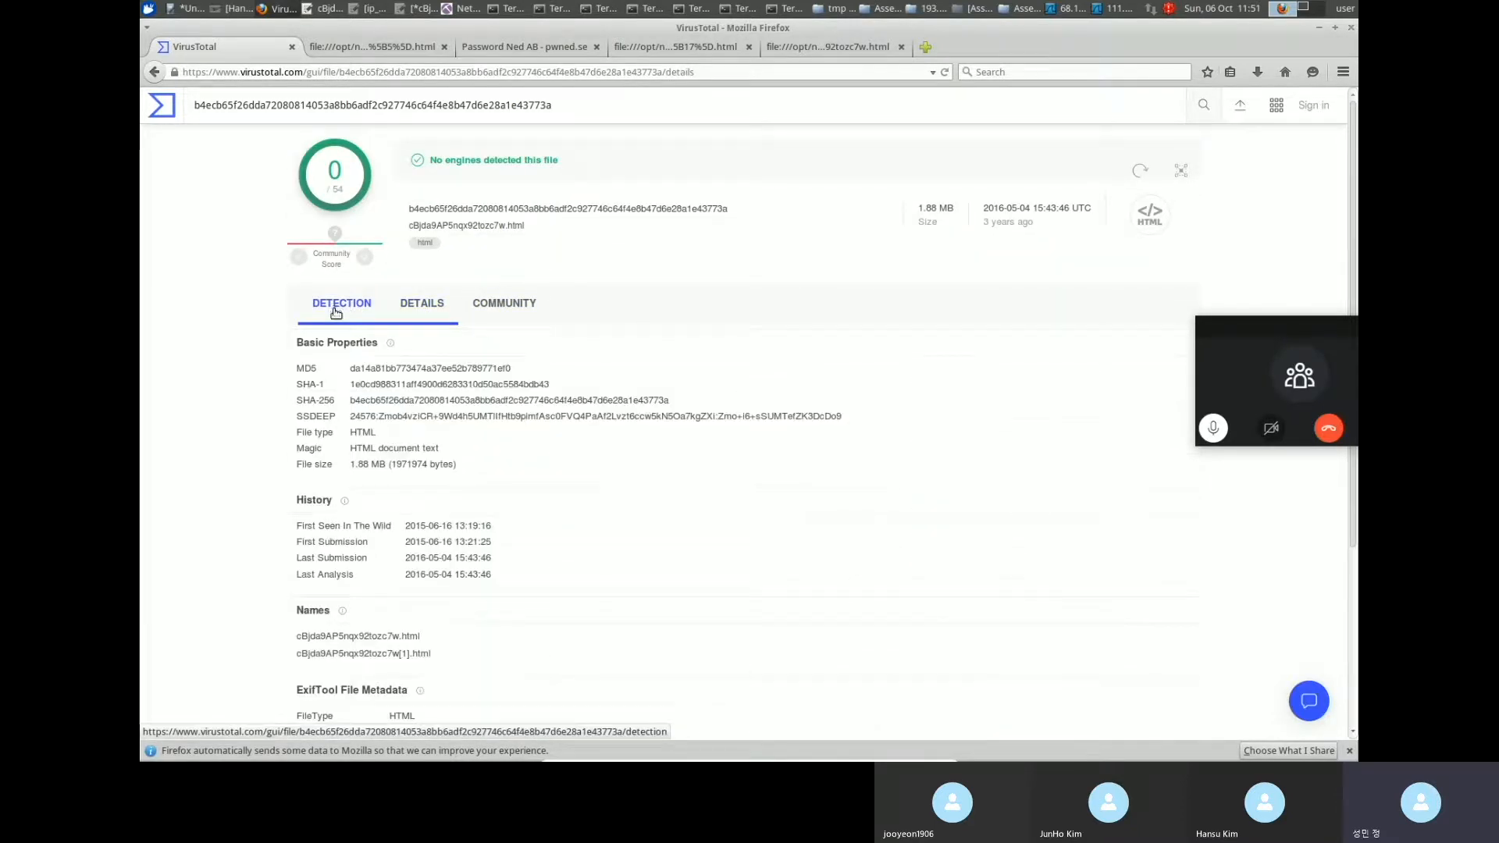
pyautogui.scroll(-3, 476, 398)
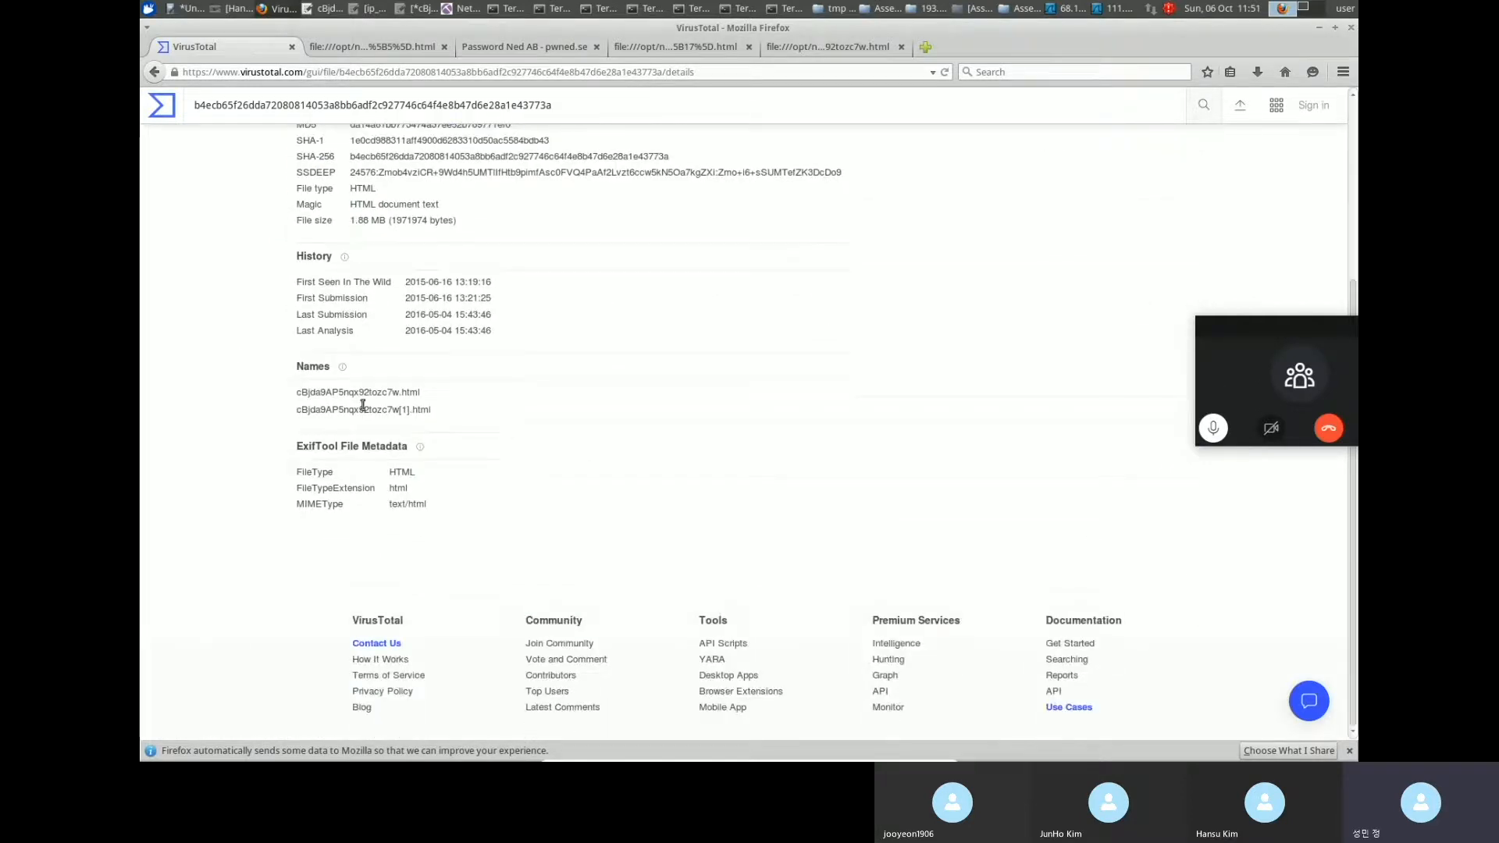
pyautogui.scroll(3, 445, 381)
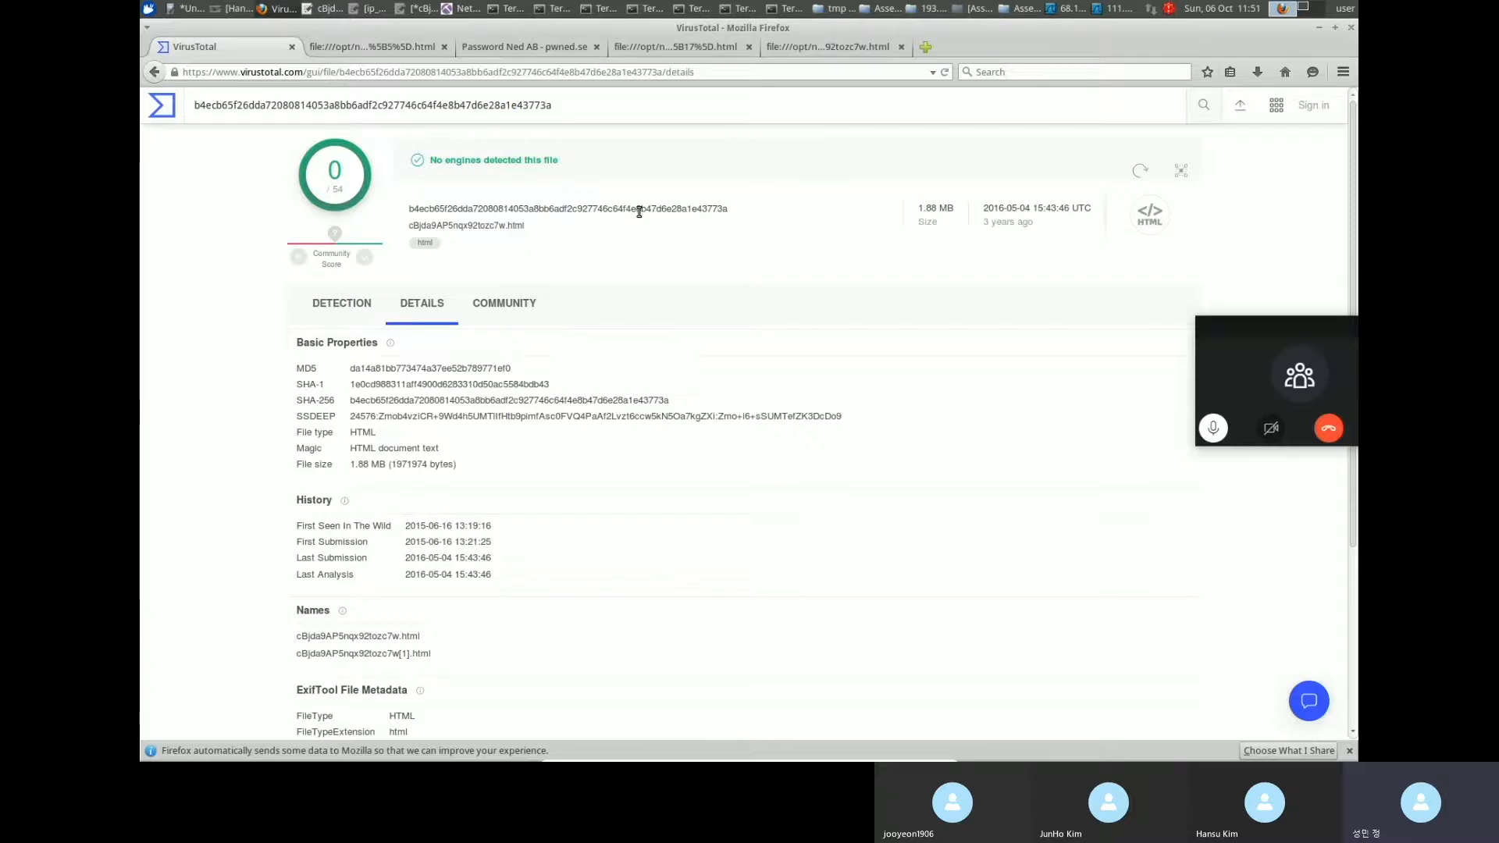
# Compare the hash in the report header with the SHA-256 and SSDEEP values, and read through the remaining details.
pyautogui.doubleClick(544, 206)
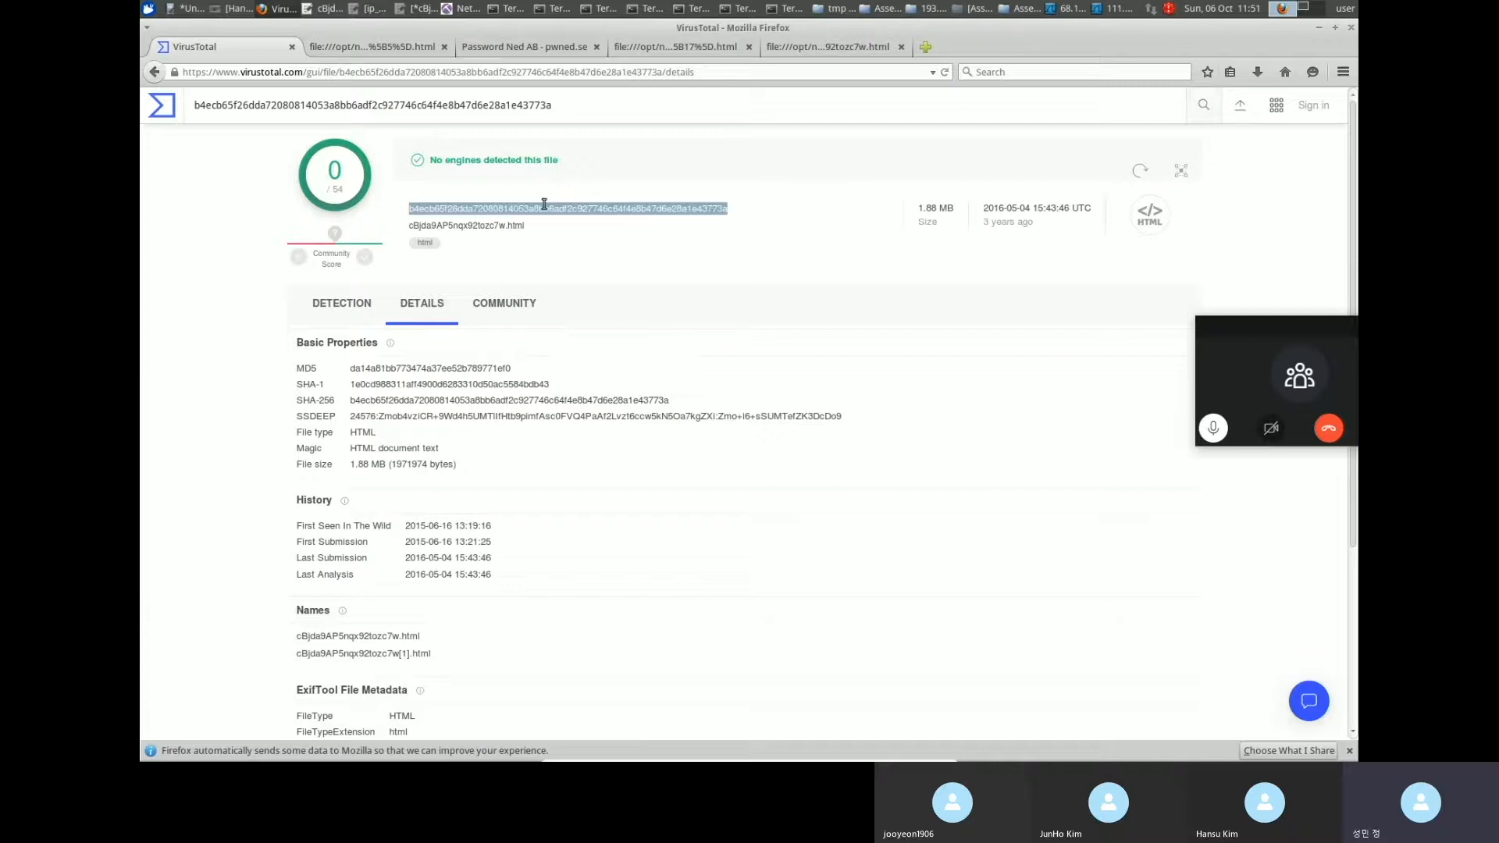
pyautogui.doubleClick(527, 401)
pyautogui.click(630, 424)
pyautogui.doubleClick(653, 408)
pyautogui.doubleClick(673, 419)
pyautogui.click(769, 419)
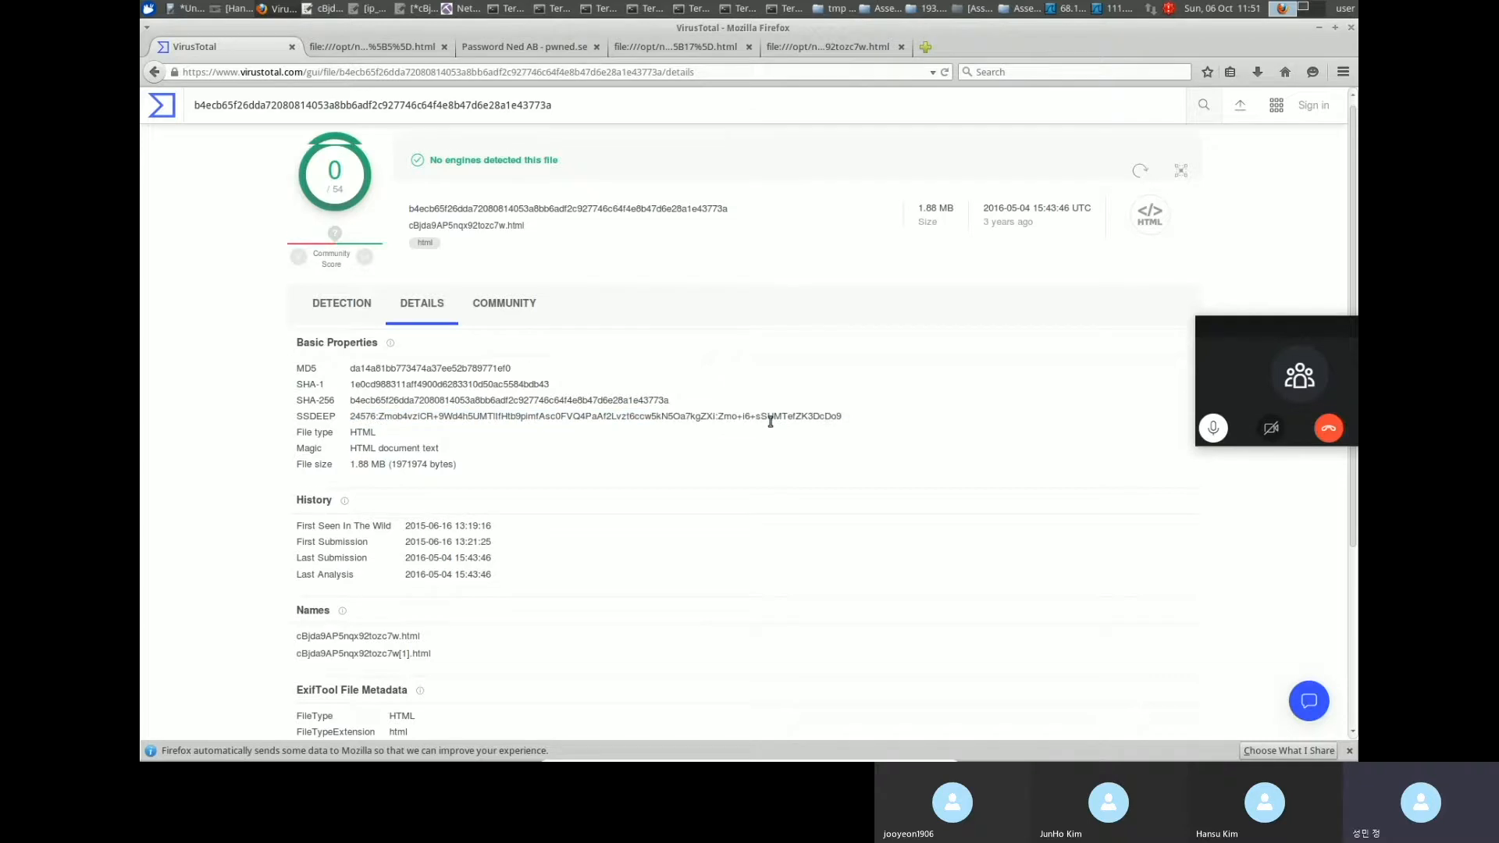
pyautogui.scroll(-3, 770, 426)
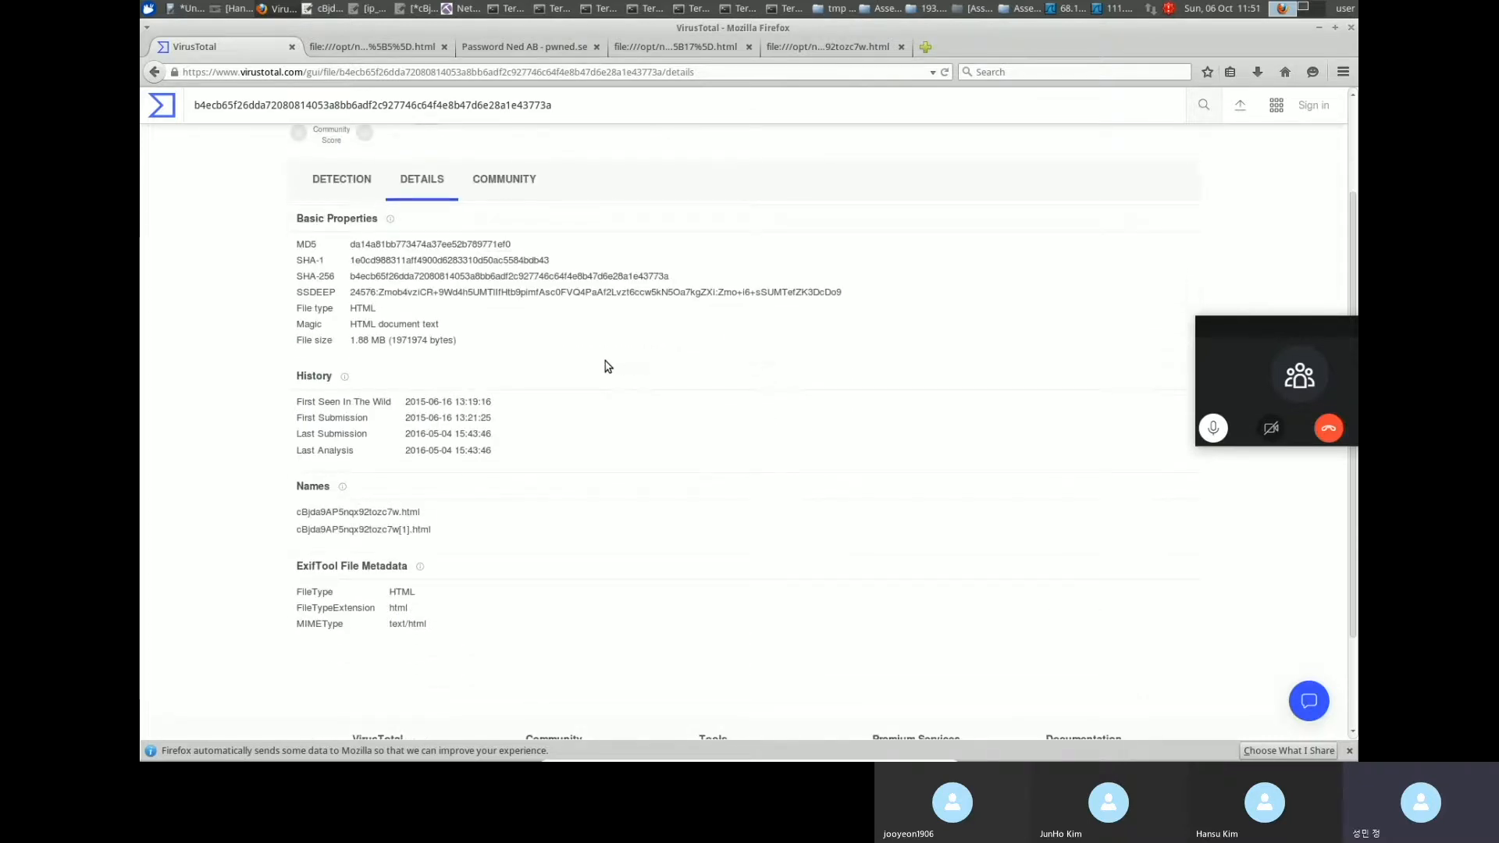
pyautogui.scroll(3, 608, 366)
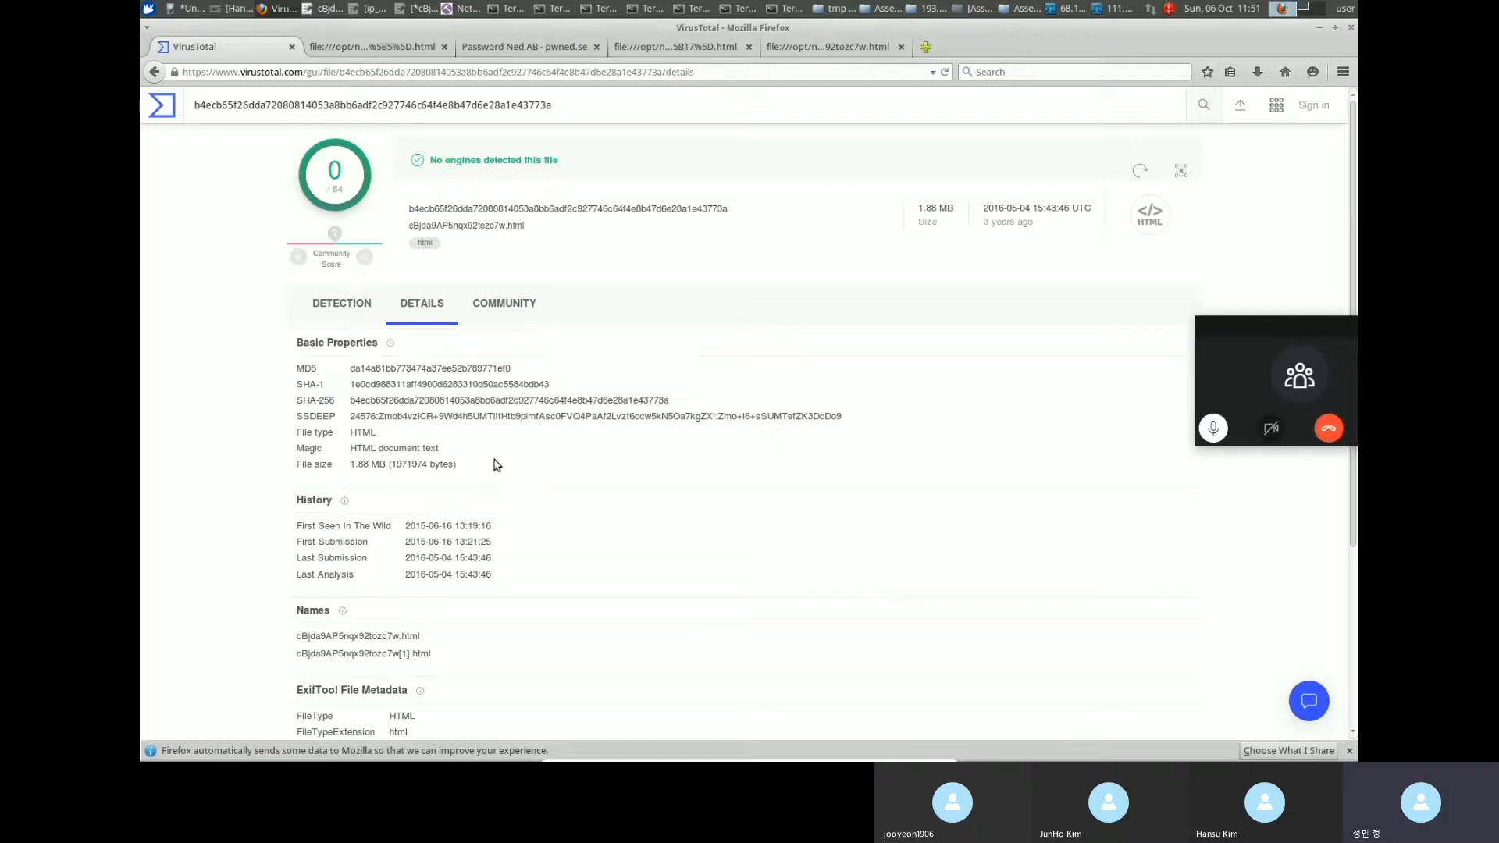
# Highlight the Basic Properties section from its heading to the file size, and clear the selection.
pyautogui.moveTo(458, 466); pyautogui.dragTo(305, 347)
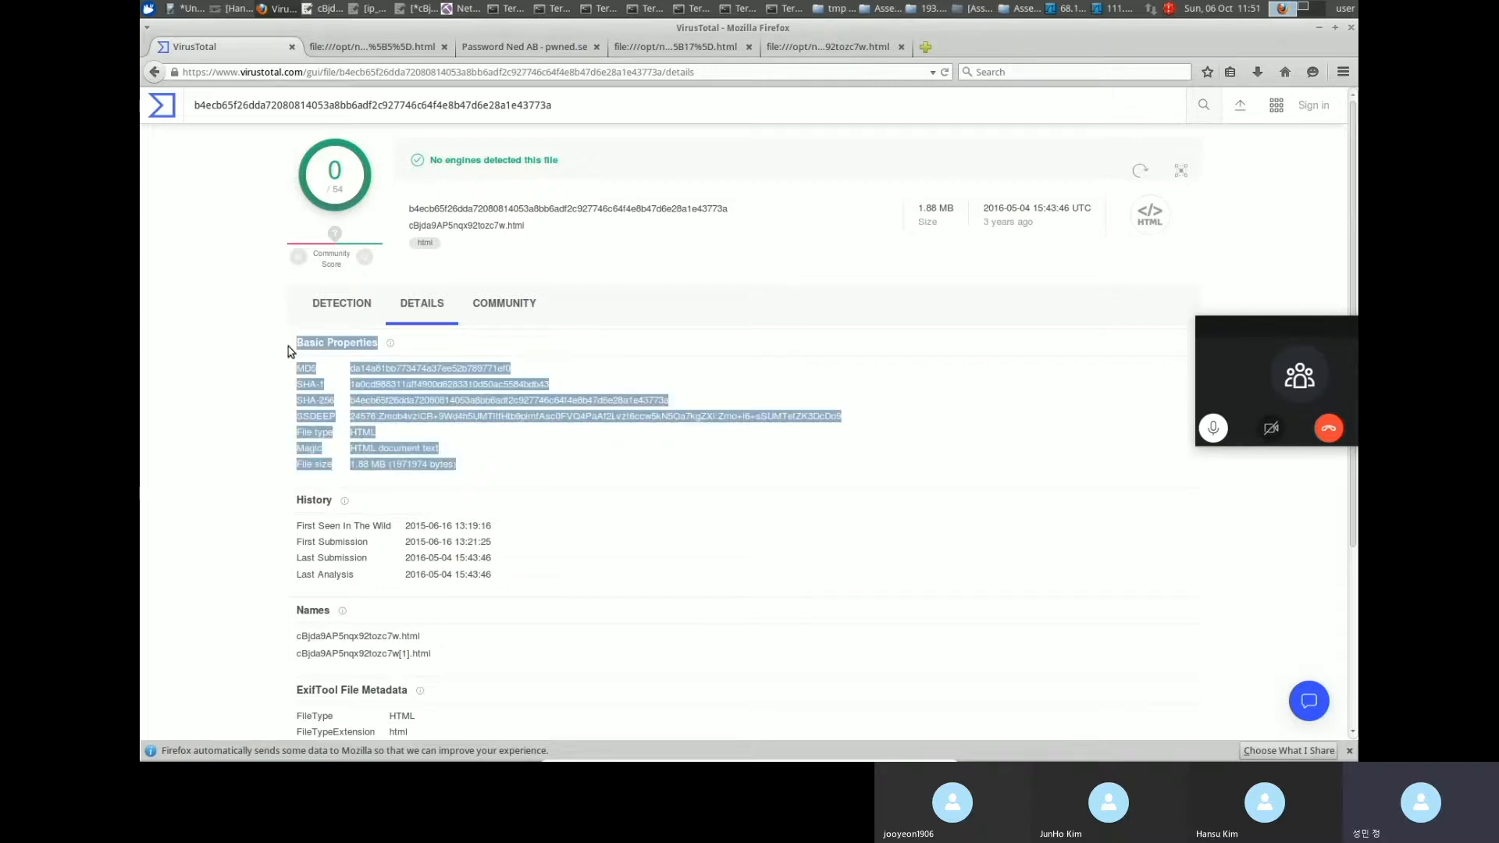
pyautogui.click(288, 351)
pyautogui.moveTo(299, 347); pyautogui.dragTo(401, 345)
pyautogui.click(502, 359)
pyautogui.doubleClick(513, 382)
pyautogui.click(587, 371)
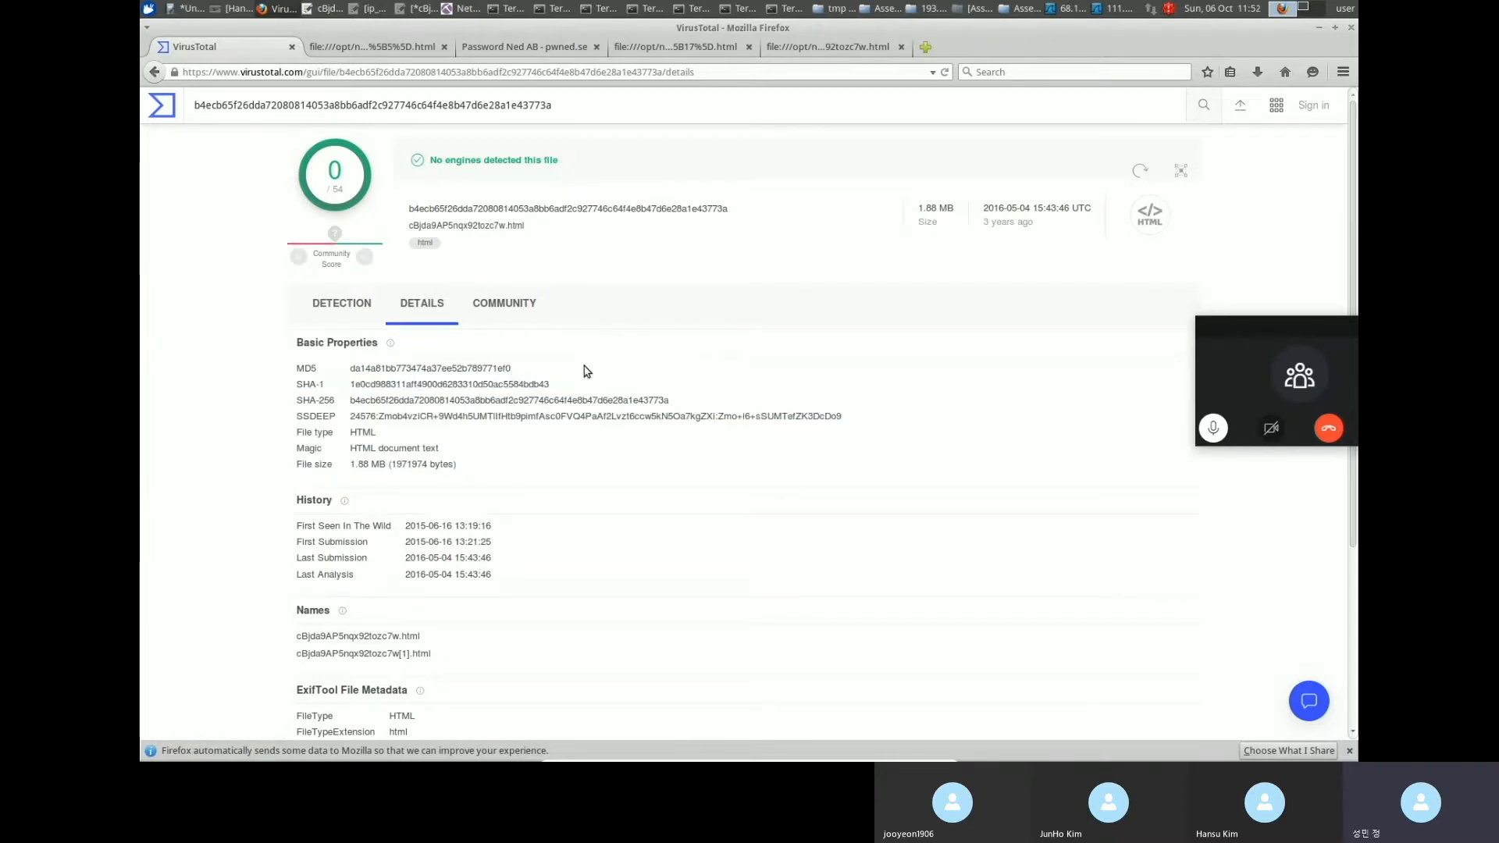
# Examine the MD5, SHA-1, SHA-256 and SSDEEP values individually and select the hash in the report header.
pyautogui.moveTo(511, 370)
pyautogui.mouseDown()
pyautogui.moveTo(349, 371)
pyautogui.moveTo(512, 373)
pyautogui.mouseUp()
pyautogui.click(513, 374)
pyautogui.doubleClick(554, 389)
pyautogui.doubleClick(606, 396)
pyautogui.click(807, 422)
pyautogui.doubleClick(836, 416)
pyautogui.click(839, 413)
pyautogui.doubleClick(546, 208)
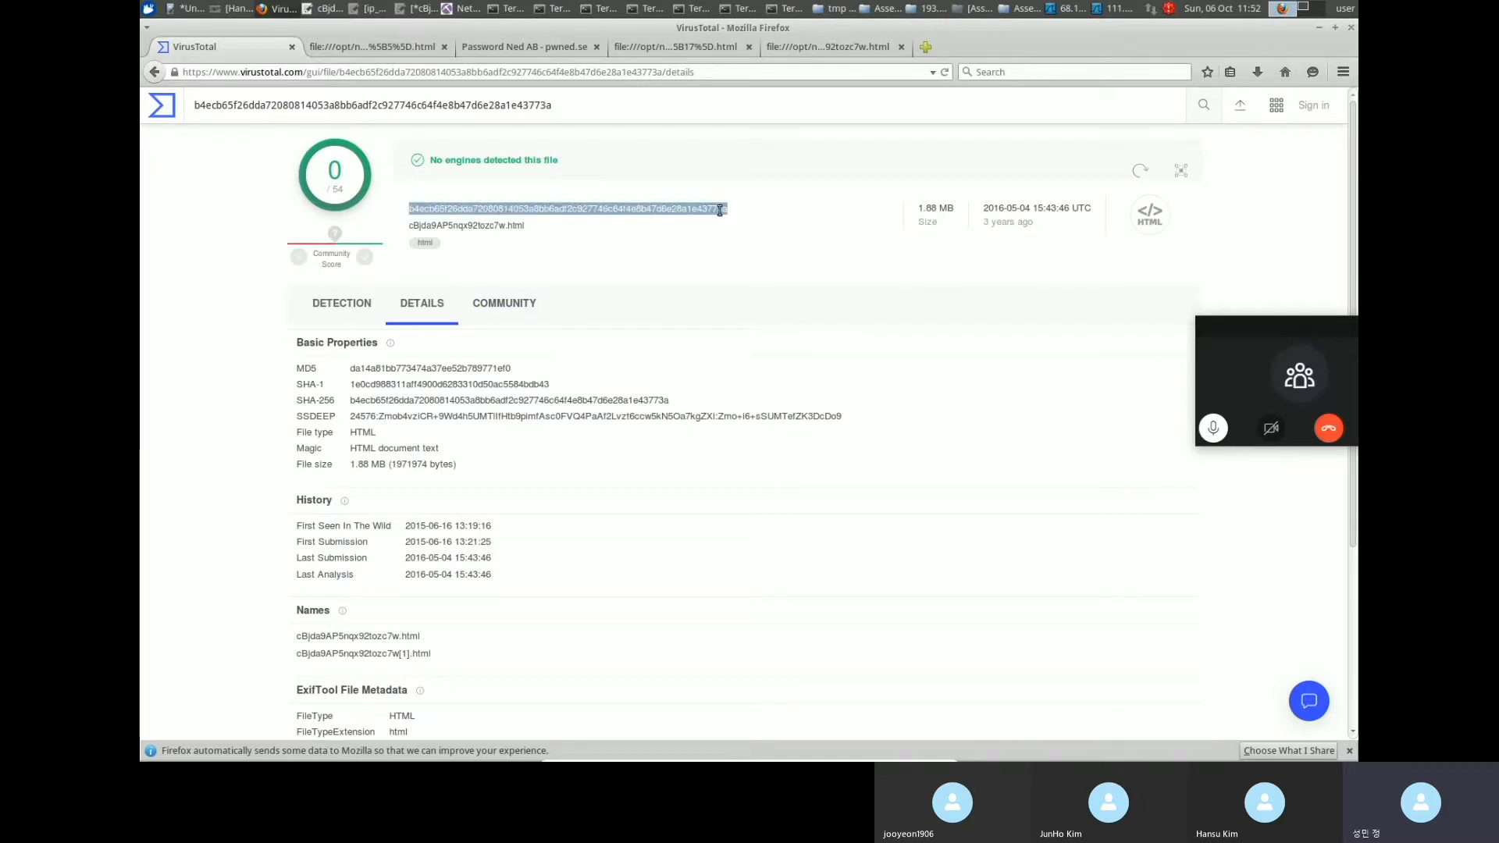